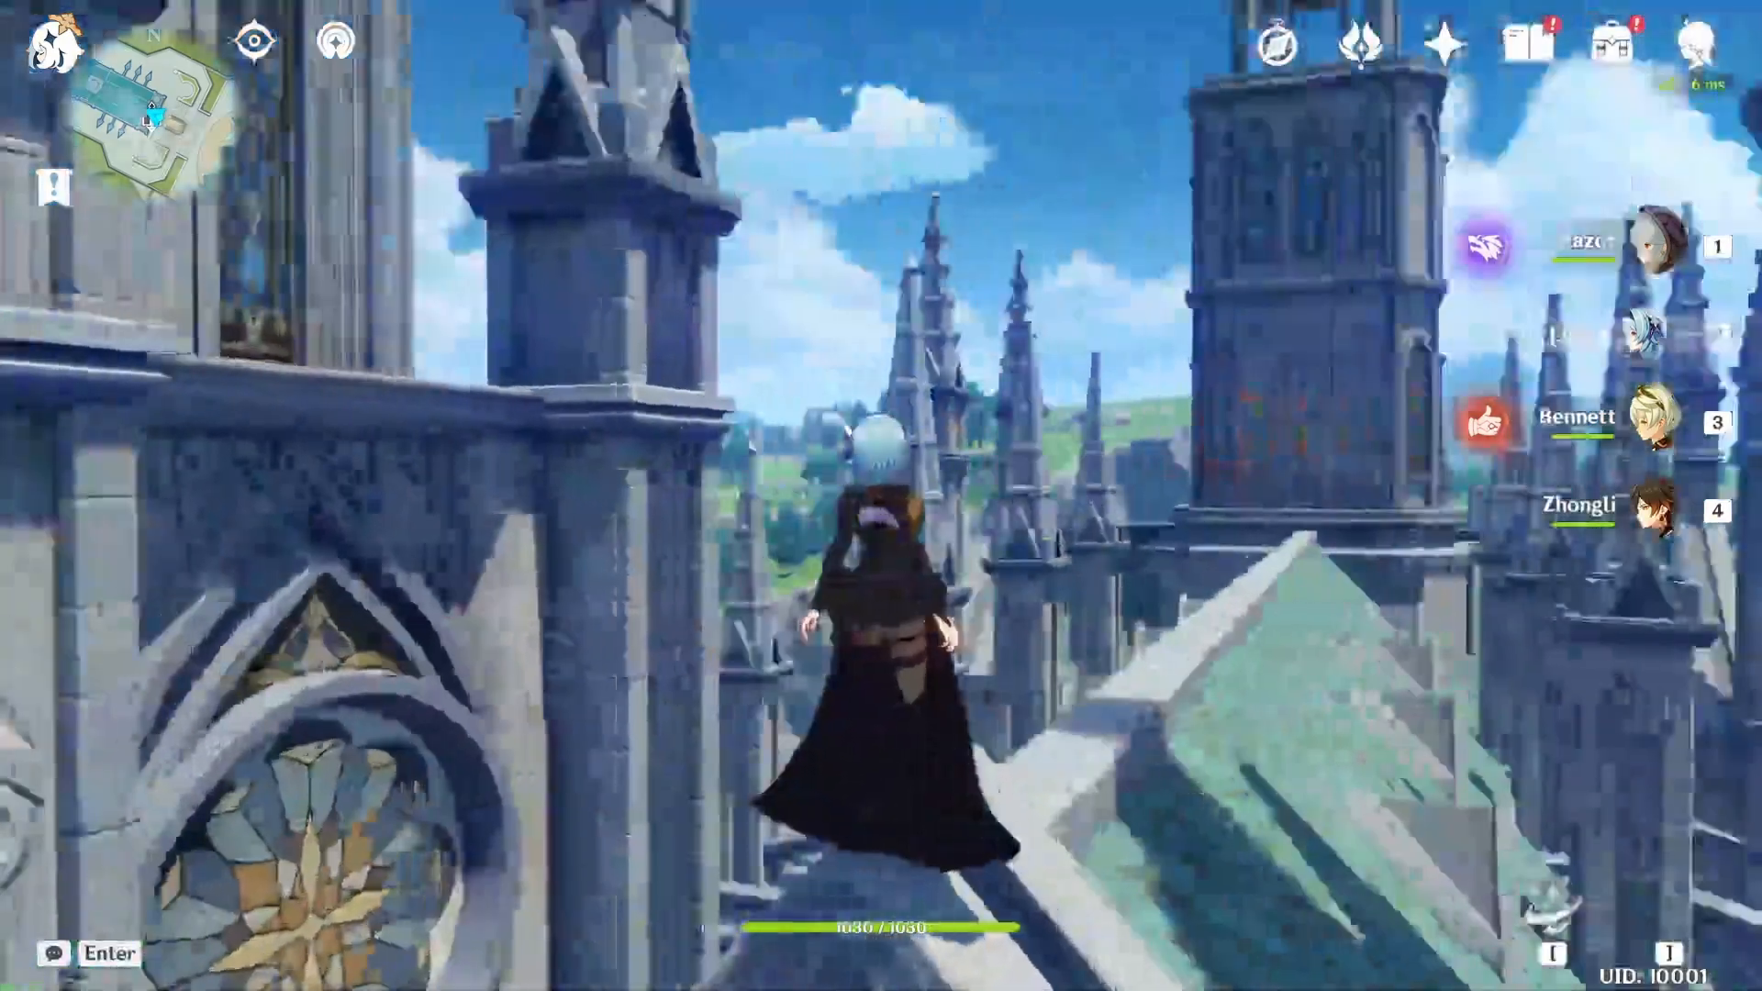
Switch to Discord, download Murrens_Base_Body.zip from the announcements channel and open the downloaded archive
key("alt+Tab")
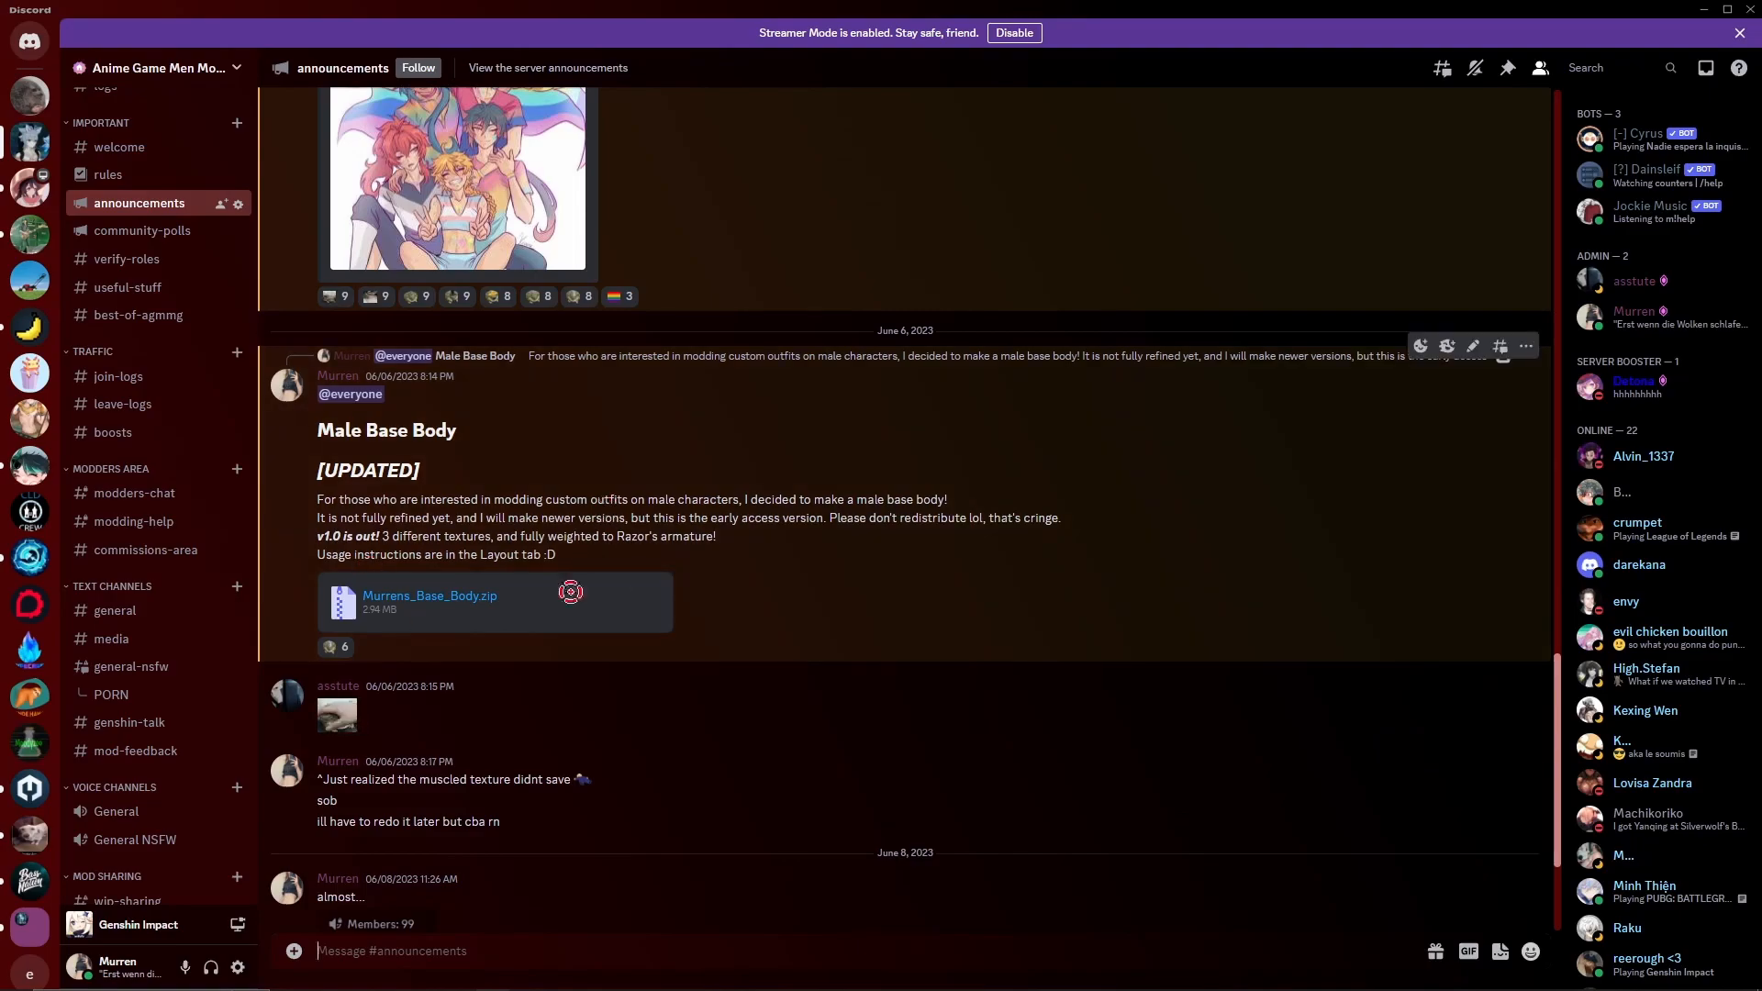
left_click(639, 585)
left_click(903, 558)
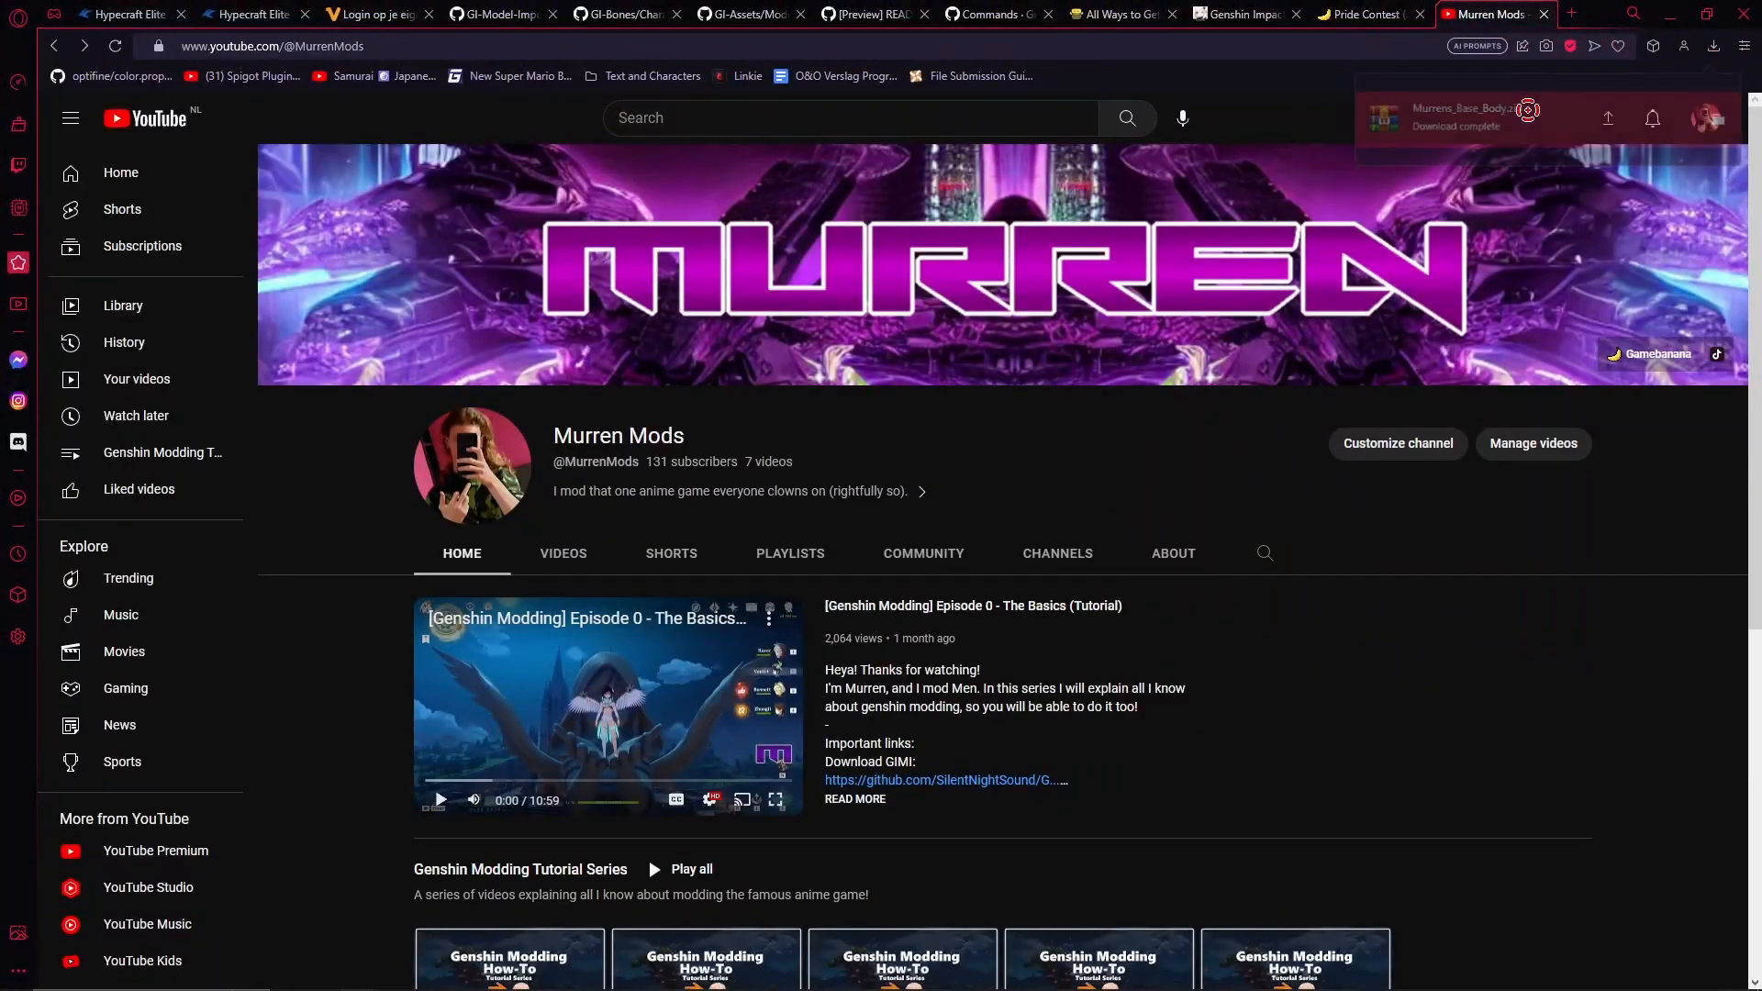
left_click(1526, 111)
left_click(1596, 178)
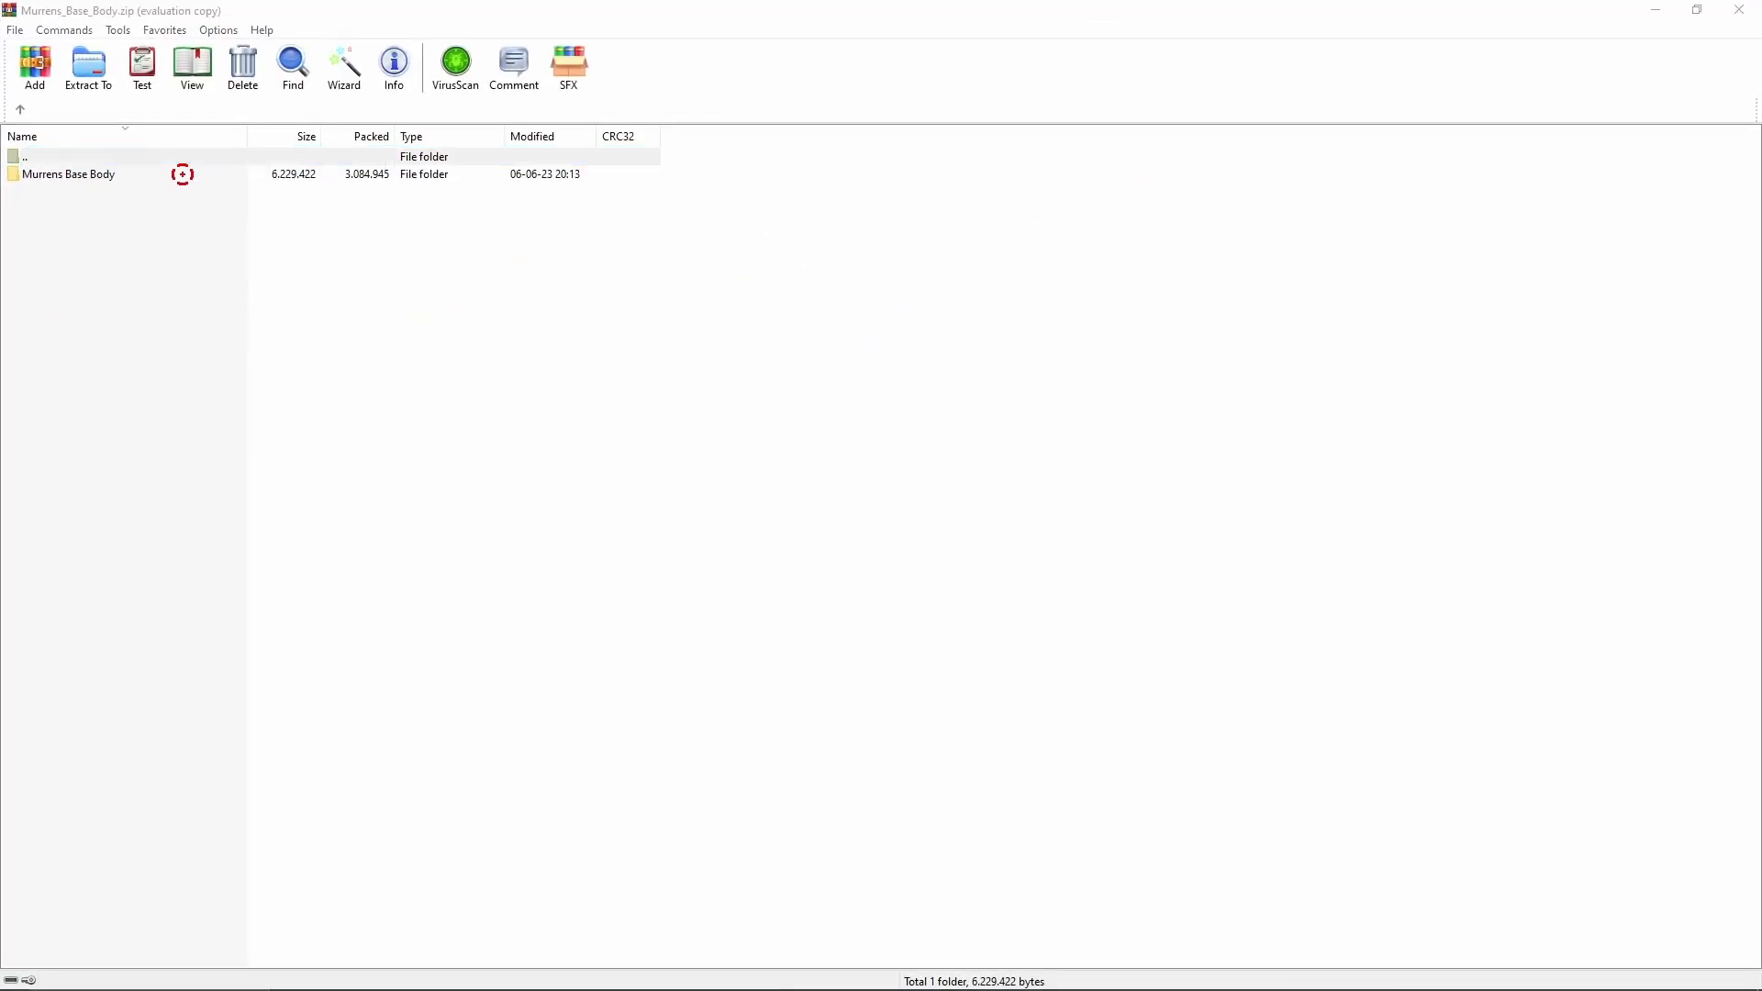
Look inside the Murrens Base Body folder in the archive and copy the whole folder to the clipboard
left_click(1019, 425)
double_click(149, 176)
left_click_drag(219, 423, 126, 182)
double_click(45, 149)
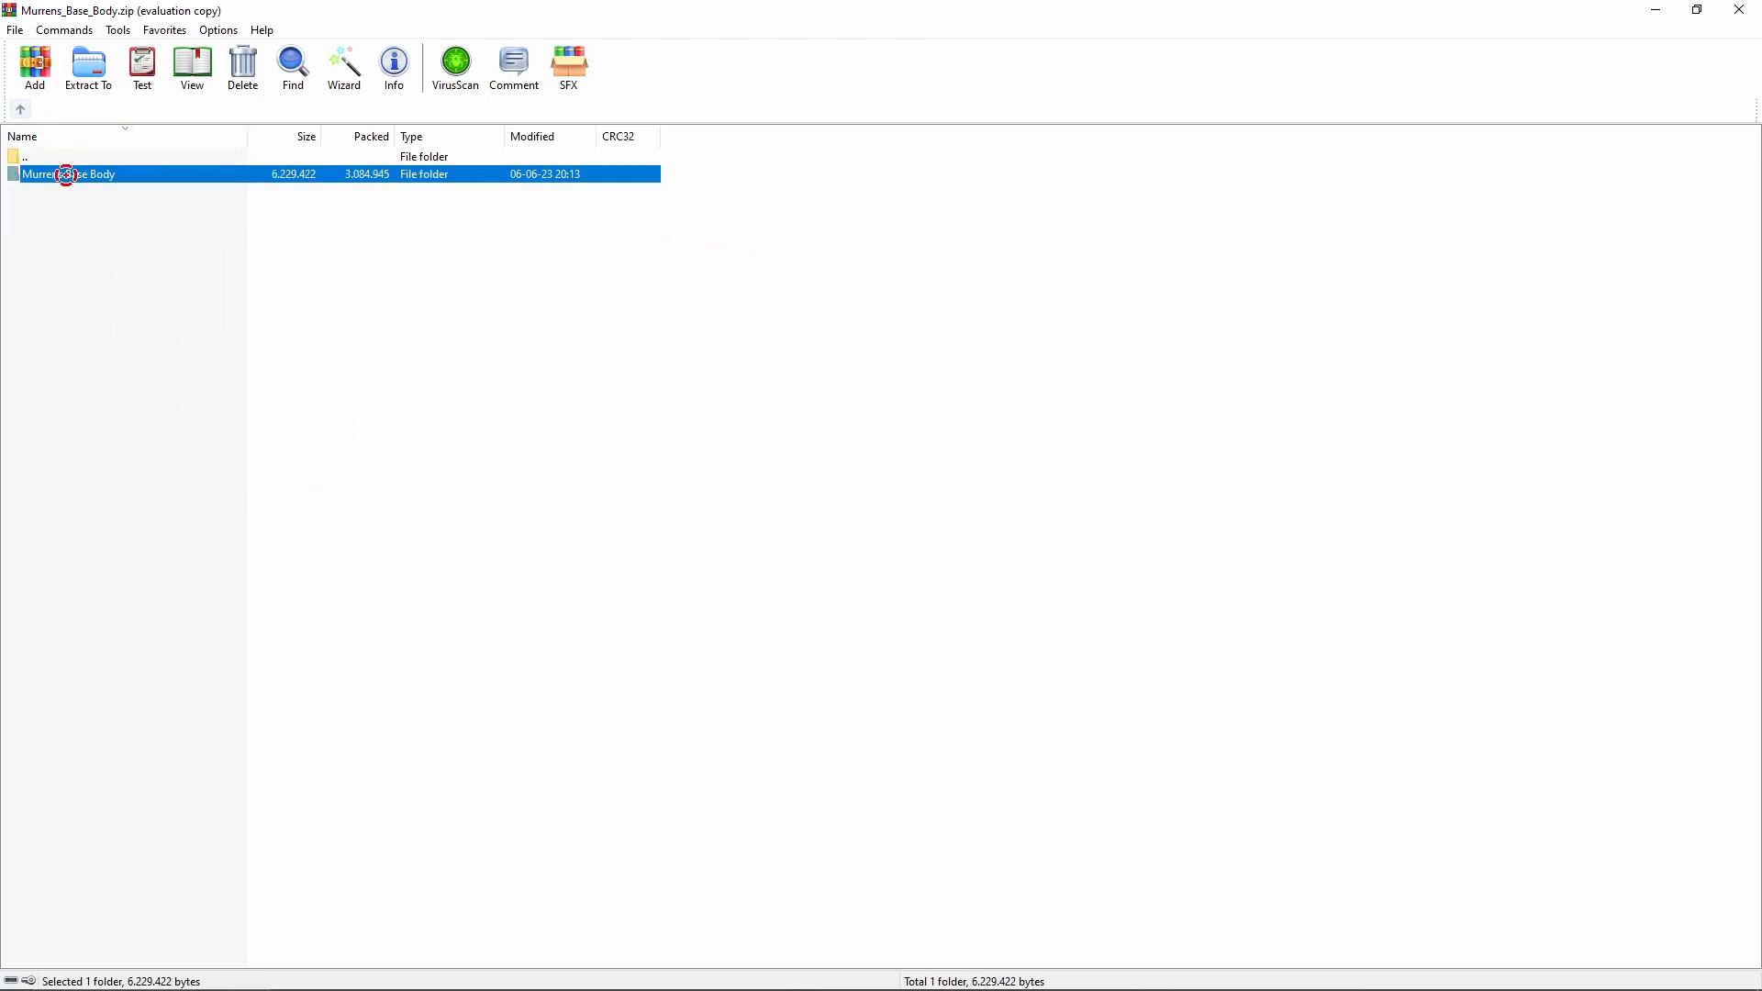
right_click(98, 177)
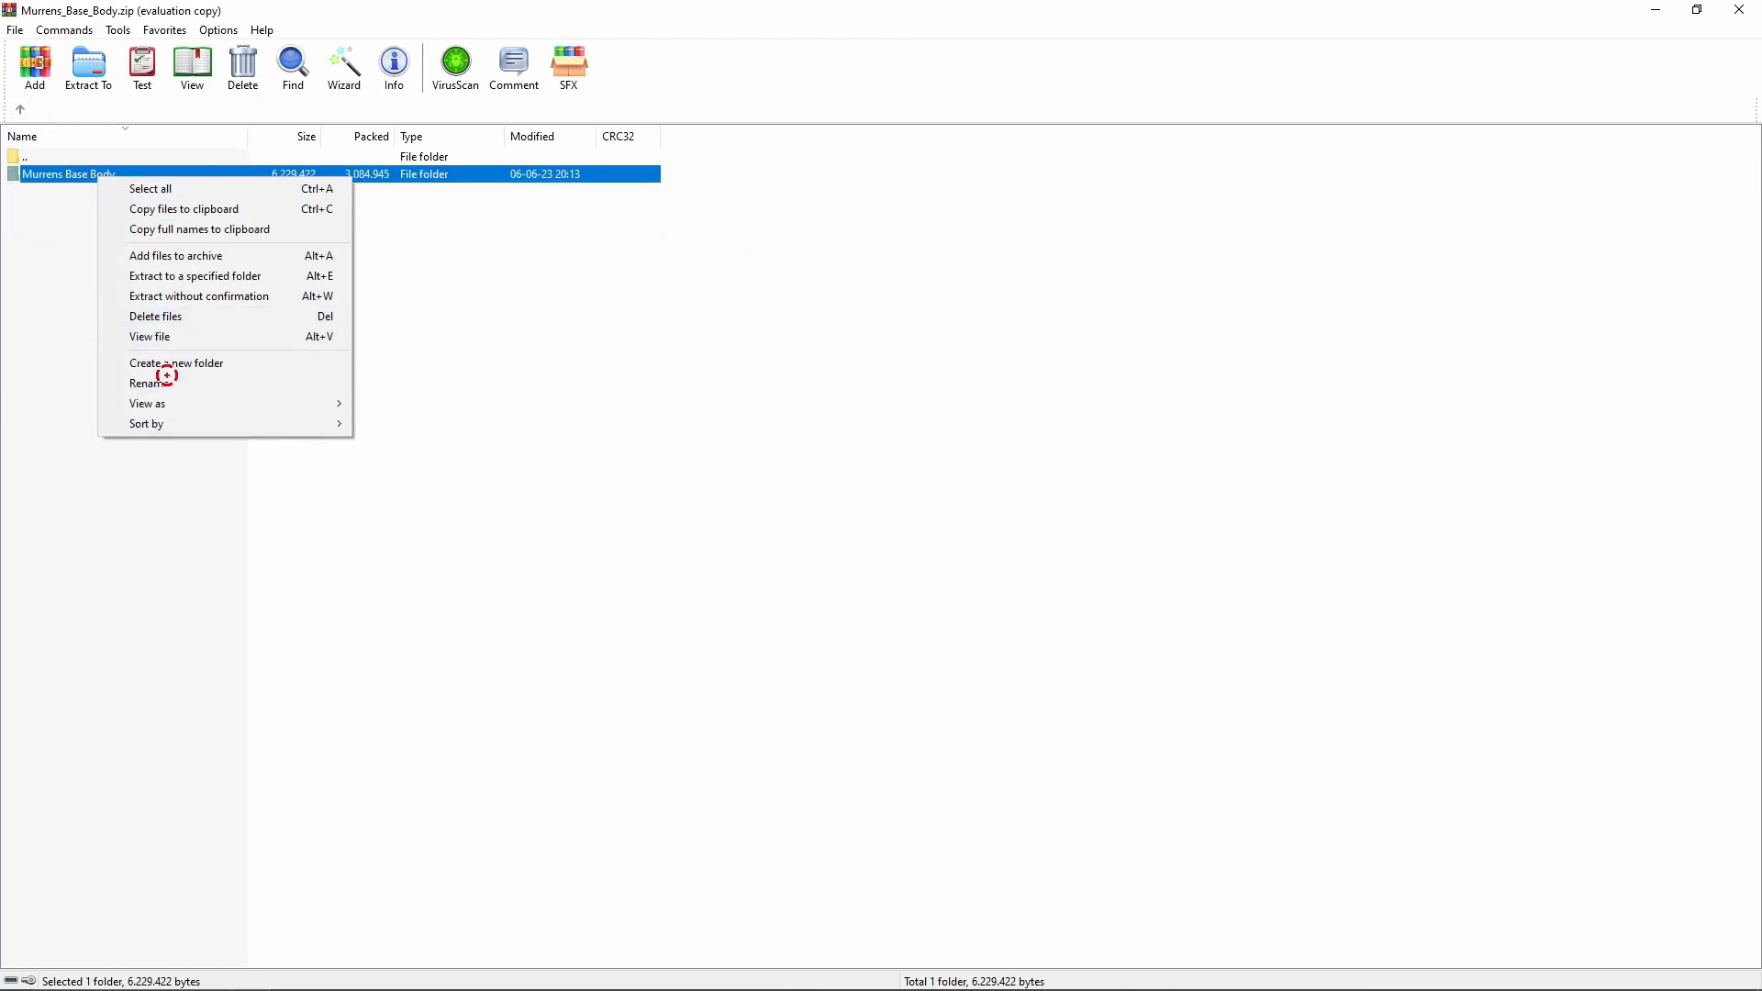
left_click(200, 215)
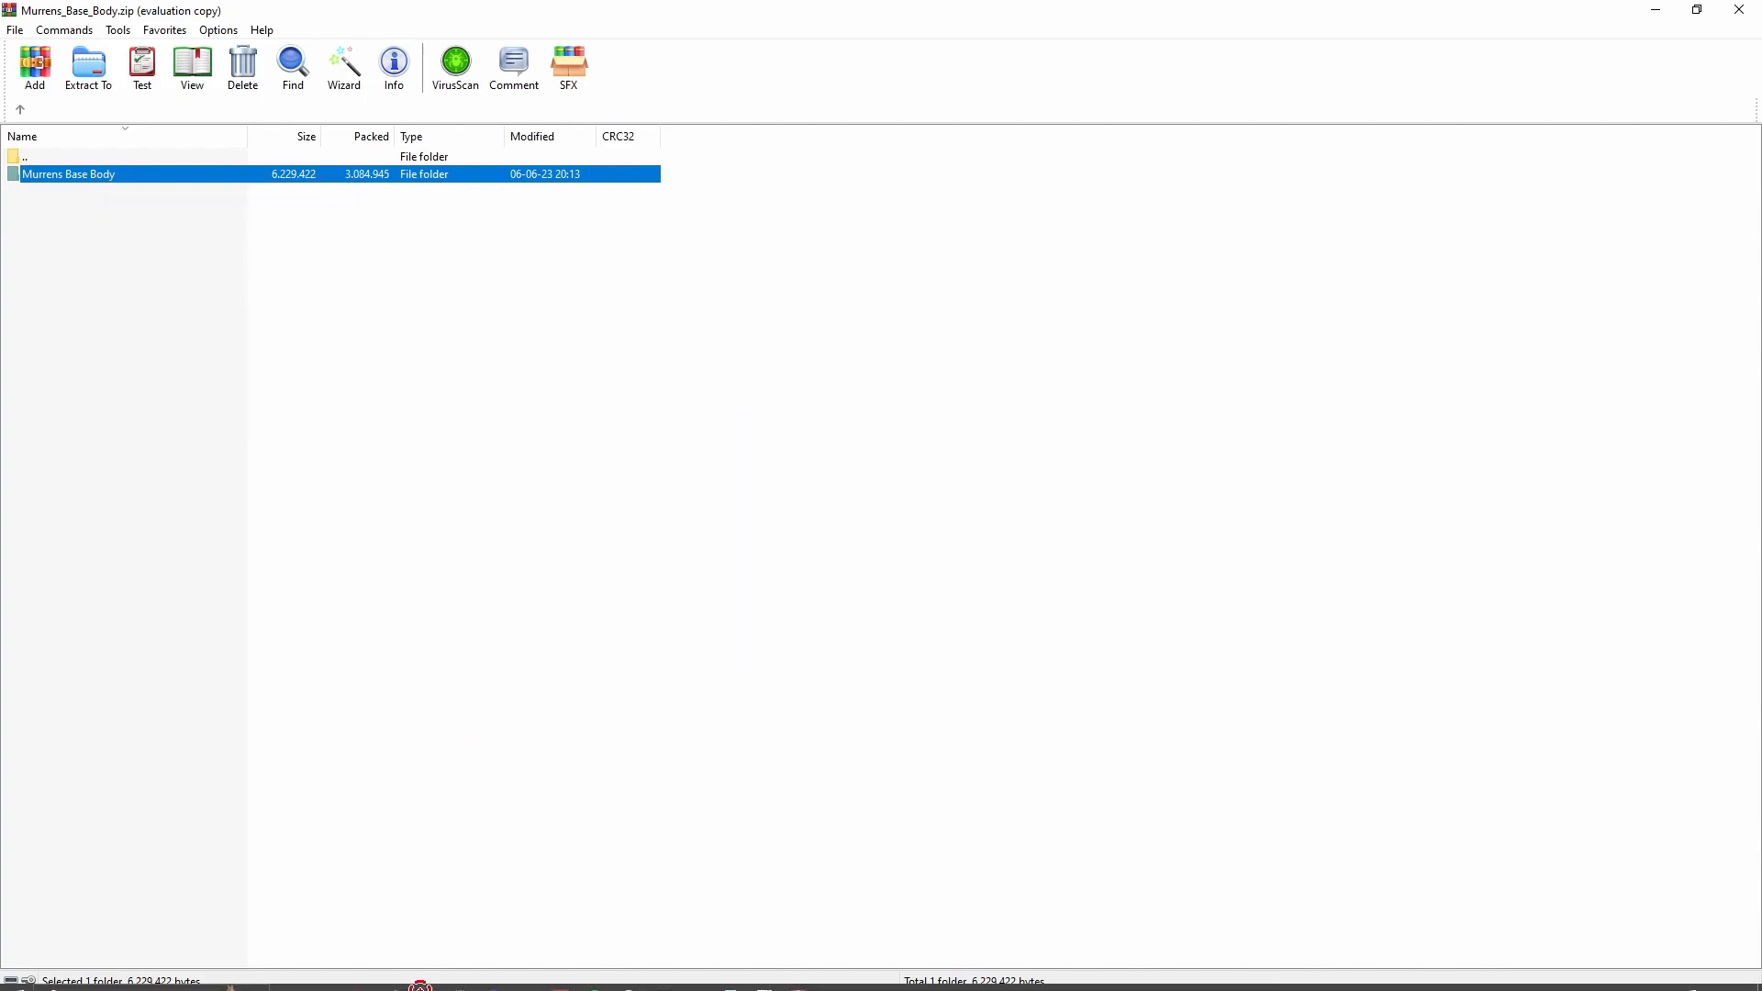
Switch to File Explorer and paste the copied folder into the .BaseModels folder under blenderprojects on drive D
mouse_move(294, 983)
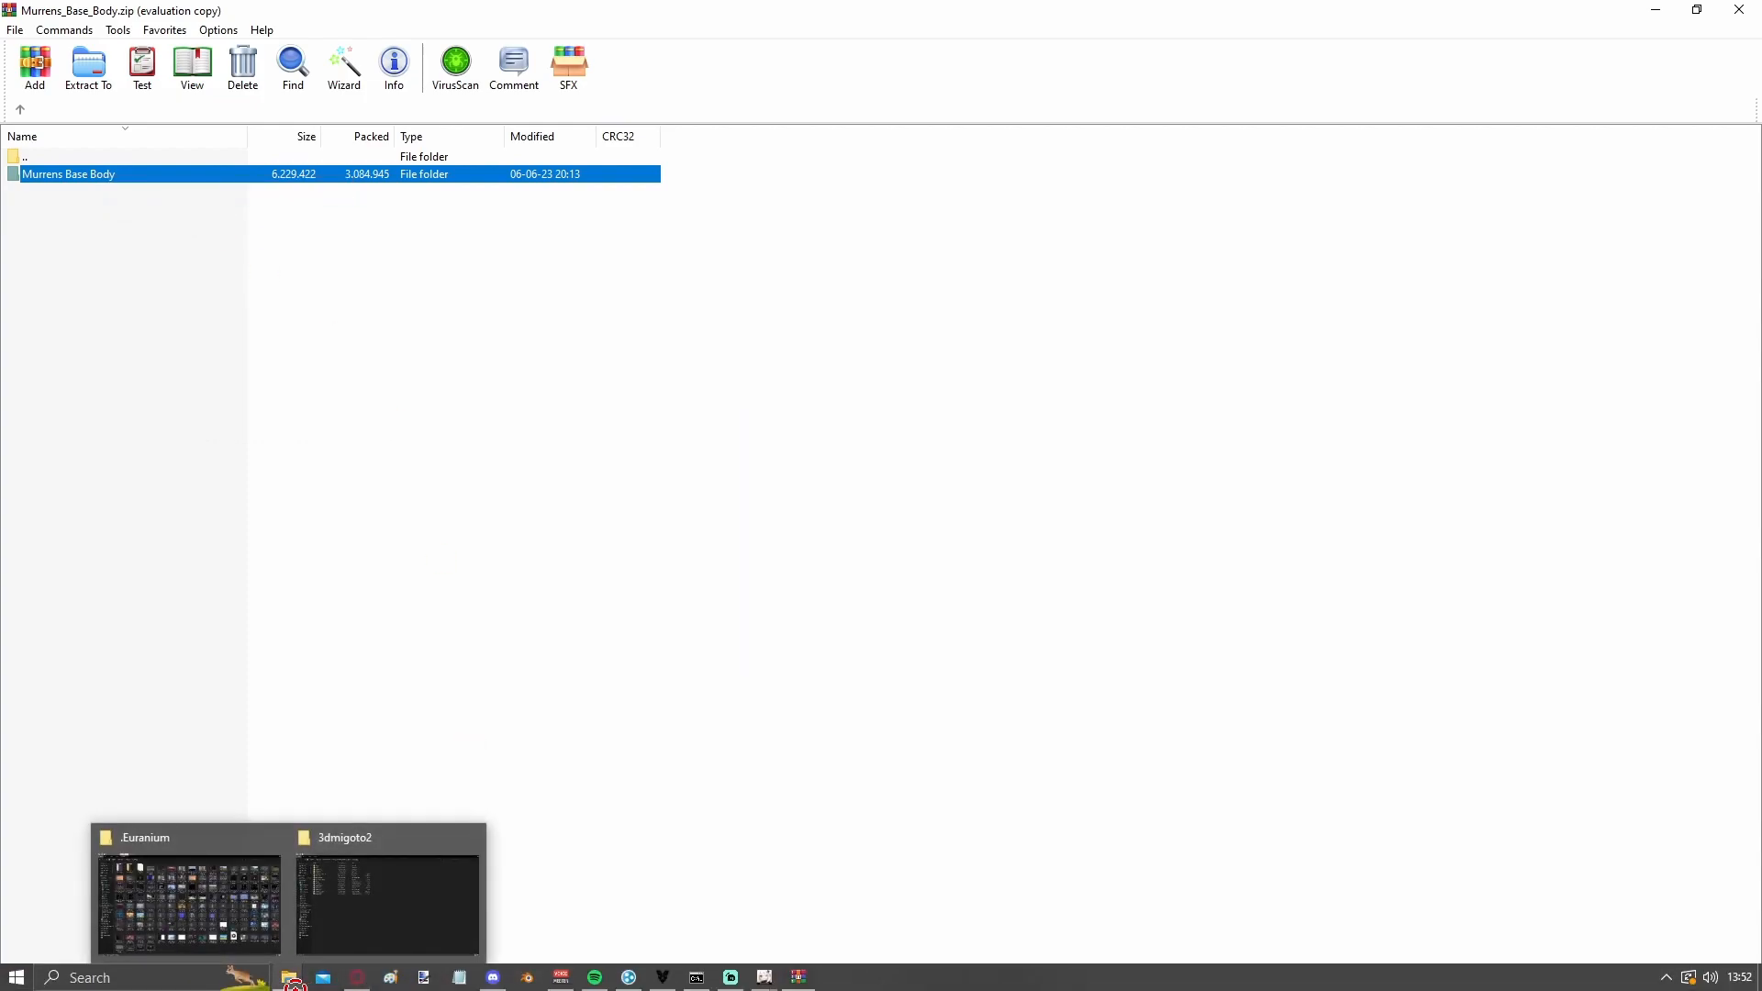
key("super")
left_click(118, 708)
left_click(350, 62)
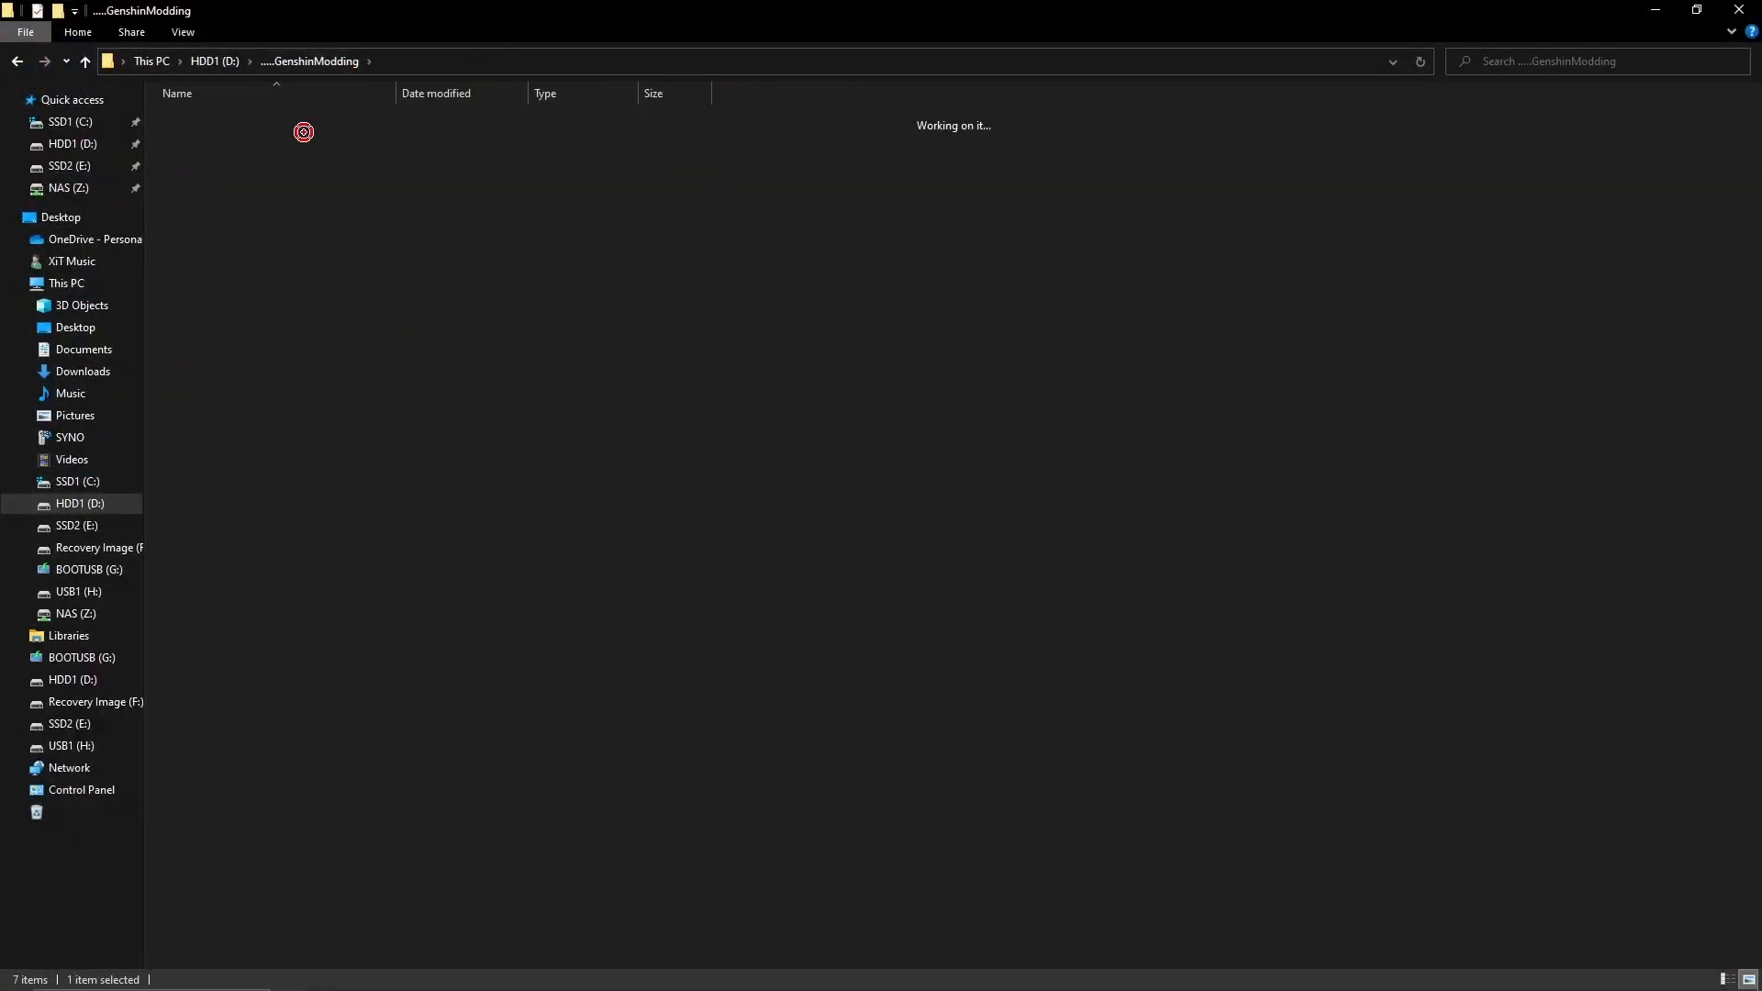
double_click(233, 121)
left_click_drag(284, 245, 274, 332)
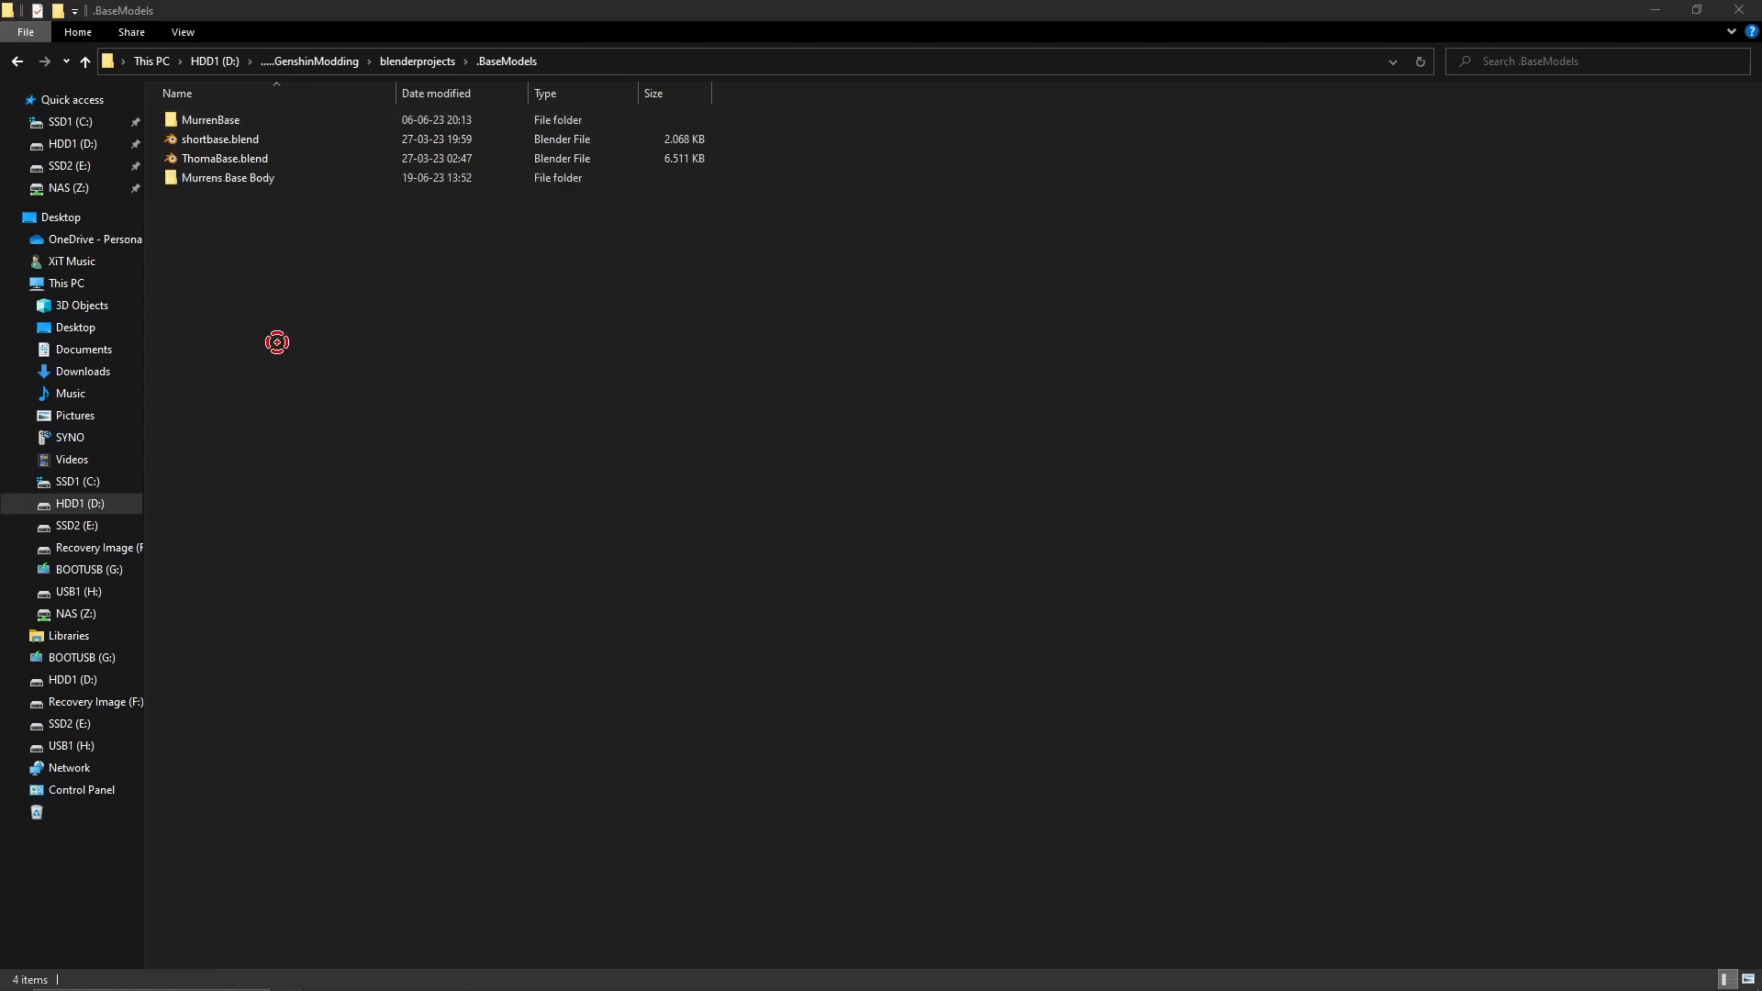
Open MurrenBase-V1.0.blend from the pasted Murrens Base Body folder in Blender
double_click(260, 139)
left_click_drag(543, 449, 405, 469)
left_click(543, 176)
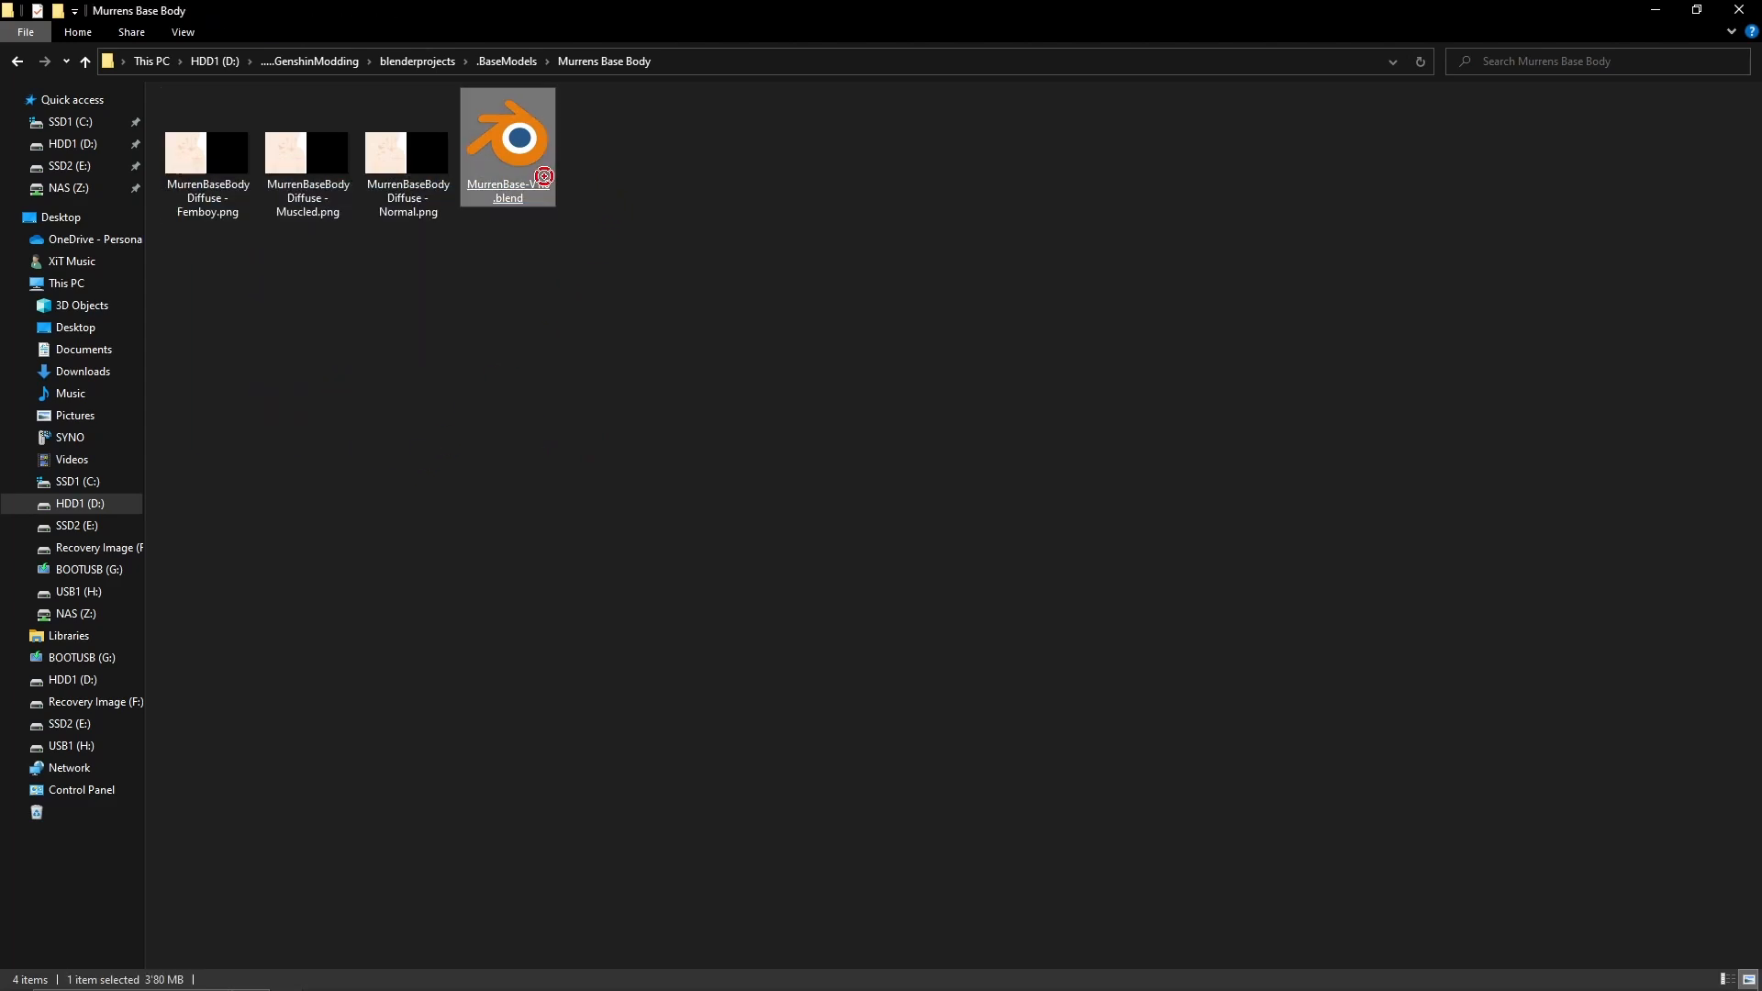
key("Return")
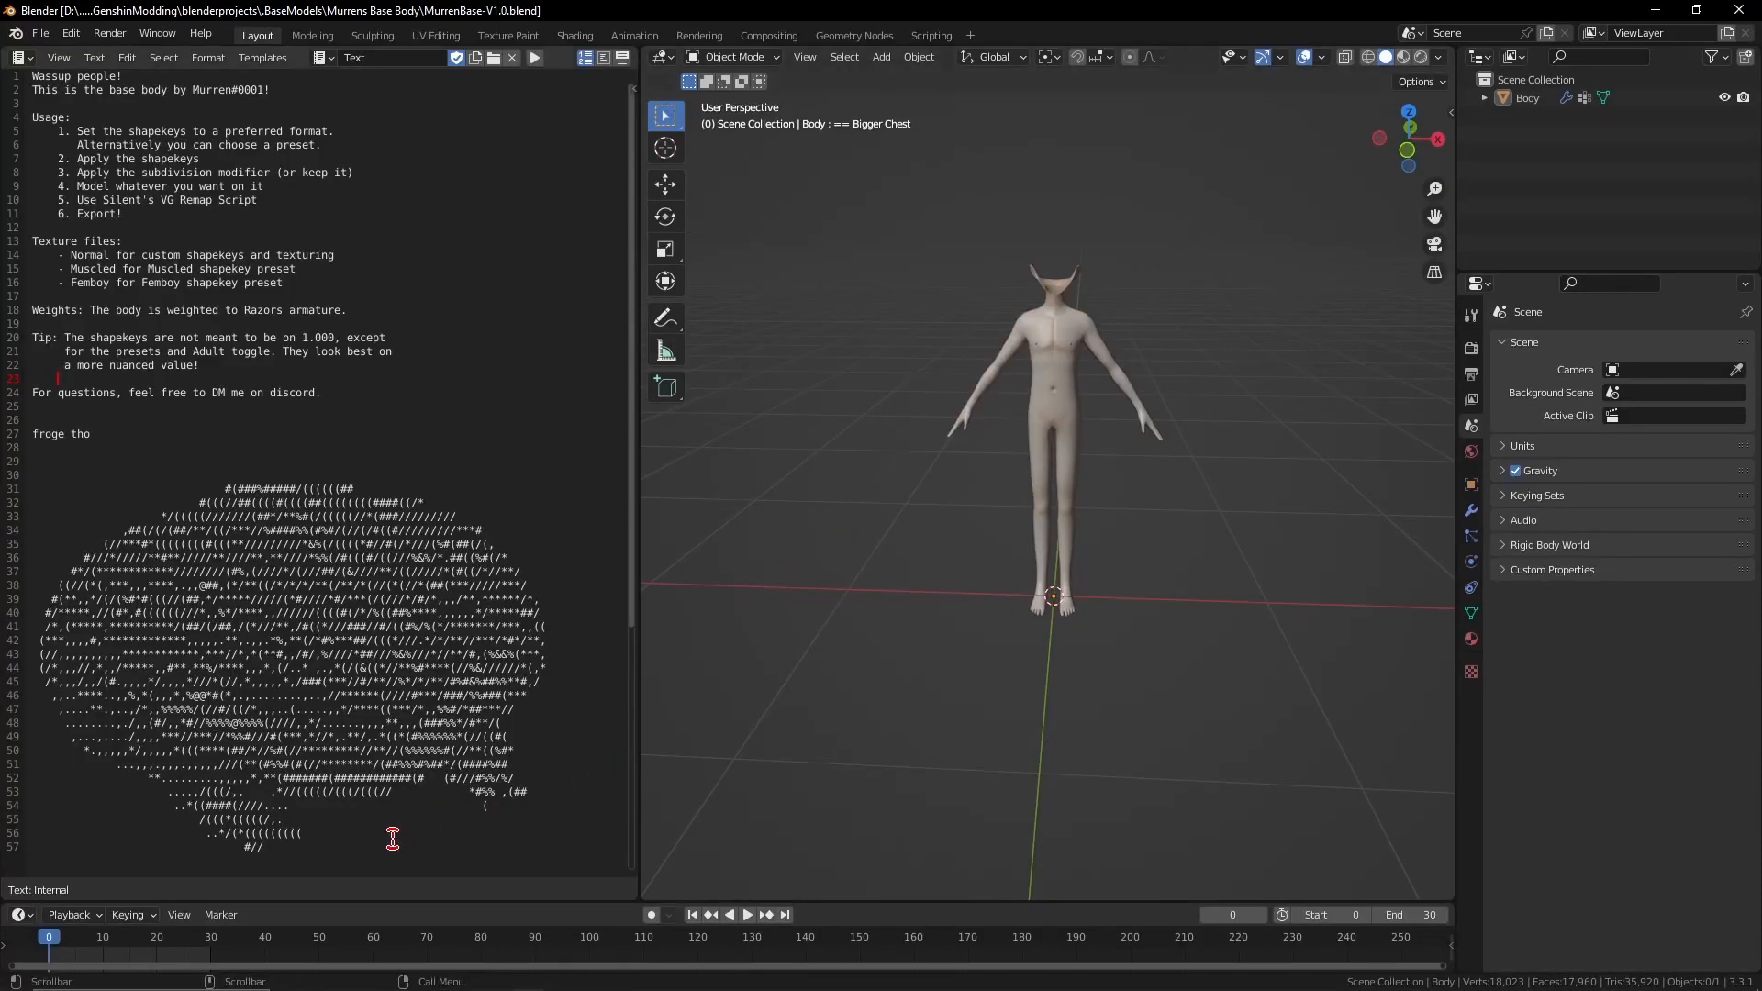
Read the usage notes in the text editor and close that editor area to enlarge the 3D viewport
left_click_drag(393, 839, 95, 493)
left_click(356, 446)
left_click(335, 94)
right_click(553, 58)
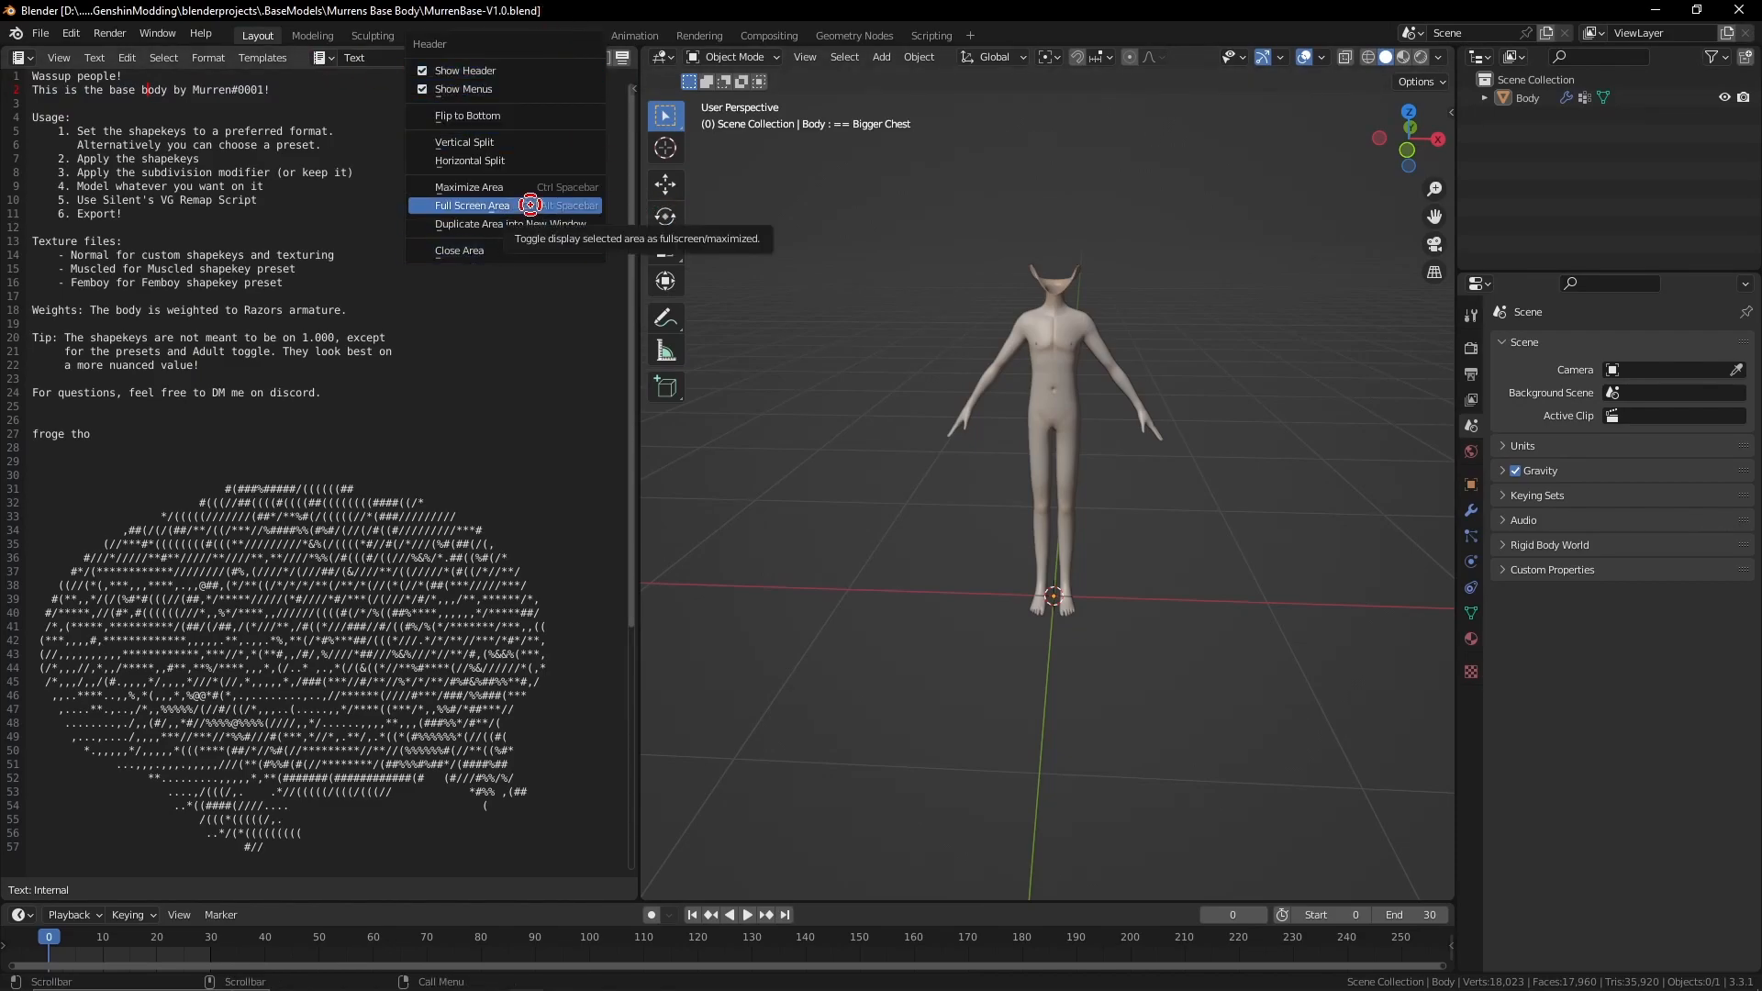
left_click(512, 250)
Inspect the base body's chest up close from the front
scroll(743, 331, "up", 1)
middle_click_drag(743, 346, 745, 631, "shift")
mouse_move(745, 631)
middle_mouse_down()
mouse_move(813, 614)
mouse_move(1353, 606)
mouse_move(923, 592)
mouse_move(676, 610)
mouse_move(740, 602)
middle_mouse_up()
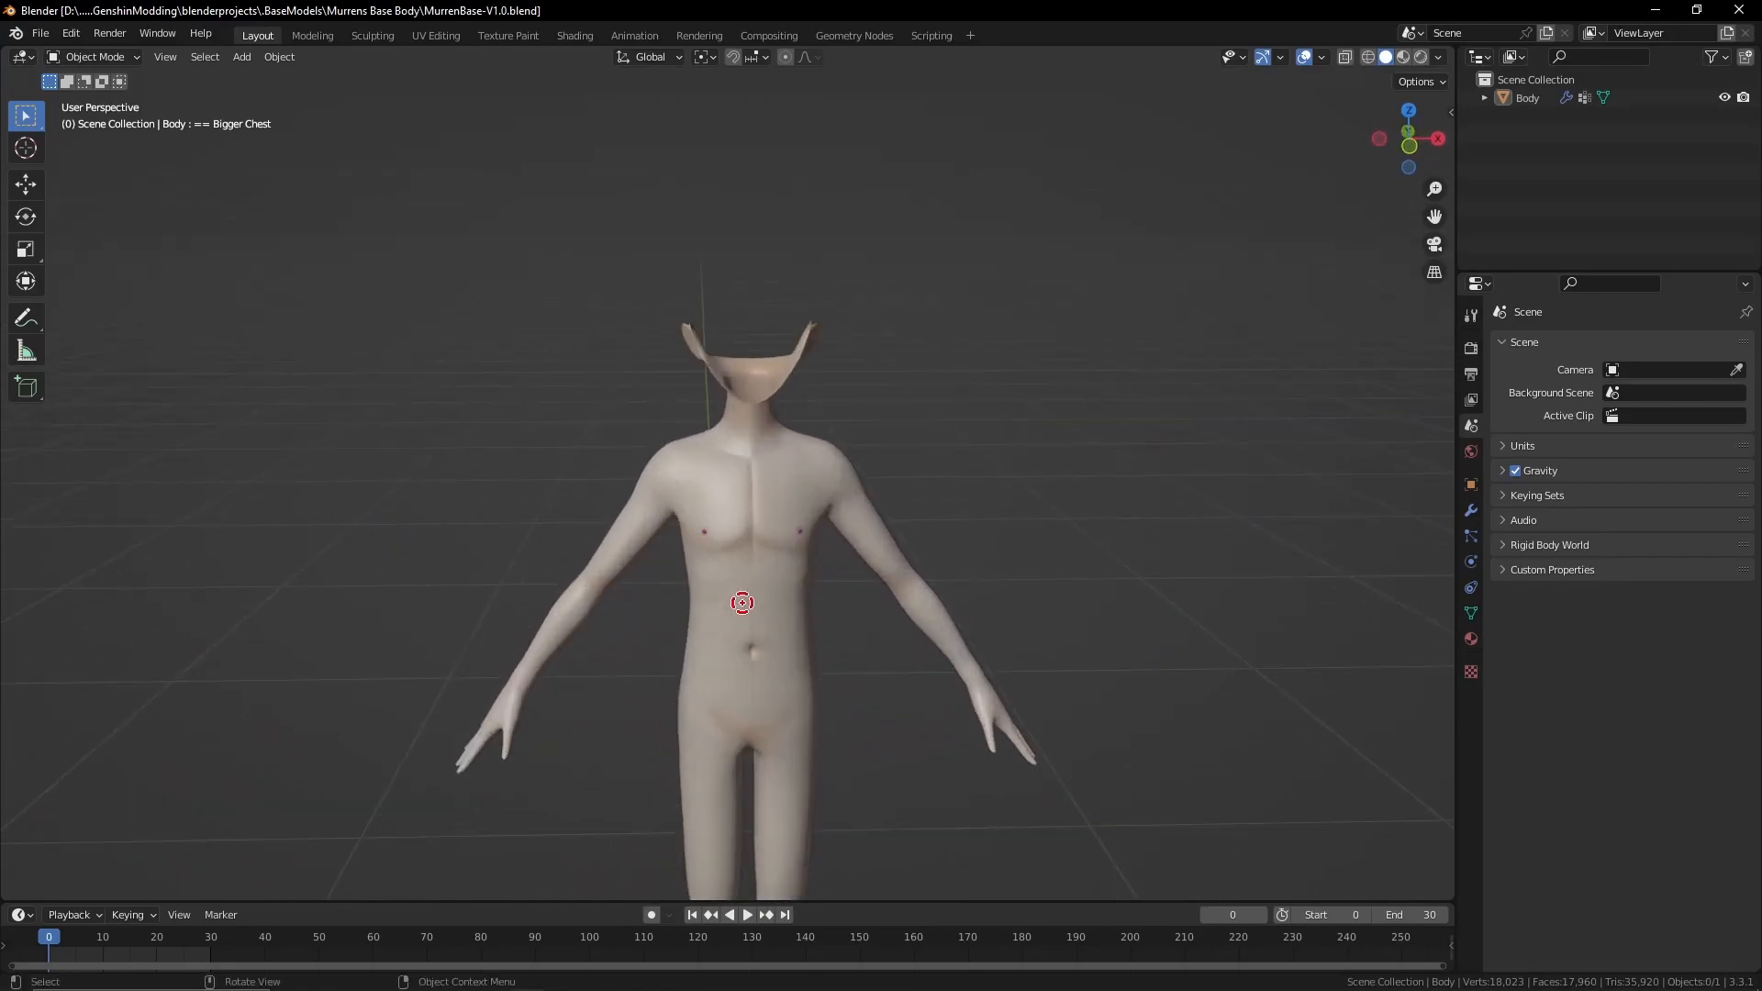
scroll(719, 652, "up", 9)
scroll(728, 484, "down", 4)
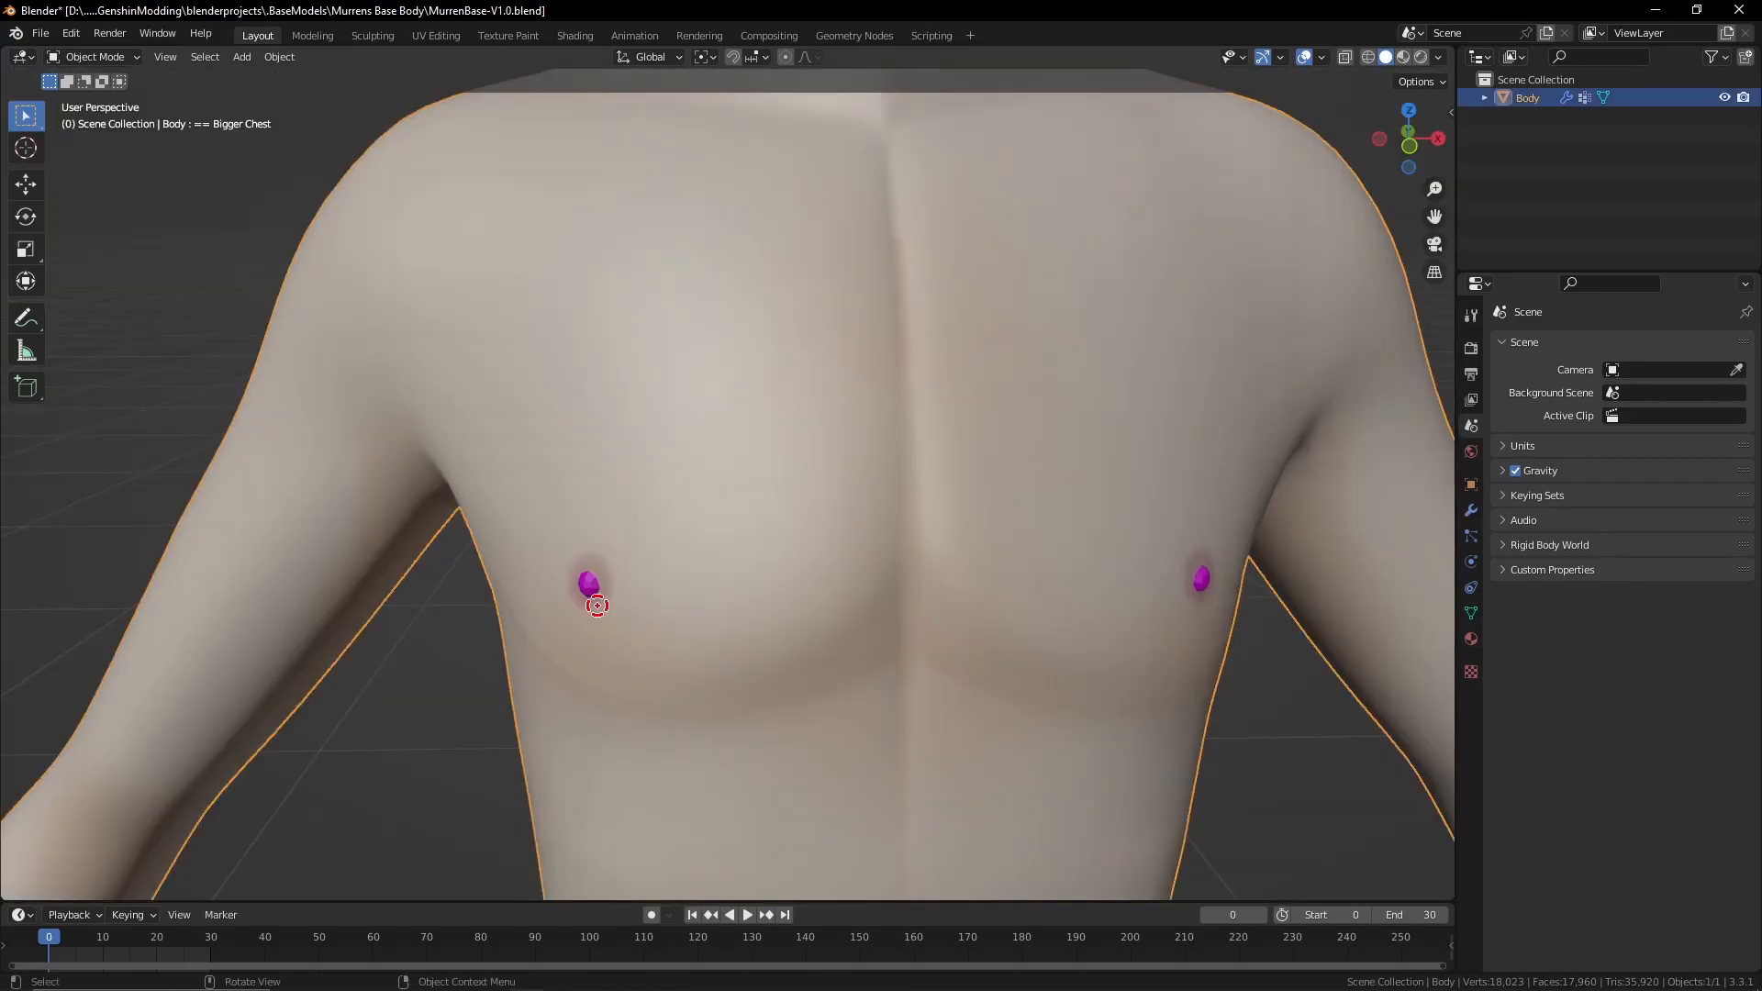
scroll(590, 585, "down", 7)
Select the body mesh and display its full list of shape keys
left_click(734, 774)
scroll(734, 642, "up", 2)
scroll(739, 266, "down", 4)
scroll(776, 307, "down", 2)
scroll(779, 312, "up", 2)
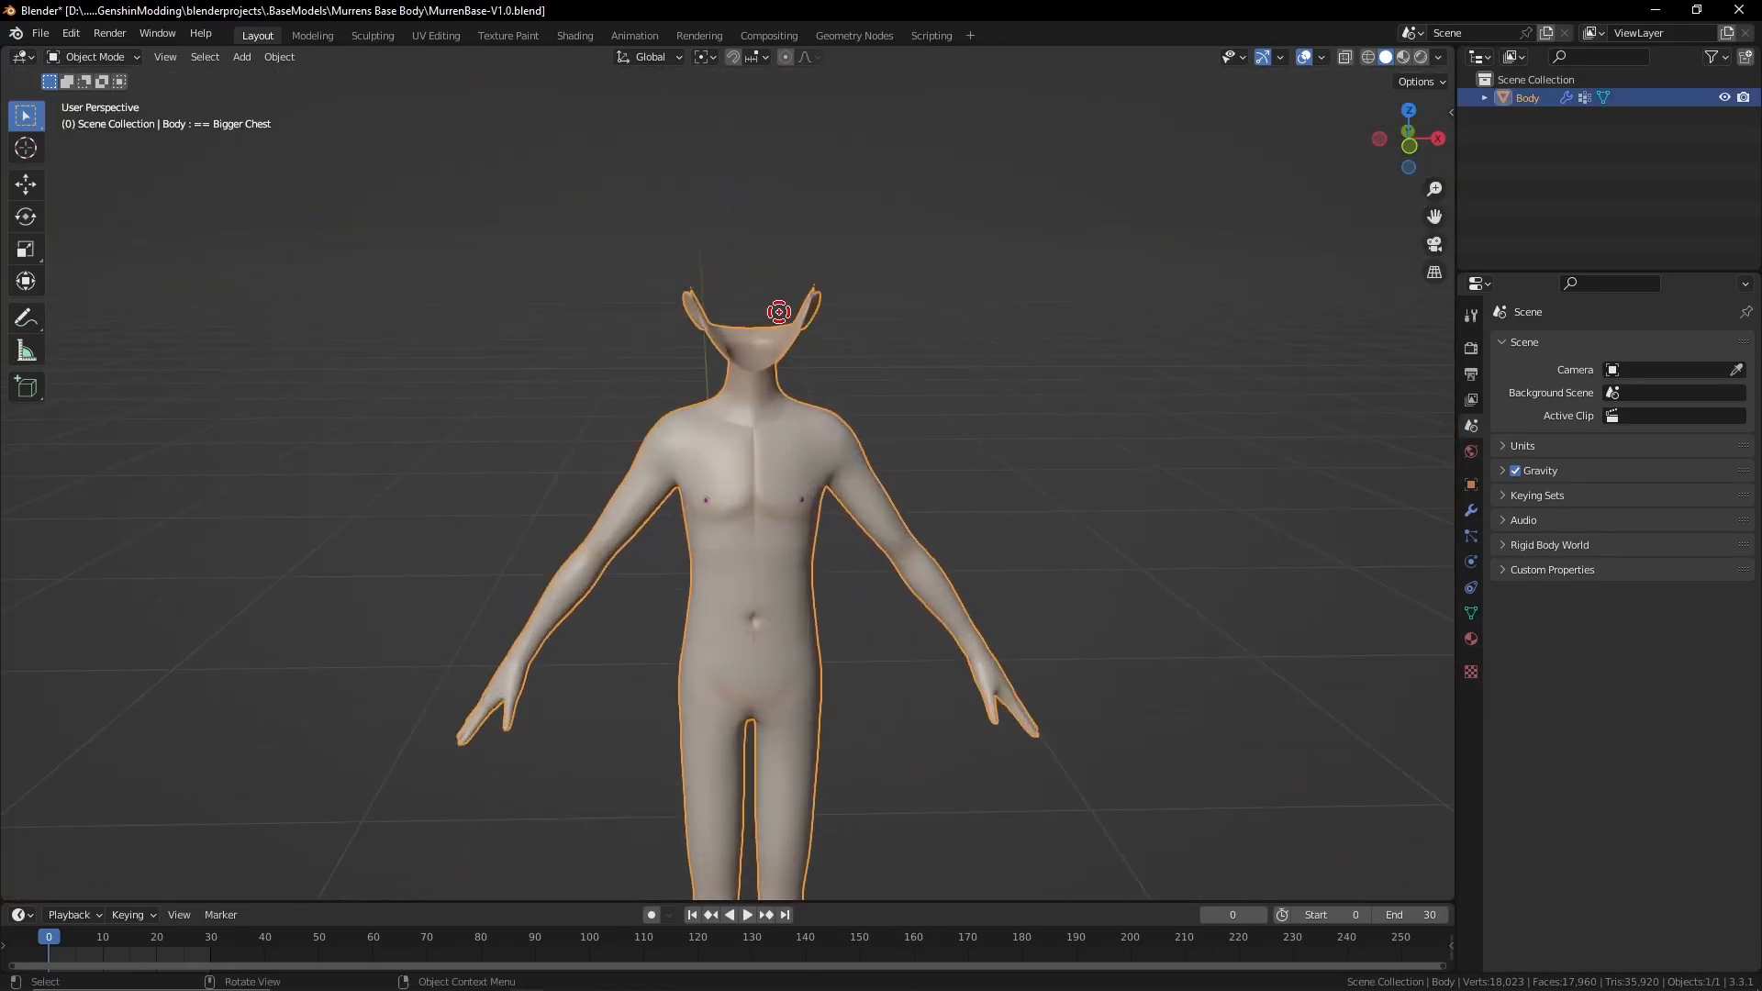
scroll(786, 629, "down", 4)
mouse_move(786, 504)
middle_mouse_down()
mouse_move(788, 565)
mouse_move(813, 547)
mouse_move(775, 515)
mouse_move(789, 523)
middle_mouse_up()
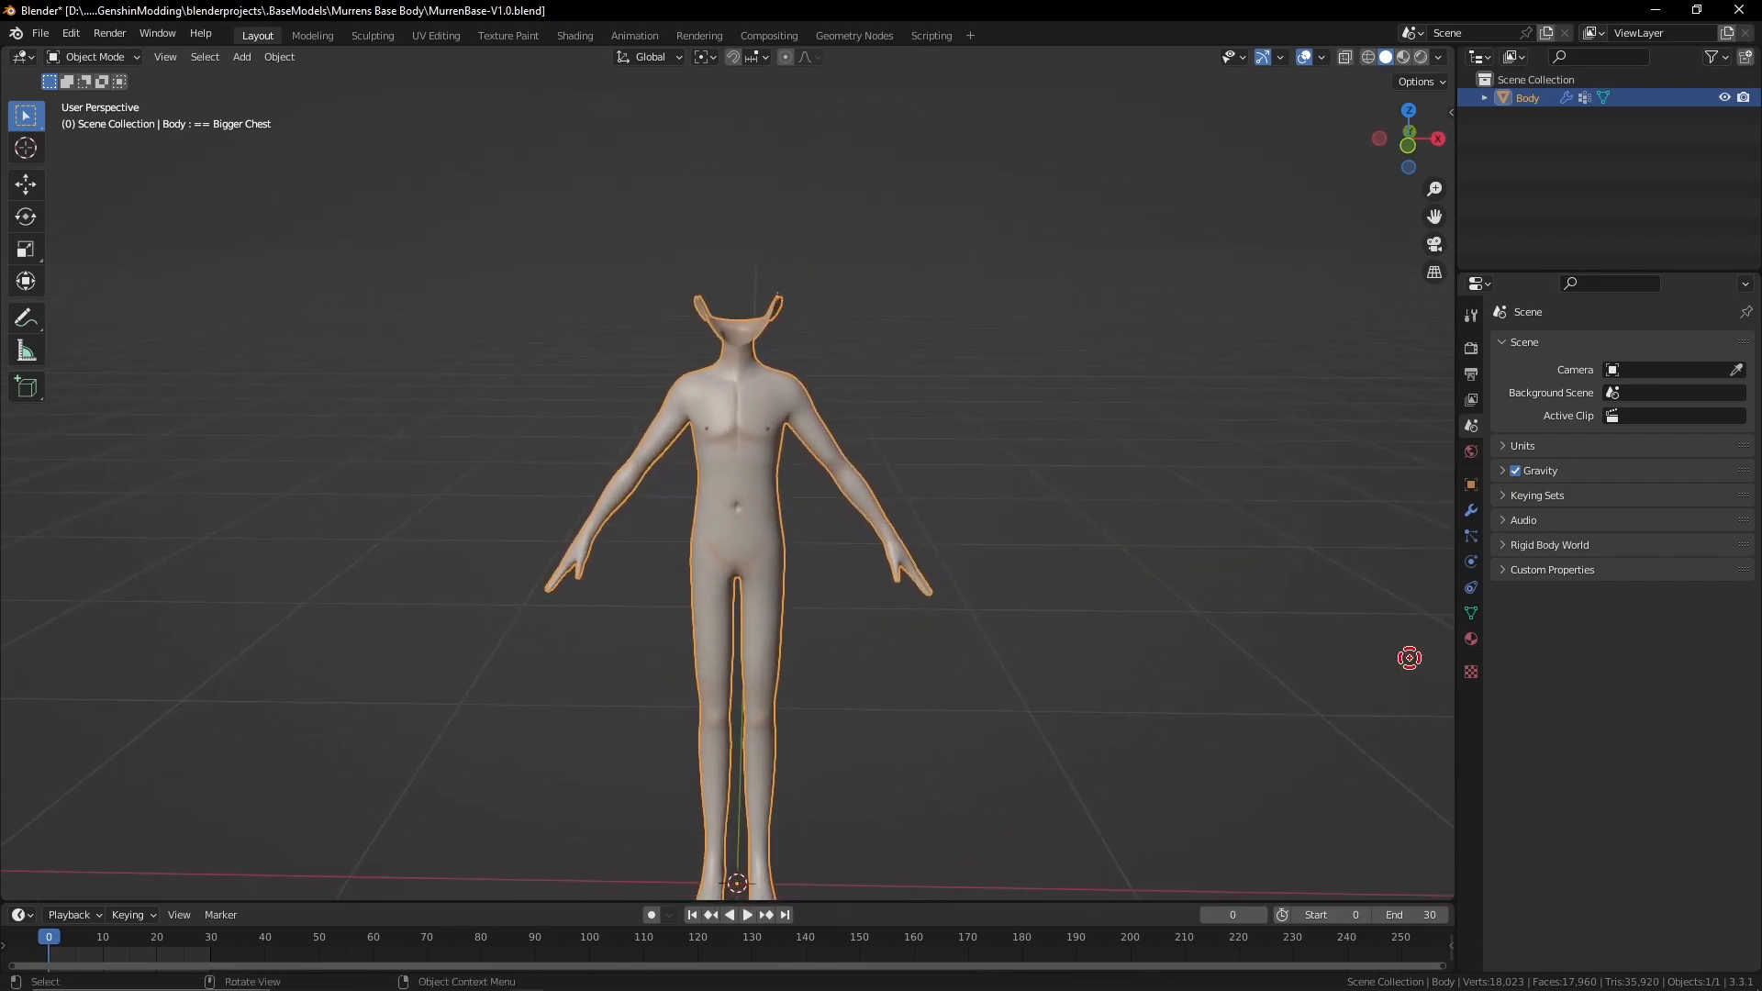
left_click(1471, 622)
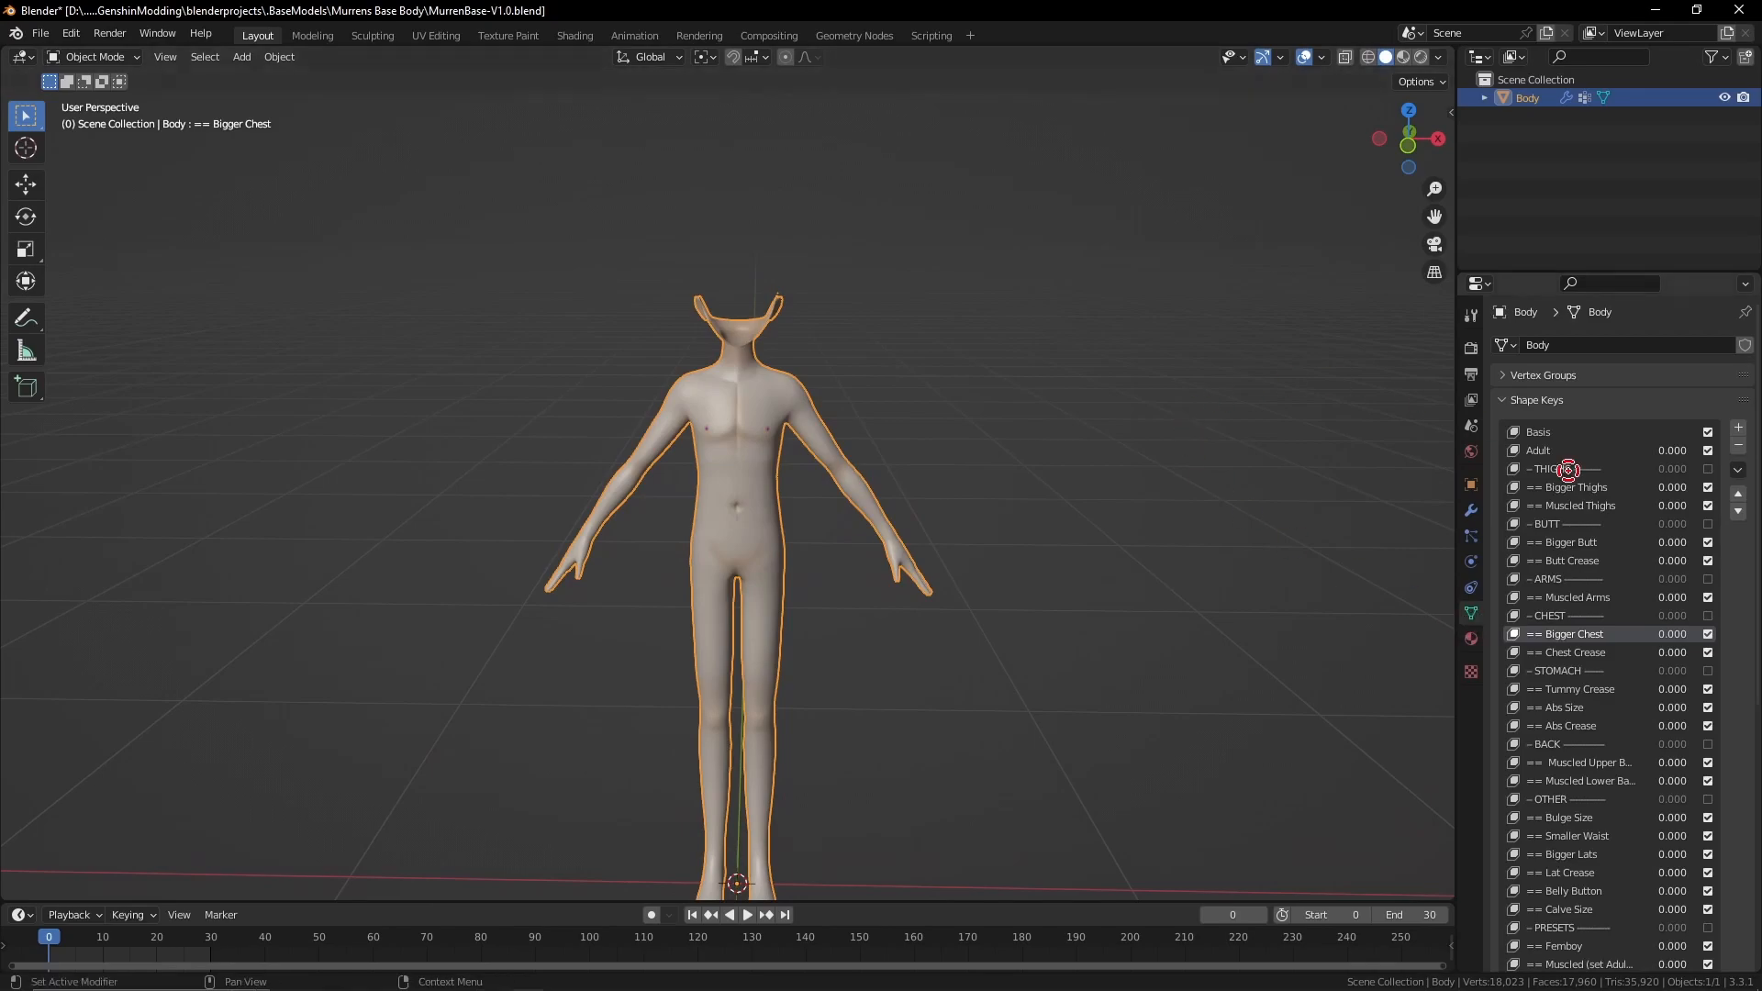
scroll(1572, 584, "down", 3)
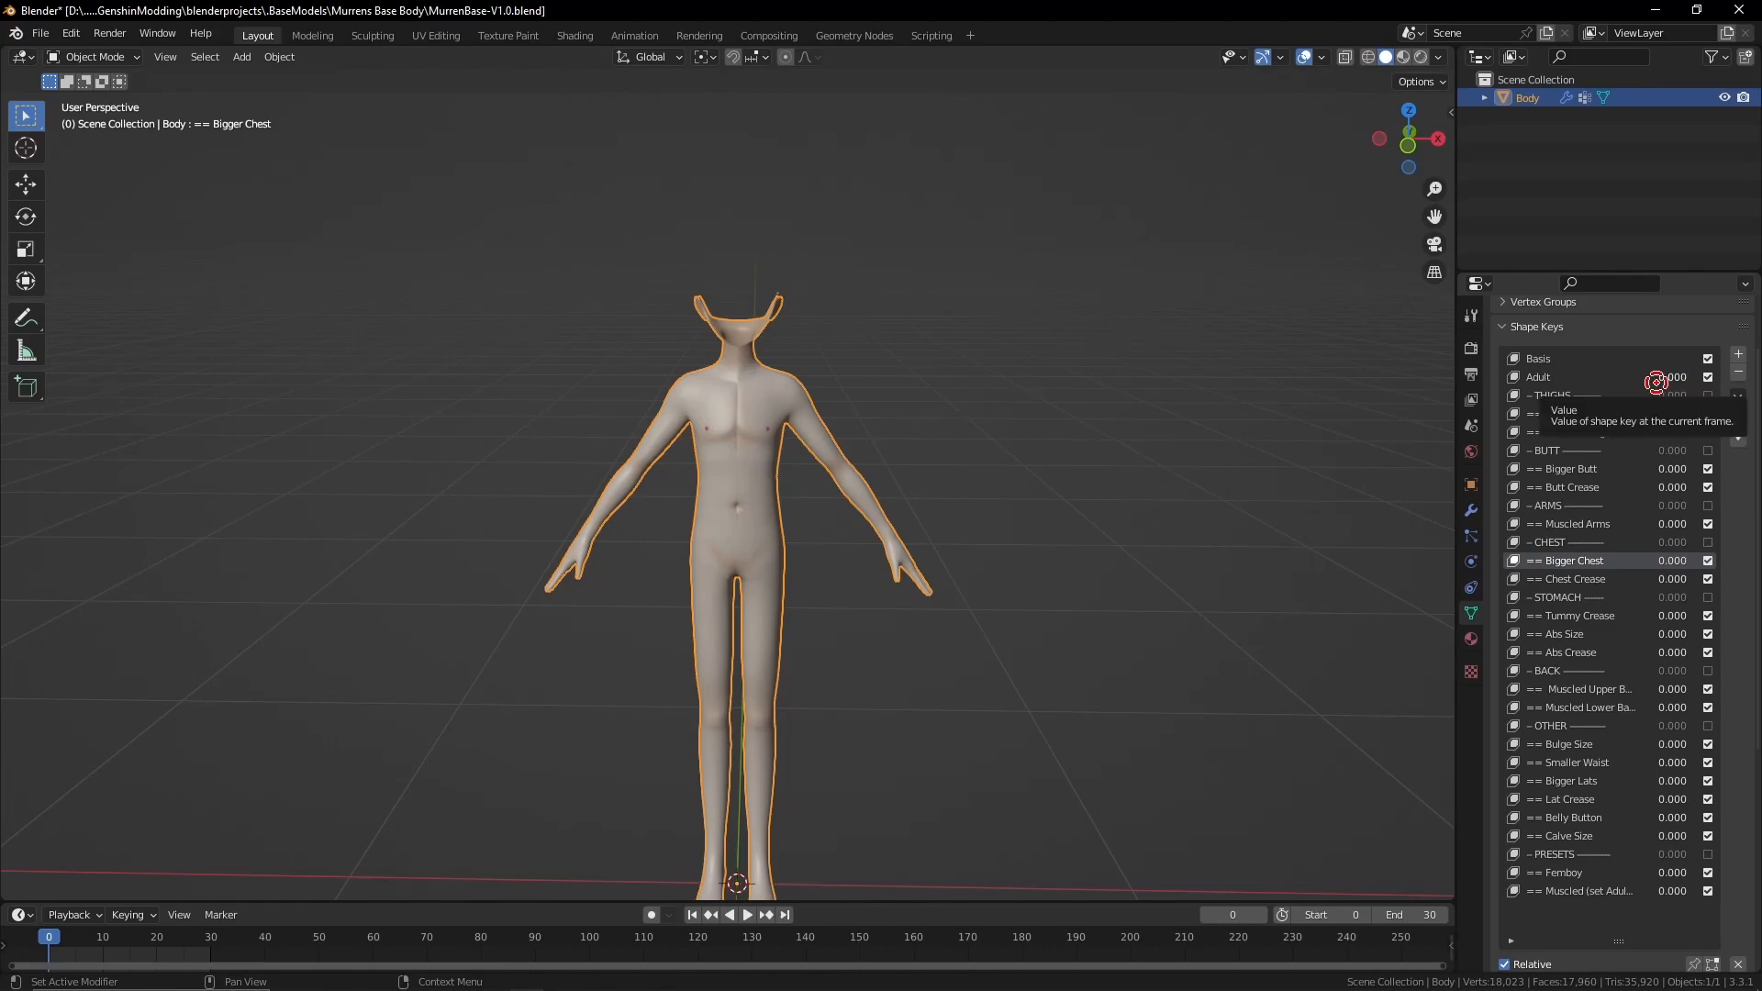
mouse_move(917, 541)
middle_mouse_down()
mouse_move(1219, 582)
mouse_move(916, 553)
middle_mouse_up()
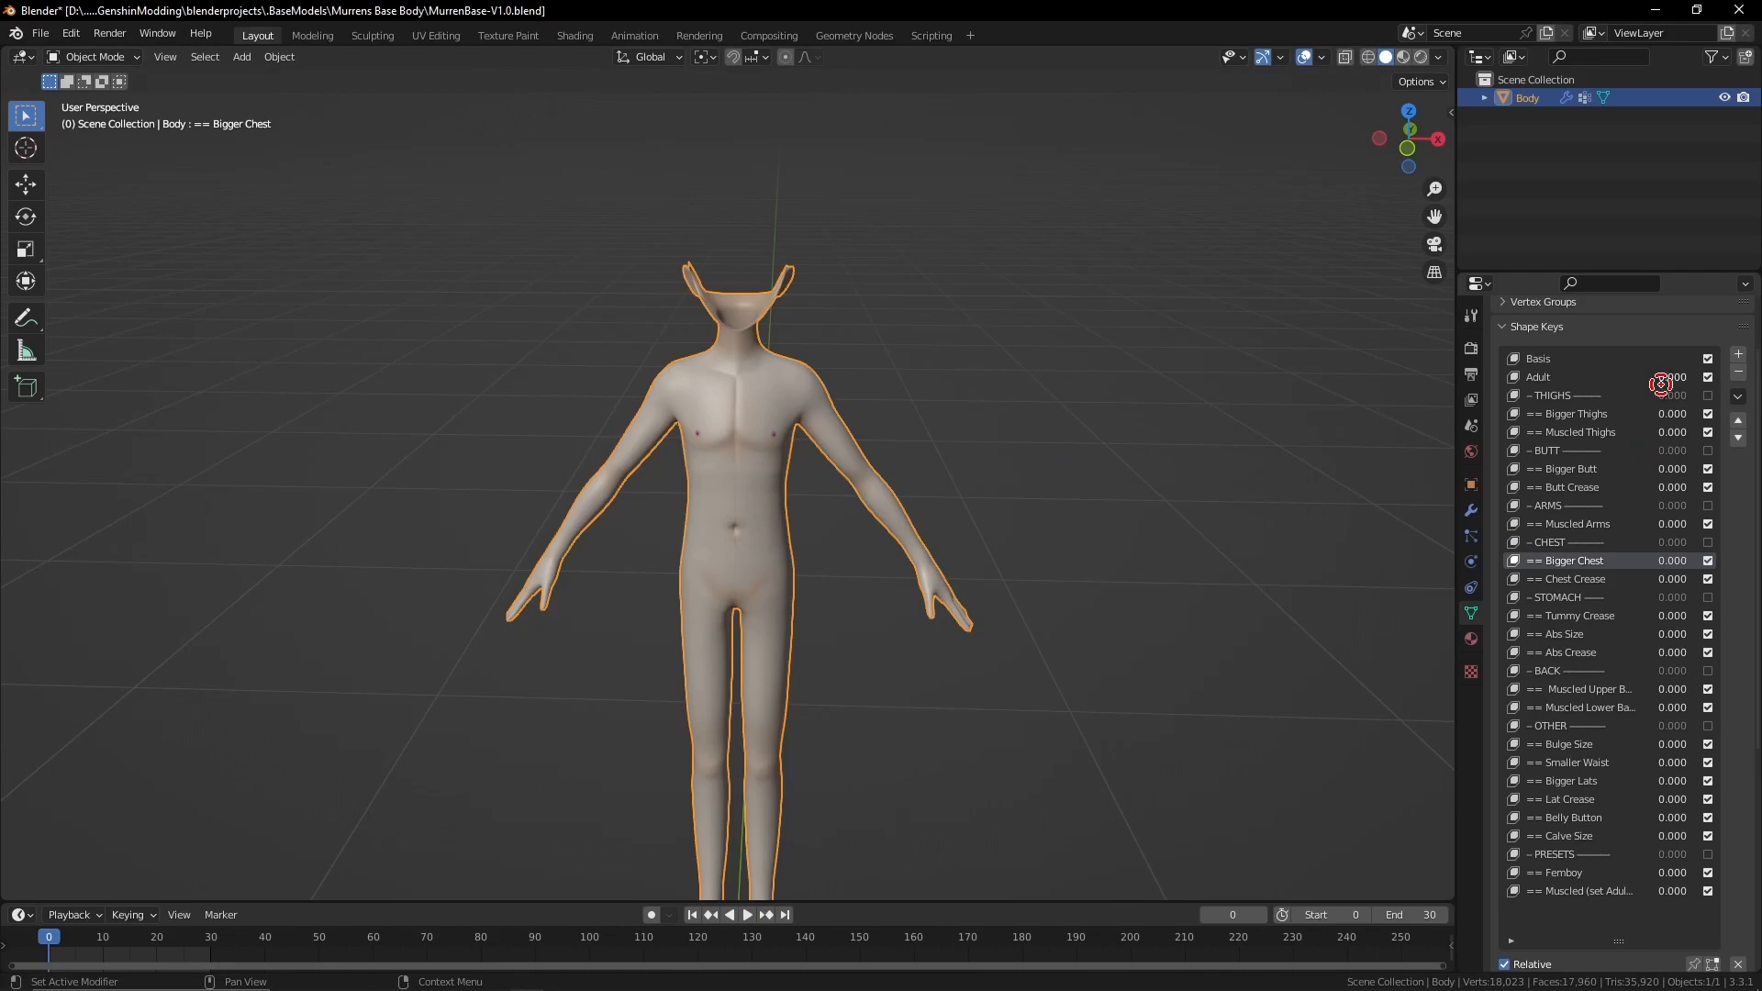
Try out the Adult shape key on the body and reset its value to 0
middle_click_drag(1149, 443, 1041, 459)
mouse_move(1666, 377)
left_mouse_down()
mouse_move(1700, 377)
mouse_move(1637, 379)
mouse_move(1677, 379)
left_mouse_up()
middle_click_drag(944, 478, 1309, 312)
left_click_drag(1673, 377, 1652, 377)
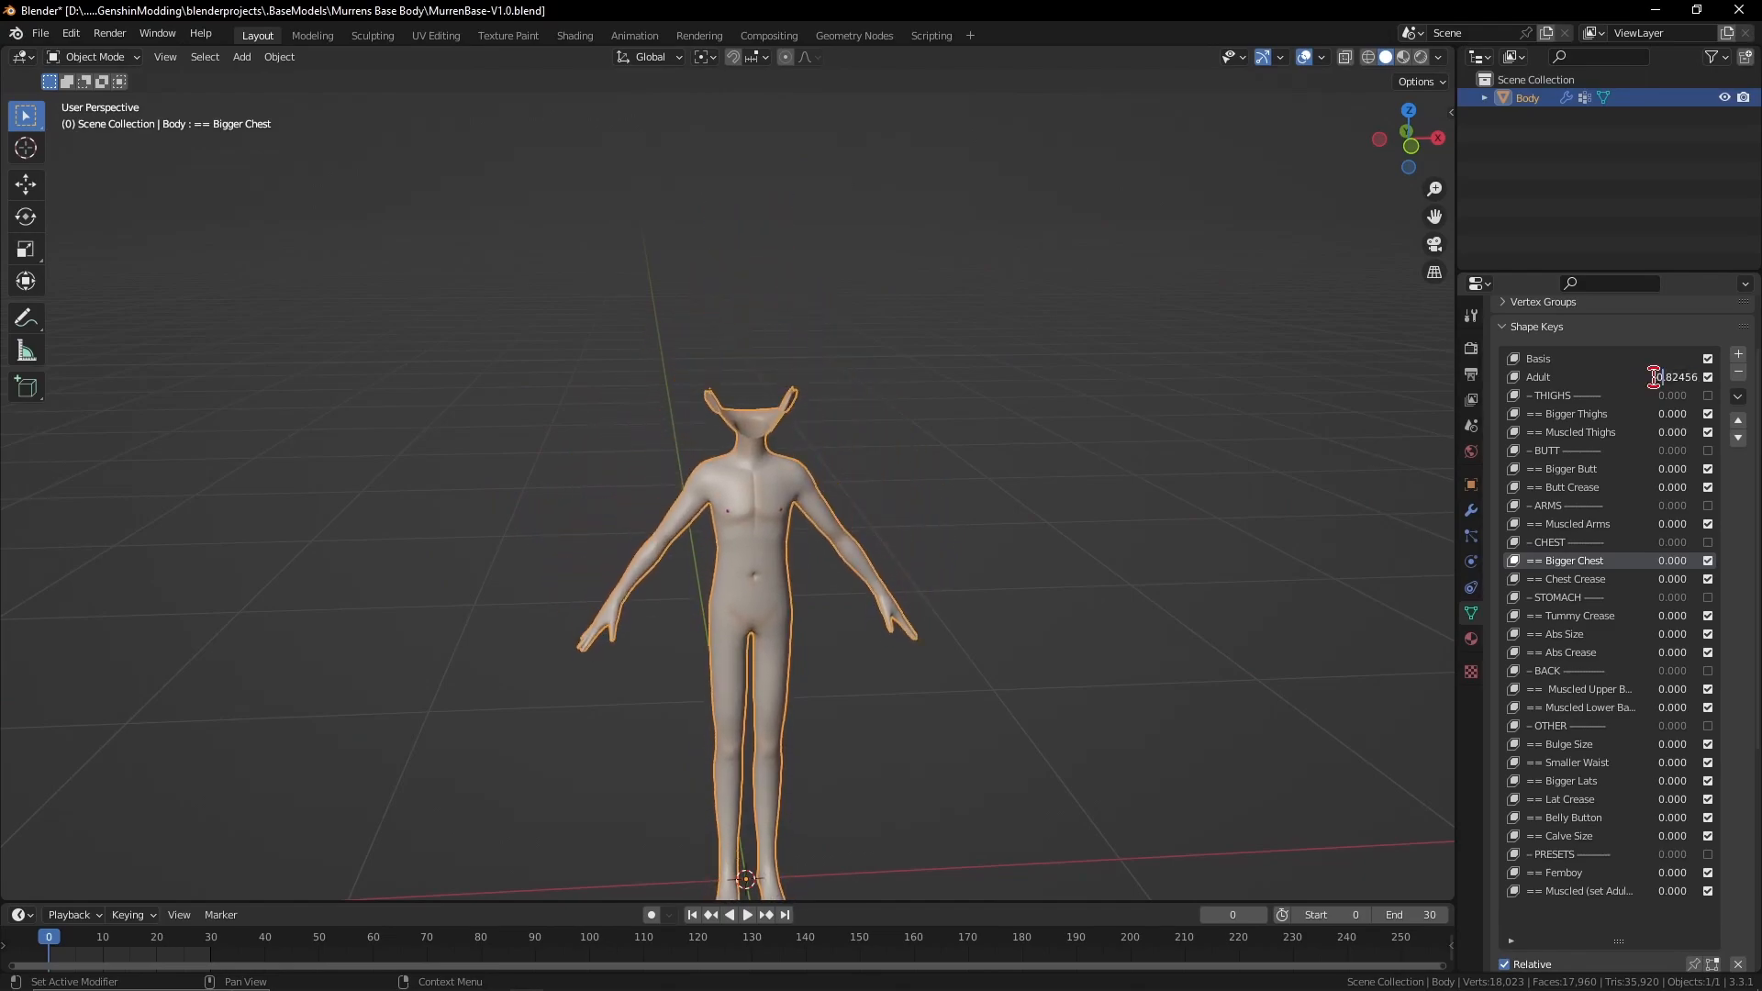
type("0")
key("Return")
Examine the base body's legs, feet and back from several angles
scroll(928, 488, "up", 1)
middle_click_drag(818, 503, 889, 445)
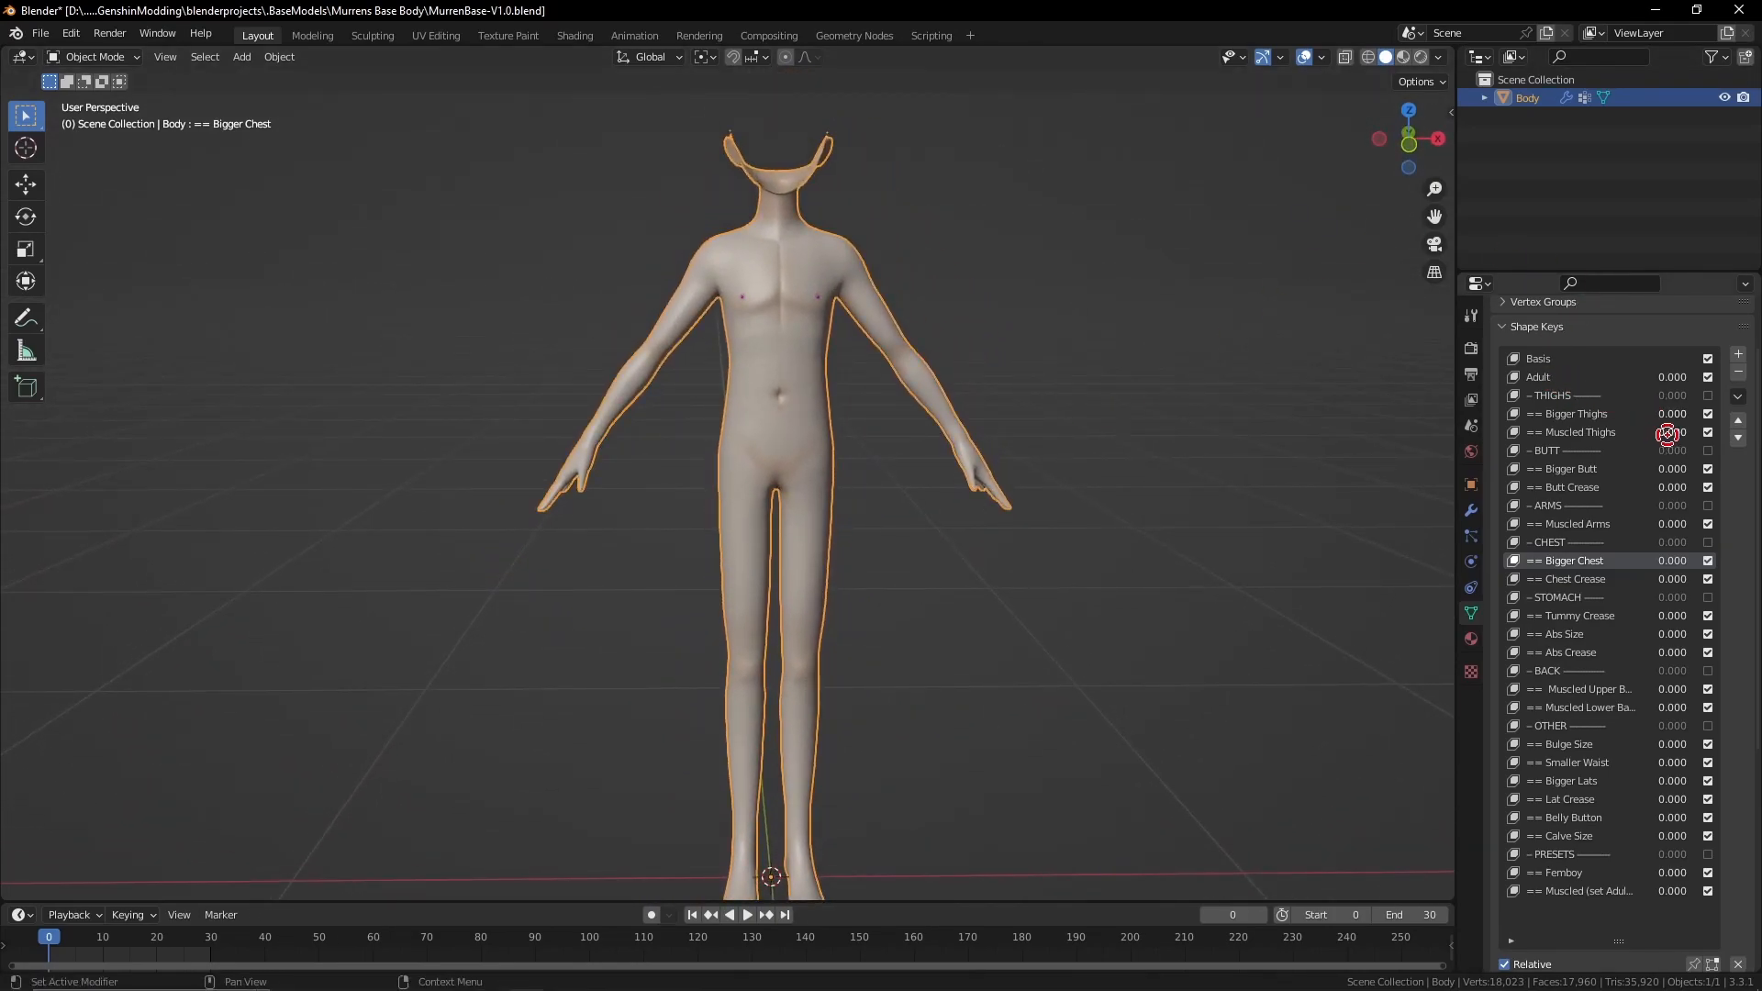
scroll(1028, 526, "up", 4)
middle_click_drag(927, 552, 1020, 438)
scroll(880, 552, "down", 3)
scroll(844, 545, "down", 4)
scroll(878, 526, "up", 3)
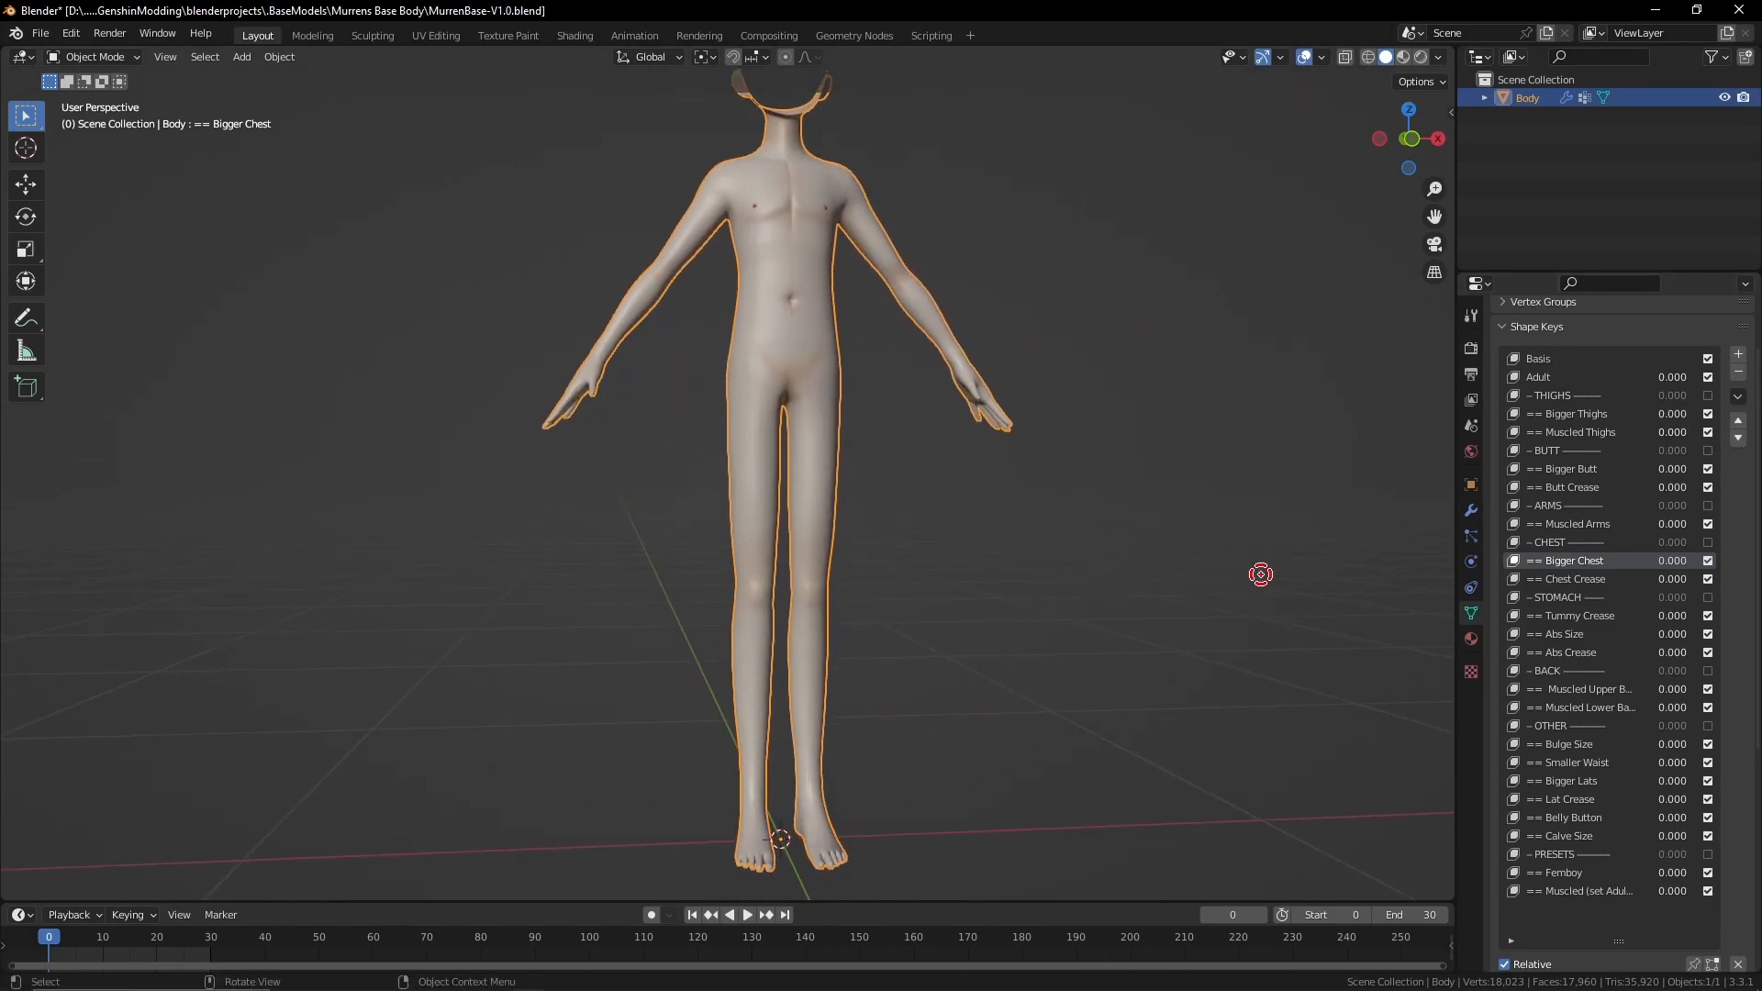
middle_click_drag(807, 511, 1073, 523)
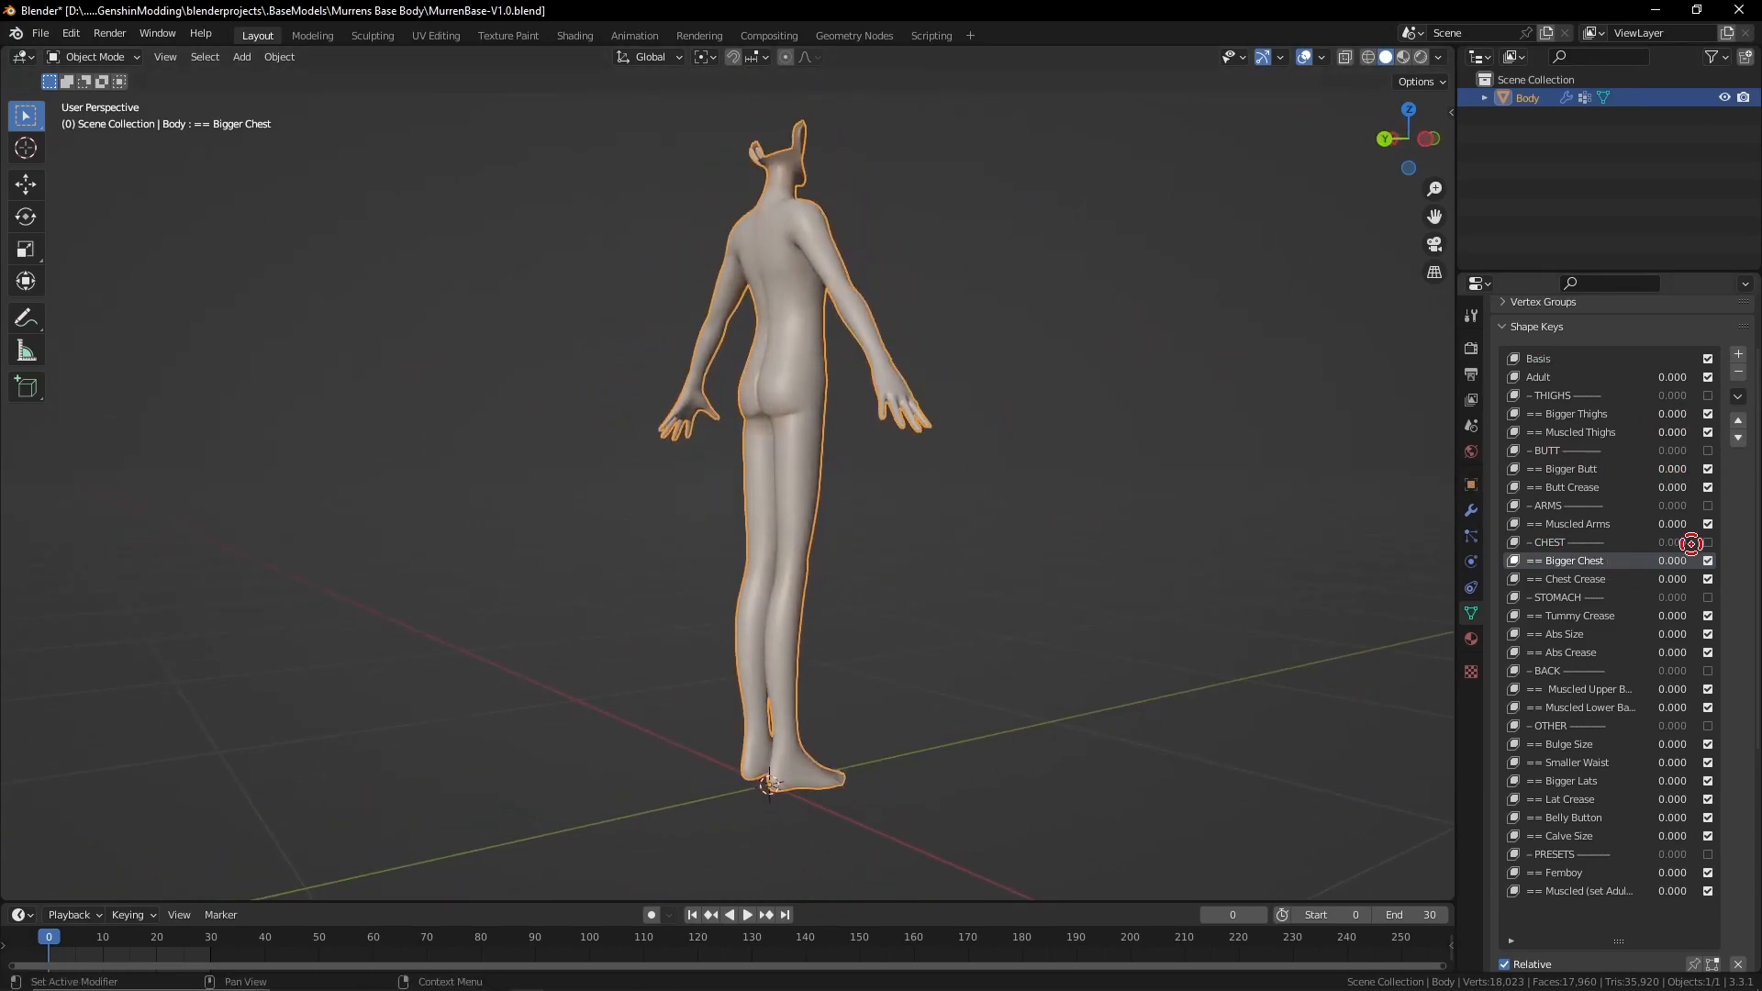
Try out the Bigger Butt and Muscled Arms shape keys and return both to 0.000
mouse_move(1671, 471)
left_mouse_down()
mouse_move(1716, 469)
mouse_move(1647, 469)
mouse_move(1699, 486)
mouse_move(1638, 470)
left_mouse_up()
left_click_drag(1669, 524, 1716, 524)
middle_click_drag(1141, 492, 835, 550)
left_click_drag(1671, 525, 1642, 561)
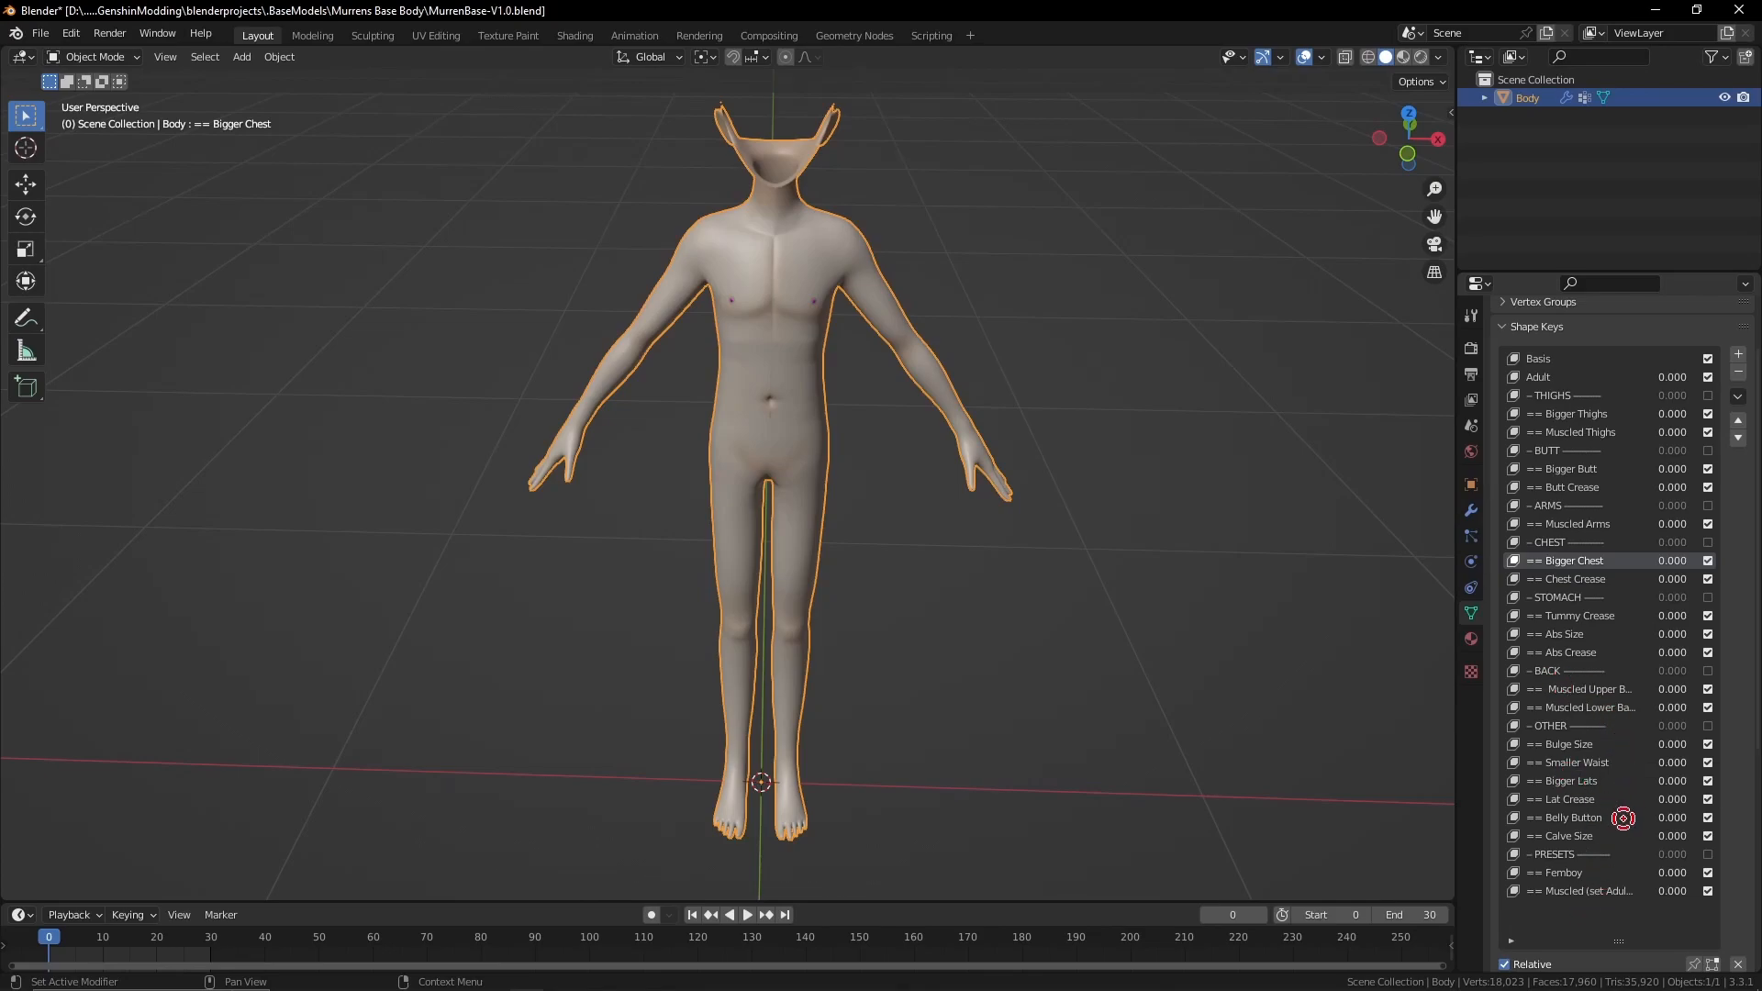
Set the Femboy preset shape key to 1.000 and inspect the resulting body shape
scroll(1623, 818, "down", 5)
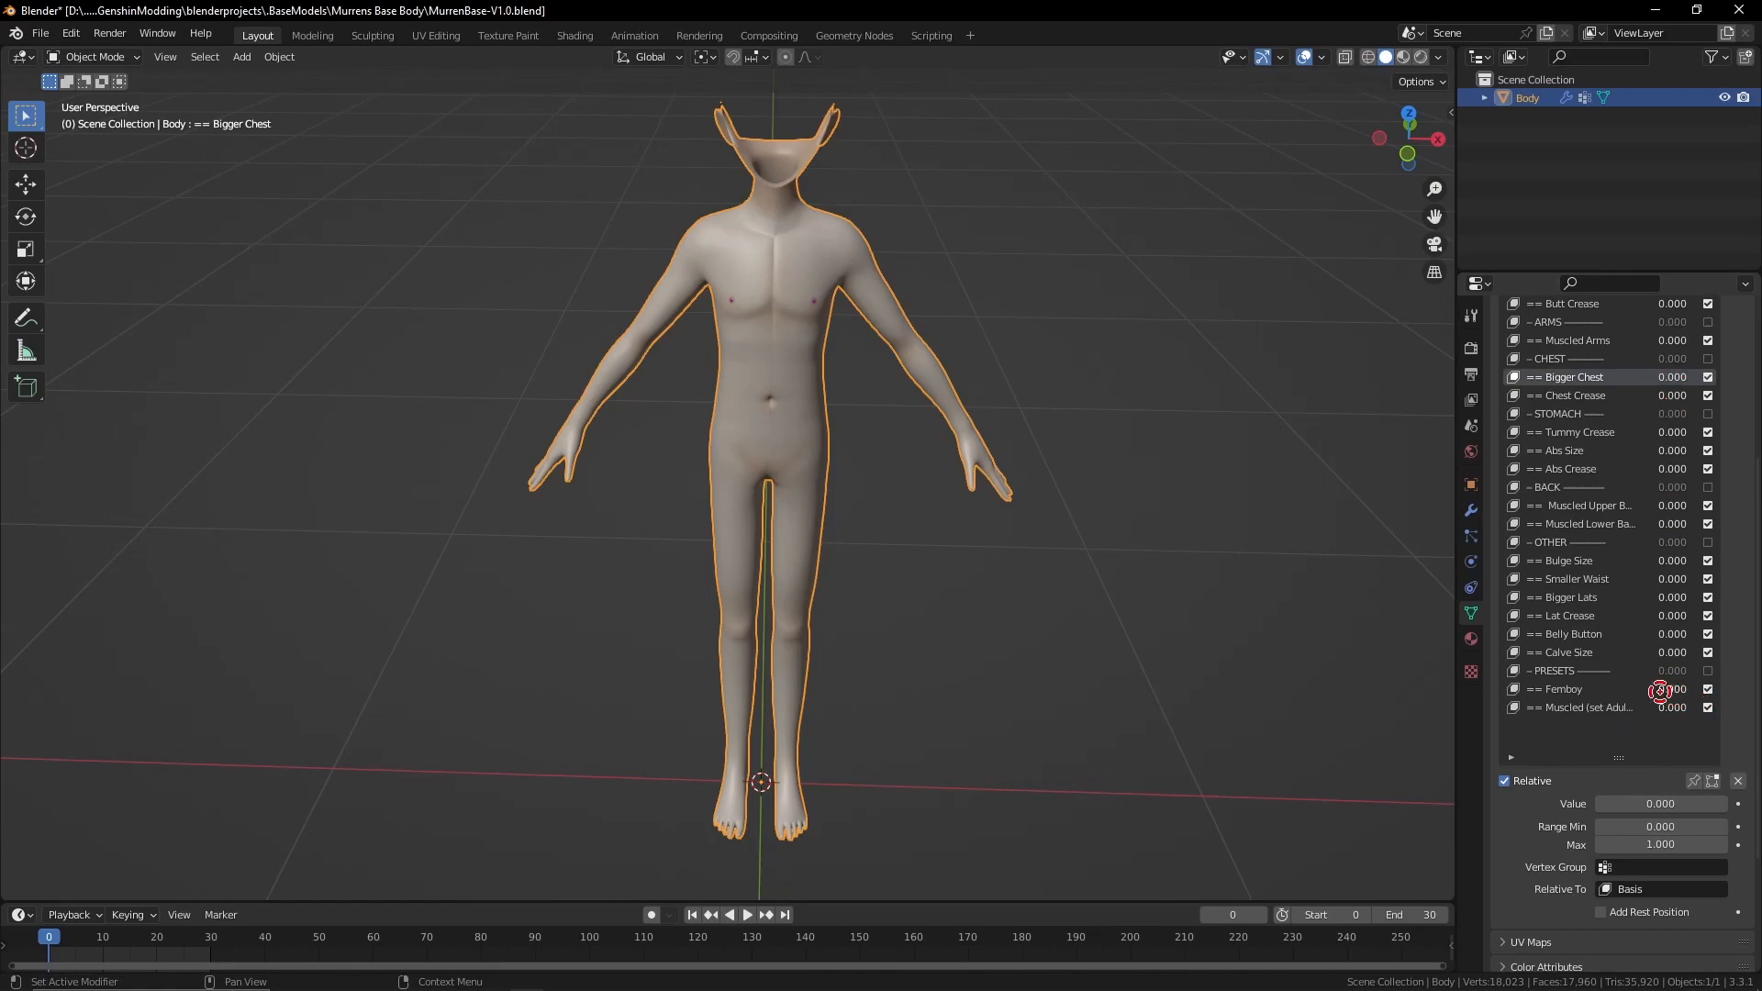
left_click_drag(1672, 689, 1725, 689)
mouse_move(930, 629)
middle_mouse_down()
mouse_move(1291, 587)
mouse_move(790, 559)
mouse_move(872, 558)
mouse_move(916, 609)
middle_mouse_up()
scroll(959, 783, "up", 5)
scroll(939, 637, "down", 2)
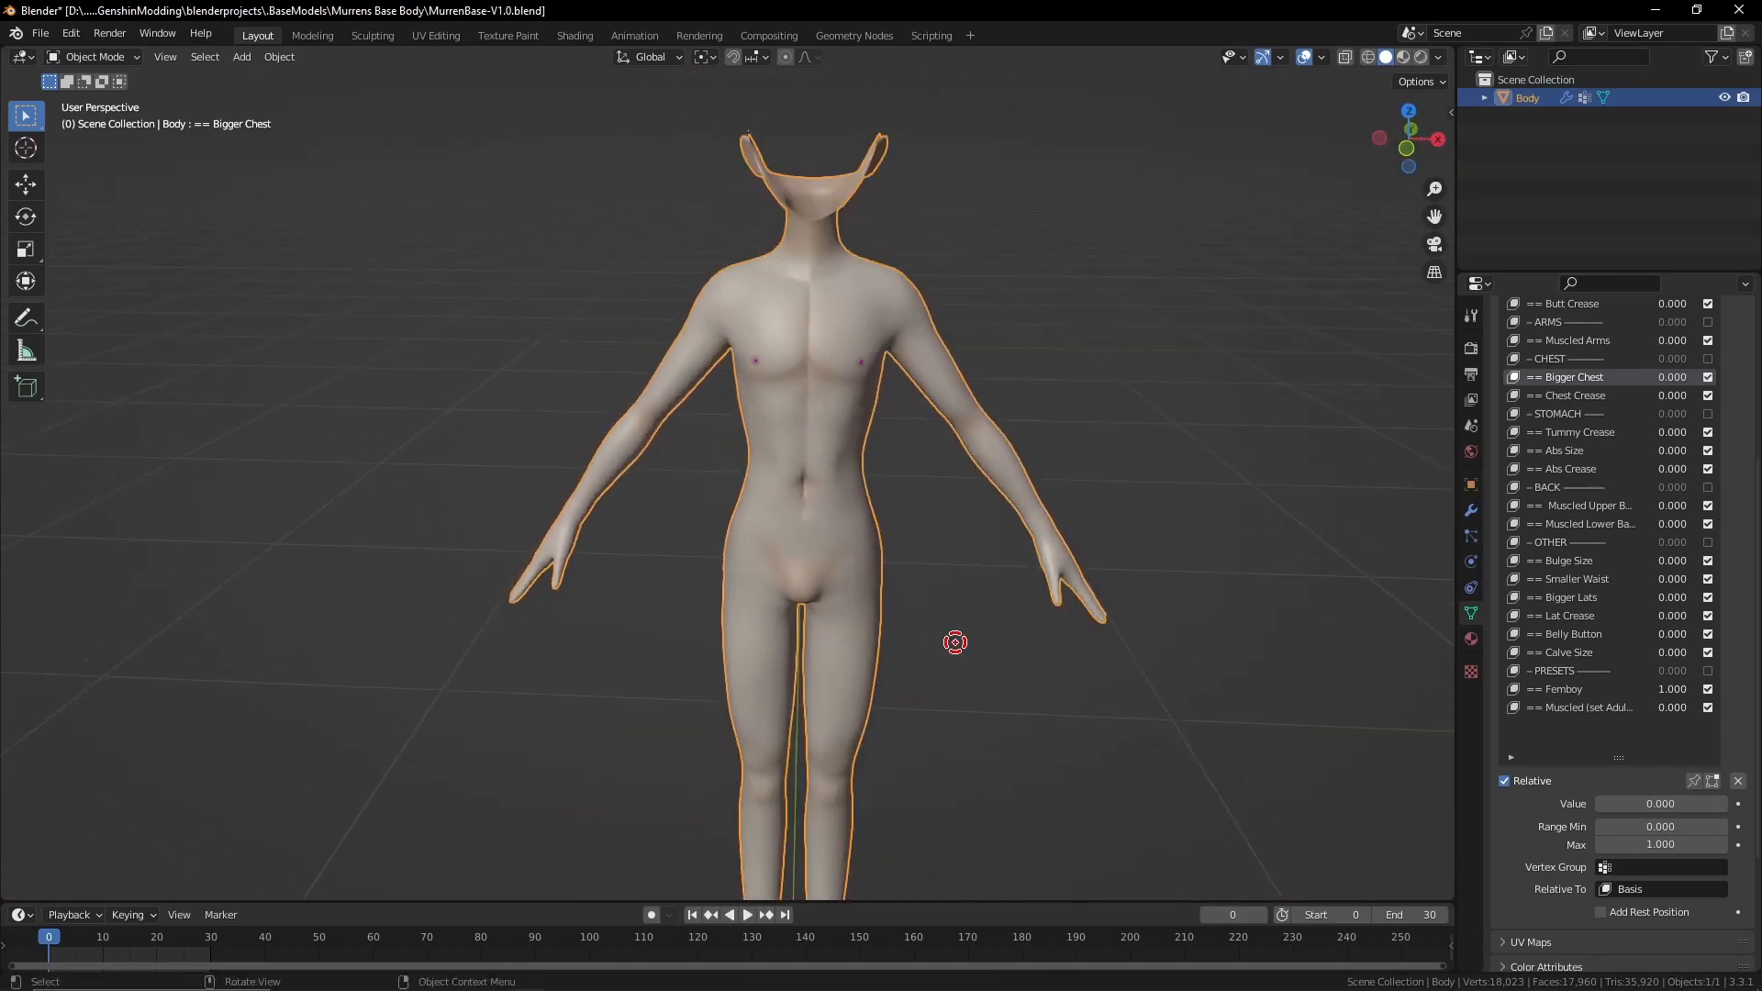
Set the Femboy preset to 0.000 and the Muscled preset to 1.000, and inspect the body
mouse_move(1684, 690)
left_mouse_down()
mouse_move(1657, 689)
mouse_move(1691, 707)
left_mouse_up()
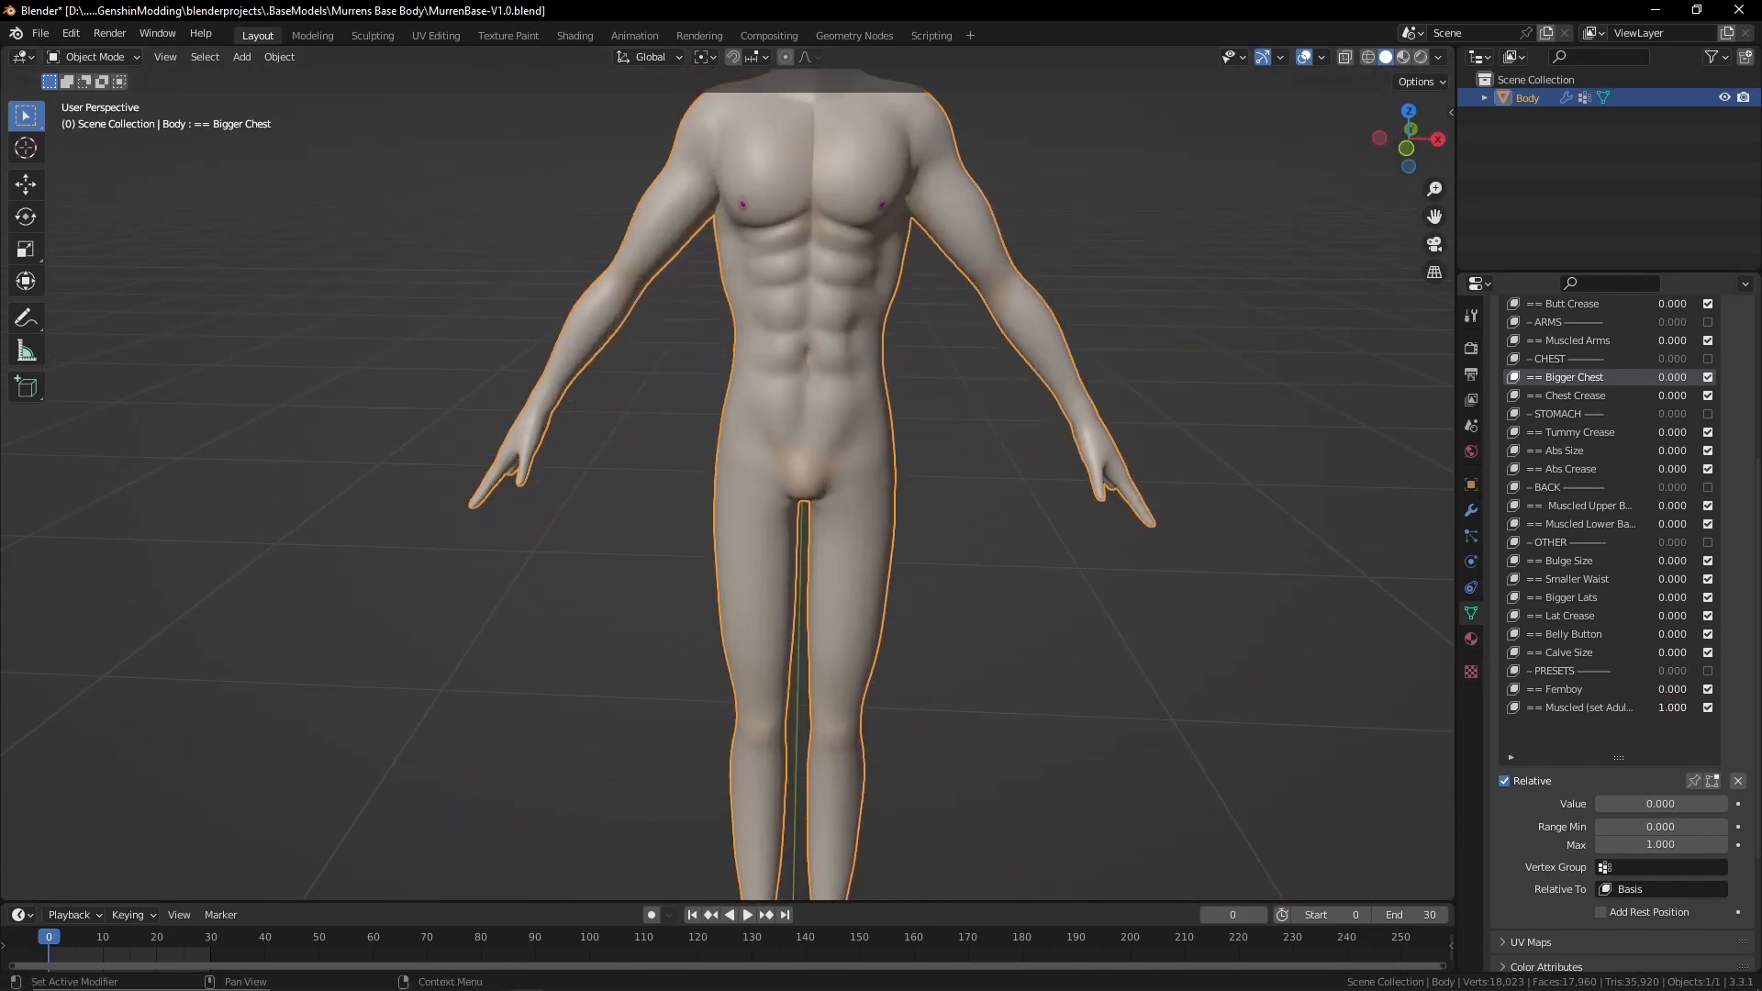
scroll(1160, 602, "down", 2)
mouse_move(928, 613)
middle_mouse_down()
mouse_move(1189, 627)
mouse_move(790, 590)
mouse_move(945, 619)
middle_mouse_up()
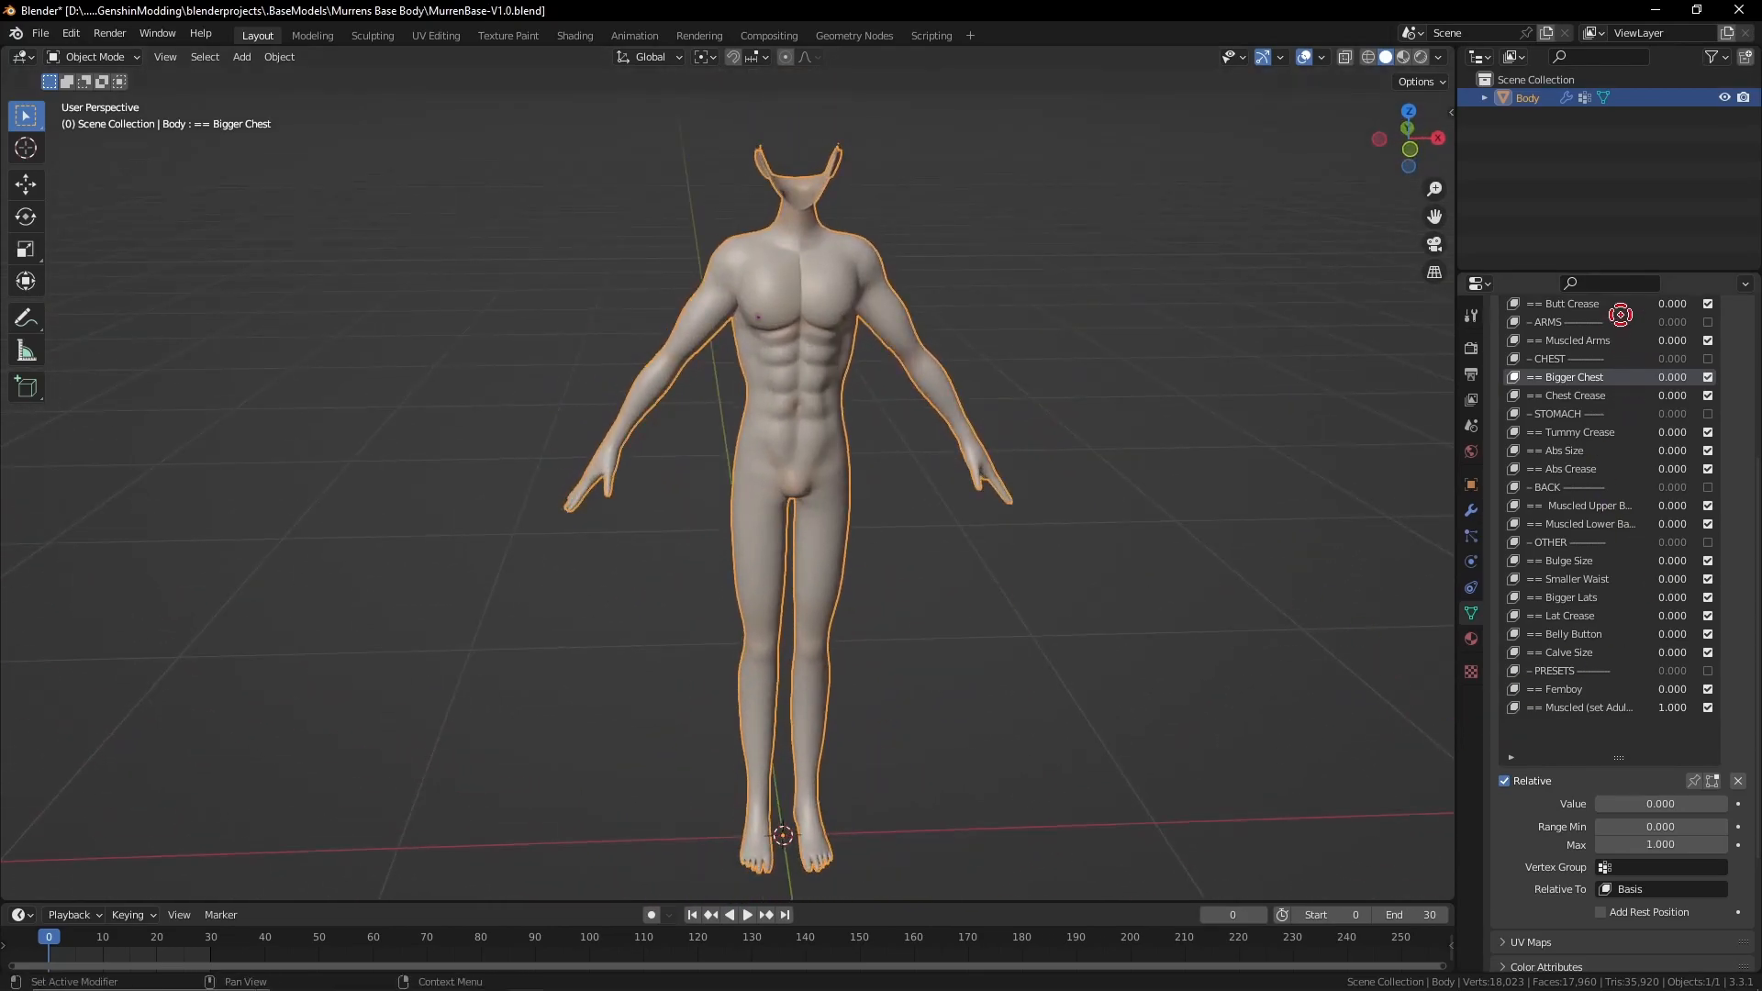
scroll(810, 559, "up", 1)
middle_click_drag(839, 527, 845, 614, "shift")
scroll(867, 620, "up", 1)
scroll(888, 603, "down", 2)
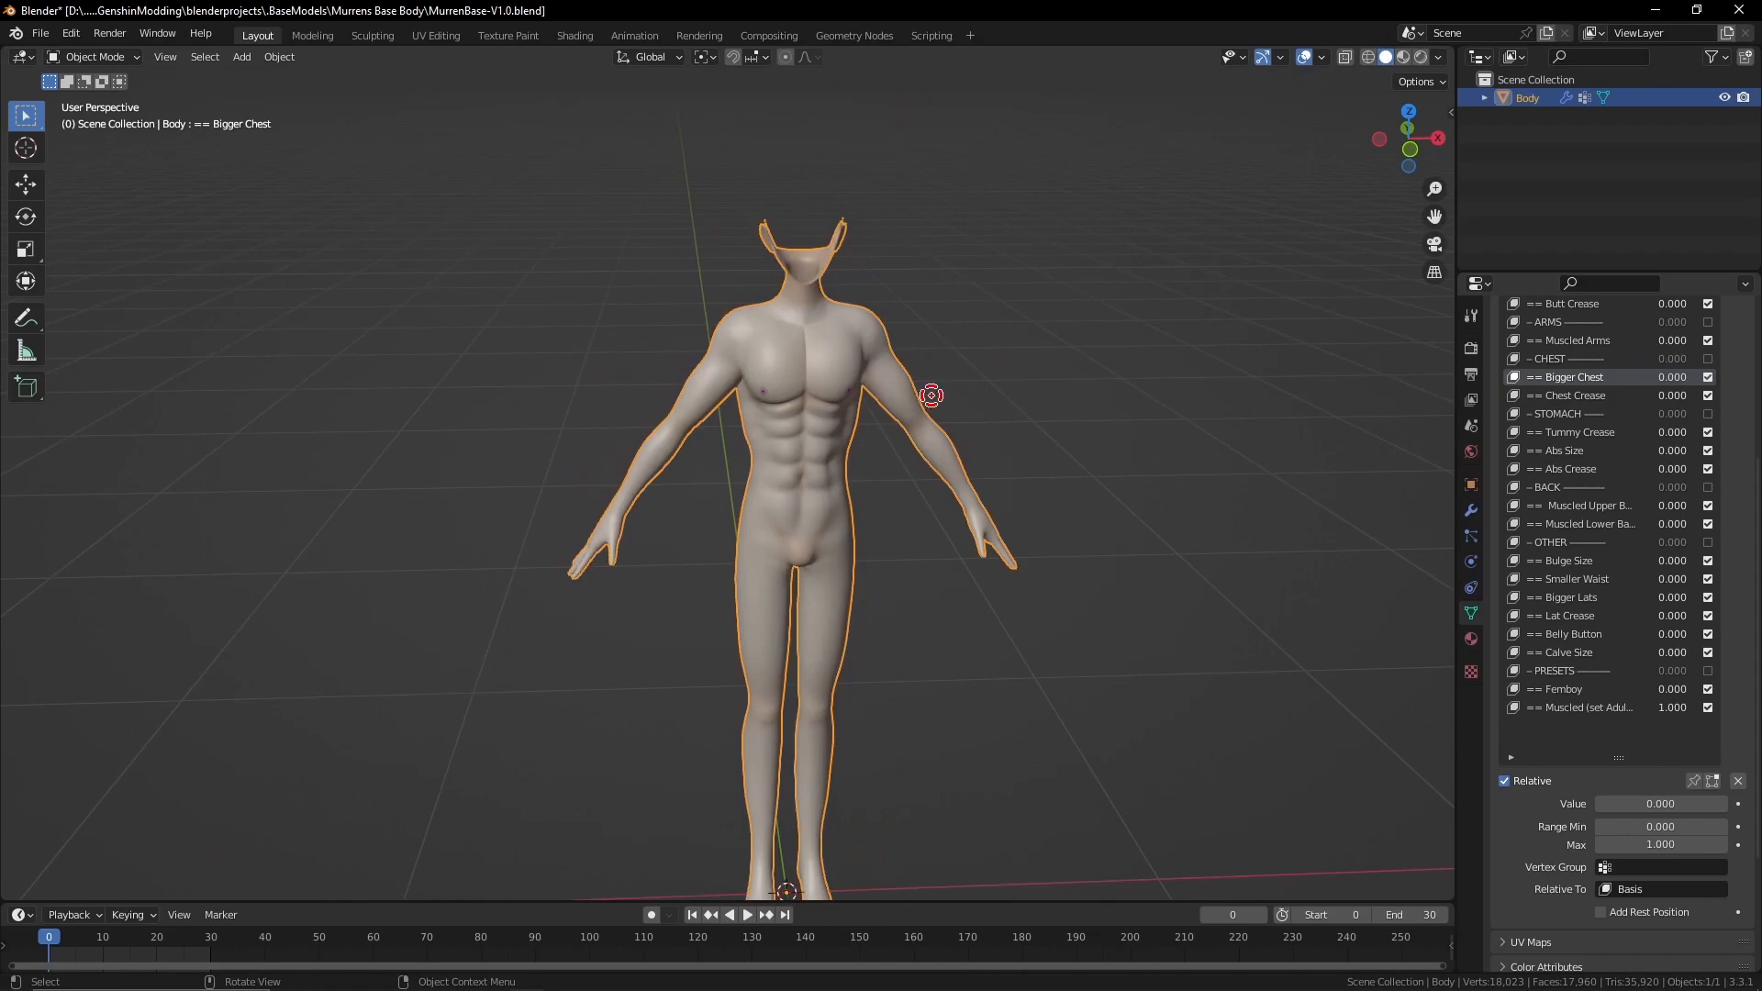
Try the Adult shape key at -1.000 on the body with the Muscled preset
middle_click_drag(908, 676, 937, 523, "shift")
scroll(1549, 477, "up", 7)
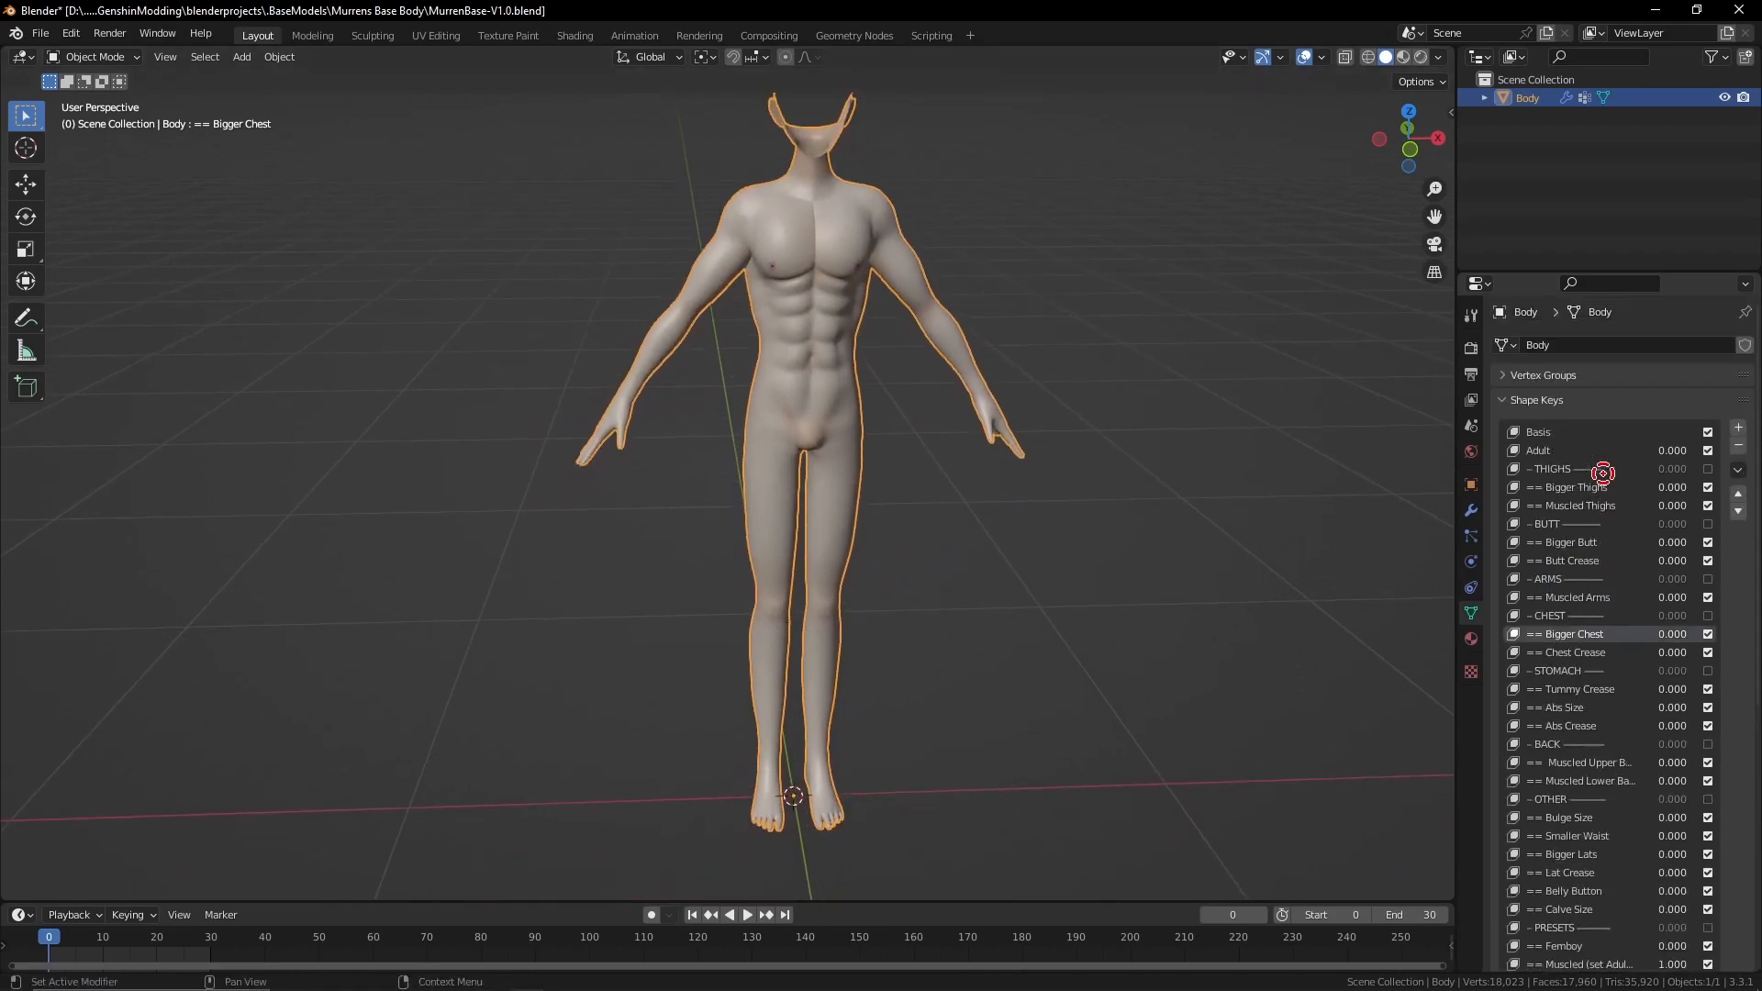
left_click_drag(1679, 451, 1594, 453)
mouse_move(820, 653)
middle_mouse_down()
mouse_move(774, 660)
mouse_move(800, 642)
middle_mouse_up()
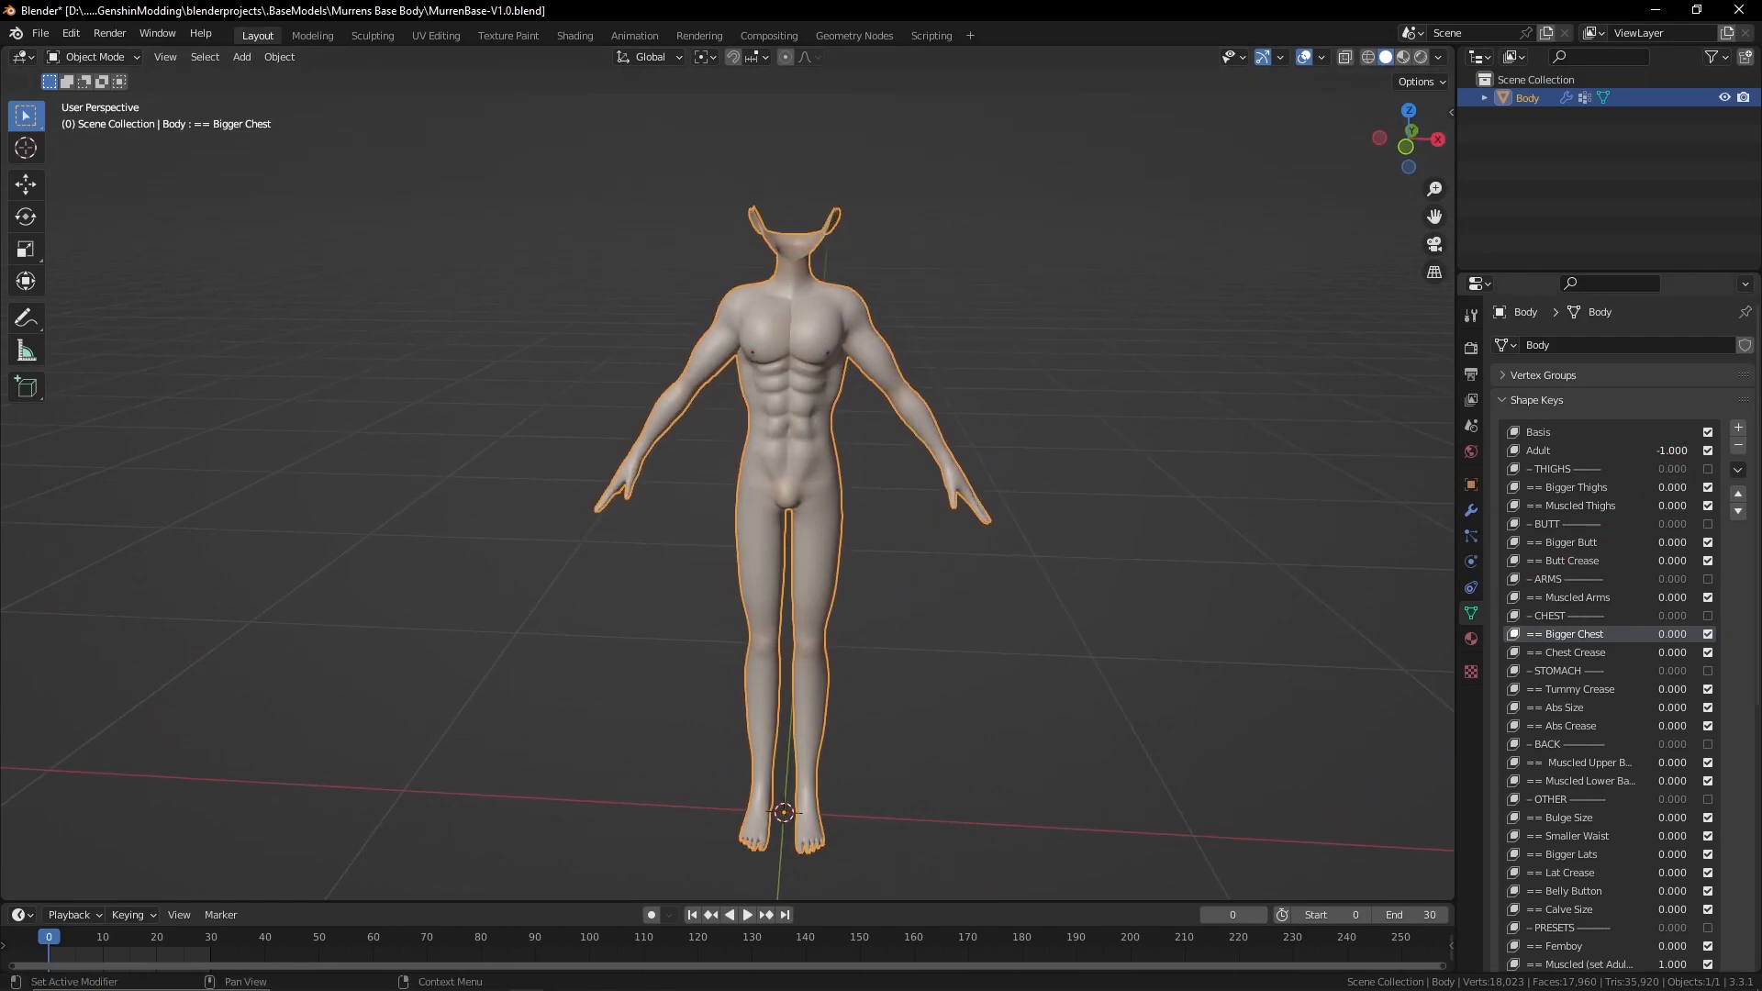
key("Return")
Set the Muscled preset shape key to 0.000 and the Femboy preset to 1.000
scroll(1587, 574, "down", 7)
middle_click_drag(1016, 592, 1026, 730, "shift")
mouse_move(1029, 694)
middle_mouse_down()
mouse_move(1144, 676)
mouse_move(818, 676)
mouse_move(1022, 683)
middle_mouse_up()
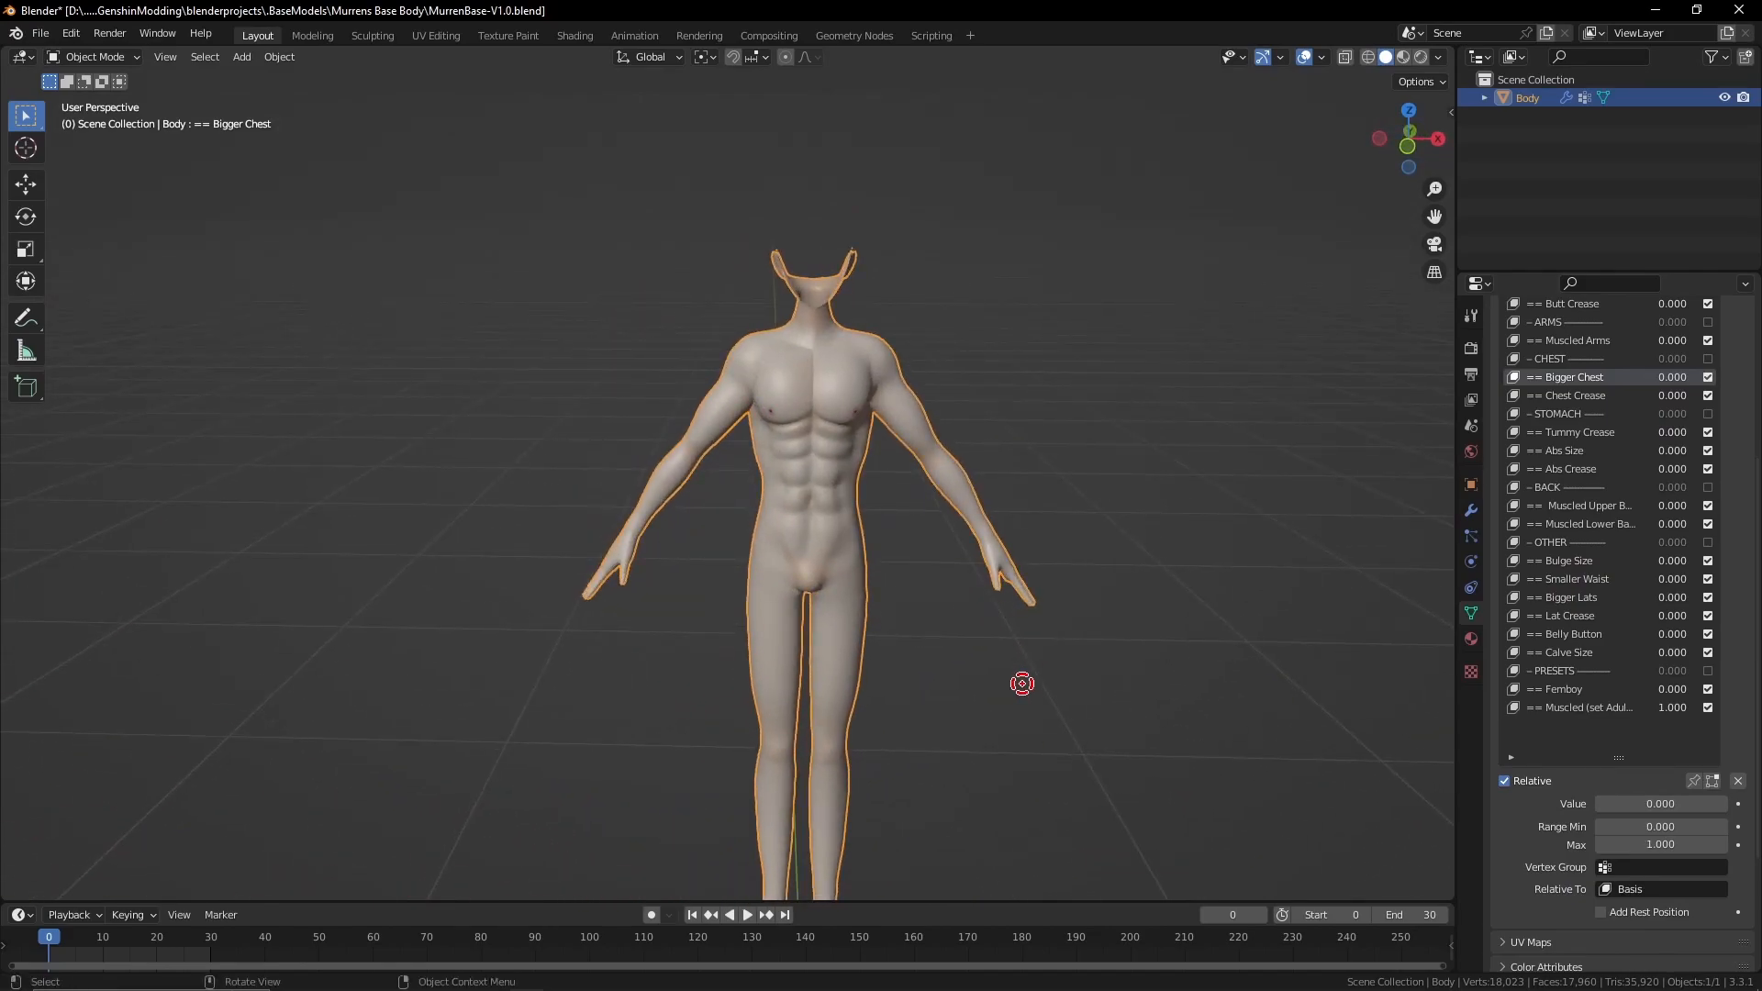
scroll(1548, 399, "up", 3)
scroll(1565, 454, "down", 3)
left_click_drag(1667, 707, 1752, 691)
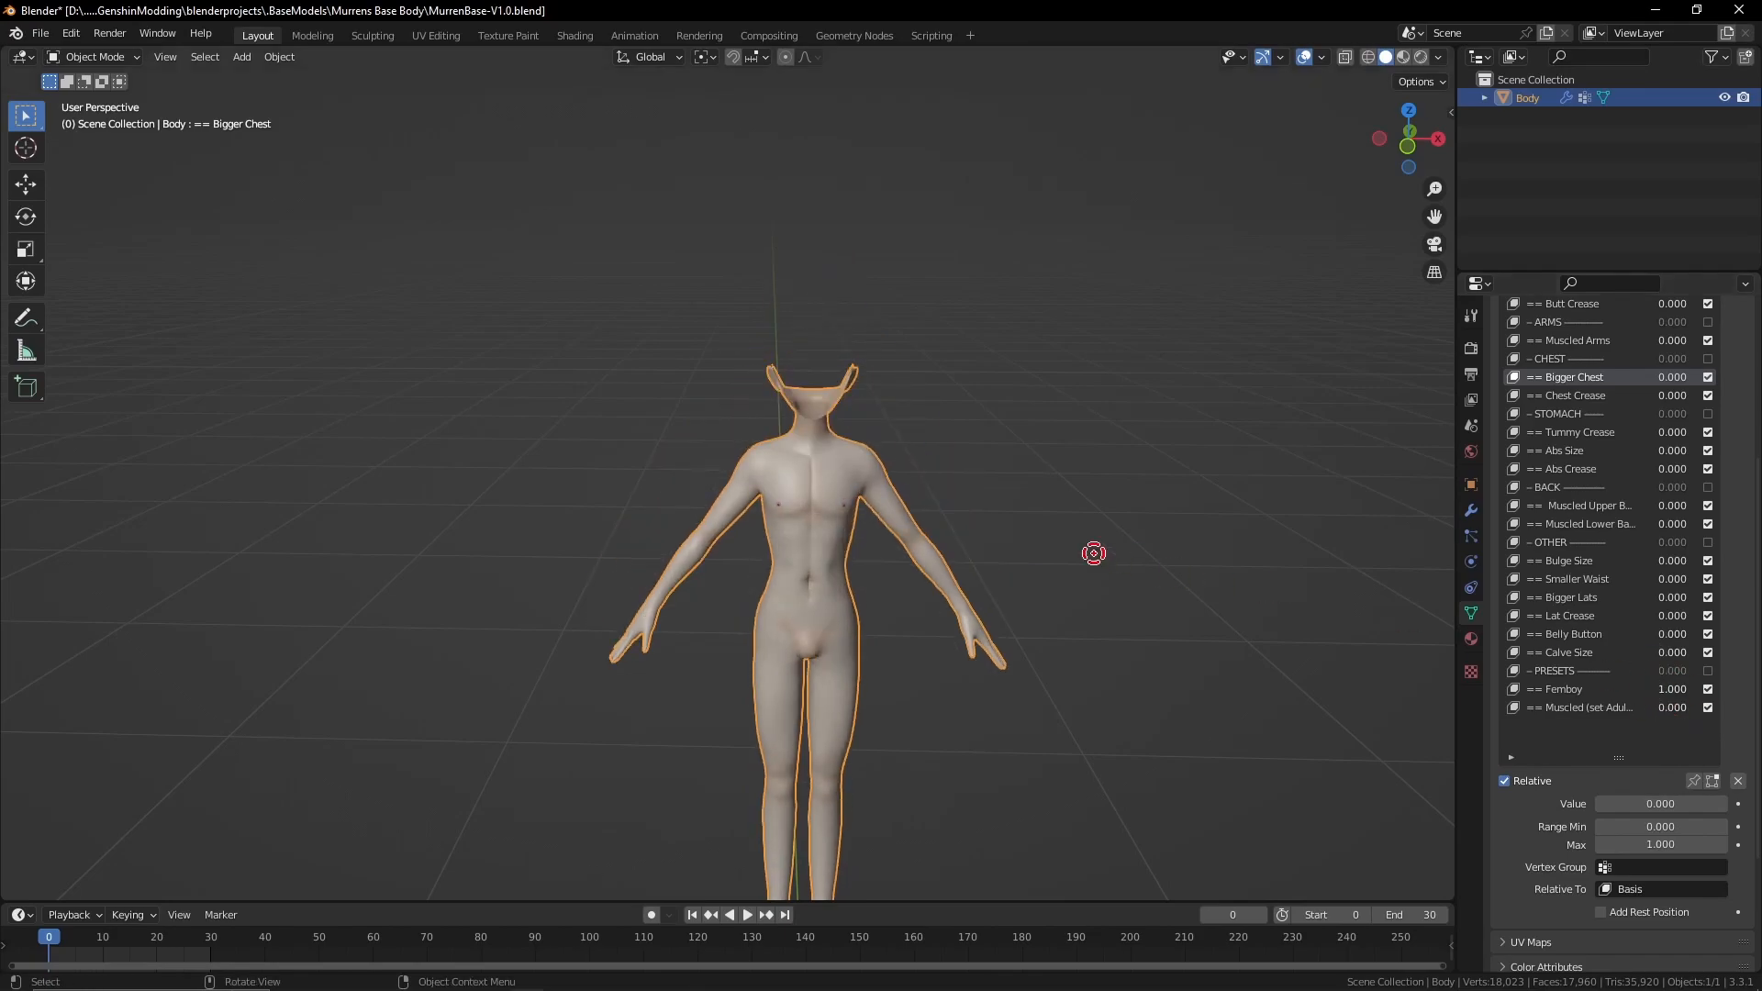
scroll(975, 573, "up", 5)
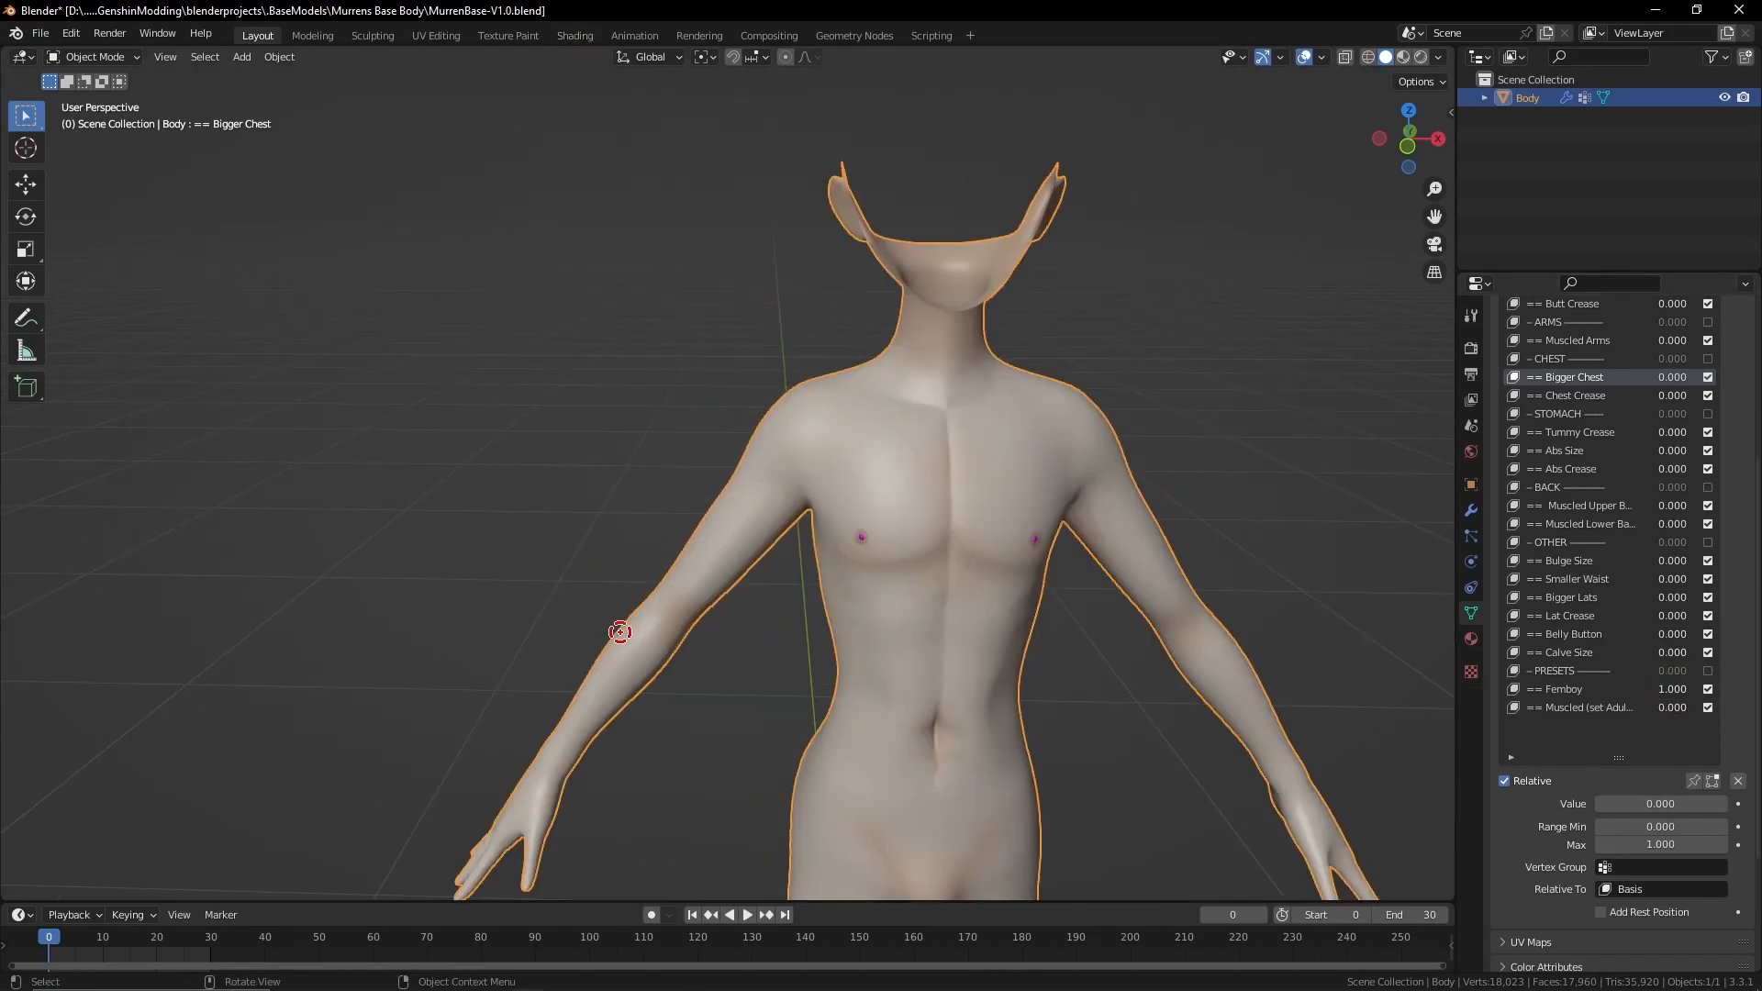
scroll(1007, 523, "down", 6)
scroll(999, 472, "up", 1)
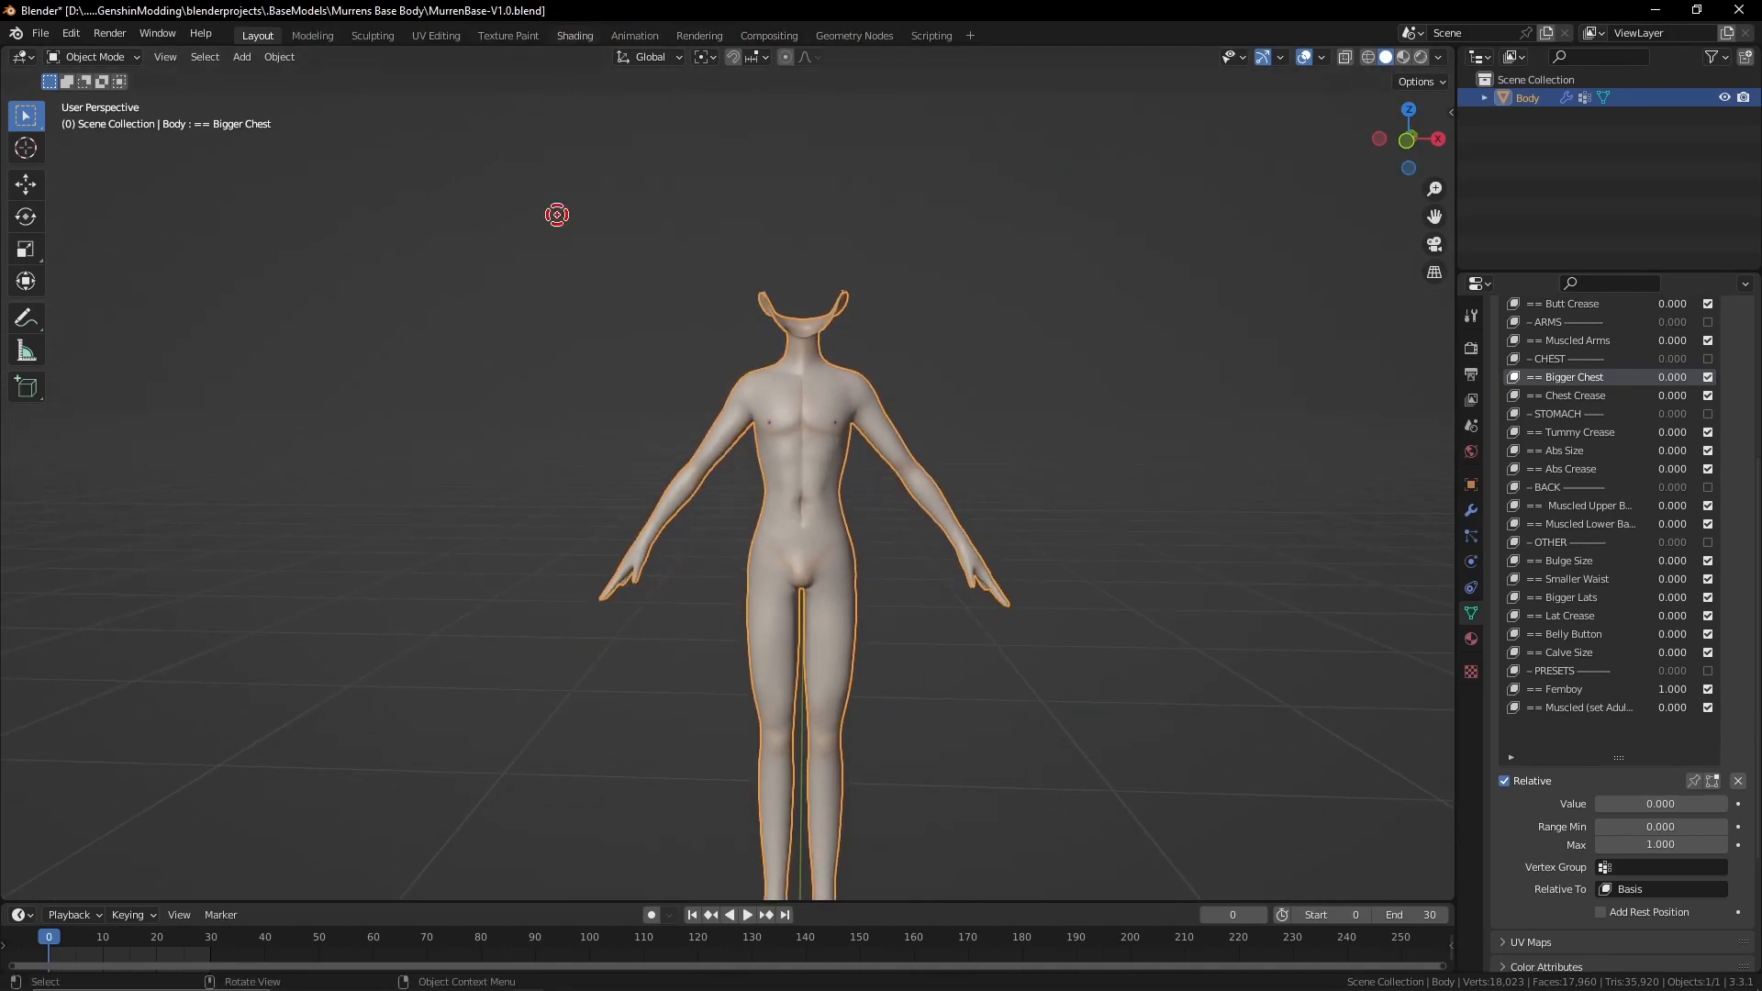
Load MurrenBaseBodyDiffuse - Femboy.png as the body material's base color texture and inspect the textured torso in the Layout workspace
left_click(575, 34)
left_click(594, 769)
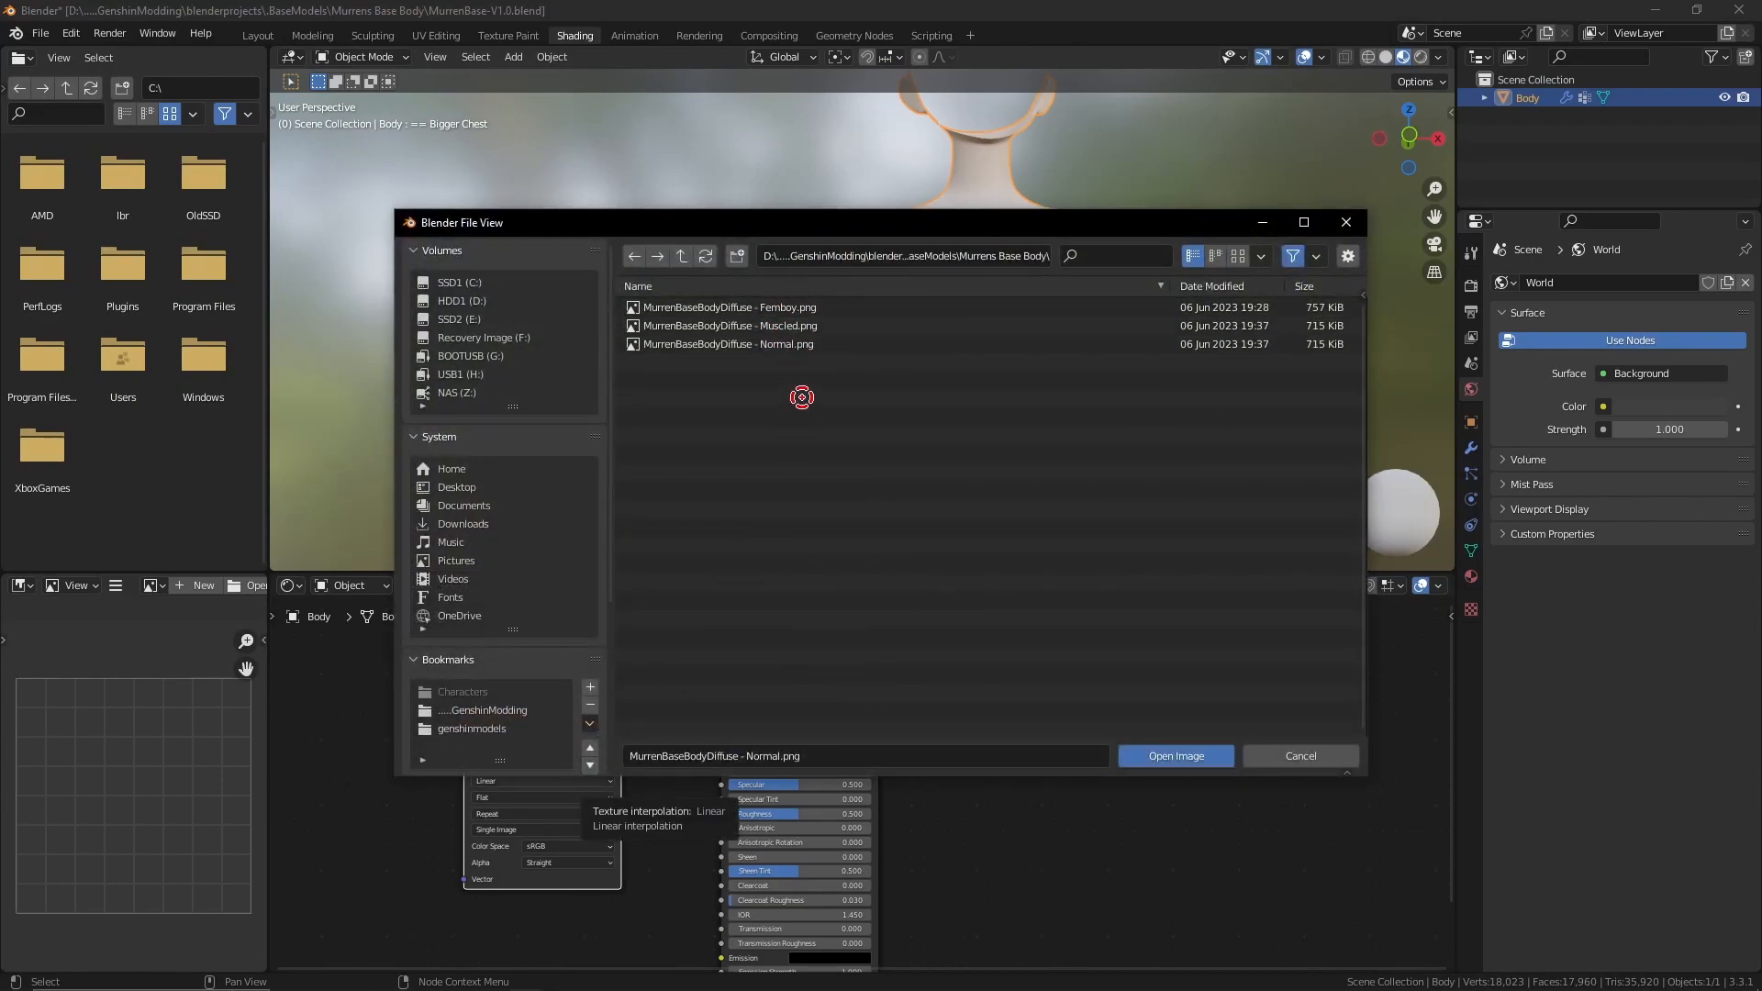
double_click(810, 311)
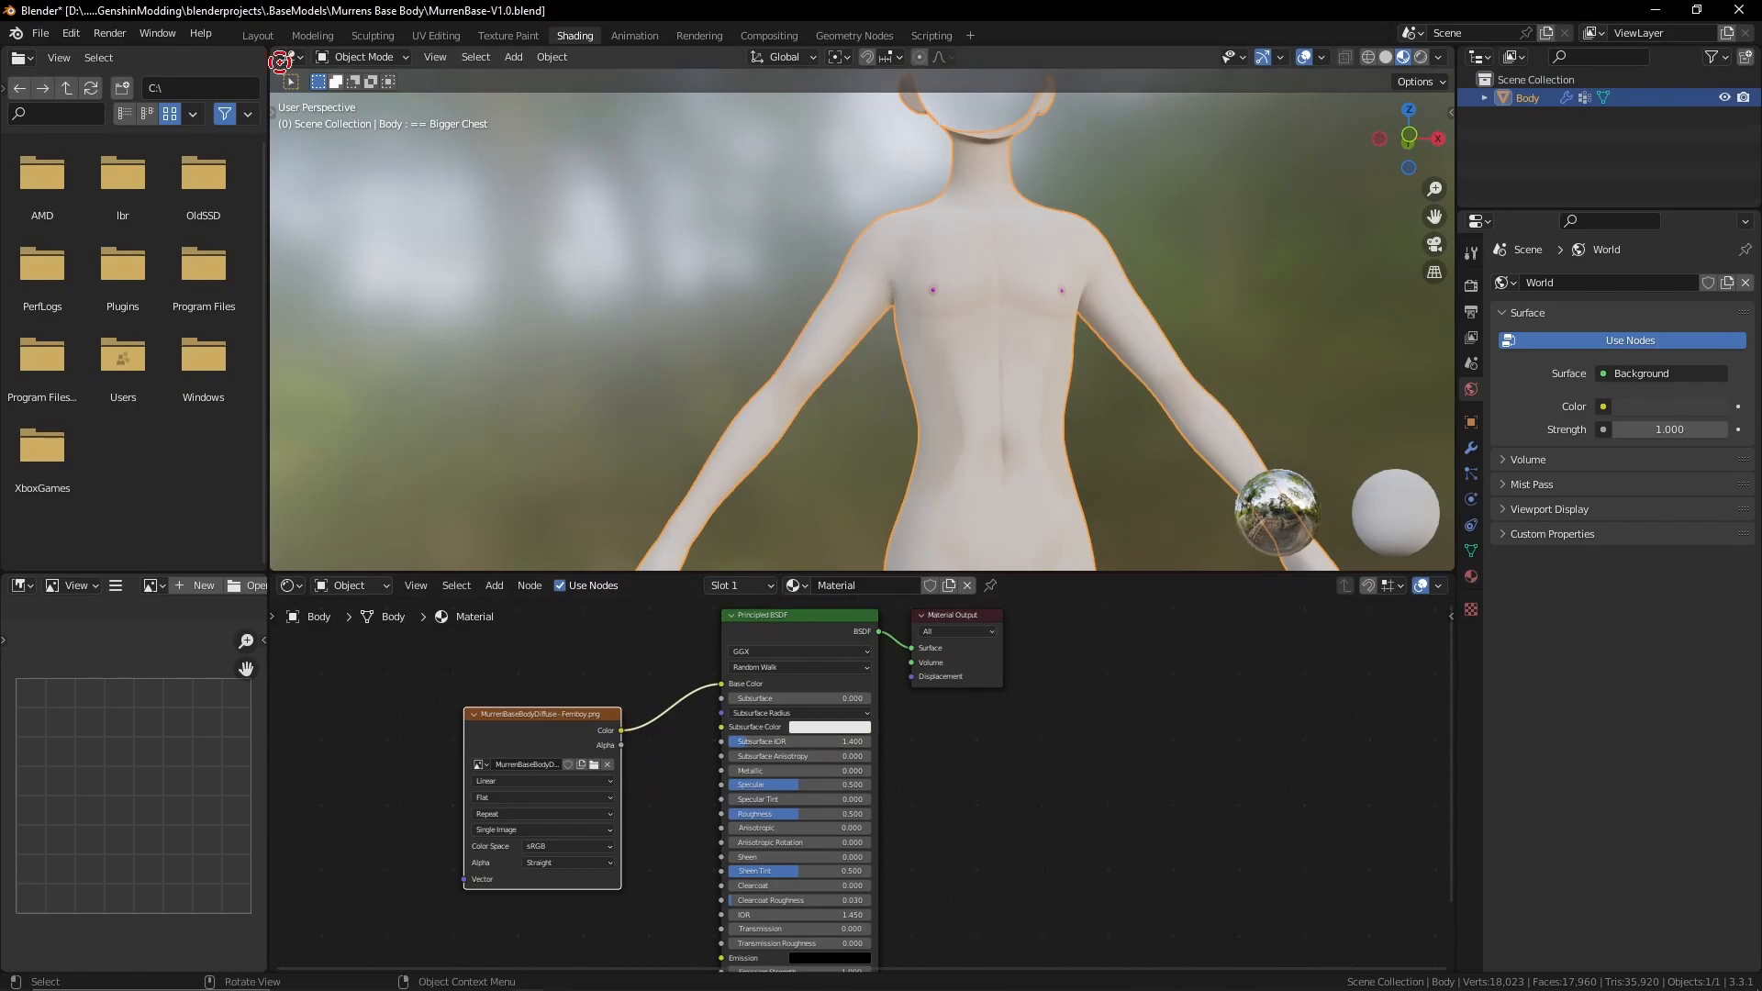
left_click(264, 33)
left_click(931, 542)
scroll(895, 546, "up", 5)
middle_click_drag(856, 551, 884, 598)
scroll(885, 598, "up", 6)
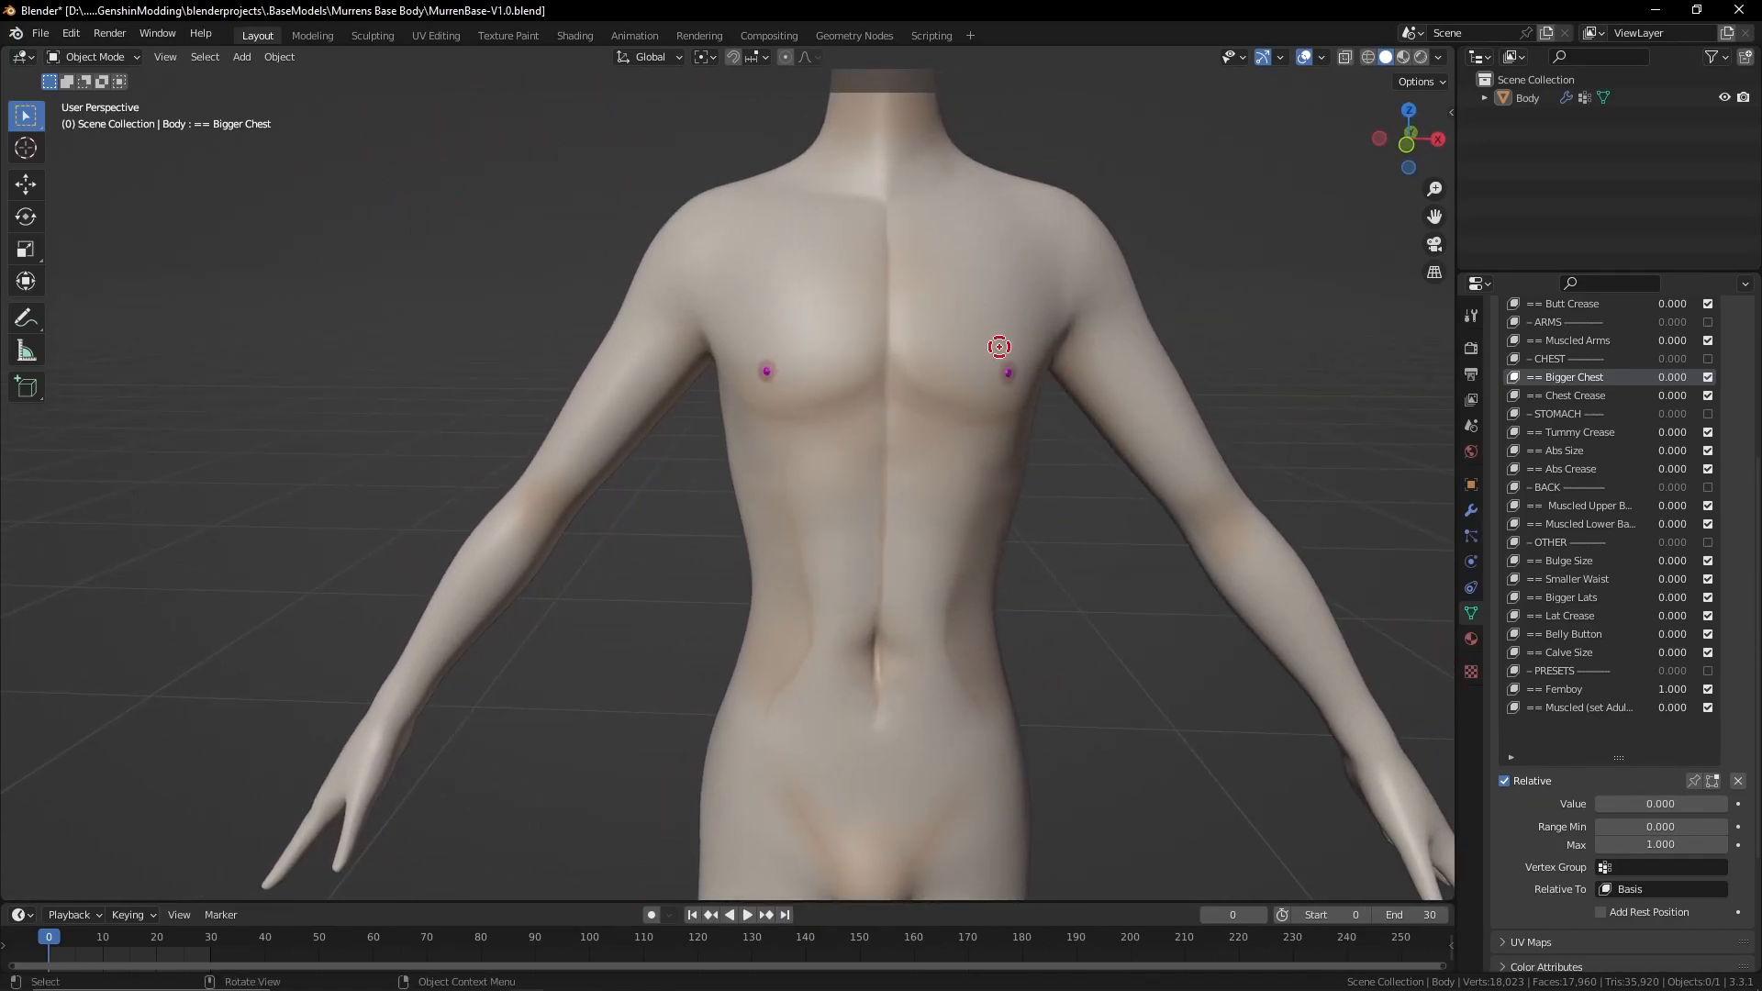
middle_click_drag(980, 707, 873, 707)
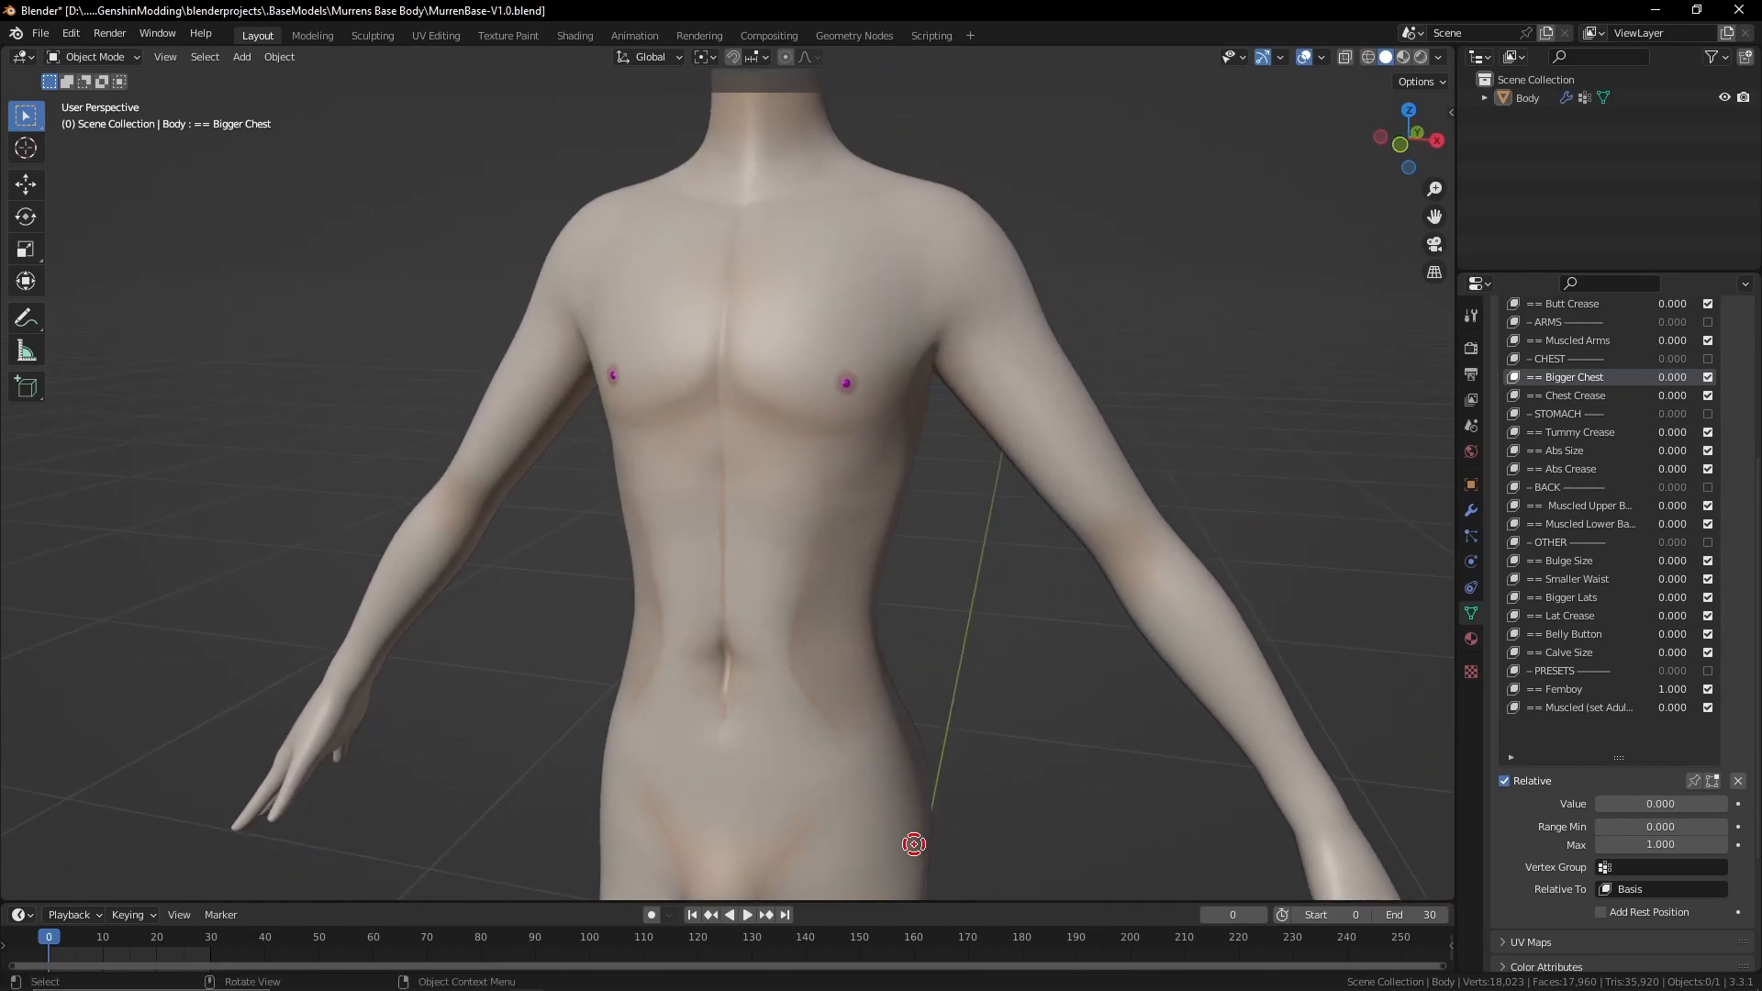
middle_click_drag(740, 379, 909, 514)
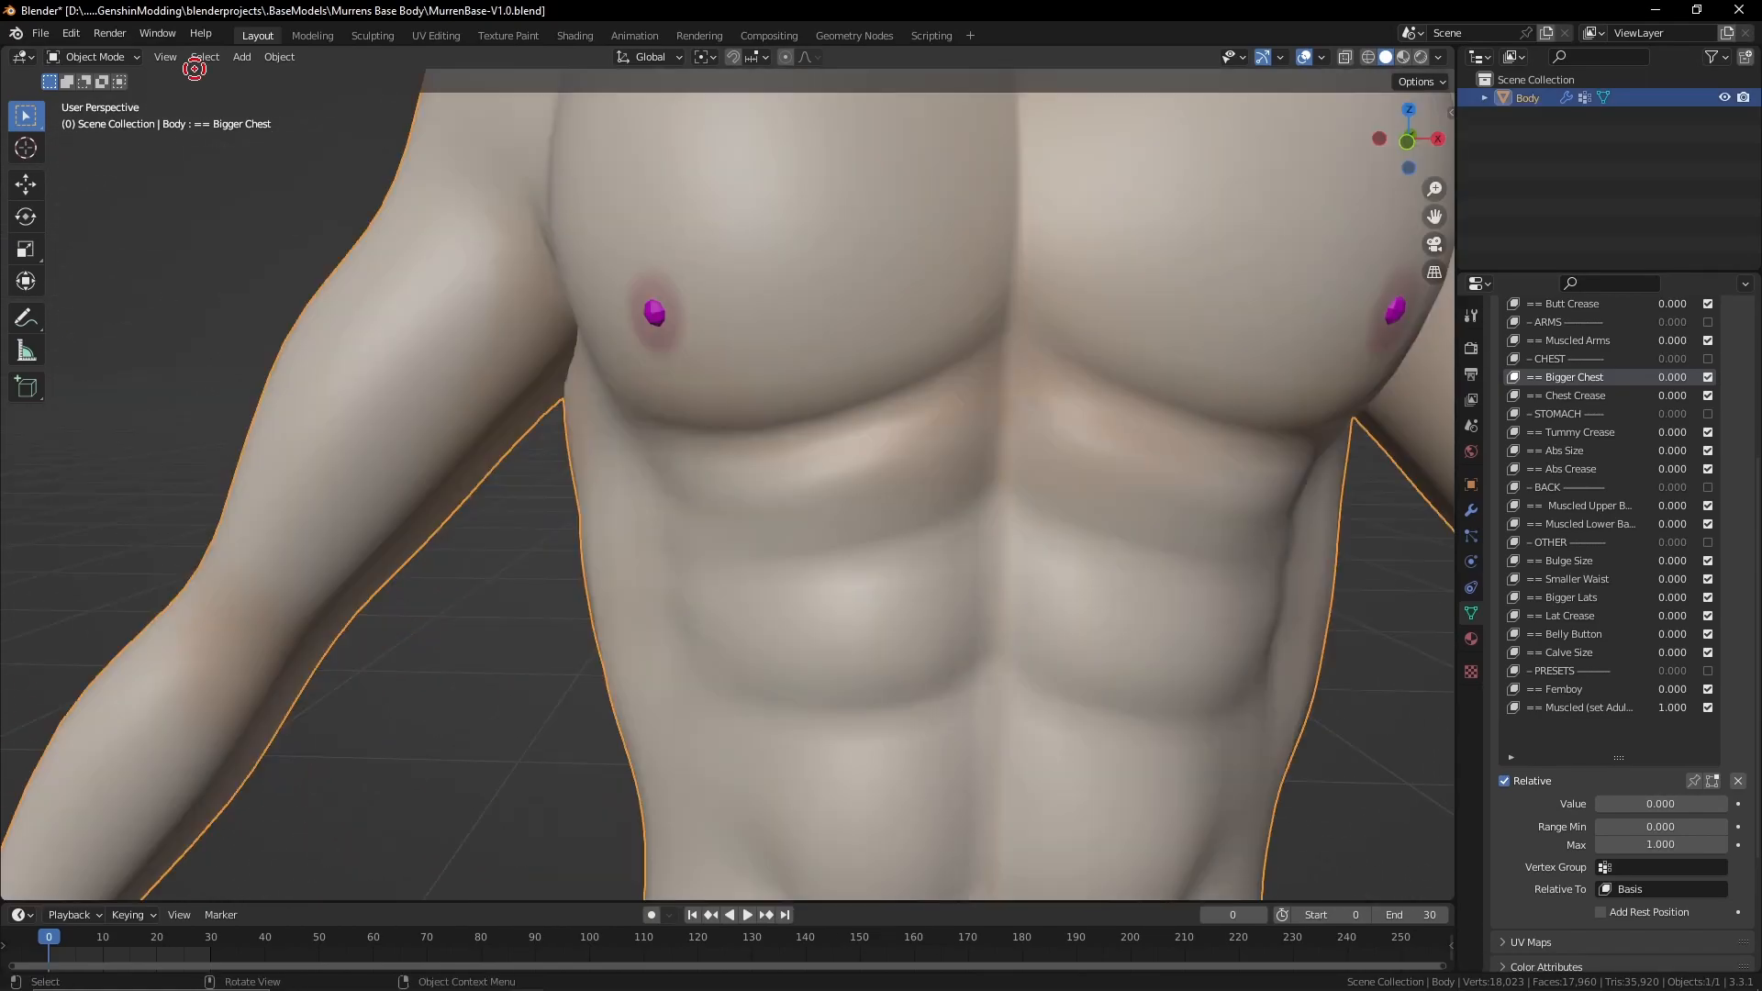
Try to apply all shape keys to the body with the Muscled preset active, and undo it
left_click(123, 53)
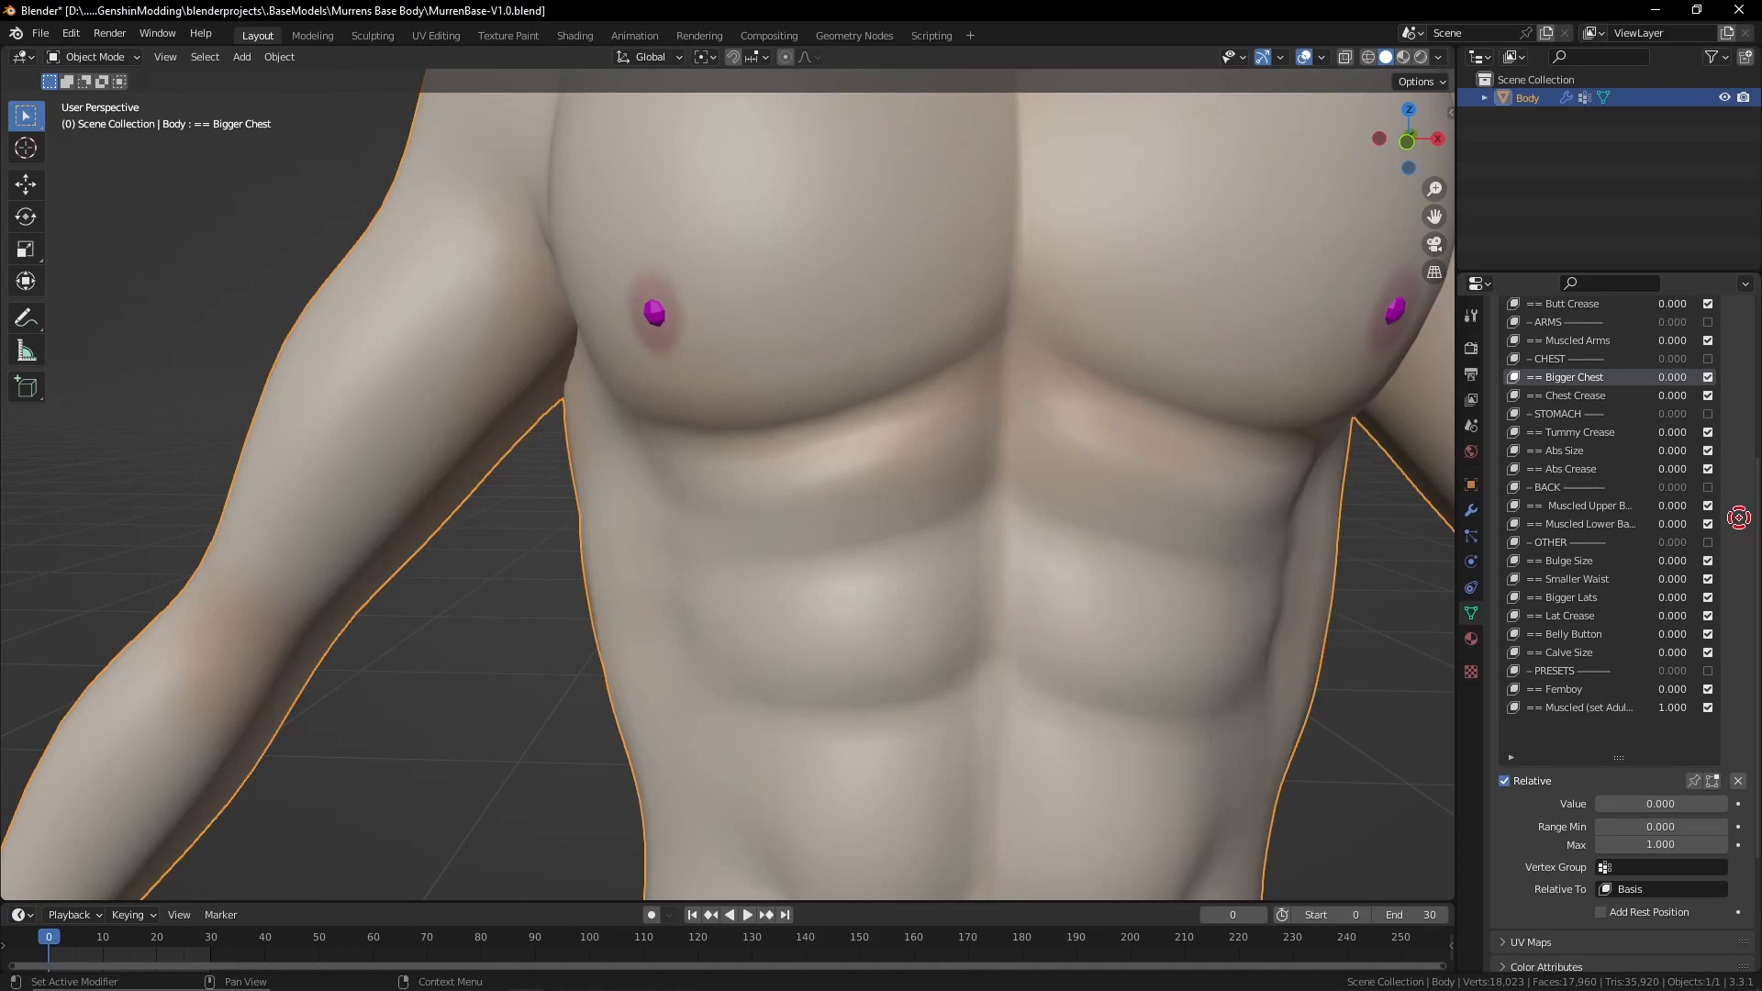
scroll(1688, 568, "up", 6)
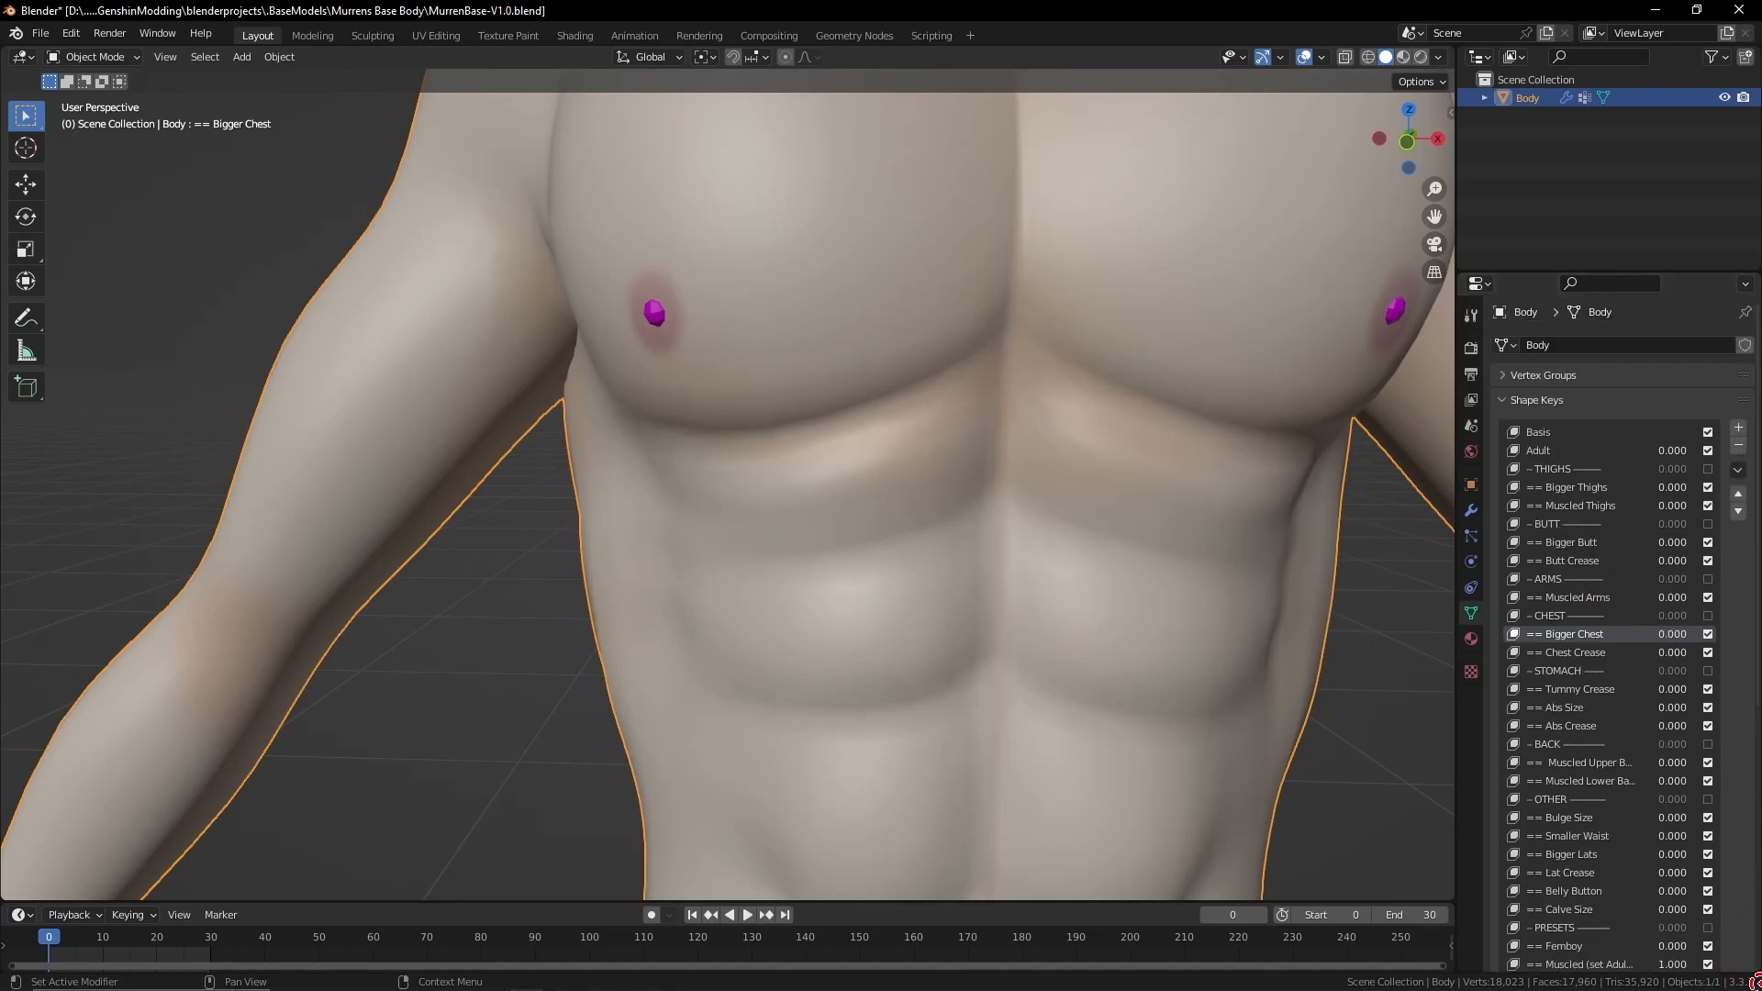
scroll(1699, 823, "down", 7)
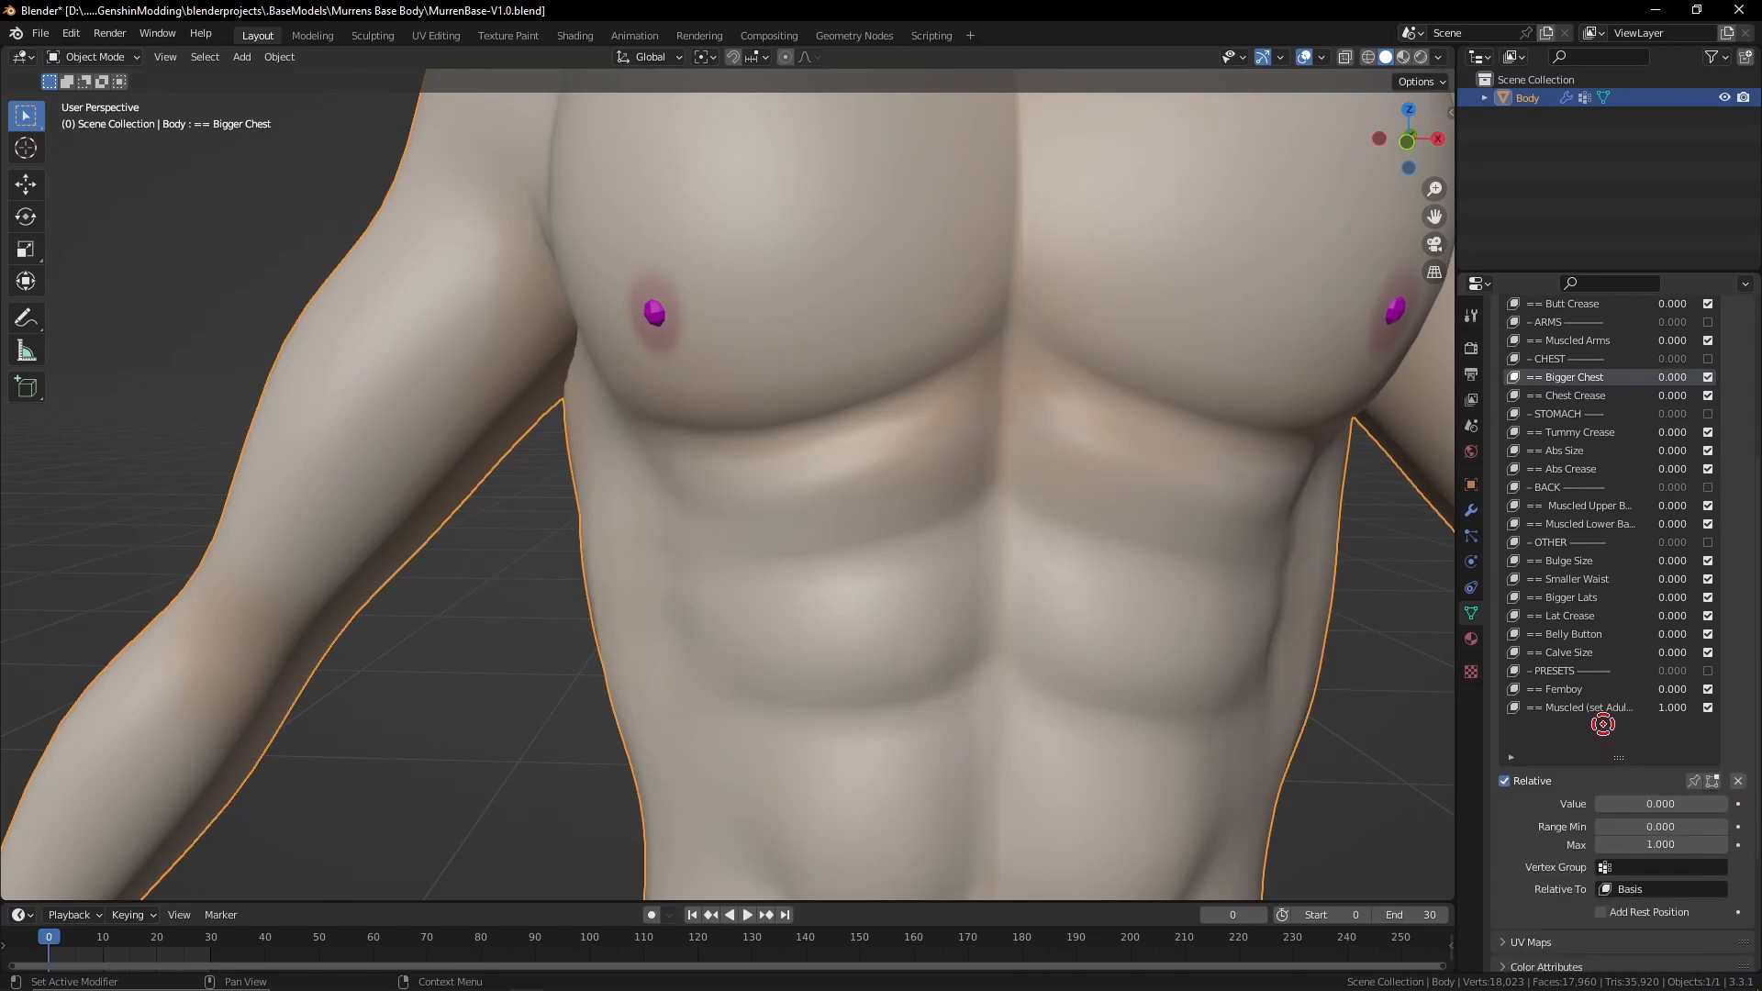
scroll(1603, 724, "up", 7)
left_click(1737, 470)
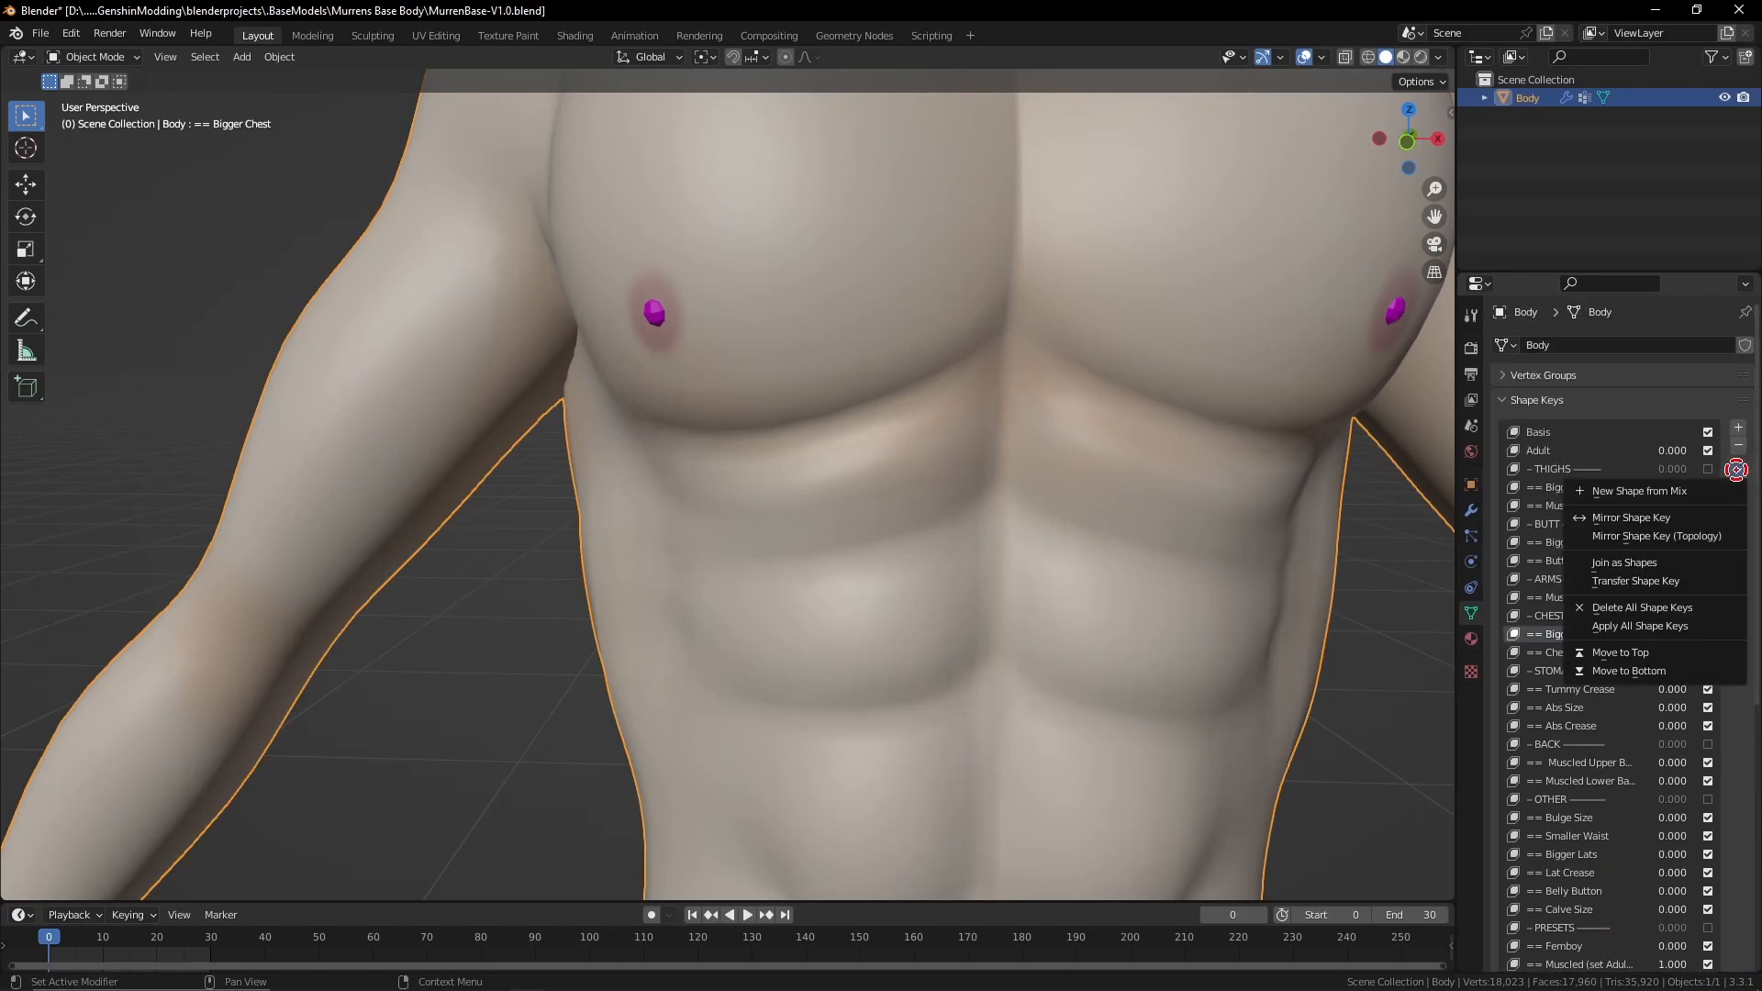
left_click(1737, 470)
left_click(1737, 470)
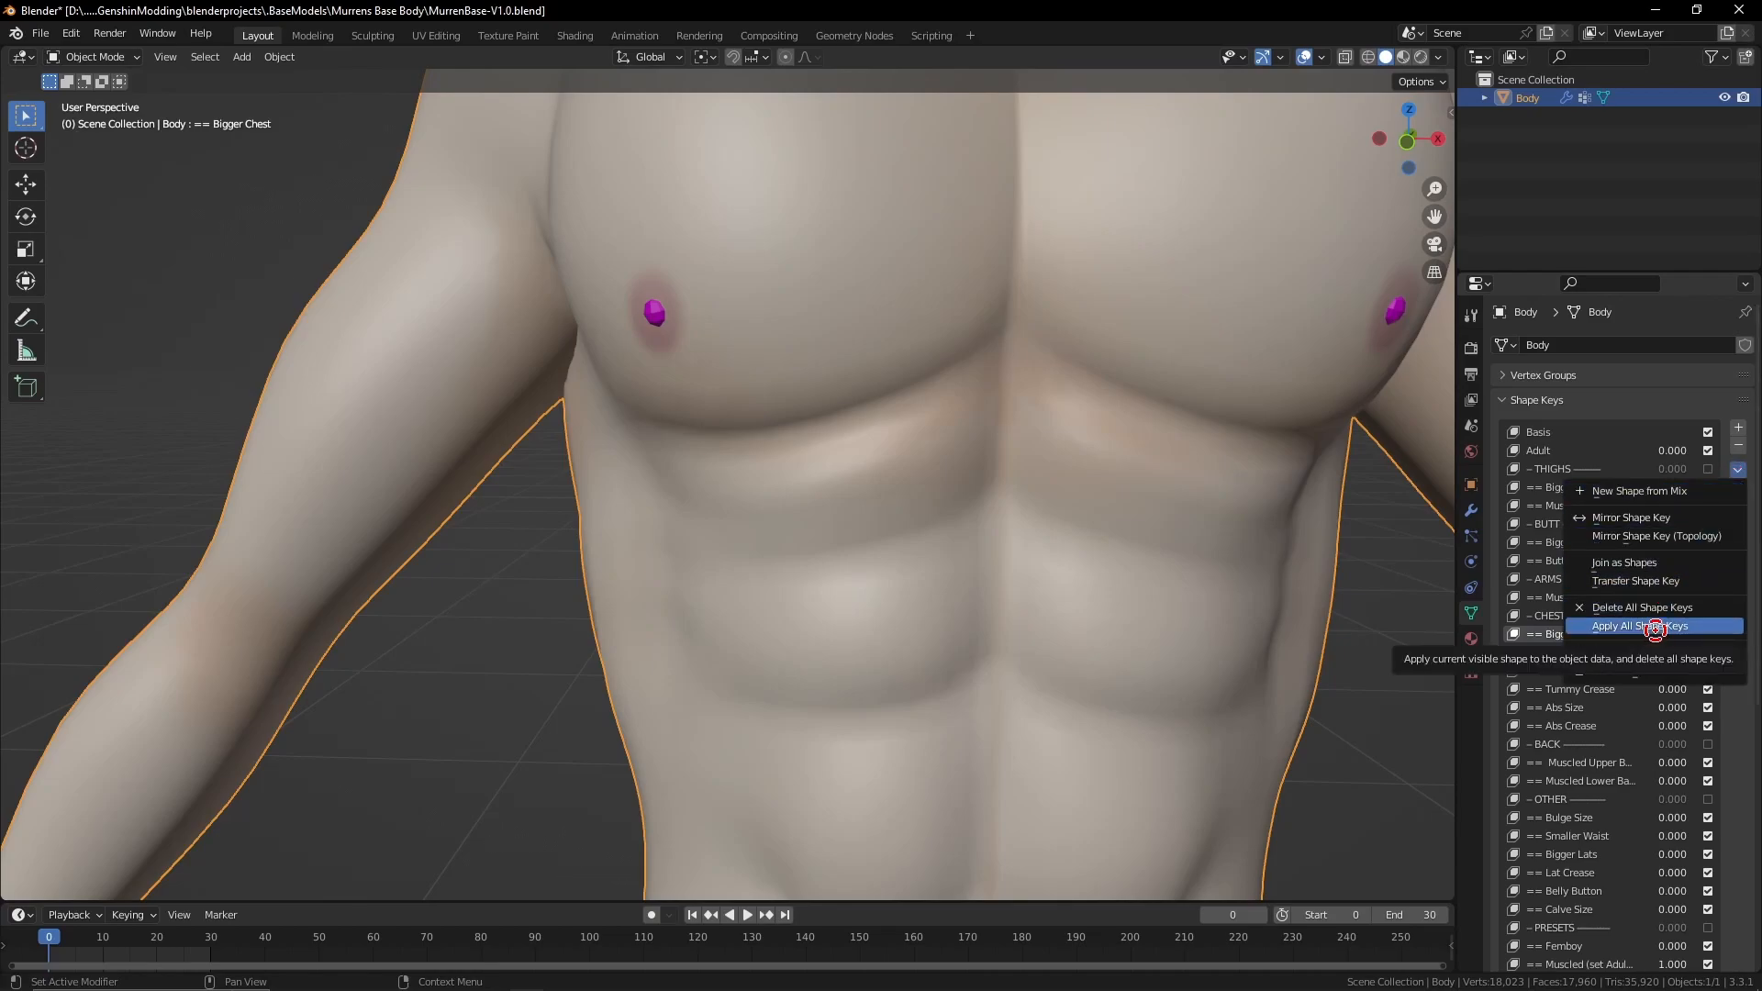
left_click(1654, 628)
scroll(1091, 539, "down", 6)
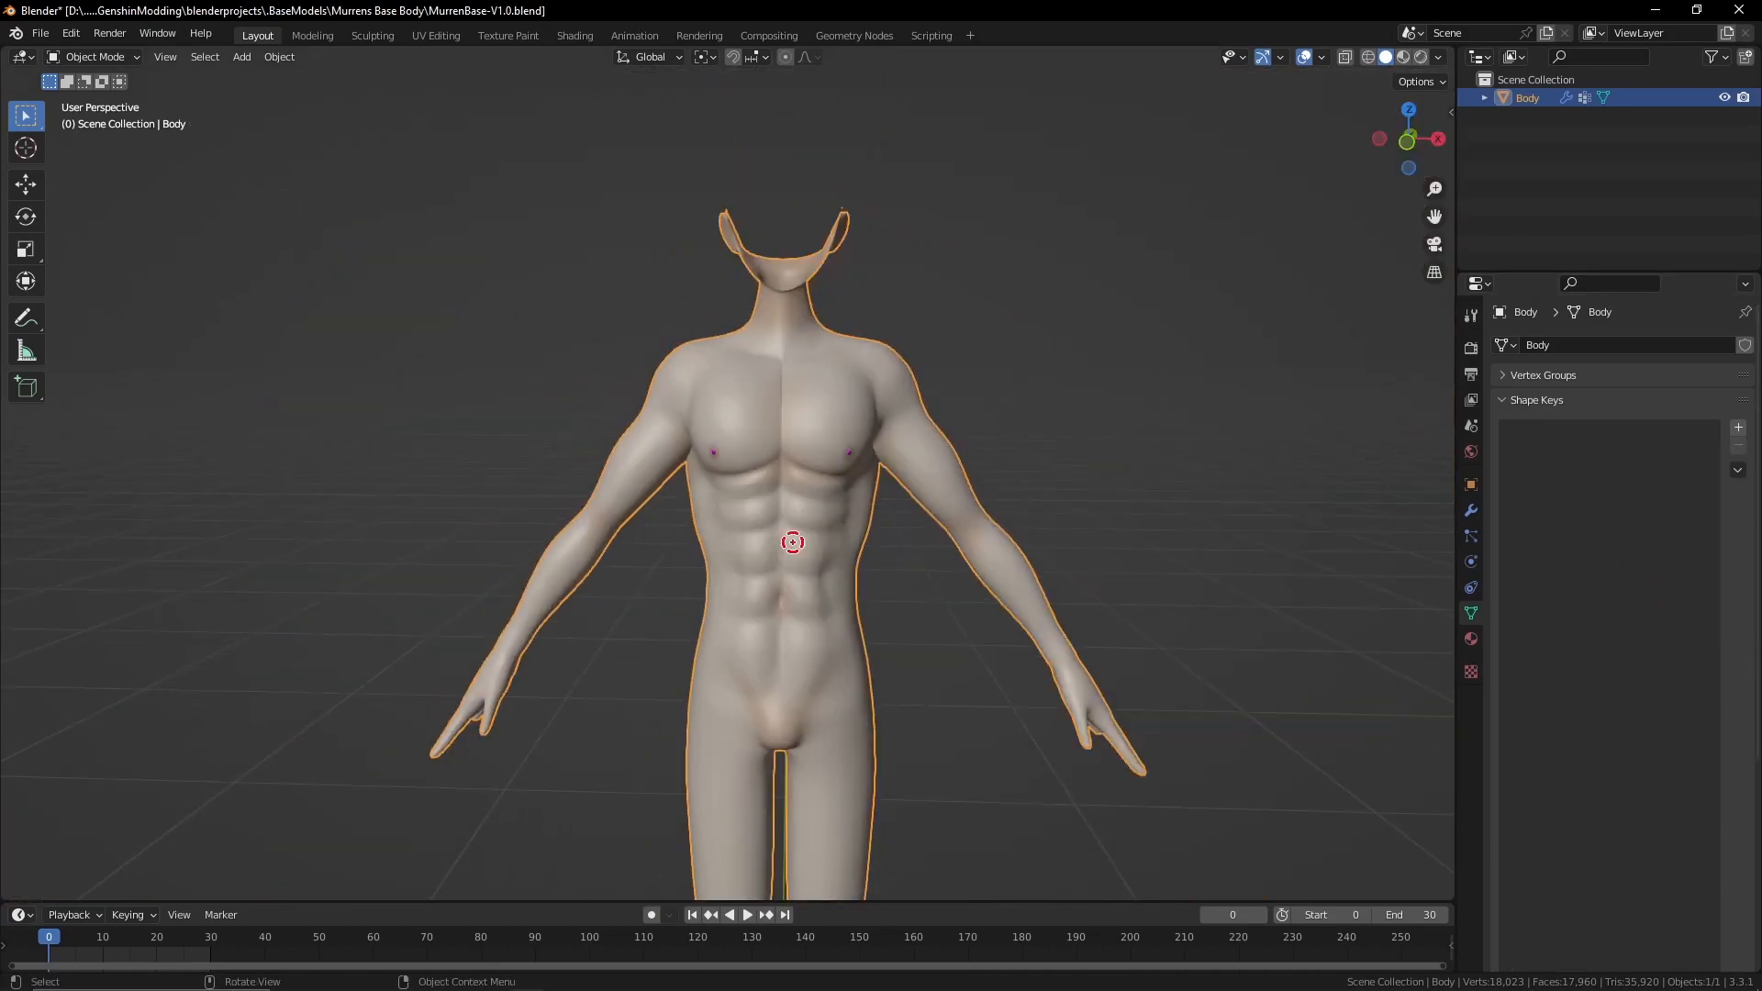
key("ctrl+z")
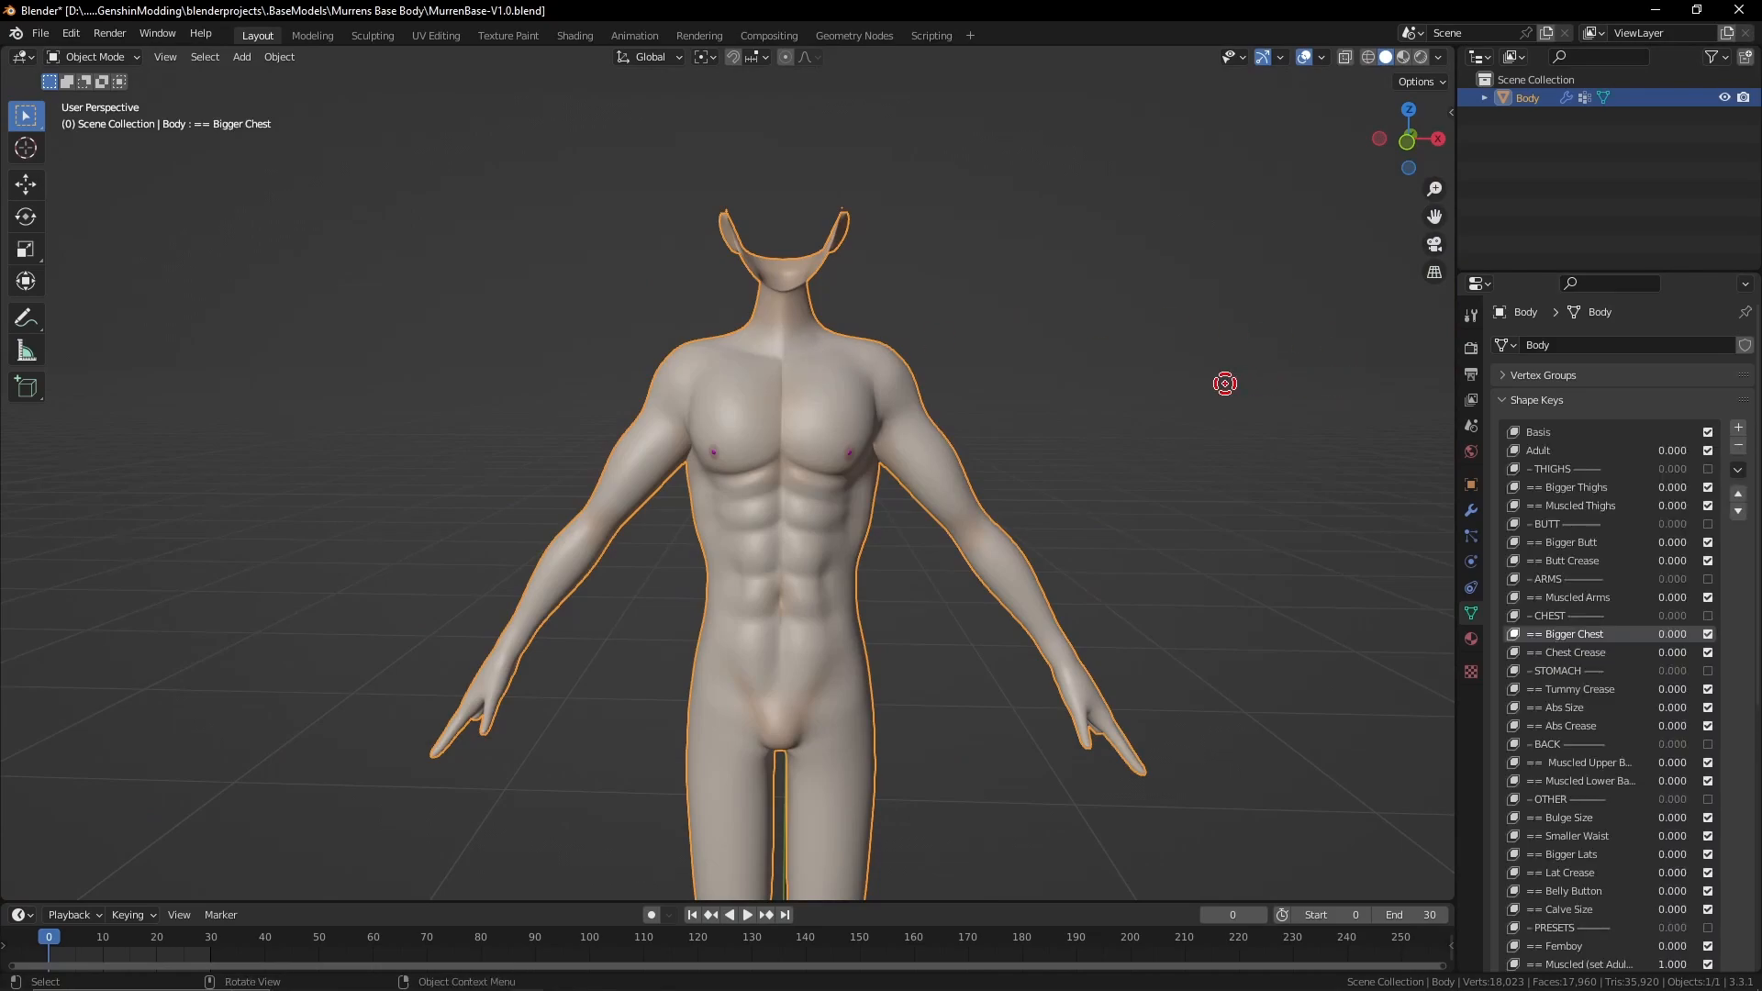
Make the Basis shape key active and disable every shape key except the Muscled preset
left_click(1576, 432)
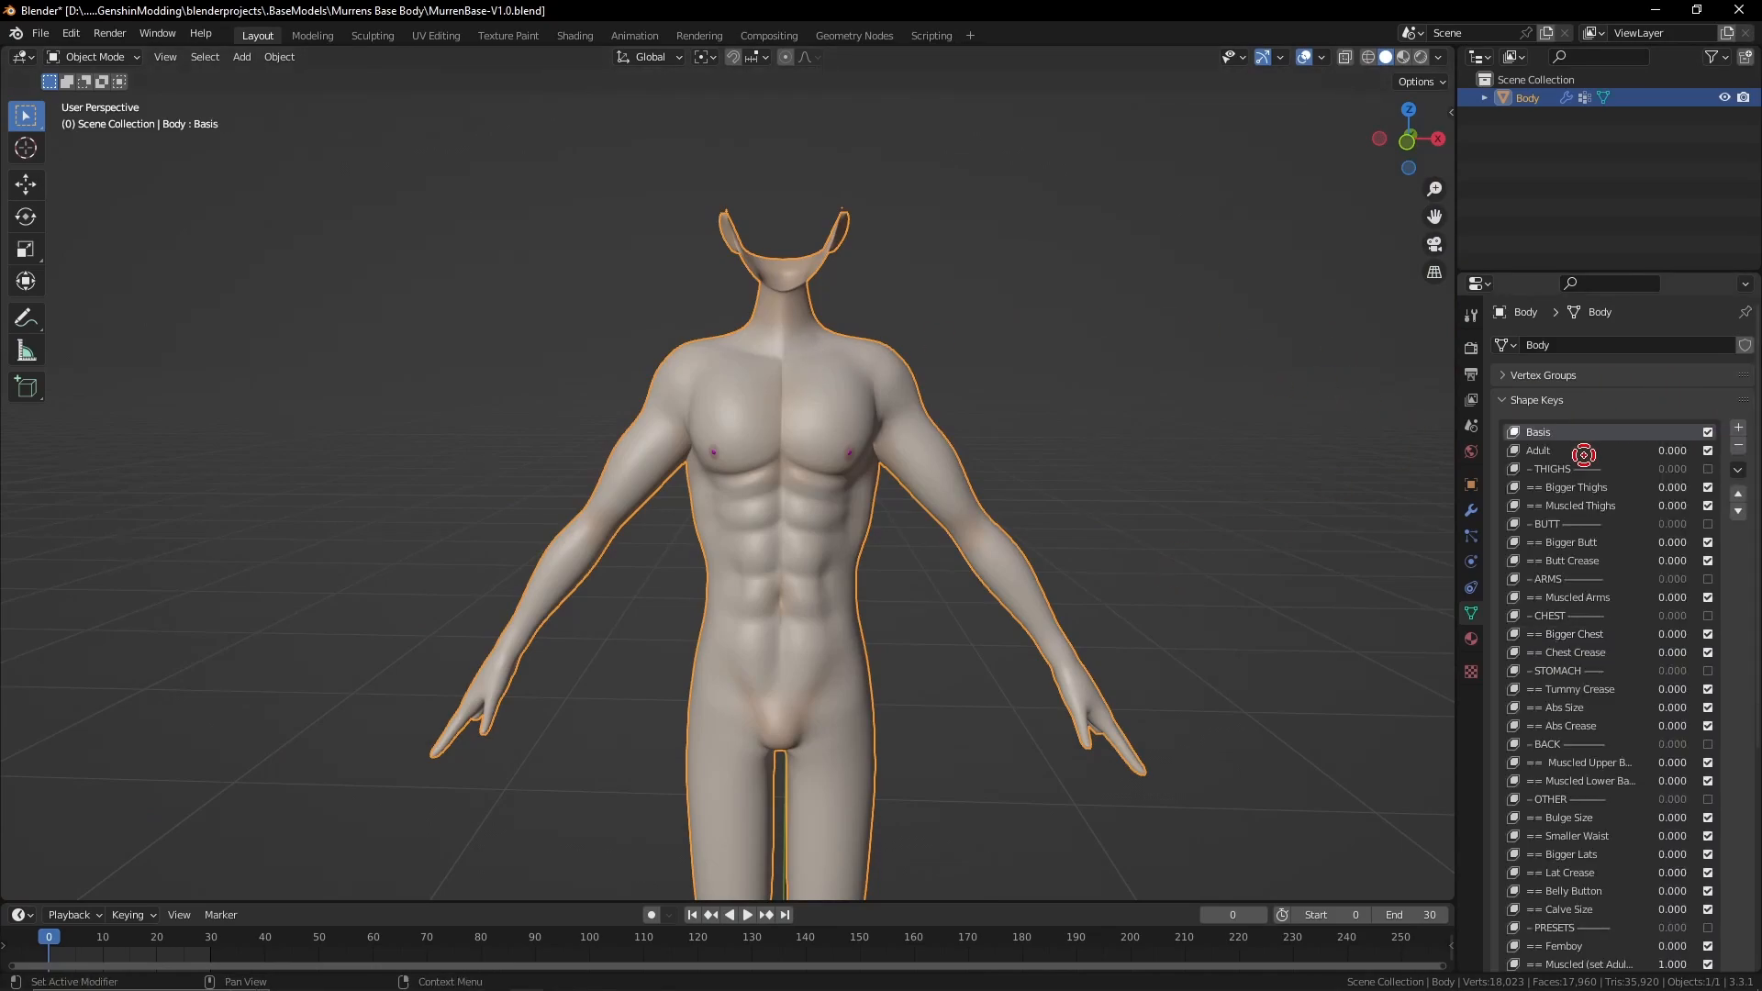
left_click_drag(1711, 508, 1705, 837)
scroll(1710, 696, "down", 3)
scroll(1679, 569, "up", 3)
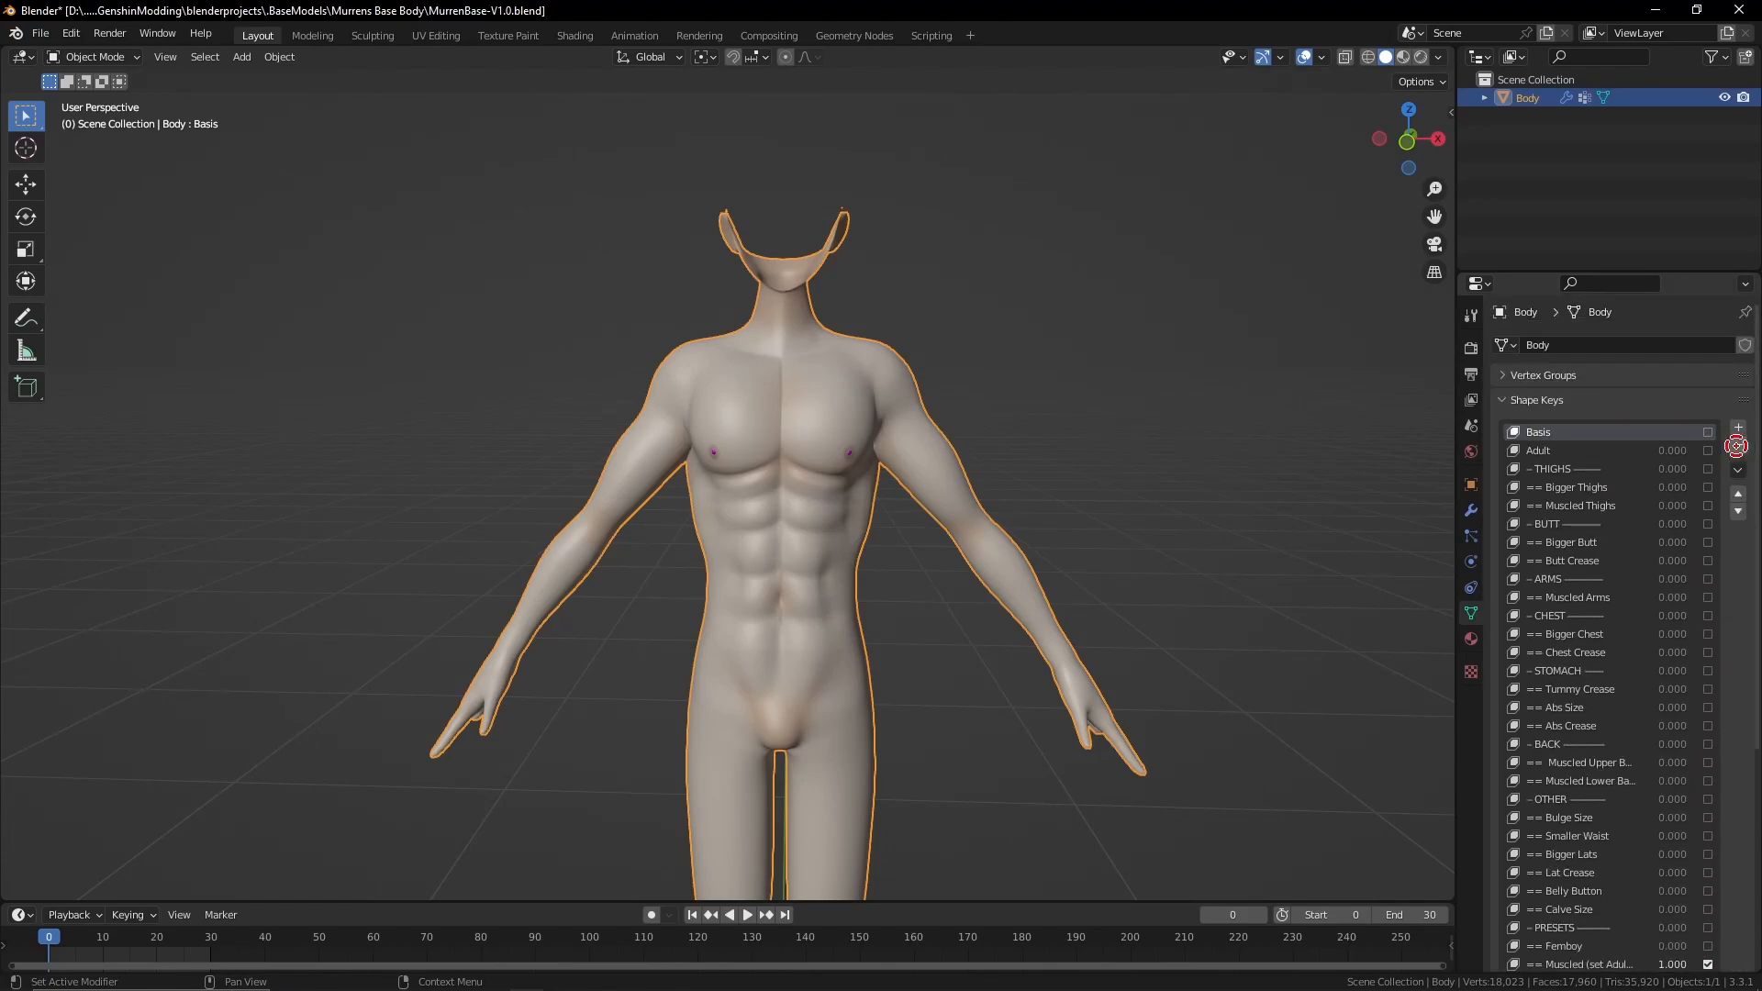
Remove all shape keys from the body while keeping its muscled shape on the mesh
left_click(1737, 445)
left_click(1737, 445)
left_click(1737, 445)
left_click(1737, 445)
left_click(1736, 445)
left_click(1737, 446)
left_click(1737, 446)
left_click(1737, 446)
left_click(1736, 446)
left_click(1737, 446)
left_click(1737, 446)
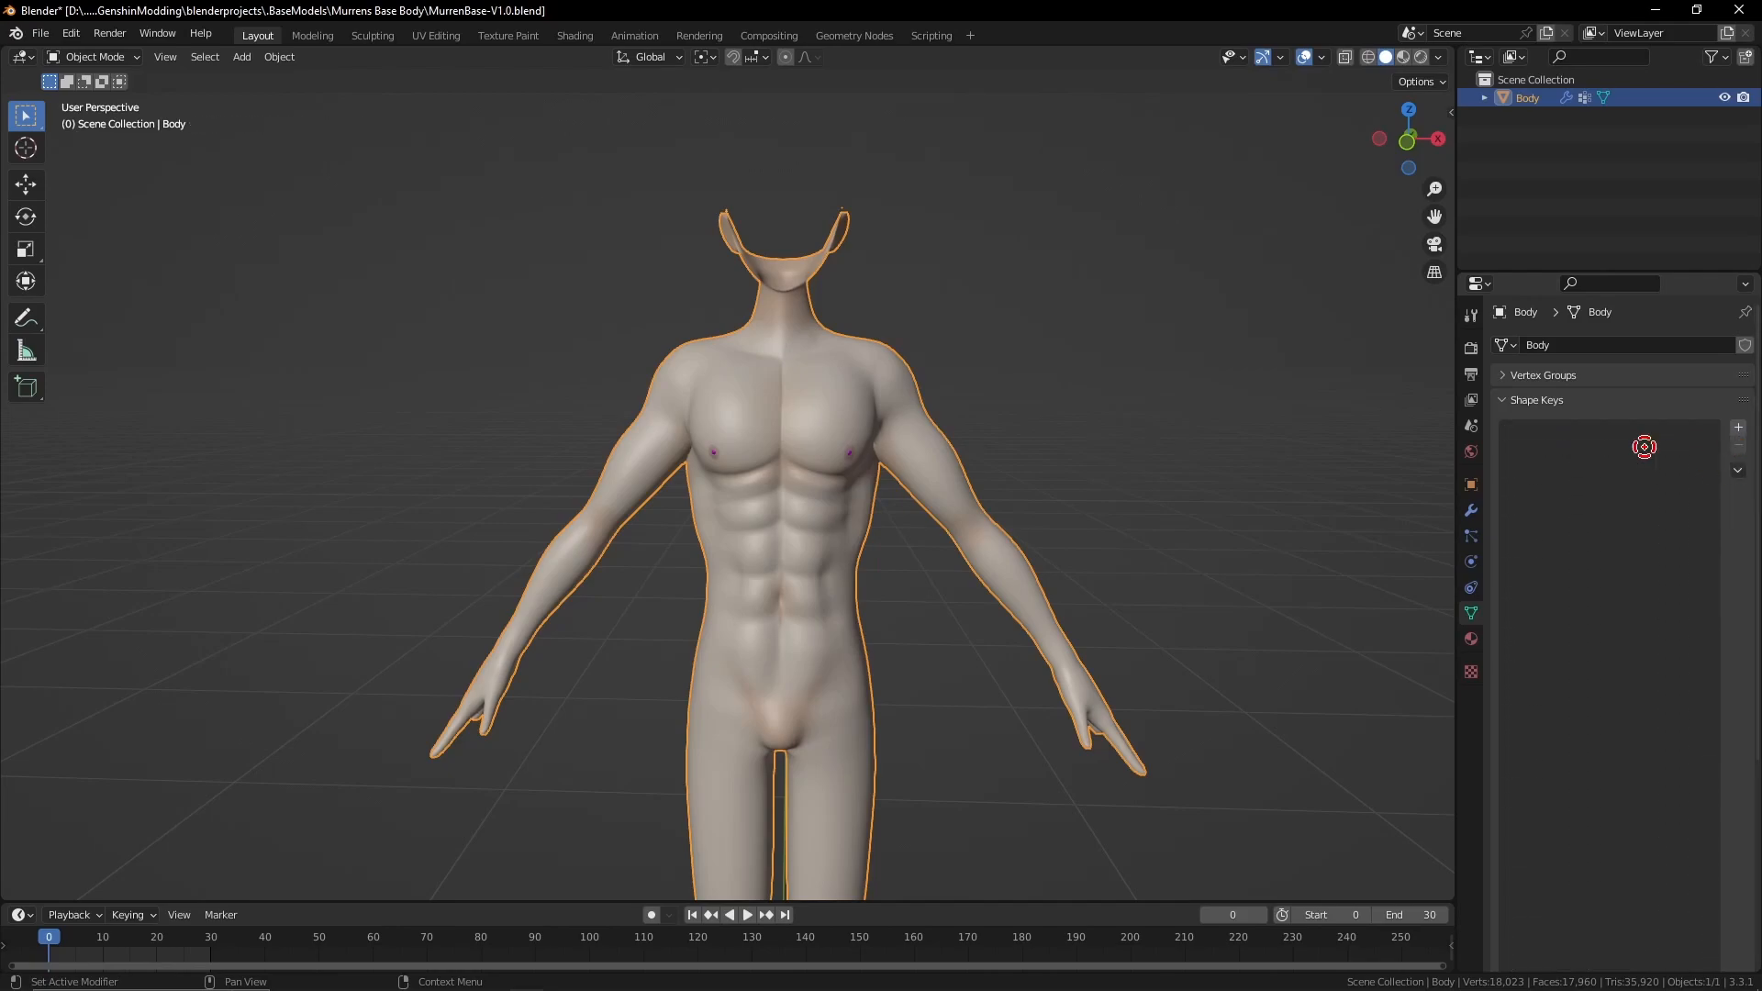
Examine the torso and overall proportions of the muscled body without its selection outline
middle_click_drag(773, 484, 957, 418)
left_click(1144, 385)
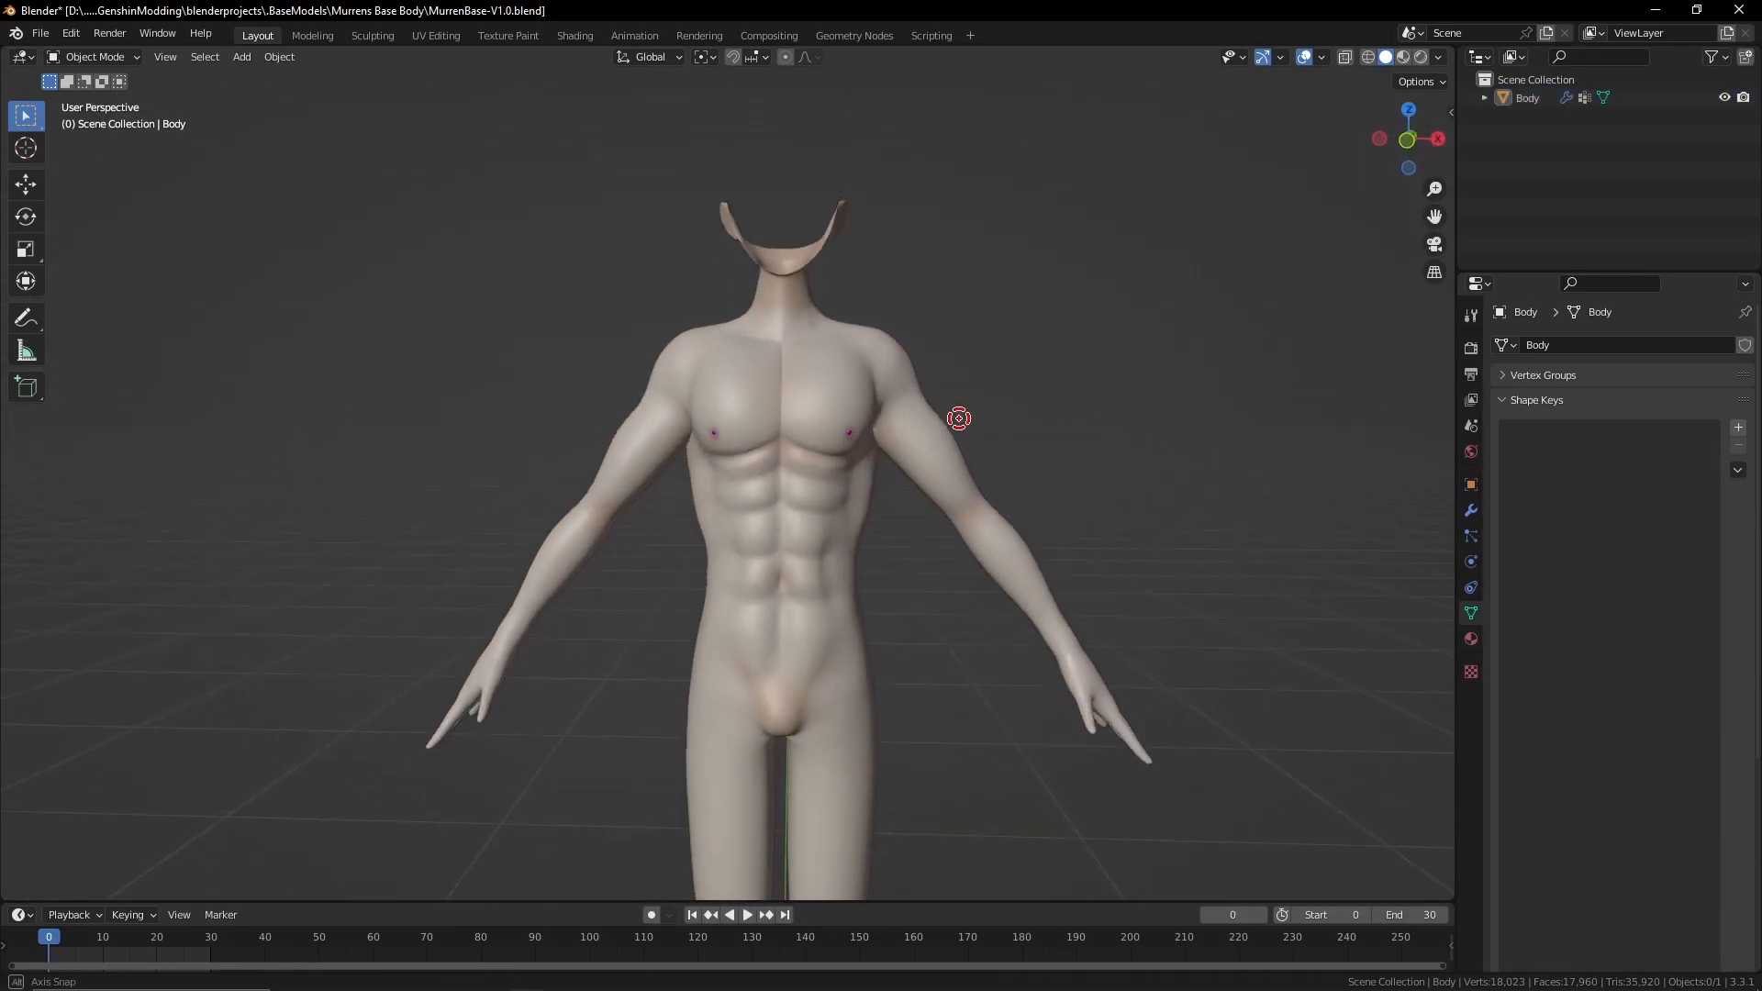
scroll(959, 419, "up", 7)
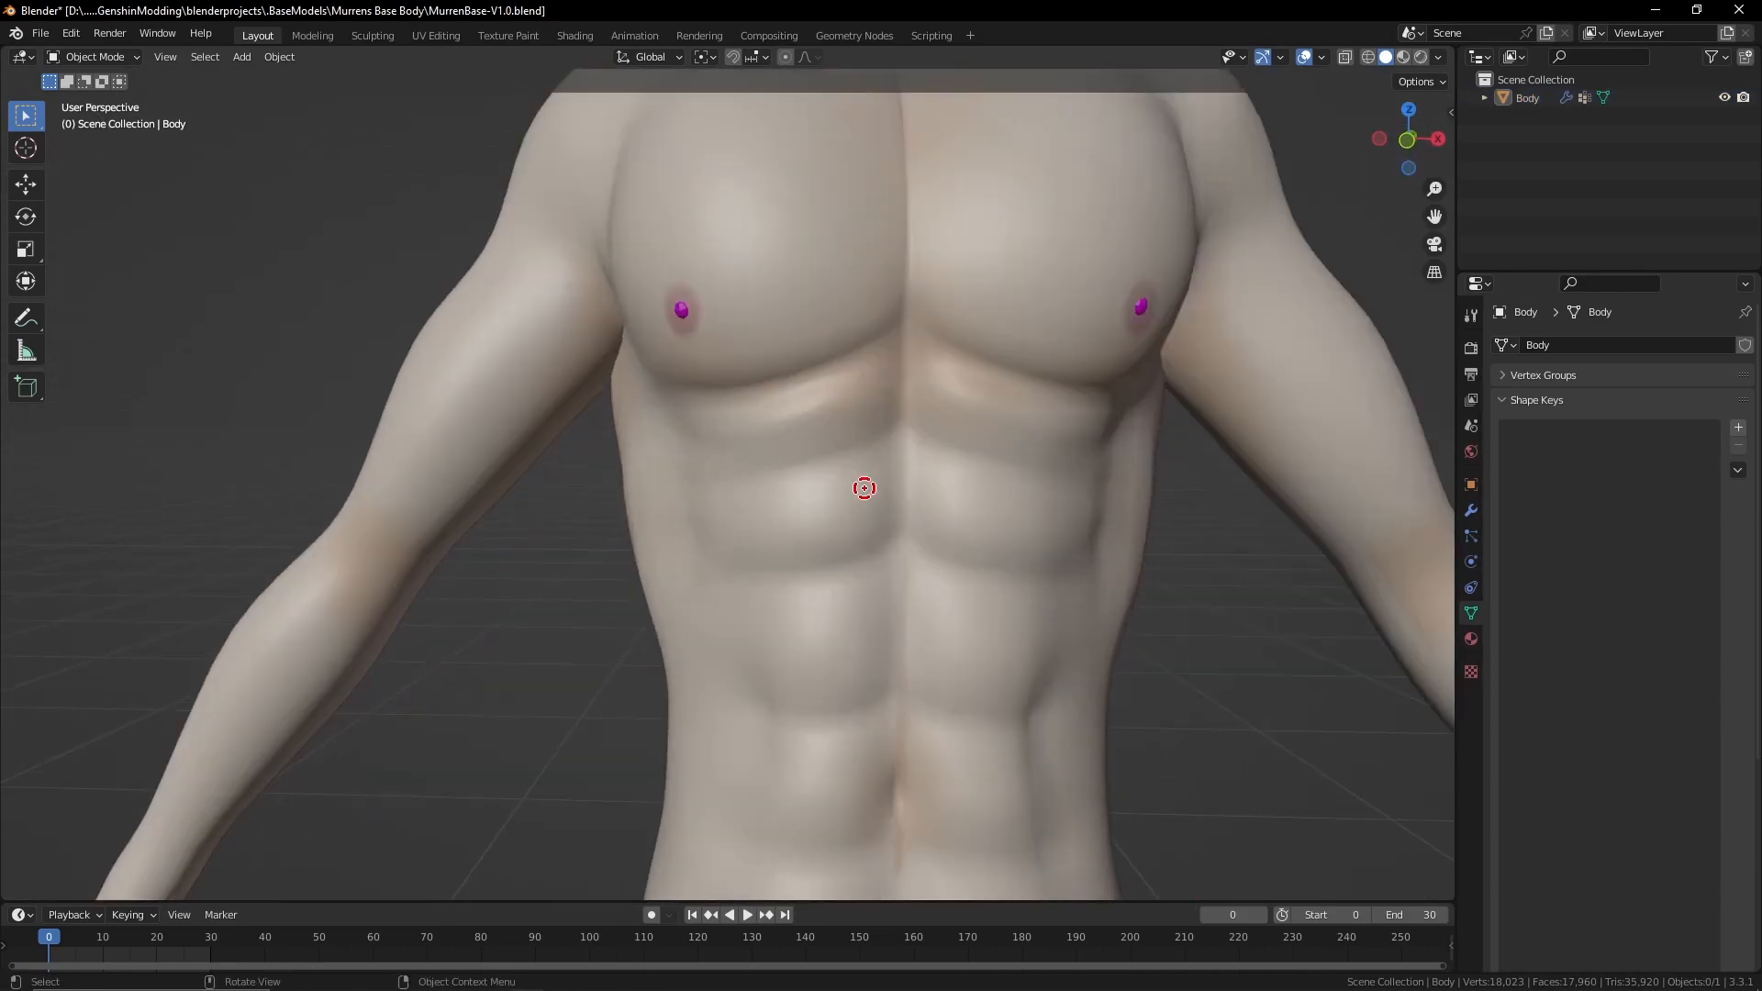
key("ctrl+z")
scroll(877, 490, "down", 10)
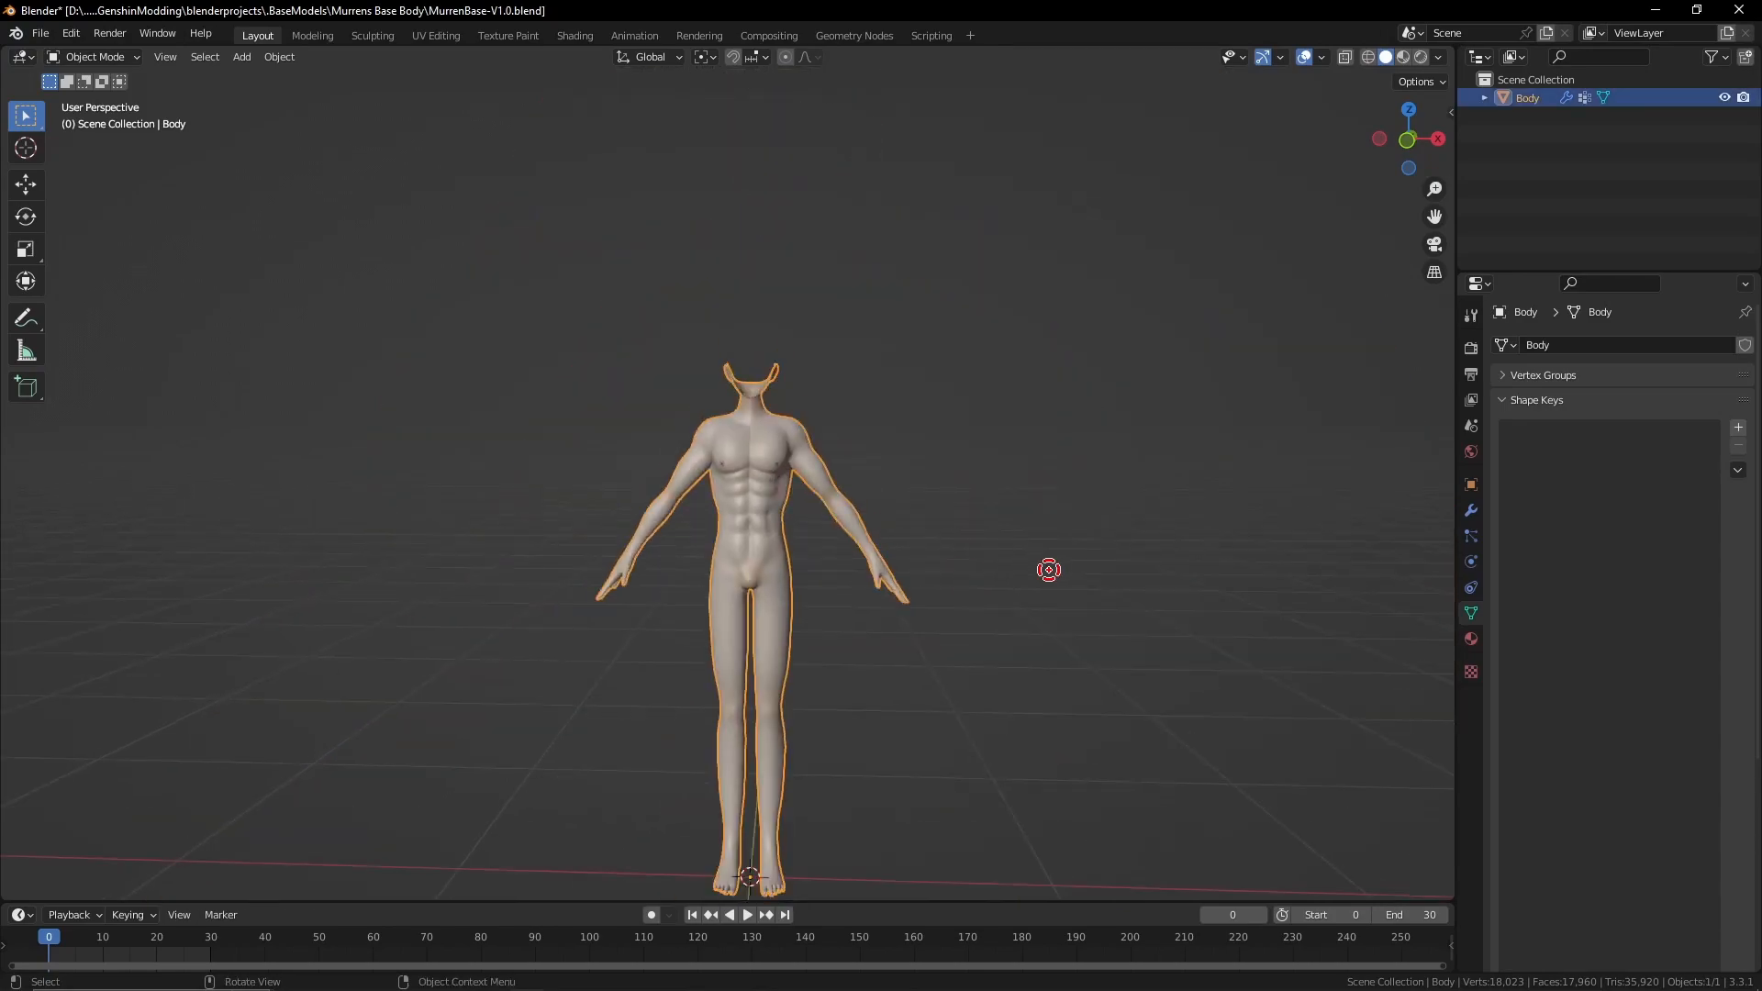
left_click(1050, 570)
scroll(872, 538, "up", 7)
mouse_move(872, 539)
middle_mouse_down()
mouse_move(550, 535)
mouse_move(691, 507)
mouse_move(899, 544)
middle_mouse_up()
scroll(936, 487, "down", 5)
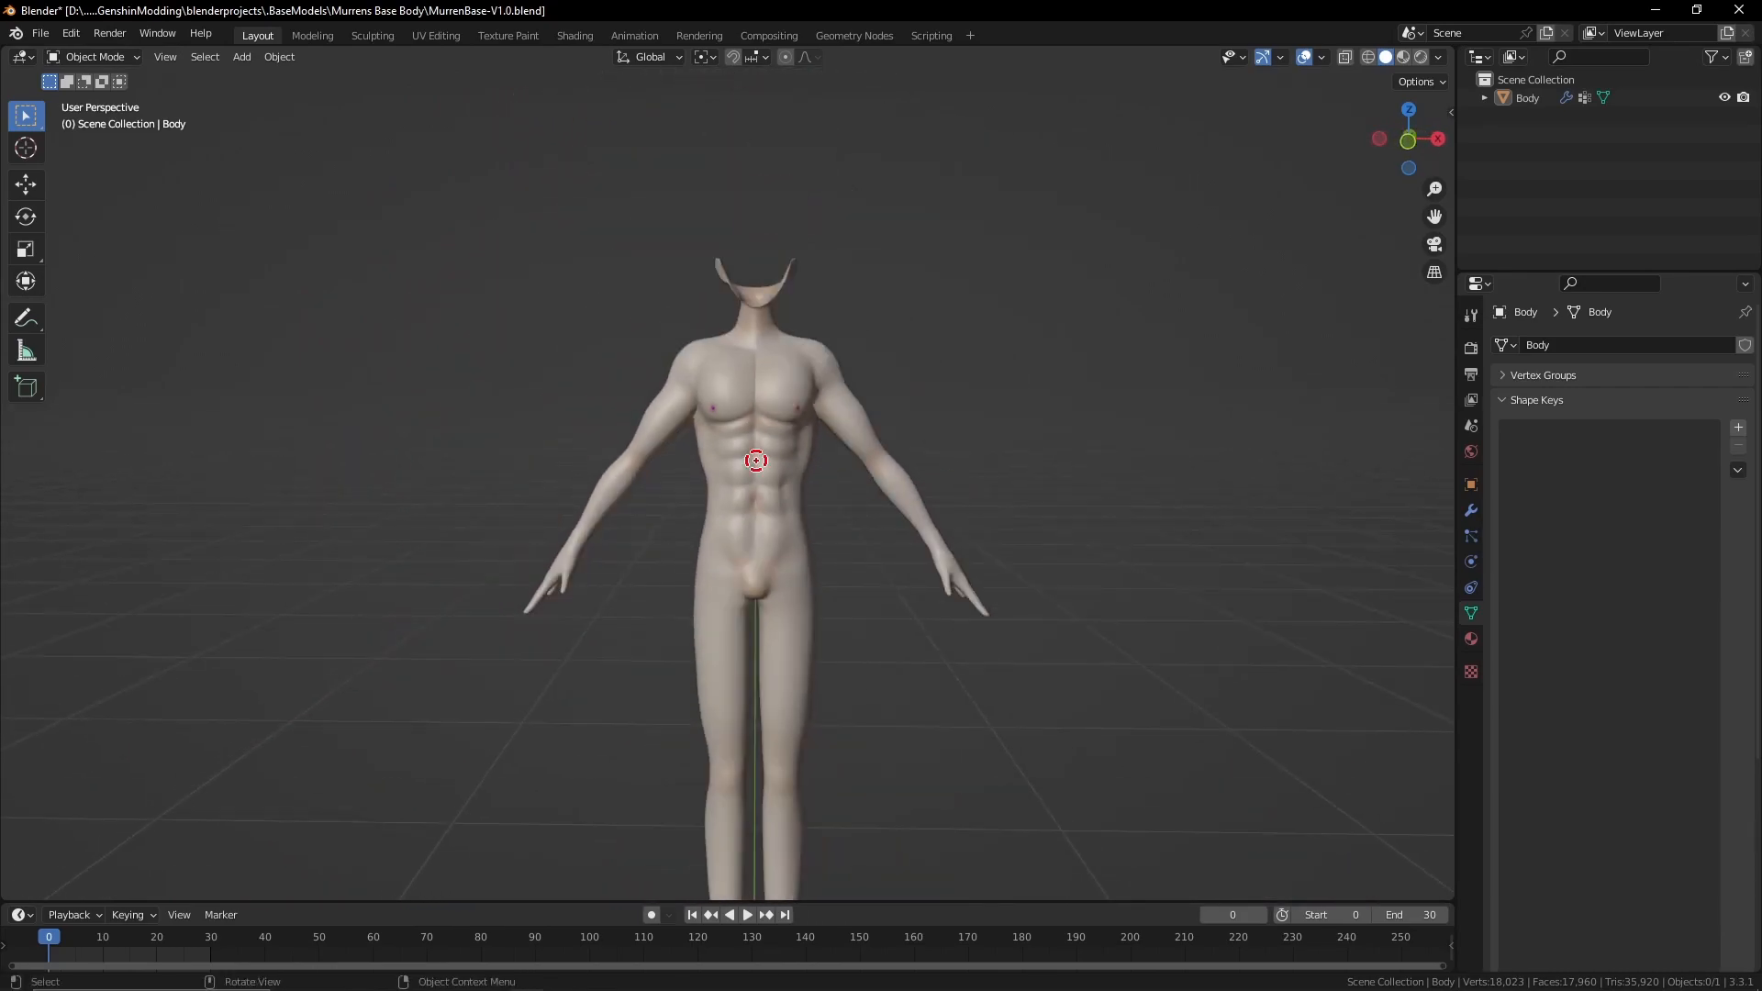
Switch the body to Weight Paint mode and sample vertex groups on its torso to view their weights
left_click(761, 459)
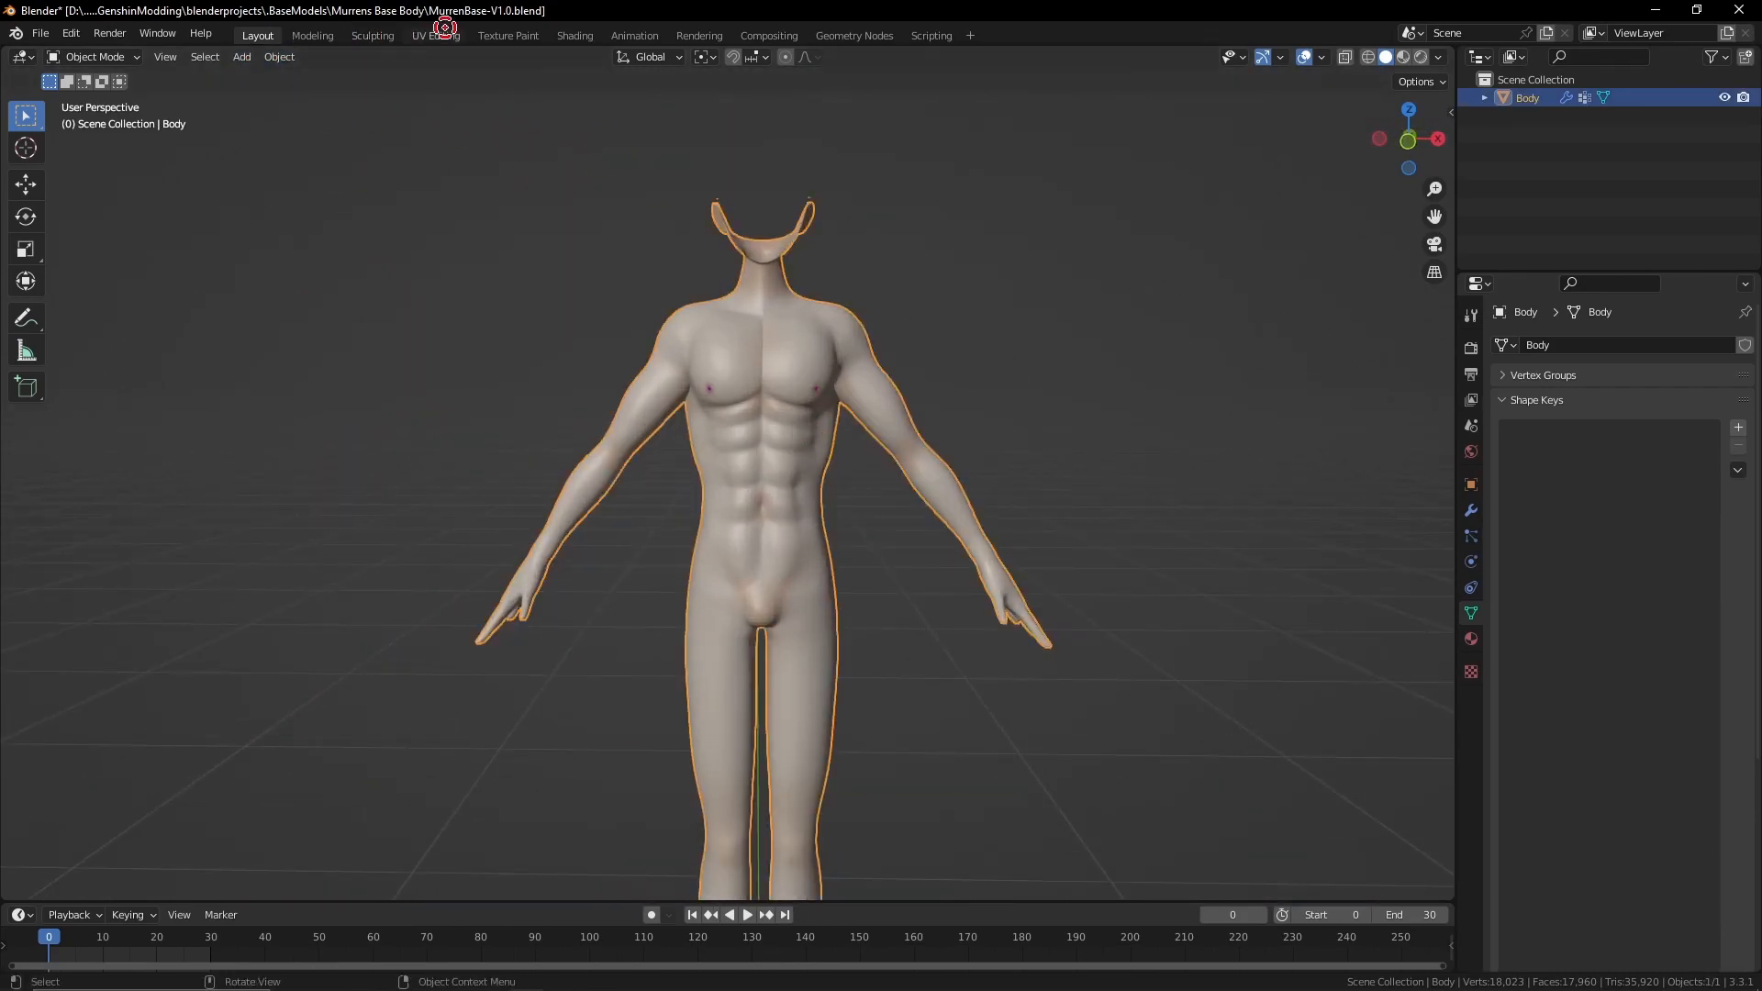
left_click(74, 54)
left_click(110, 174)
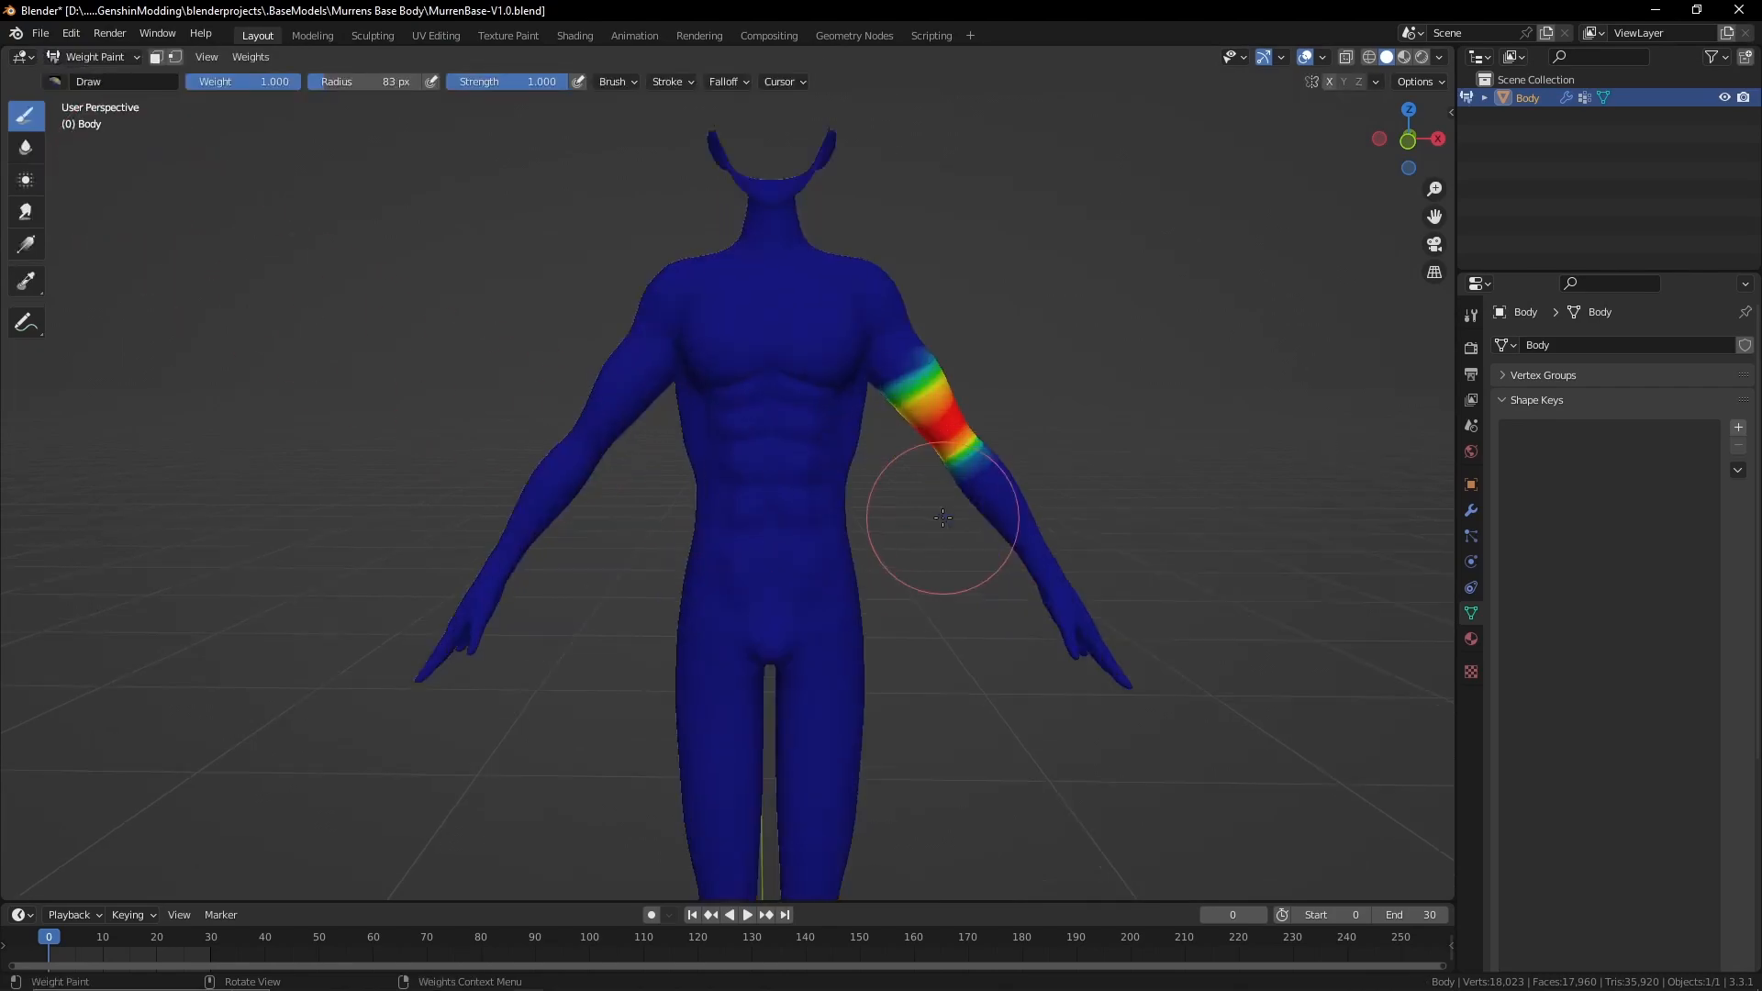
middle_click_drag(936, 520, 789, 500)
right_click(709, 473, "shift")
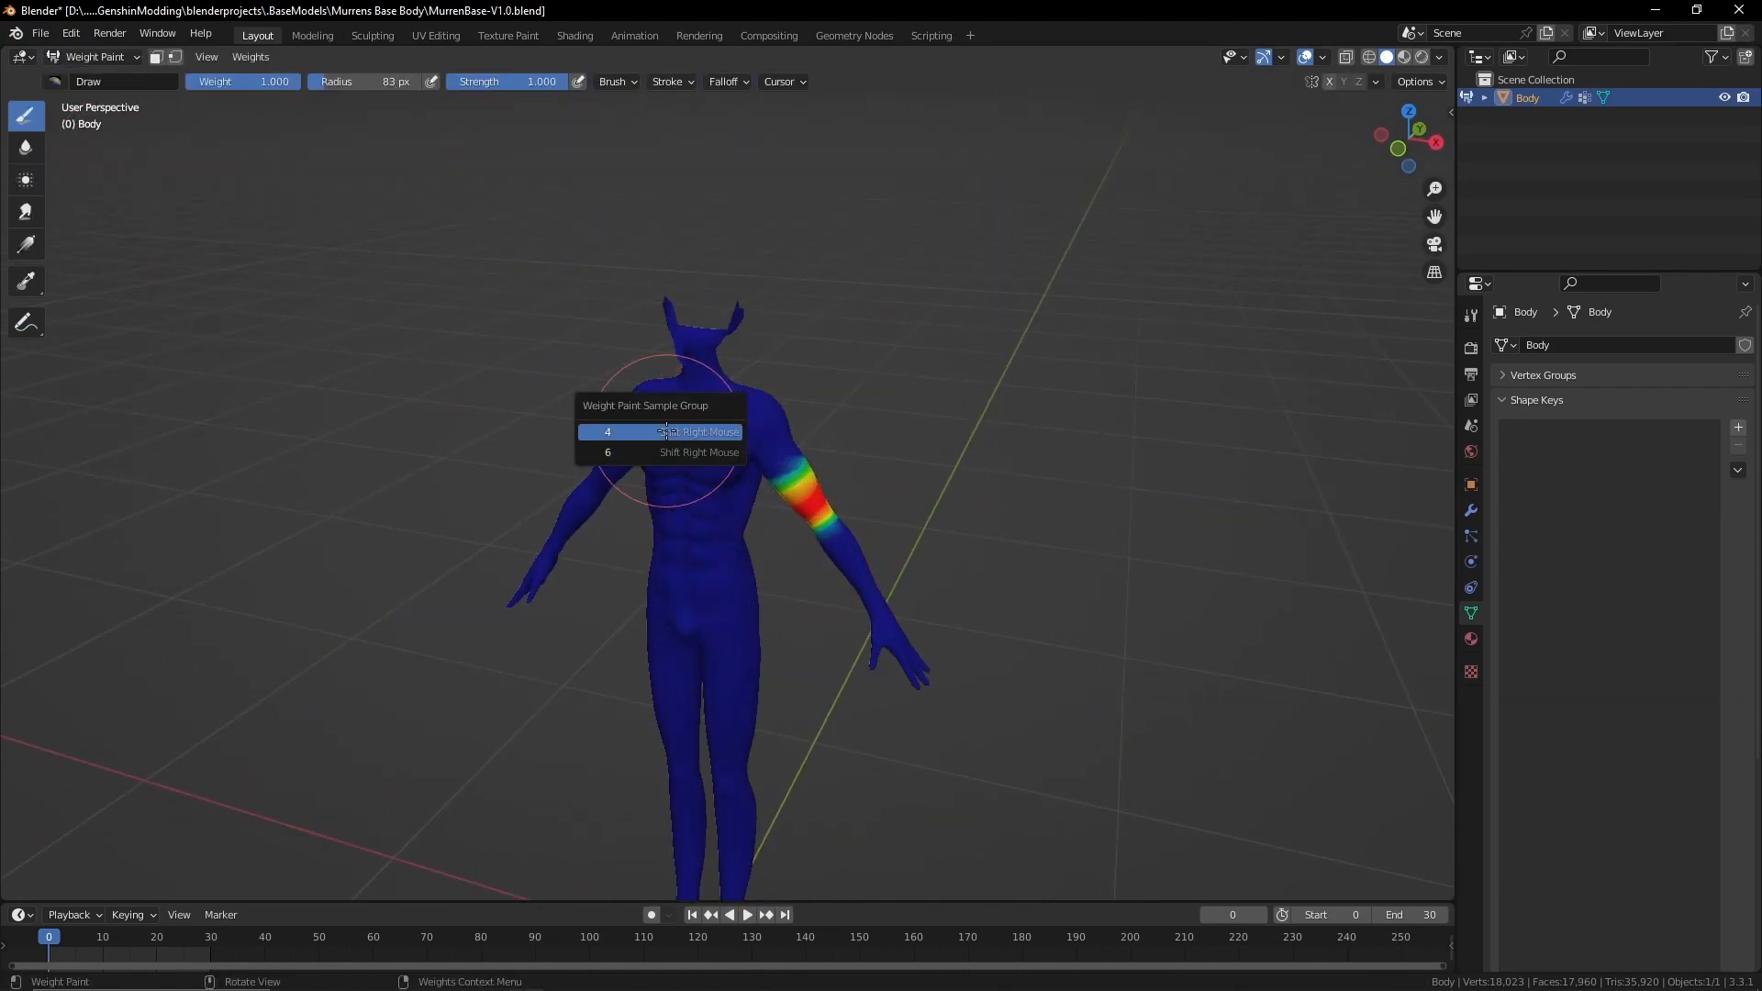
left_click(709, 475)
right_click(707, 565, "shift")
left_click(685, 586)
right_click(696, 606, "shift")
left_click(696, 628)
Sample further vertex groups around the body's hips and legs, including group 35, to view their weights
scroll(717, 657, "up", 2)
middle_click_drag(720, 647, 787, 611)
scroll(782, 654, "down", 2)
right_click(787, 610, "shift")
left_click(787, 594)
right_click(719, 580, "shift")
left_click(707, 601)
scroll(742, 628, "down", 2)
scroll(741, 624, "up", 1)
right_click(736, 619, "shift")
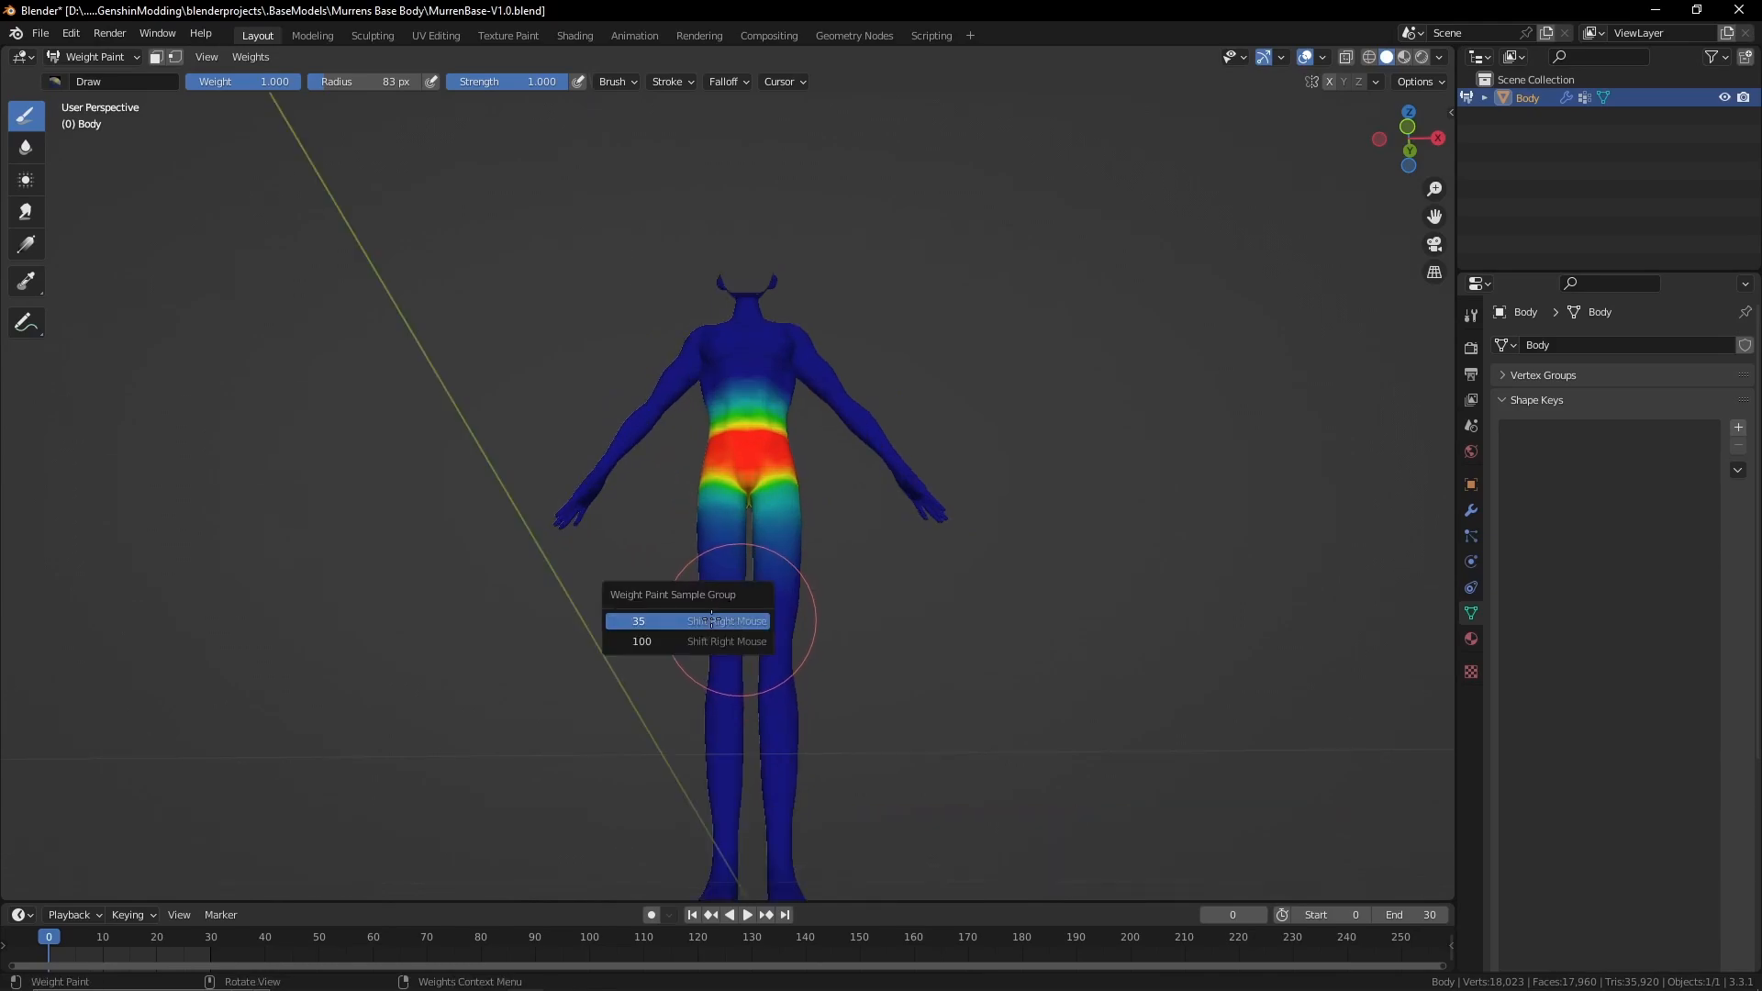
left_click(717, 619)
scroll(747, 660, "up", 3)
scroll(747, 669, "down", 3)
mouse_move(747, 669)
middle_mouse_down()
mouse_move(775, 635)
mouse_move(767, 680)
mouse_move(734, 679)
middle_mouse_up()
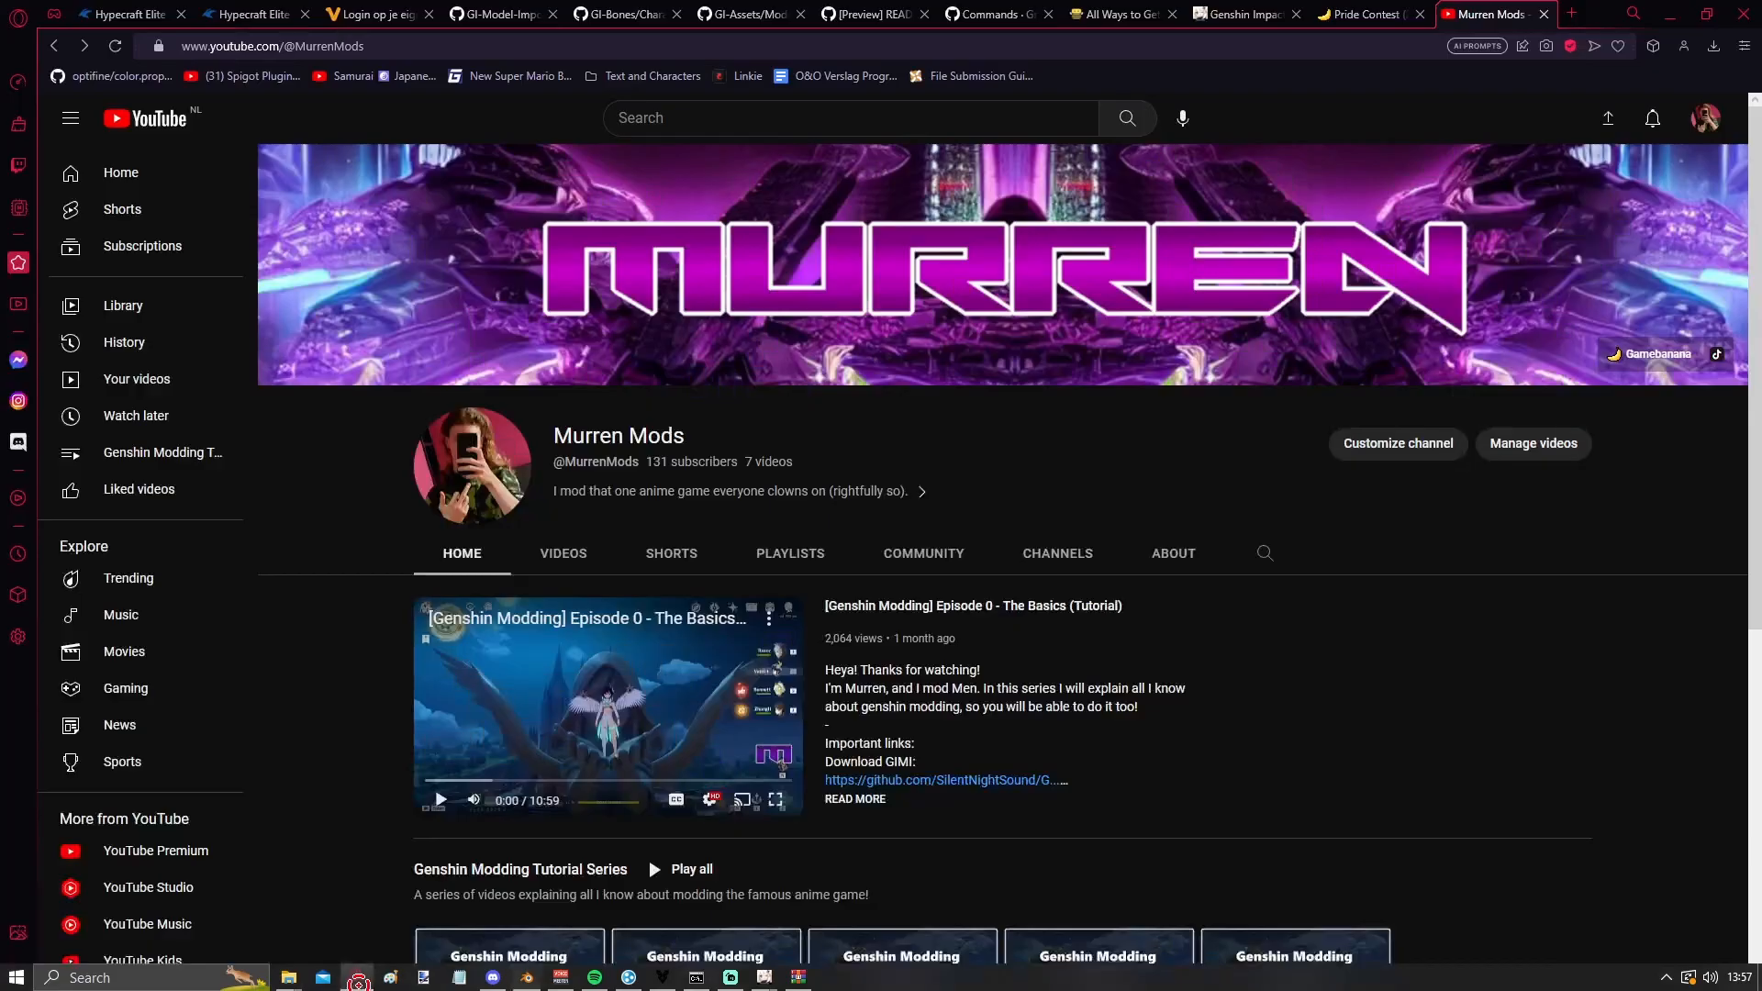
Switch to the browser and read the blender_vg_remap.txt script in the GI-Model-Importer repository on GitHub
left_click(357, 977)
left_click(456, 9)
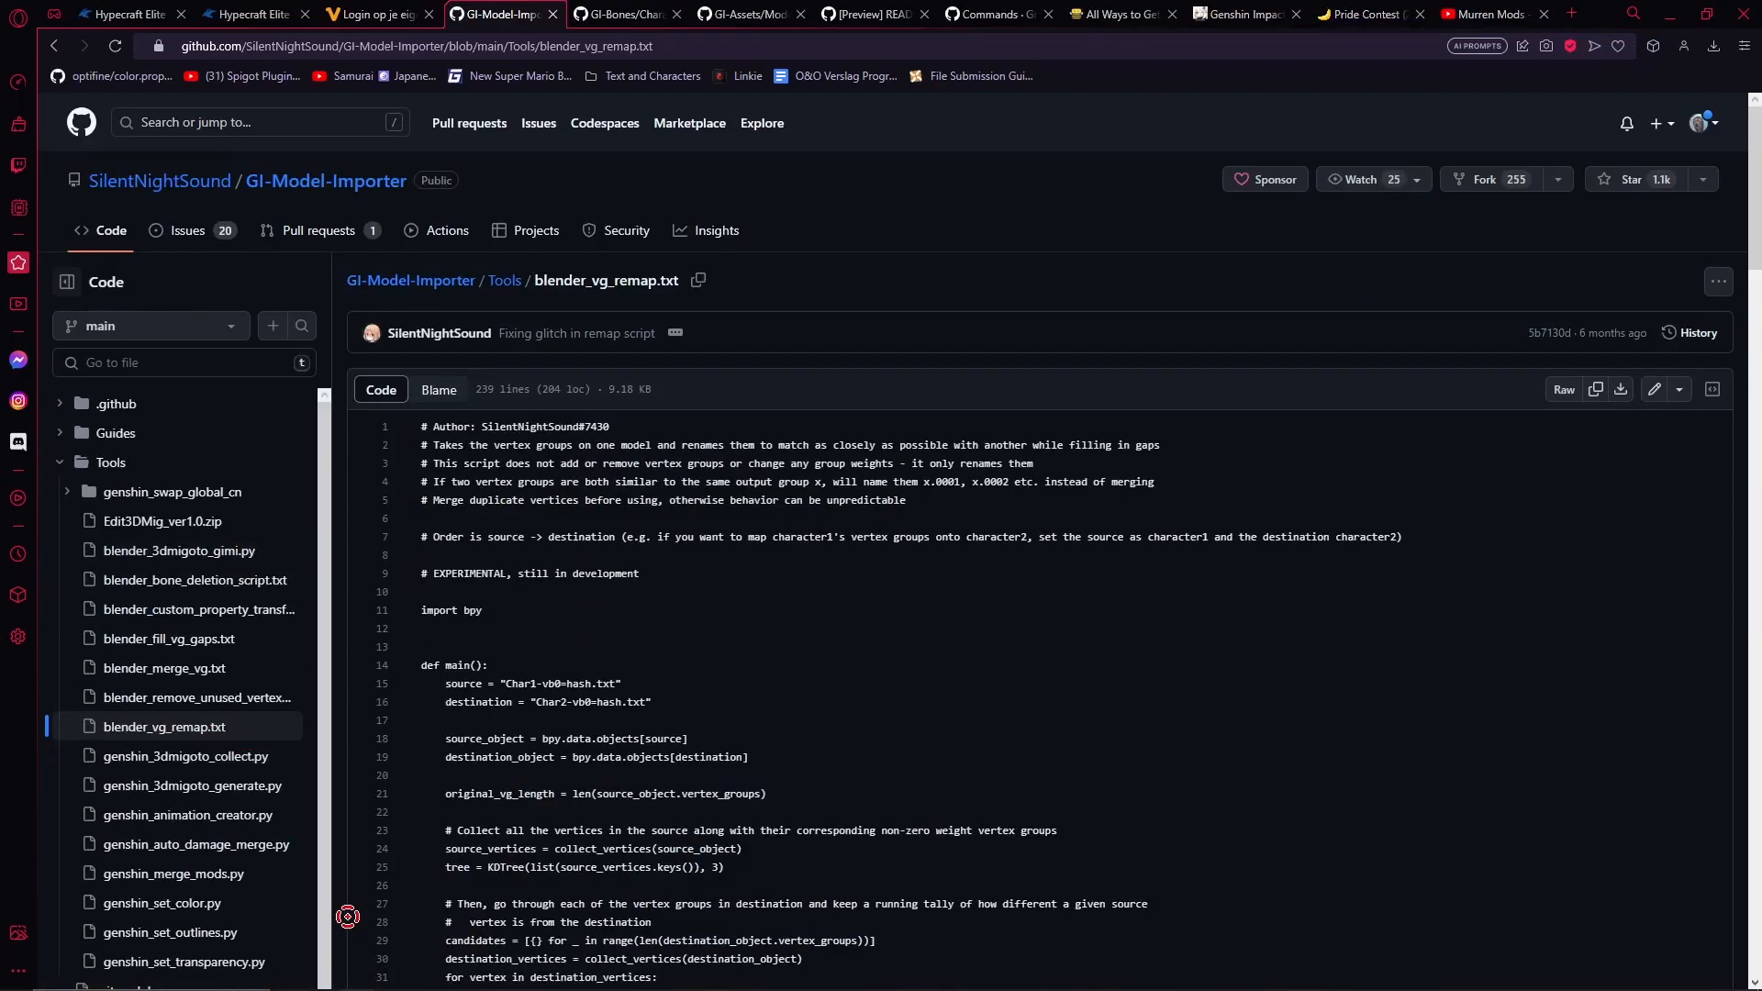
scroll(520, 551, "down", 3)
scroll(661, 987, "down", 8)
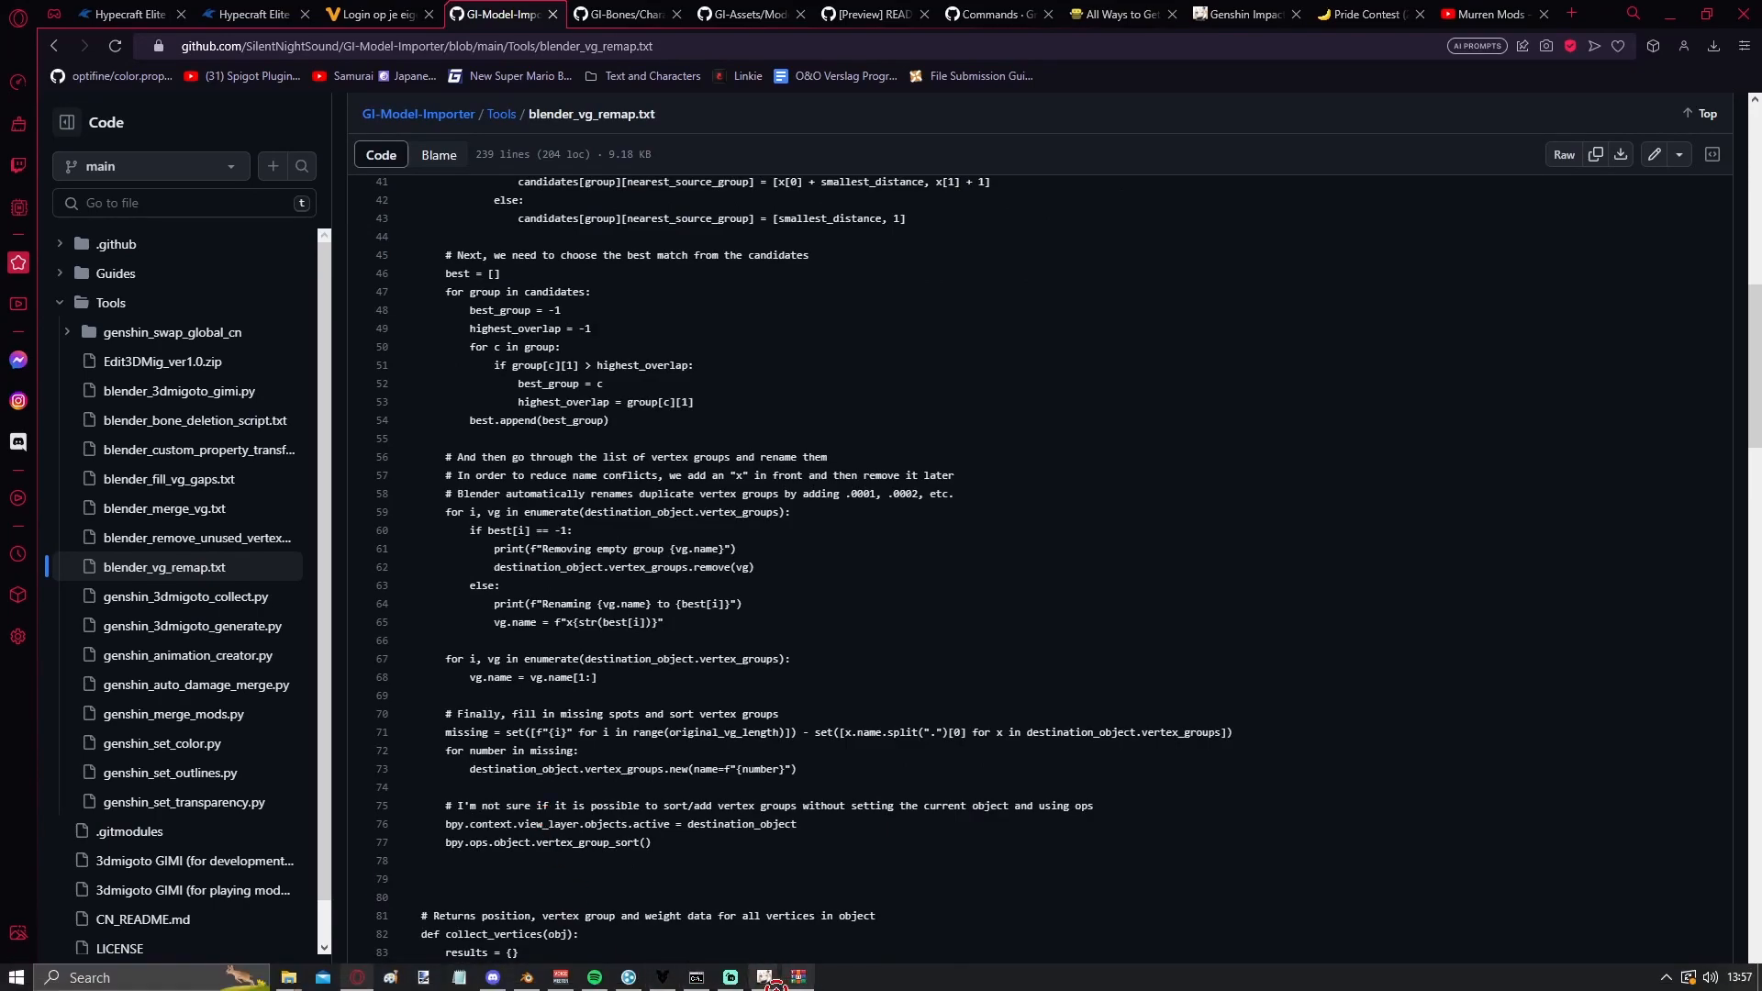
Switch back to Blender and create a new empty text block in the Scripting workspace
left_click(527, 977)
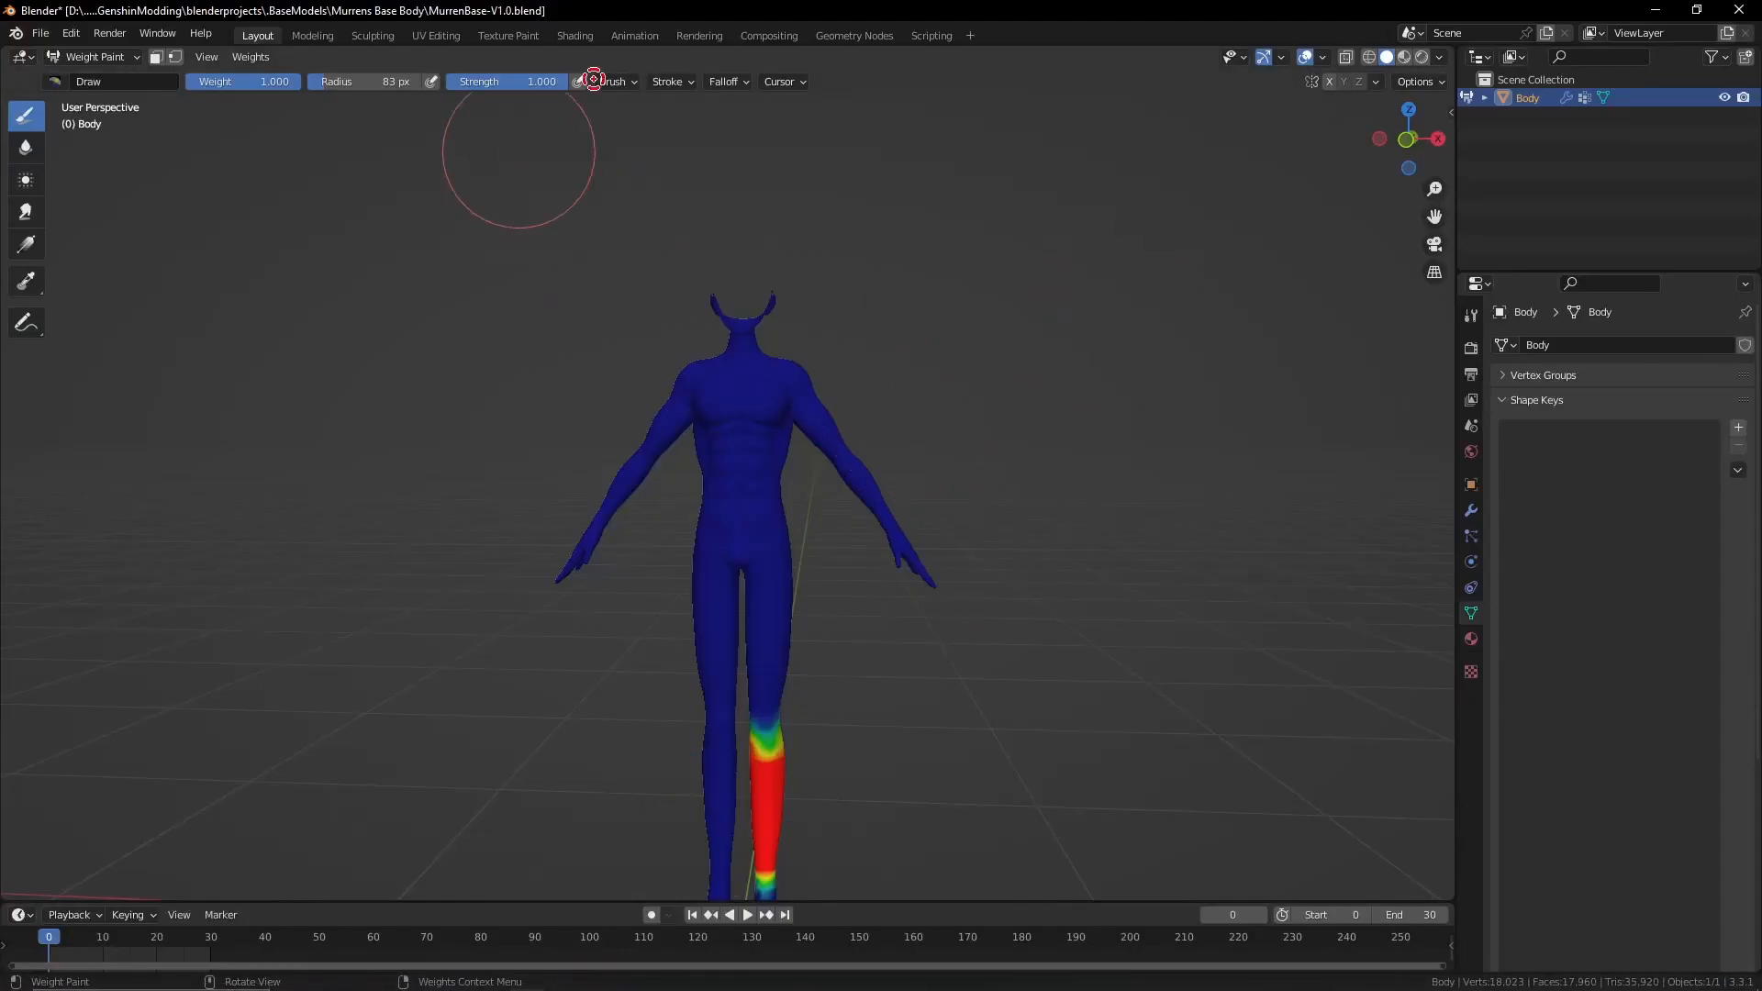
left_click(930, 35)
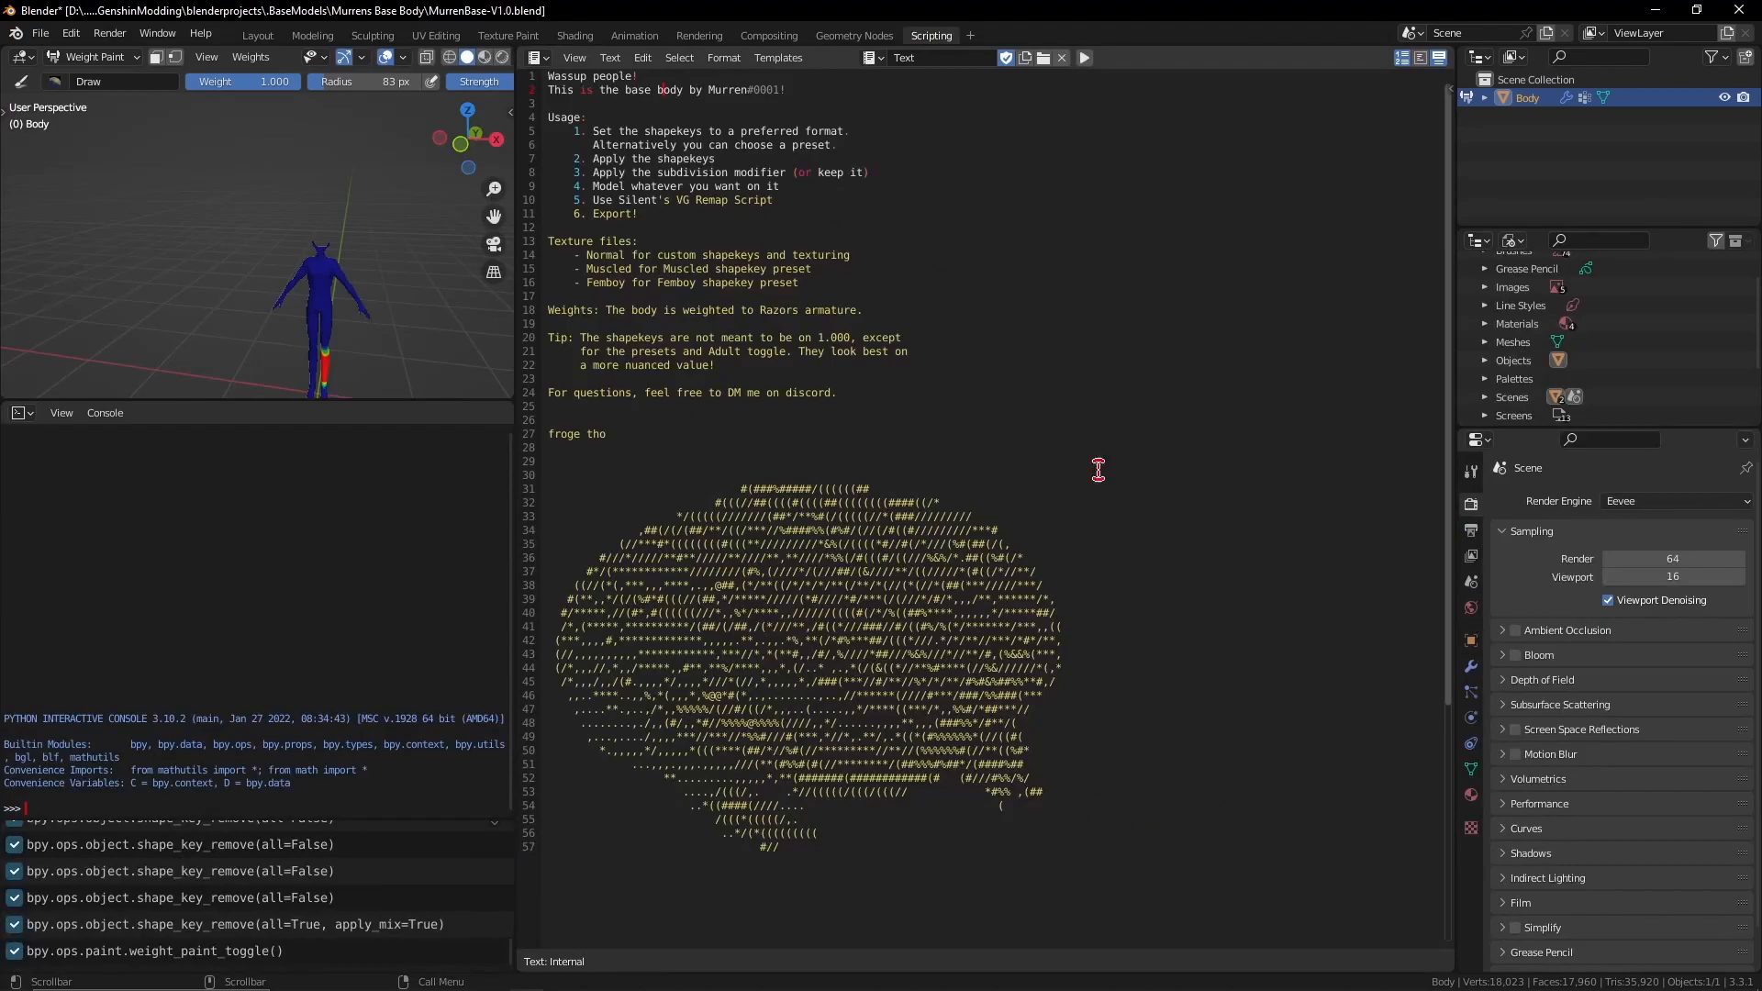
left_click(1043, 57)
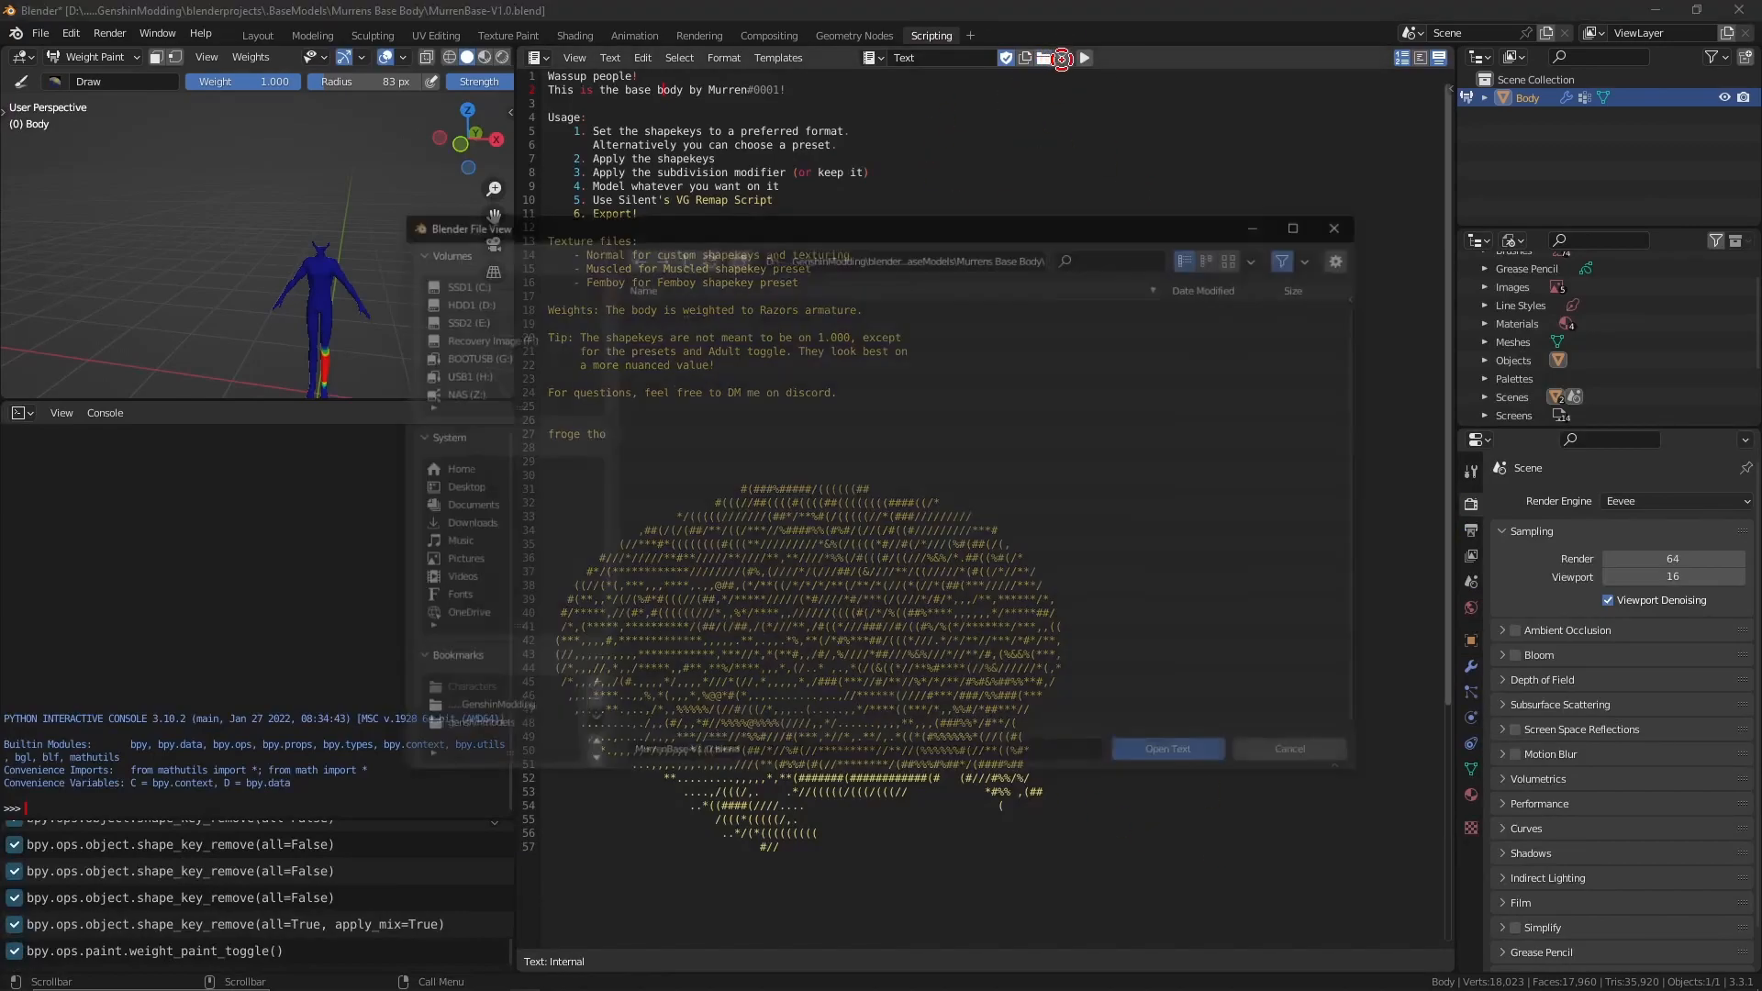
left_click(1300, 755)
left_click(970, 119)
left_click(1025, 57)
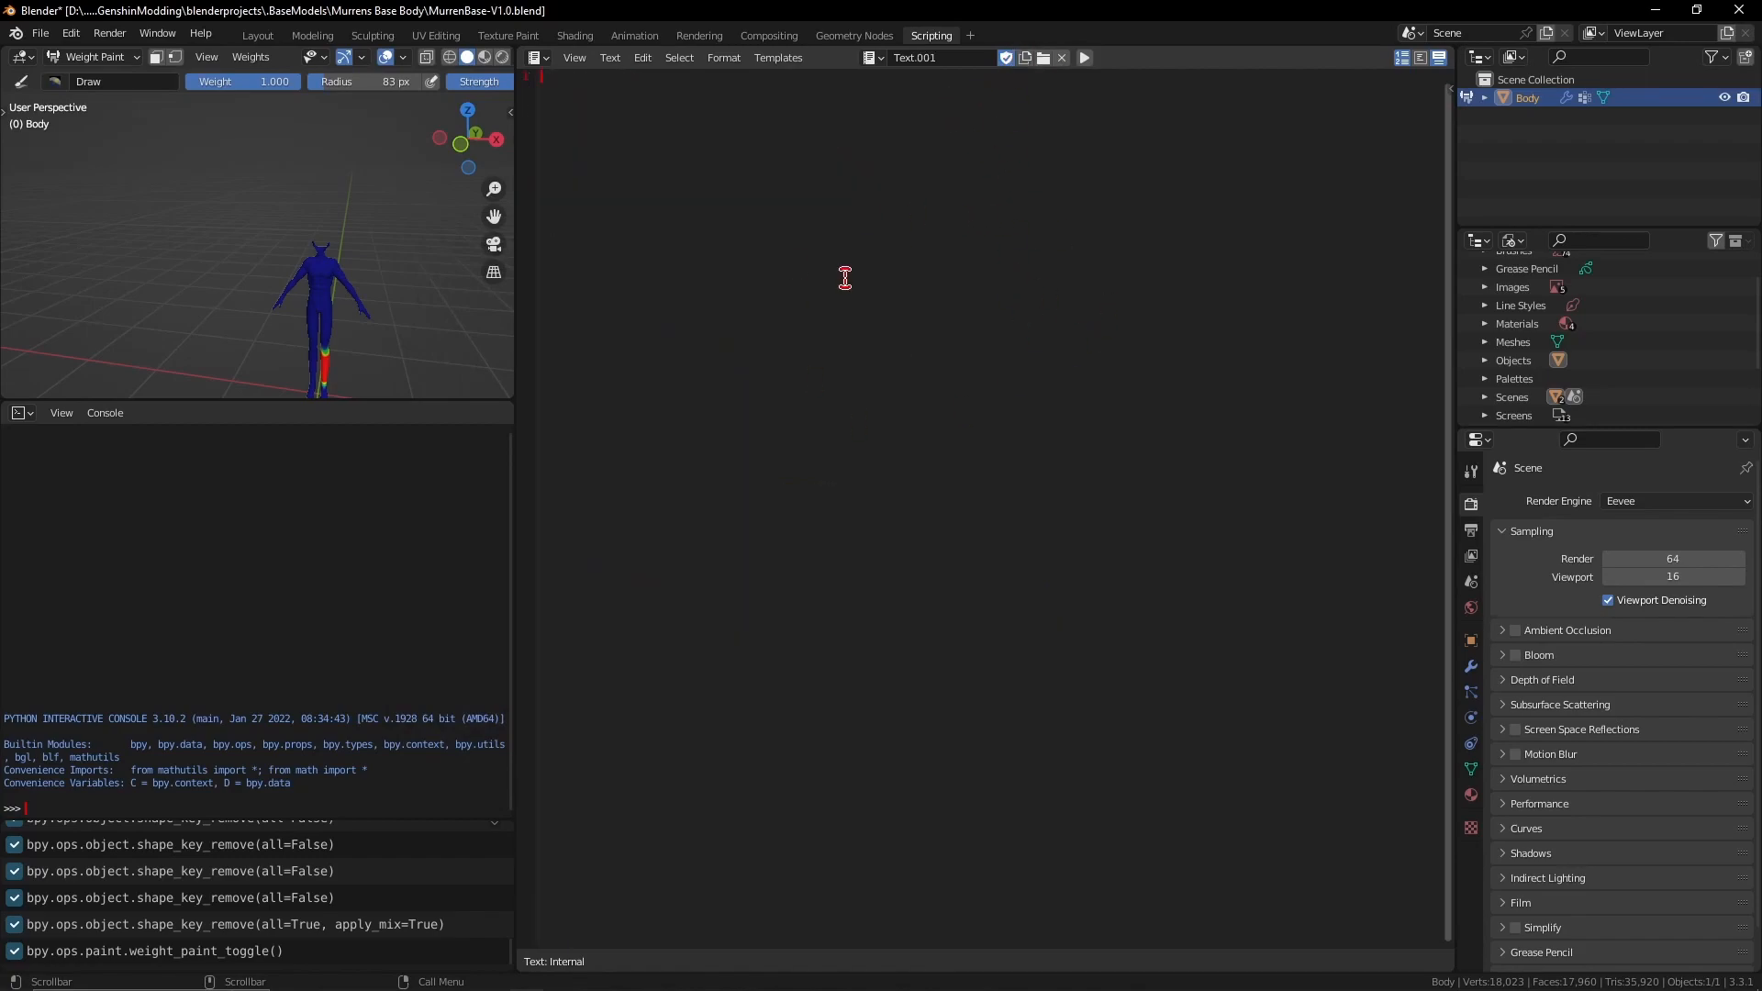
Return the body to Object Mode in the Layout workspace and inspect its muscled shape from a raised front view
left_click(255, 35)
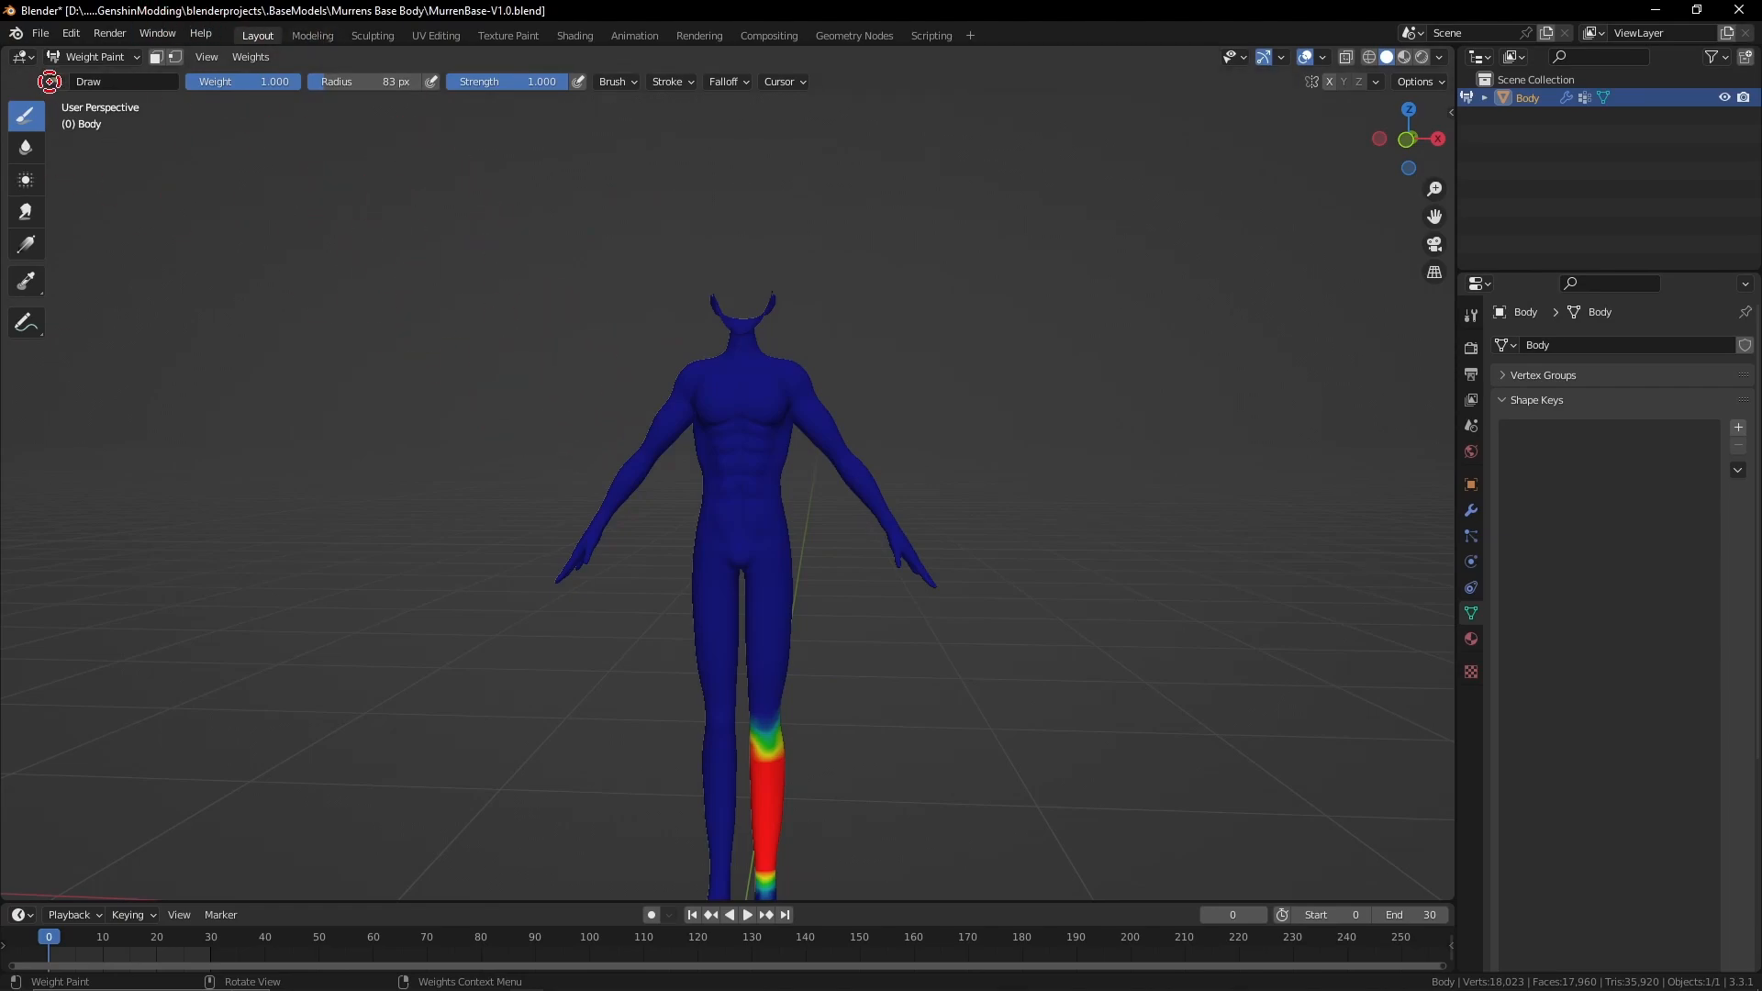
left_click(84, 57)
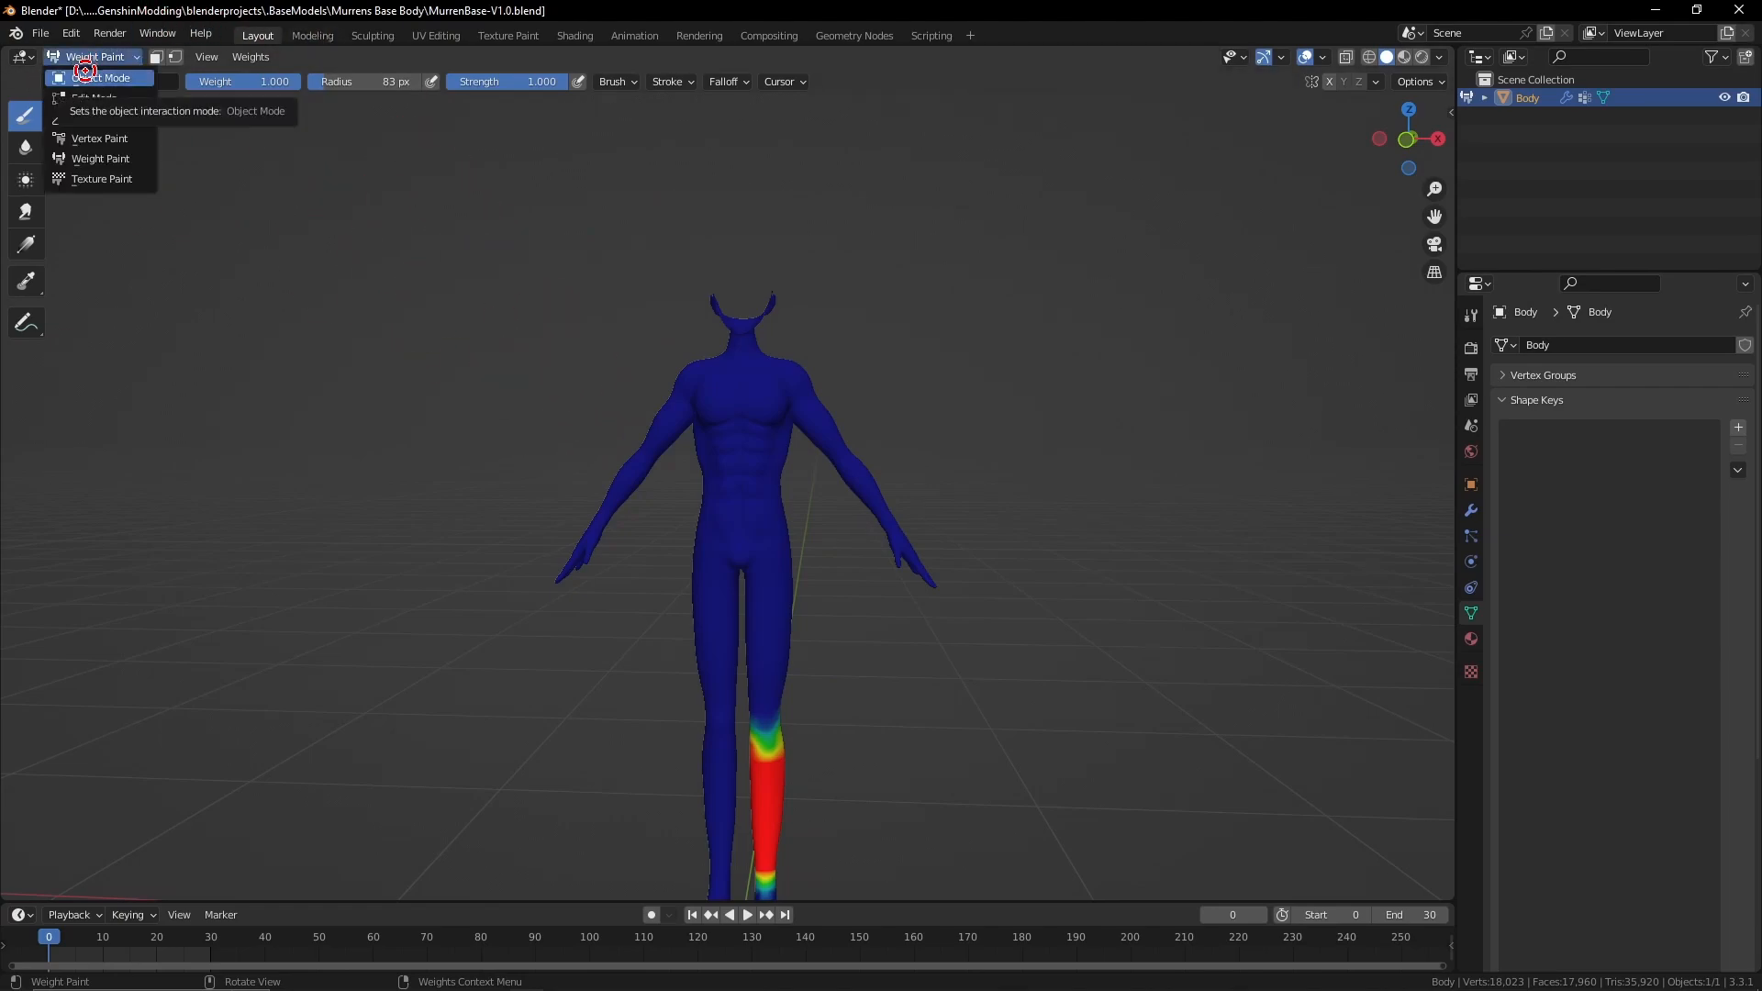
left_click(84, 75)
left_click(562, 336)
middle_click_drag(562, 335, 653, 476)
scroll(690, 477, "up", 6)
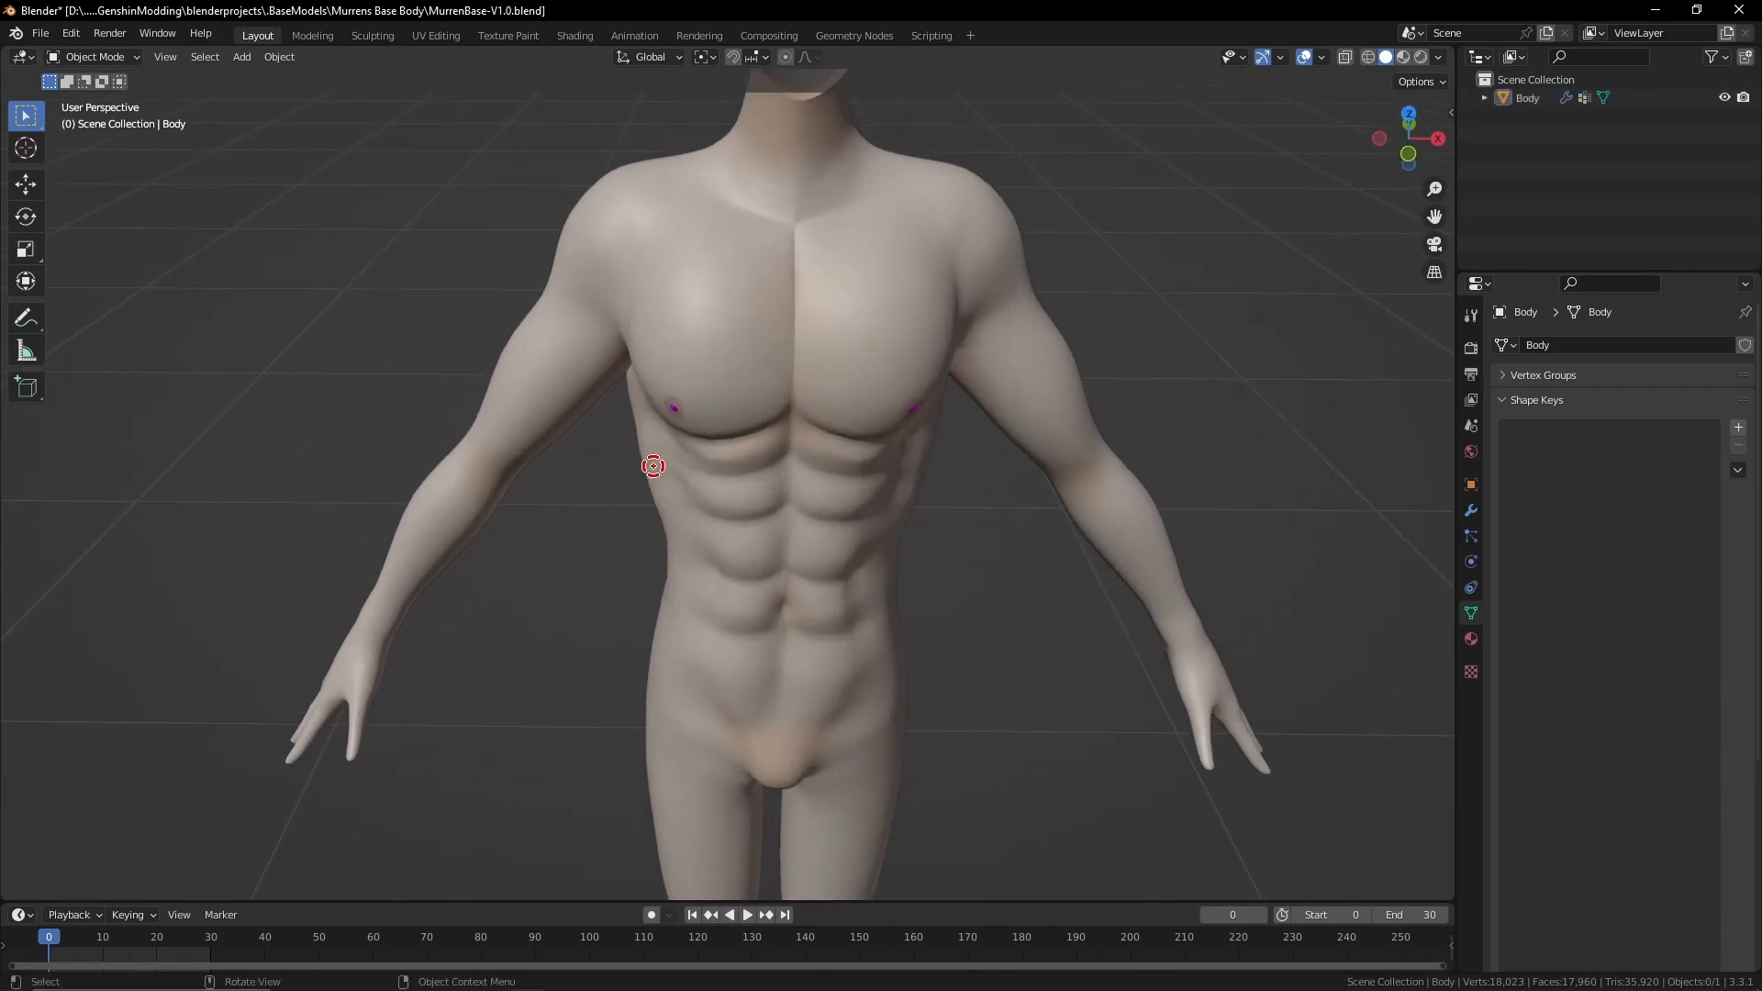
scroll(648, 460, "down", 6)
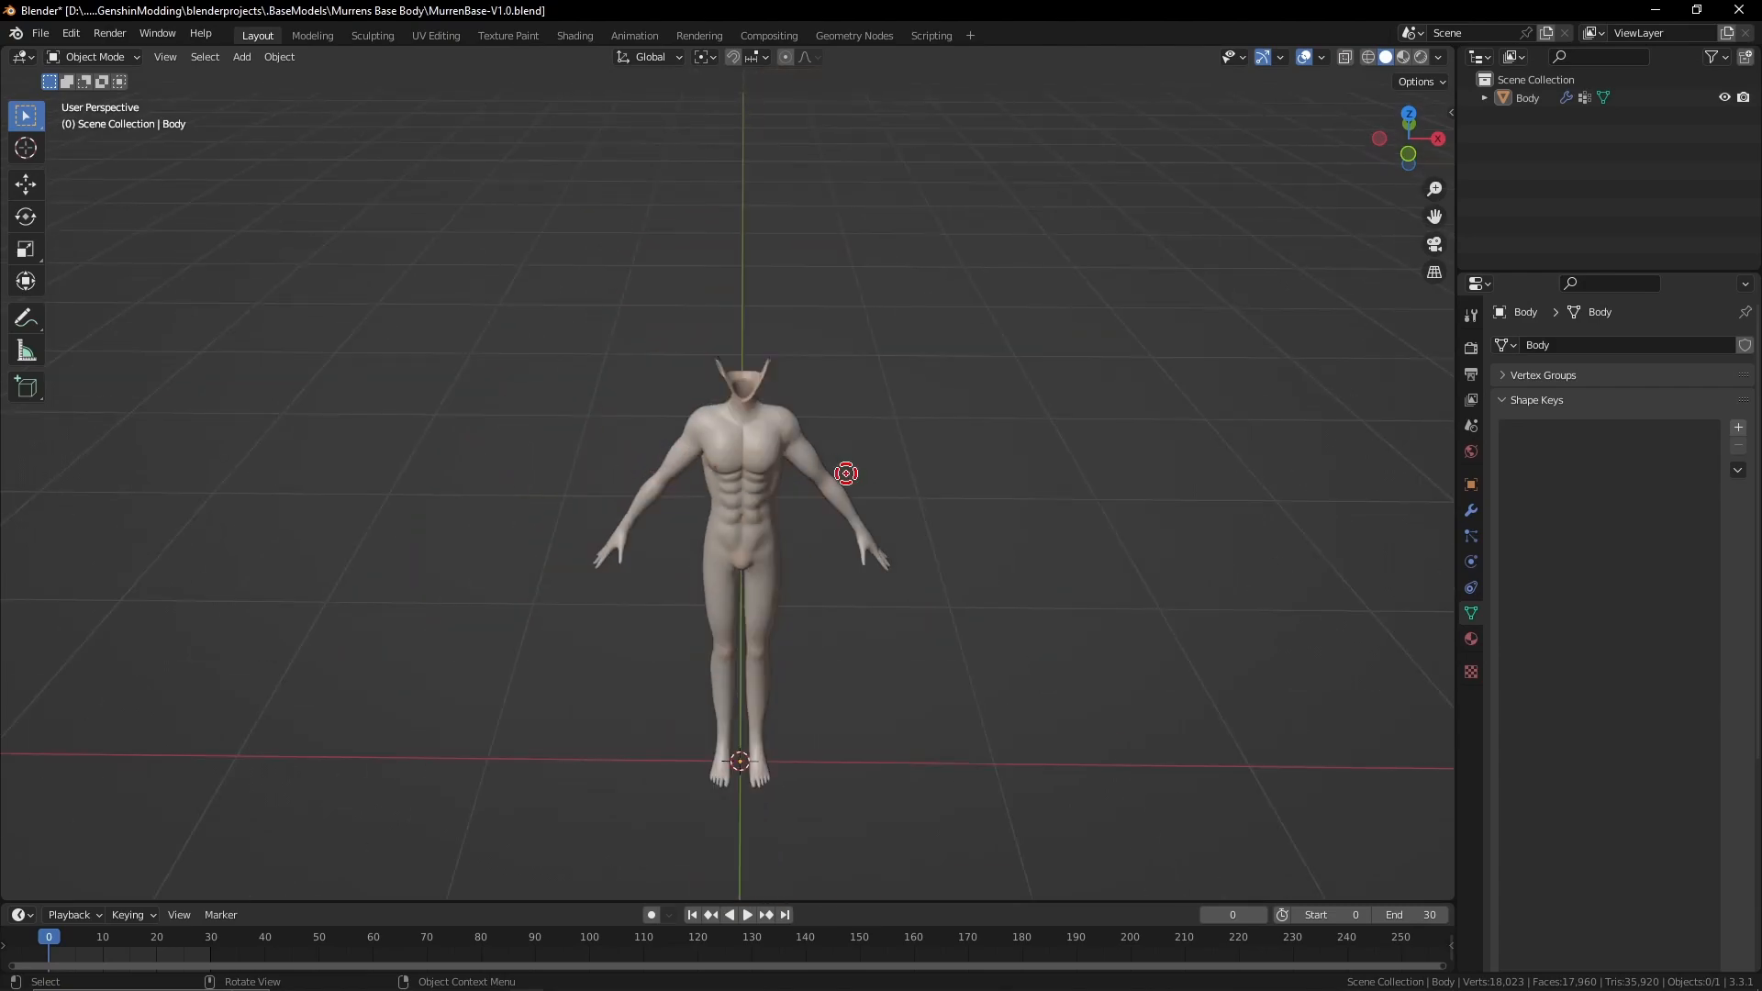
scroll(729, 601, "up", 4)
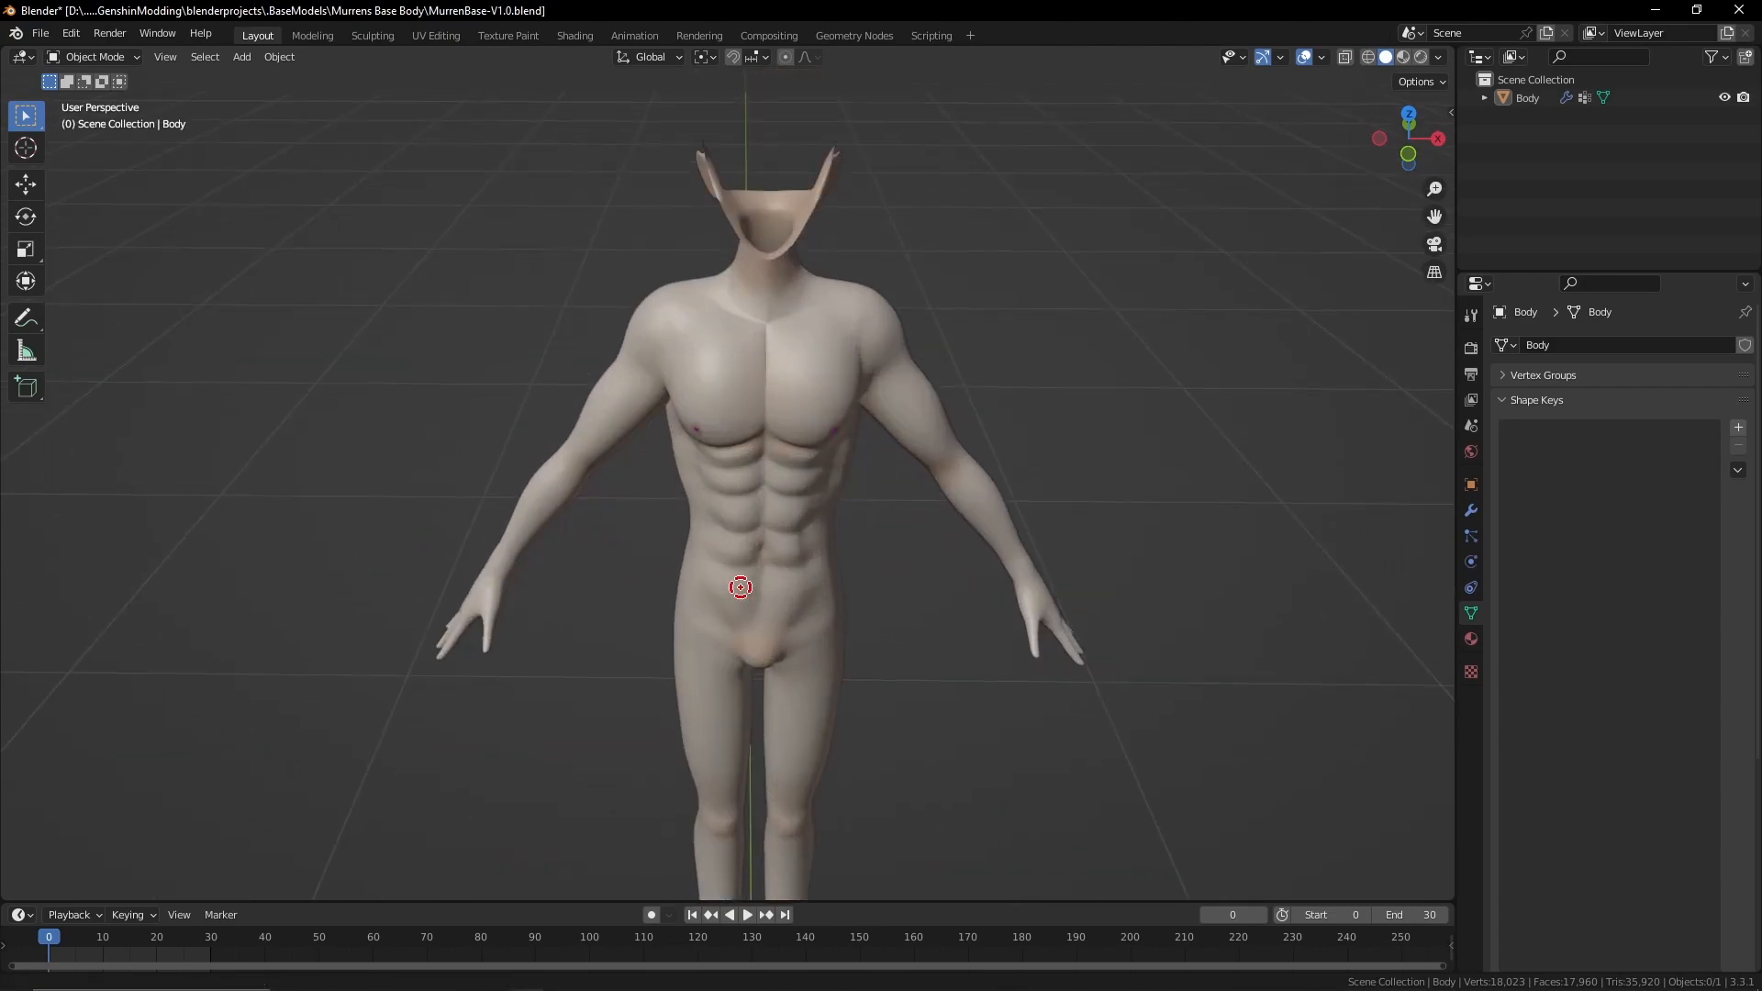
scroll(747, 556, "down", 4)
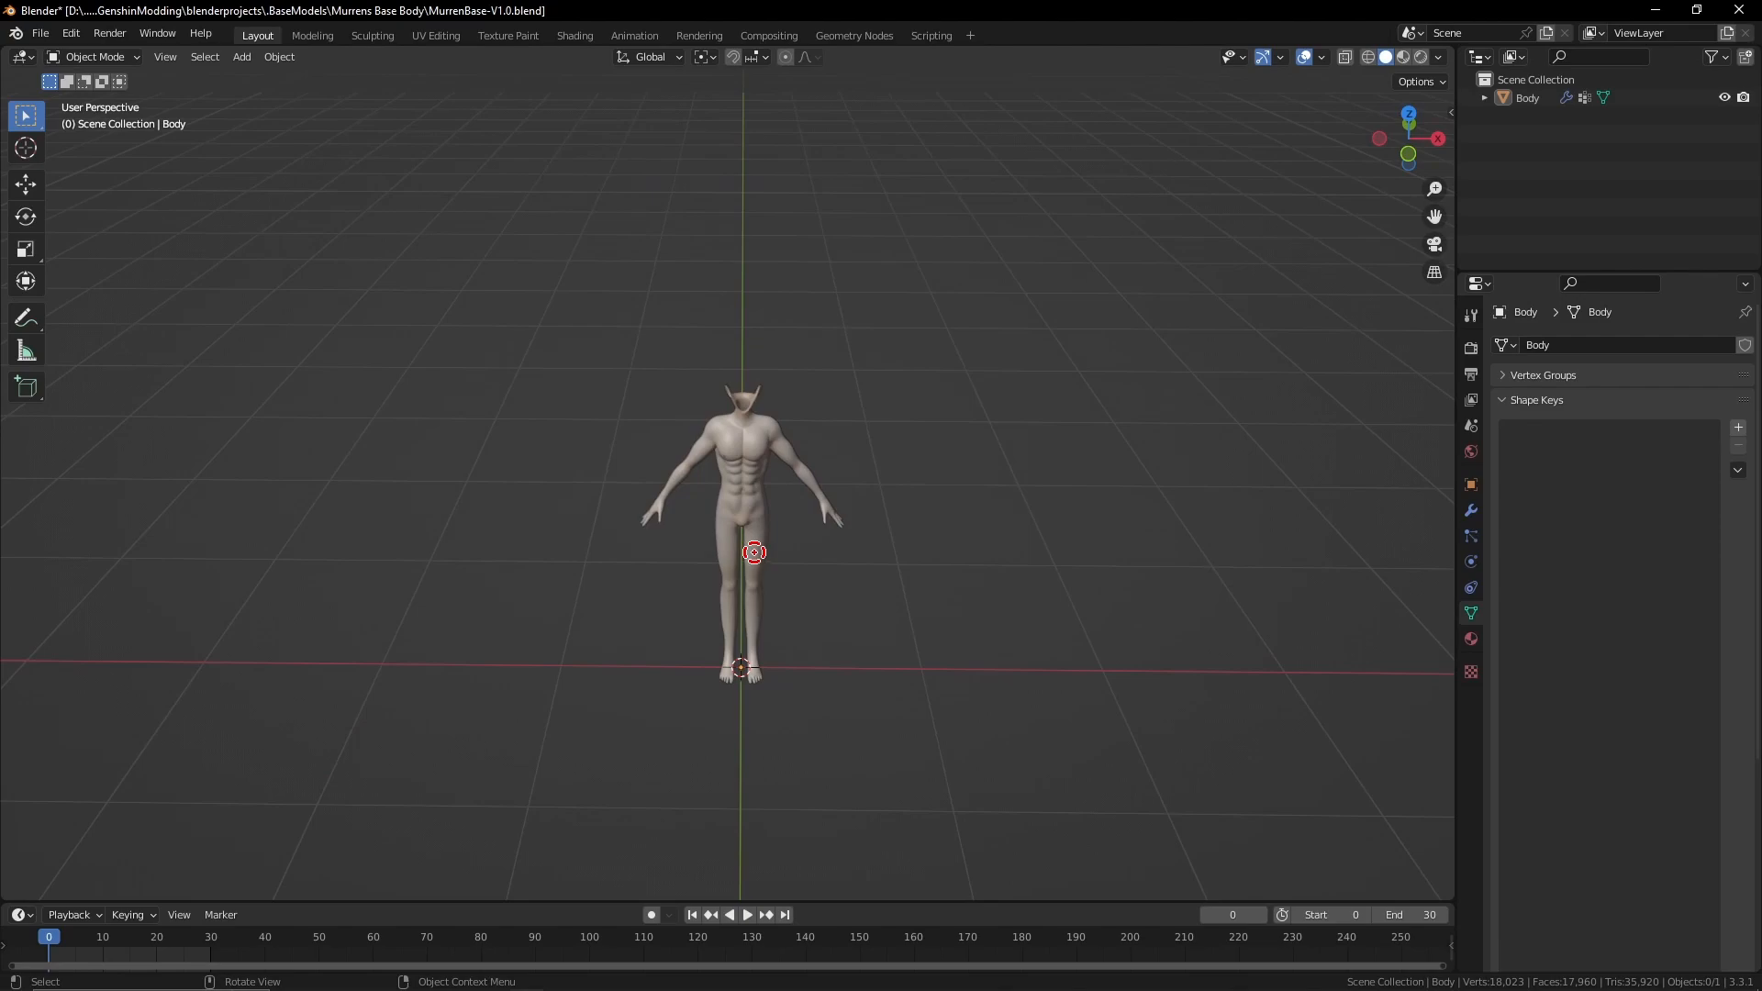
left_click(757, 435)
left_click(280, 56)
left_click(1298, 523)
scroll(789, 532, "up", 4)
middle_click_drag(789, 531, 810, 617)
scroll(806, 597, "up", 4)
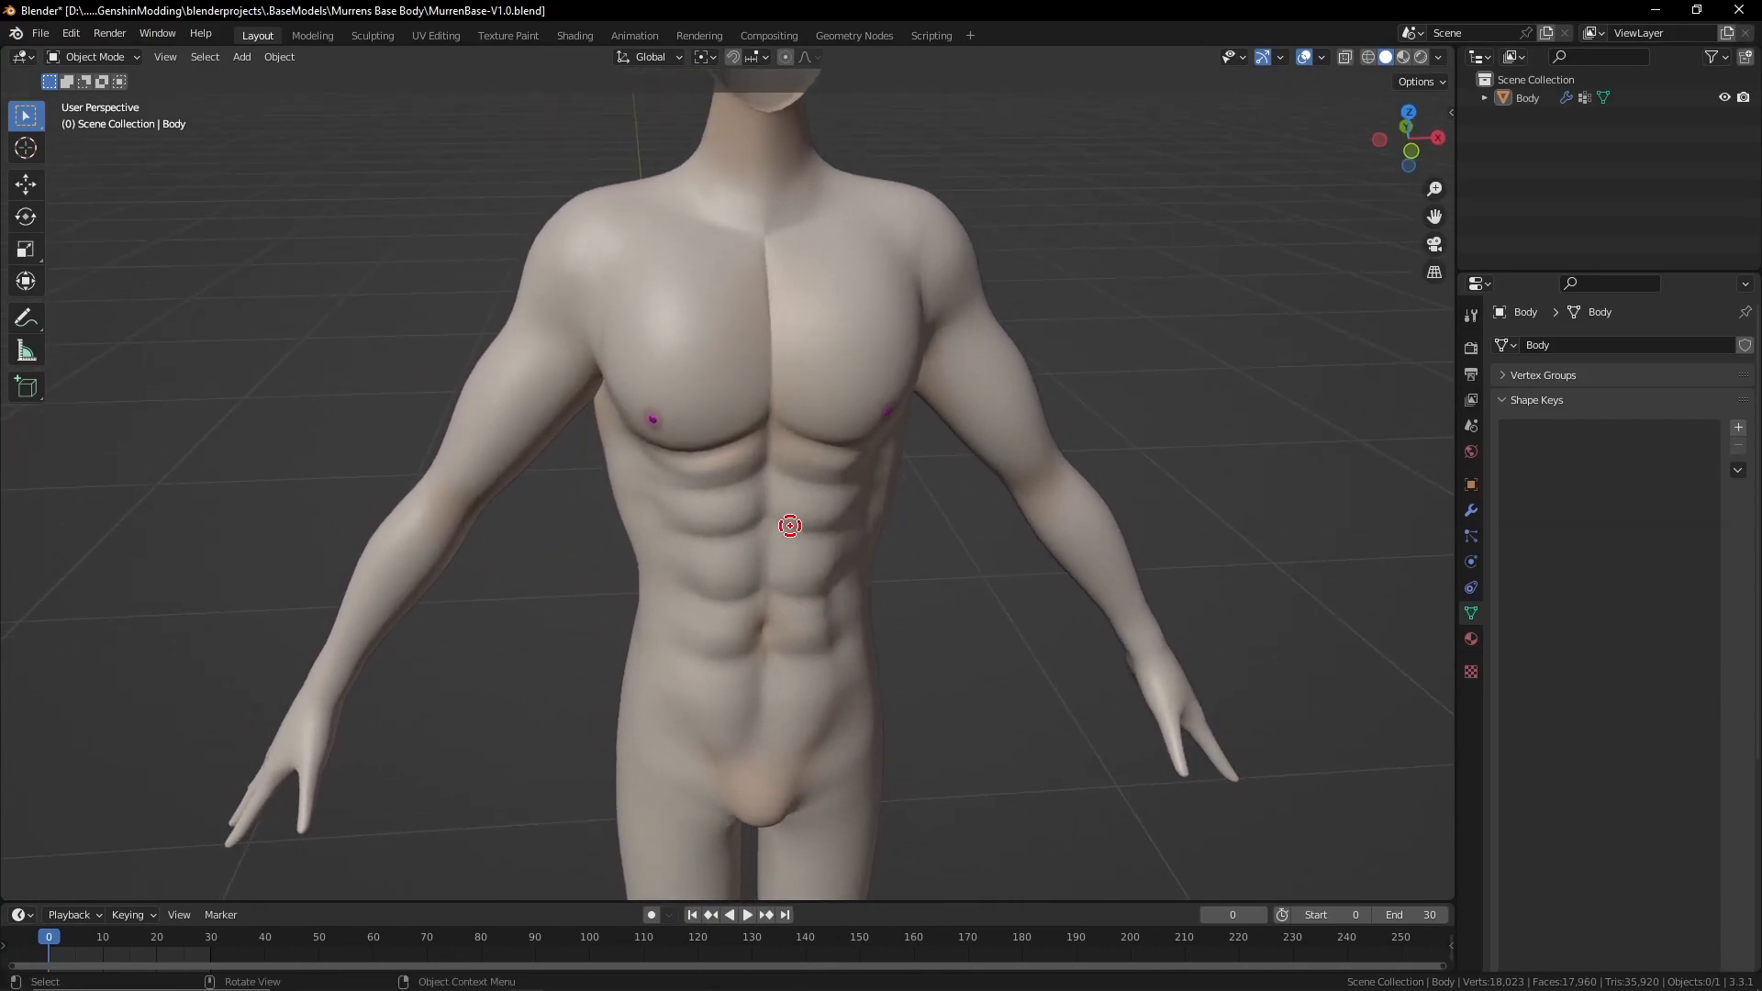
scroll(790, 526, "down", 6)
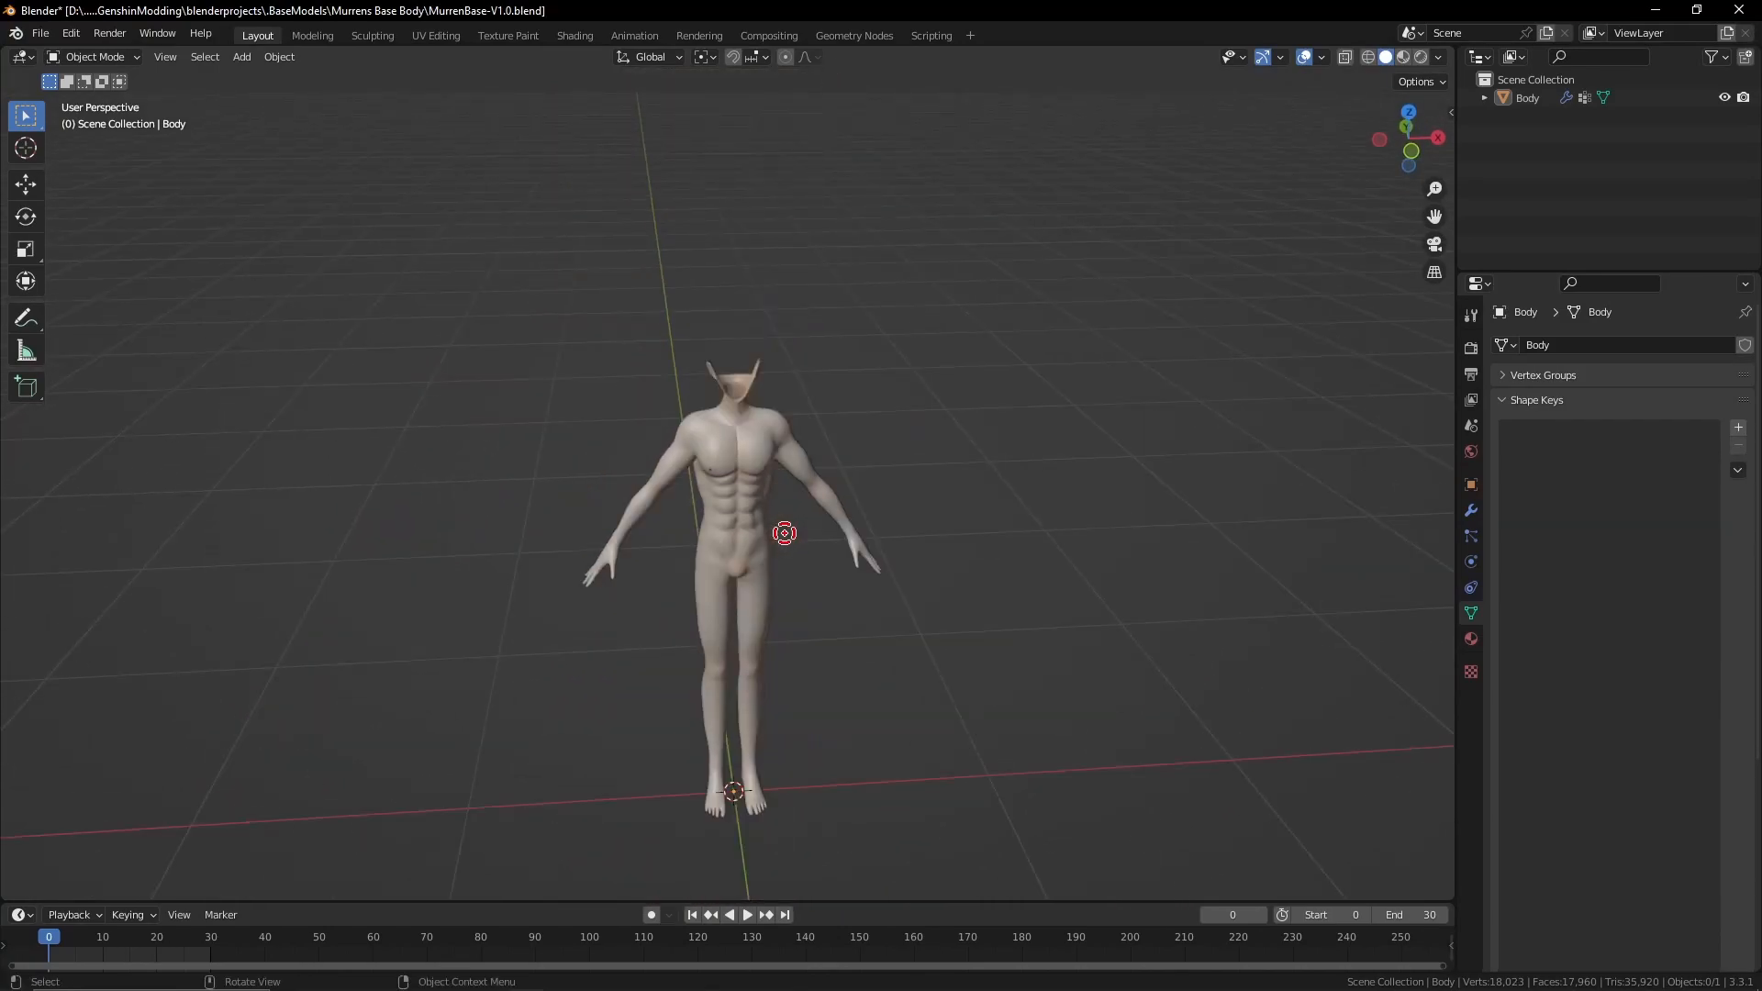
middle_click_drag(745, 589, 732, 561, "shift")
middle_click_drag(731, 560, 797, 576)
scroll(732, 555, "up", 2)
scroll(787, 578, "down", 1)
middle_click_drag(816, 635, 767, 670, "shift")
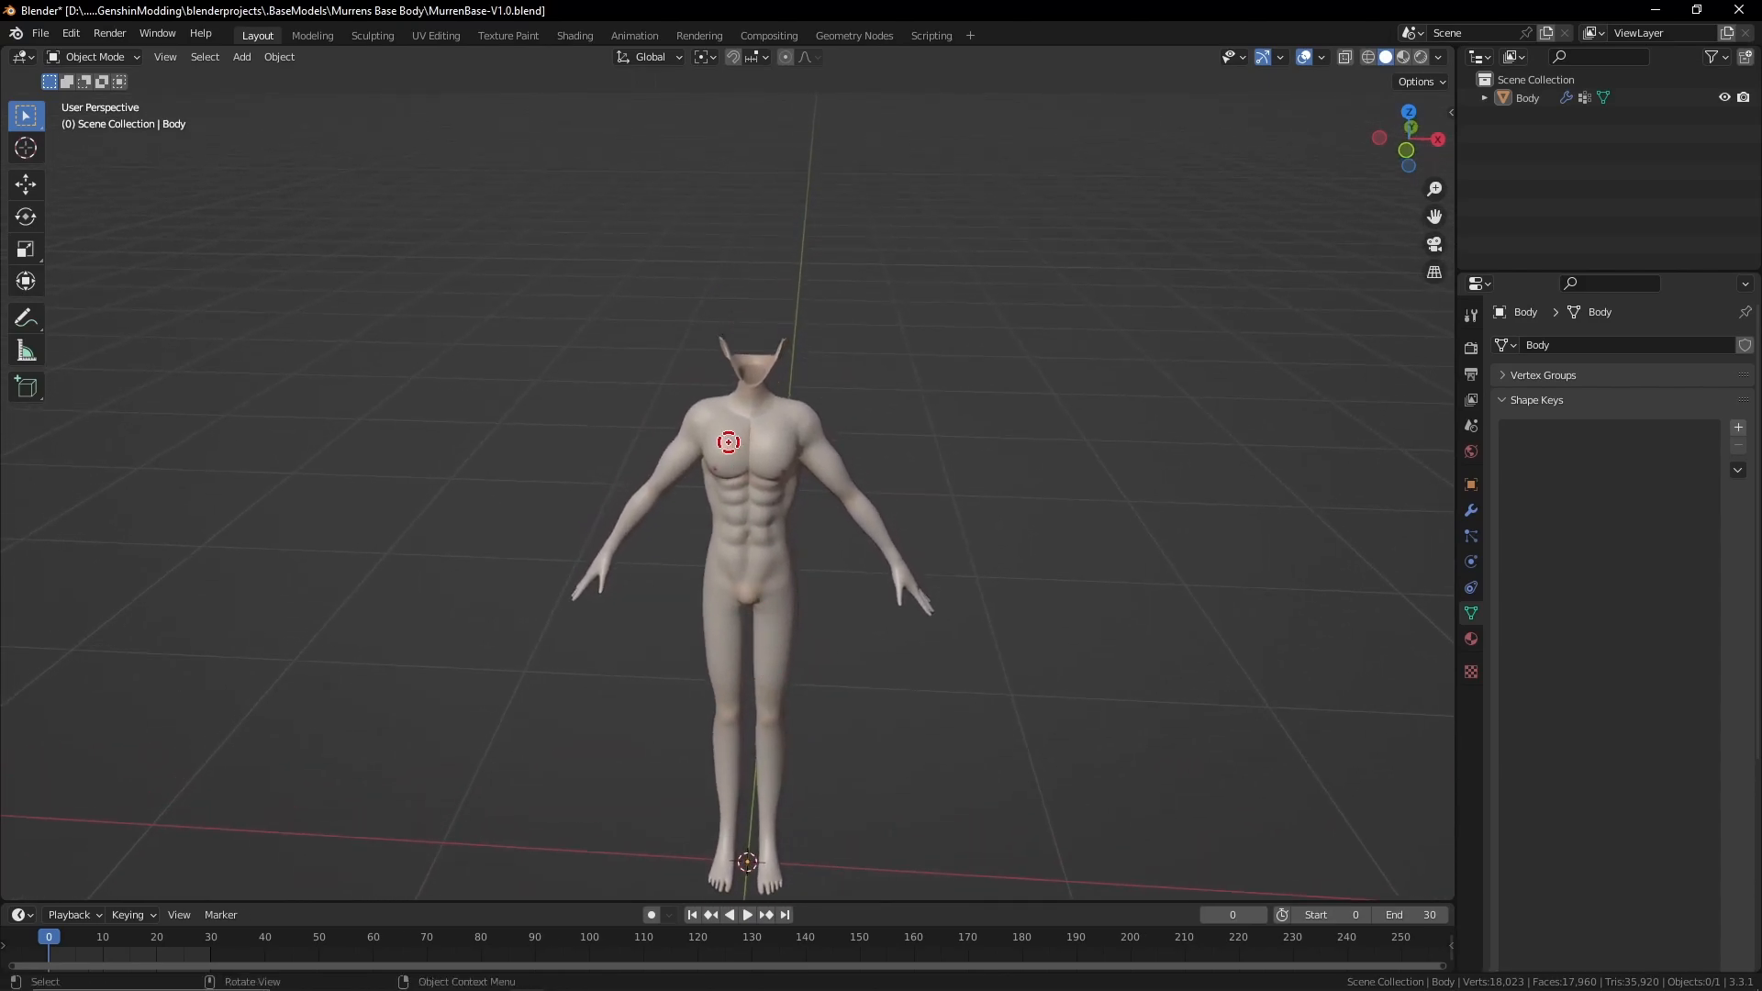
scroll(735, 590, "up", 4)
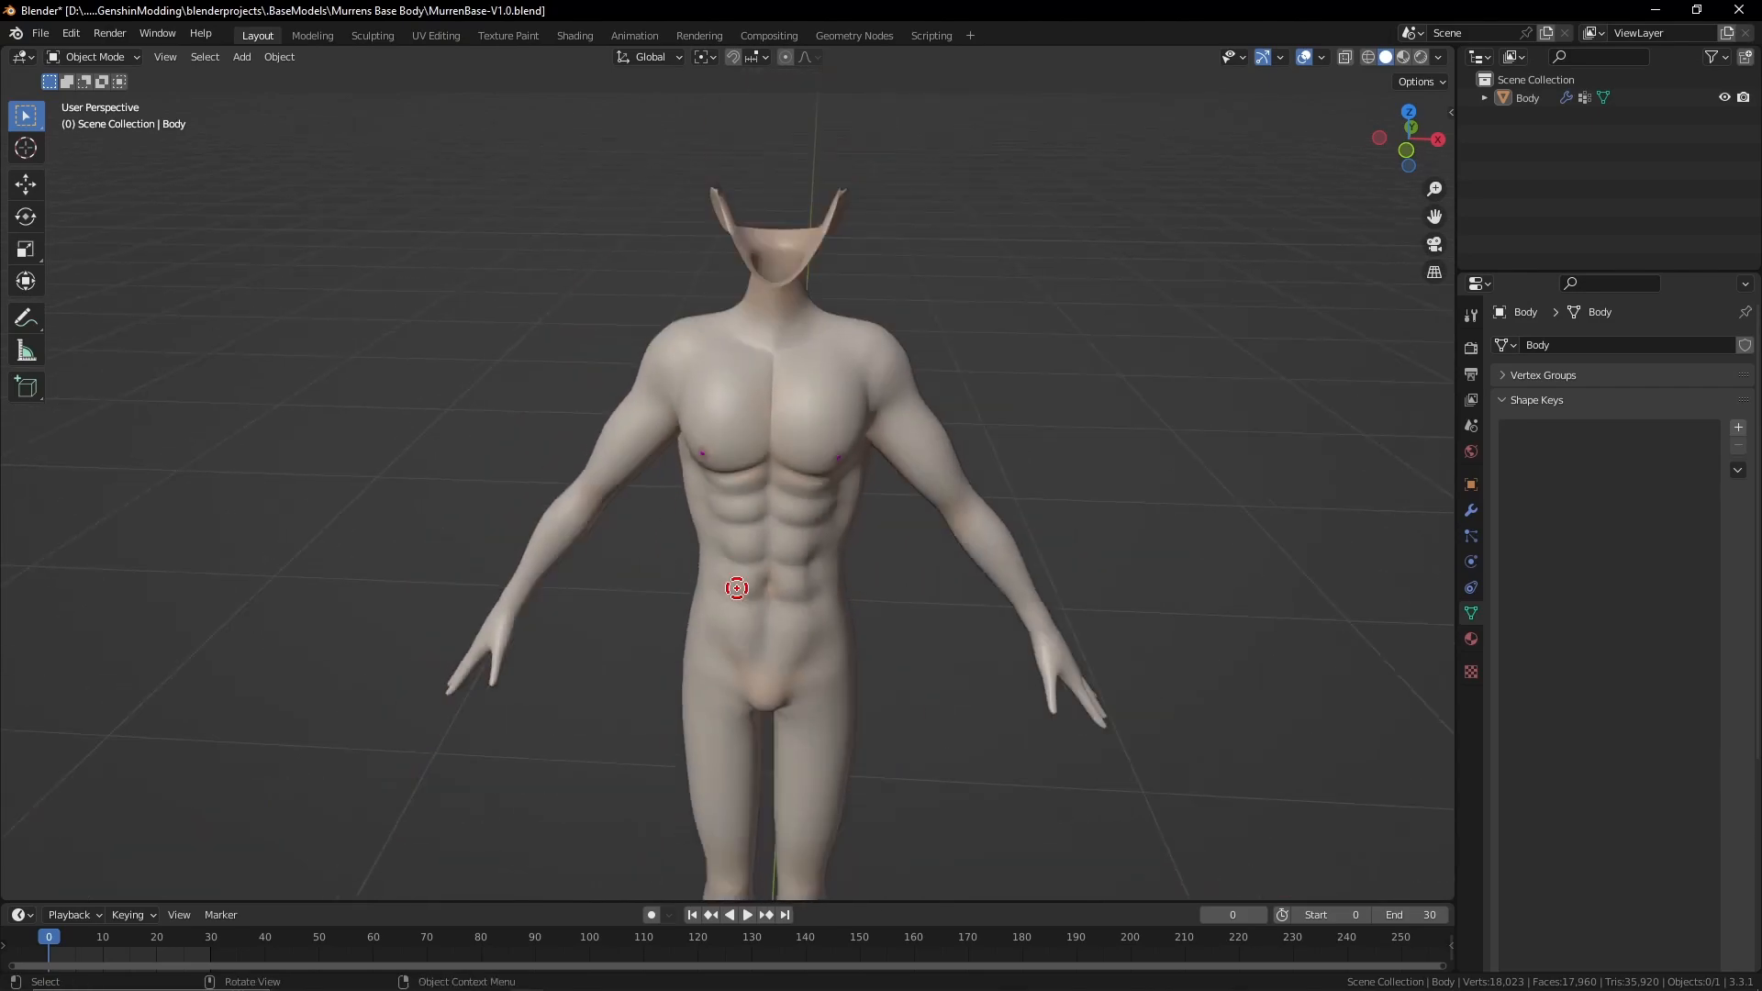
Open the body in the Modeling workspace and select its linked leg geometry, delimited by UVs
left_click(737, 587)
left_click(312, 35)
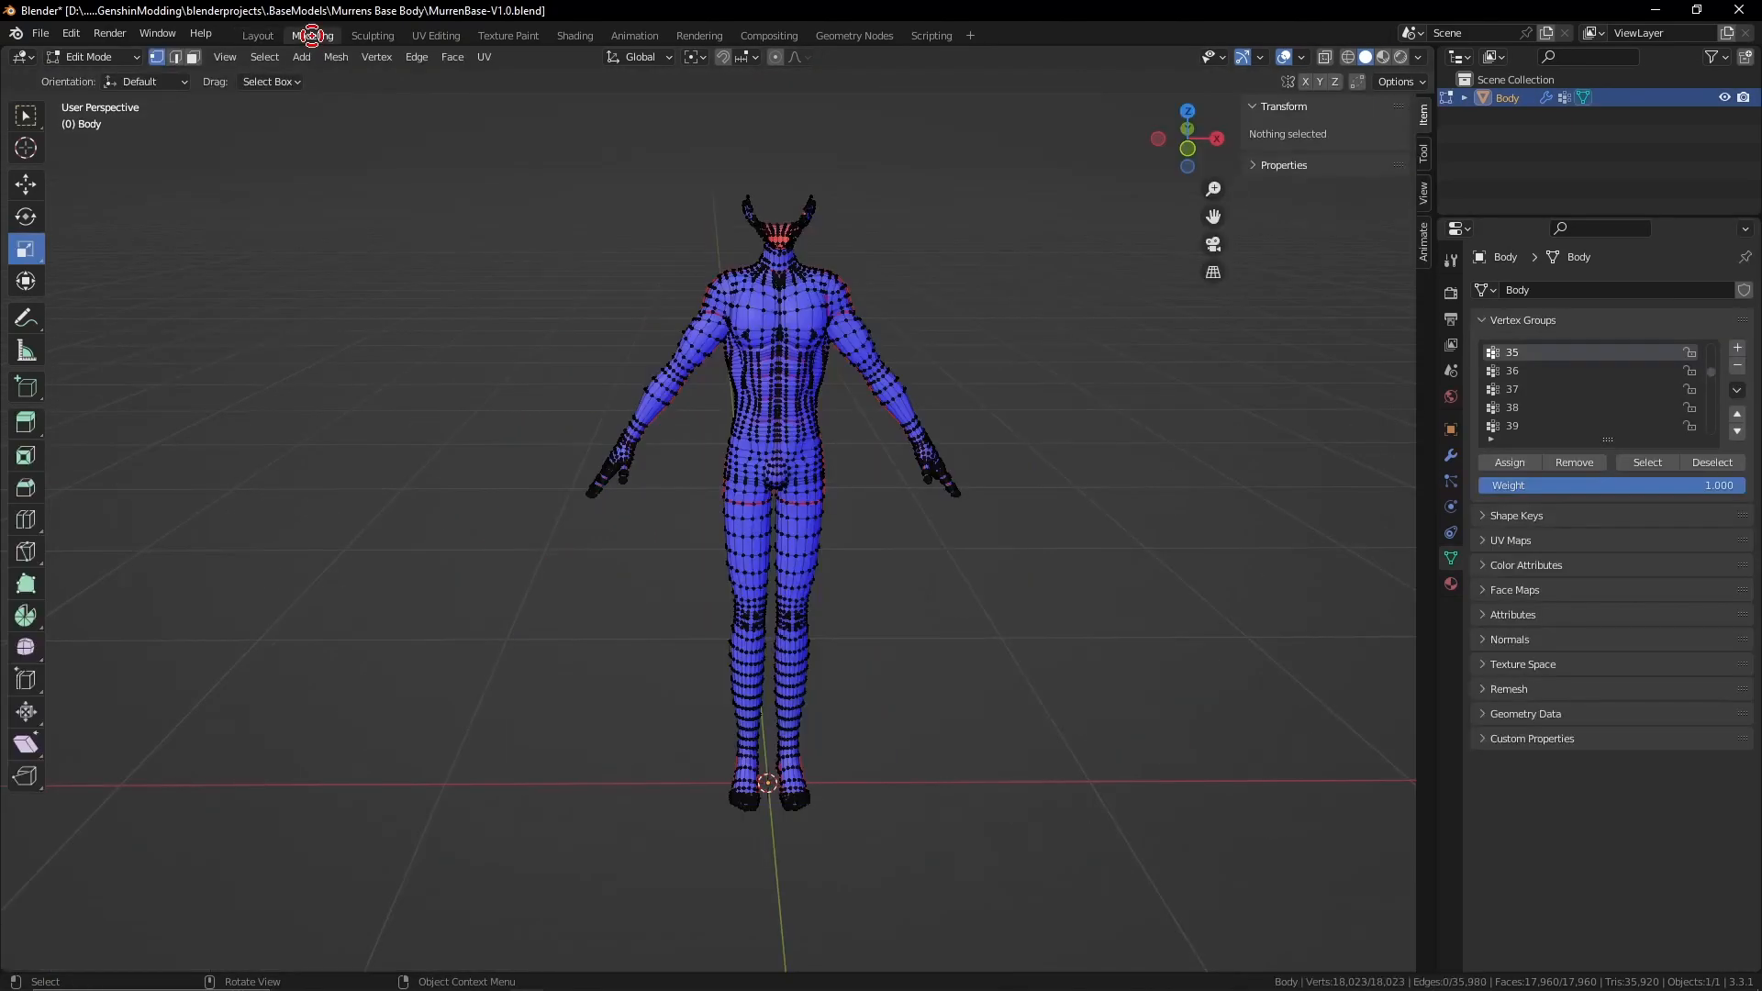
scroll(929, 532, "up", 5)
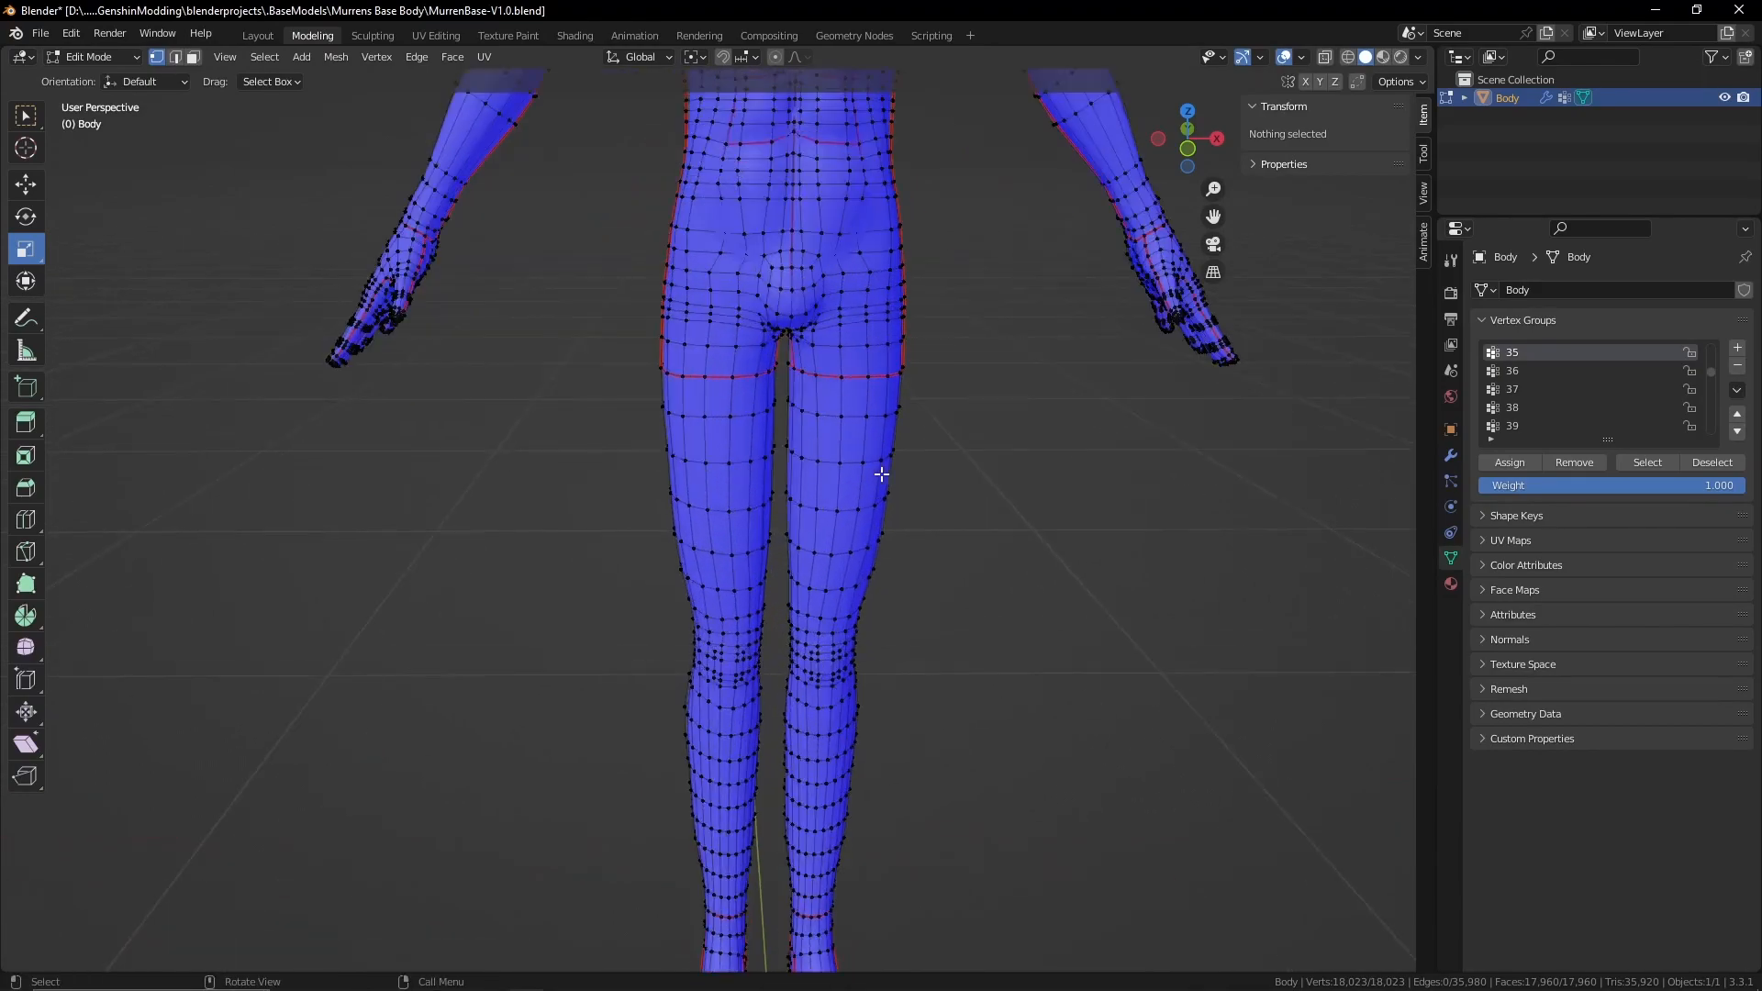
middle_click_drag(1103, 653, 1091, 578, "shift")
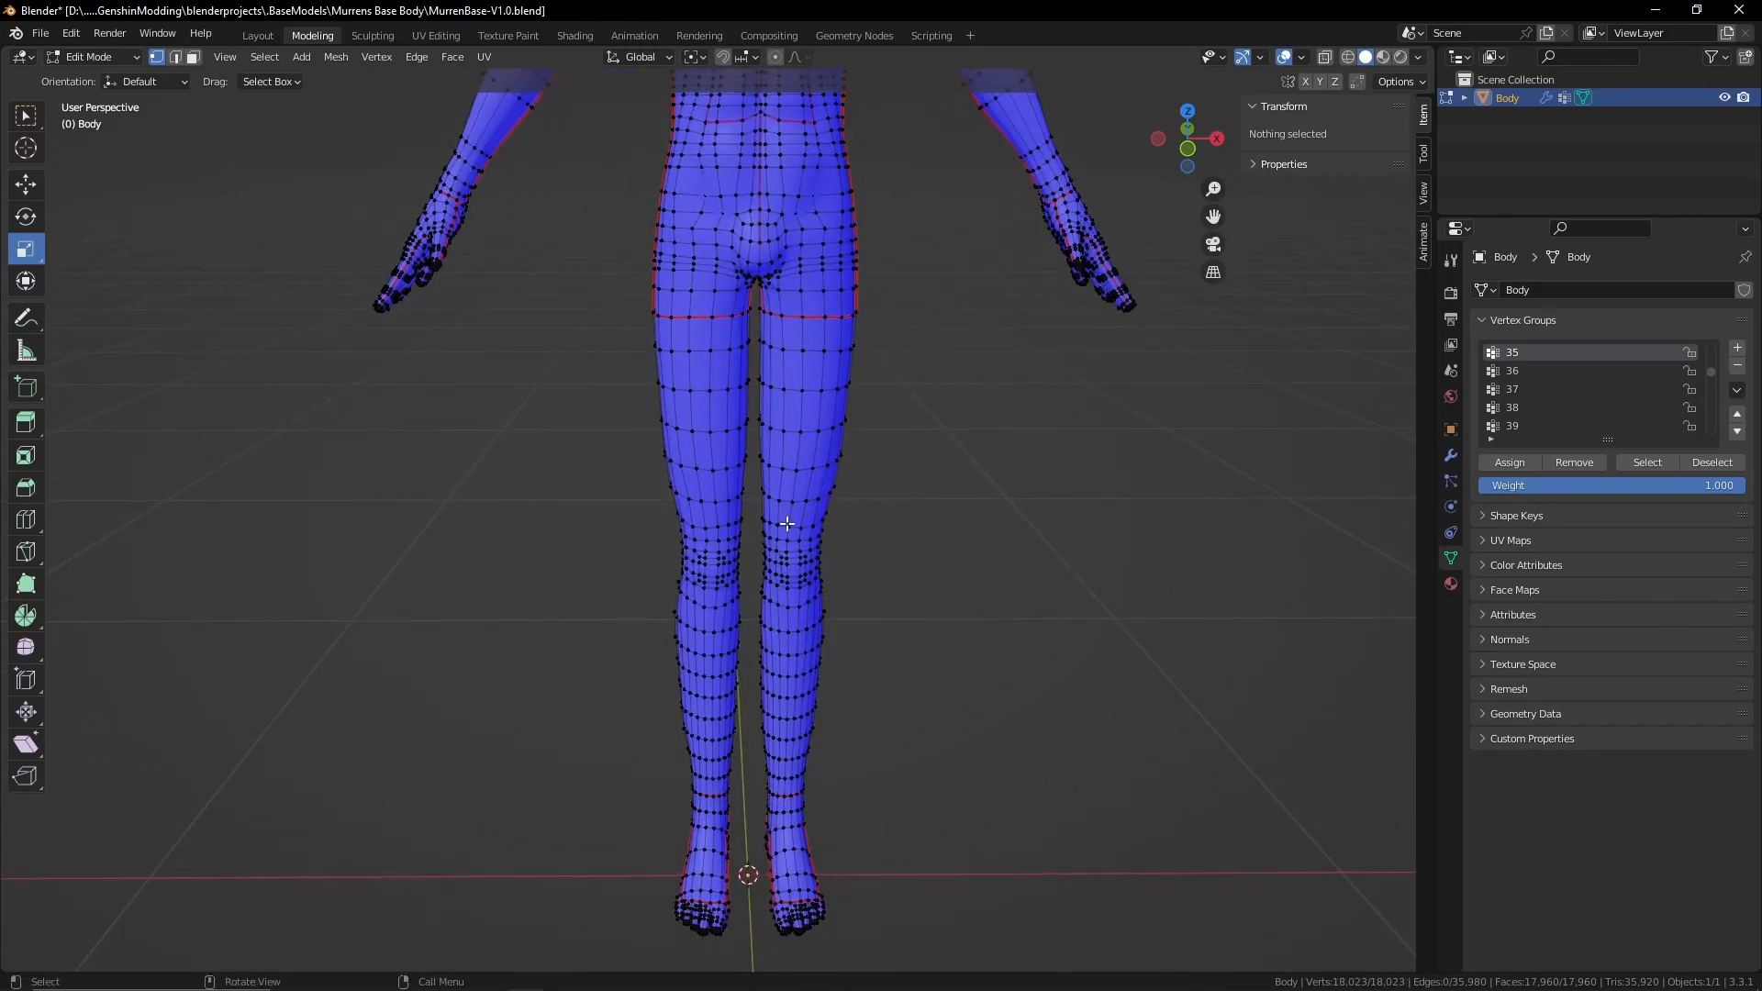
key("l")
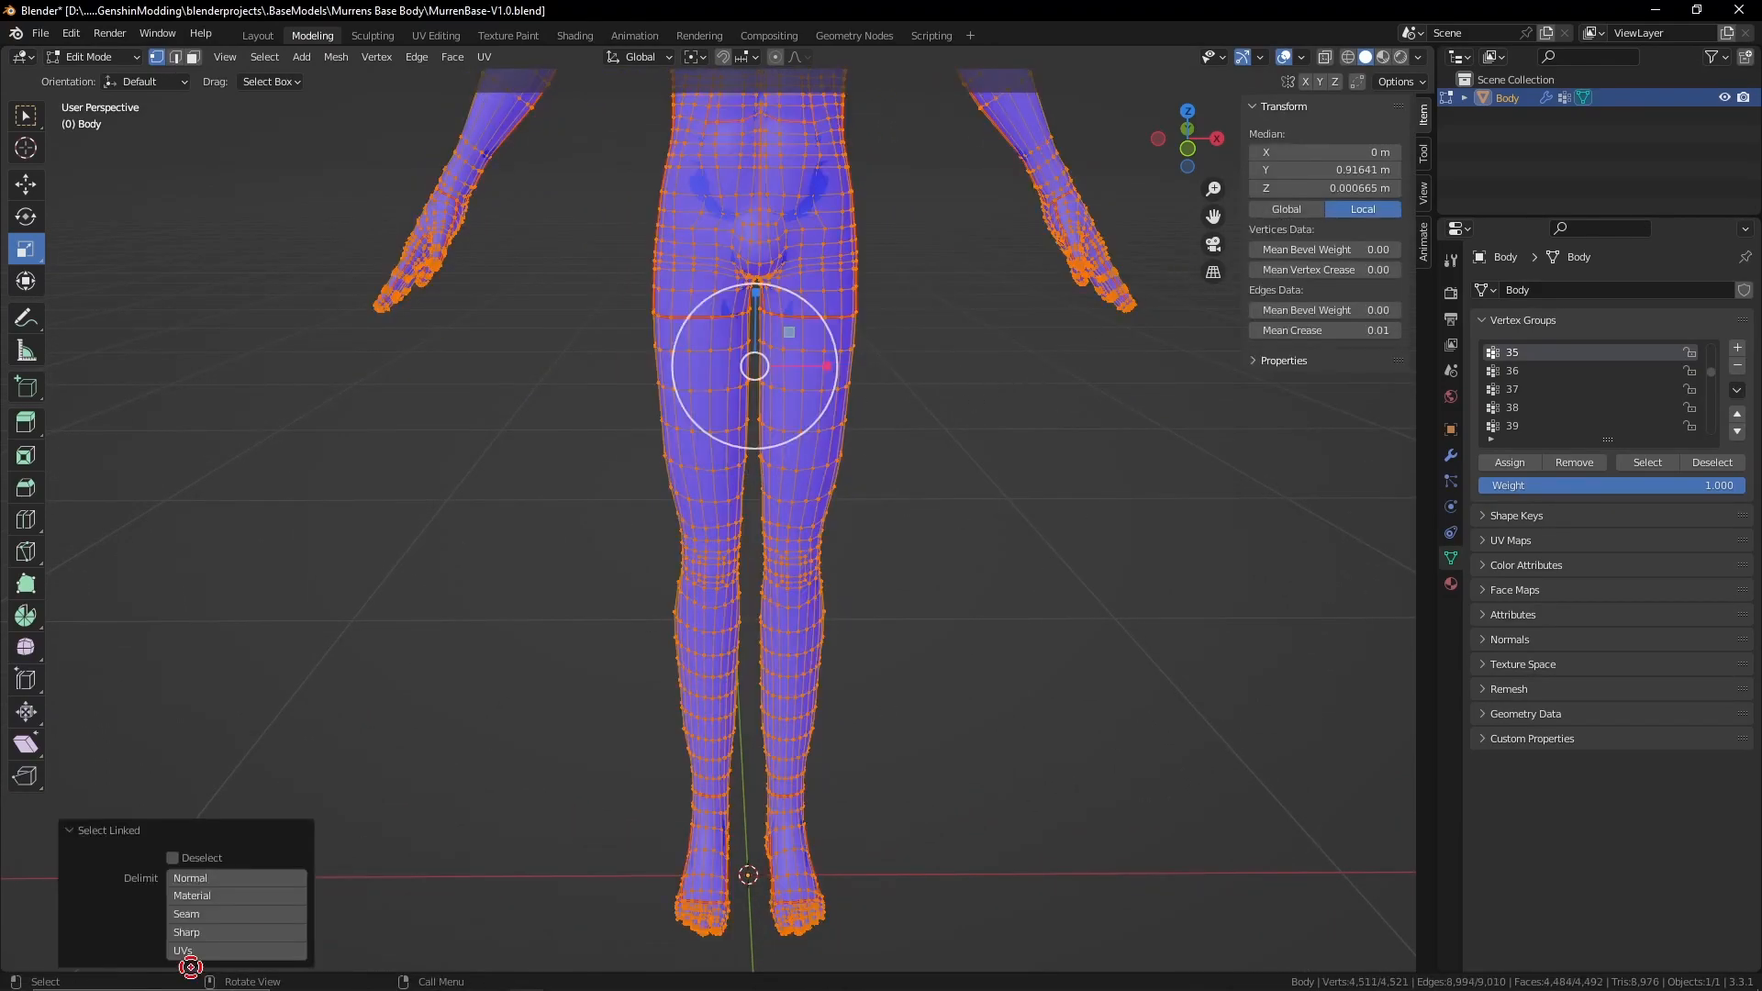
left_click(202, 950)
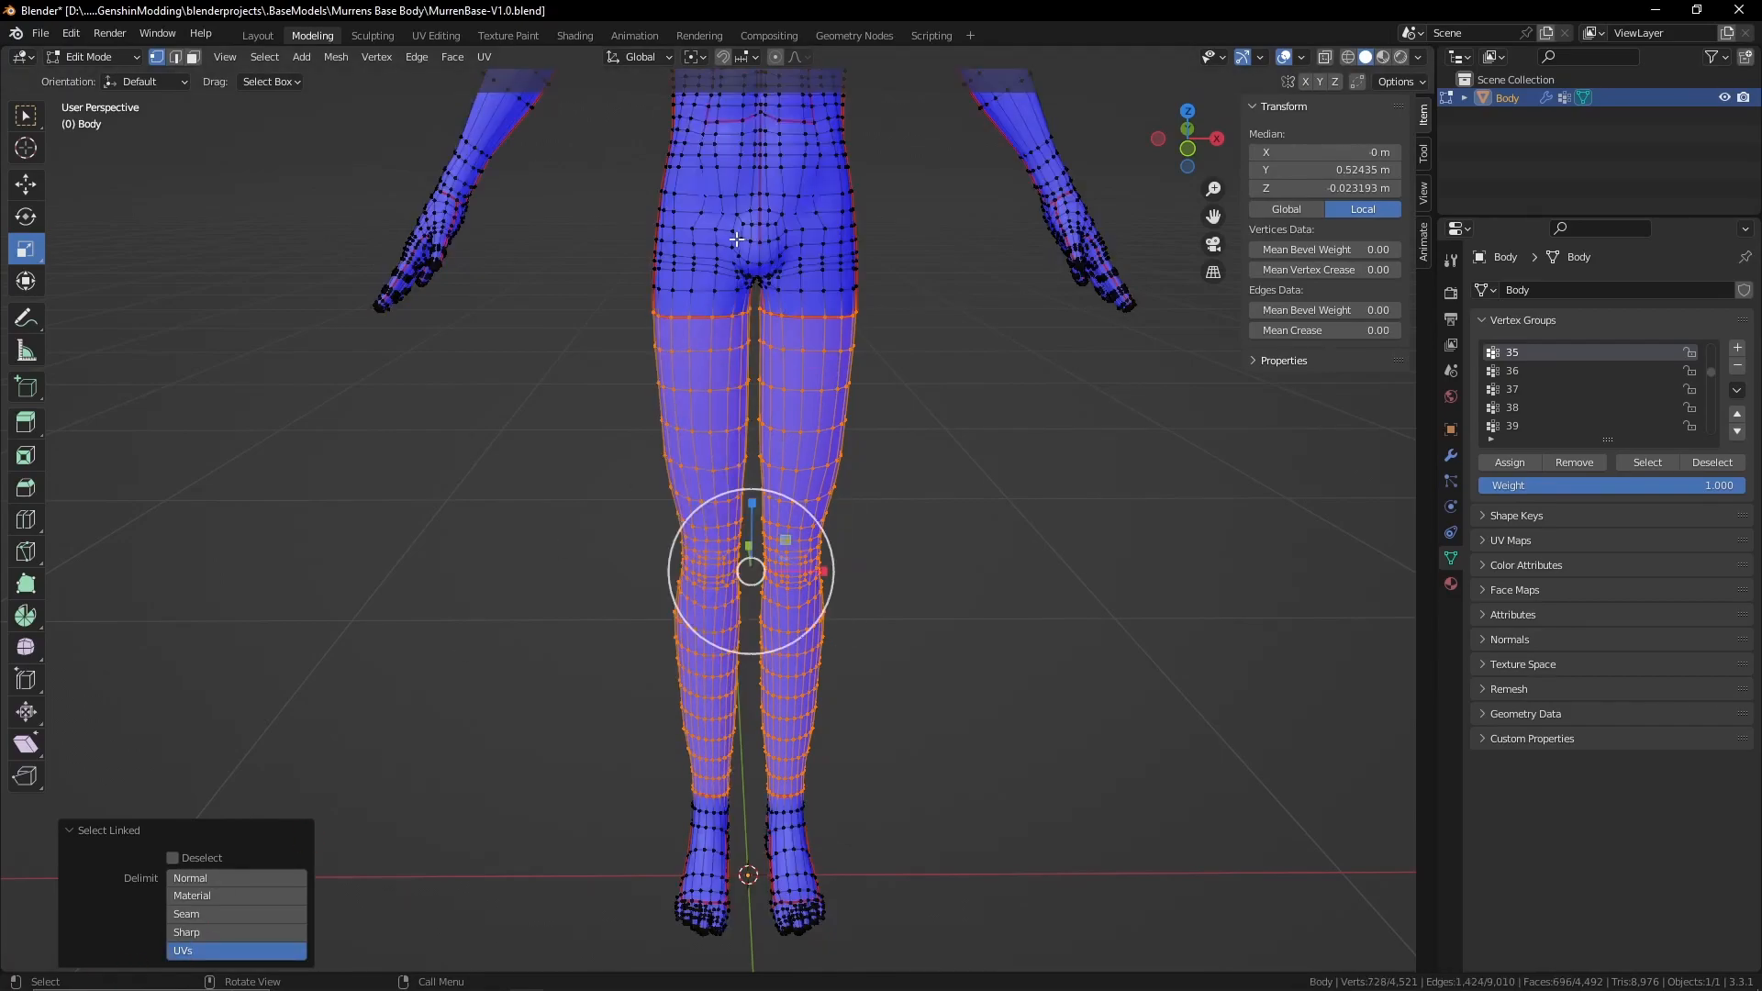
Extend the linked selection to the front and back torso islands, including the hips
key("l")
scroll(708, 259, "up", 1)
middle_click_drag(556, 457, 739, 571)
key("l")
middle_click_drag(740, 502, 245, 531)
scroll(253, 527, "down", 3)
middle_click_drag(353, 503, 440, 484)
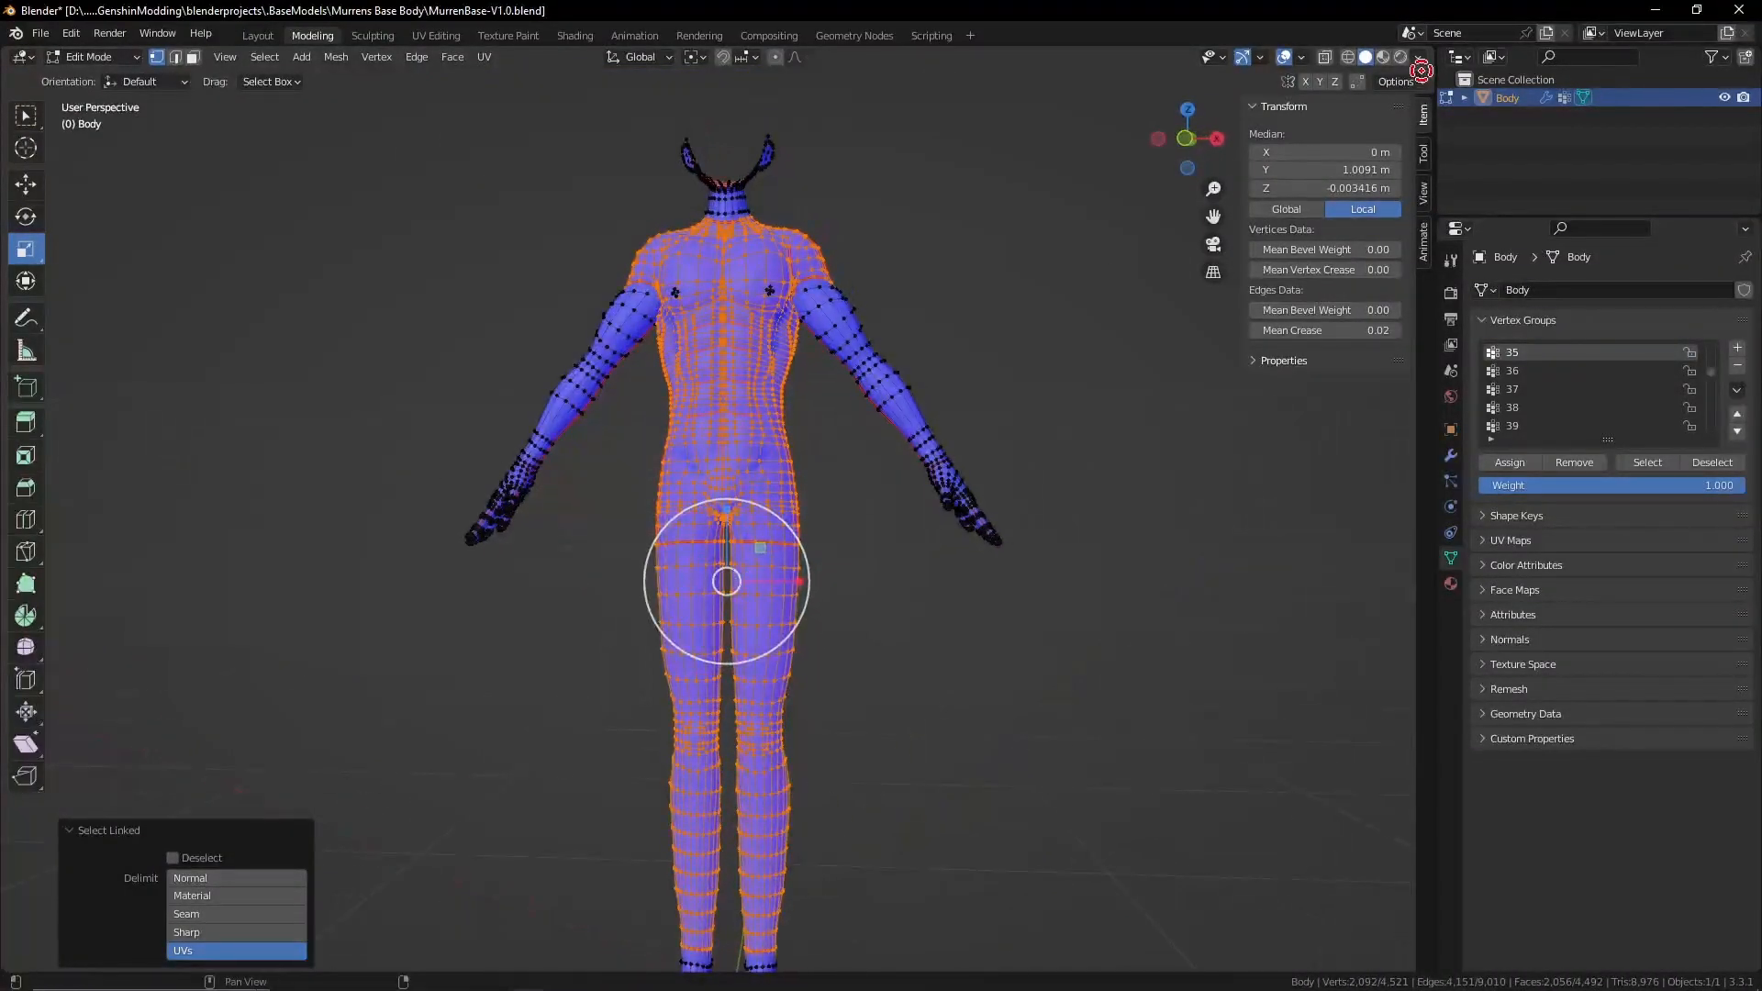
Enable X-ray, switch to the orthographic back view and deselect the upper torso, keeping only the hips and legs selected
left_click(1324, 57)
left_click(1187, 138)
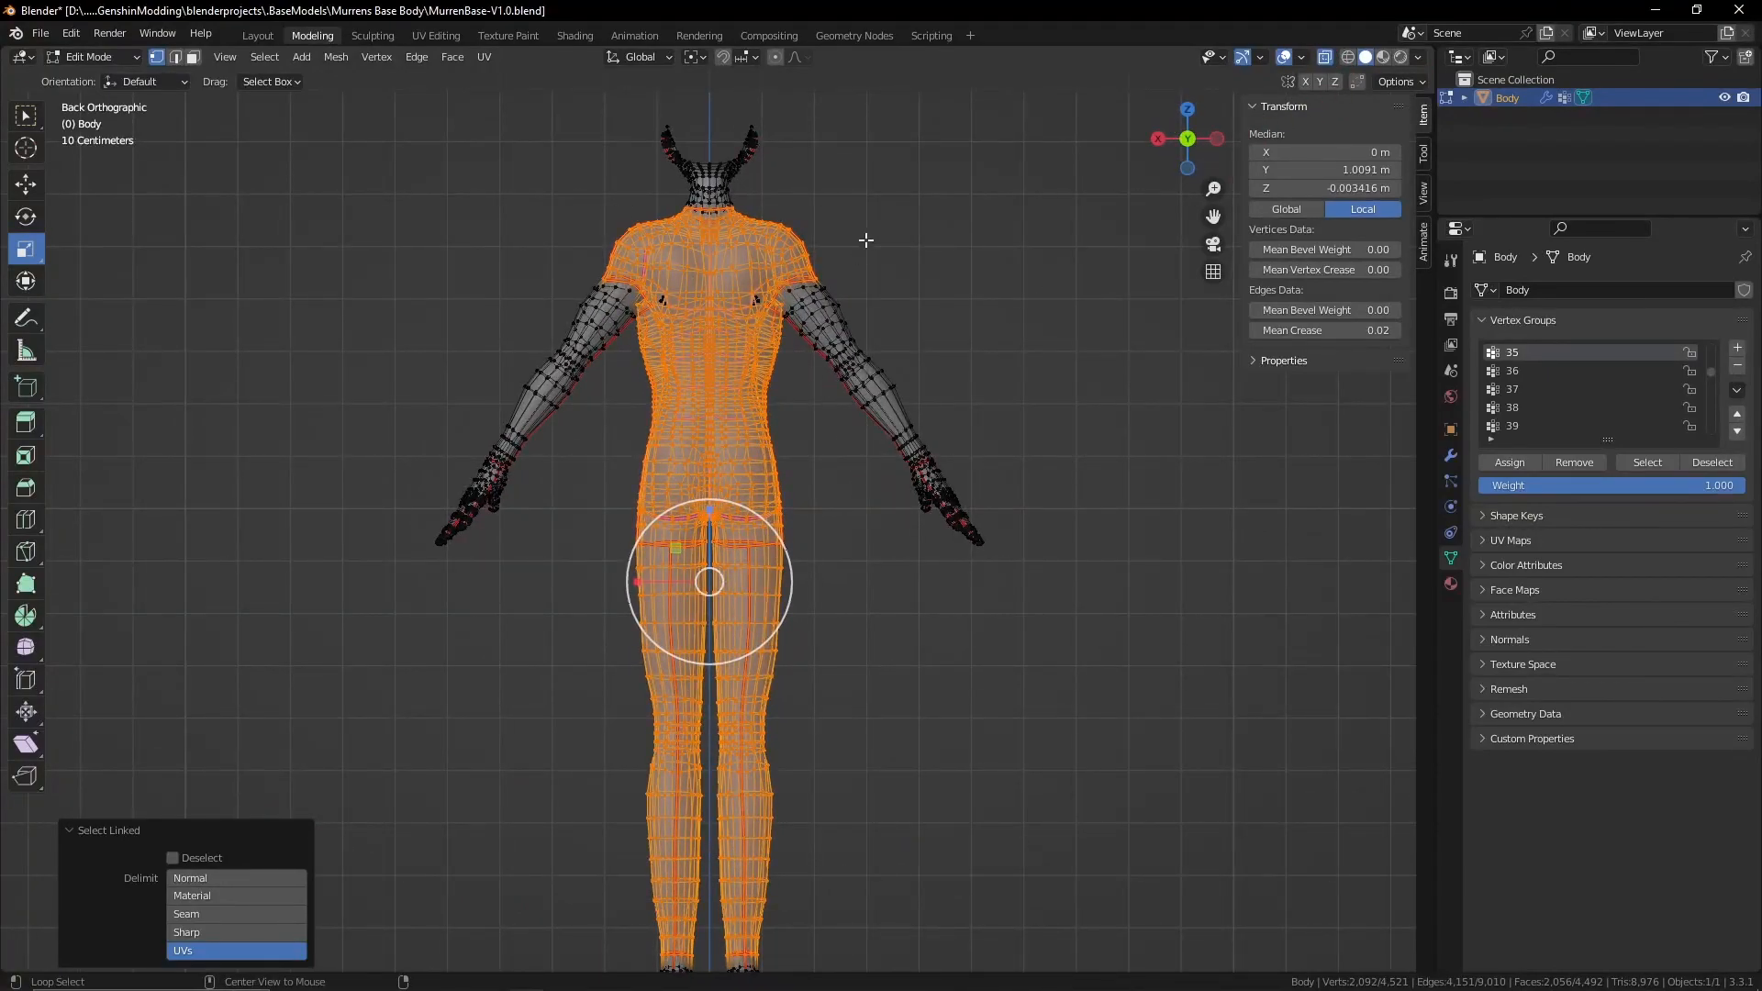
left_click_drag(912, 174, 523, 449)
middle_click_drag(523, 449, 590, 480)
scroll(548, 445, "up", 4)
scroll(590, 482, "down", 6)
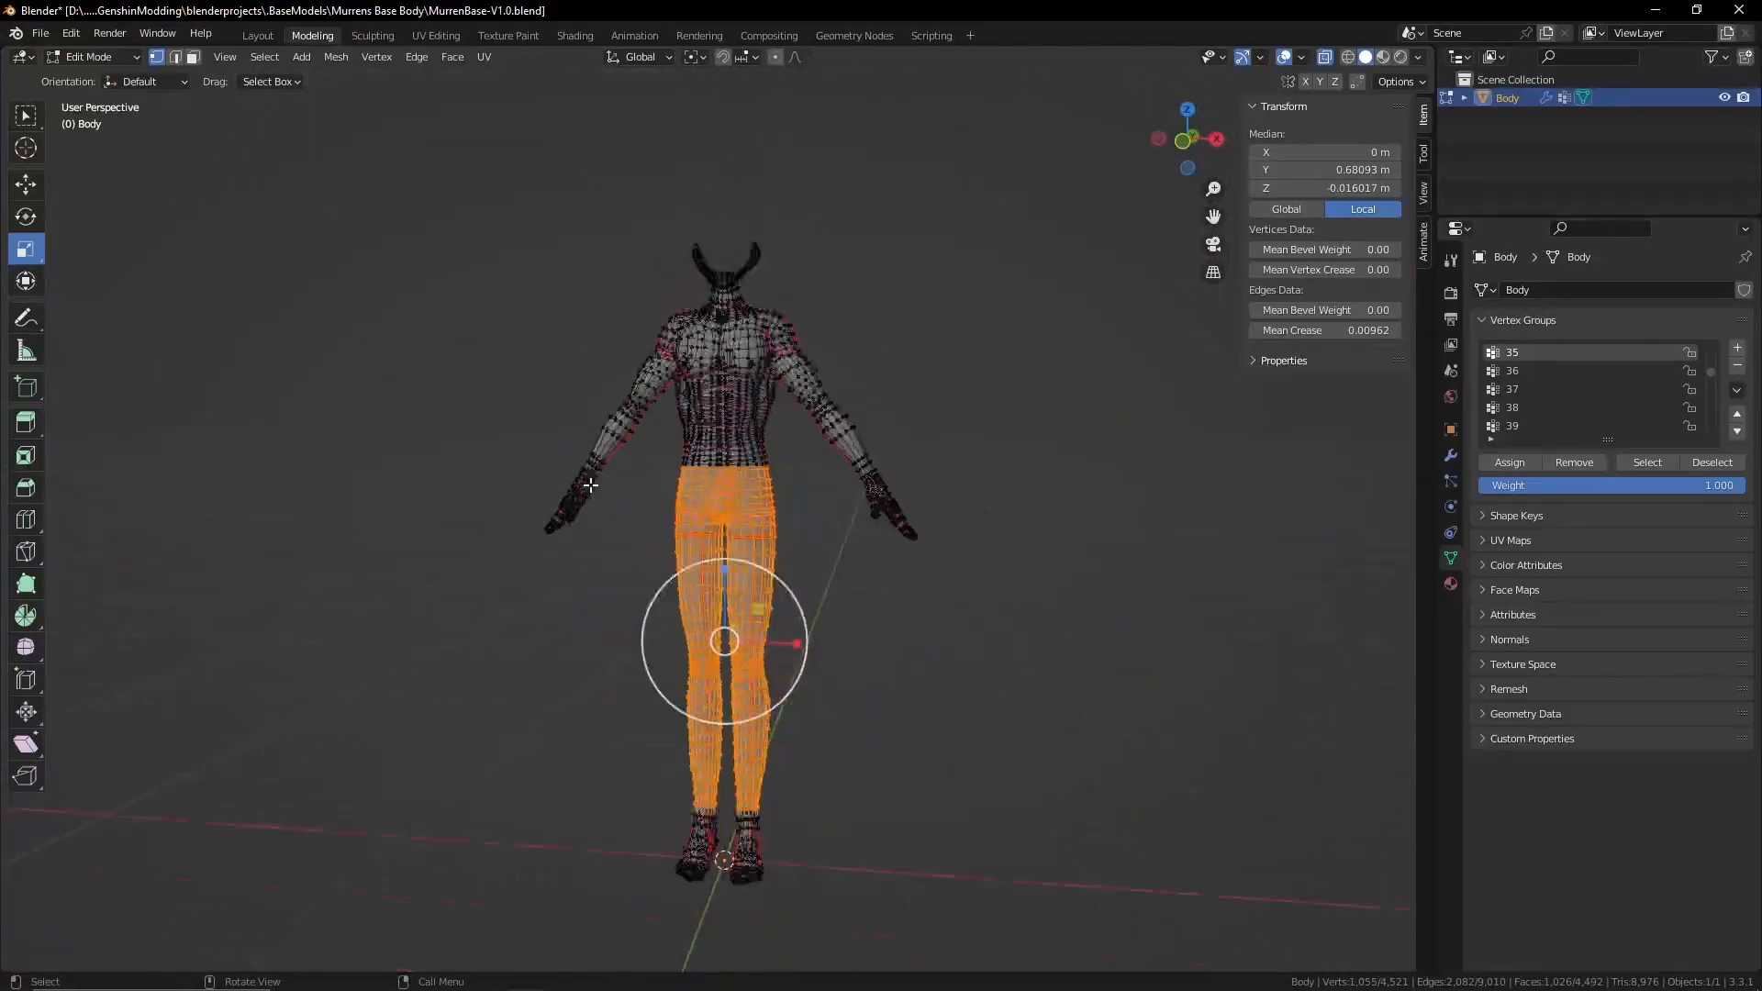
Duplicate the selected hips and legs in place and separate the copy into its own object
key("shift+d")
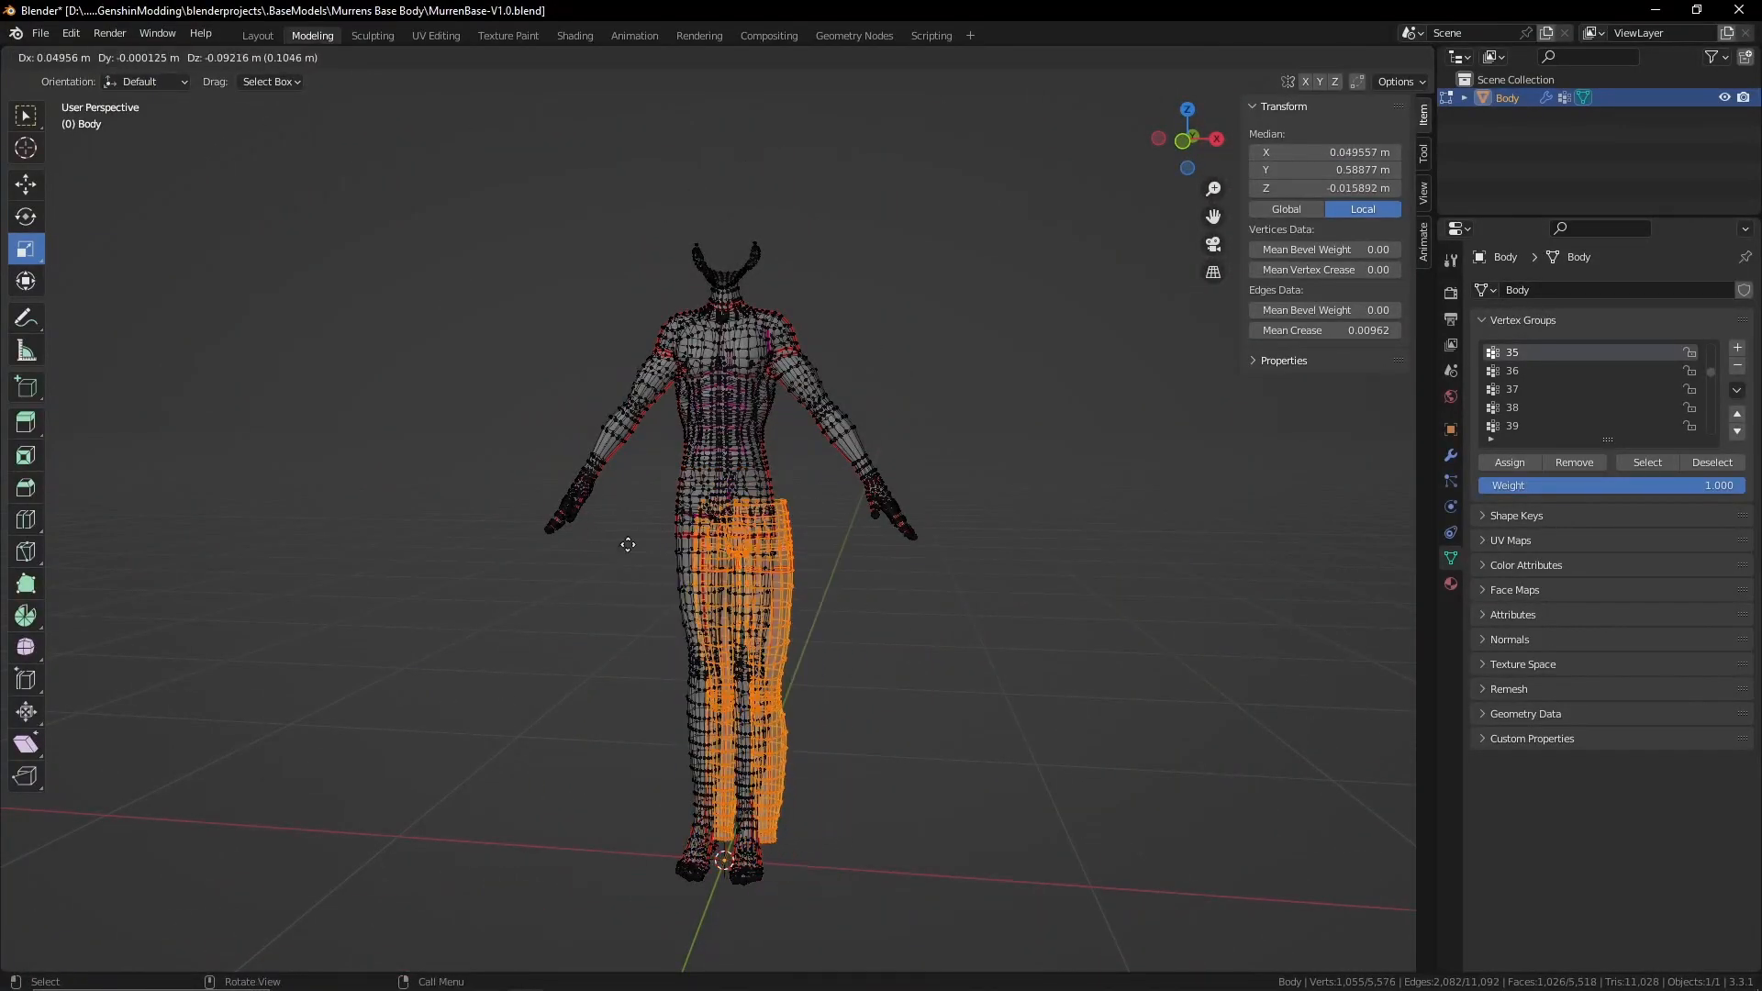
right_click(1043, 460)
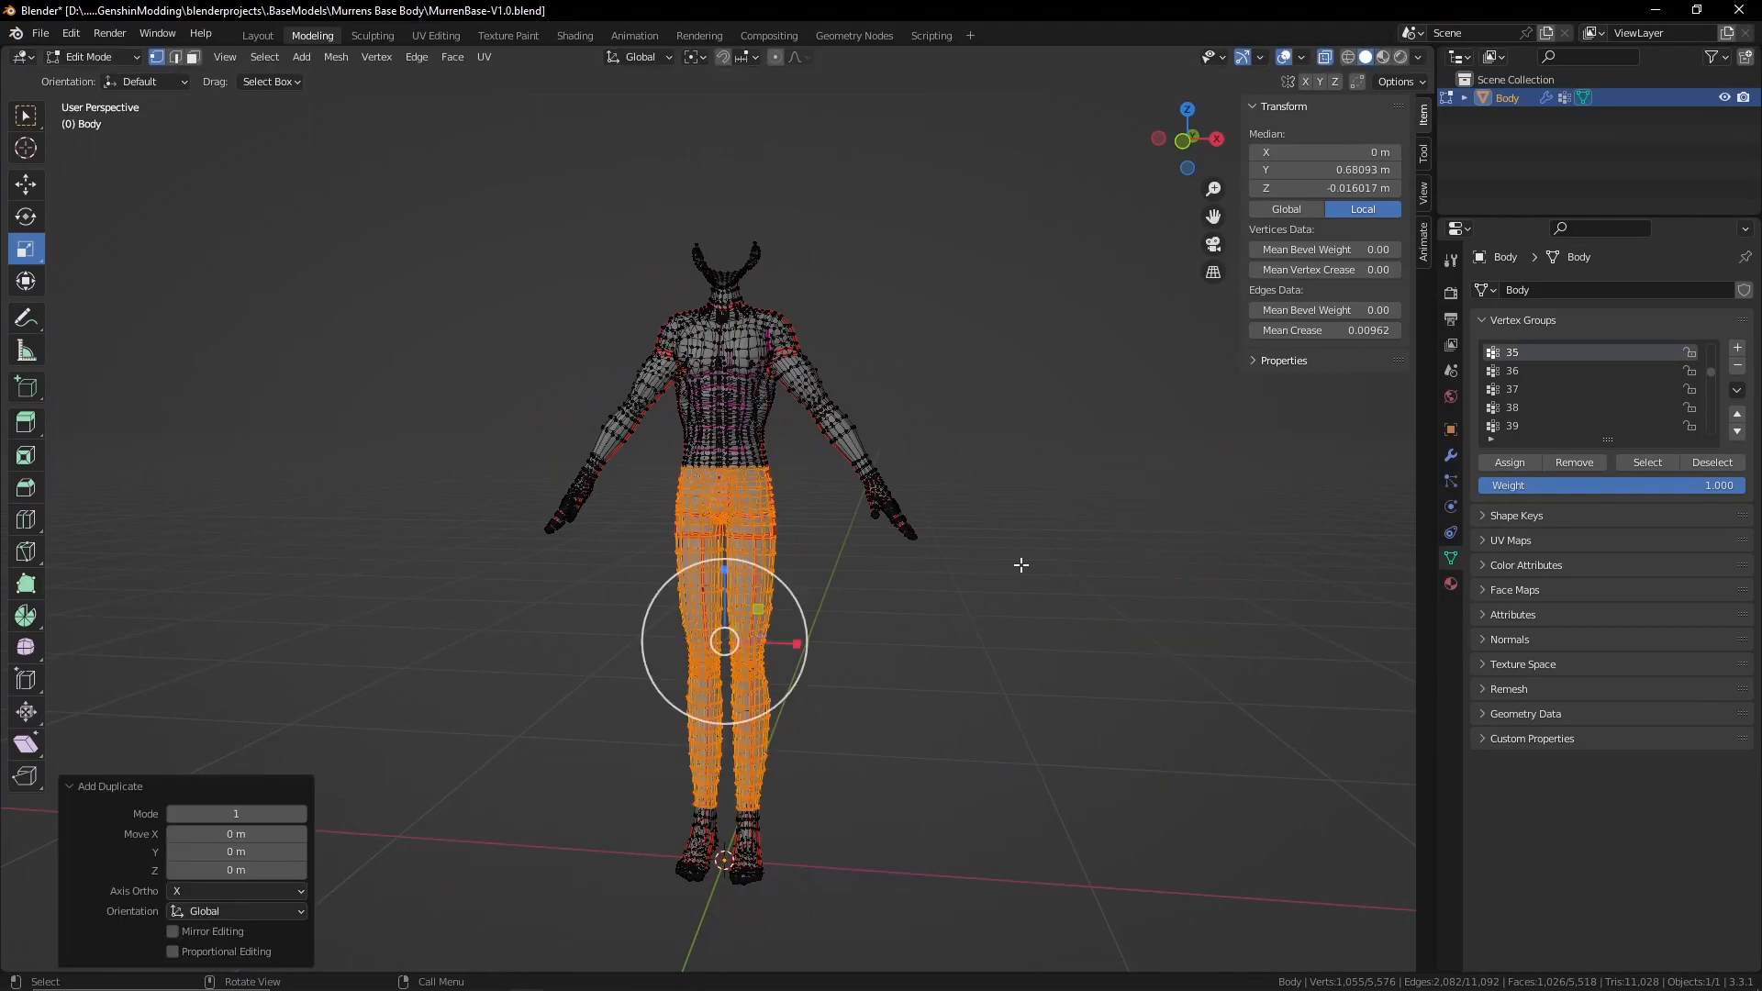
key("p")
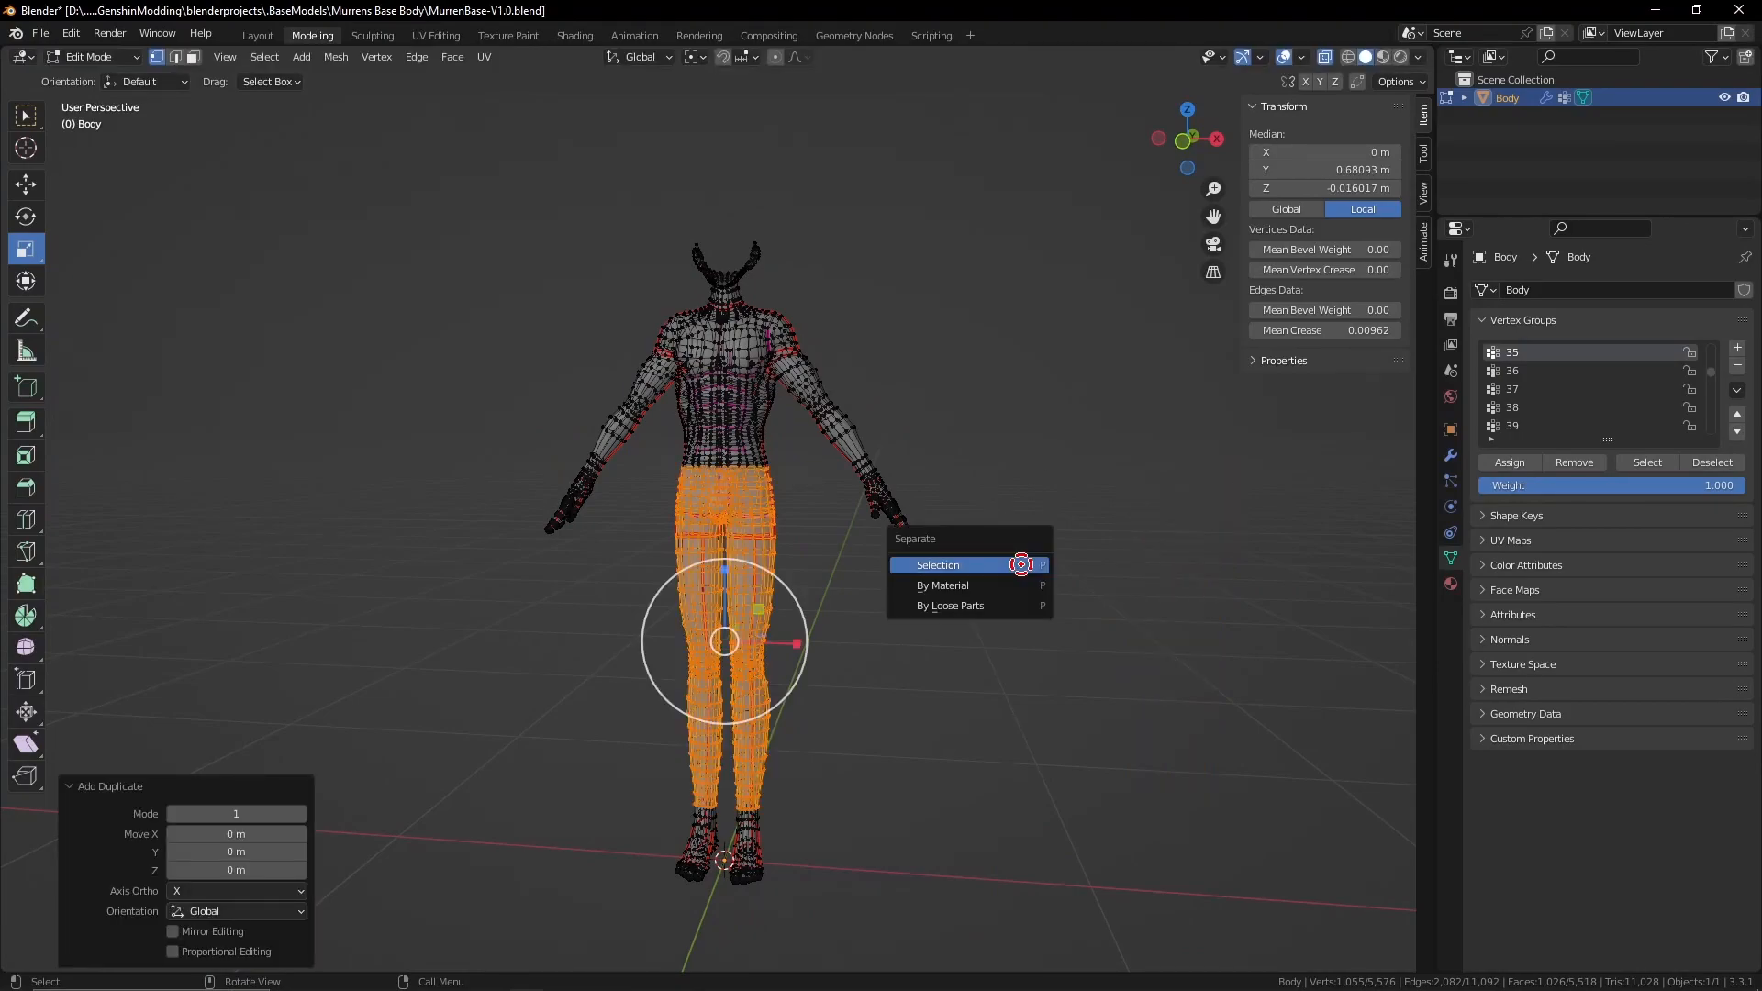
left_click(1021, 565)
Hide the Body object in the Layout workspace and rename the separated Body.001 object to Pants
left_click(270, 36)
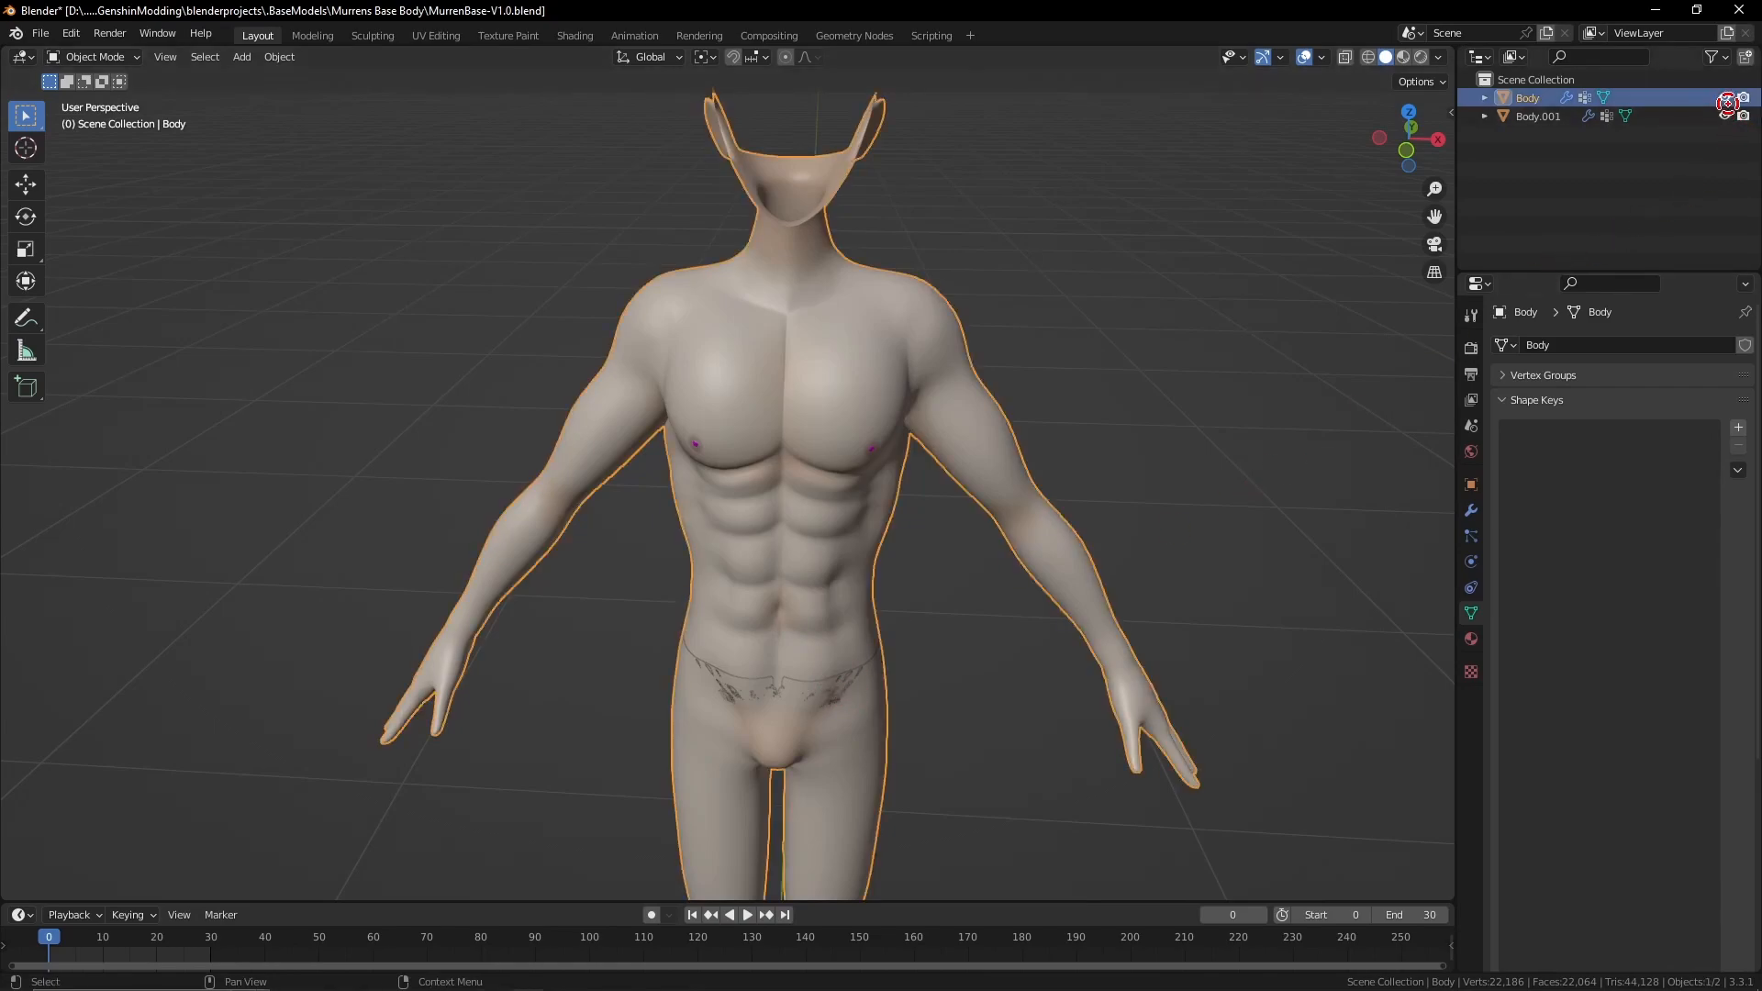
key("h")
left_click(1534, 117)
double_click(1549, 116)
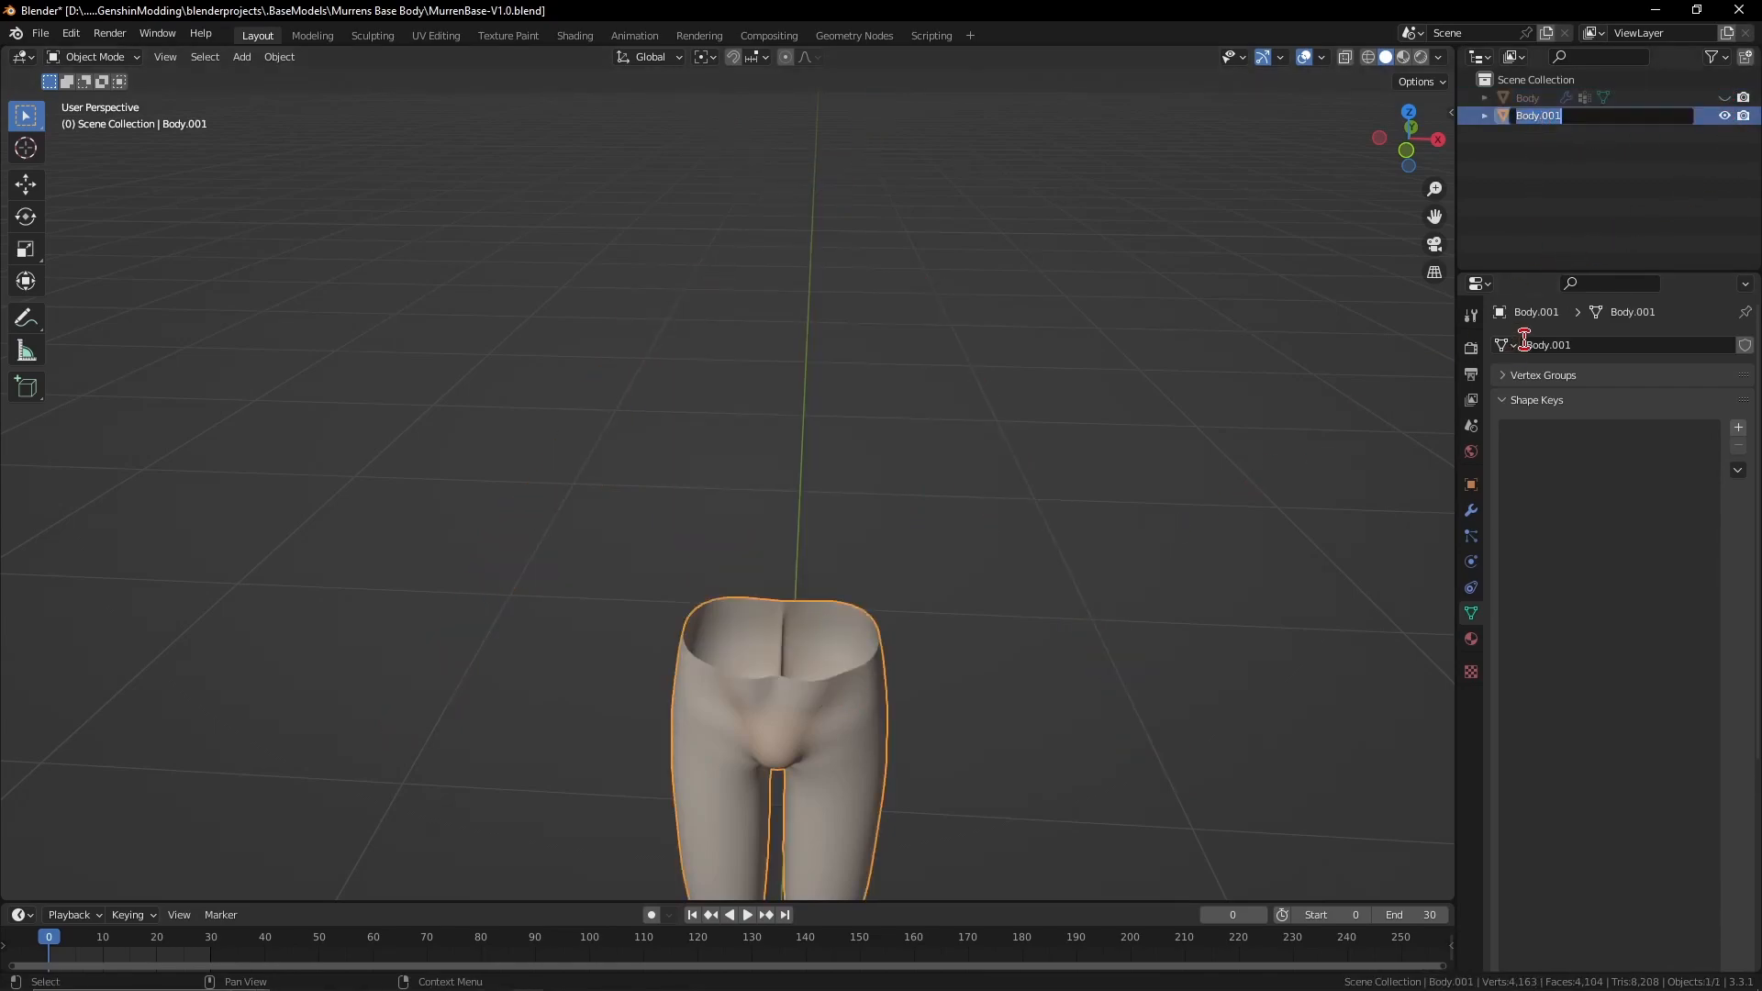
type("Pants")
key("Return")
scroll(1054, 547, "down", 2)
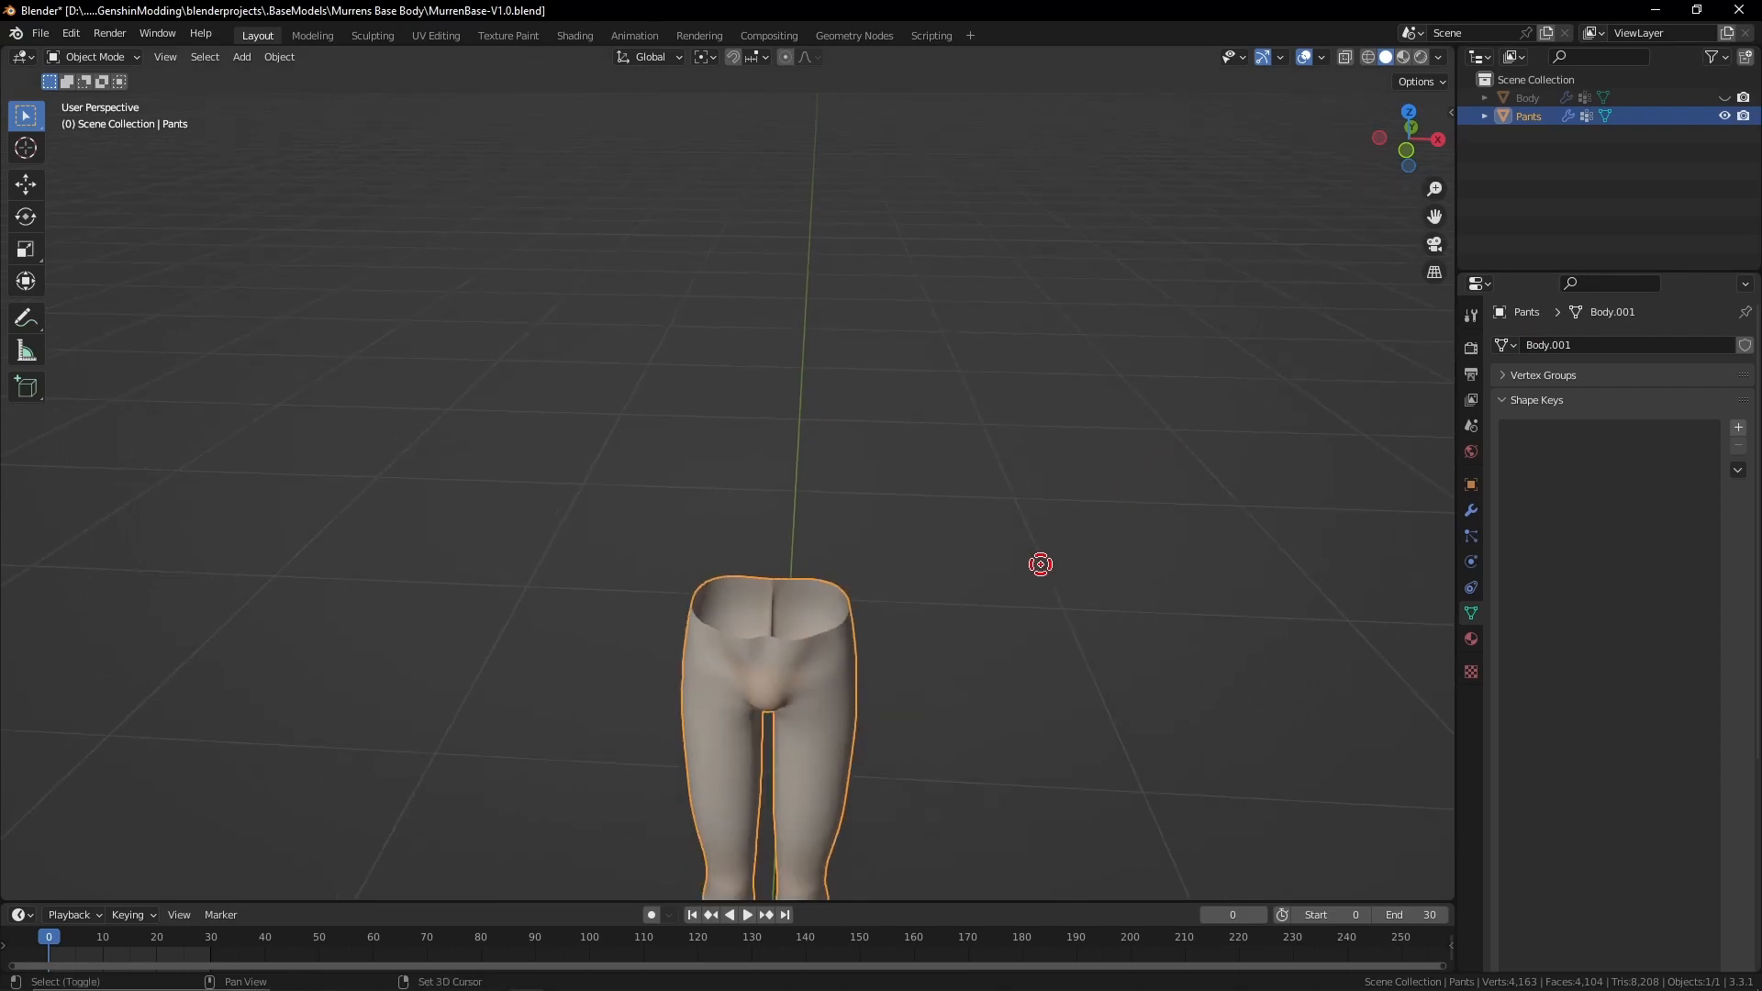
Bring the full pants mesh into view and unhide the Body object to compare the two overlapping meshes
middle_click_drag(1054, 547, 952, 307, "shift")
scroll(924, 349, "up", 2)
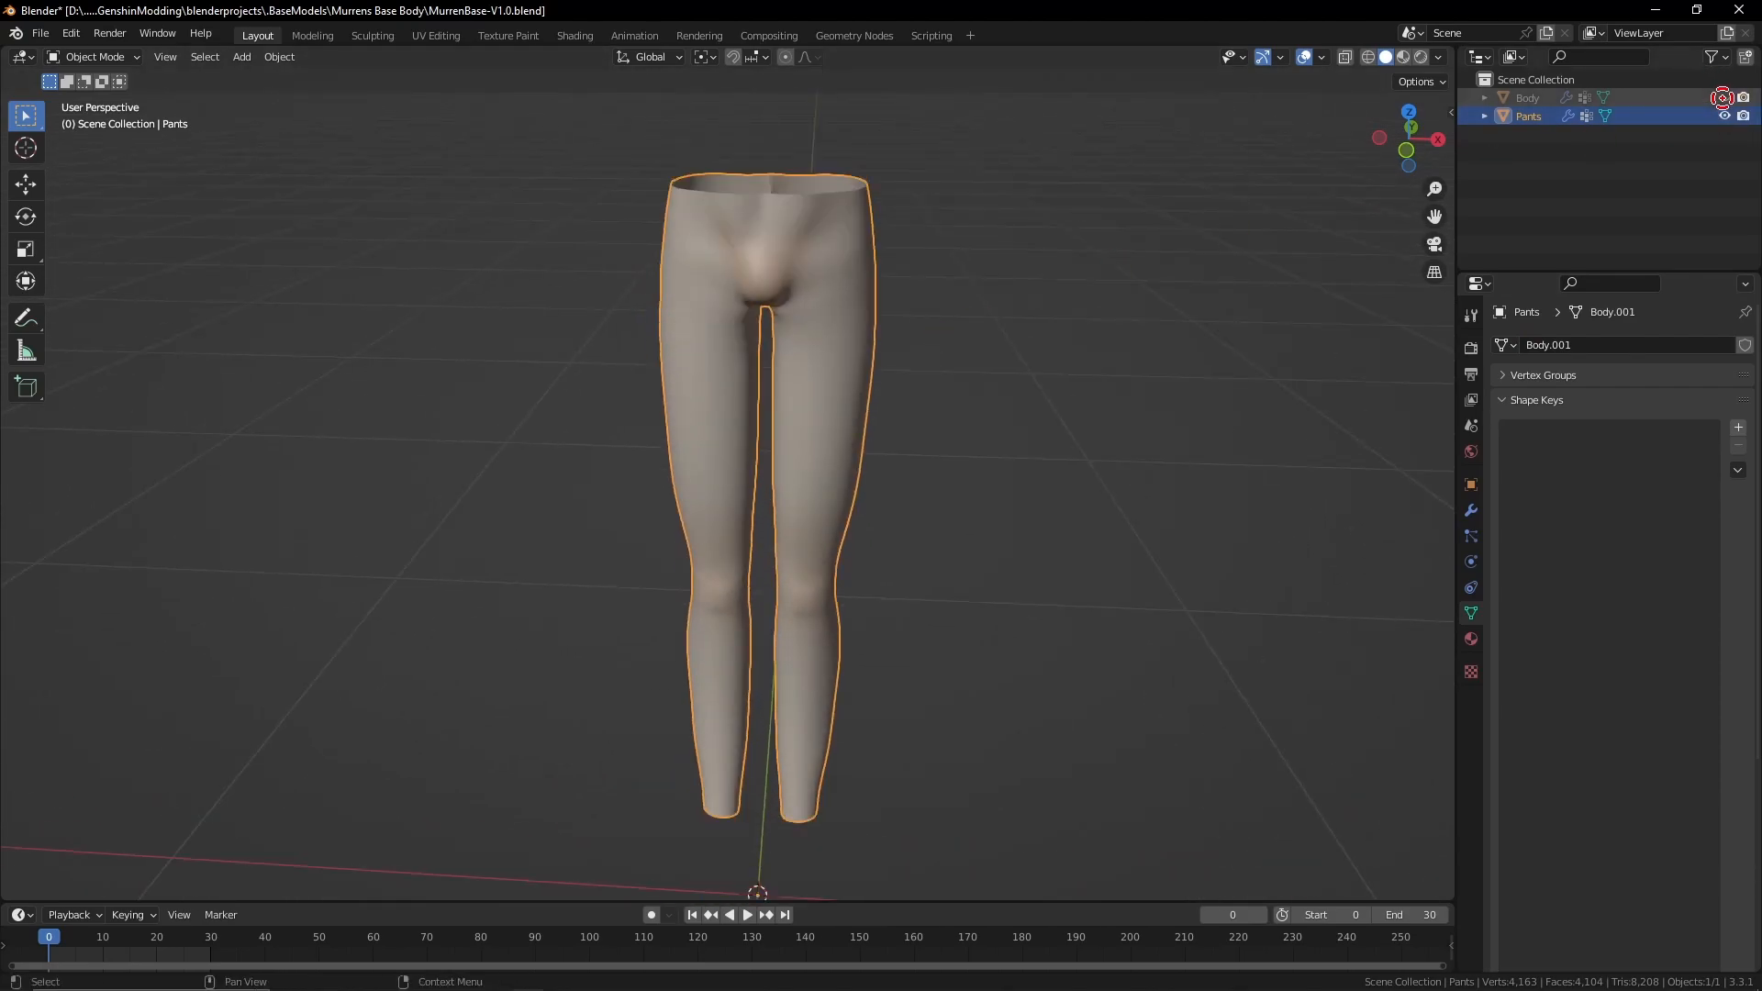
left_click(1724, 97)
scroll(799, 487, "up", 3)
scroll(918, 406, "down", 2)
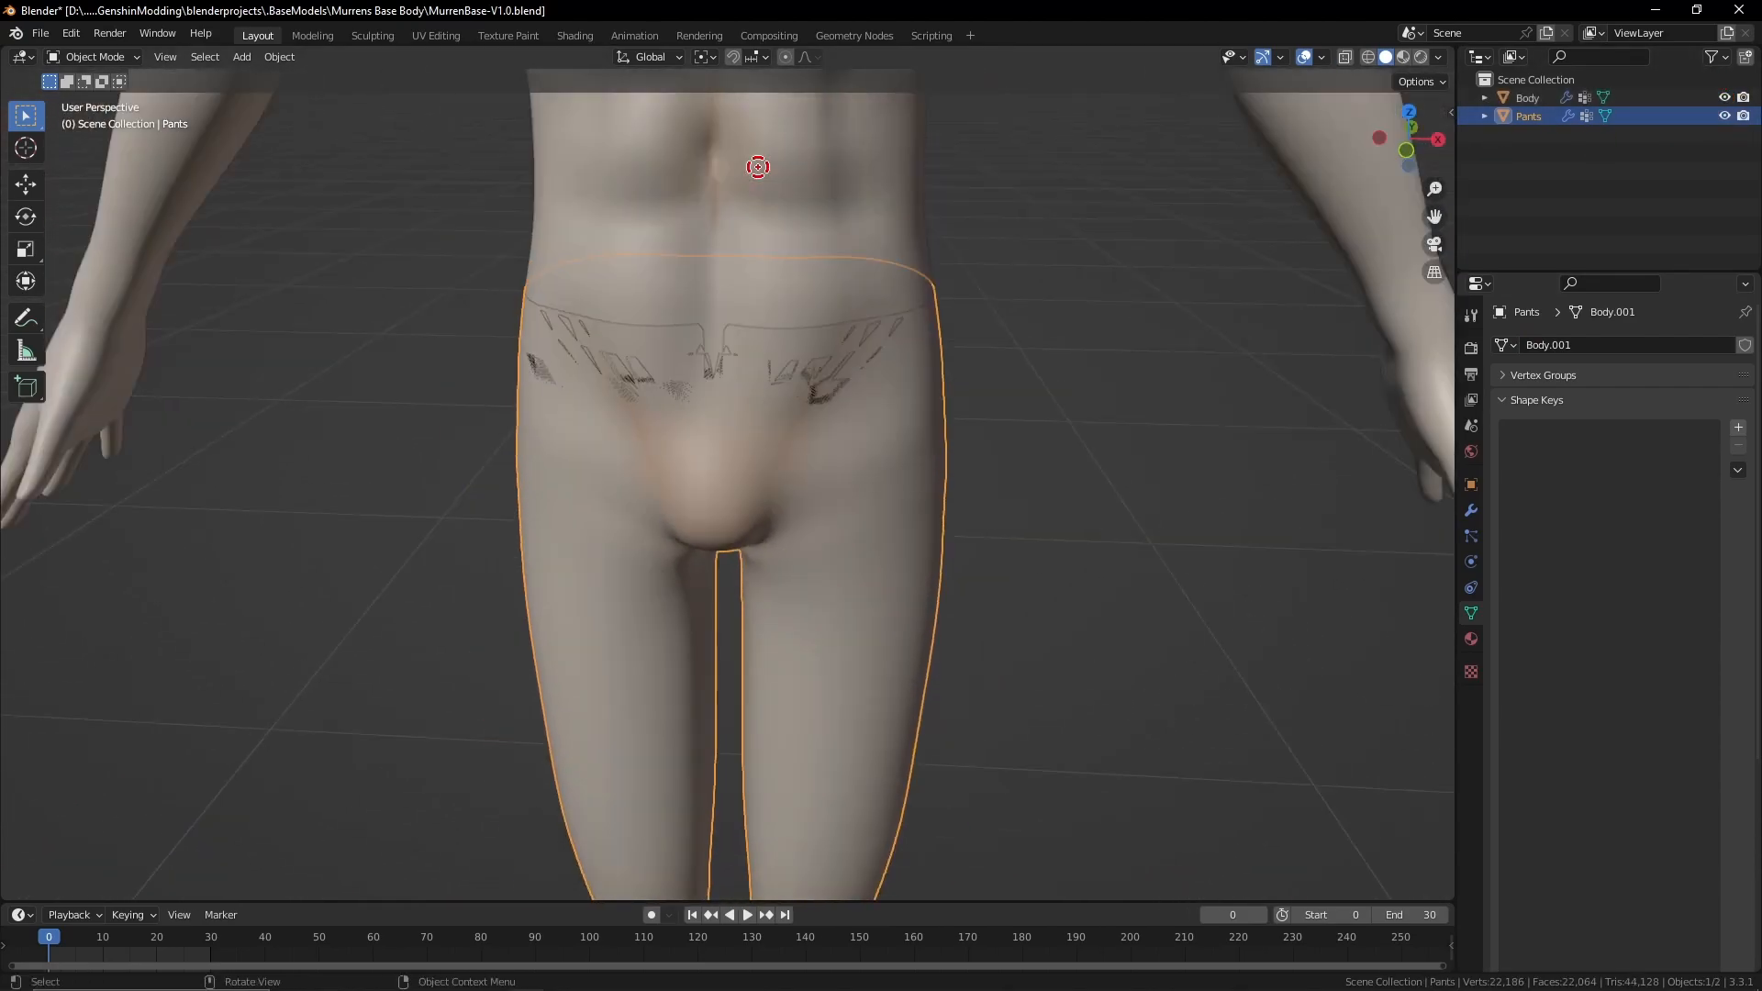
scroll(806, 476, "down", 2)
middle_click_drag(812, 489, 812, 470, "shift")
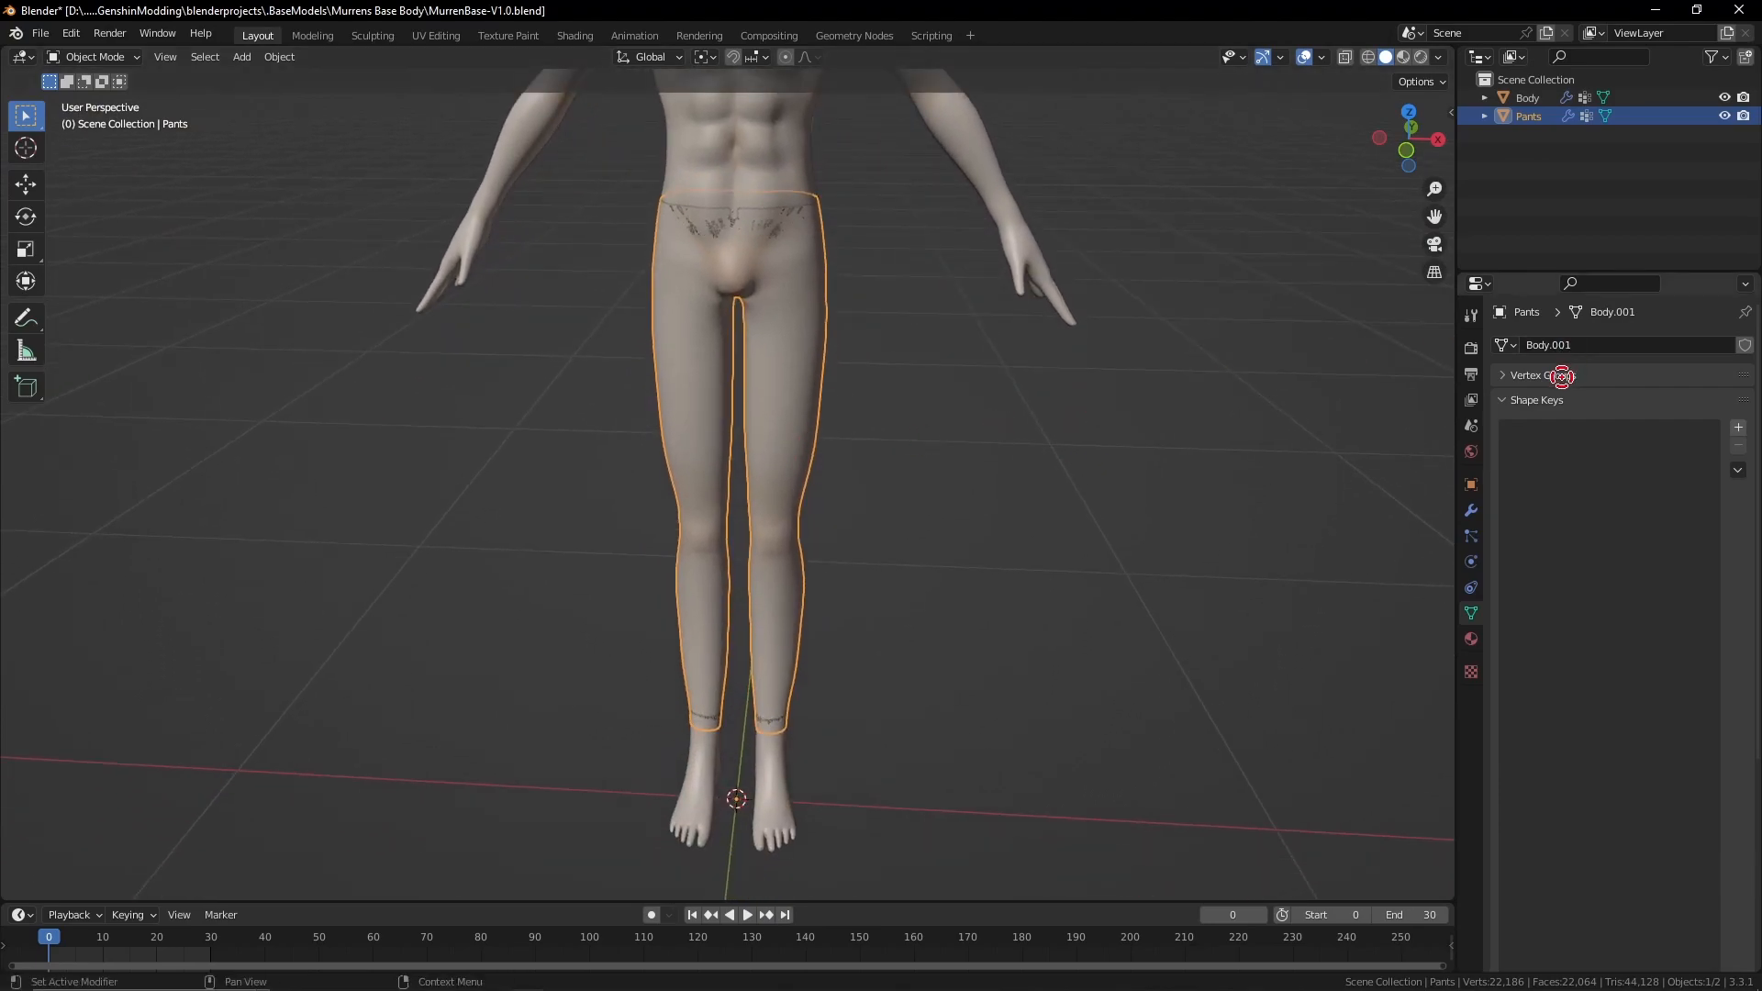
Add a Displace modifier to the Pants object and set its strength to 0.001
left_click(1472, 511)
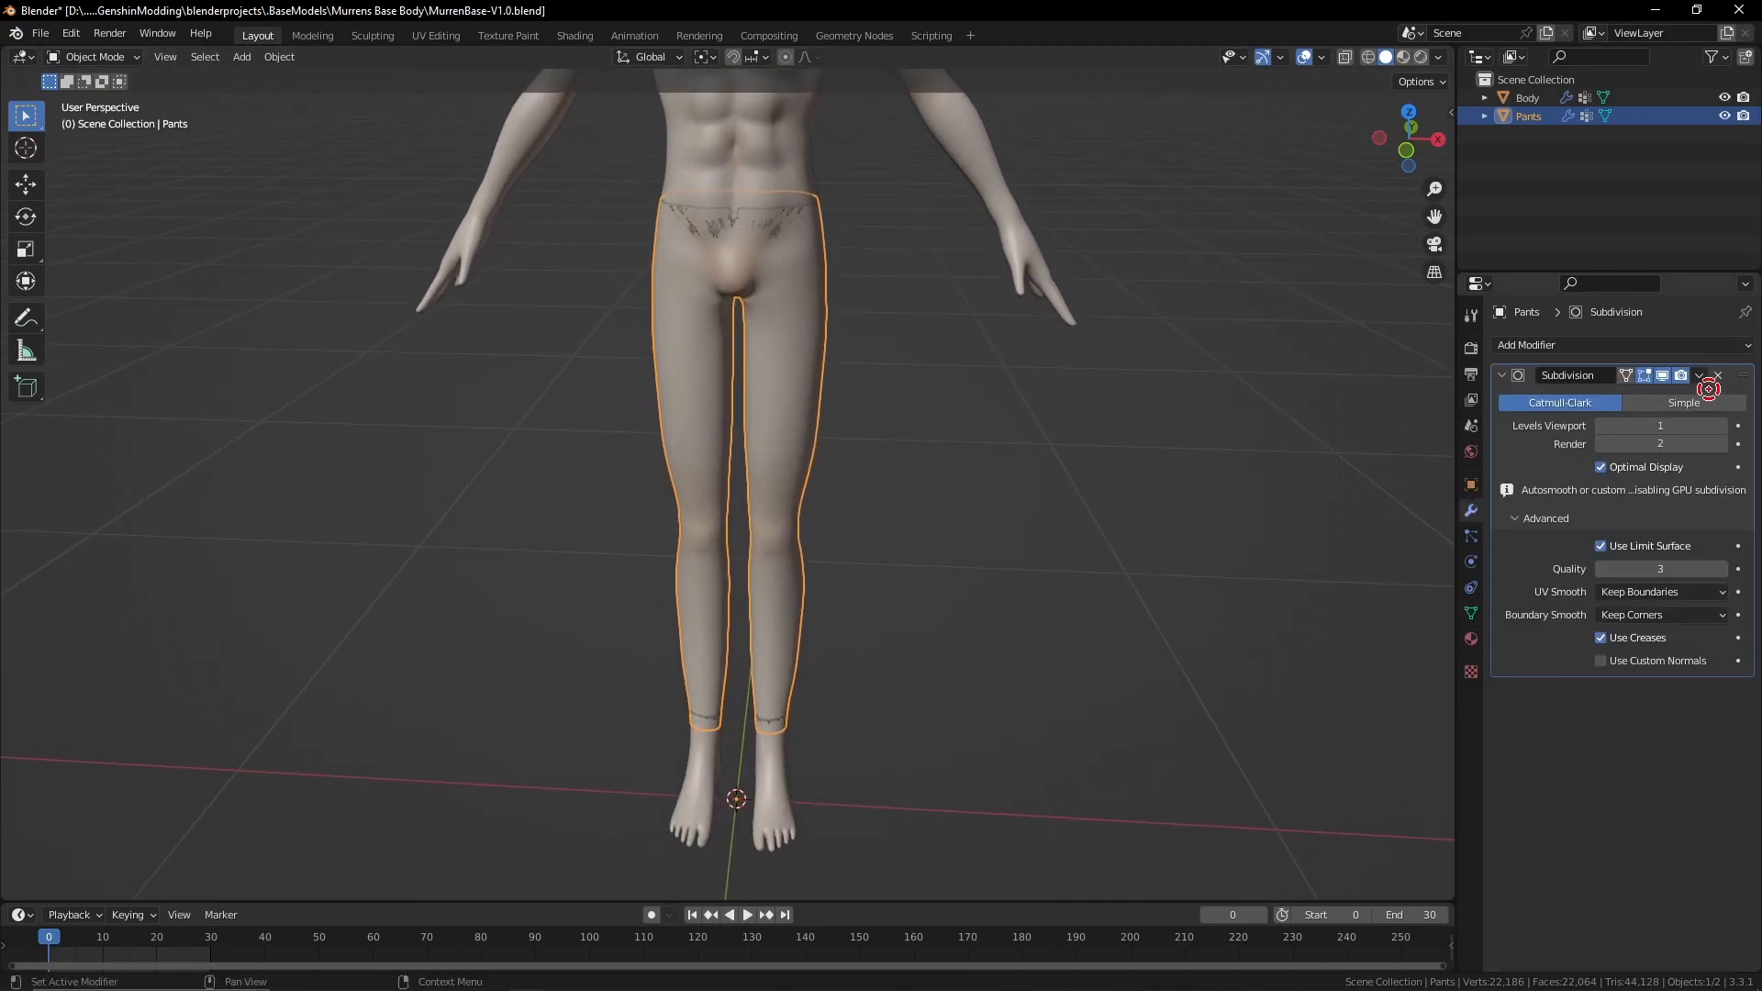
left_click(1505, 375)
left_click(1705, 345)
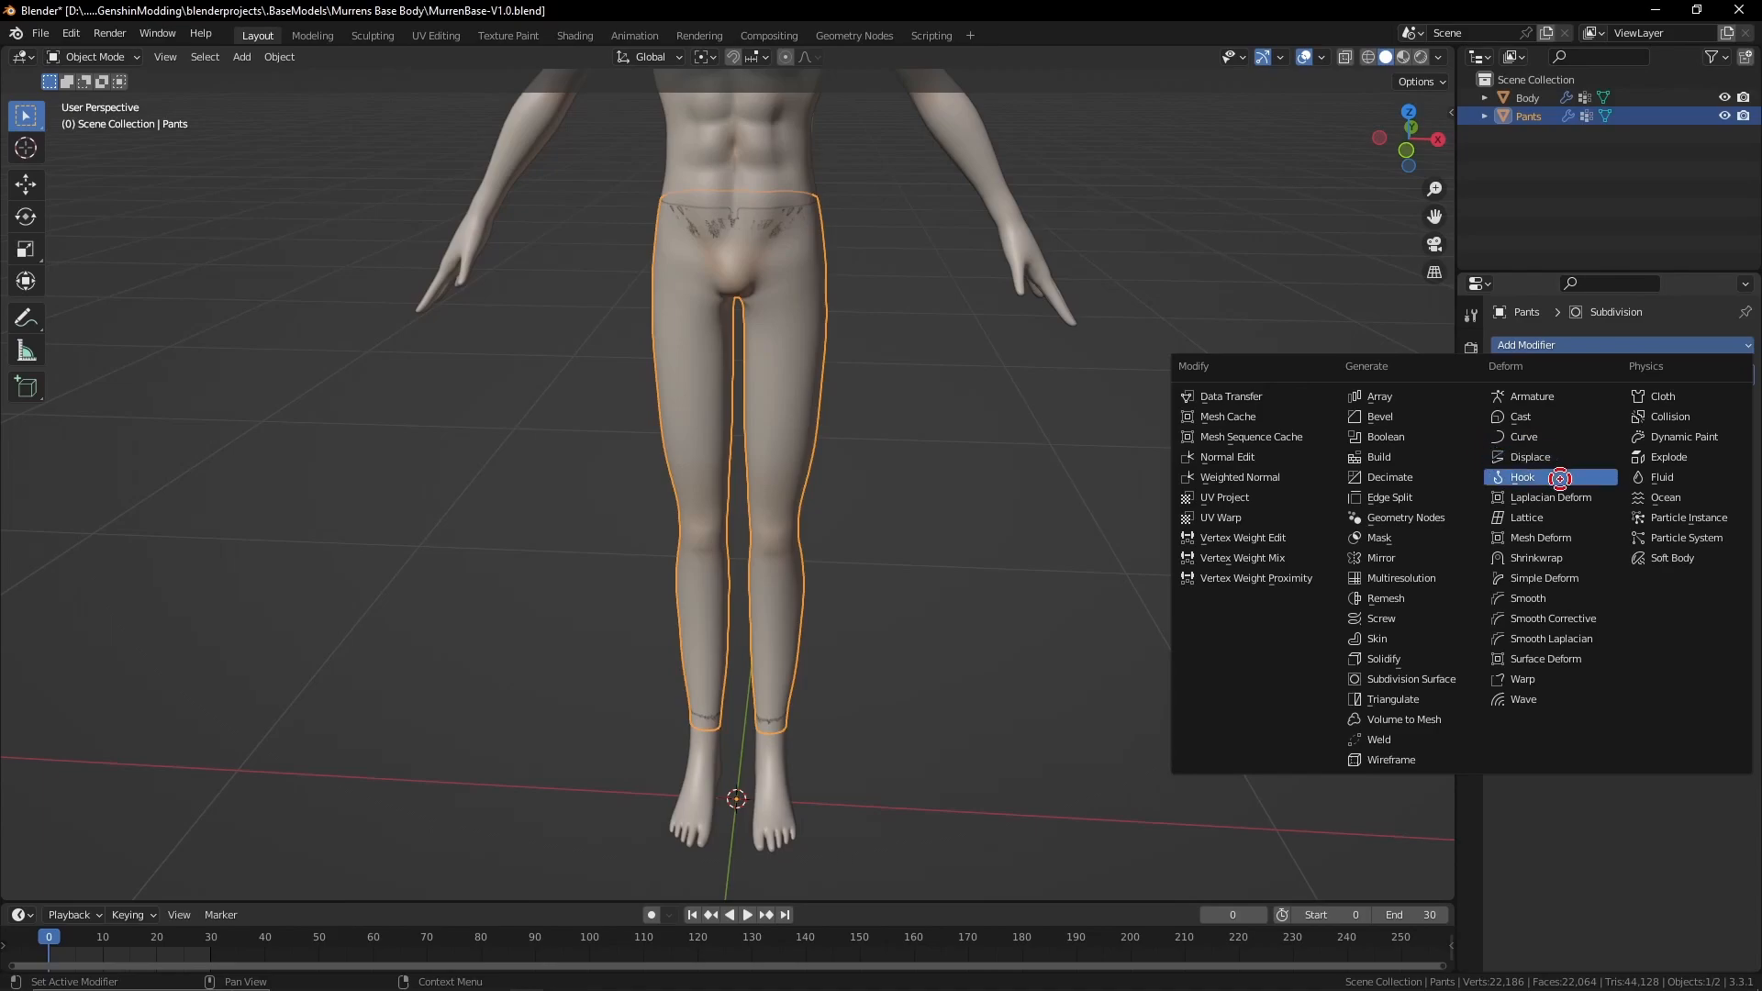
left_click(1524, 457)
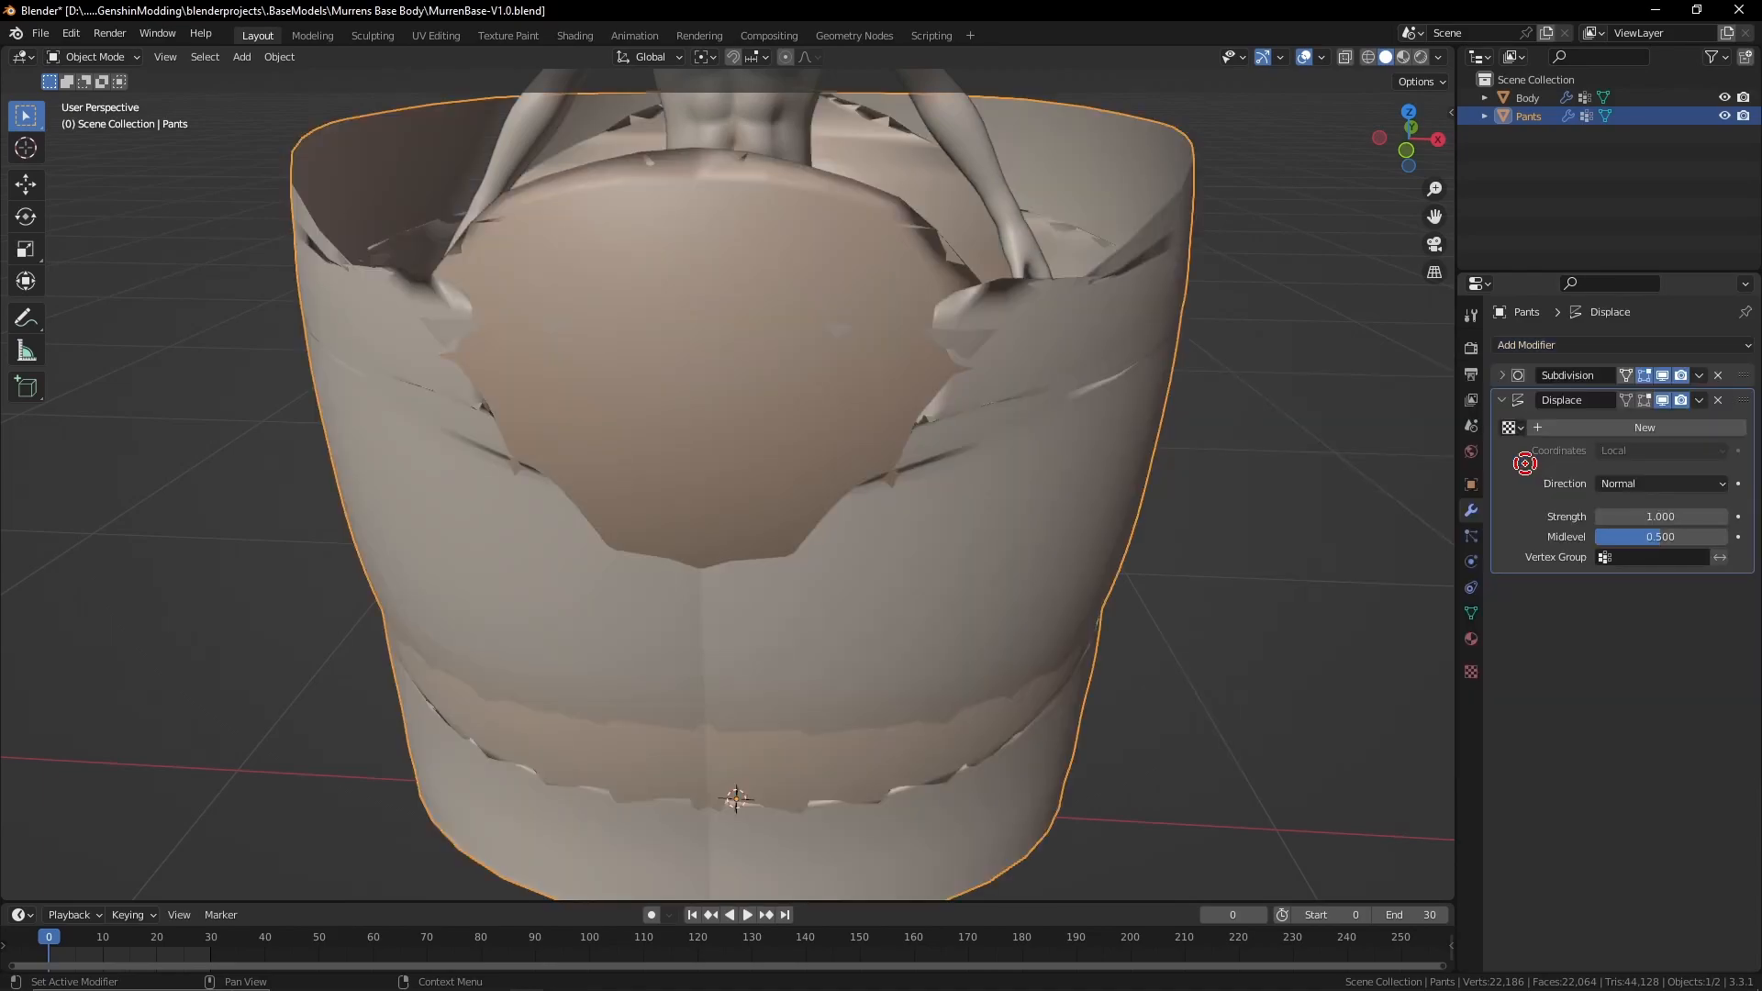
scroll(1061, 471, "down", 4)
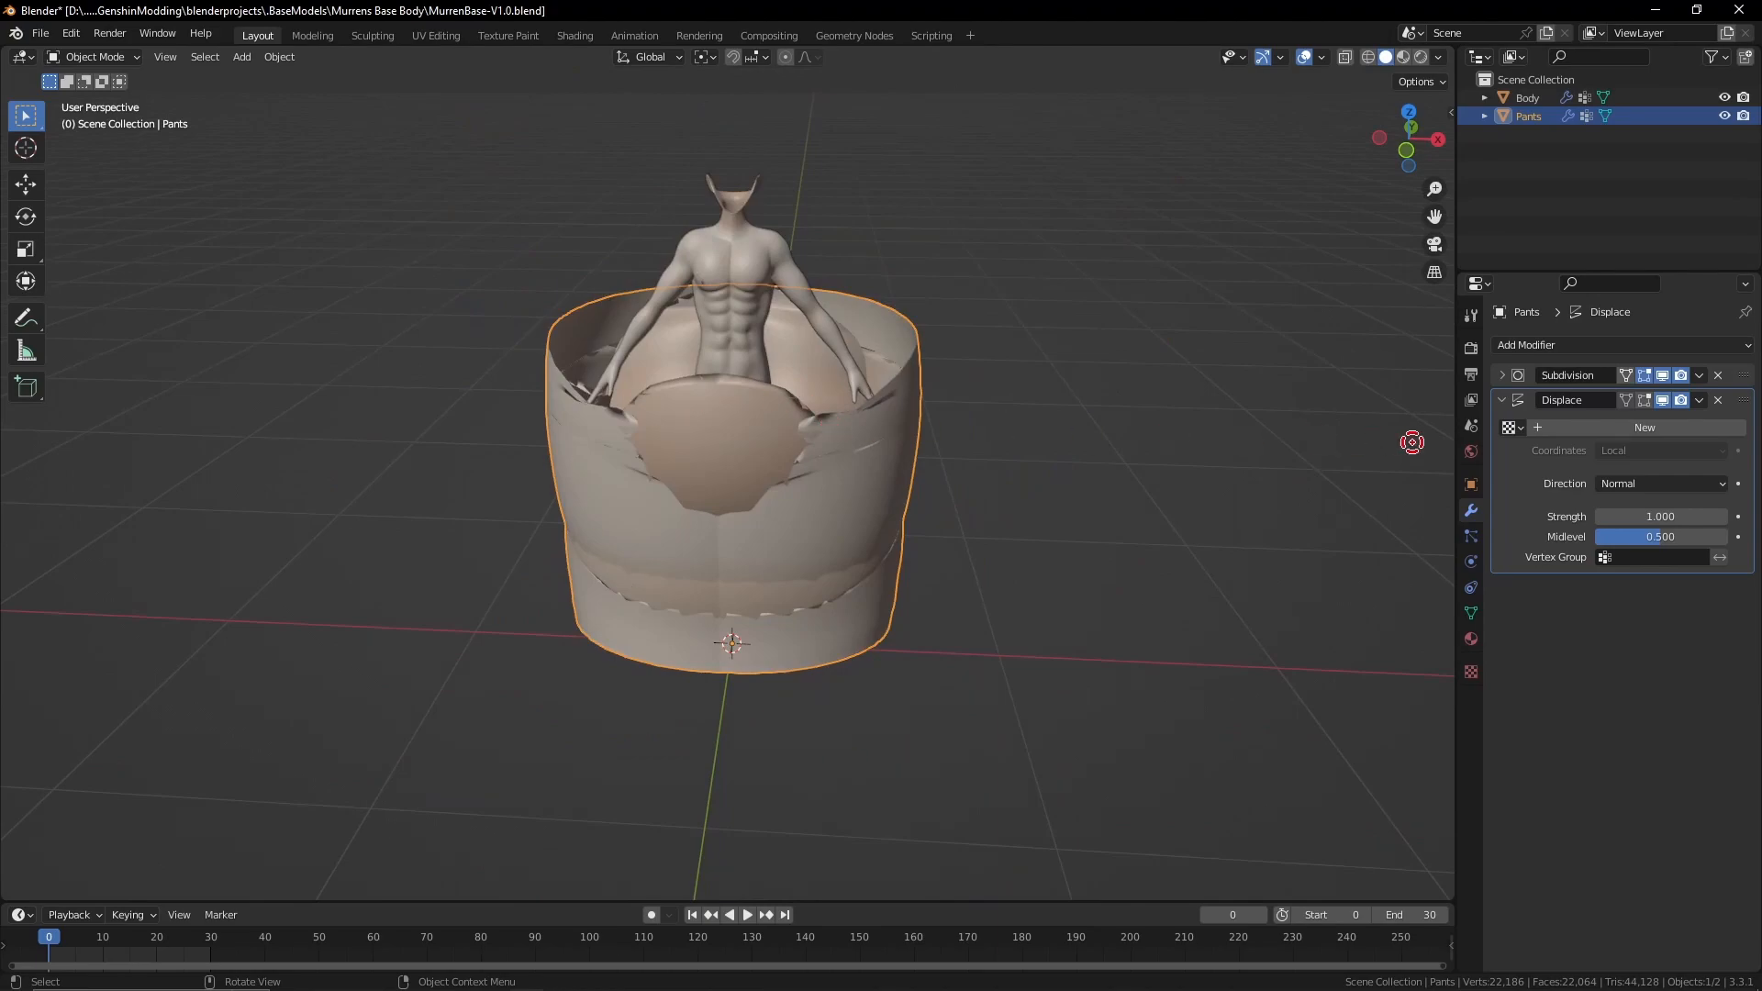
left_click(1667, 517)
type("0.001")
key("Return")
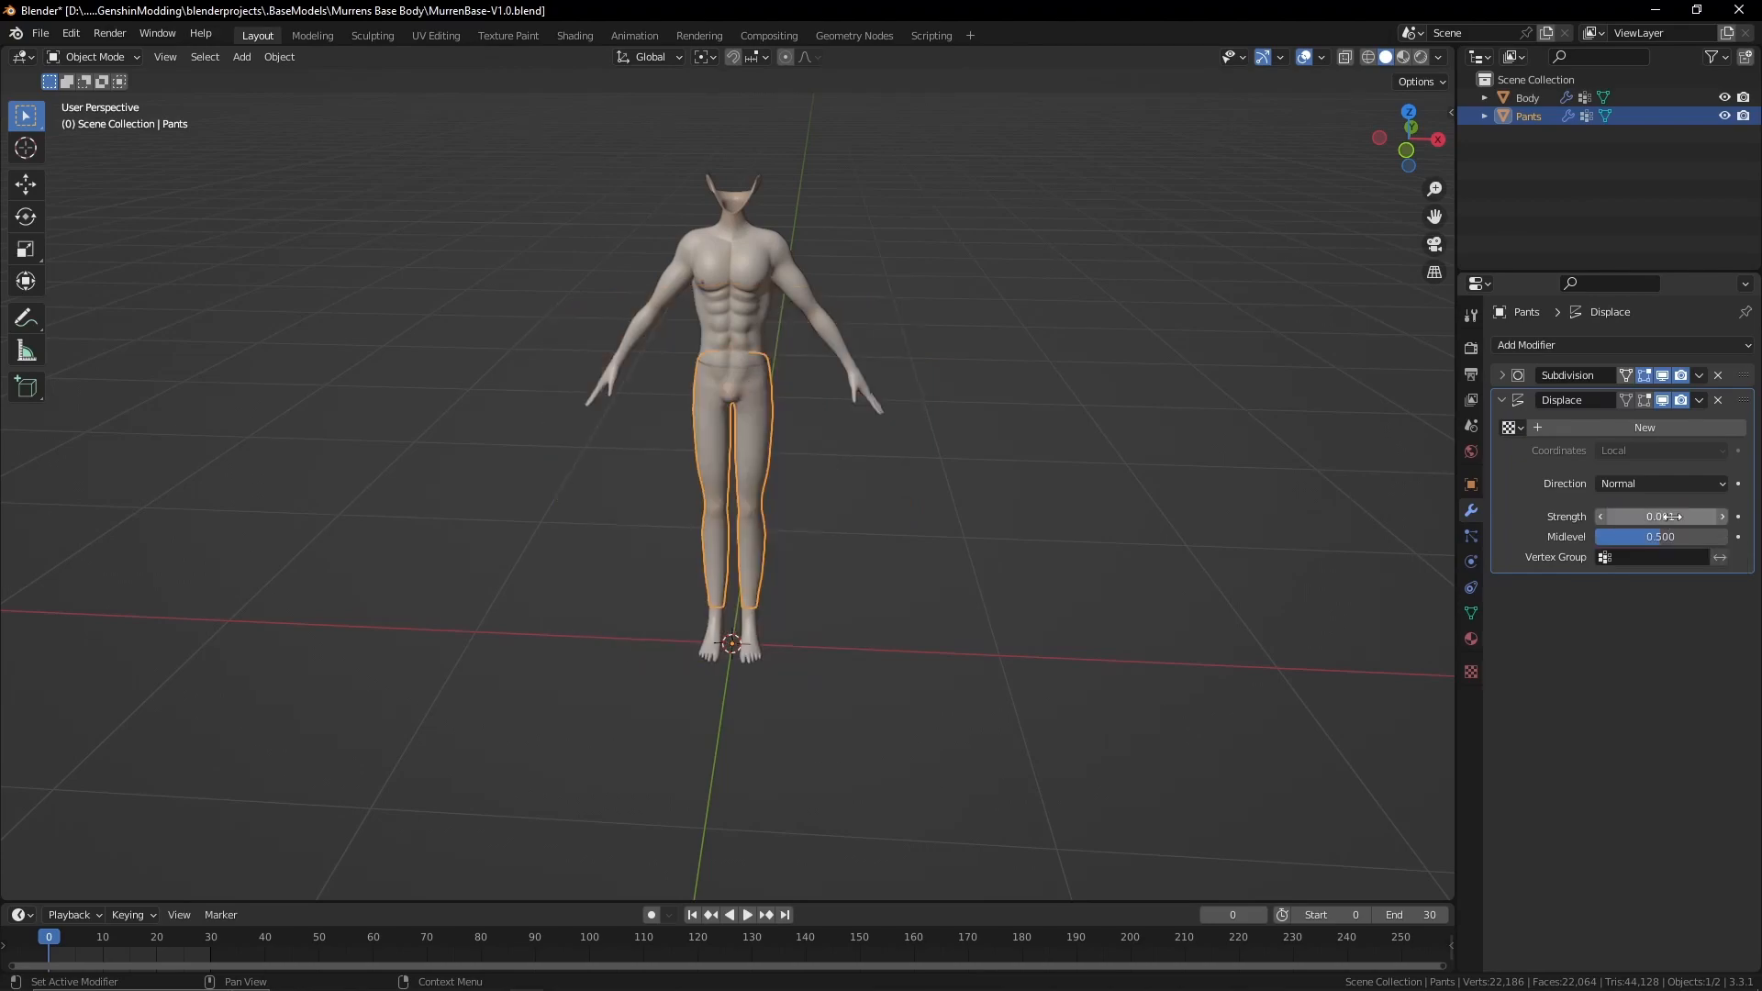
Examine up close and from a distance how the displaced pants sit over the body
scroll(995, 465, "up", 5)
mouse_move(932, 543)
middle_mouse_down()
mouse_move(916, 645)
mouse_move(944, 605)
mouse_move(920, 586)
mouse_move(930, 485)
mouse_move(918, 513)
middle_mouse_up()
scroll(917, 645, "up", 2)
scroll(923, 634, "up", 4)
scroll(923, 634, "down", 4)
scroll(920, 586, "down", 5)
scroll(931, 485, "down", 5)
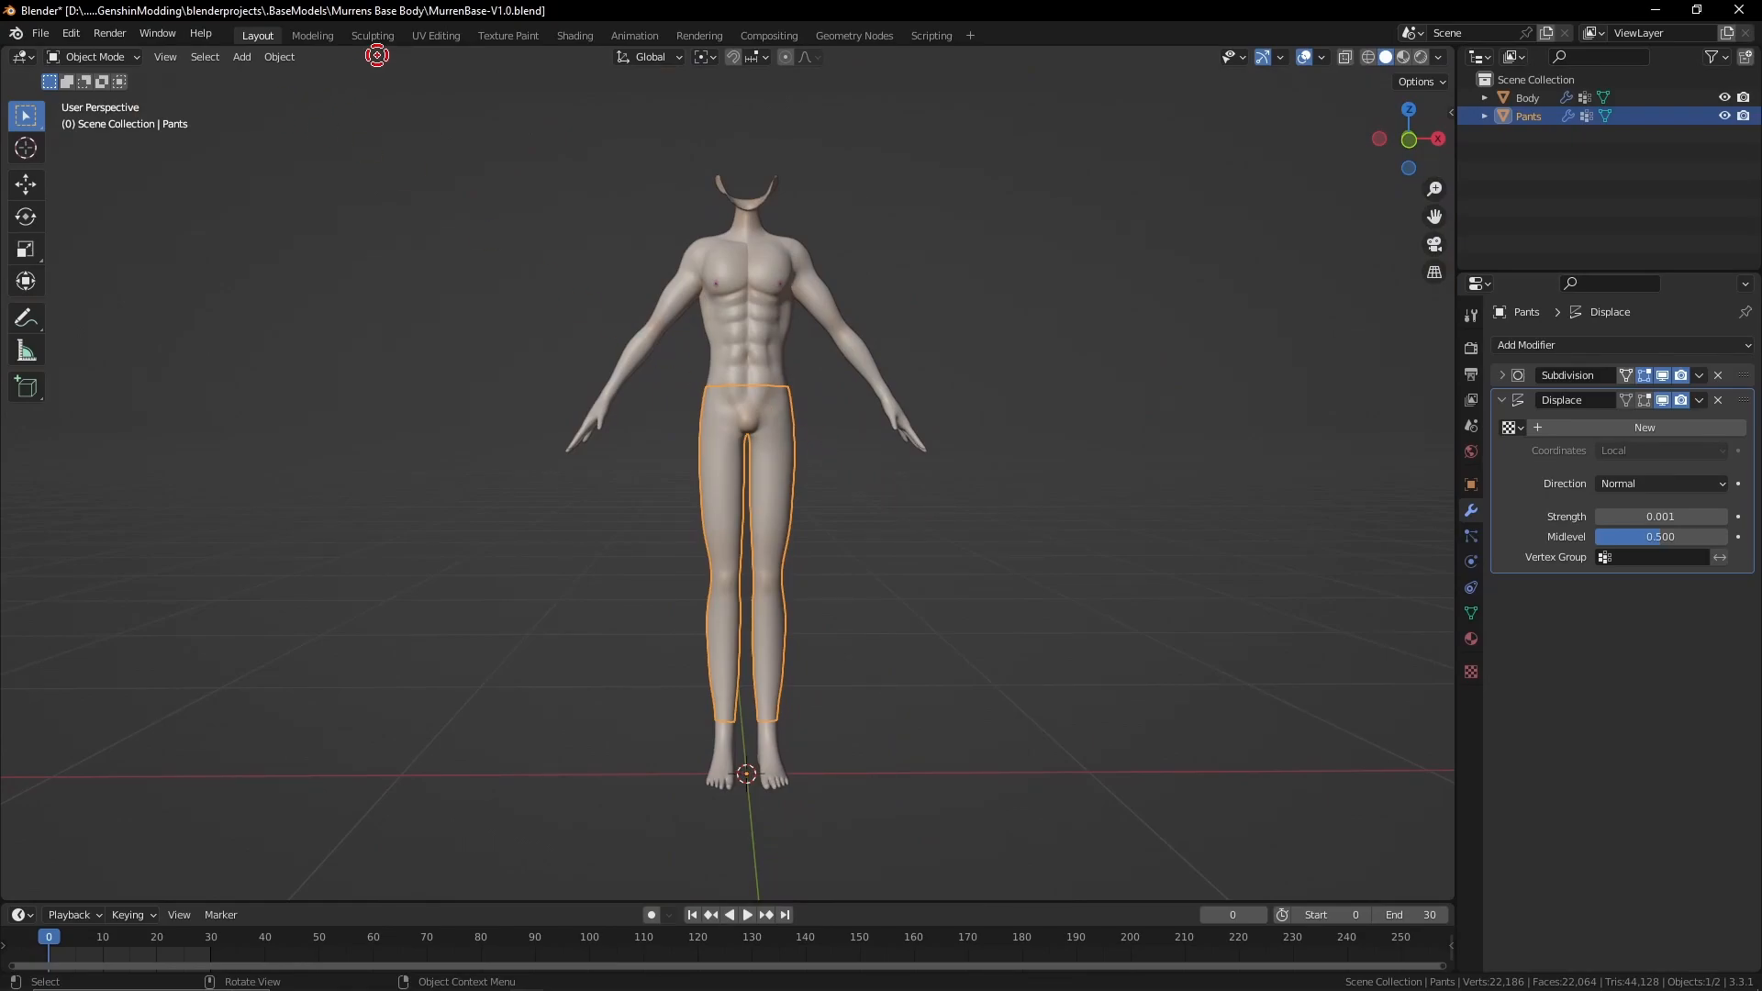
In the UV Editing workspace, select the upper hip UV island of the pants in face mode and move it just above the lower hip island
left_click(436, 34)
scroll(411, 541, "down", 5)
scroll(404, 601, "up", 5)
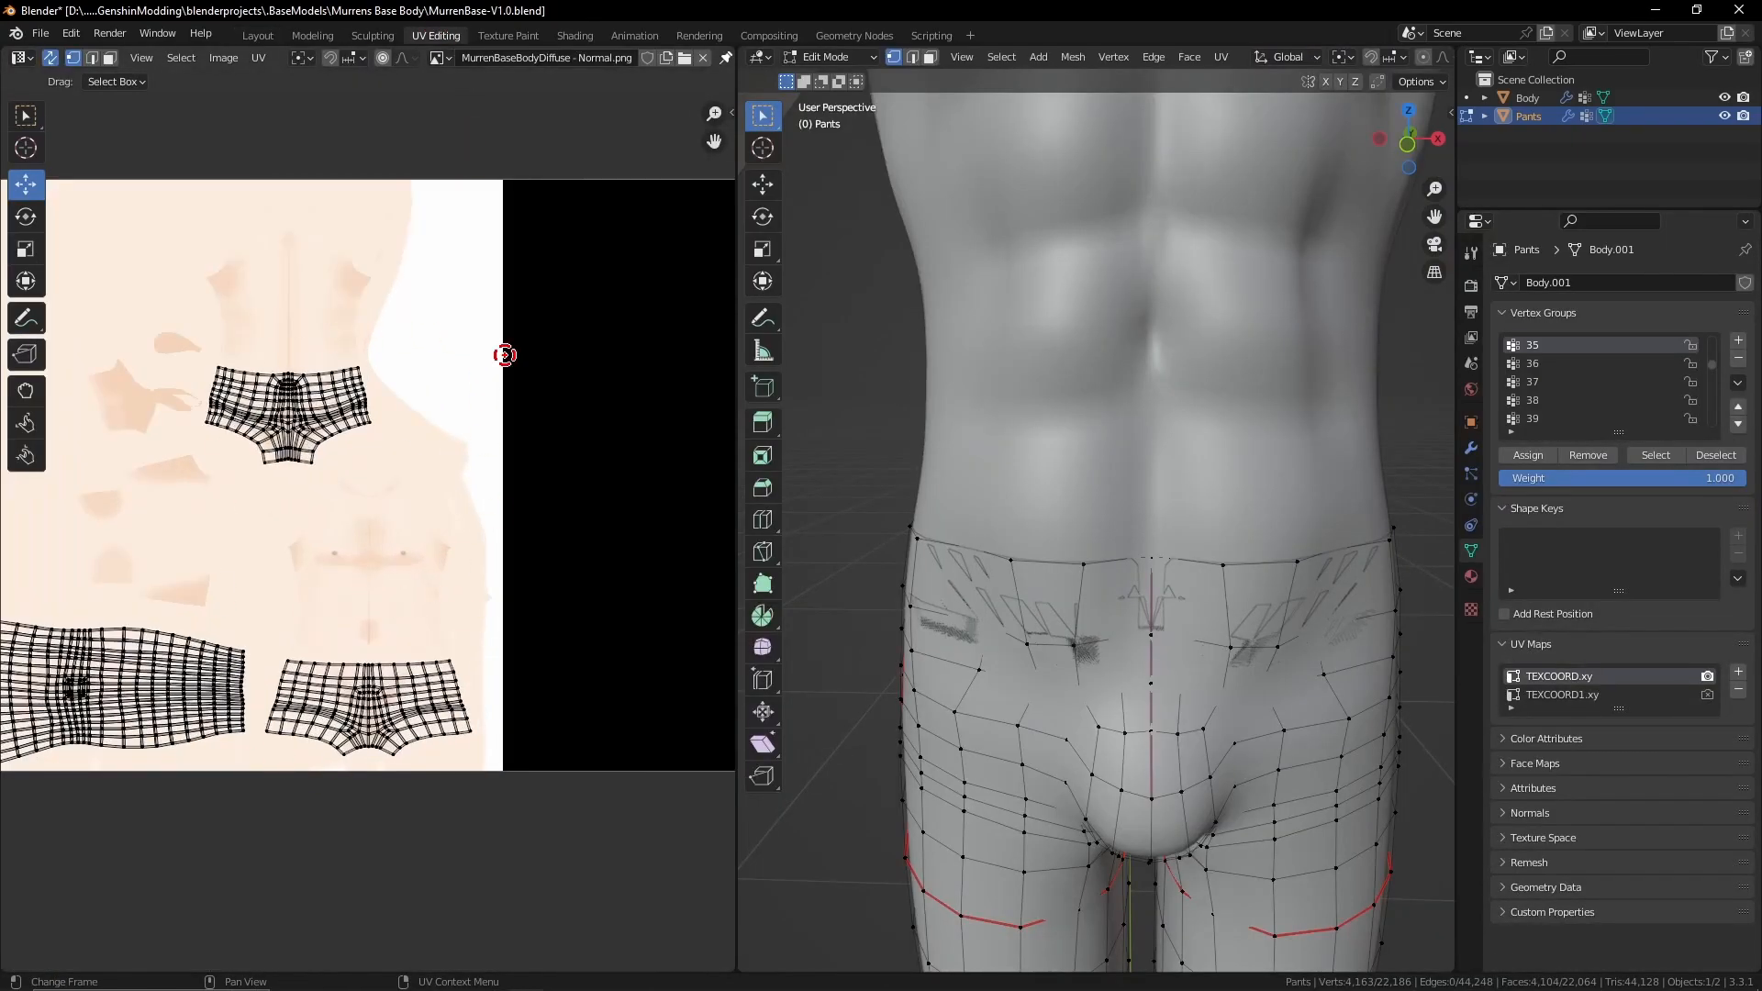
scroll(453, 571, "down", 2)
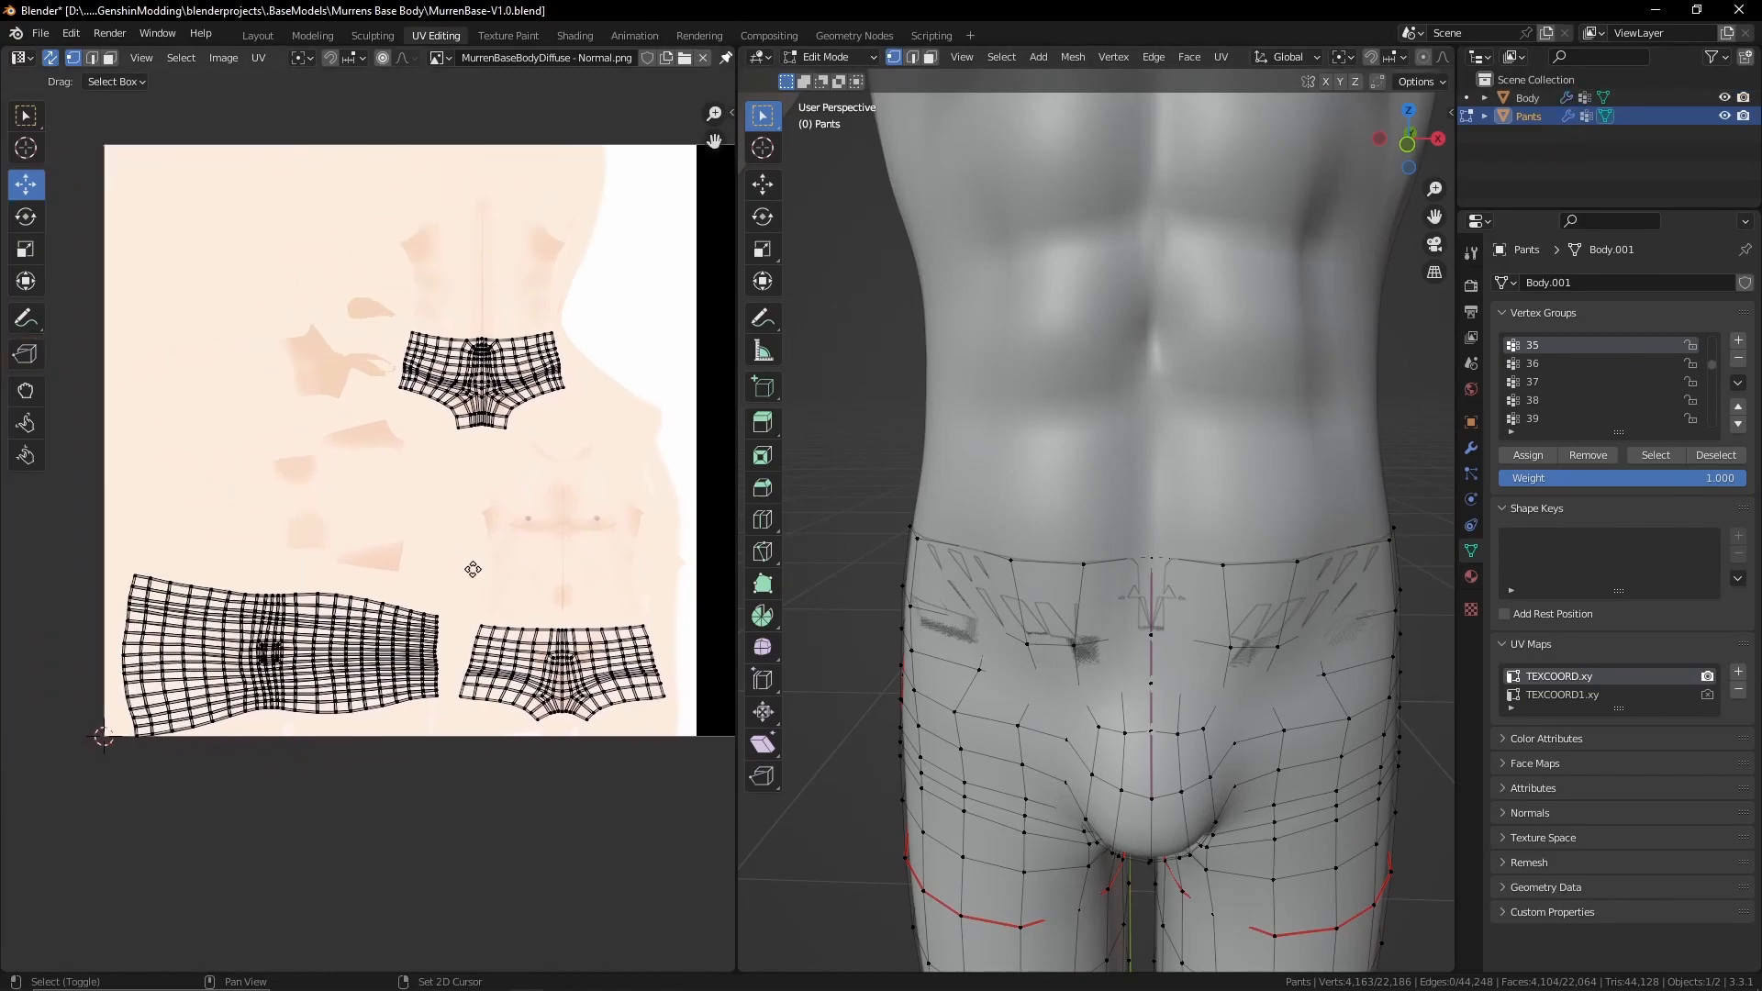
scroll(405, 598, "up", 2)
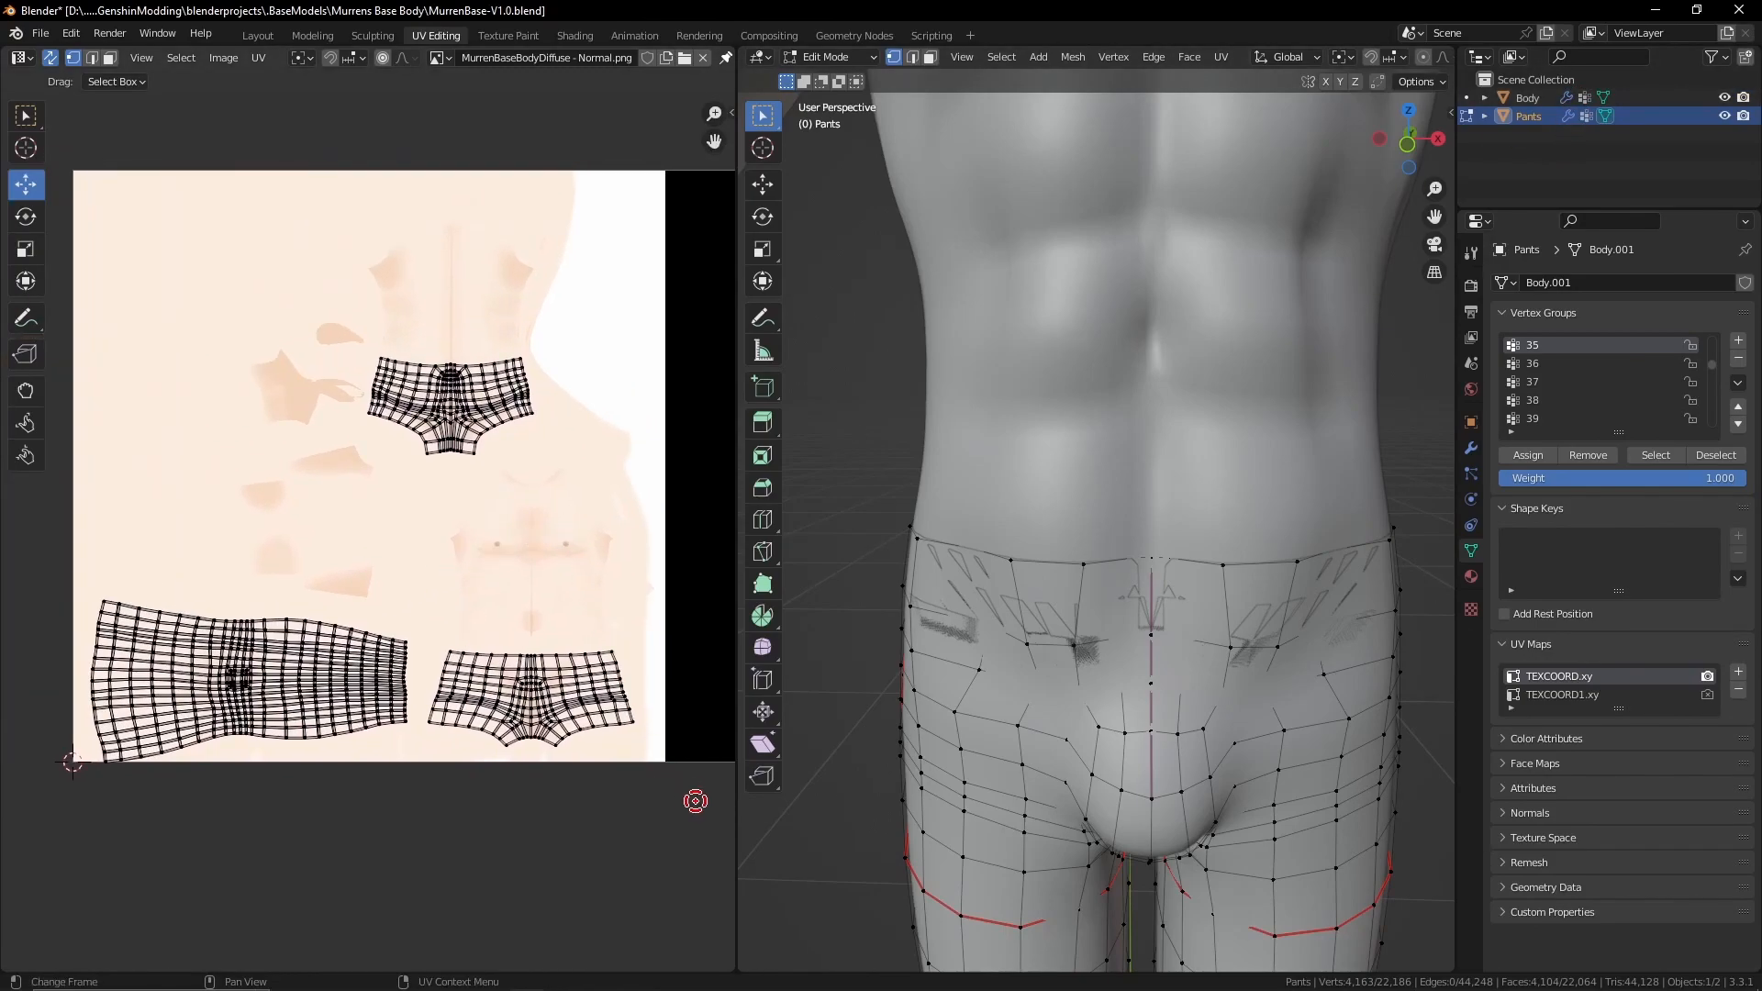
key("l")
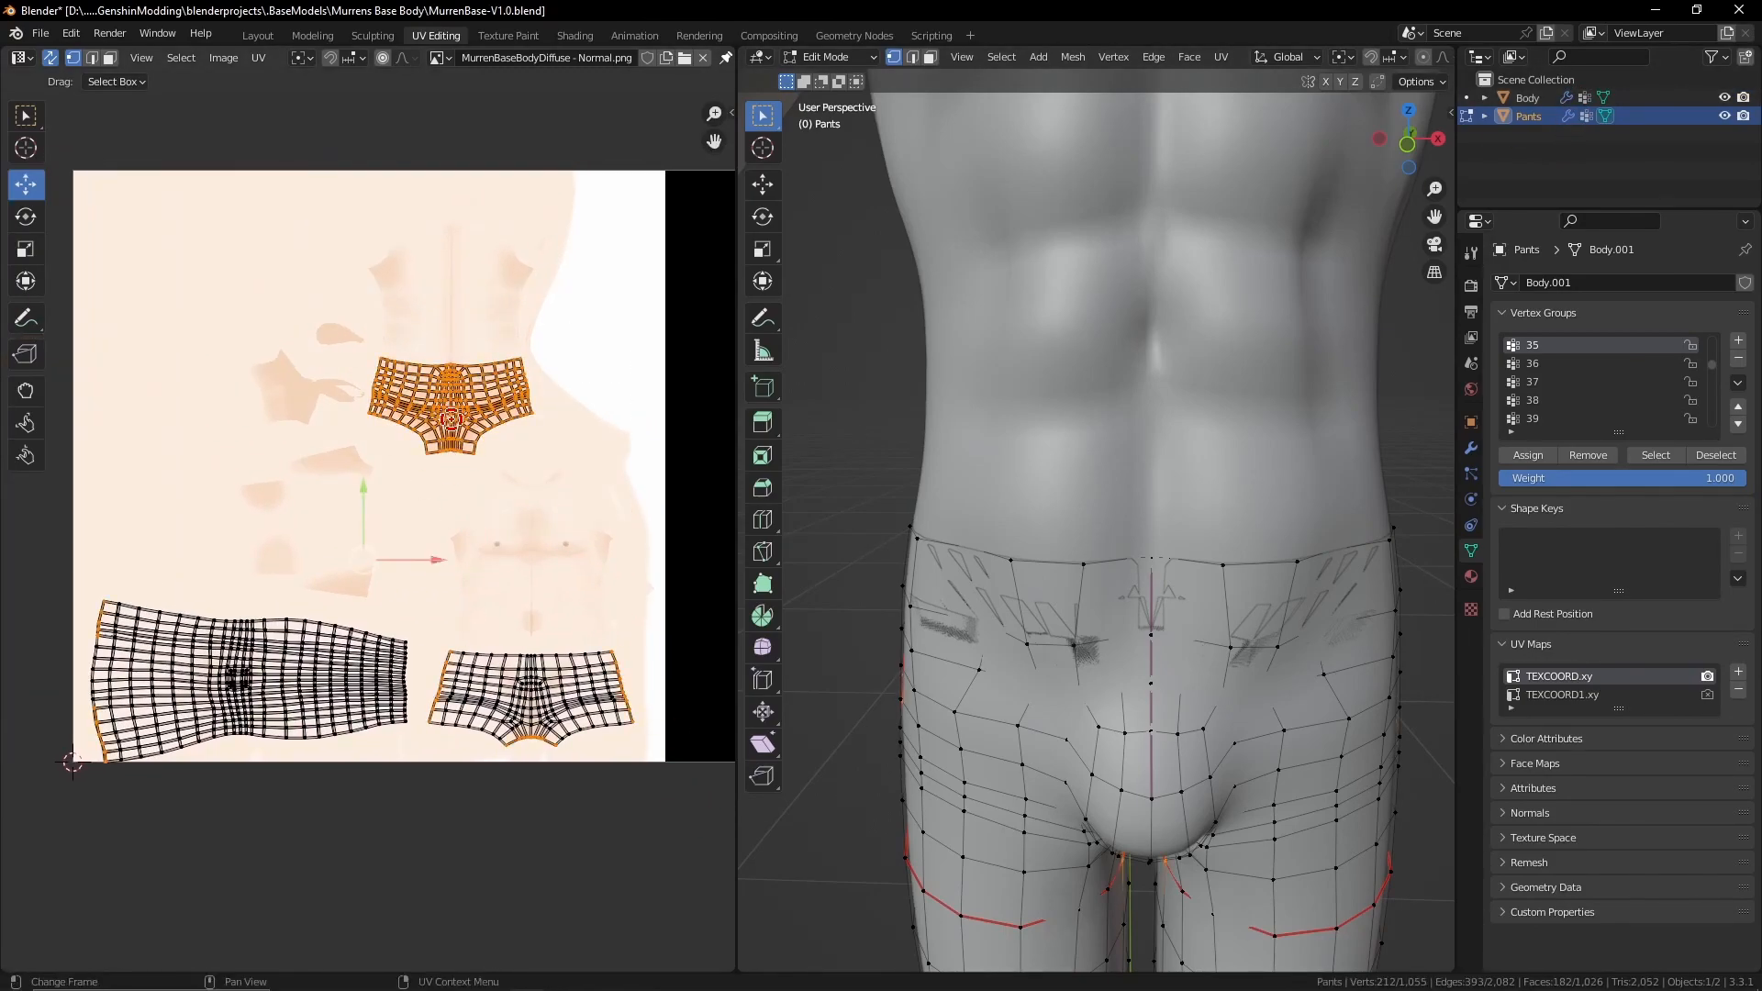
left_click(118, 59)
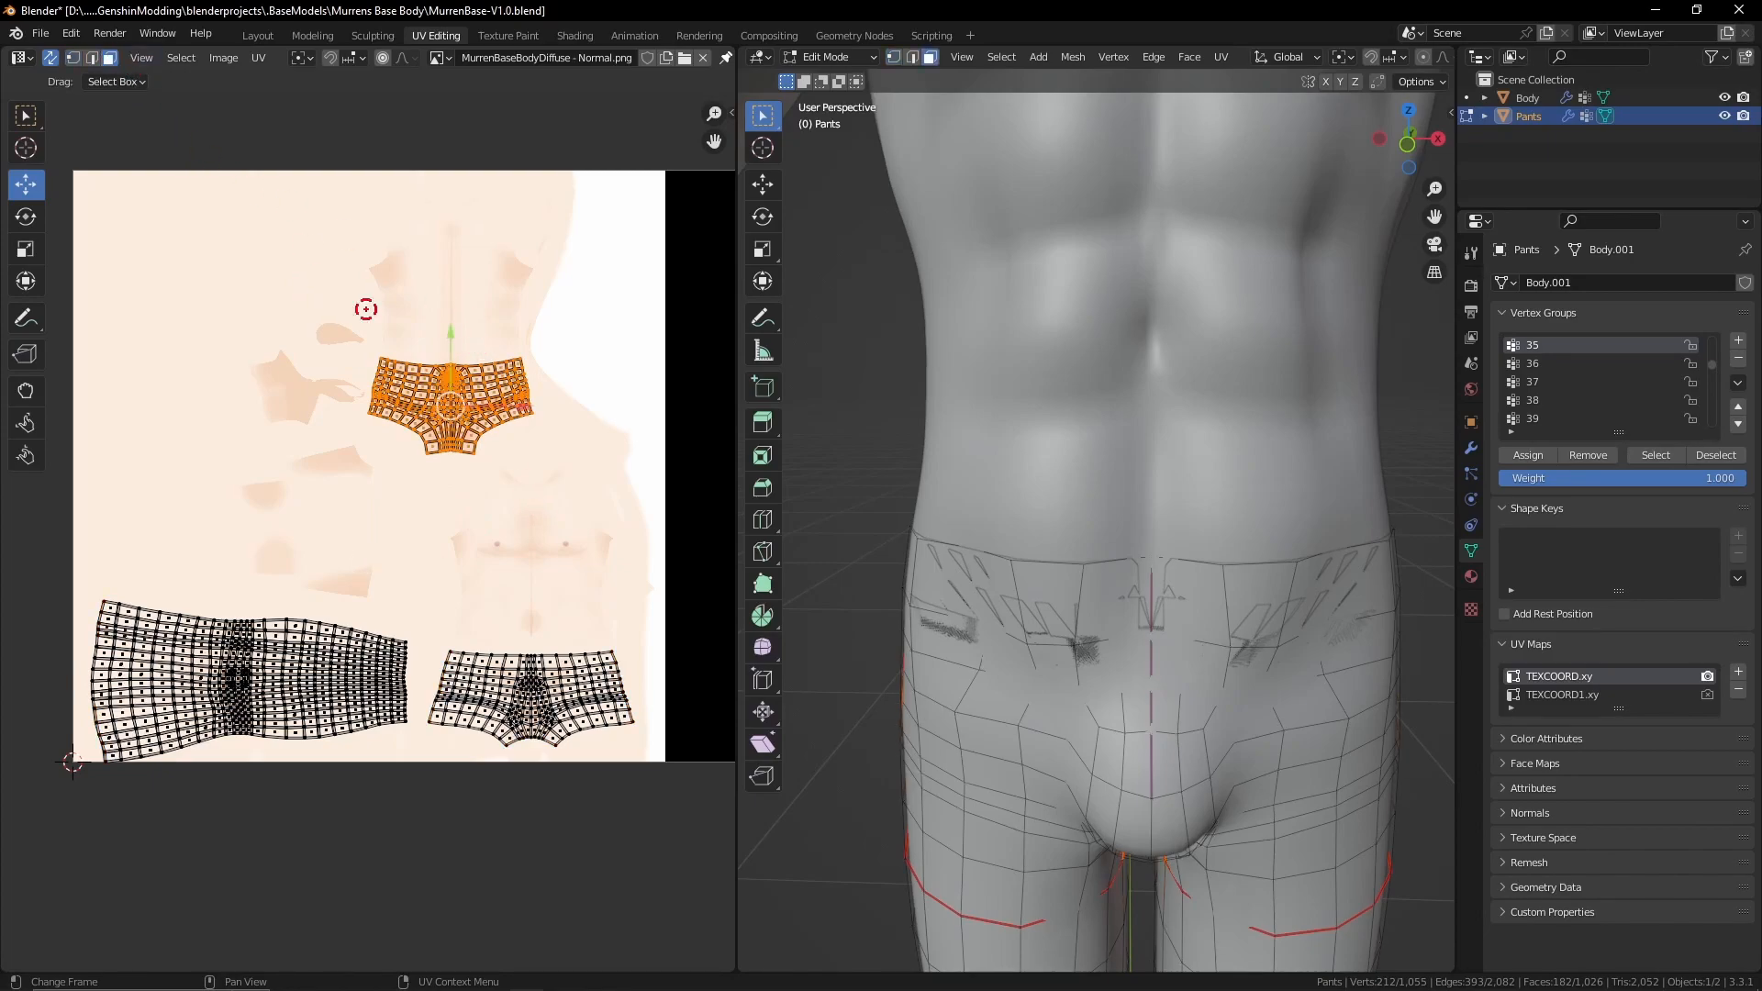
key("g")
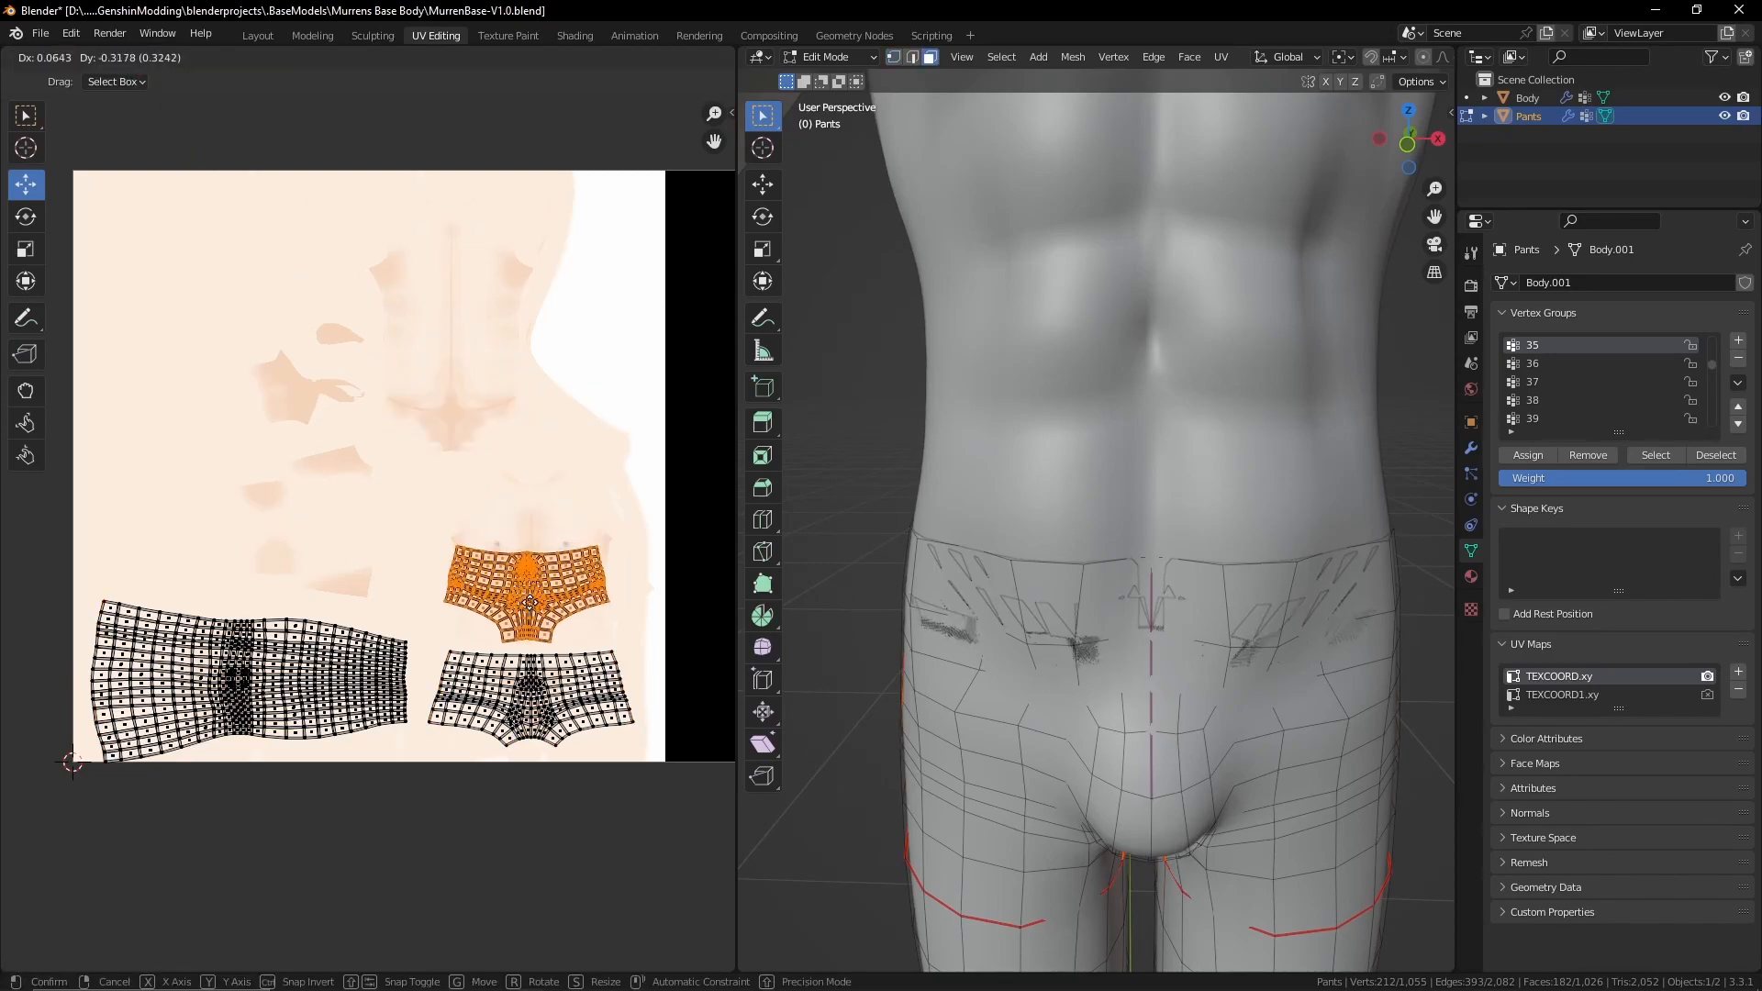
left_click(477, 633)
Select all the pants' UV islands and move them together off the skin texture onto the black area beside it
scroll(479, 640, "down", 2)
left_click_drag(610, 709, 145, 511)
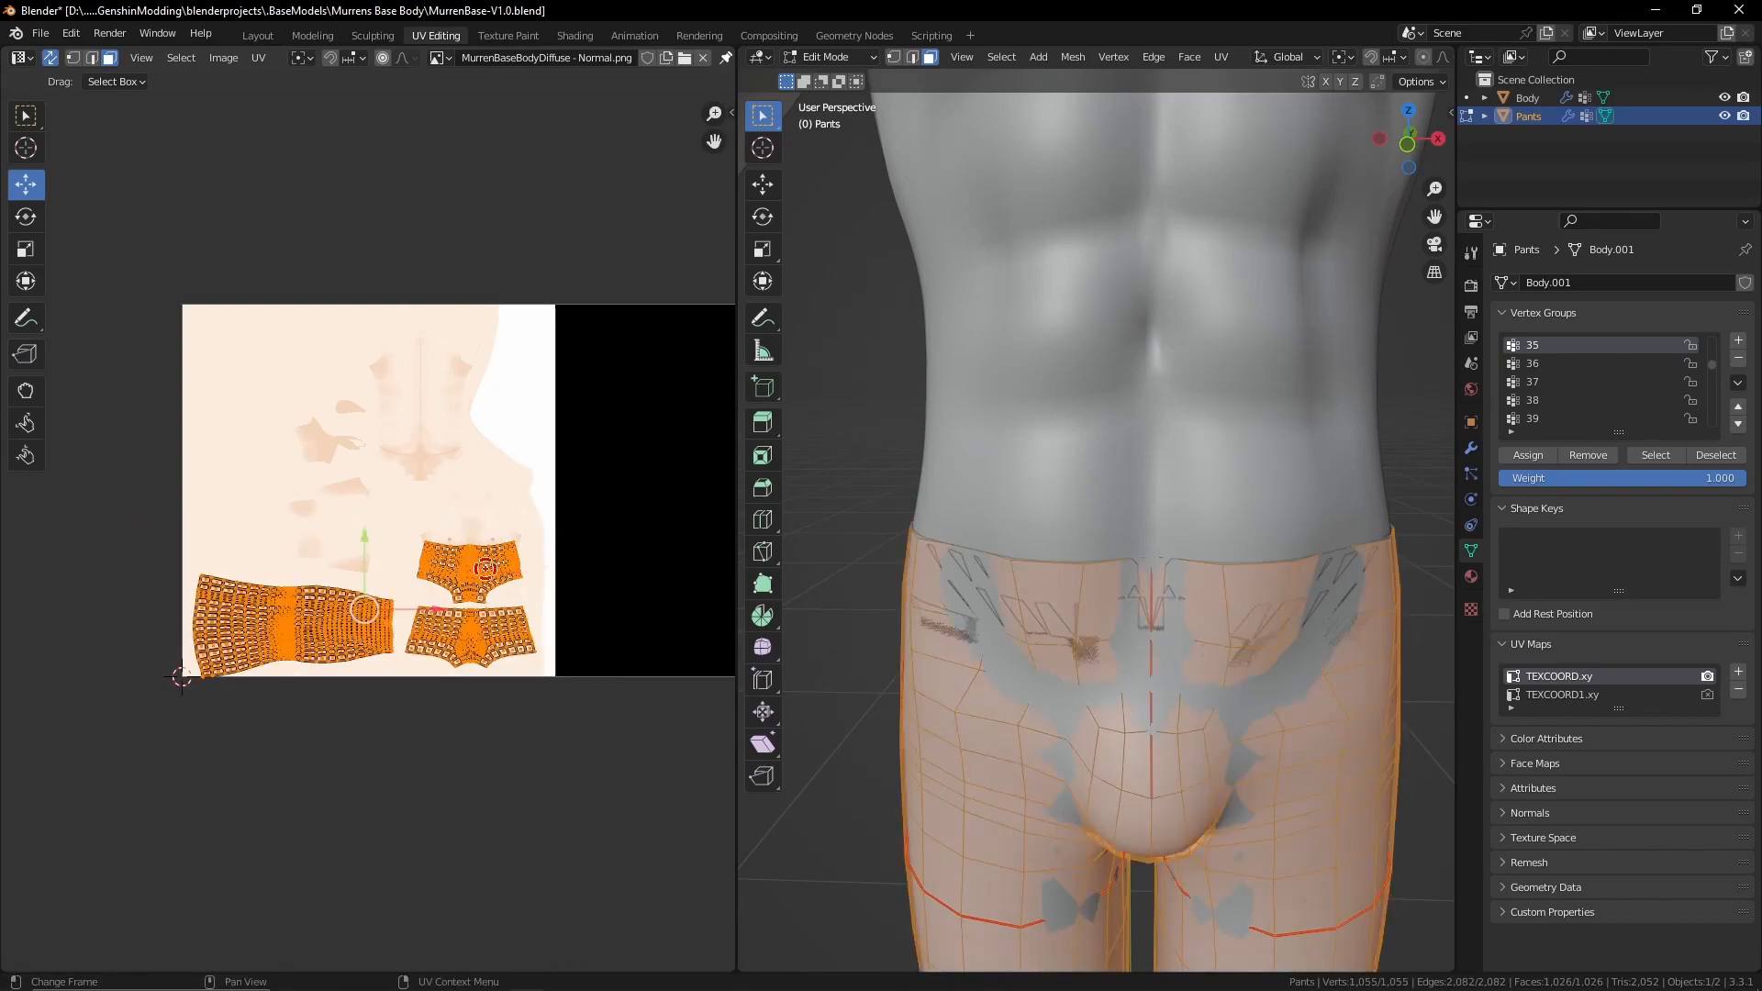
middle_click_drag(593, 618, 260, 596)
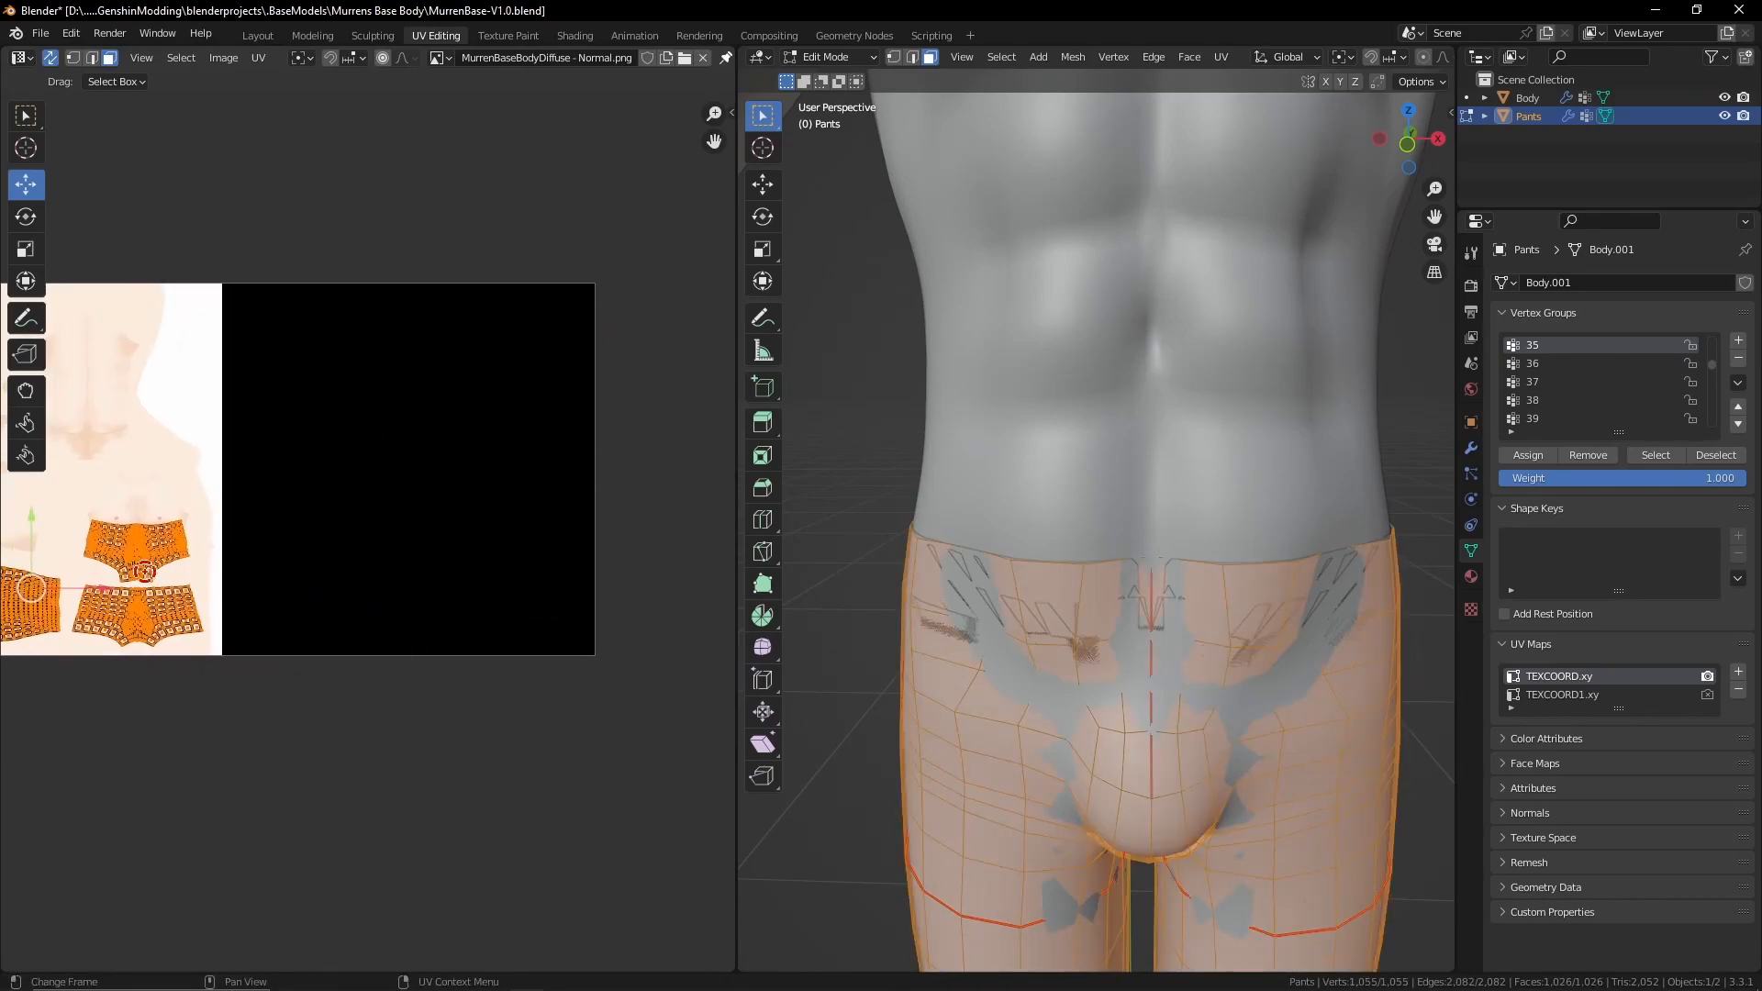
left_click_drag(32, 587, 413, 578)
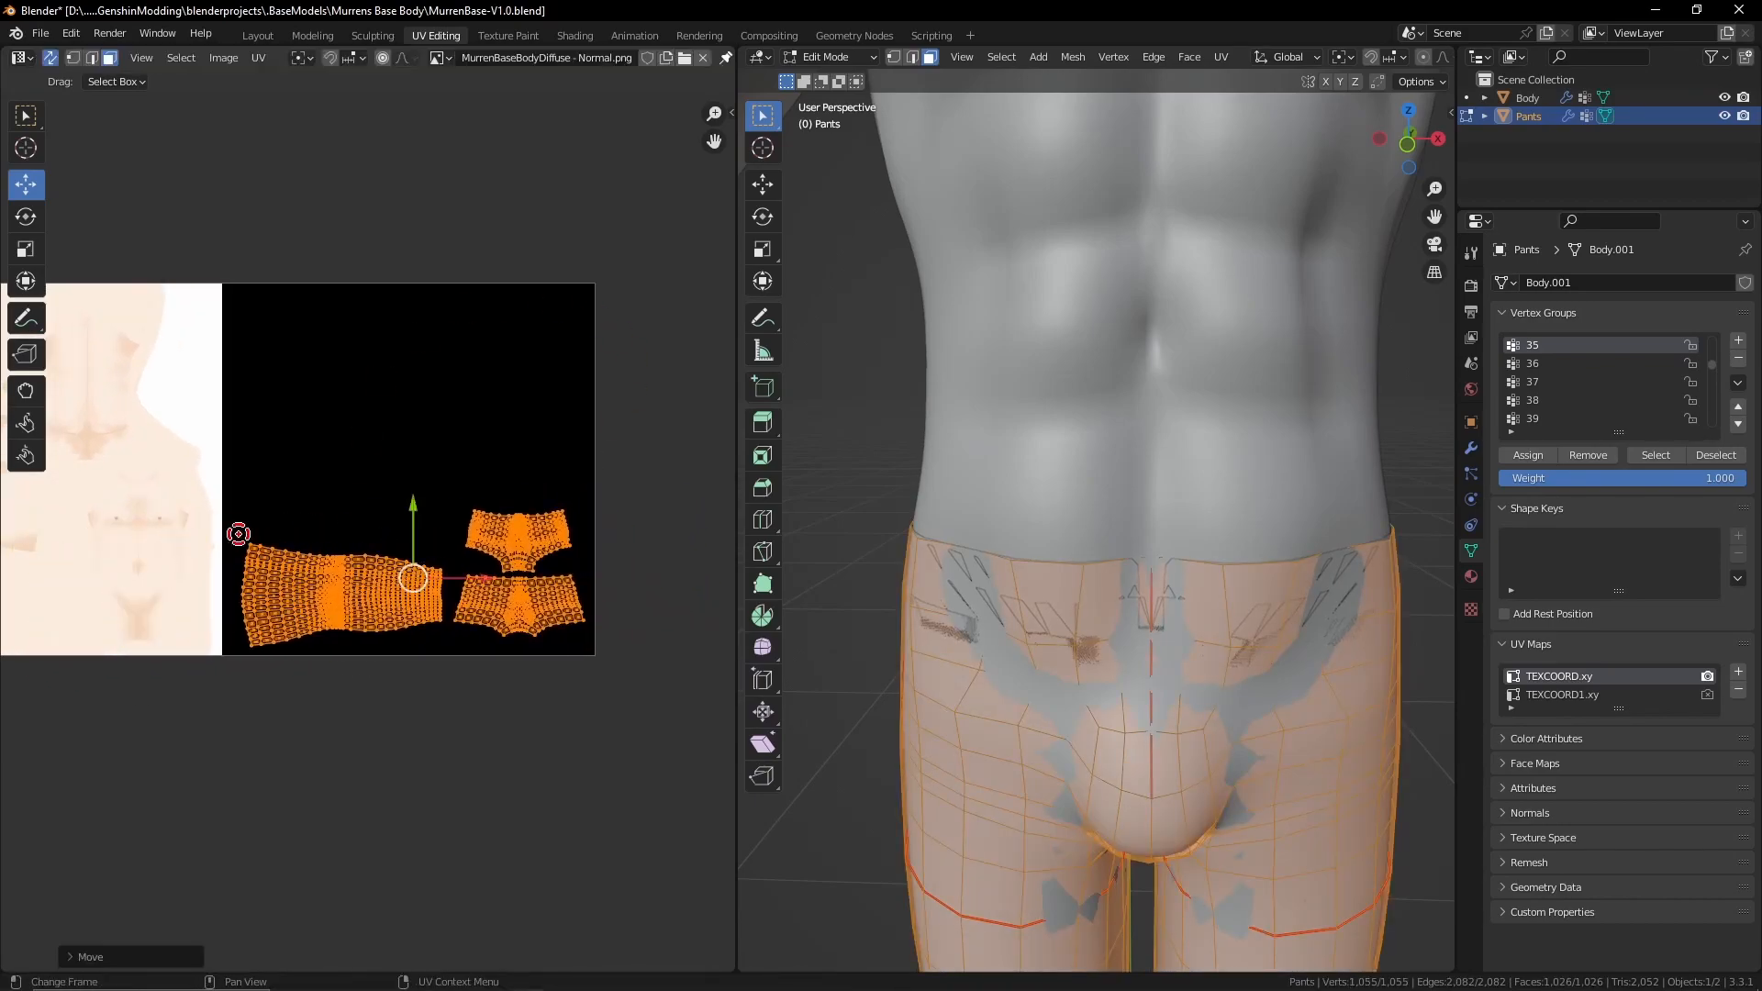
Scale the pants' UV islands down together toward the lower outer corner of the black texture area with the Transform tool
left_click(20, 249)
left_click(26, 281)
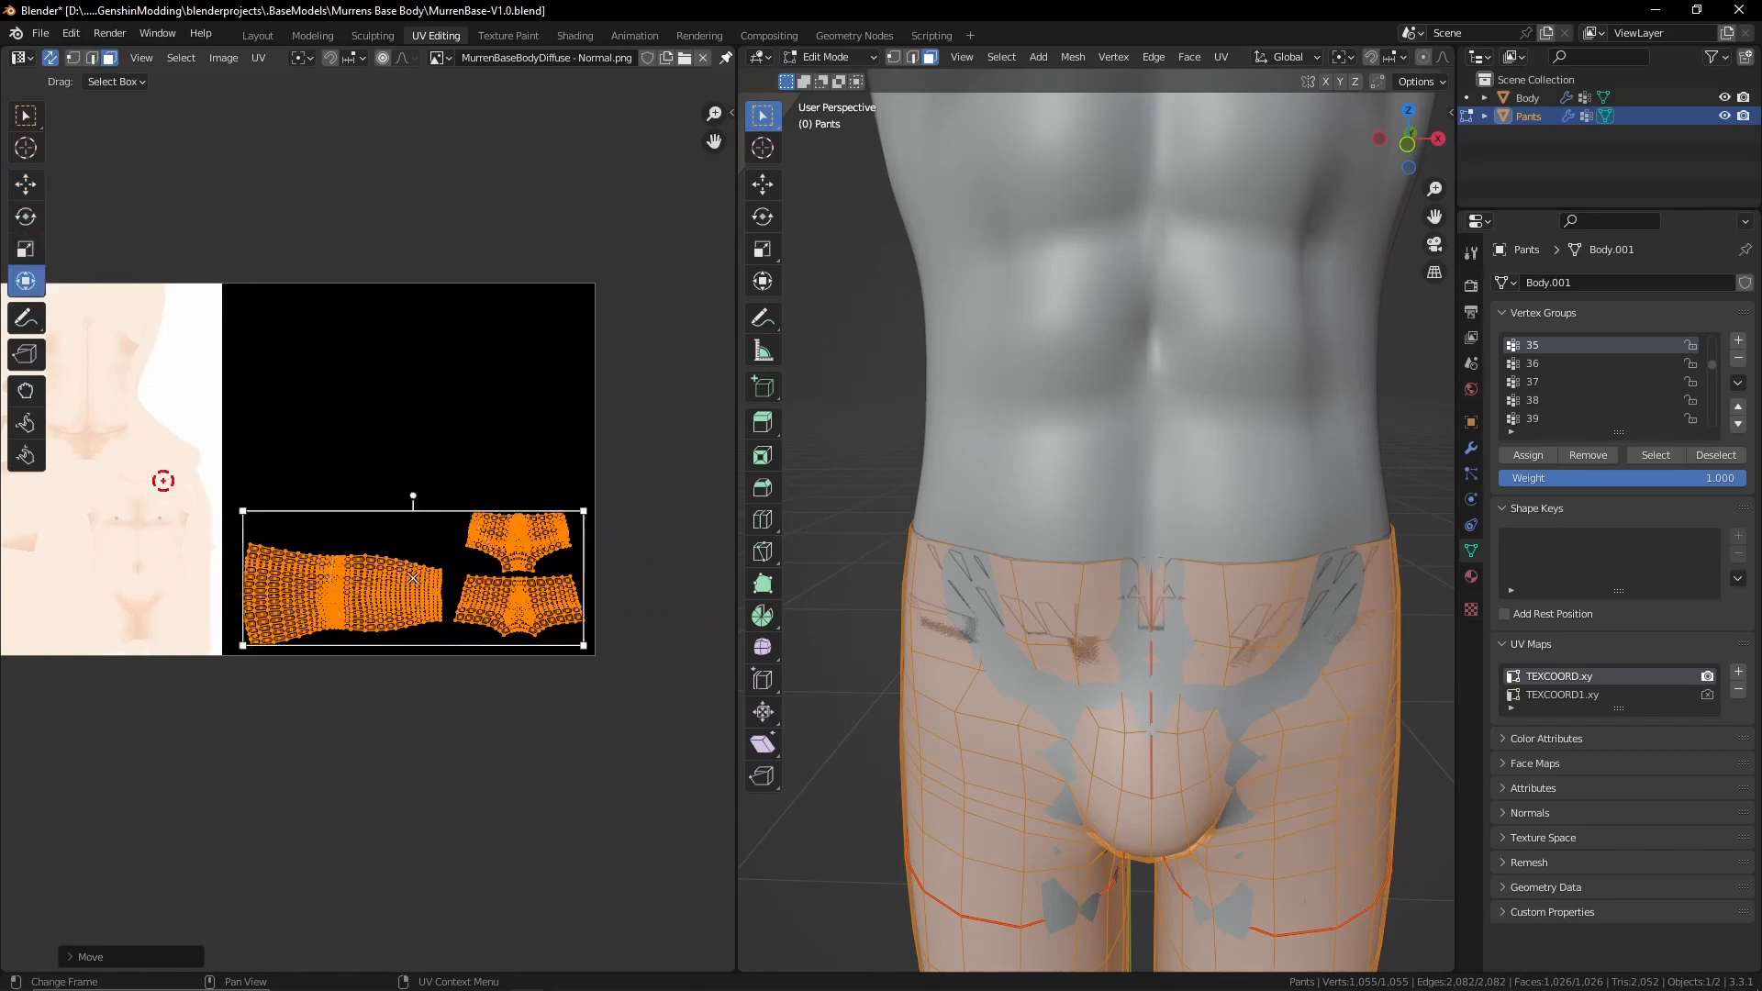
left_click_drag(244, 511, 408, 575)
left_click(498, 426)
scroll(580, 626, "up", 4)
middle_click_drag(590, 633, 400, 543)
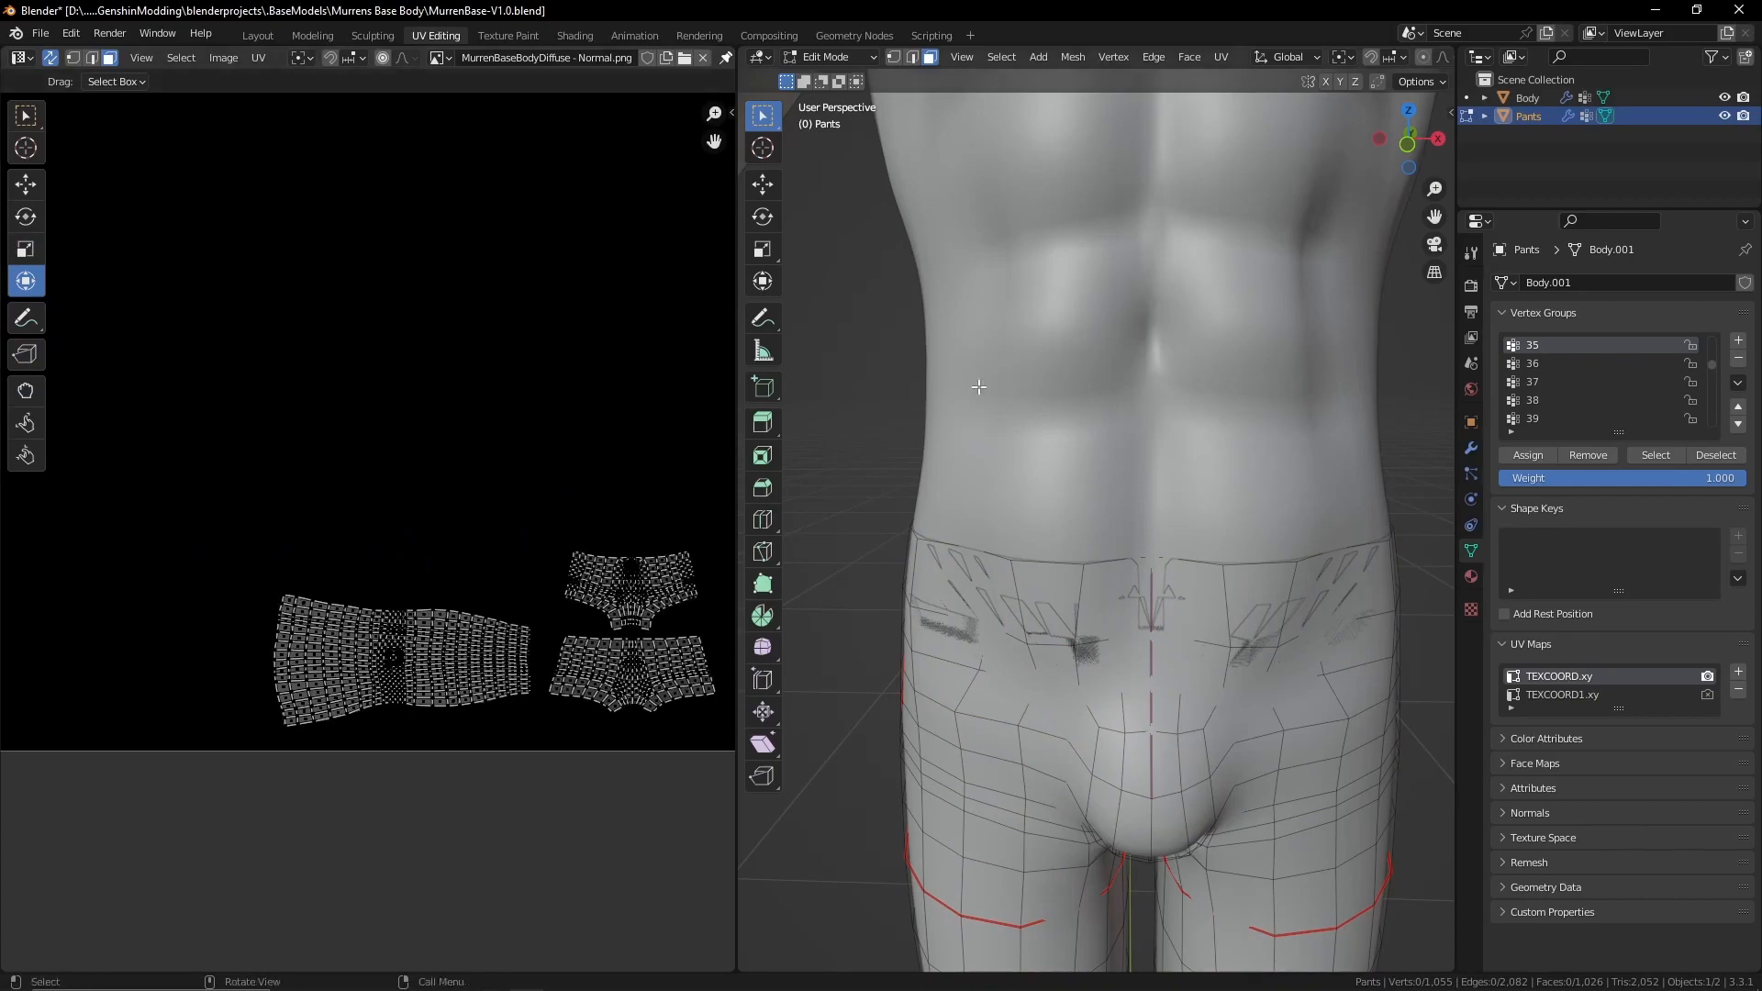
Return to the Layout workspace and examine how the black texture area looks on the pants, up close and from a distance
left_click(260, 36)
scroll(771, 483, "up", 3)
middle_click_drag(869, 538, 705, 533)
scroll(773, 510, "up", 5)
key("comma")
left_click(532, 557)
scroll(508, 553, "down", 5)
middle_click_drag(710, 223, 773, 589)
scroll(774, 589, "down", 4)
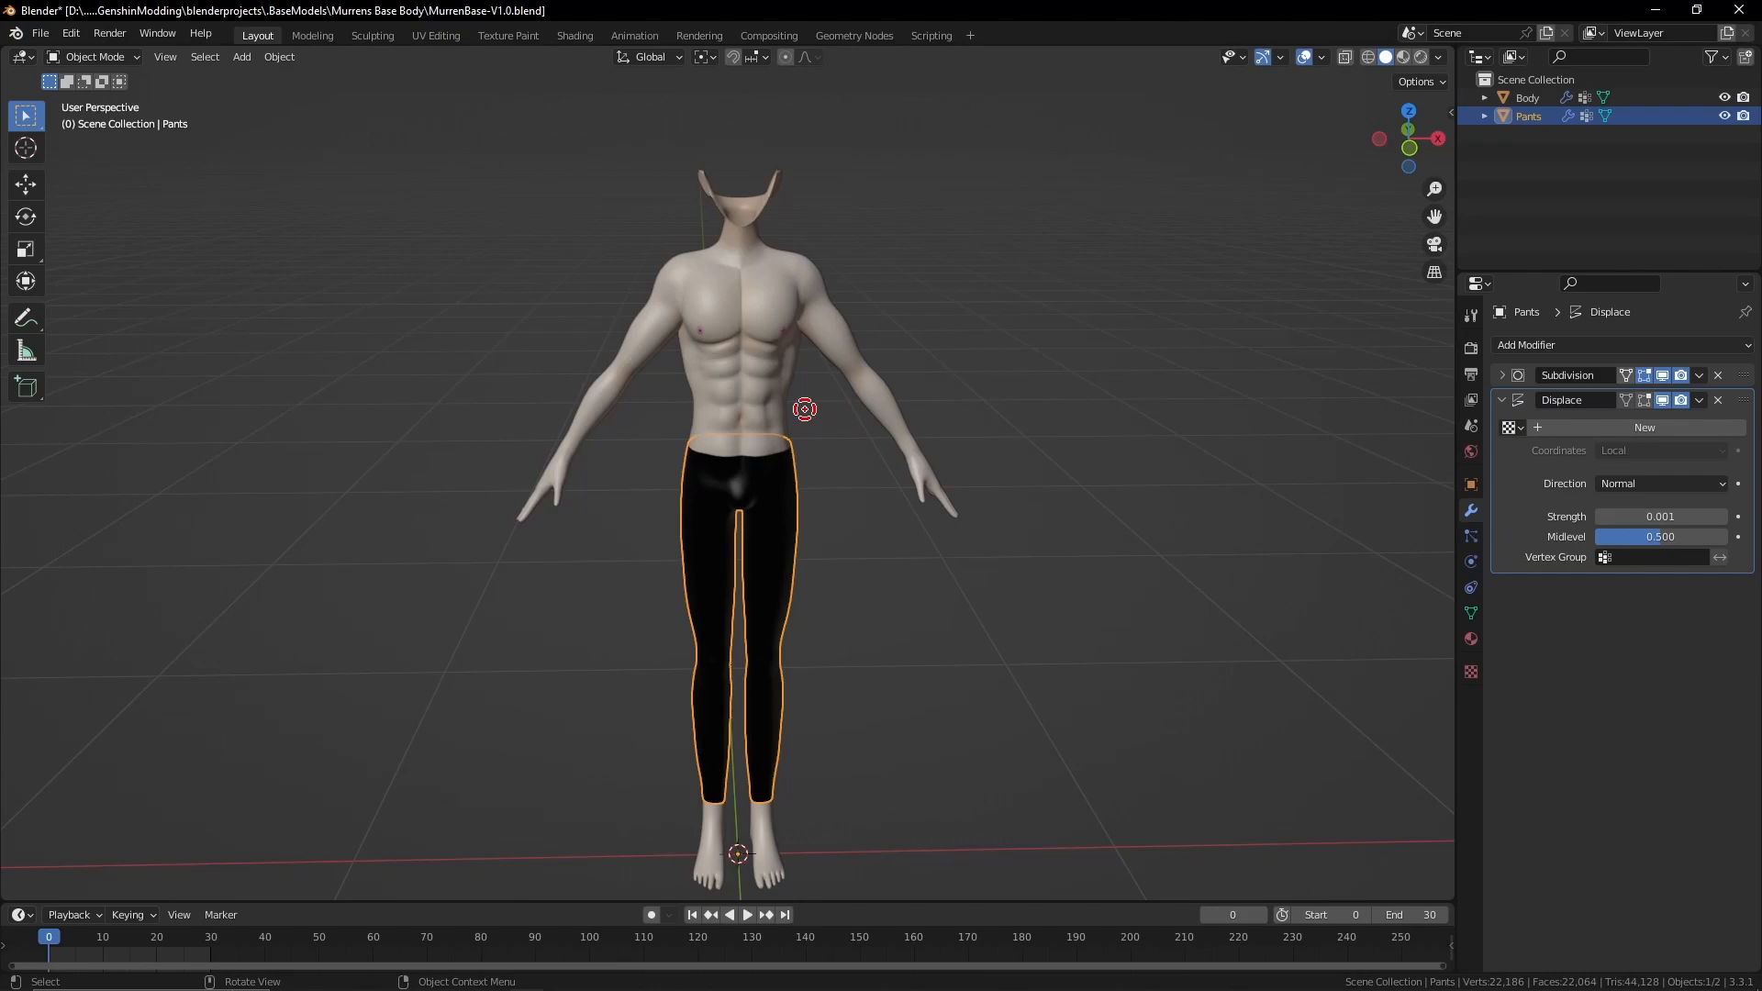
scroll(805, 410, "up", 6)
middle_click_drag(785, 522, 816, 495)
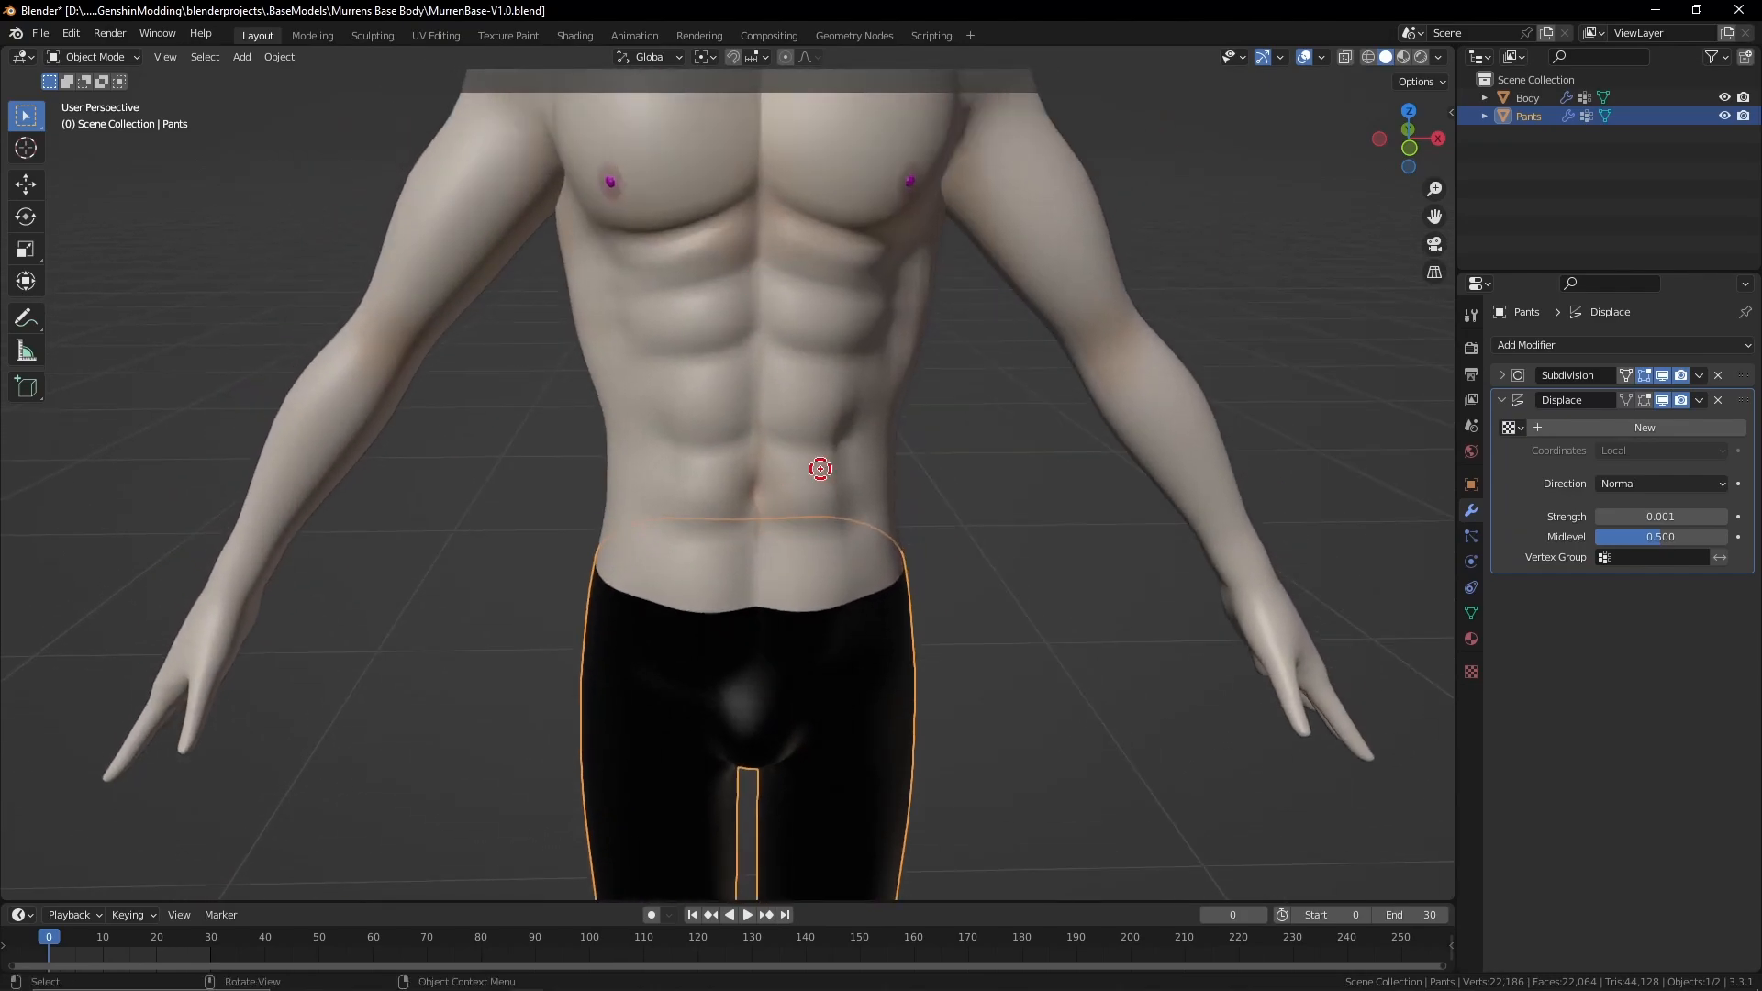
scroll(994, 606, "down", 5)
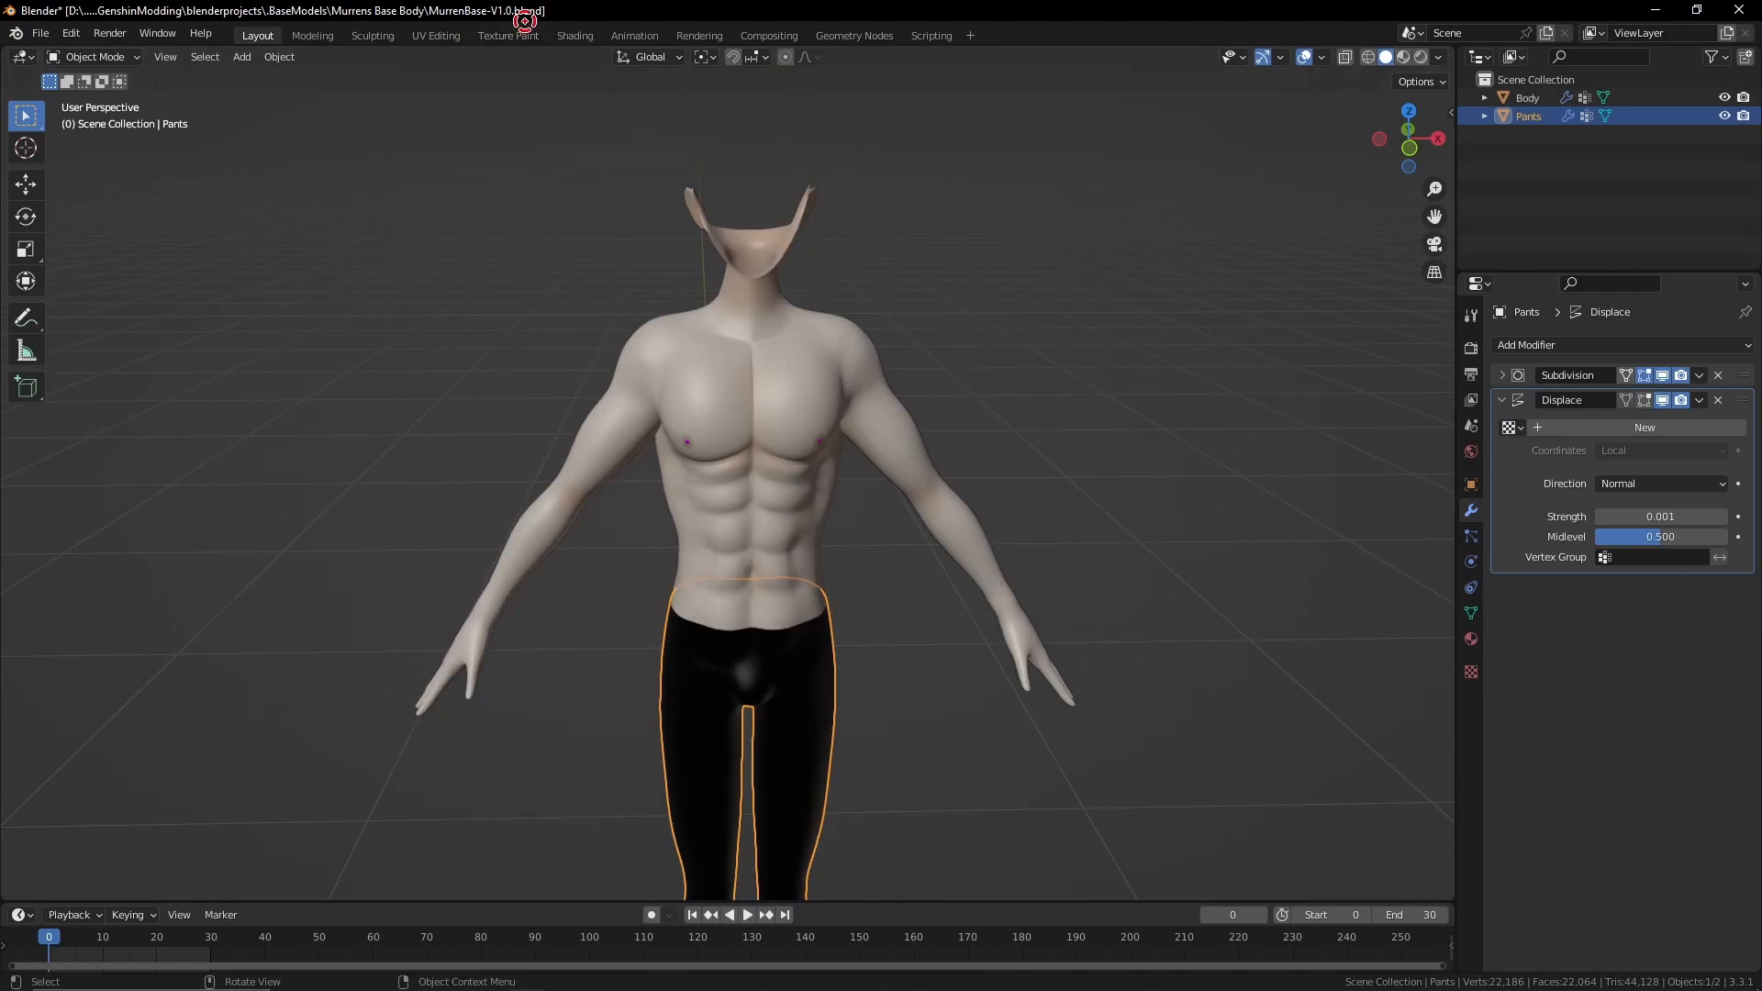
In the Sculpting workspace, try softening the Body's abdominal muscles with the Smooth brush, and undo the last stroke
left_click(372, 35)
left_click(26, 405)
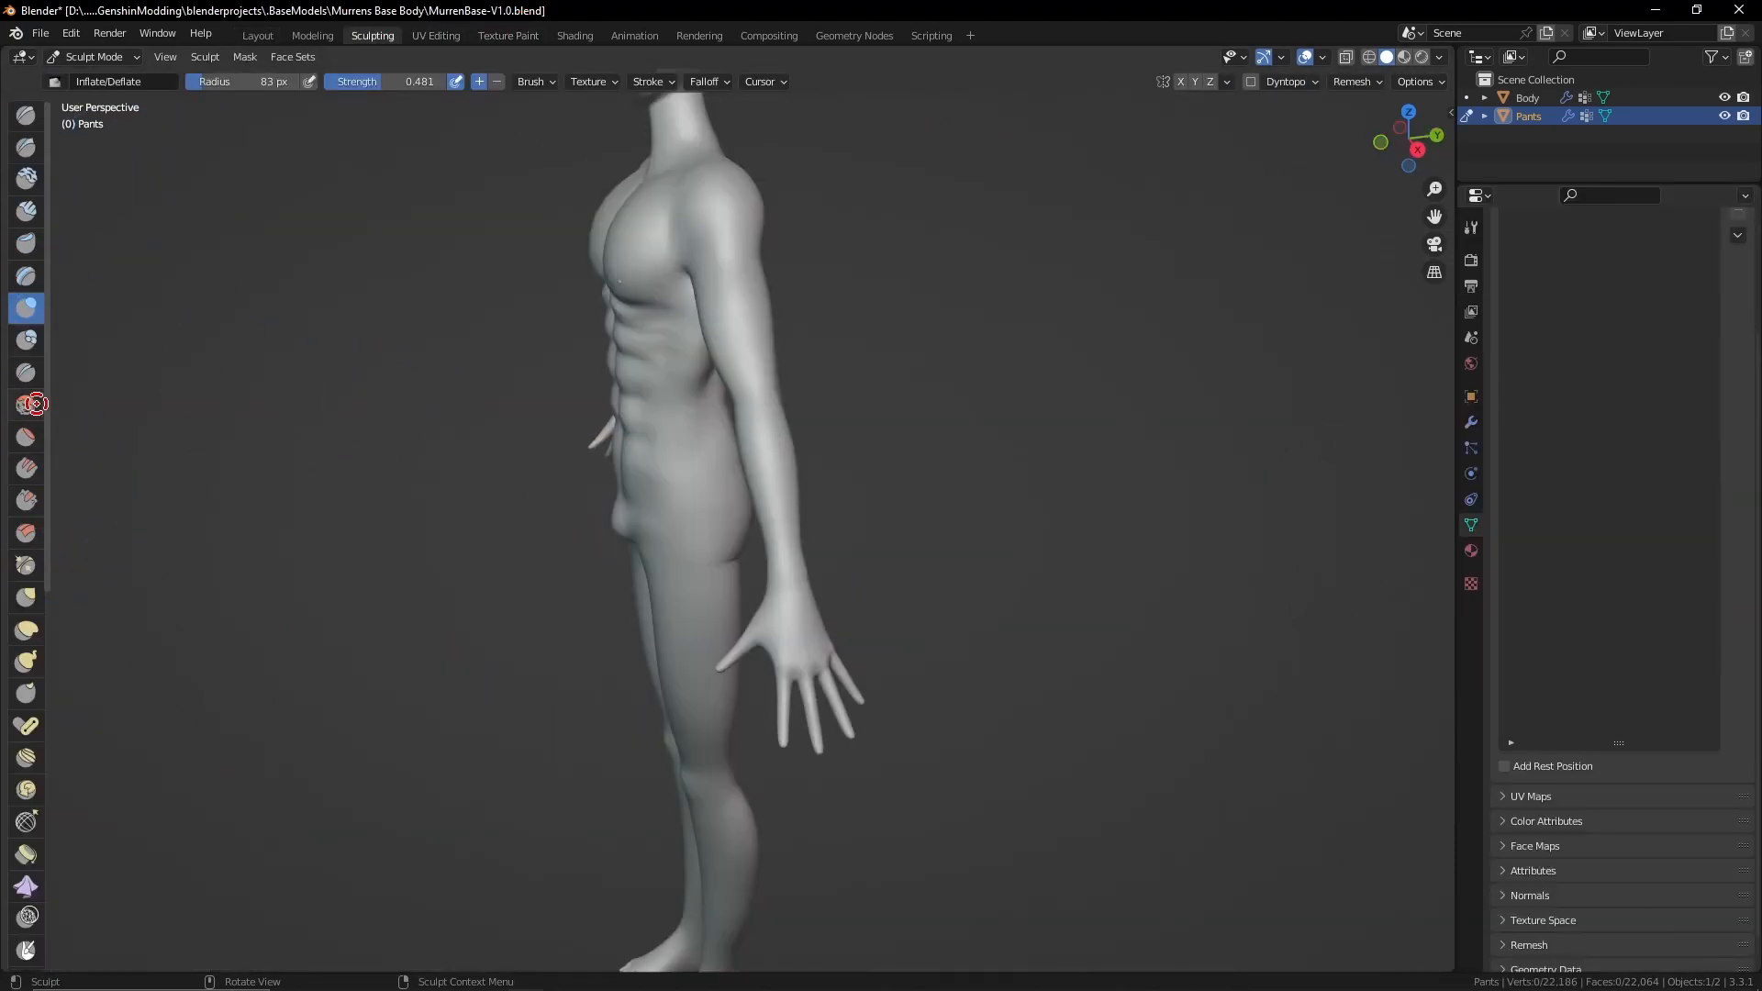
middle_click_drag(370, 460, 789, 431)
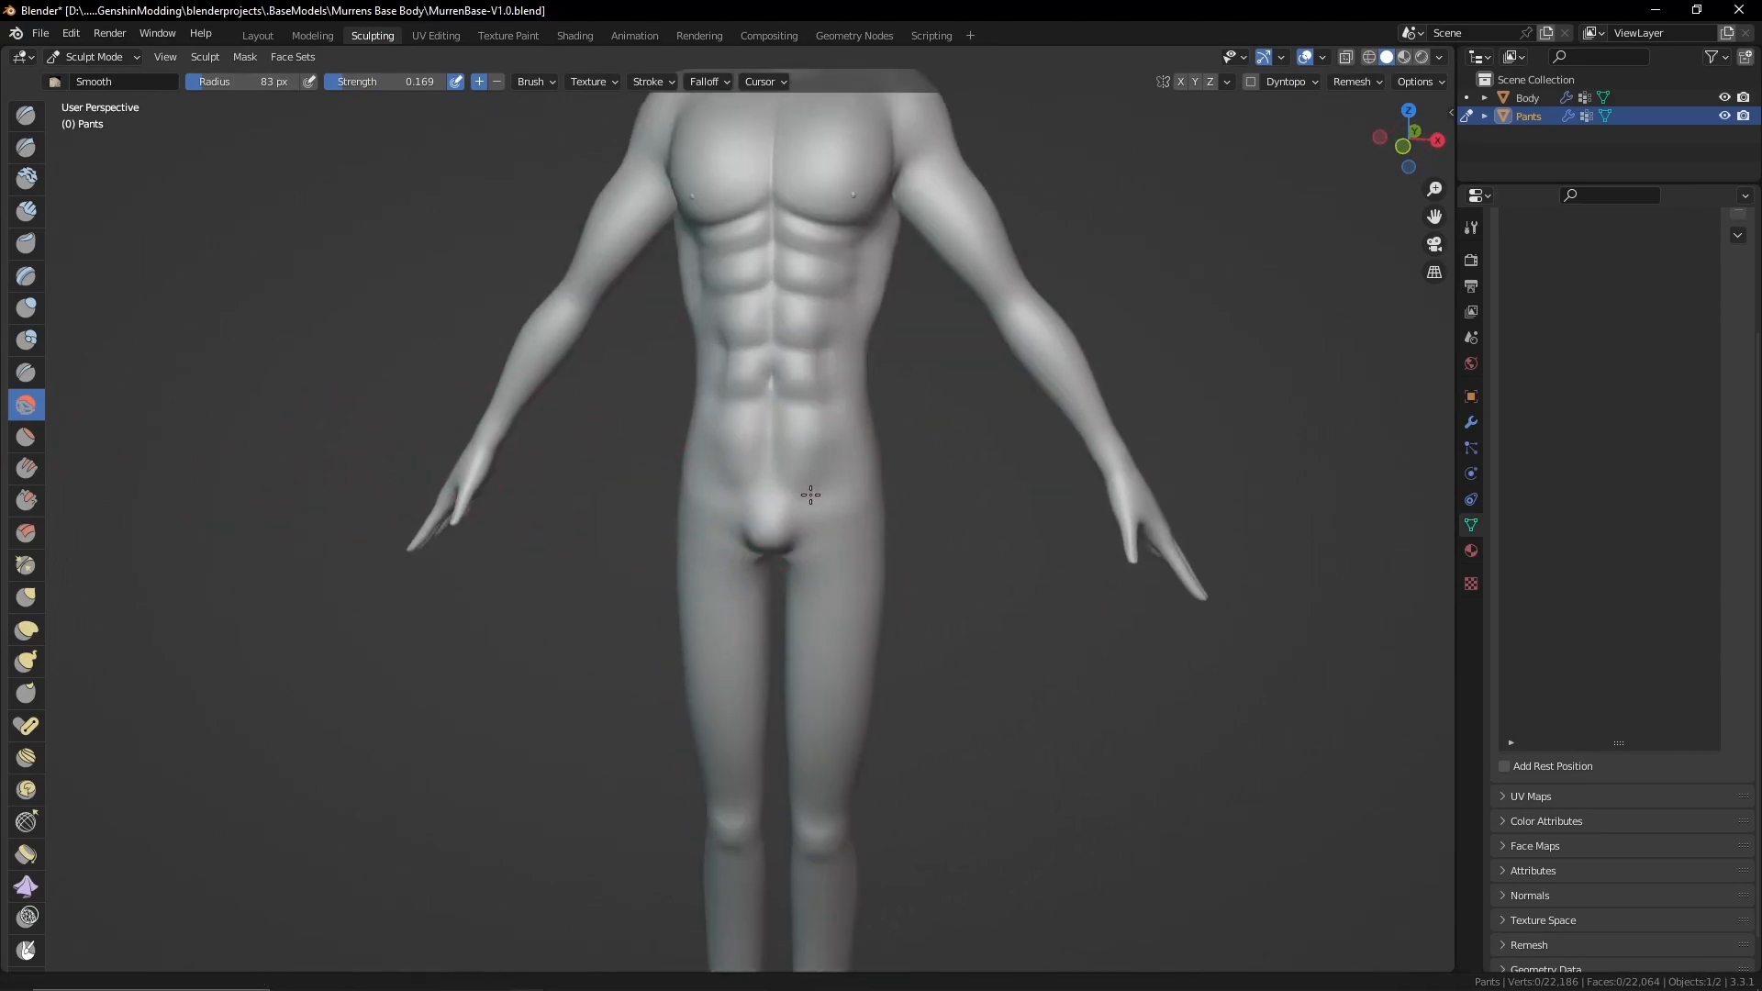
scroll(802, 420, "up", 3)
left_click(1527, 97)
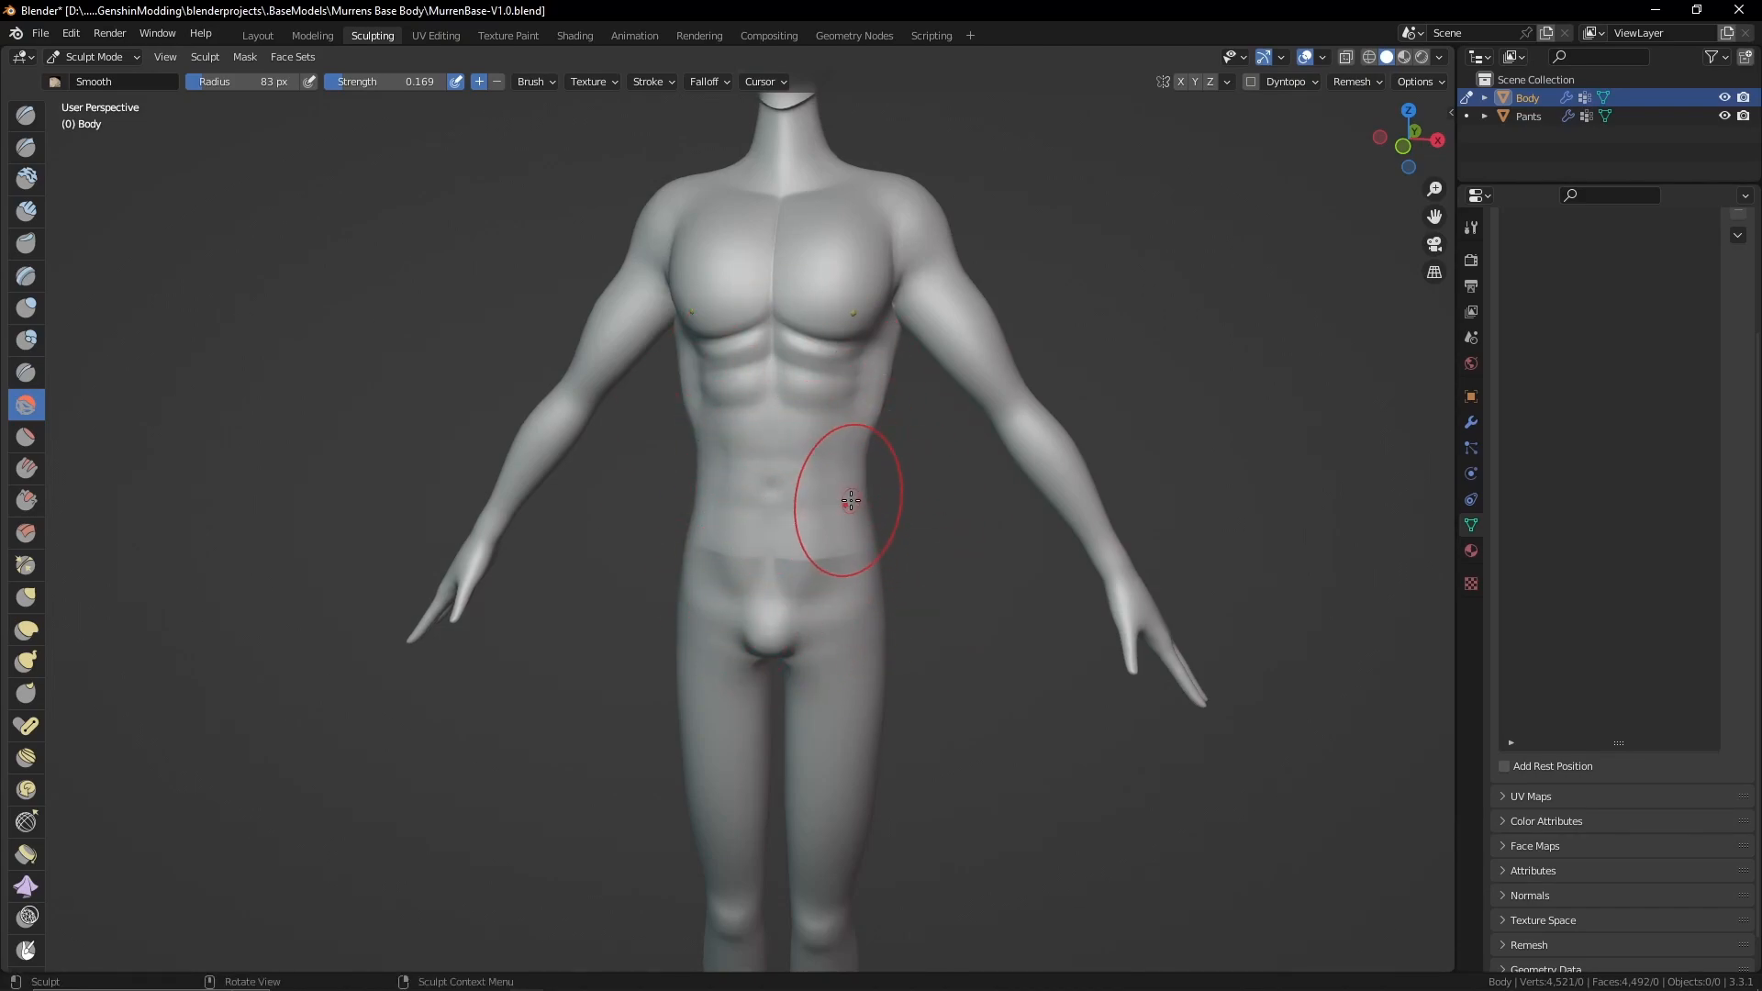
key("ctrl+z")
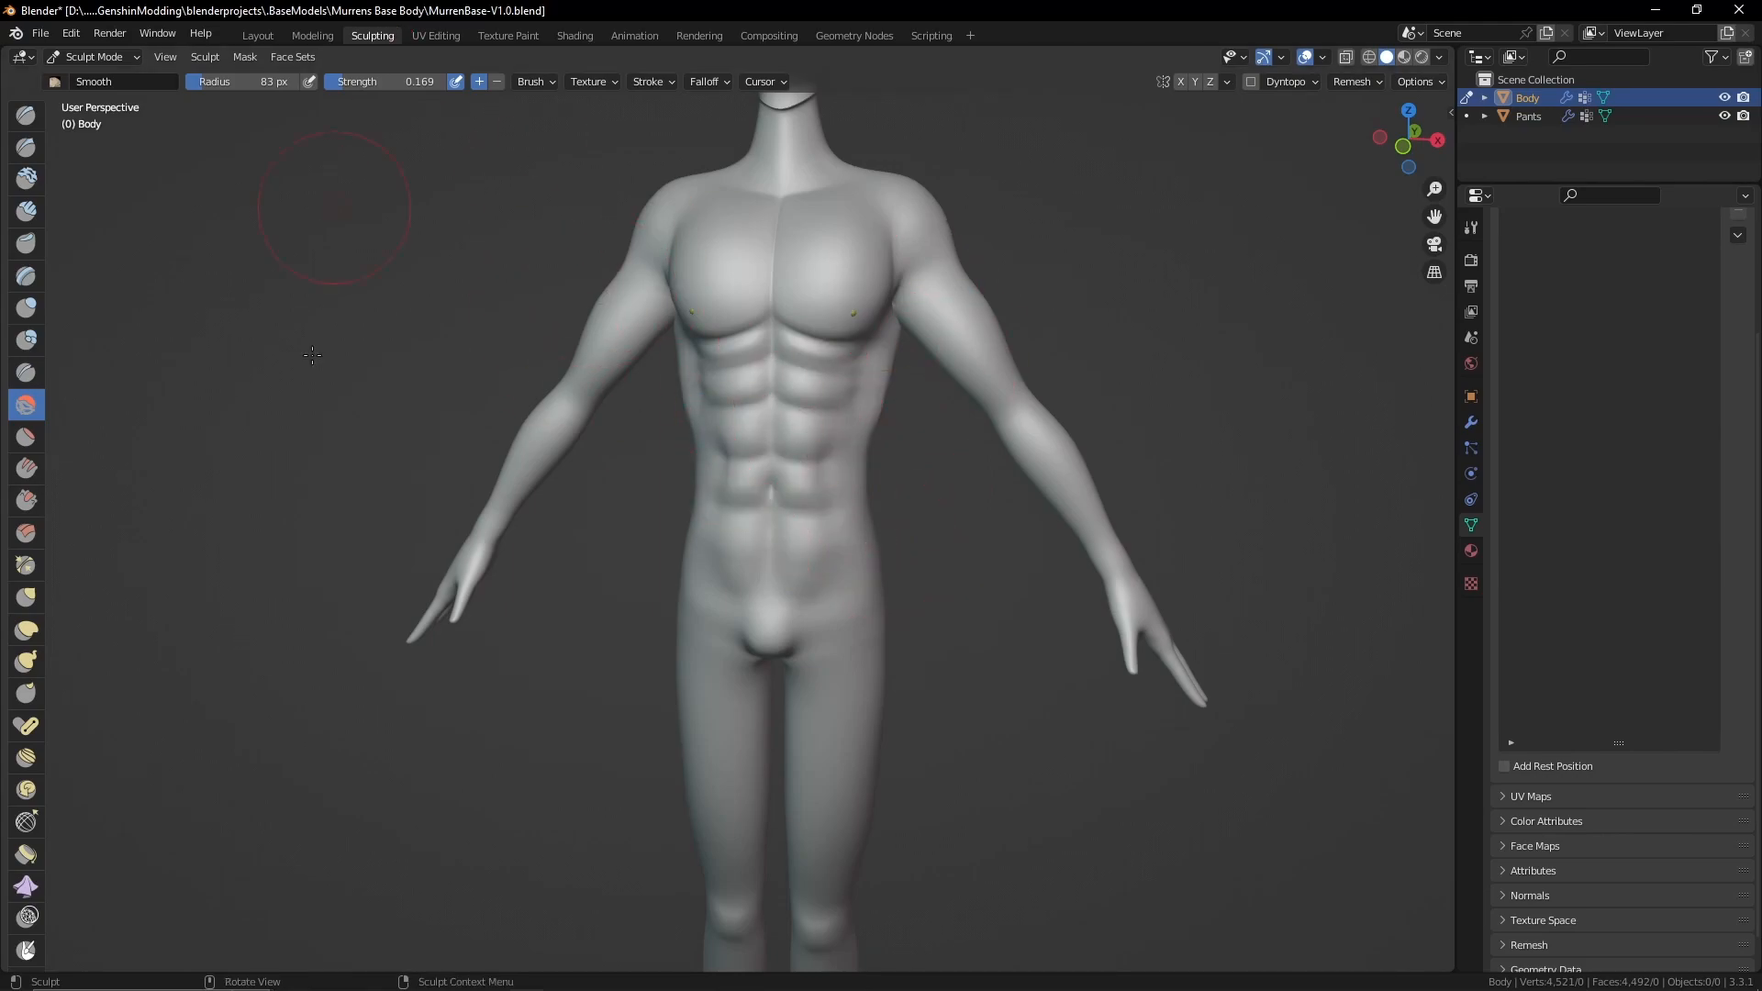
In the Layout workspace, examine the body and pants from the front and back, including the fit around the hips and legs
left_click(258, 35)
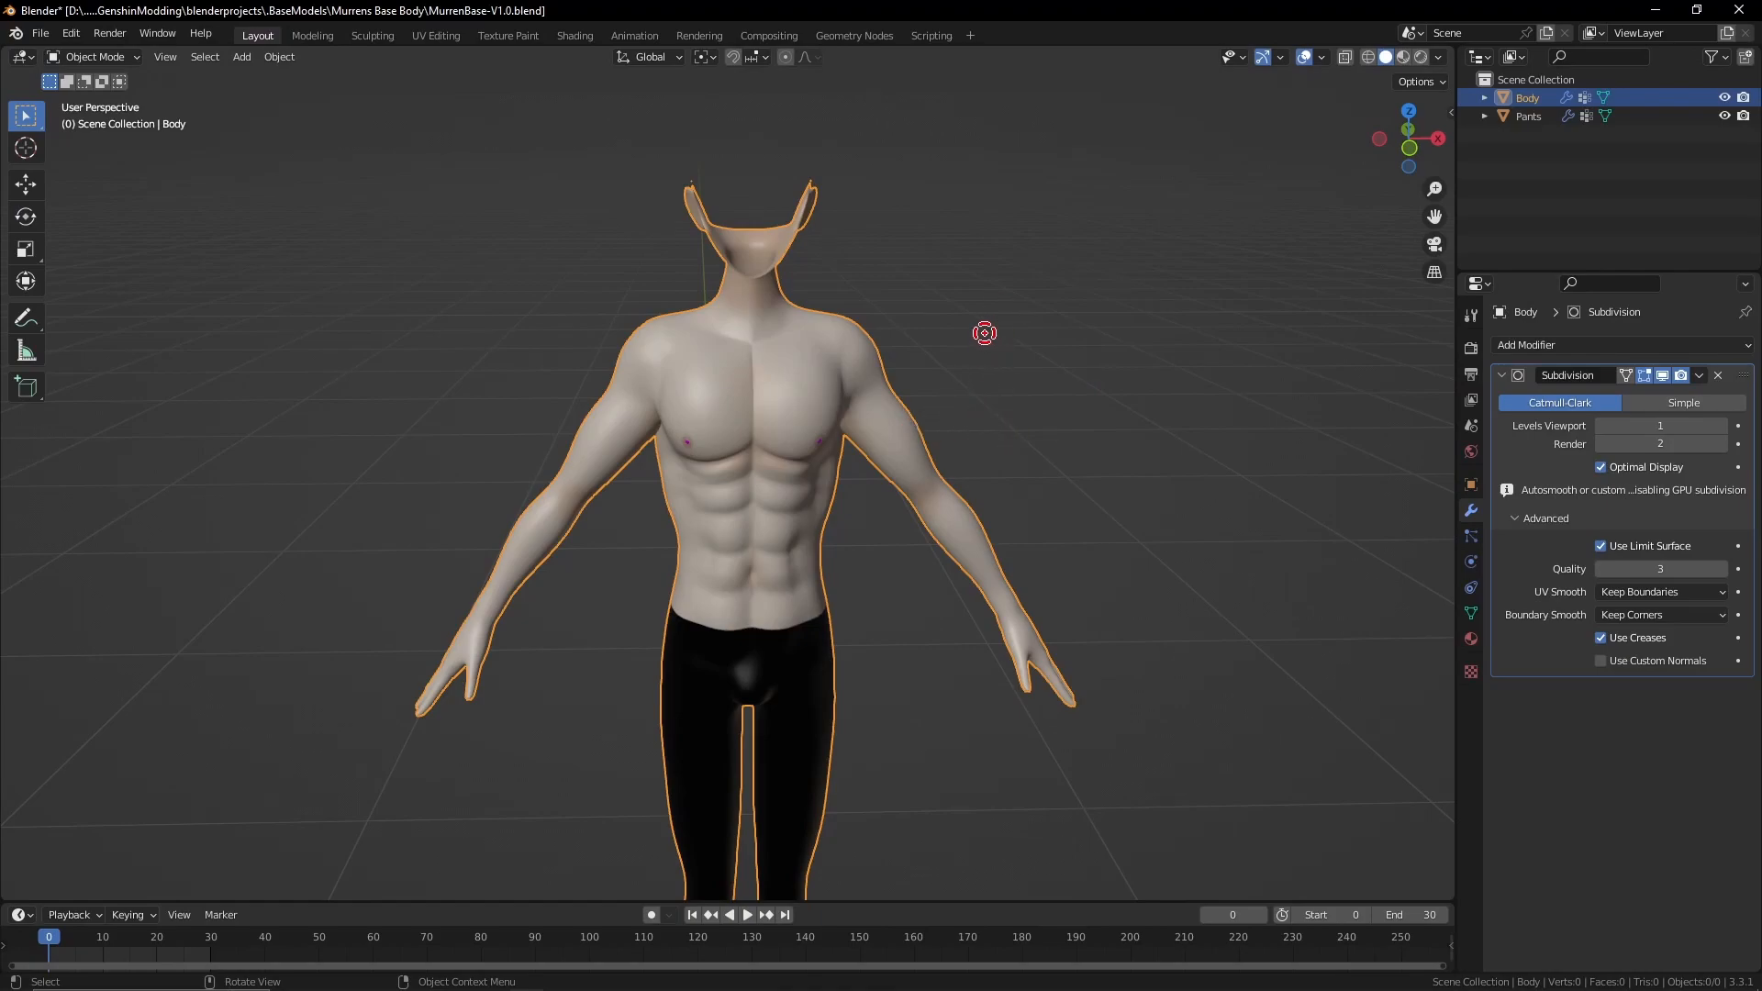
left_click(1092, 244)
scroll(1003, 305, "down", 5)
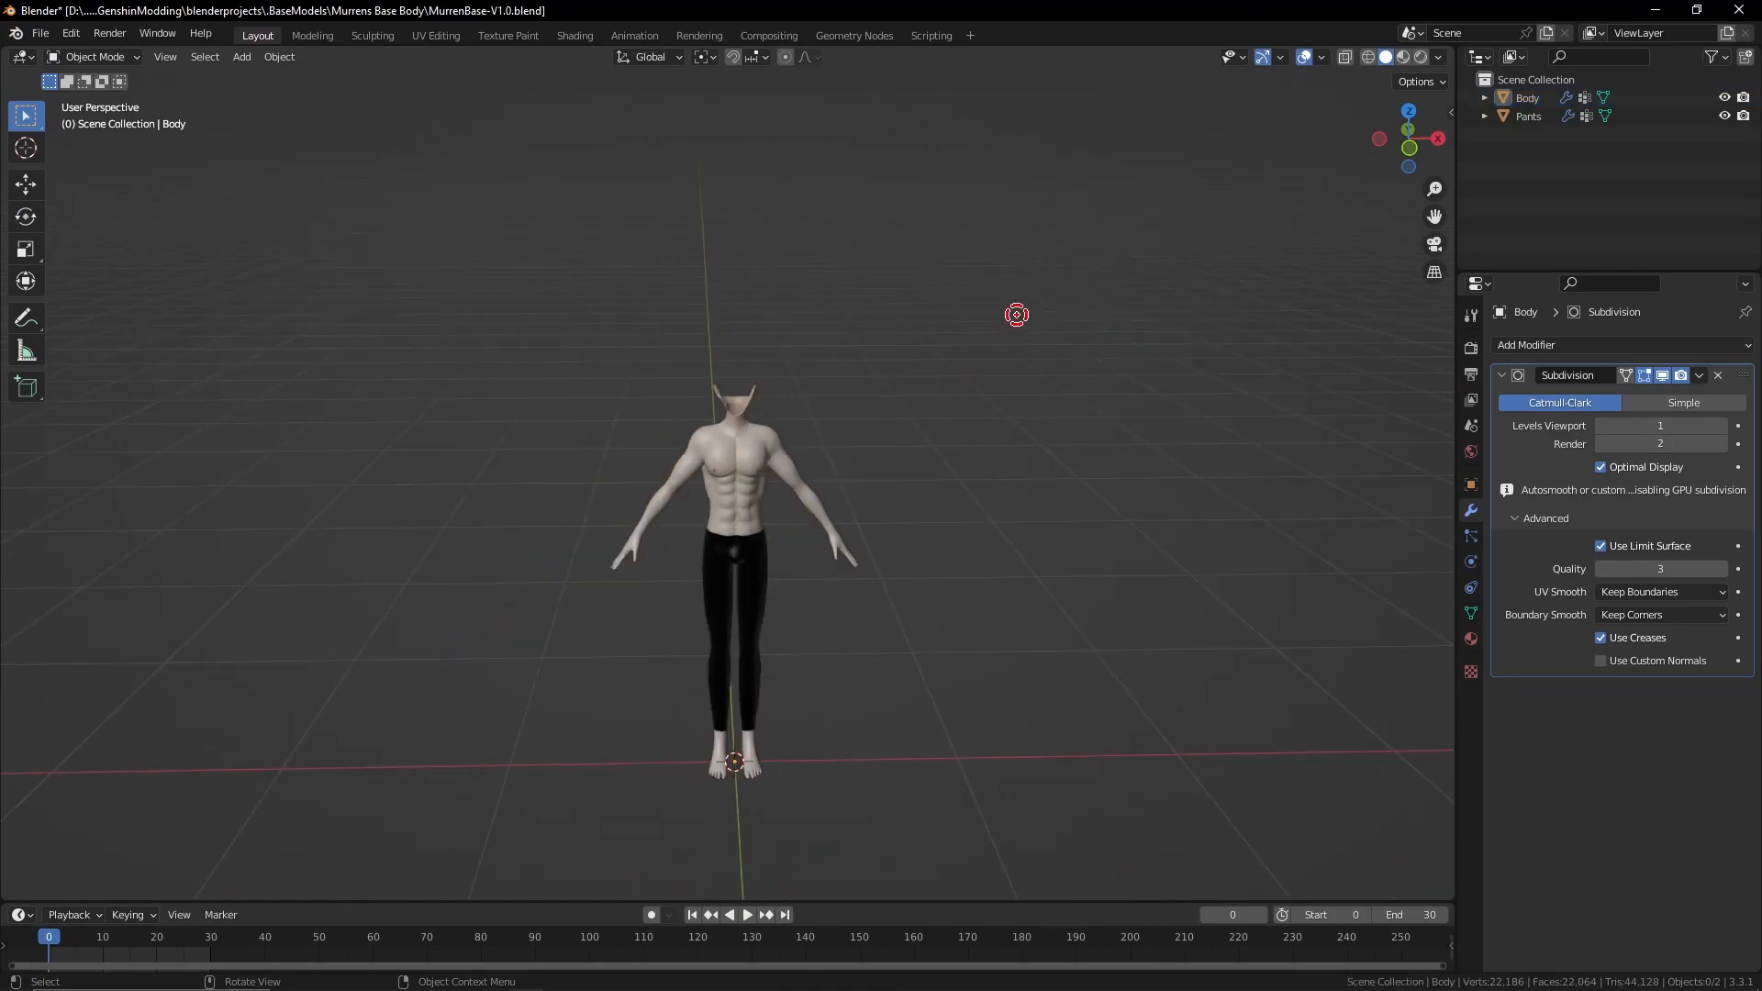
scroll(1015, 315, "up", 9)
middle_click_drag(1016, 315, 830, 487)
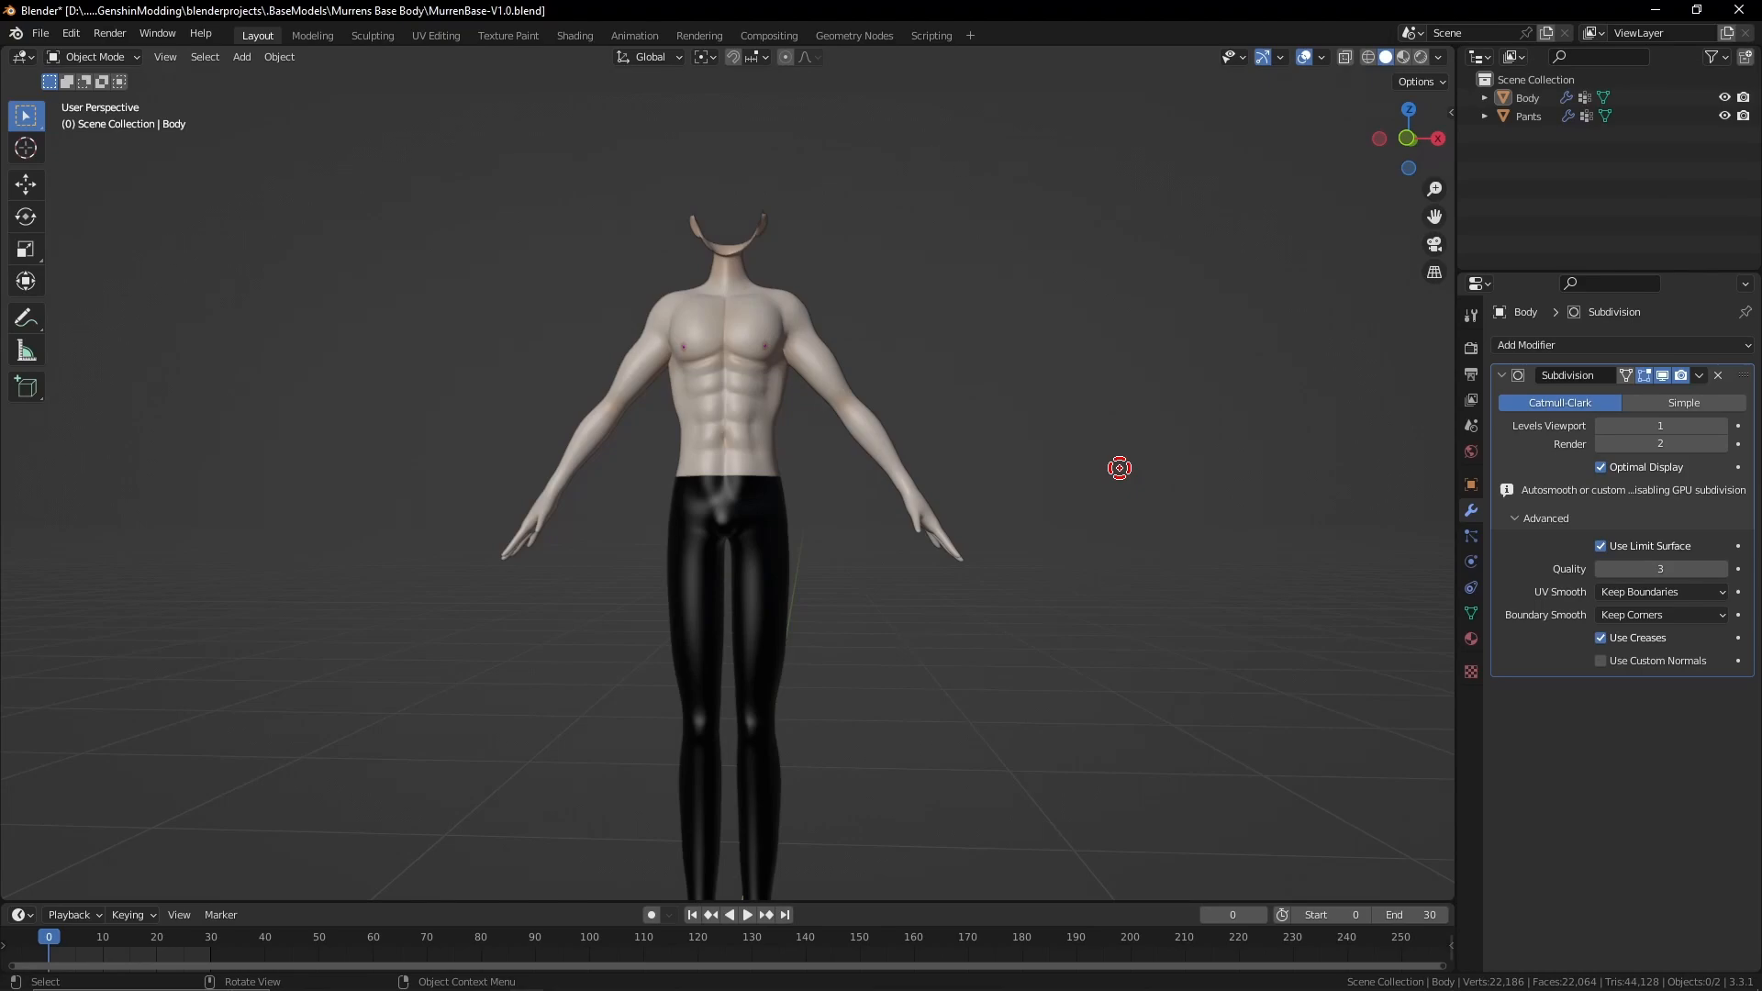
middle_click_drag(963, 413, 712, 343)
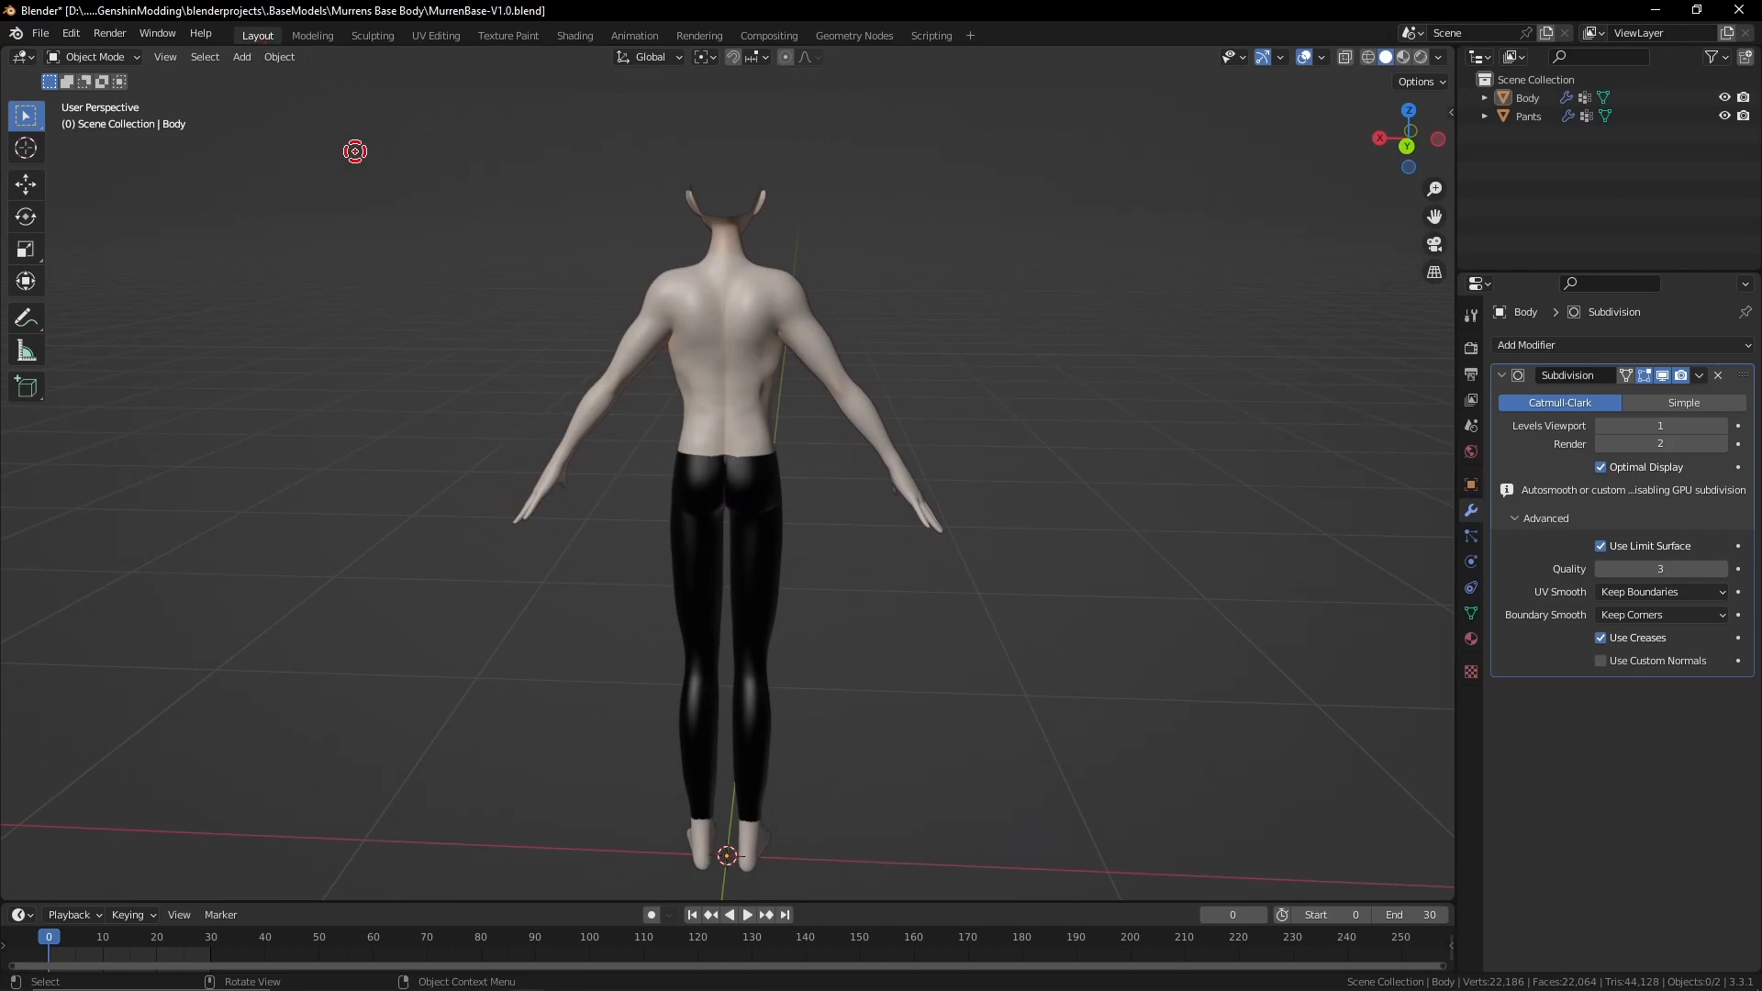
mouse_move(772, 397)
middle_mouse_down("shift")
mouse_move(814, 349)
mouse_move(759, 413)
middle_mouse_up("shift")
middle_click_drag(760, 413, 680, 641, "shift")
scroll(790, 378, "up", 5)
scroll(679, 596, "down", 4)
scroll(678, 642, "up", 4)
middle_click_drag(683, 636, 669, 563)
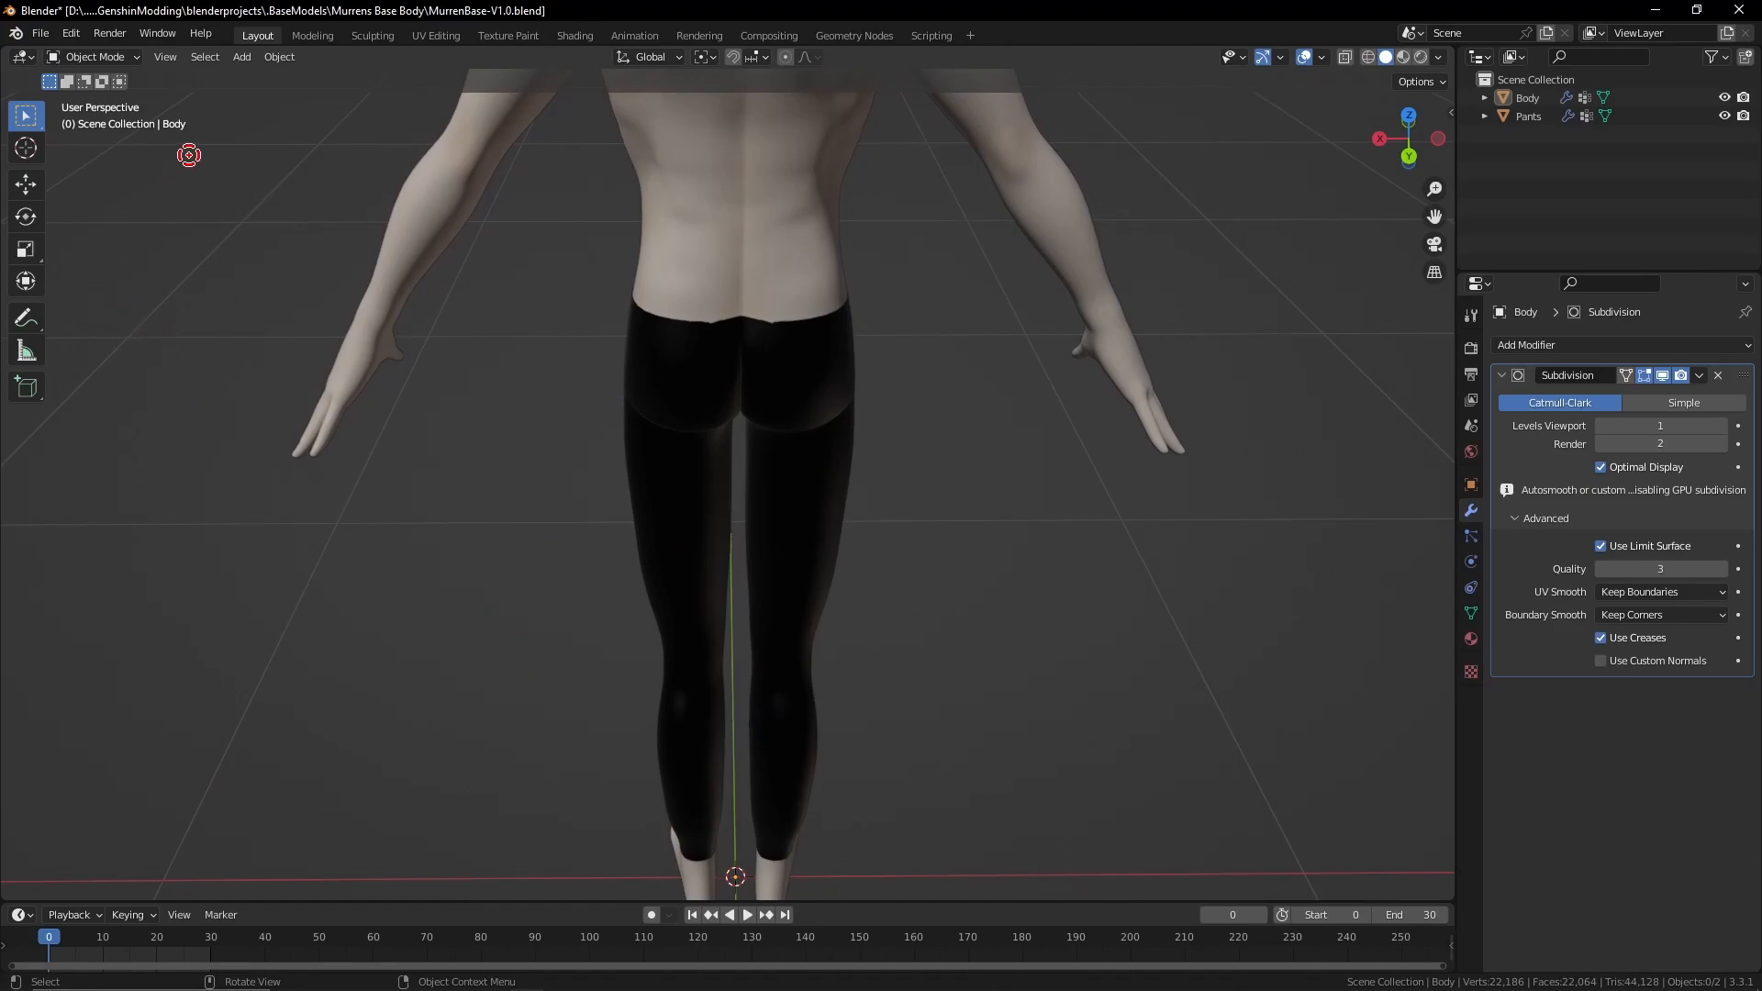
scroll(686, 394, "down", 5)
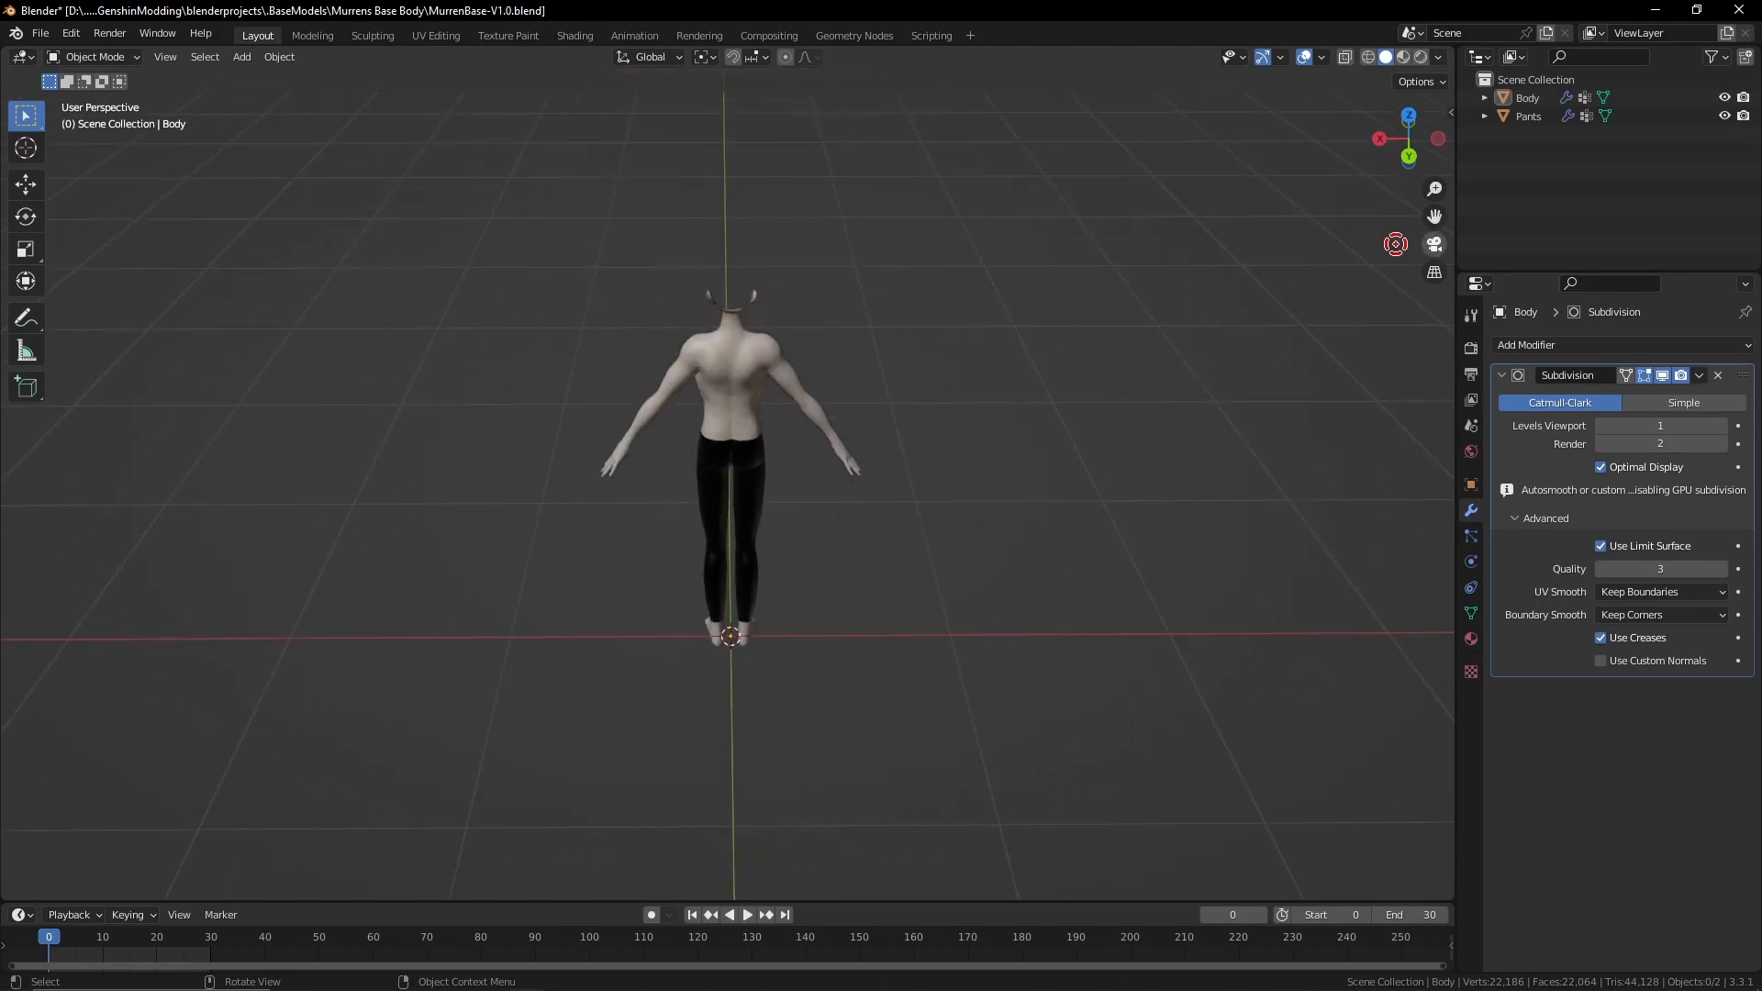
Add a mesh plane at the body's feet and set its size to 0.69 m
left_click(242, 56)
mouse_move(307, 70)
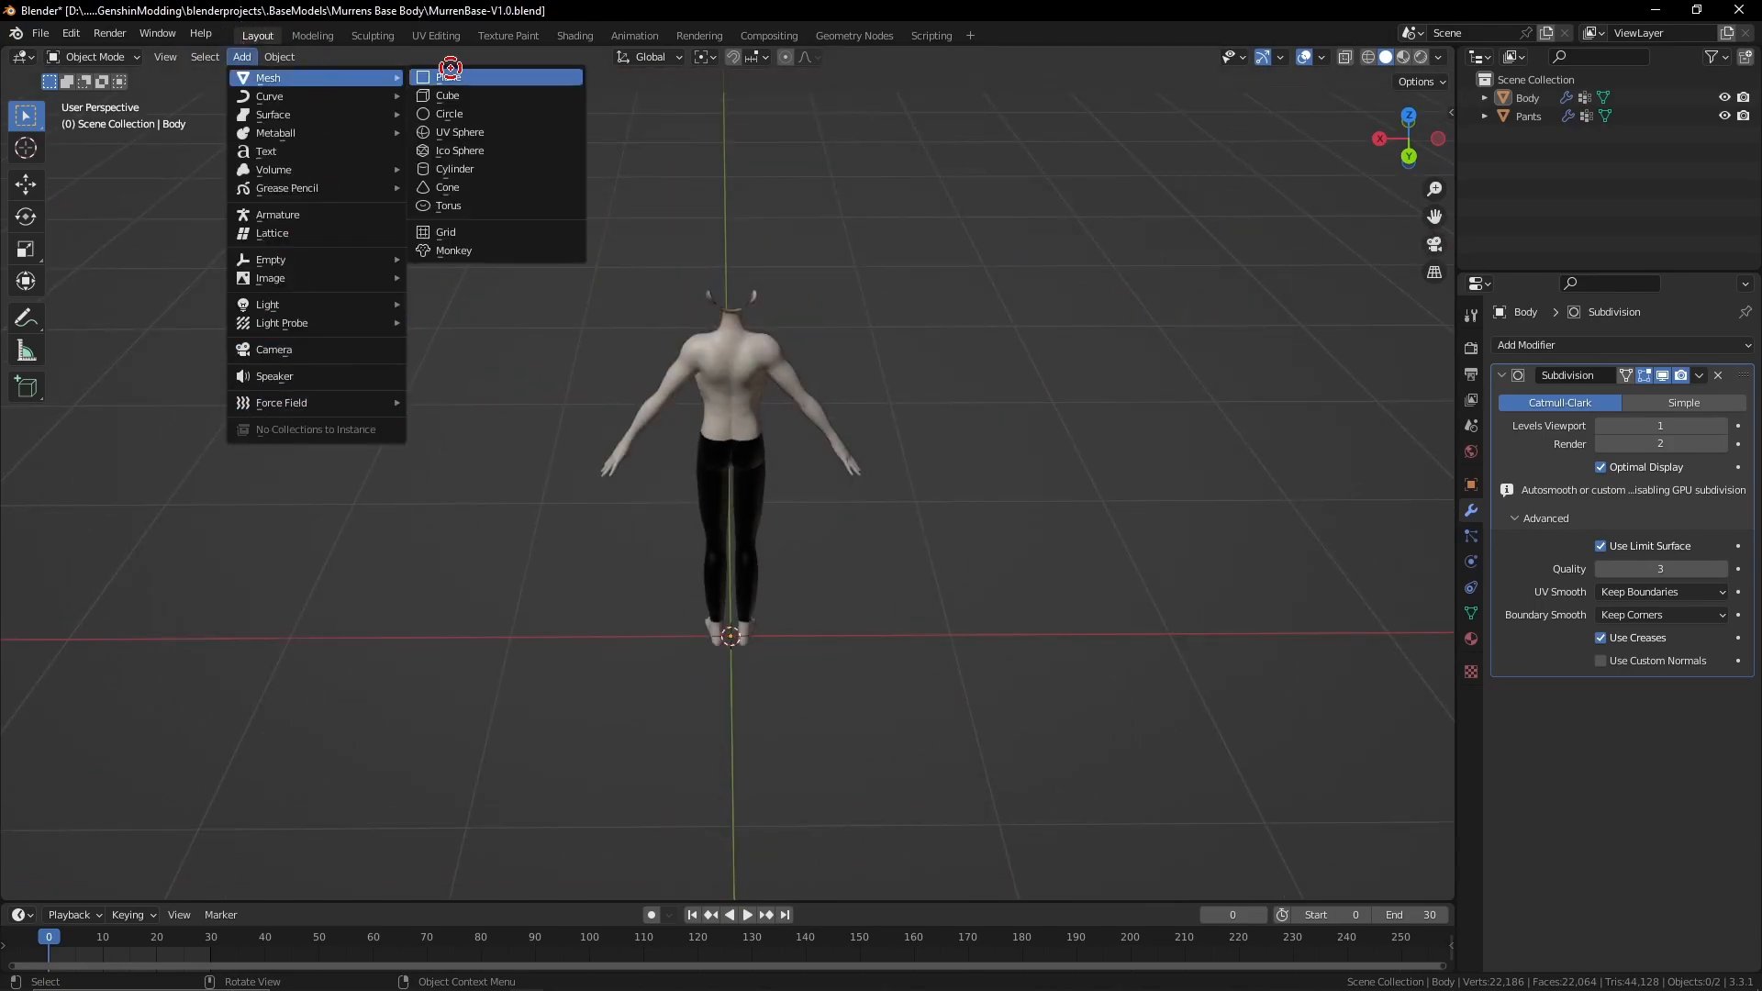
left_click(460, 73)
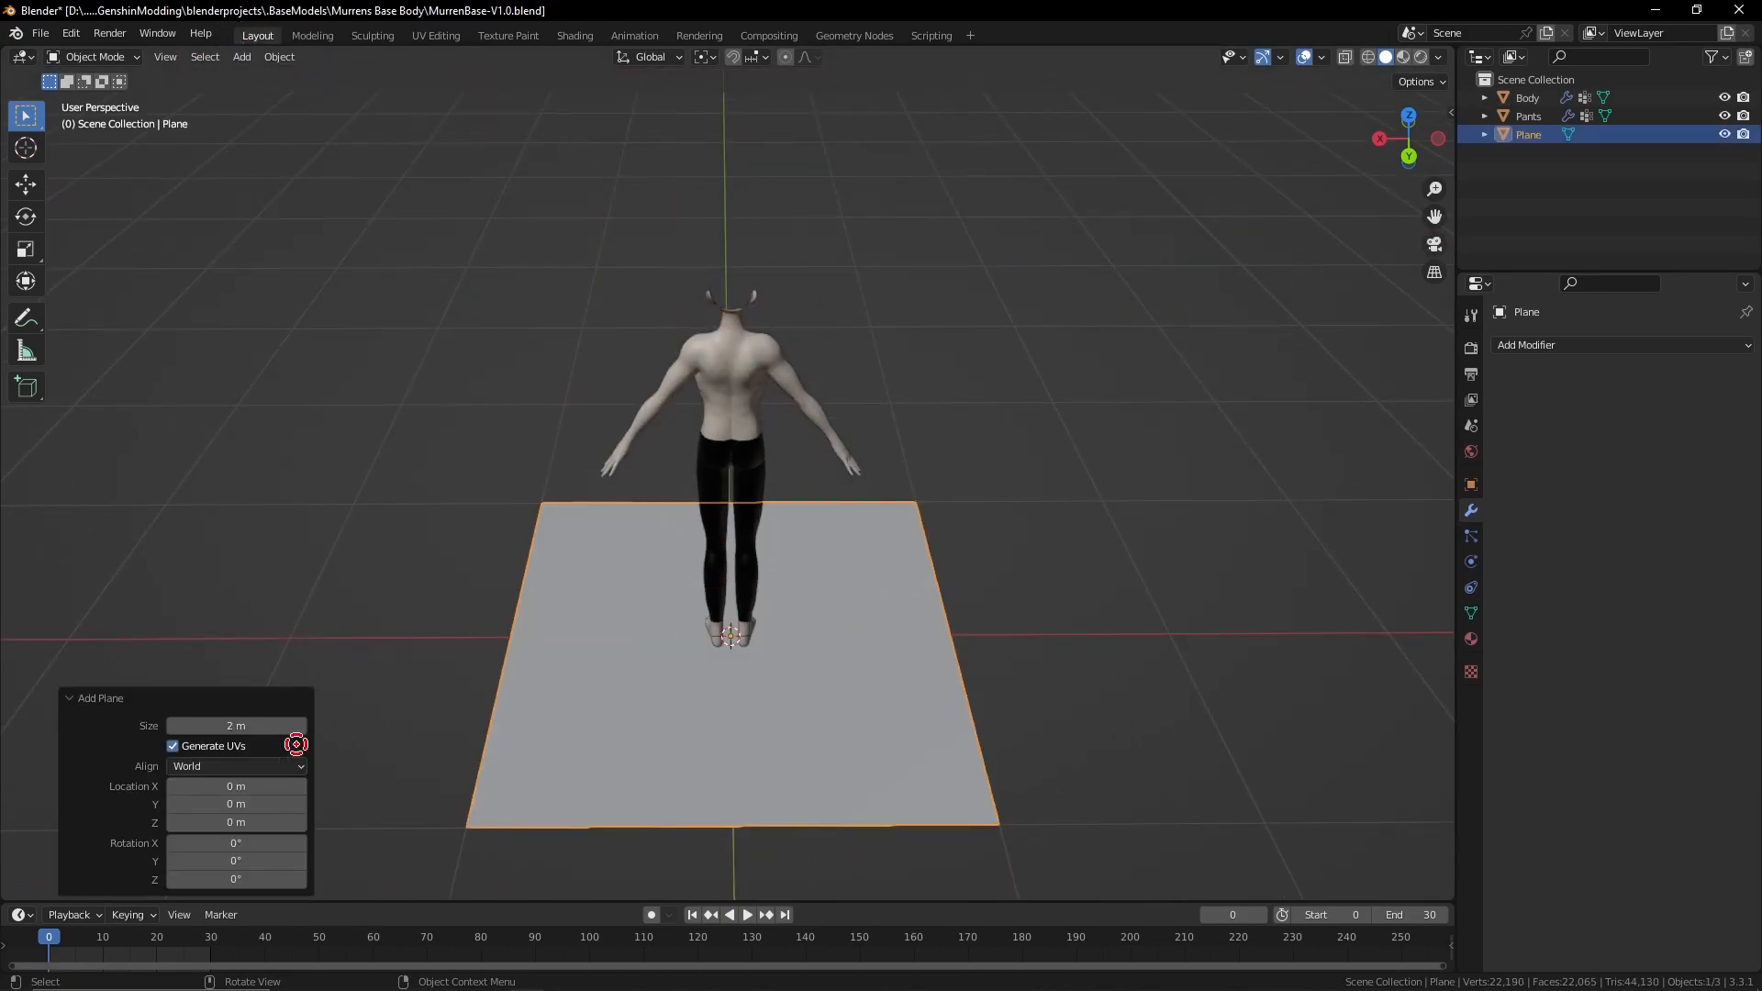
left_click_drag(237, 725, 121, 732)
middle_click_drag(307, 751, 594, 790)
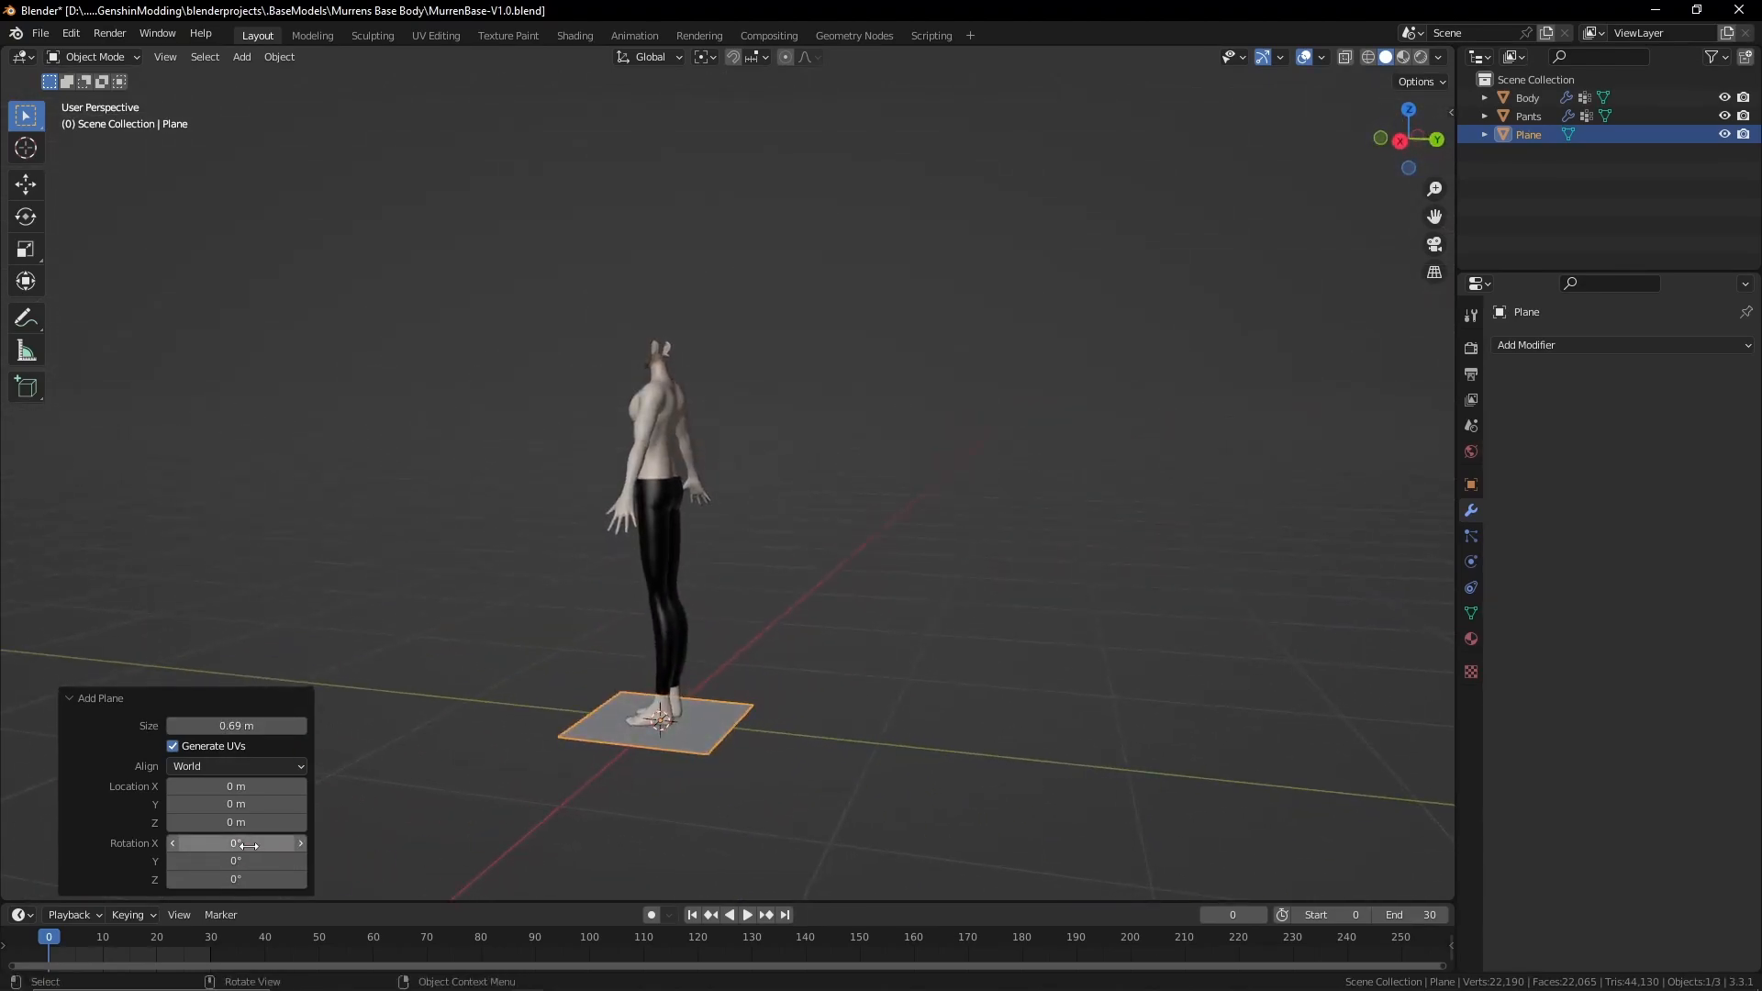
Tilt the plane about the X axis and position it behind the legs, sloping away from the waist
left_click_drag(235, 842, 1438, 863)
mouse_move(236, 787)
left_mouse_down()
mouse_move(315, 817)
mouse_move(240, 804)
left_mouse_up()
left_click(243, 789)
type("09")
key("Return")
left_click(204, 802)
type("0")
key("Return")
left_click(803, 616)
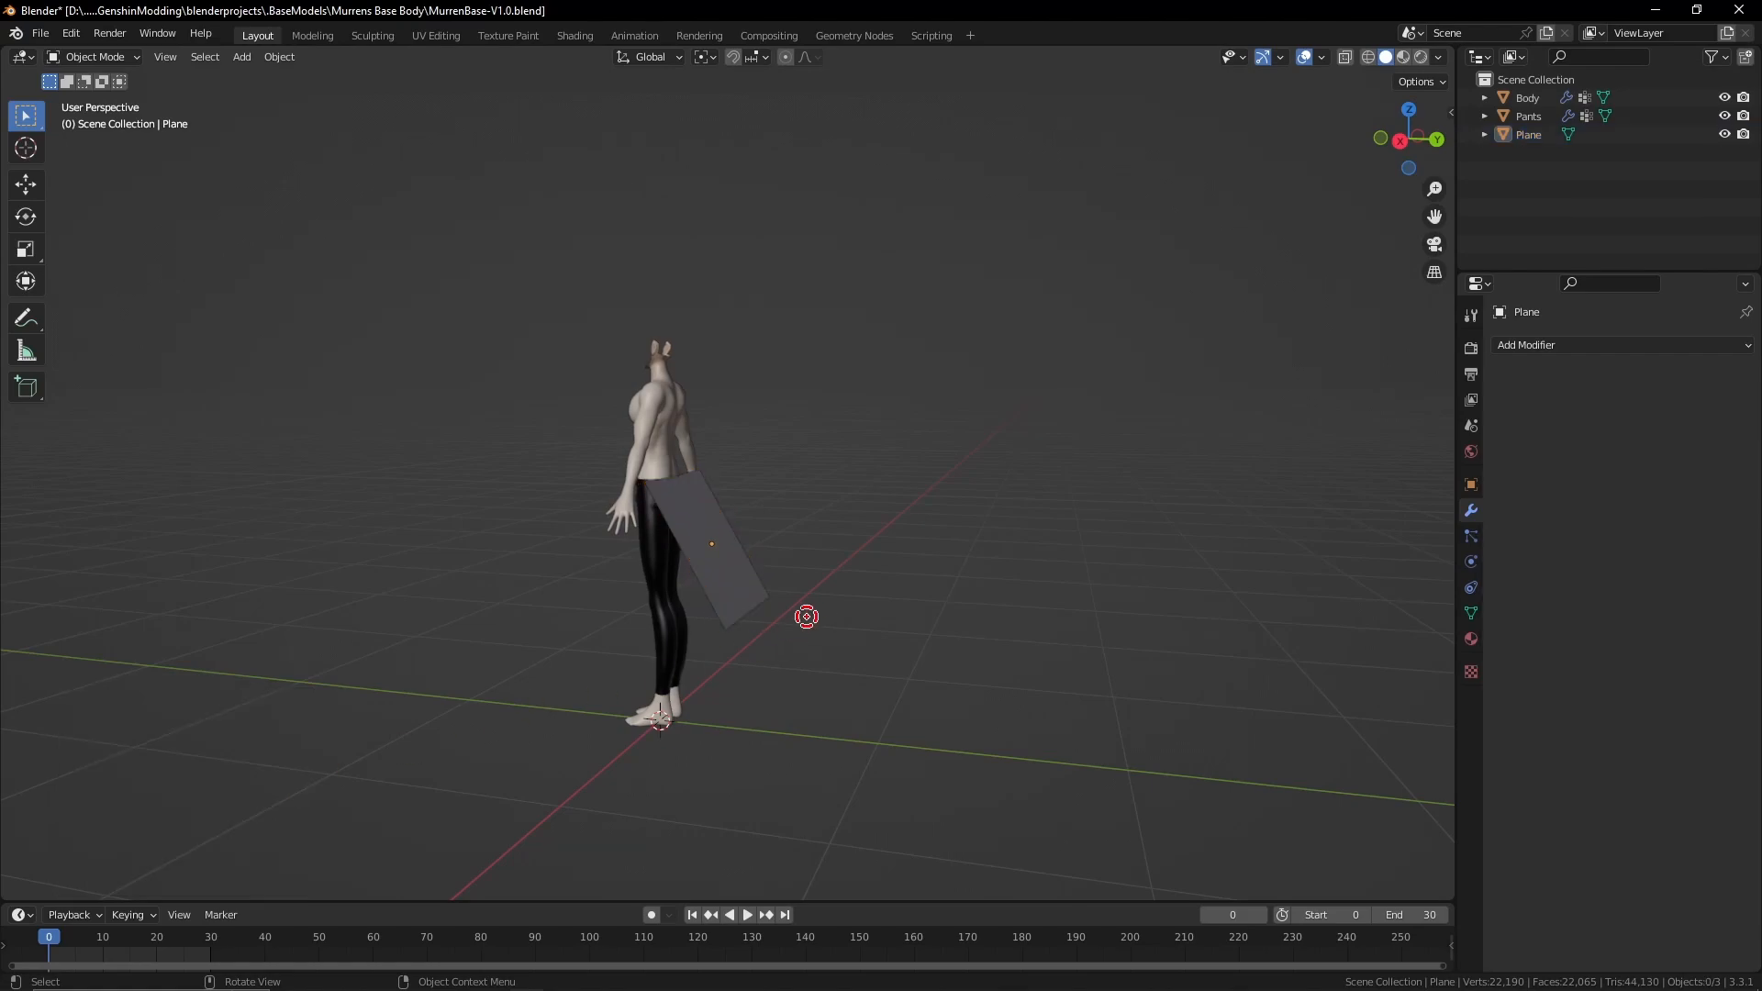
Open the plane for mesh editing in the Modeling workspace and subdivide it with 10 cuts
middle_click_drag(834, 582, 718, 612)
left_click(707, 611)
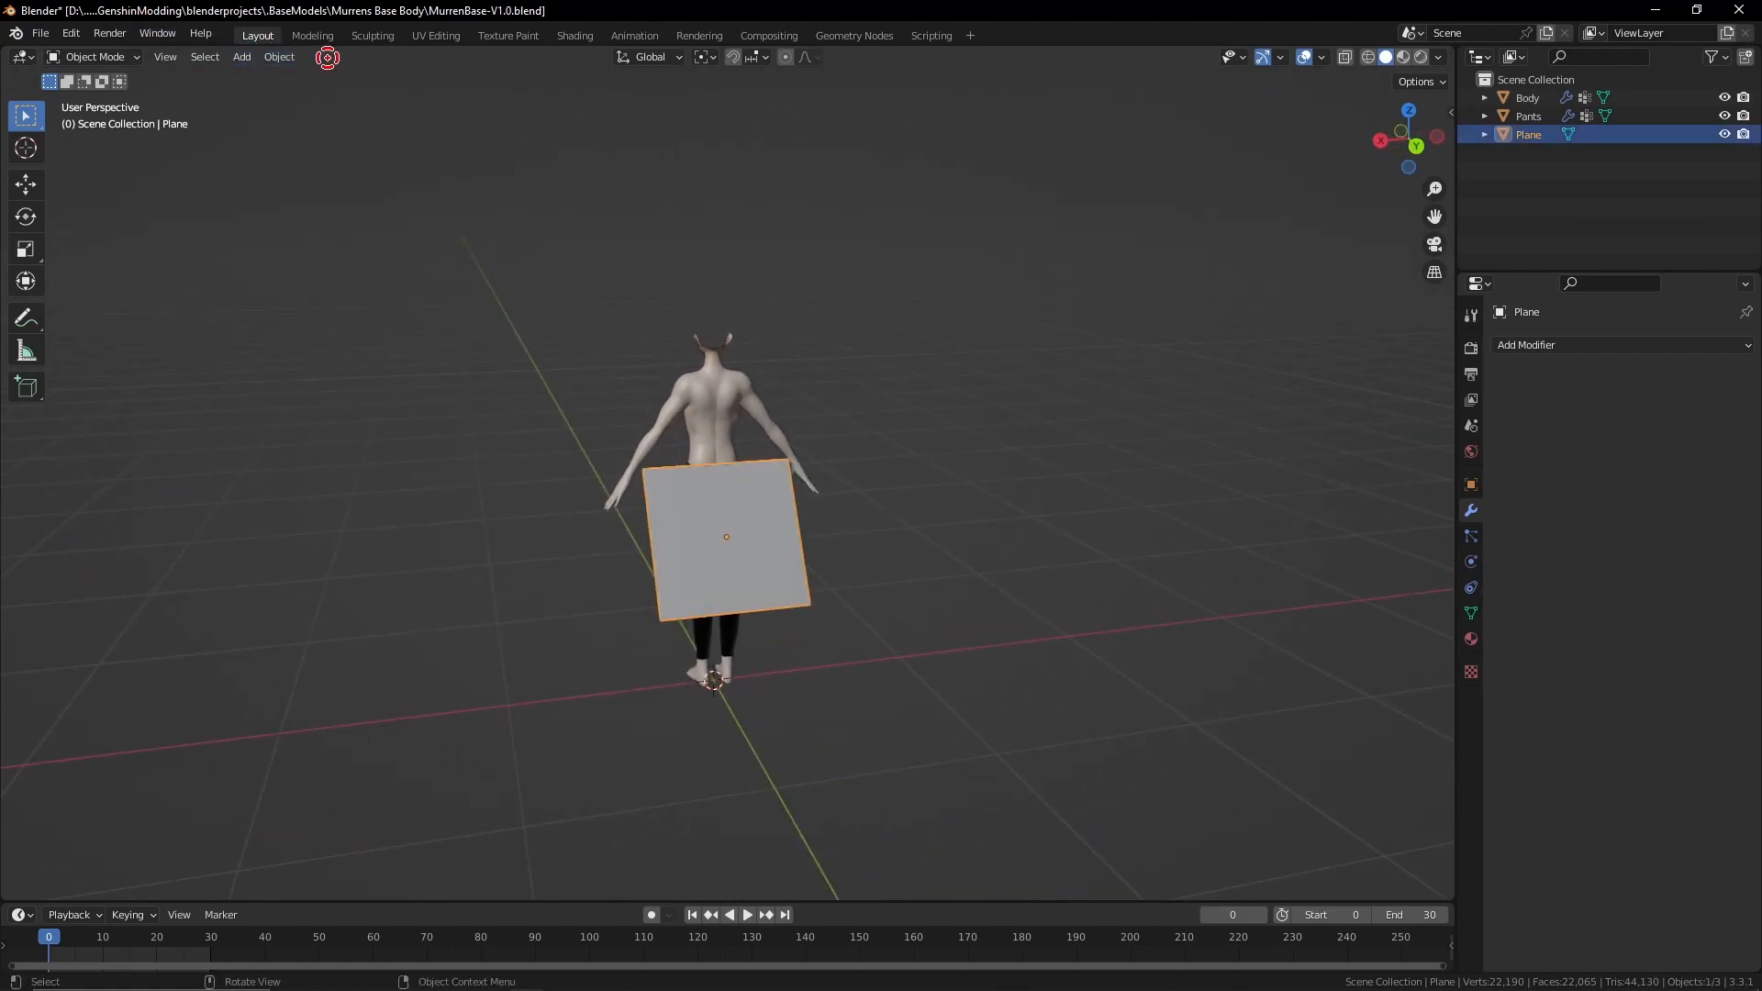
left_click(312, 35)
middle_click_drag(945, 487, 770, 456)
left_click(1325, 57)
middle_click_drag(684, 394, 347, 415)
scroll(367, 413, "down", 4)
middle_click_drag(492, 409, 594, 456)
scroll(588, 441, "up", 4)
middle_click_drag(564, 390, 581, 257, "shift")
right_click(548, 369)
left_click(548, 369)
left_click(236, 830)
type("10")
key("Return")
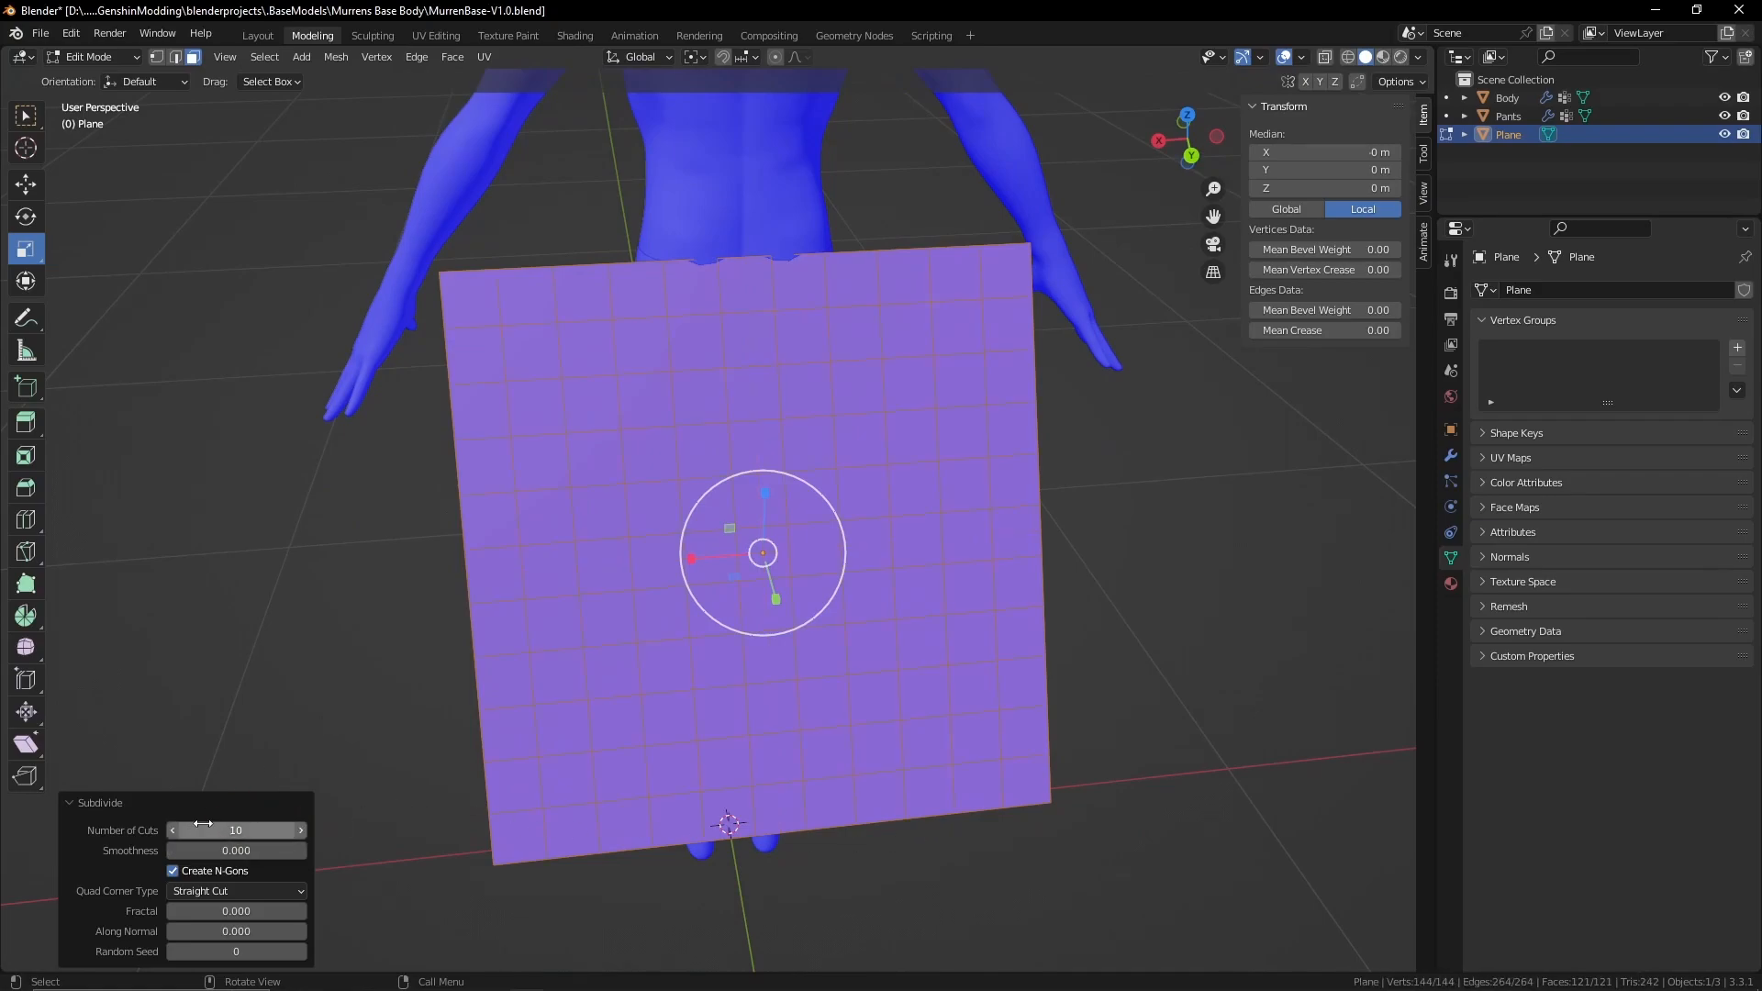
Subdivide the whole plane once more with a single cut, deselect it, and look at the grid from behind
right_click(400, 509)
left_click(399, 509)
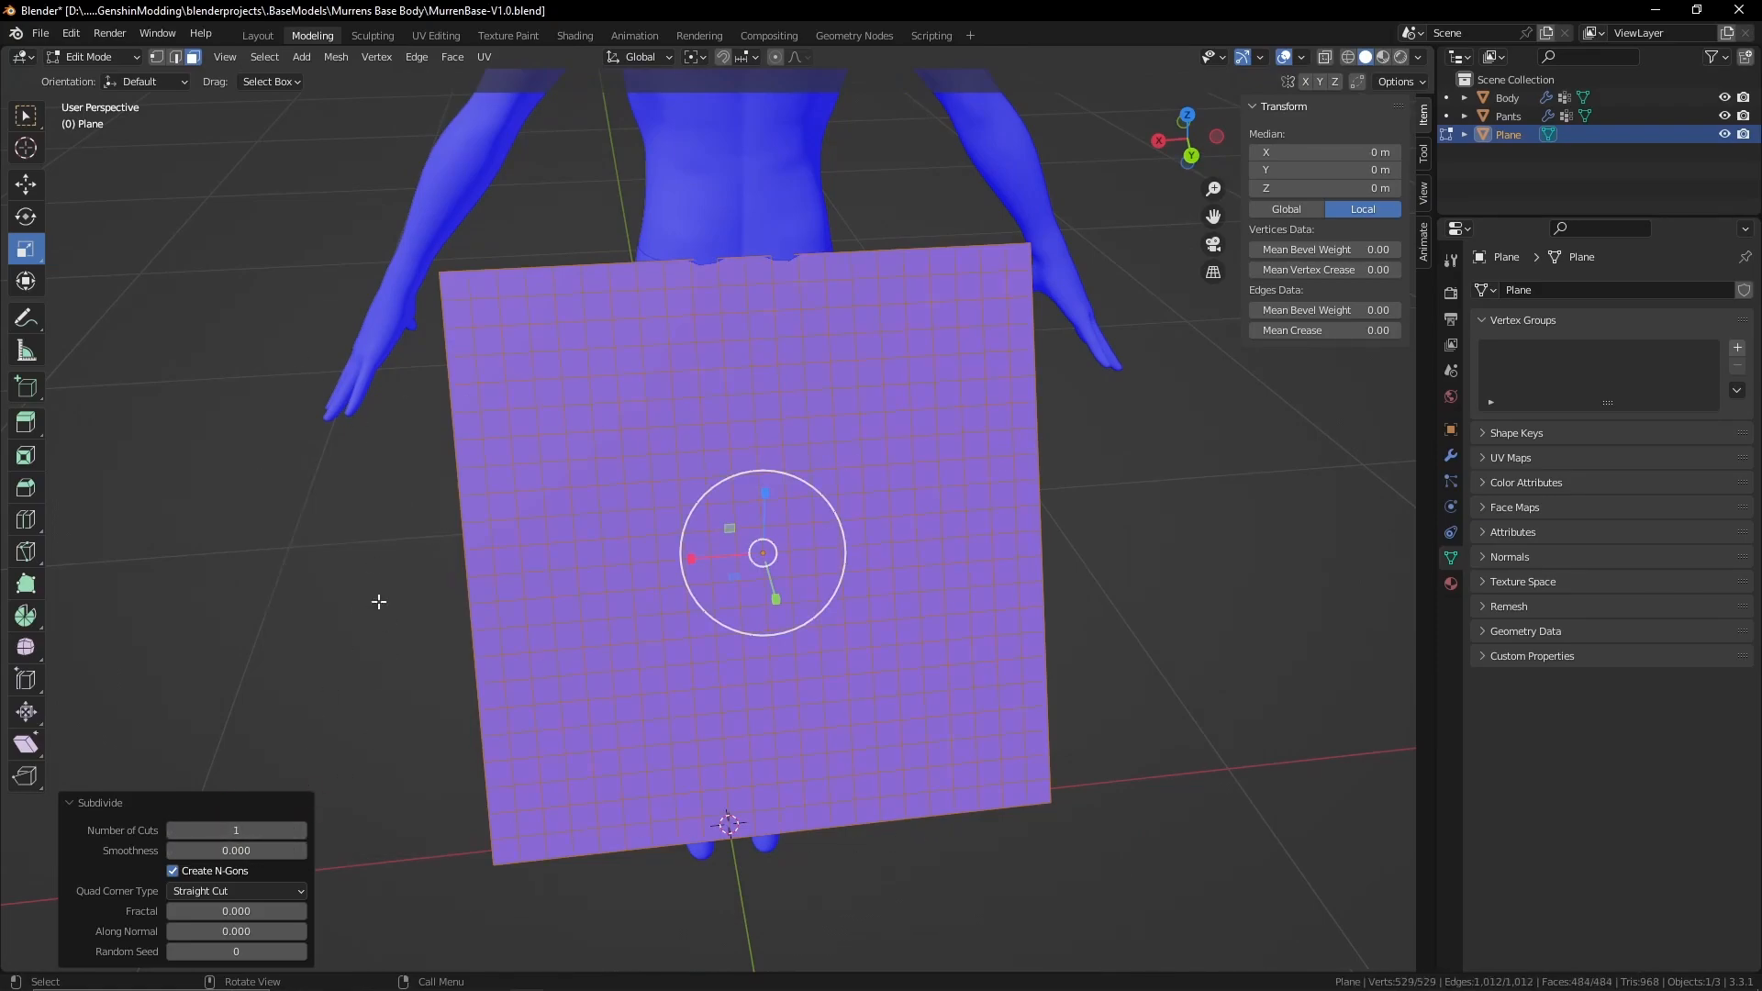
left_click(385, 622)
key("comma")
left_click(751, 607)
mouse_move(727, 605)
middle_mouse_down()
mouse_move(671, 603)
mouse_move(704, 605)
middle_mouse_up()
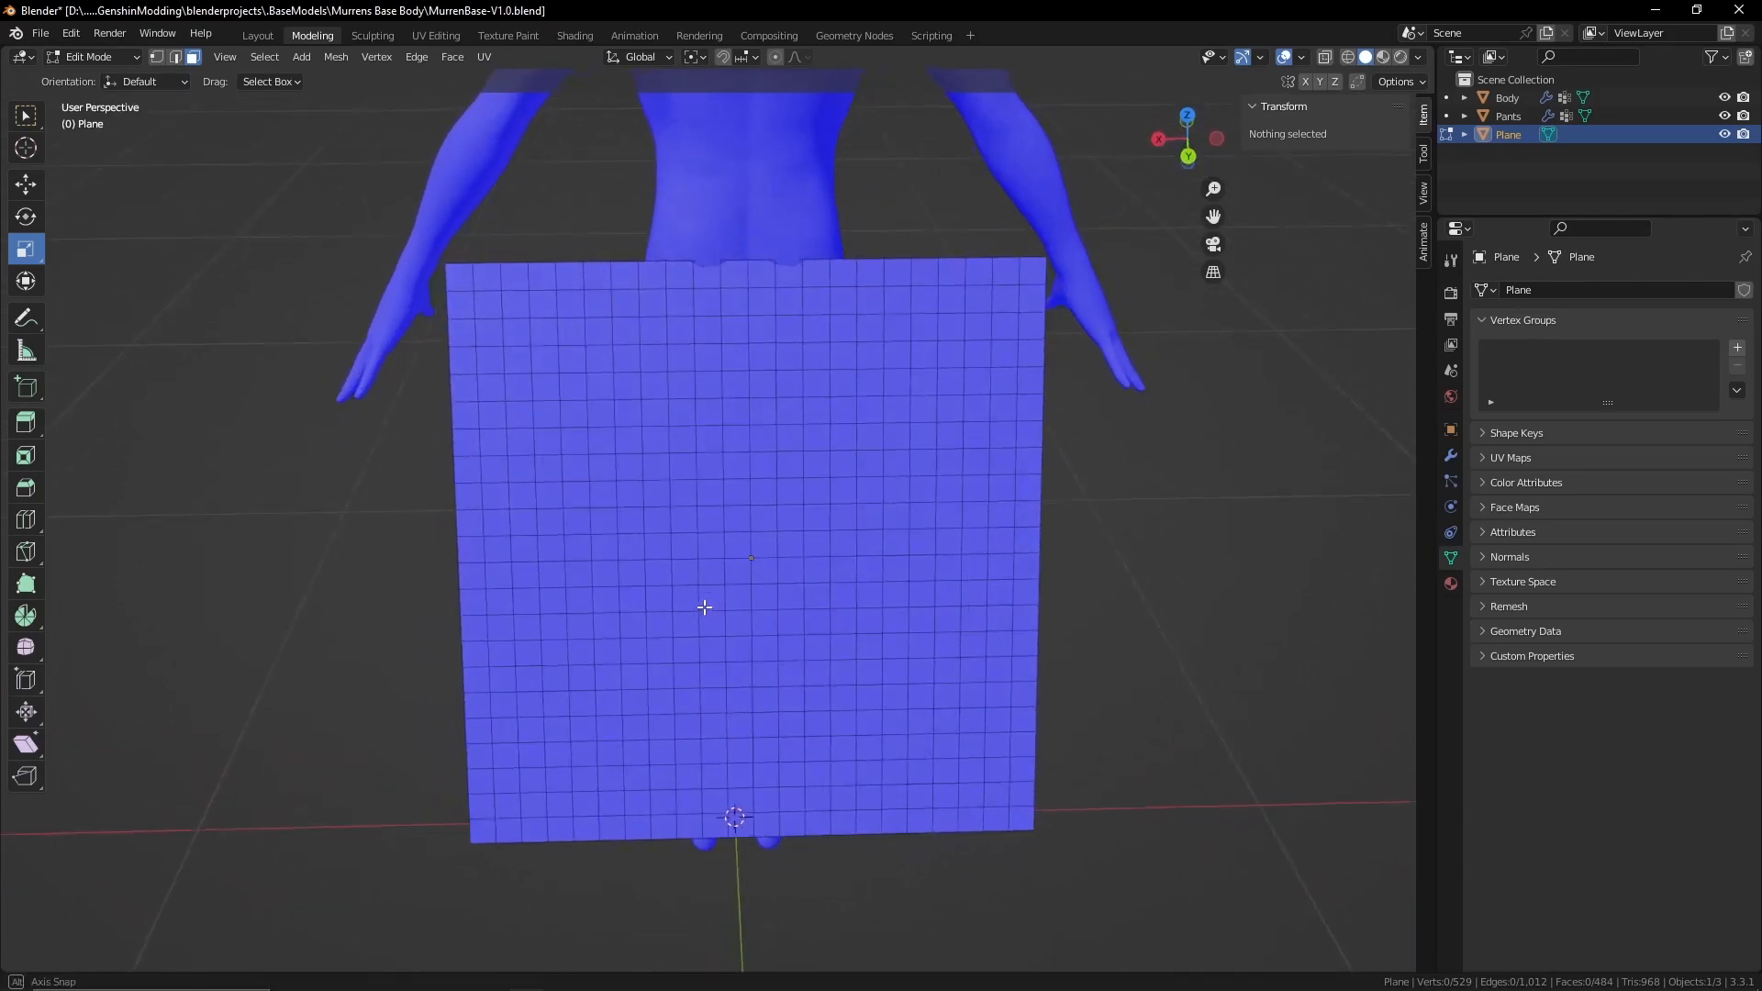
scroll(704, 605, "up", 3)
scroll(710, 636, "down", 4)
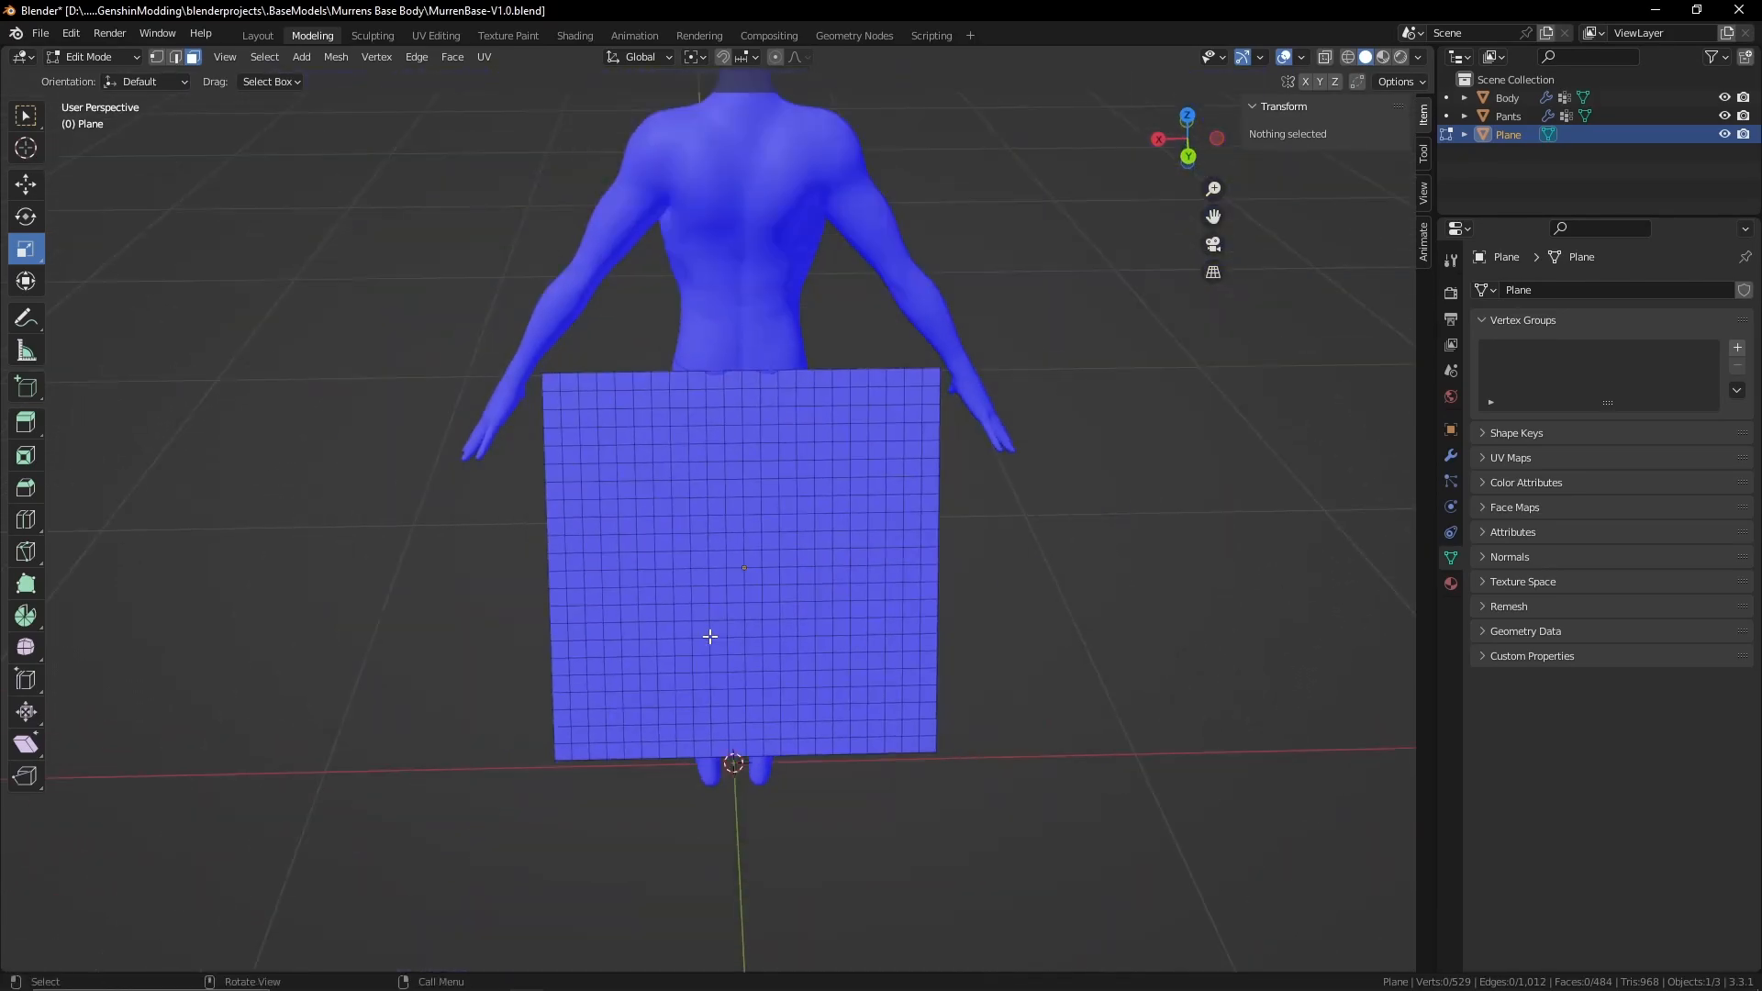
middle_click_drag(954, 389, 947, 393)
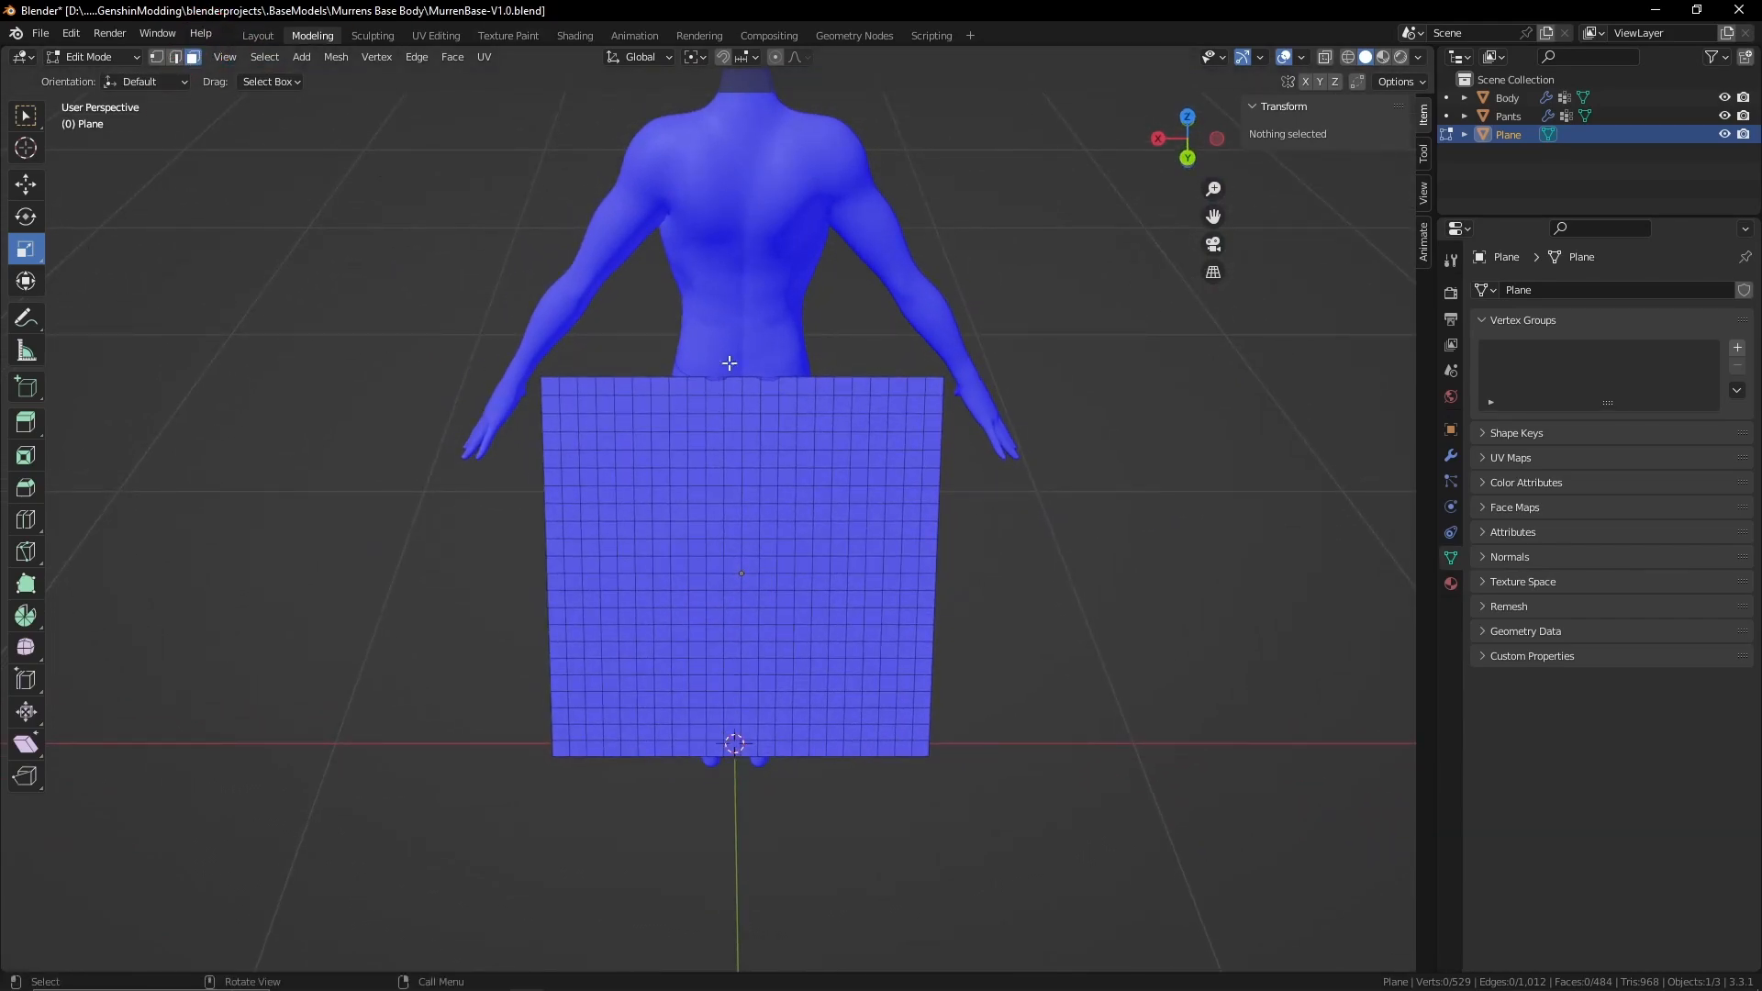
Select the faces on the negative-X half of the plane and delete them with the Faces option
left_click_drag(1004, 314, 751, 828)
key("x")
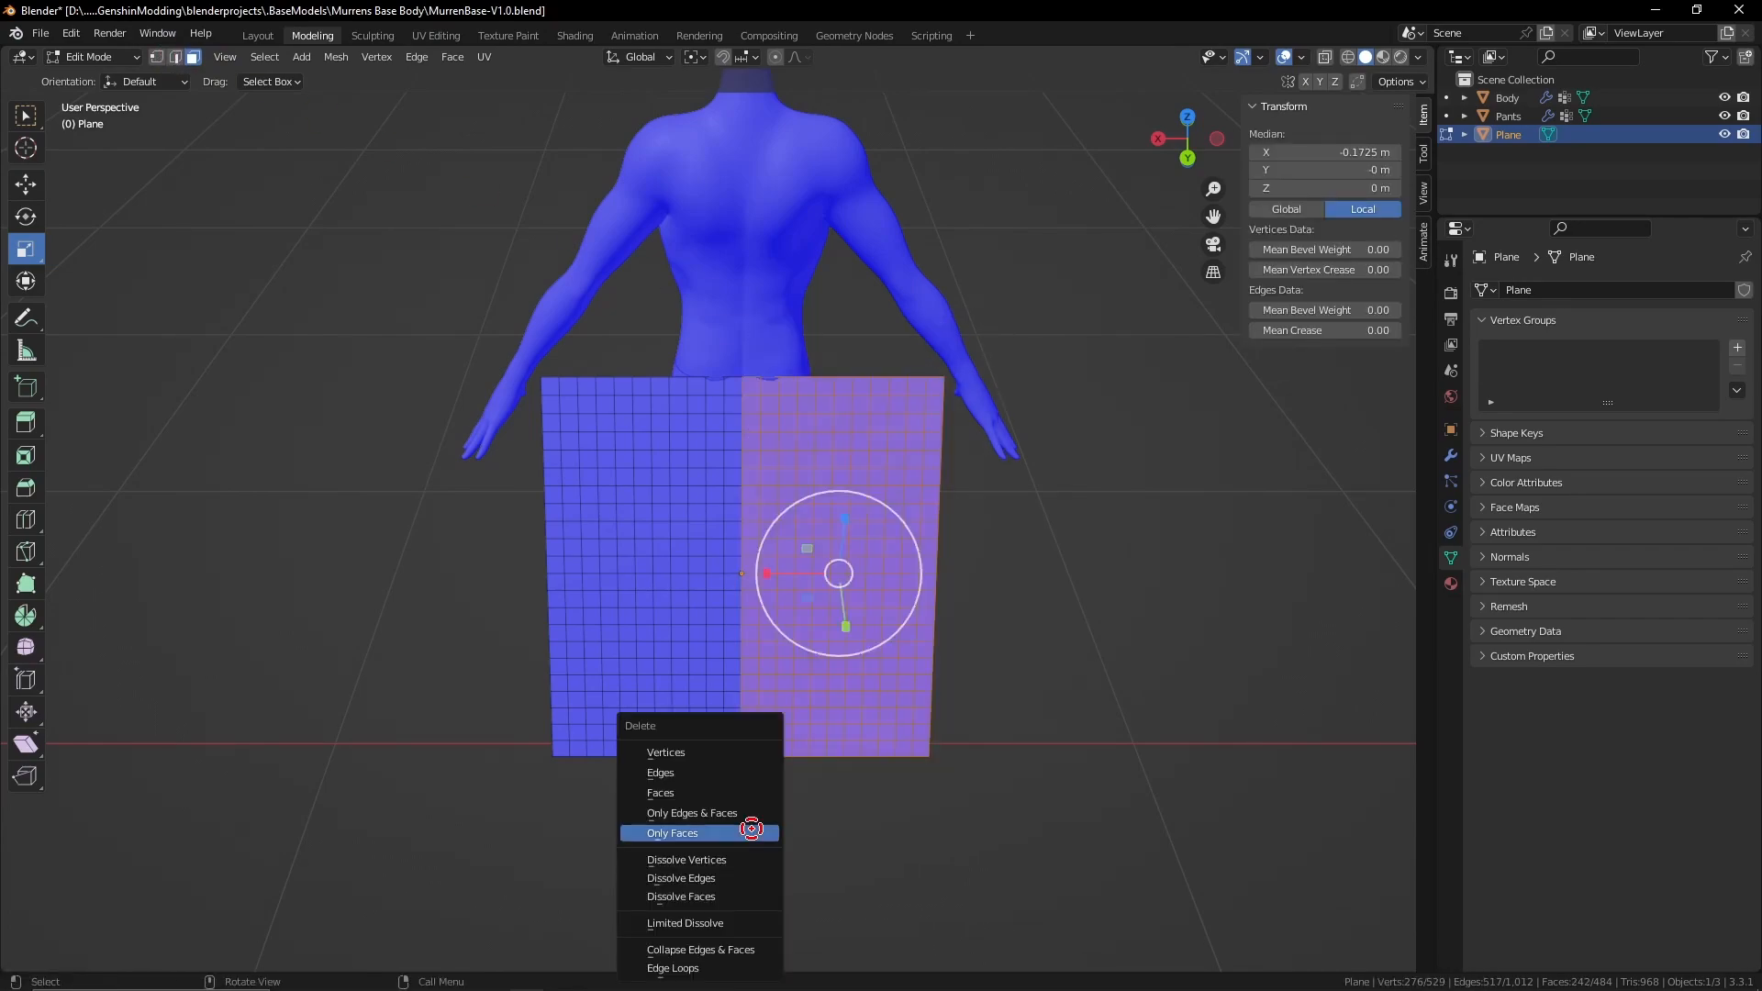
left_click(676, 752)
key("ctrl+z")
key("x")
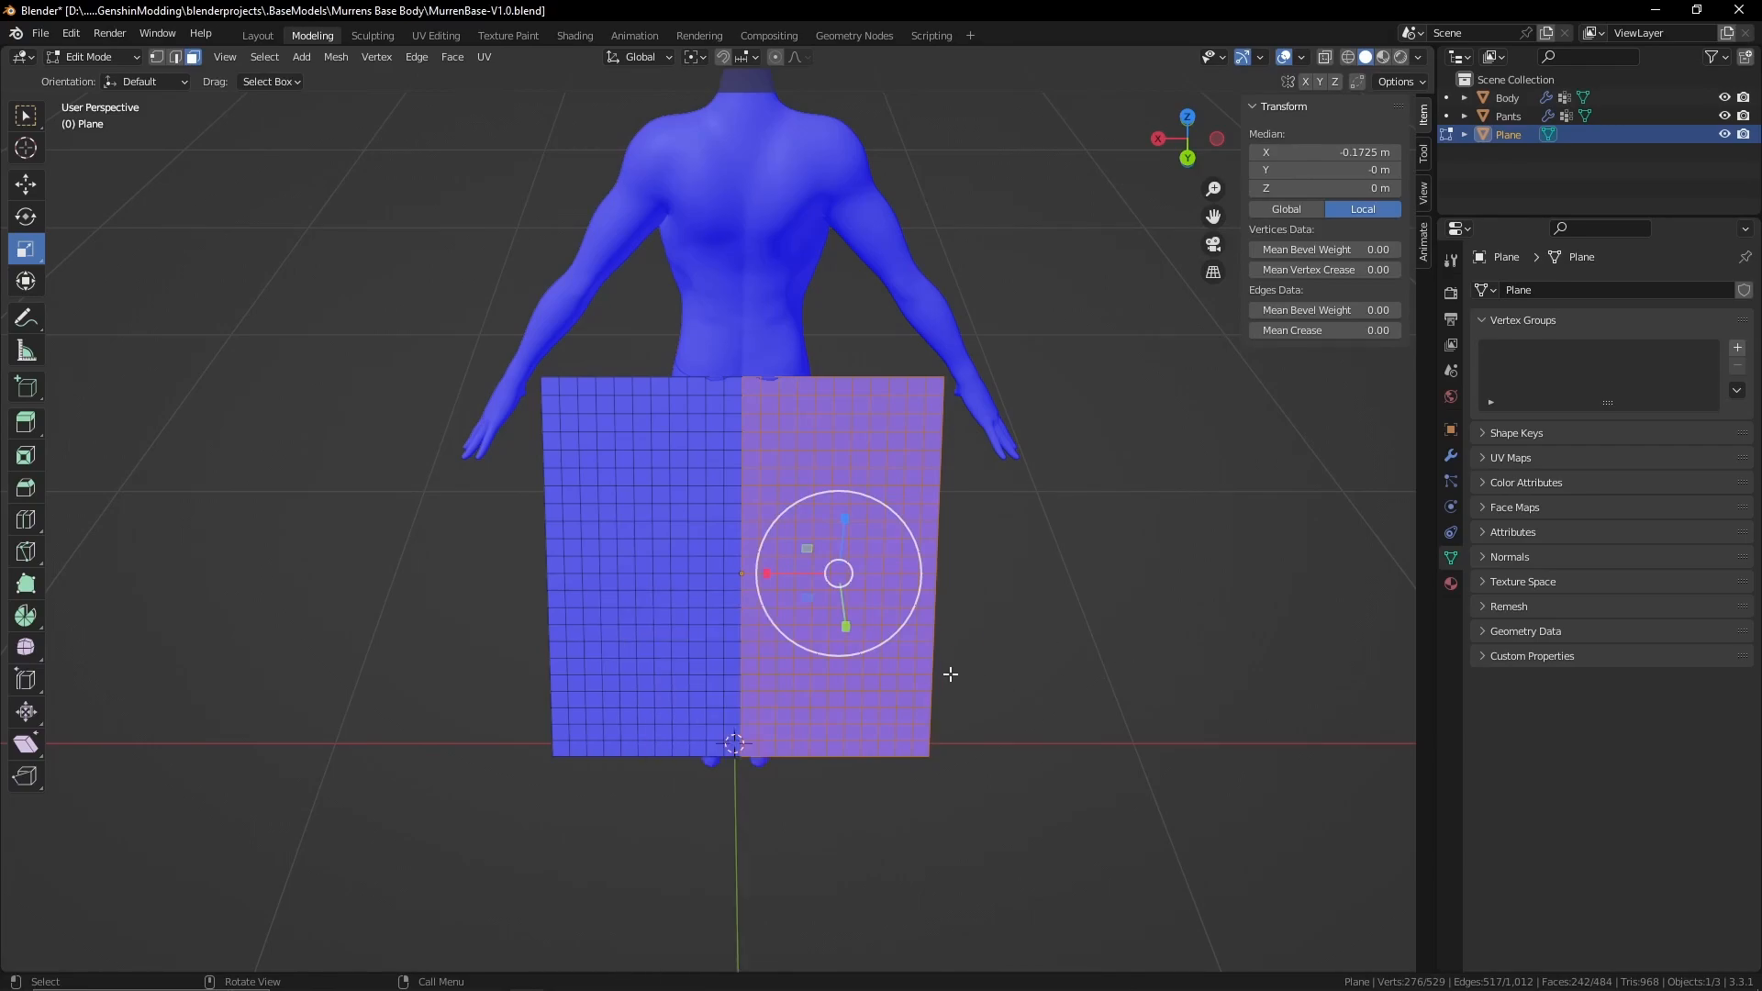
key("x")
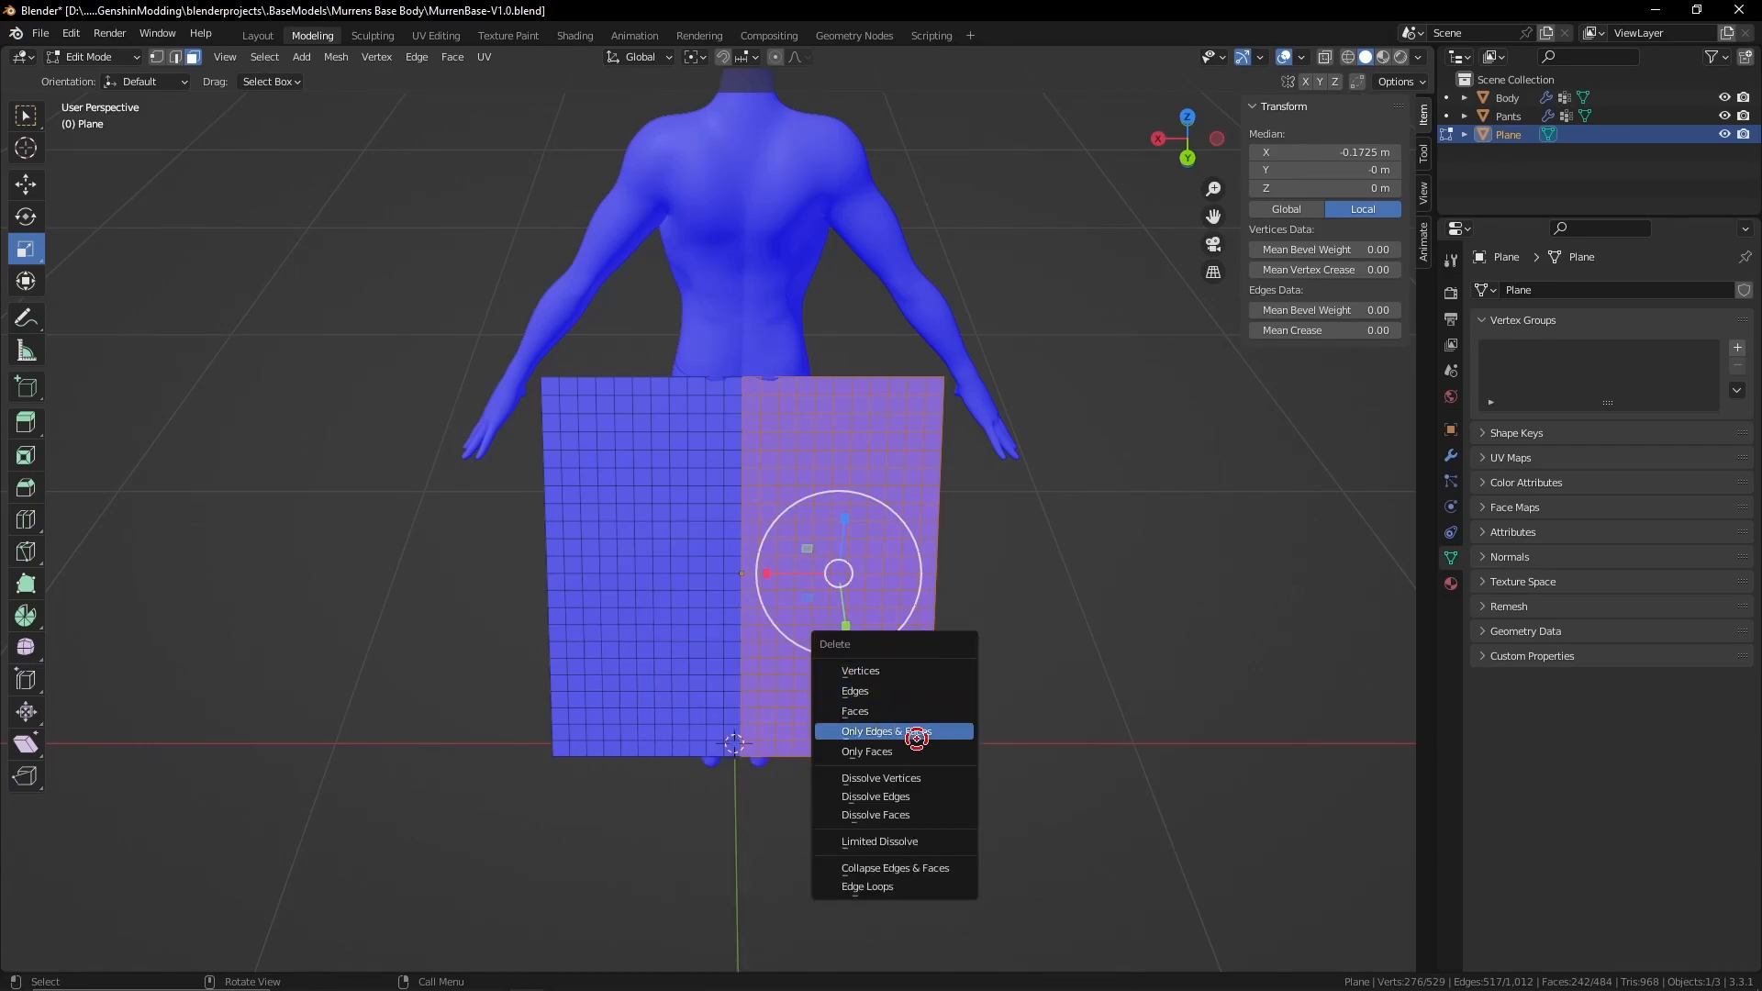
left_click(922, 711)
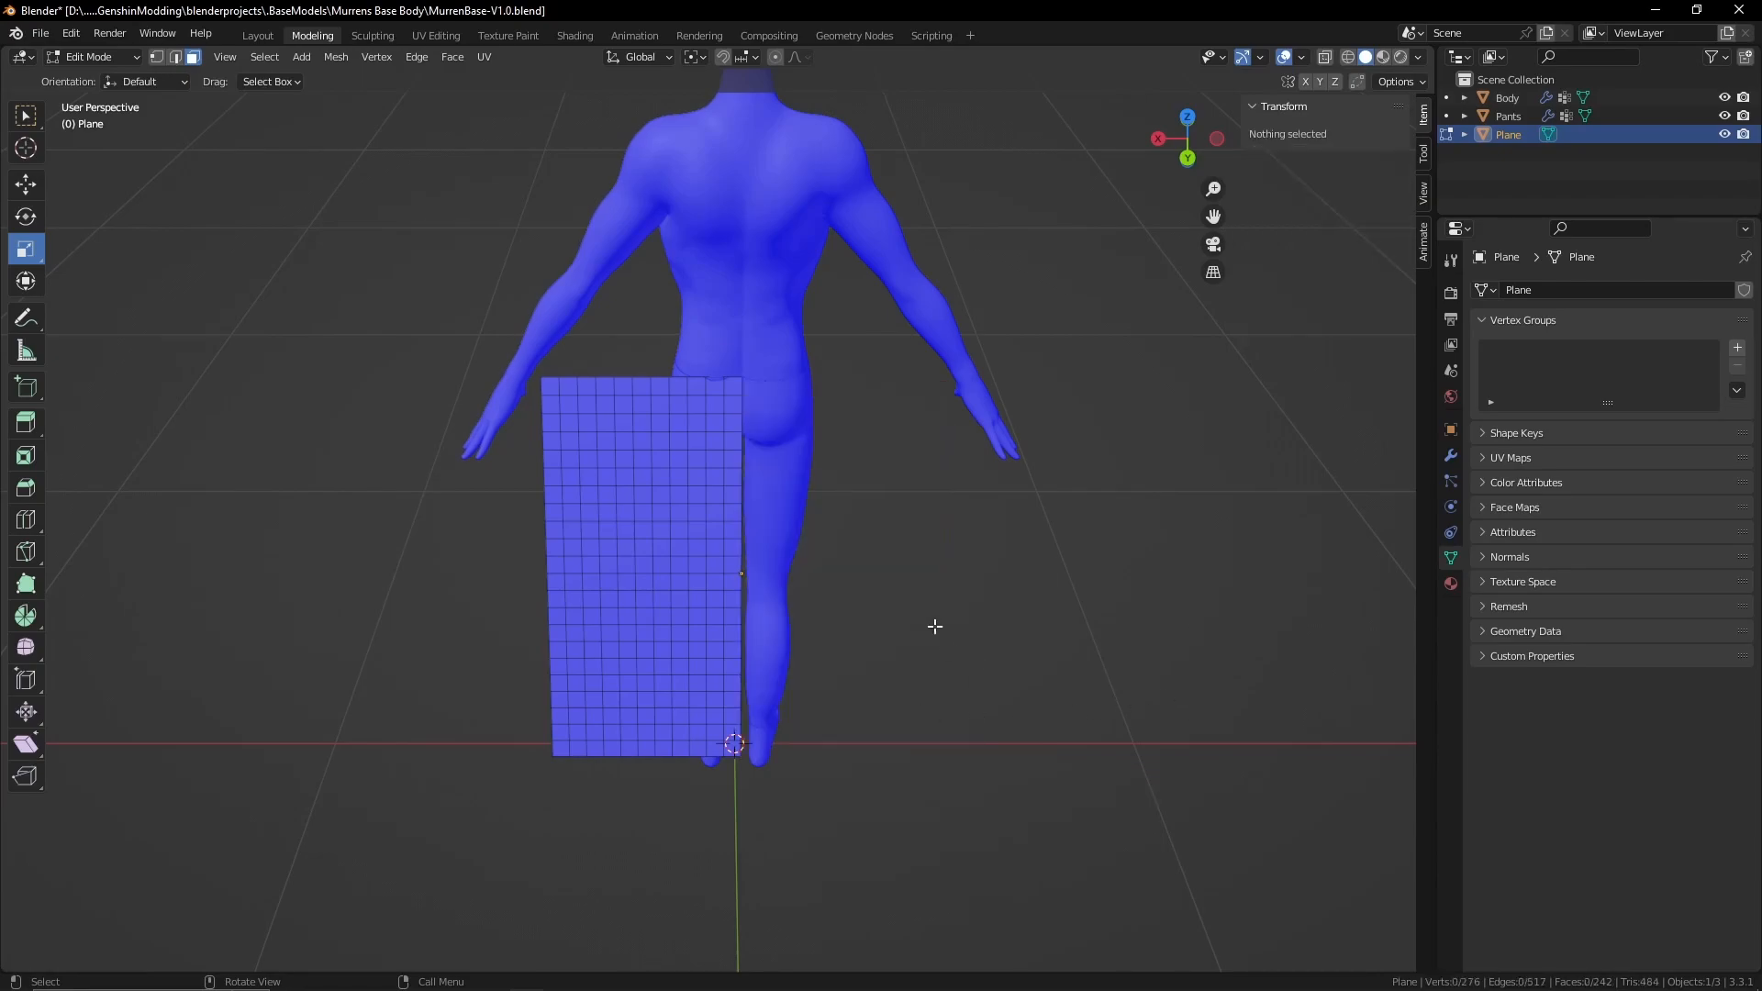
Add a Mirror modifier on the X axis to the remaining half of the plane
scroll(706, 379, "up", 5)
scroll(705, 379, "down", 5)
left_click(1450, 455)
left_click(1514, 291)
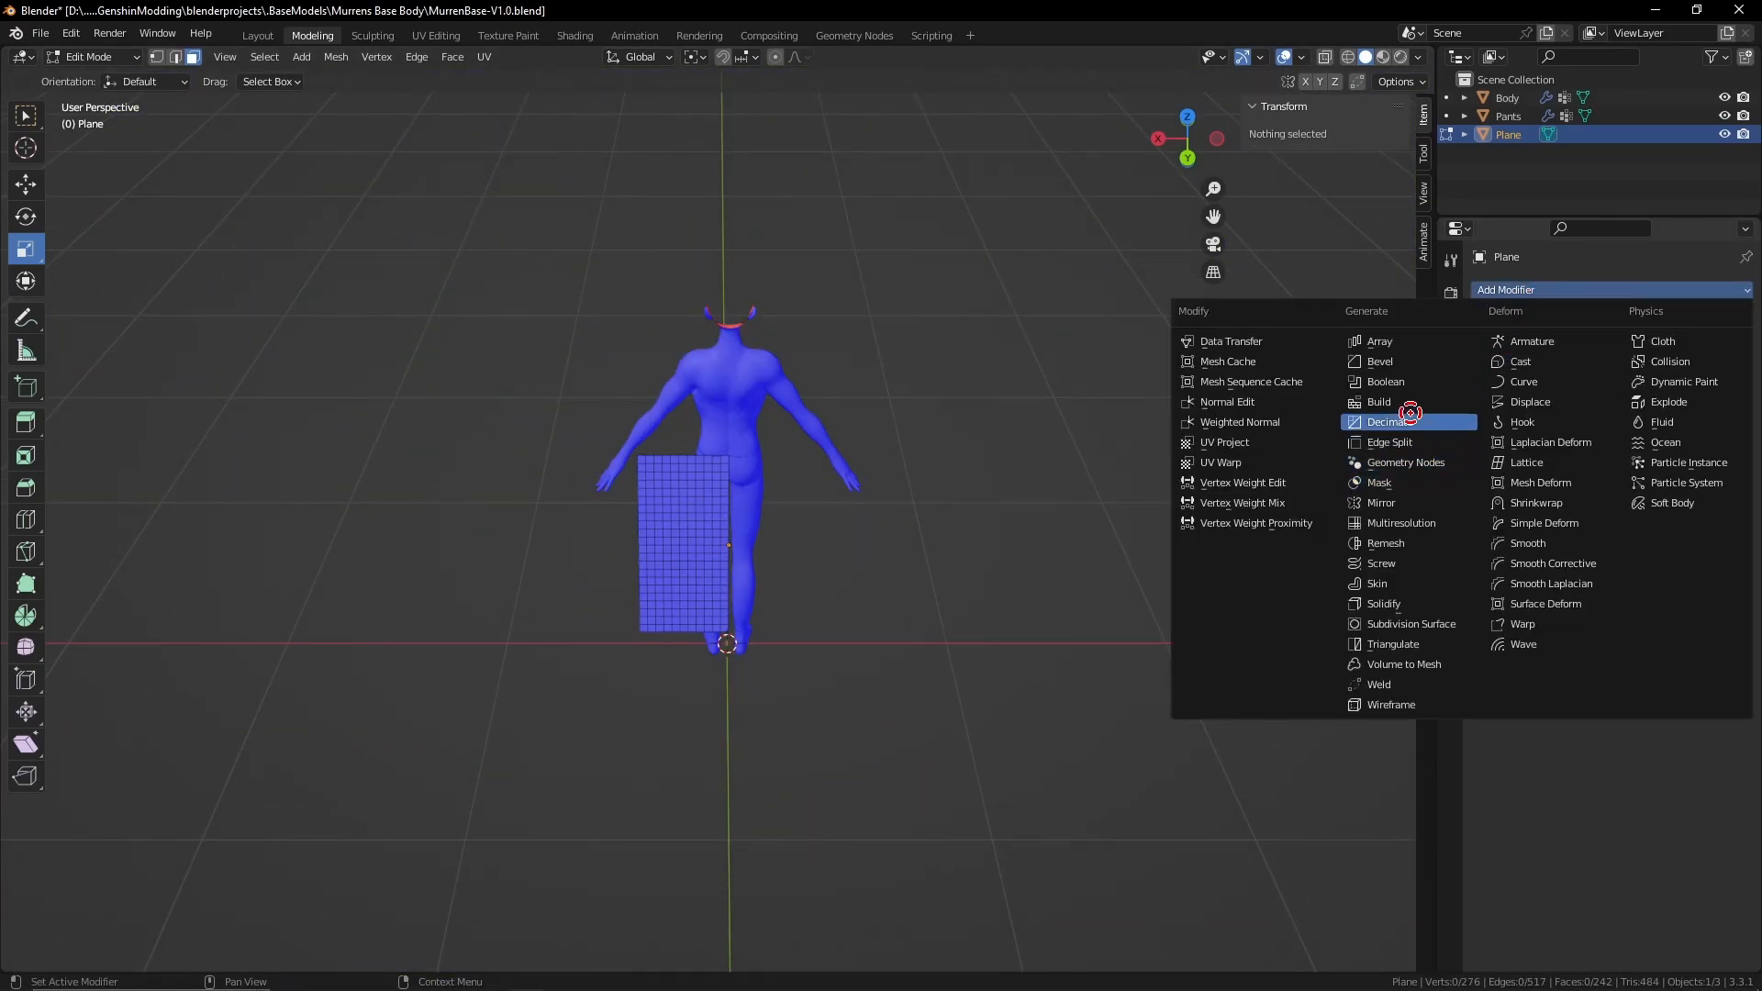
left_click(1381, 503)
scroll(873, 598, "up", 6)
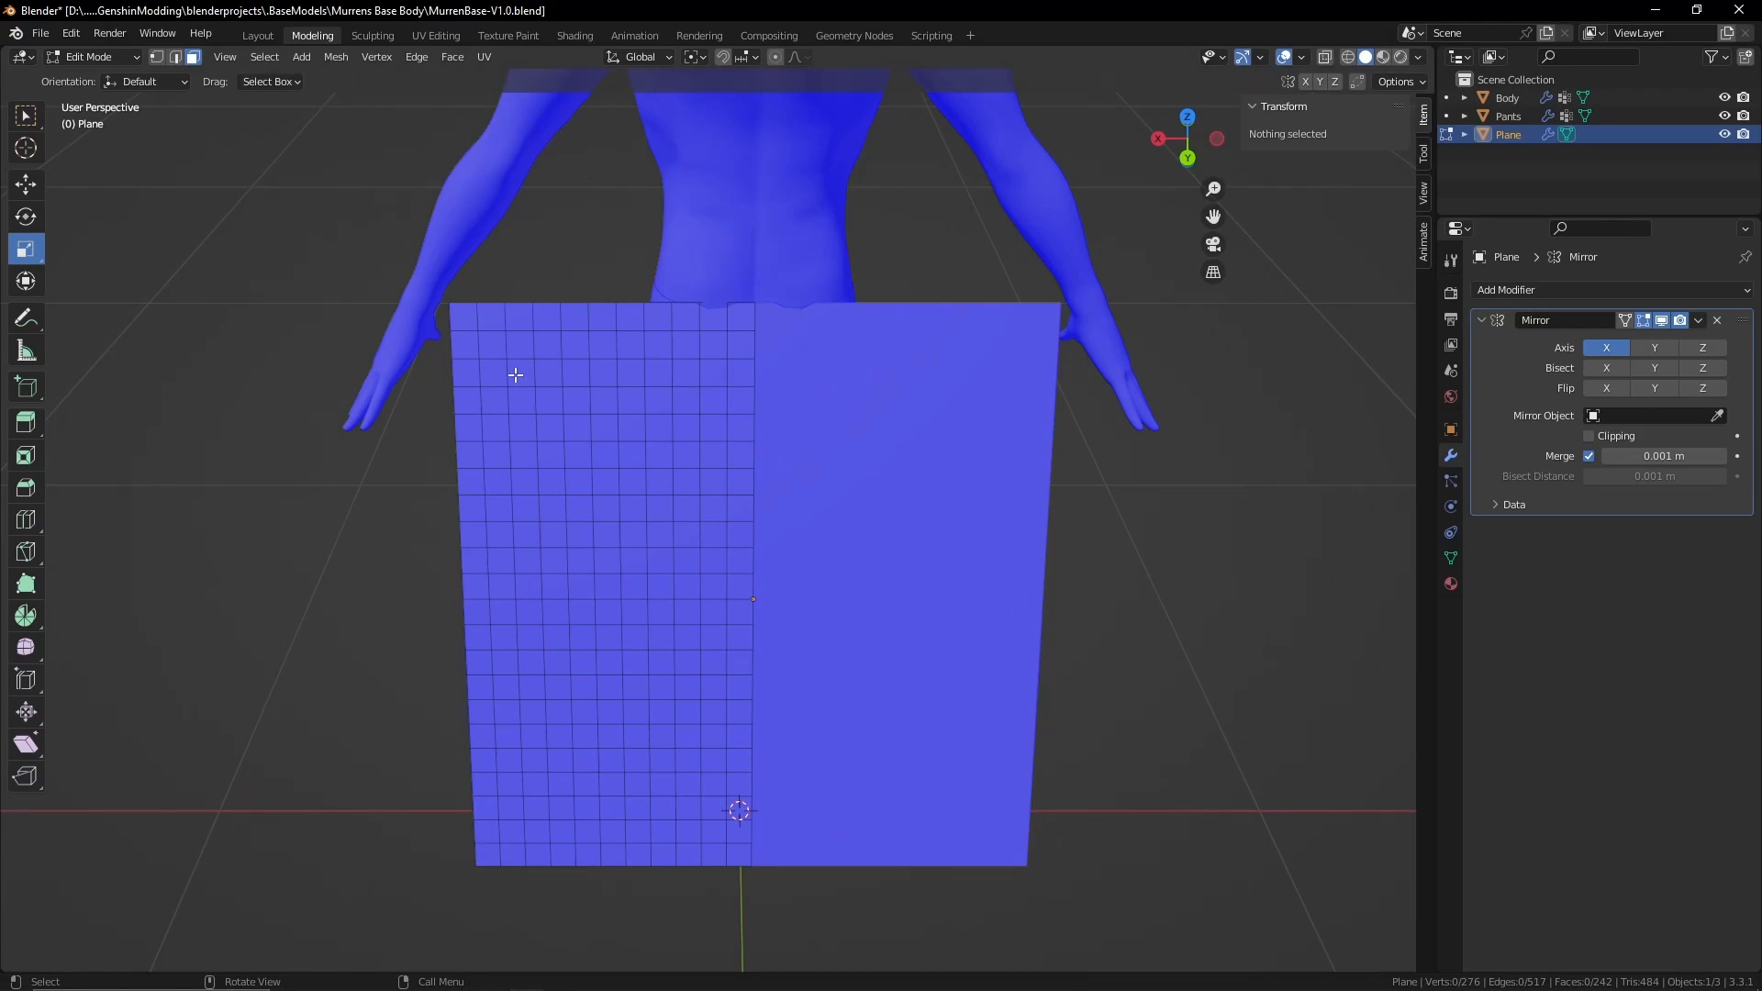
scroll(673, 286, "down", 1)
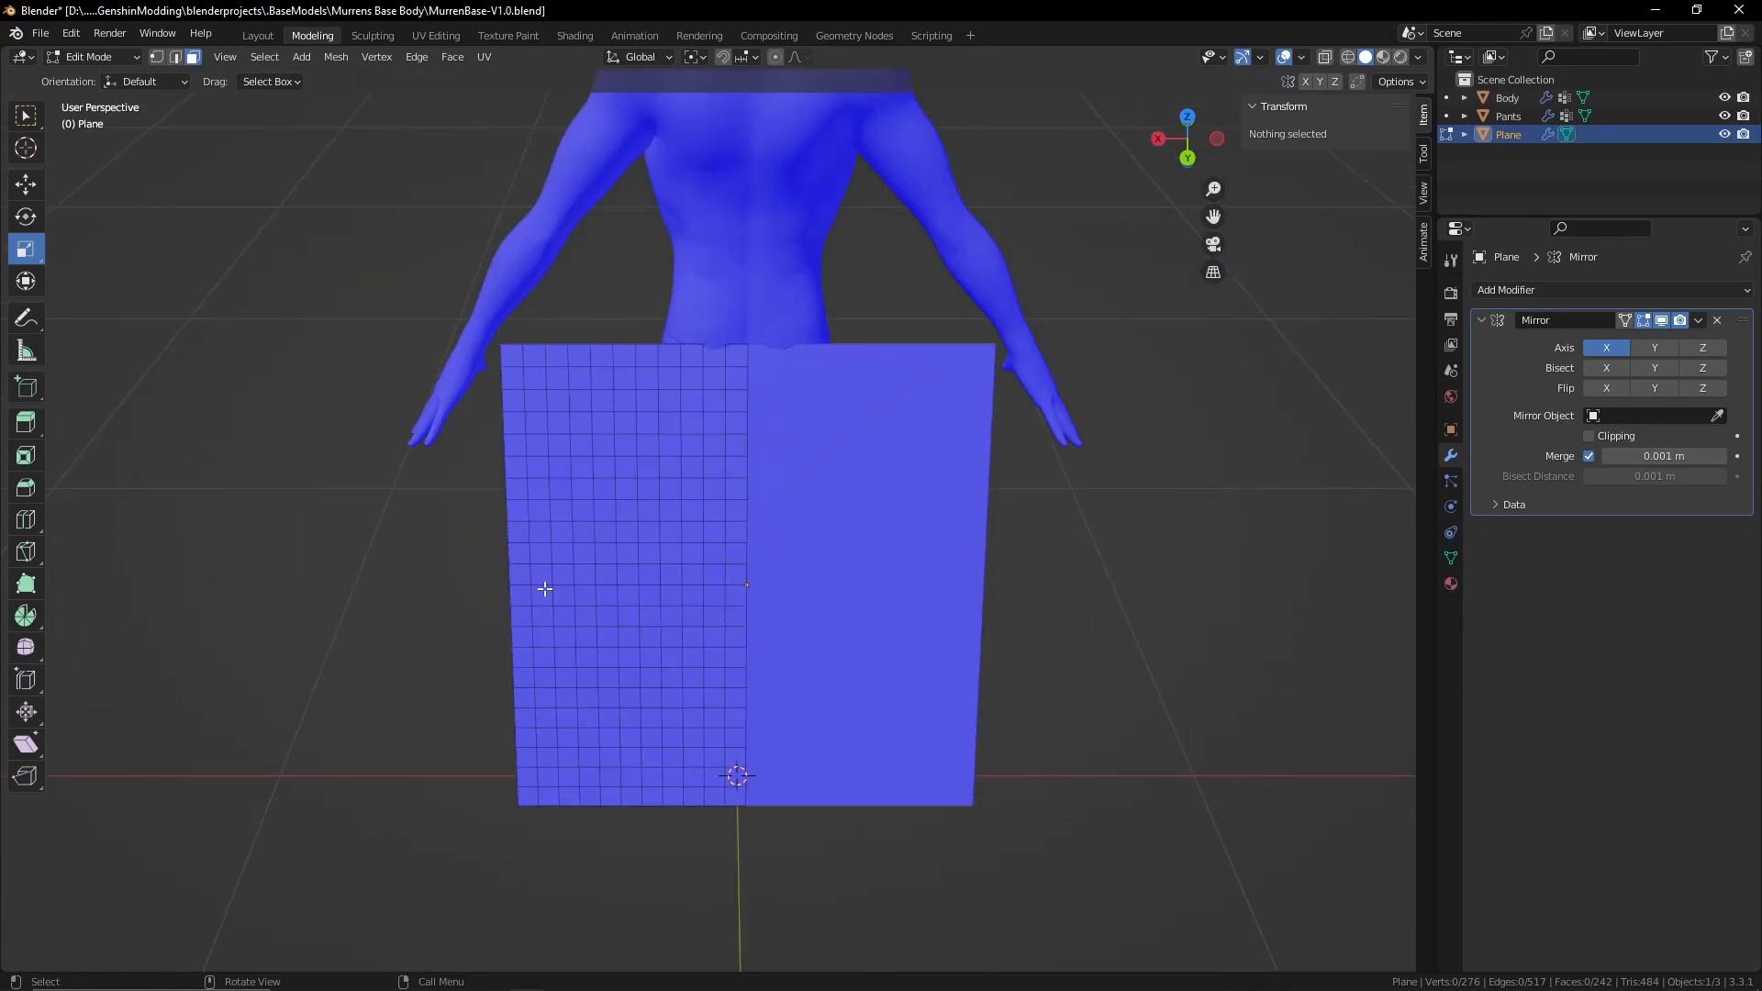
In the back view, knife-cut a curve from the plane's top edge down its outer side to the first strip's pointed tip
scroll(649, 511, "up", 2)
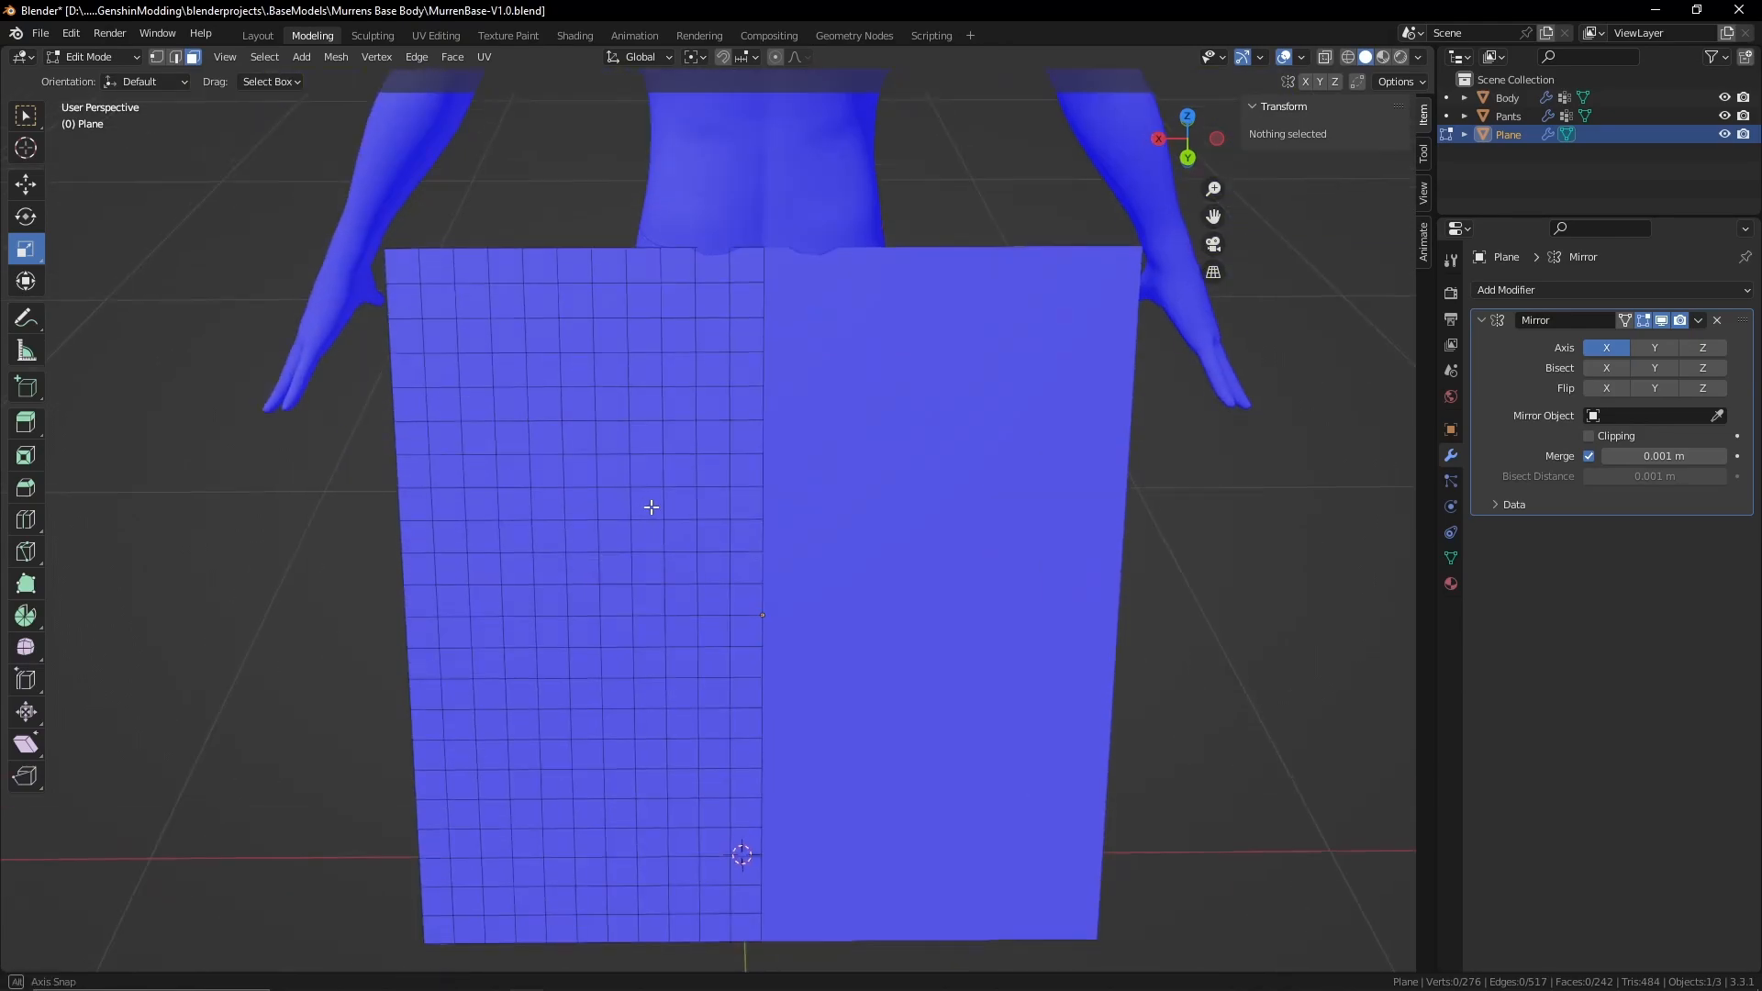
middle_click_drag(645, 507, 610, 425)
key("k")
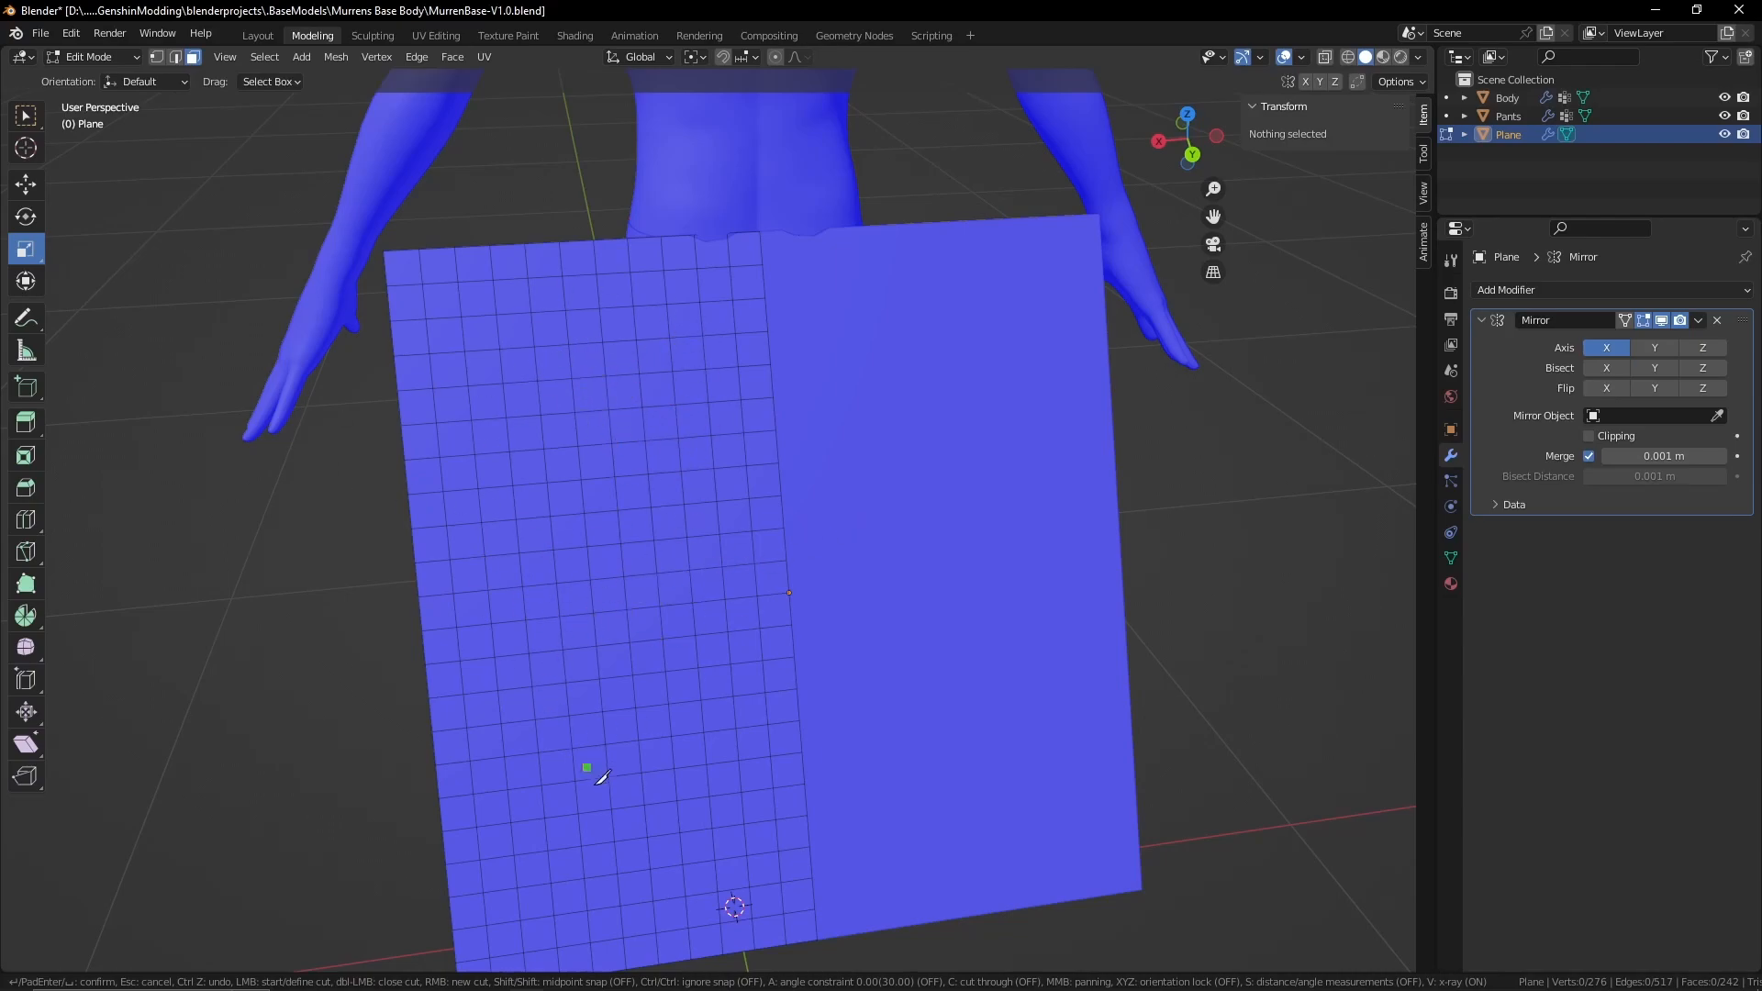
key("Escape")
middle_click_drag(1032, 448, 1015, 426)
scroll(1015, 425, "down", 1)
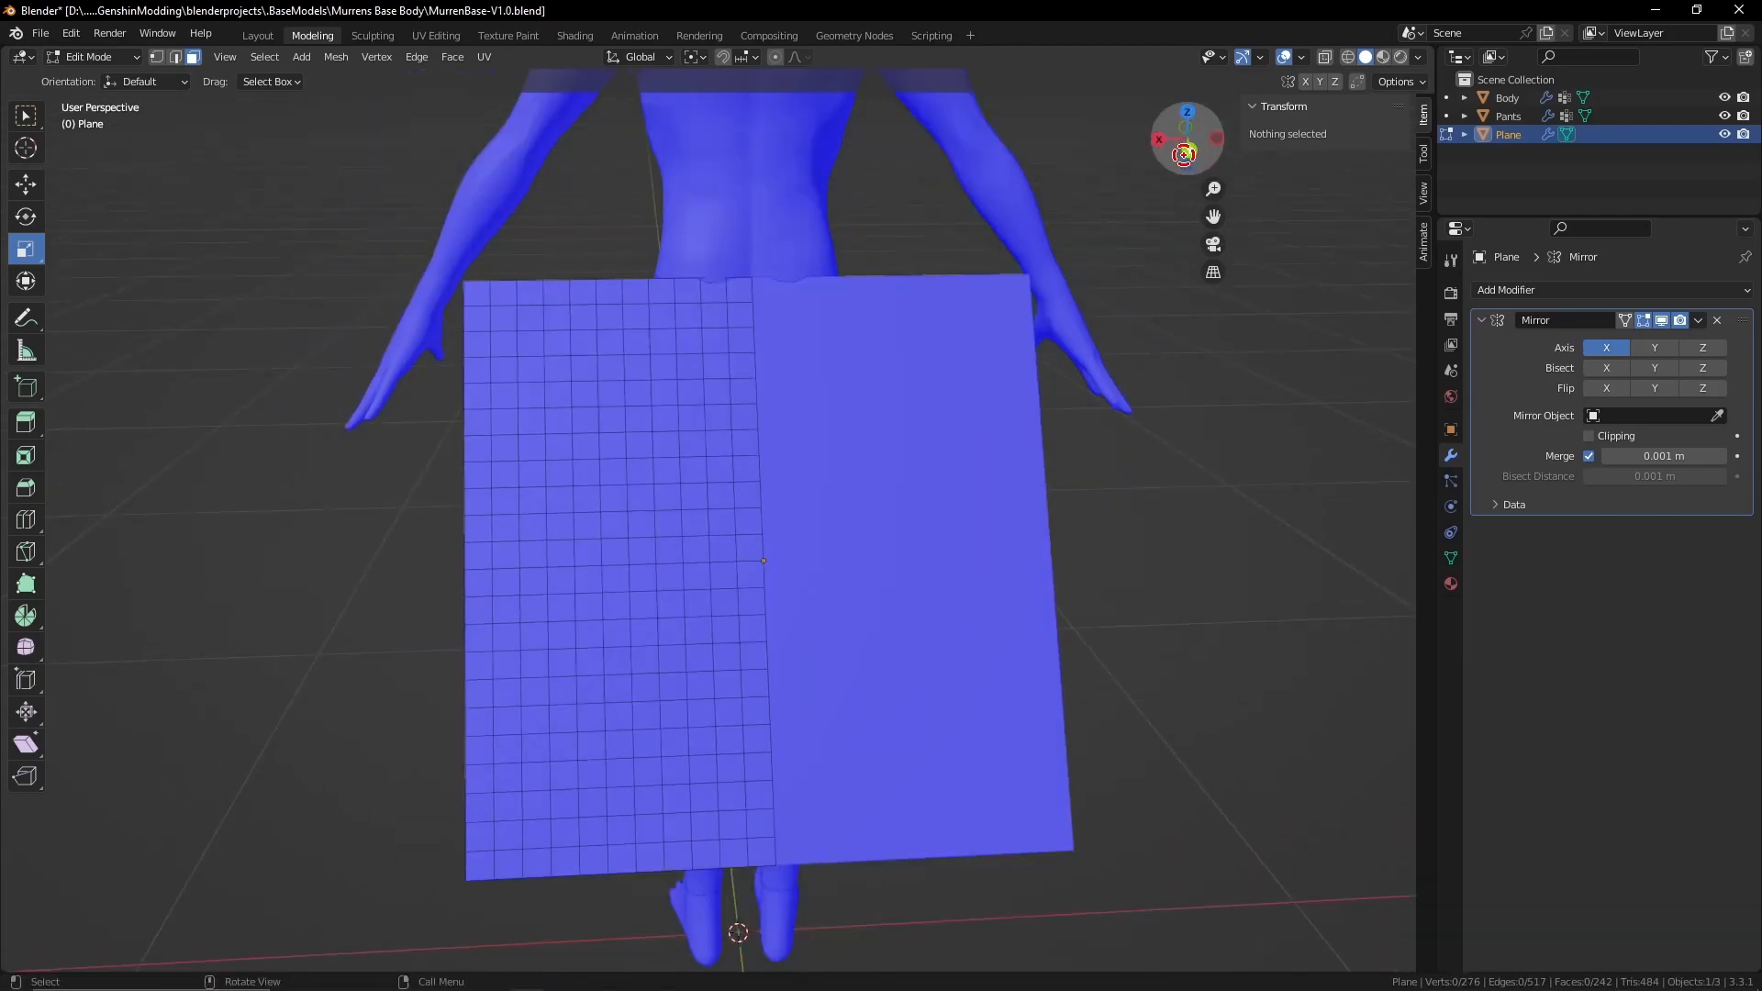
left_click(1188, 150)
key("k")
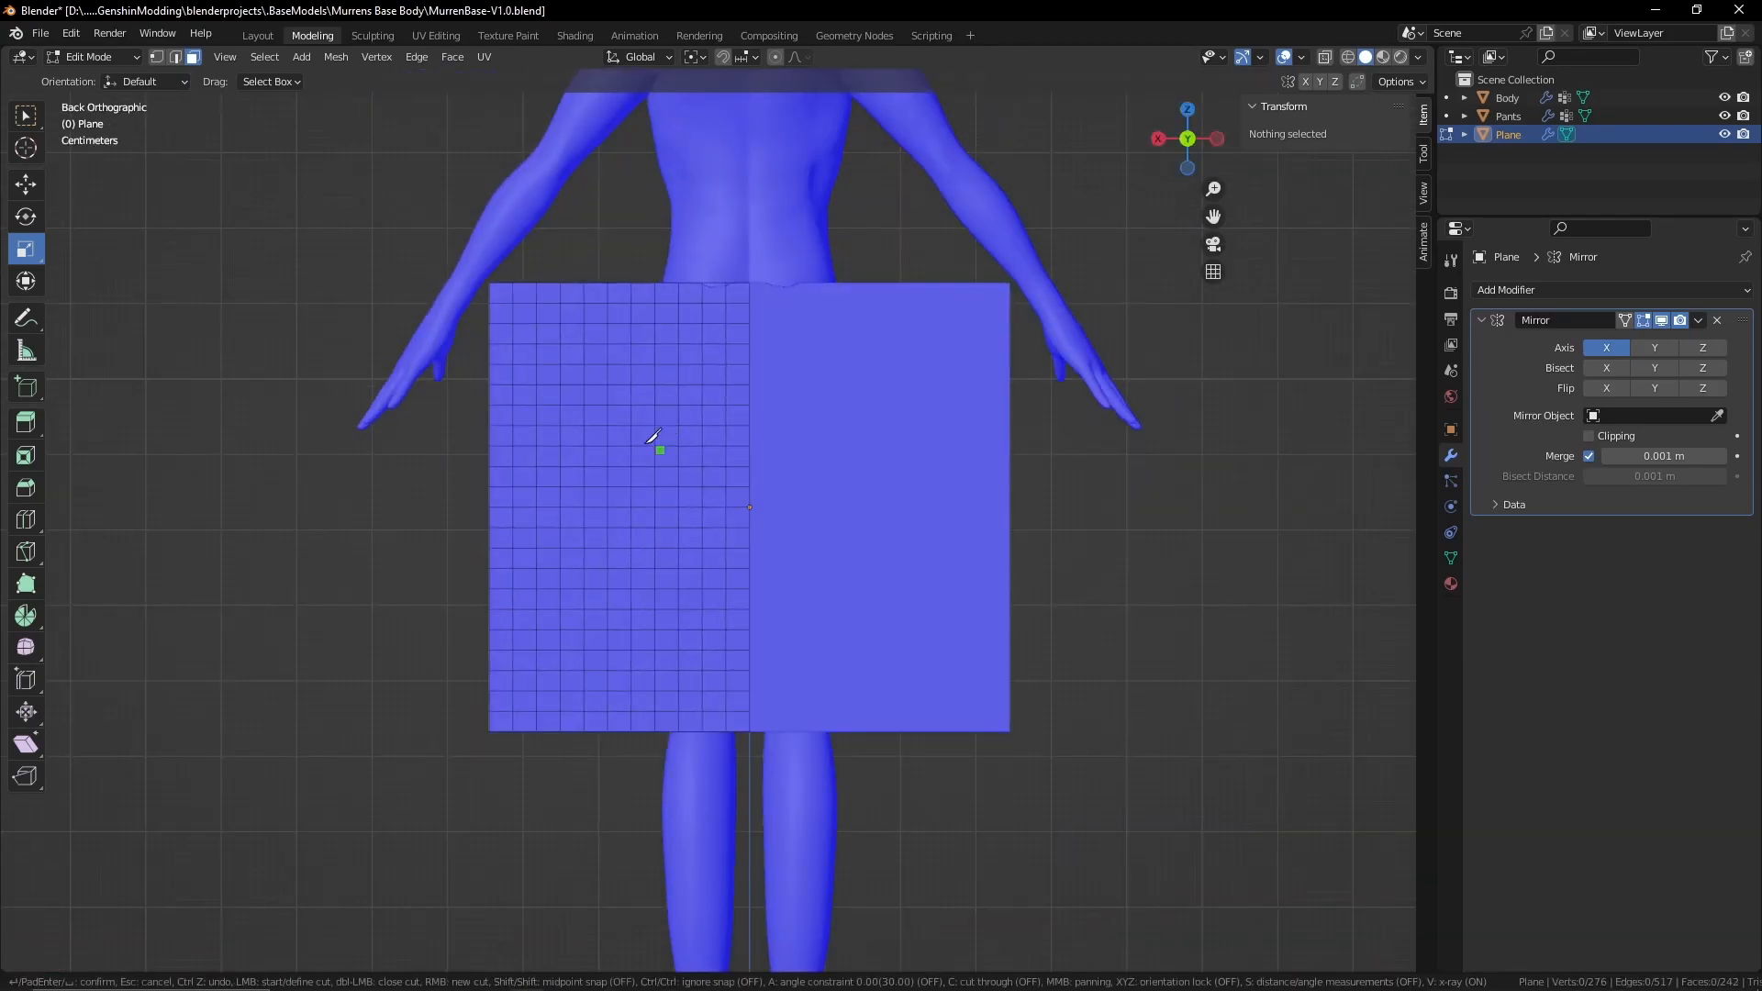
left_click(585, 281)
left_click(563, 322)
left_click(551, 384)
left_click(528, 527)
left_click(528, 568)
left_click(551, 711)
Continue the knife cut up to the first notch and back down to the second strip's pointed tip
left_click(552, 629)
left_click(560, 650)
left_click(552, 588)
left_click(576, 424)
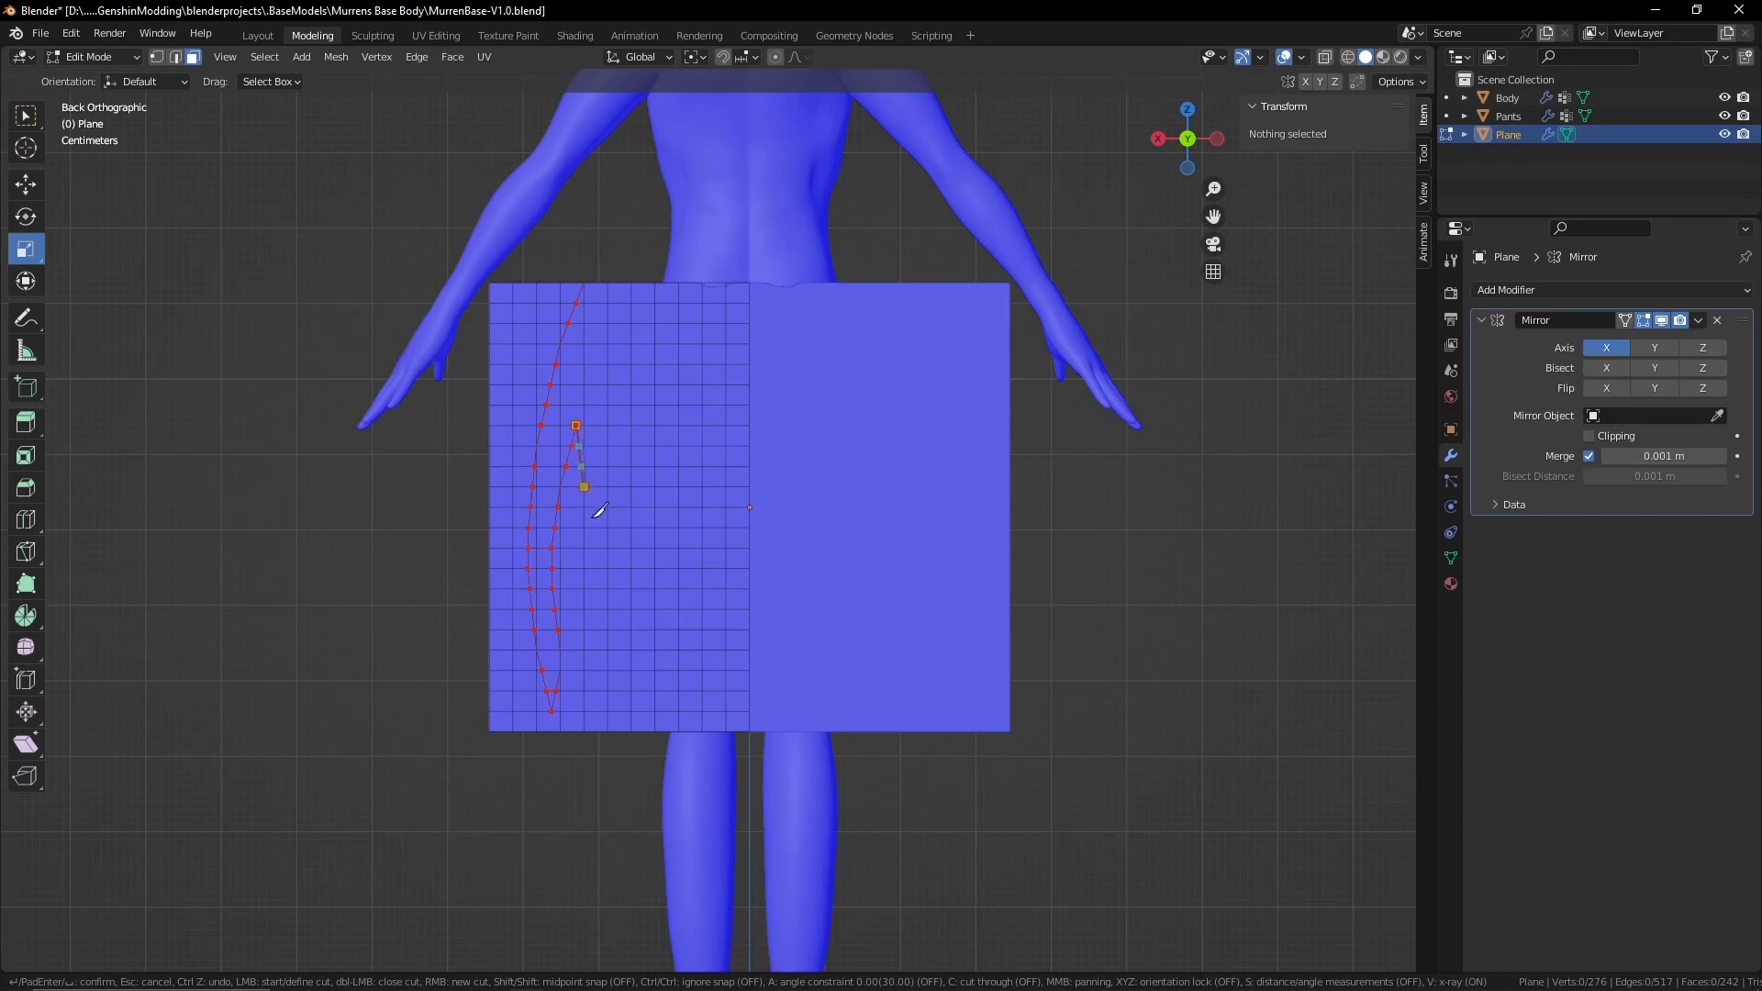
left_click(574, 567)
left_click(596, 711)
left_click(615, 628)
left_click(622, 588)
left_click(619, 549)
left_click(616, 507)
left_click(615, 466)
key("ctrl+z")
key("ctrl+z")
key("ctrl+z")
key("ctrl+z")
key("ctrl+z")
key("ctrl+z")
Zigzag the knife cut through two more notches and pointed tips, end it level with the notches, and confirm the cut
left_click(619, 425)
left_click(631, 630)
left_click(640, 711)
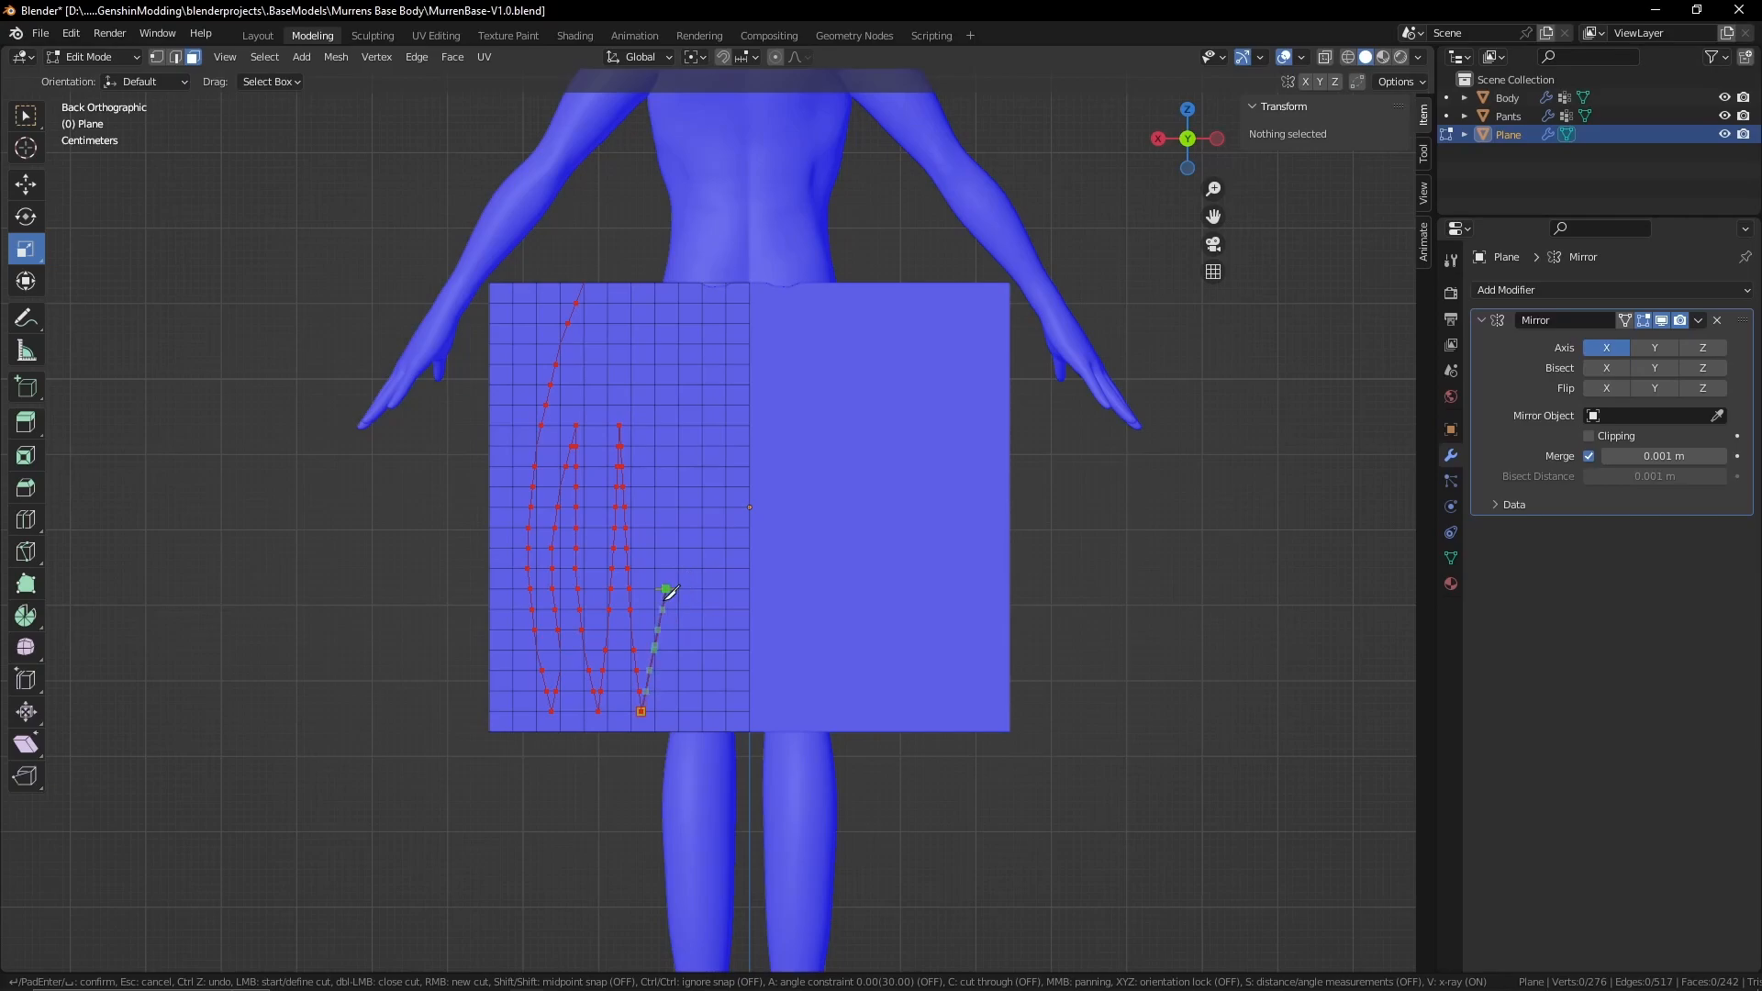
left_click(659, 563)
left_click(666, 424)
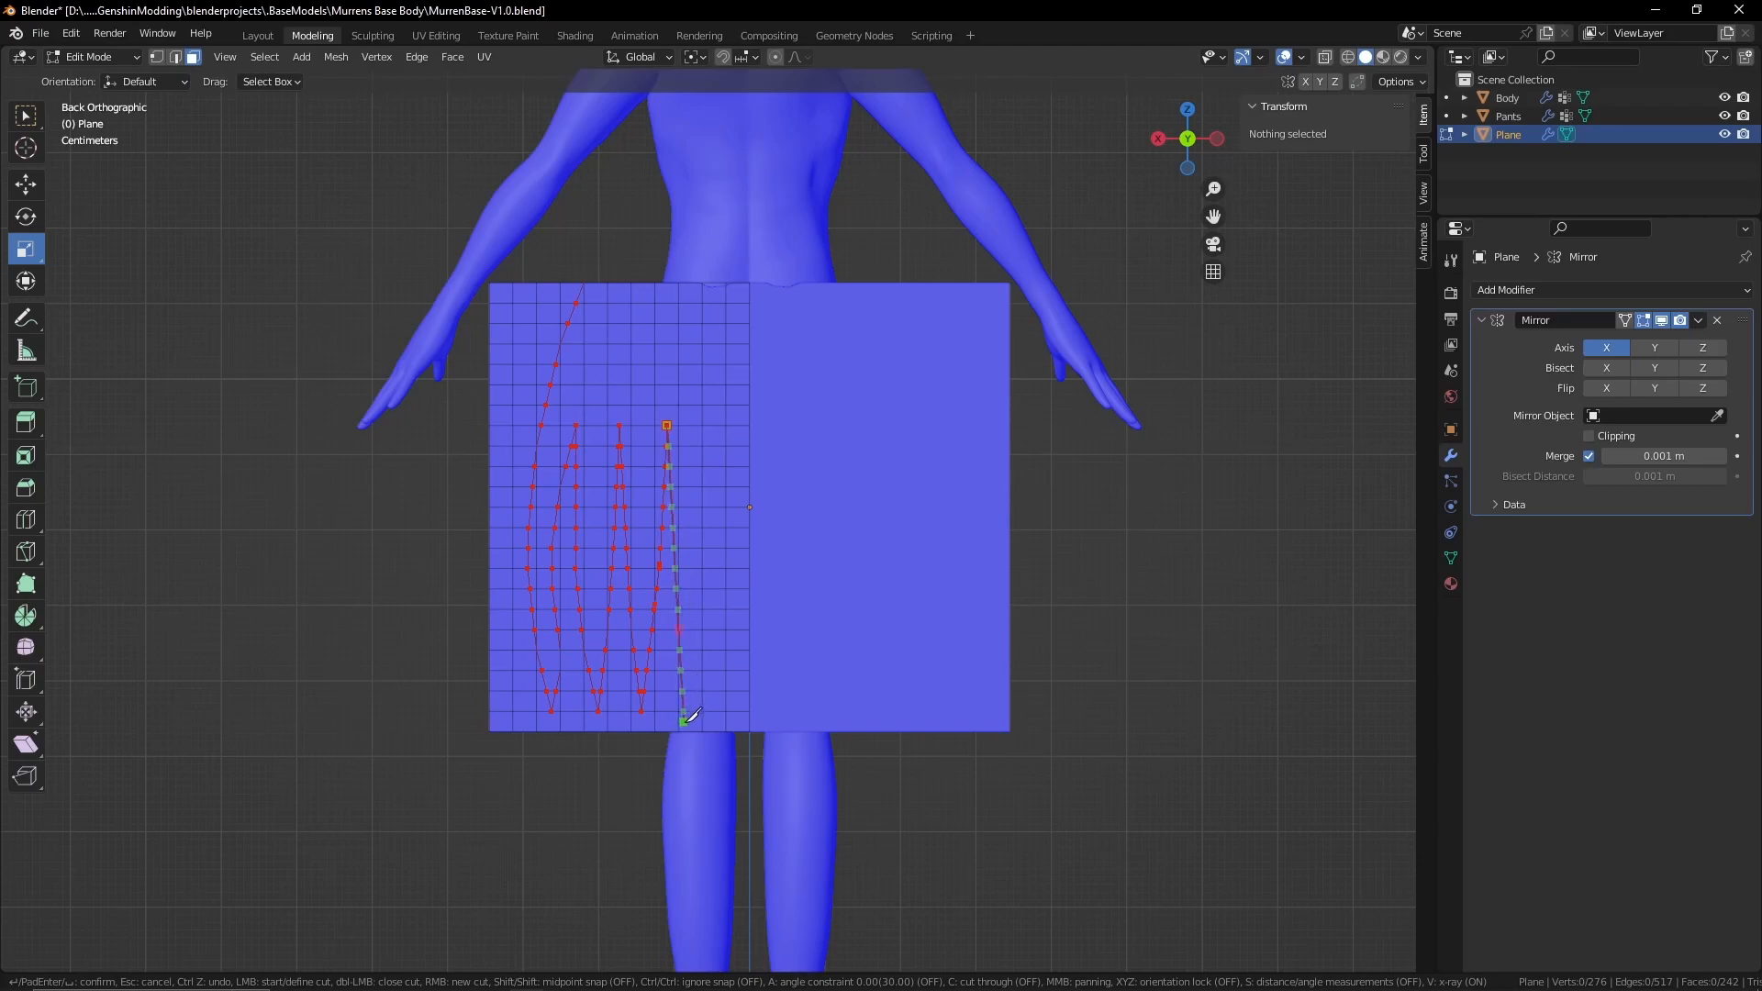
left_click(681, 709)
left_click(702, 425)
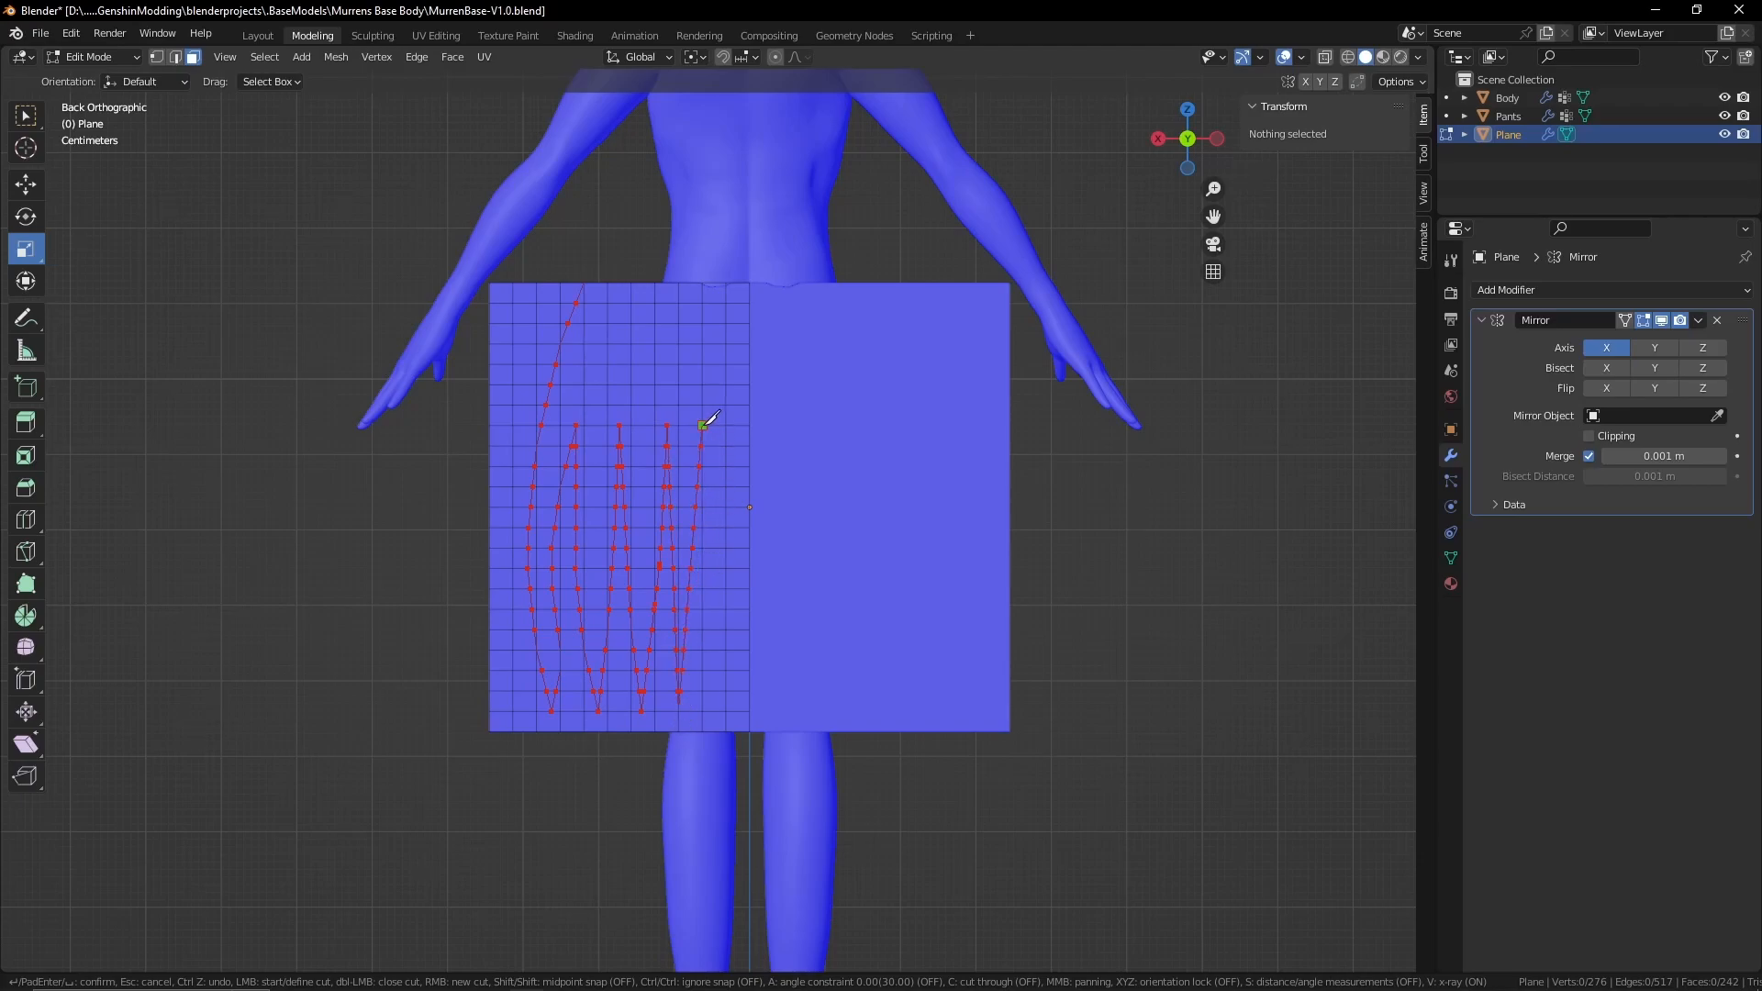
right_click(737, 574)
key("Return")
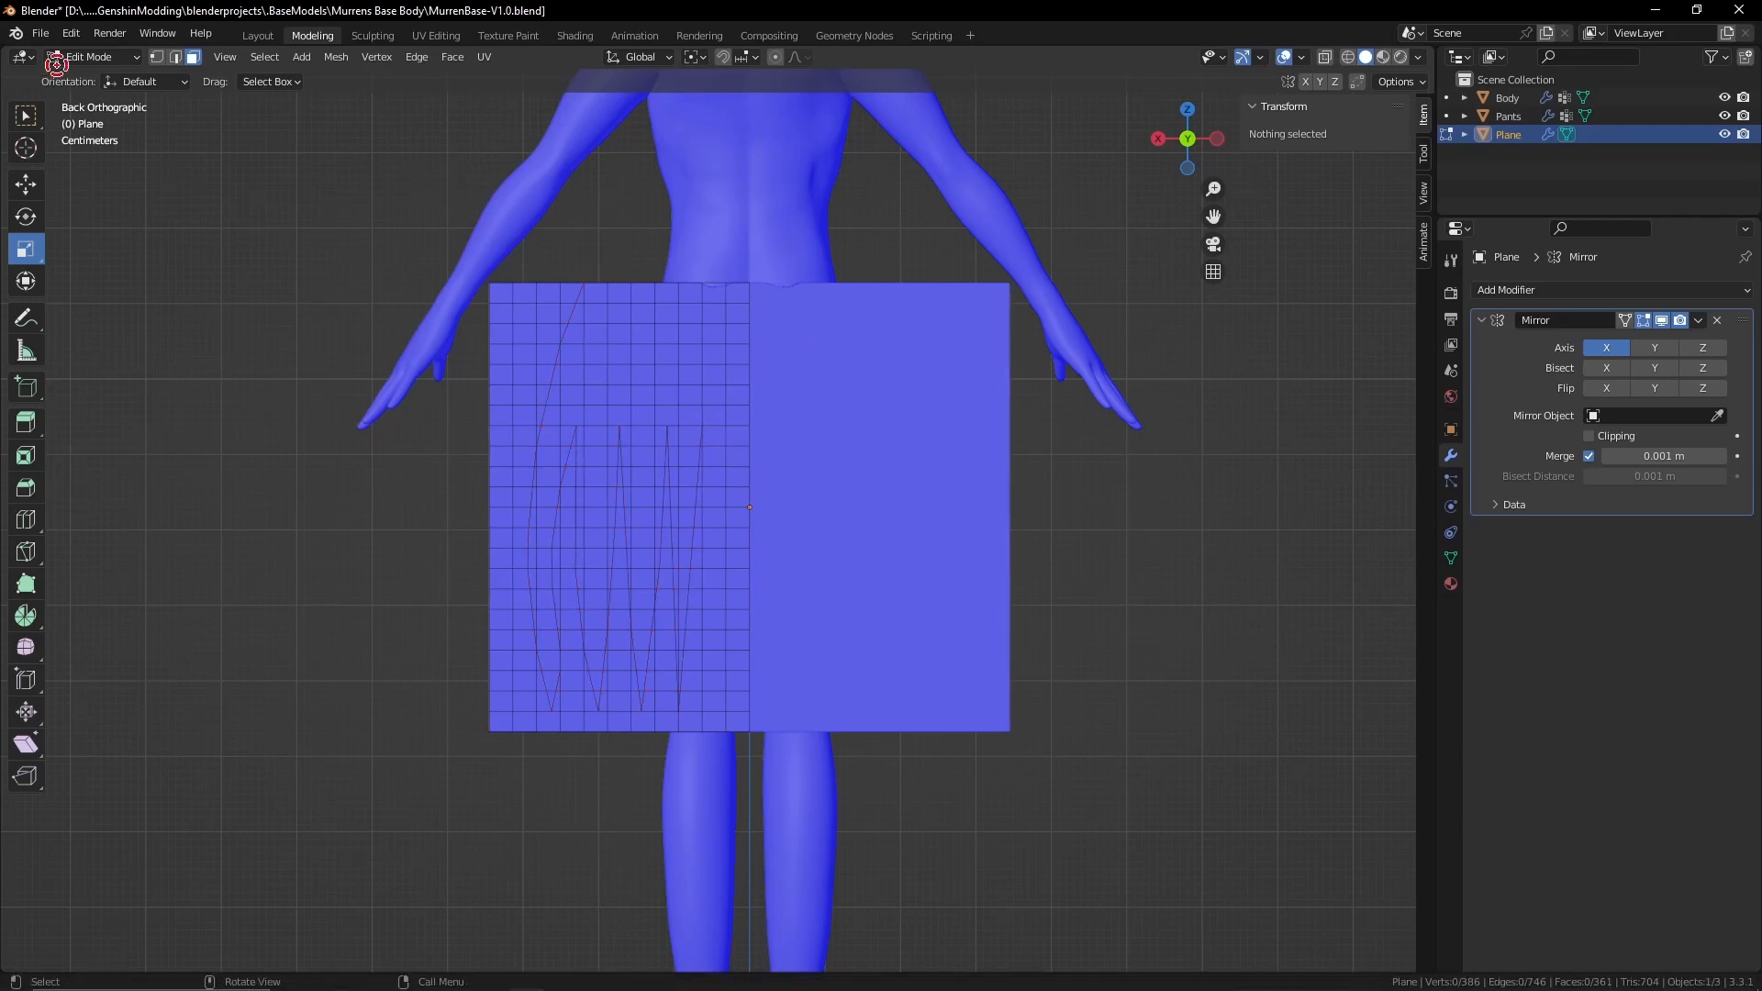
In edge selection, select the cut edges along the outer curve from the plane's top edge to the first strip's tip
left_click(174, 57)
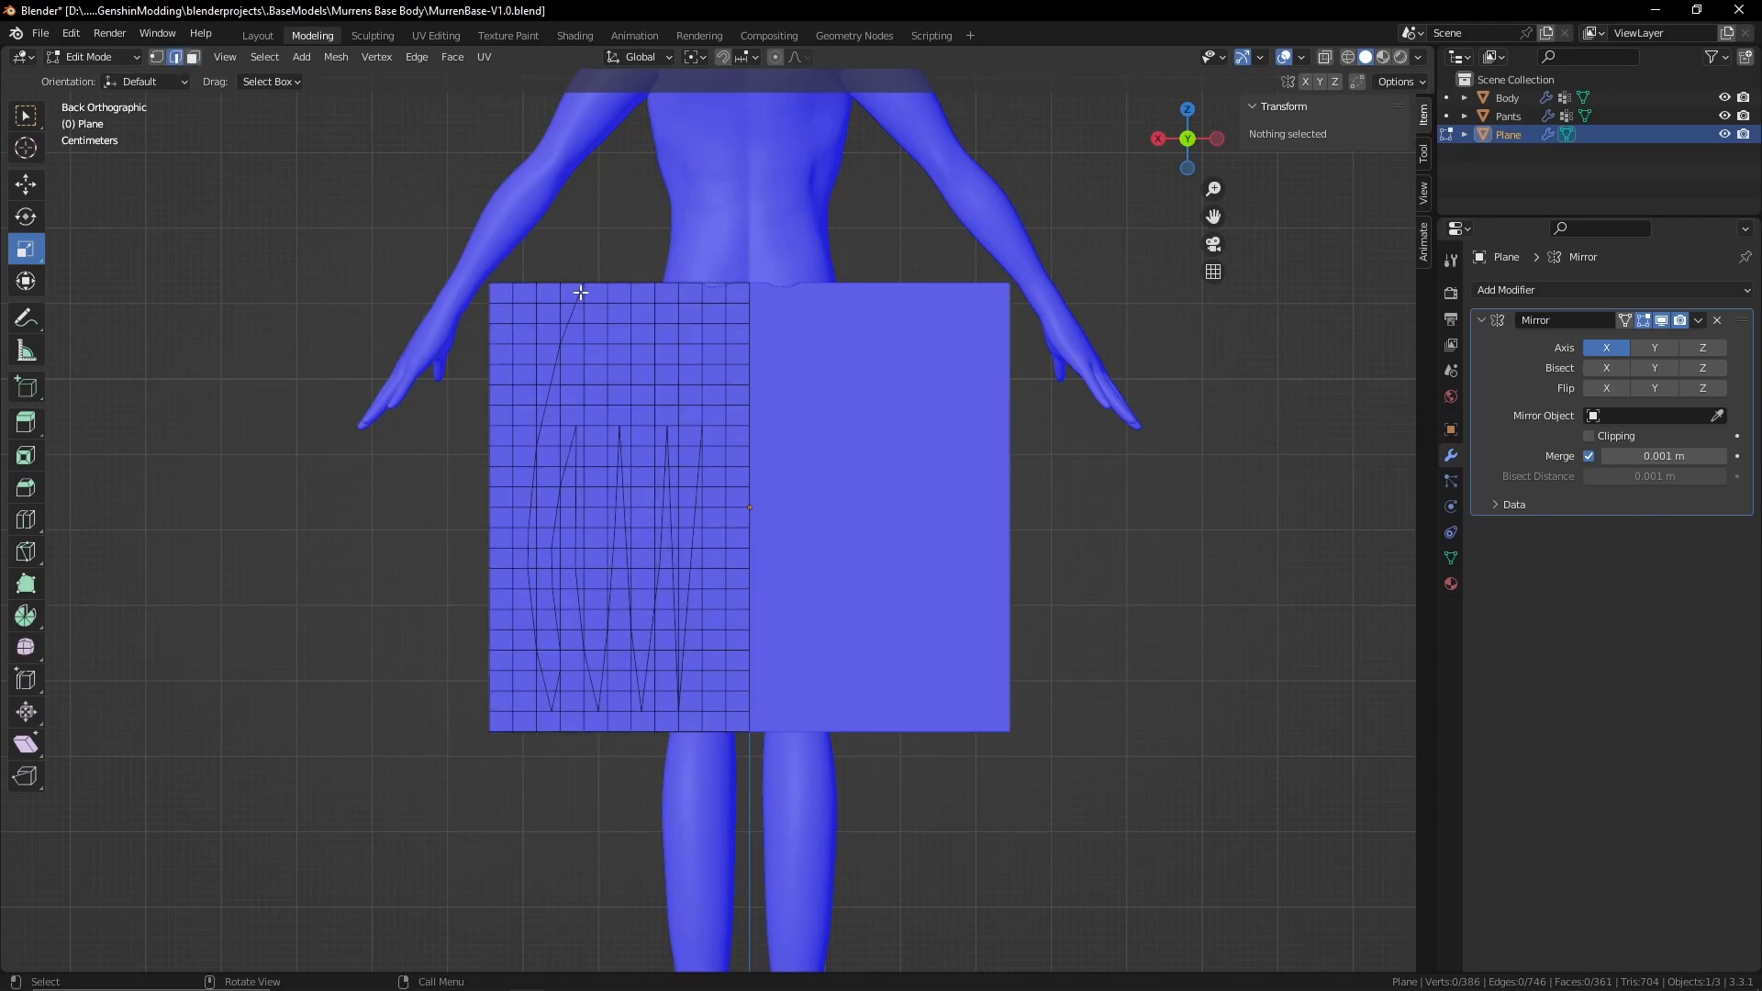
left_click(580, 293)
left_click(564, 364, "ctrl")
left_click(555, 363, "ctrl")
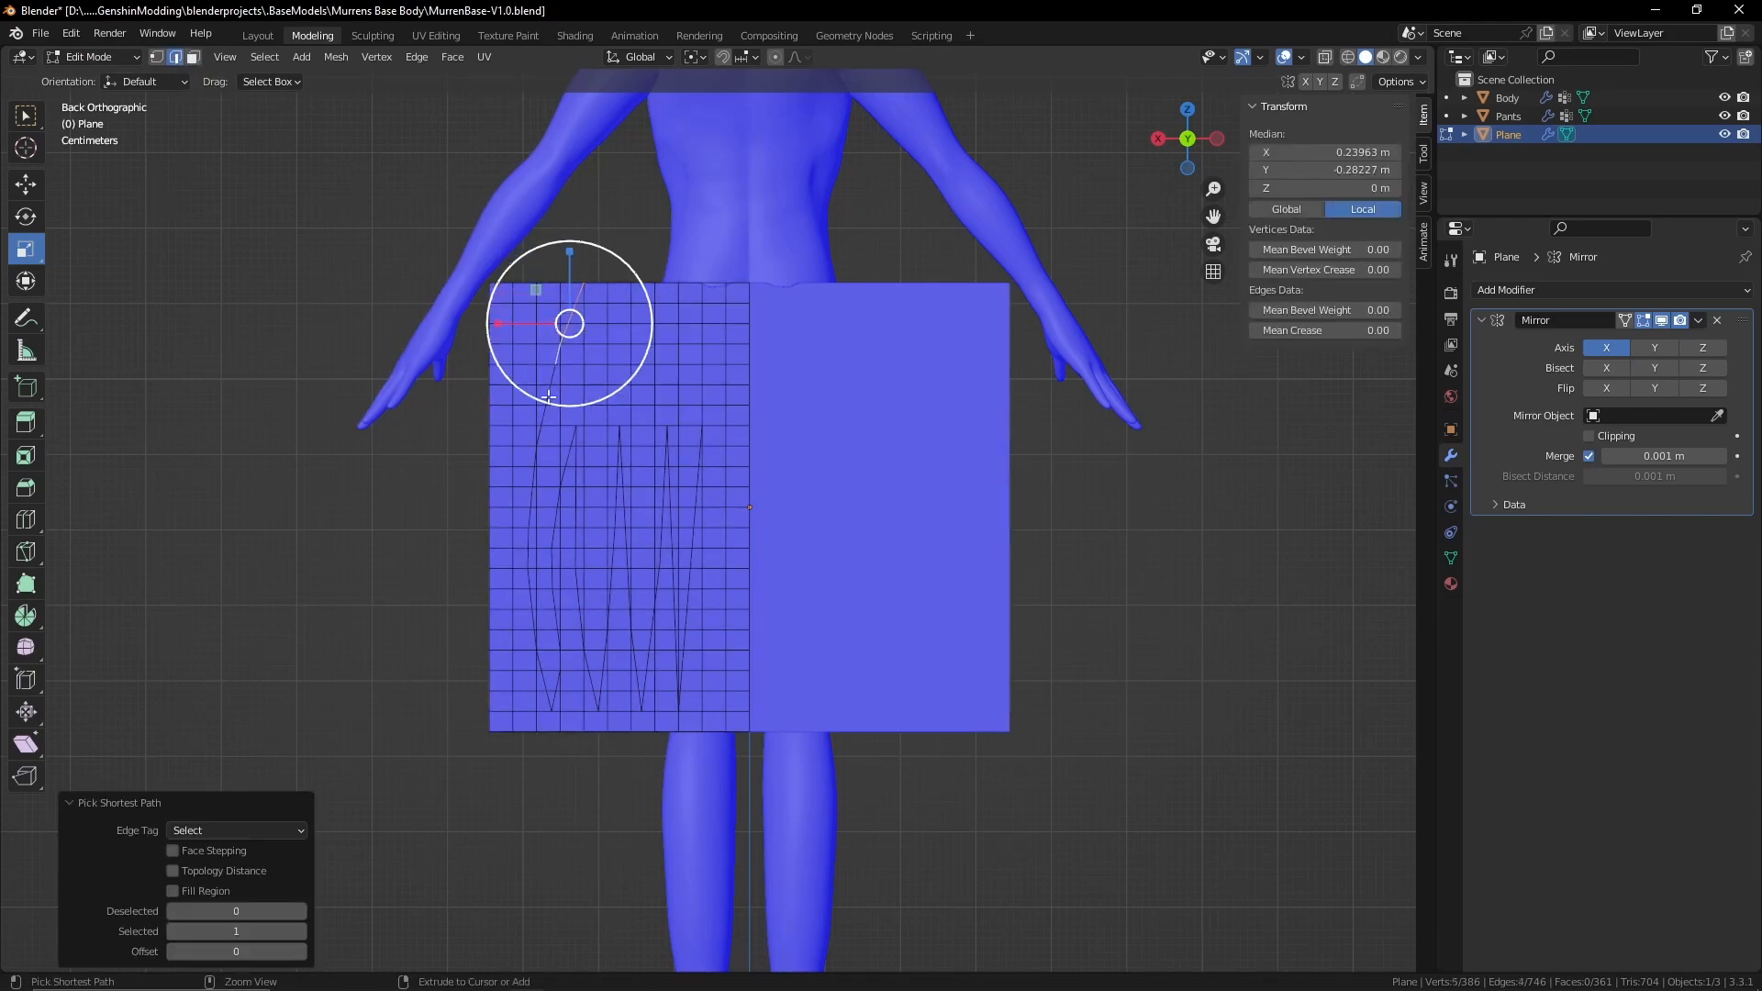
left_click(538, 429, "ctrl")
left_click(532, 468, "ctrl")
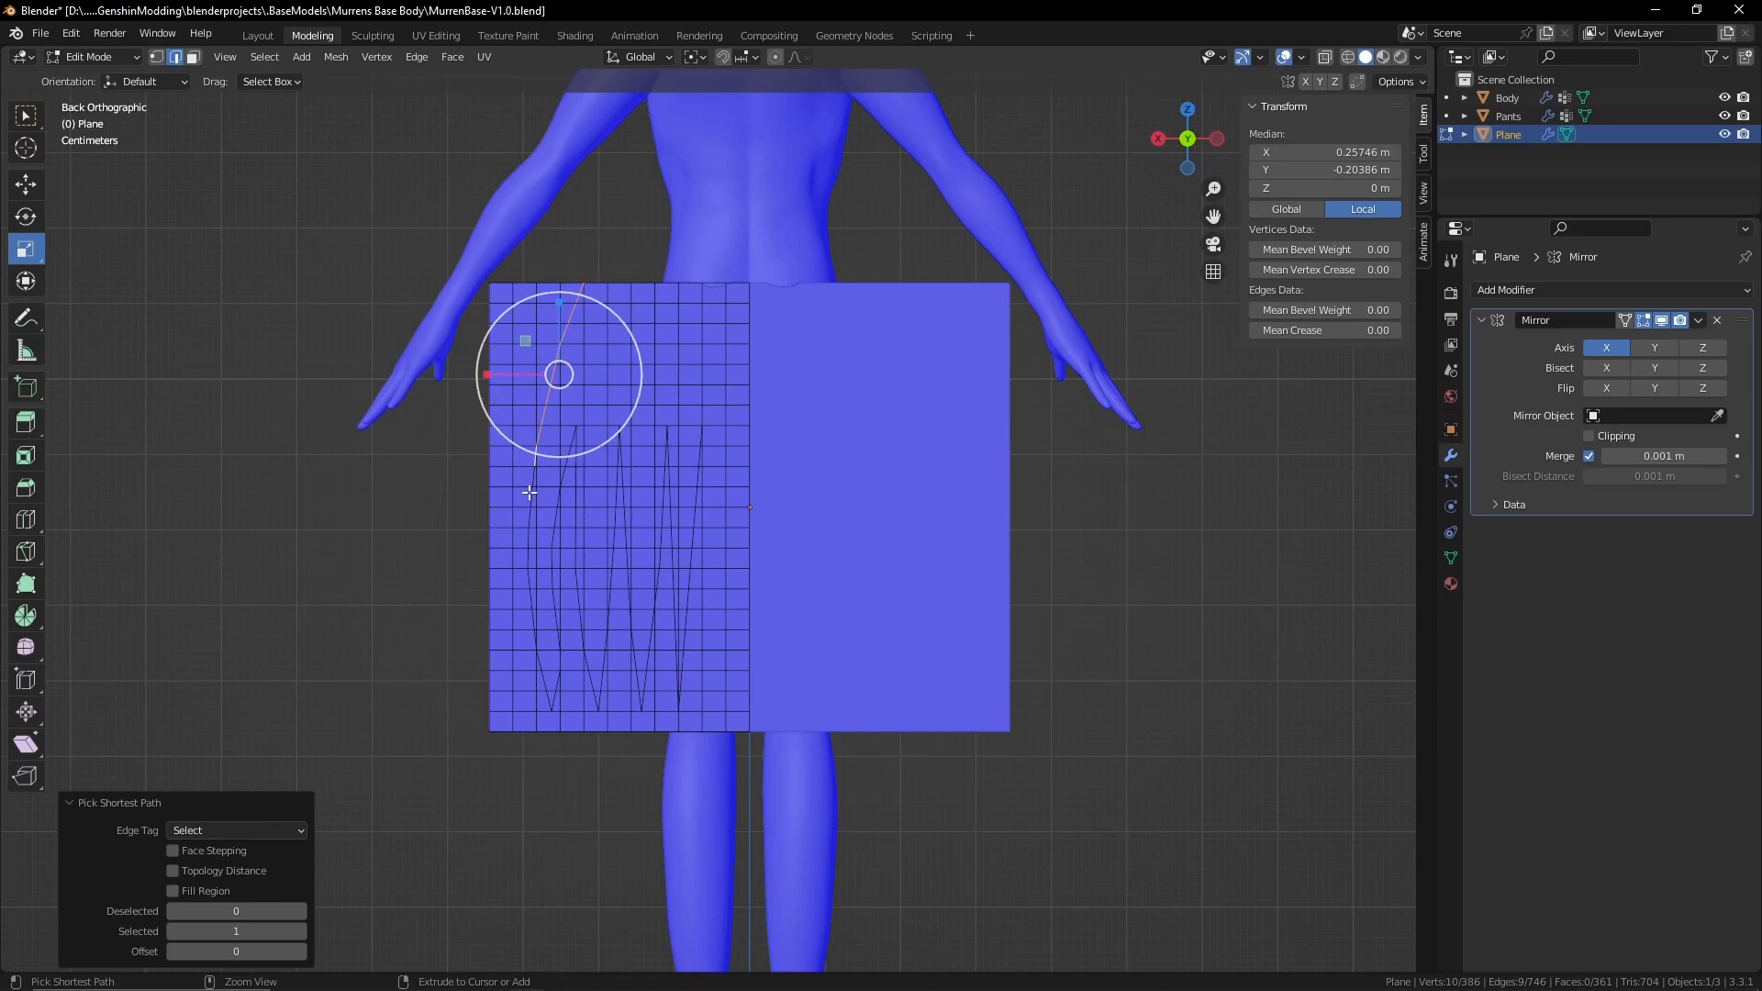
left_click(533, 573, "ctrl")
left_click(531, 605, "ctrl")
left_click(542, 660, "ctrl")
left_click(553, 695, "ctrl")
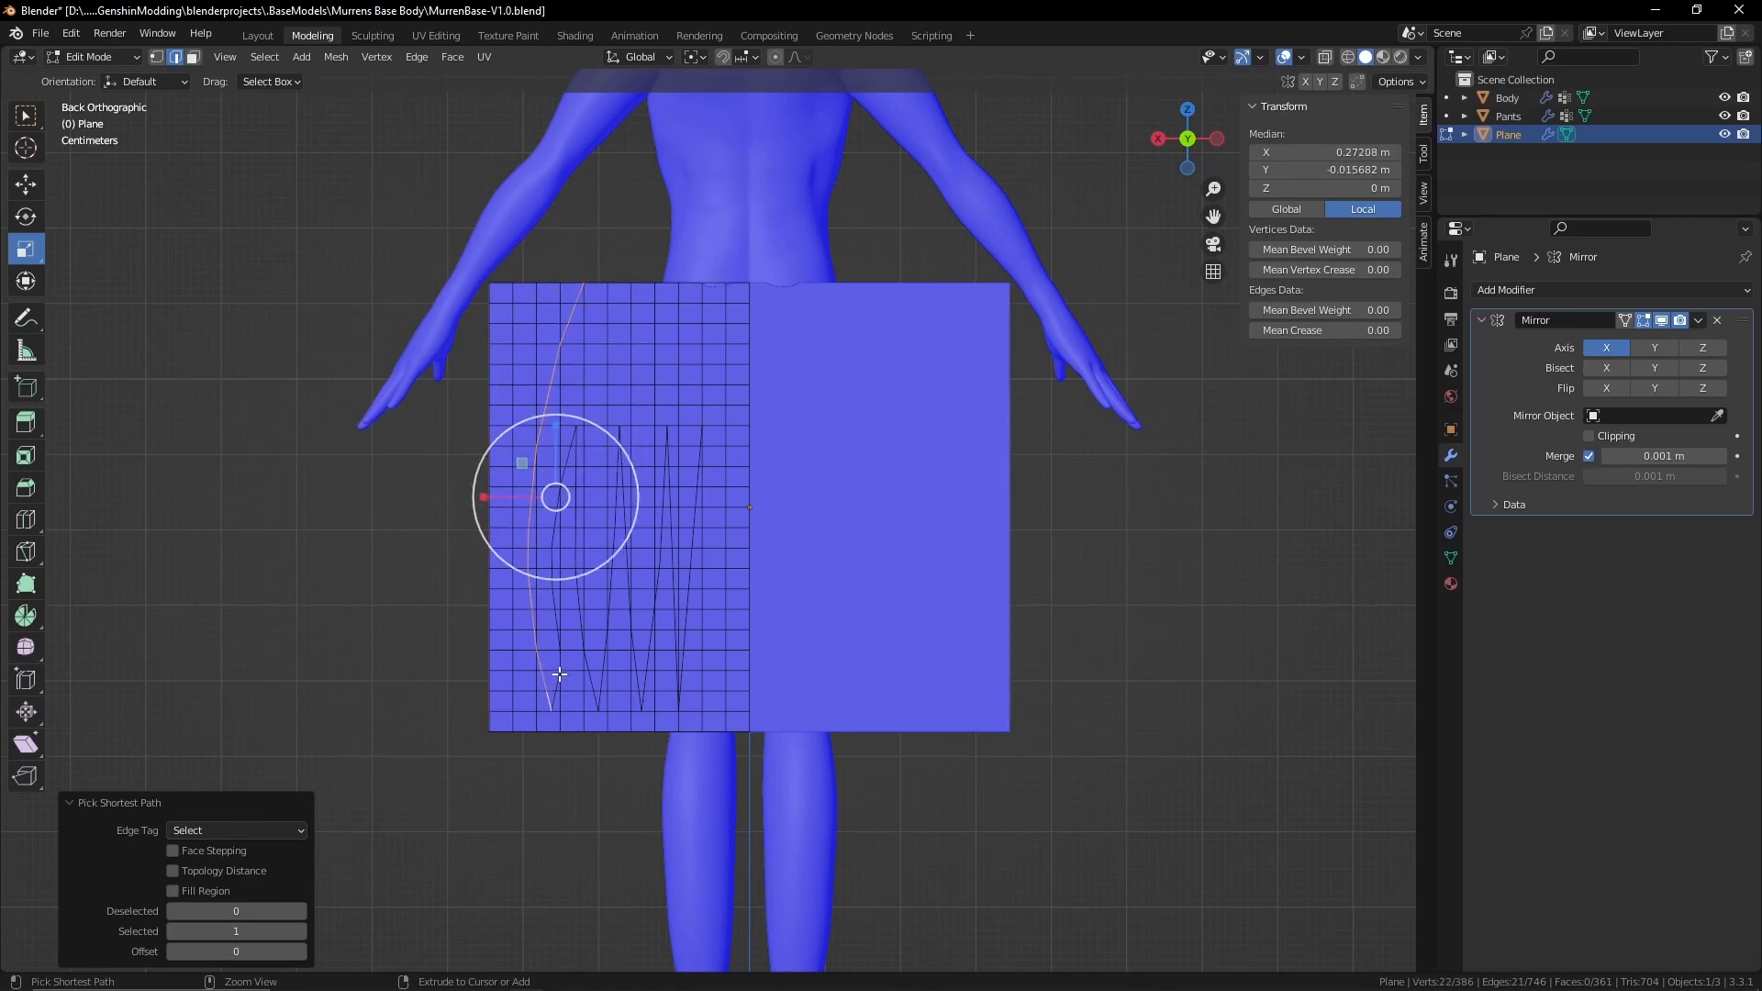
key("ctrl+z")
left_click(554, 700, "ctrl")
Extend the edge selection along the whole zigzag cut to its inner end and mark the selected edges as sharp
left_click(563, 662, "ctrl")
left_click(554, 578, "ctrl")
scroll(504, 490, "up", 4)
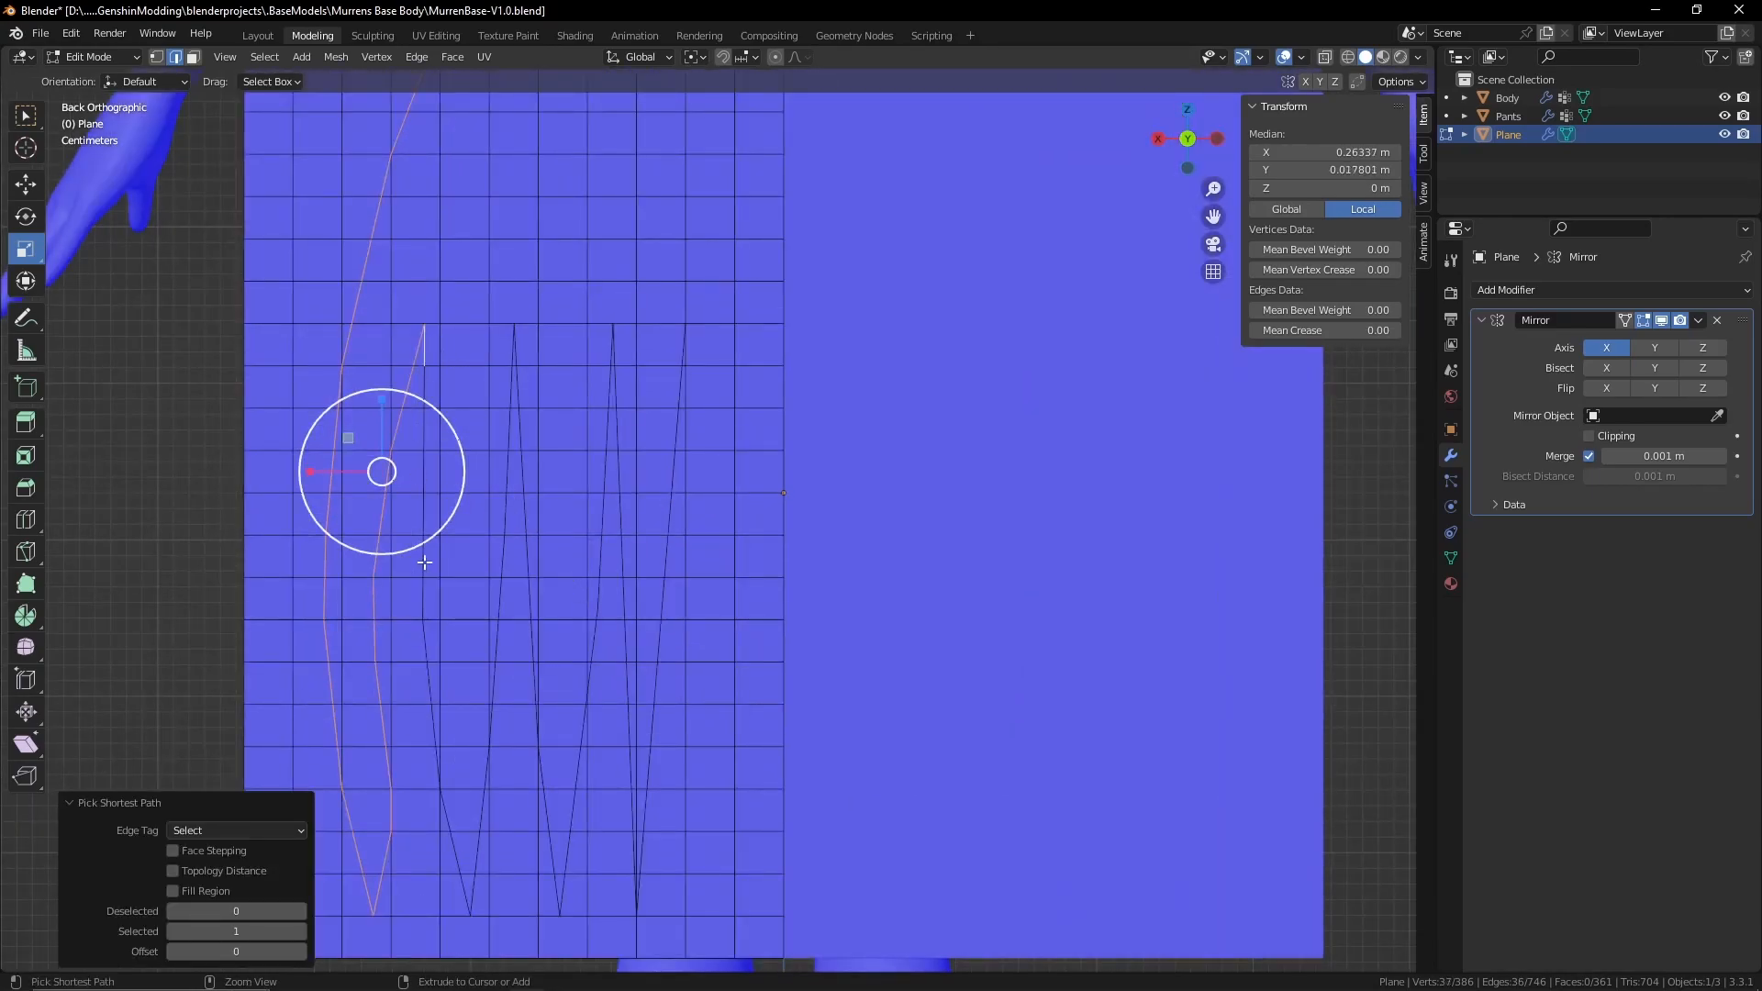
left_click(433, 734, "ctrl")
left_click(465, 907, "ctrl")
left_click(514, 345, "ctrl")
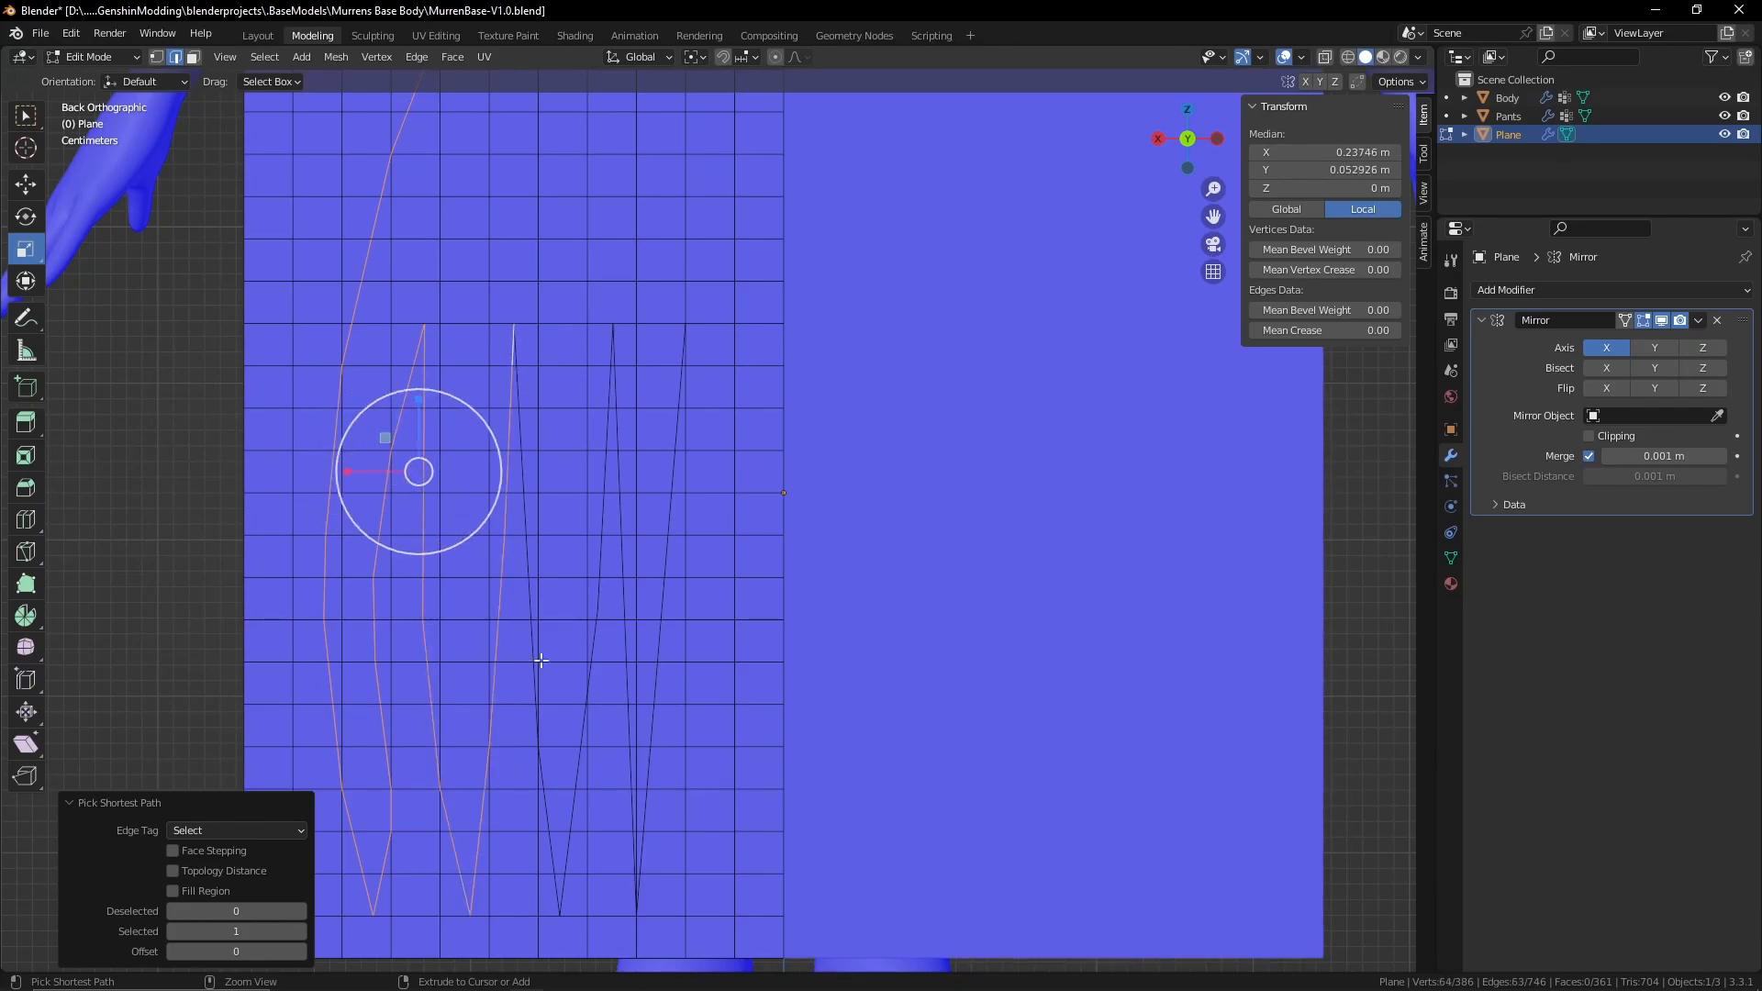
left_click(559, 897, "ctrl")
left_click(610, 351, "ctrl")
left_click(635, 896, "ctrl")
left_click(682, 340, "ctrl")
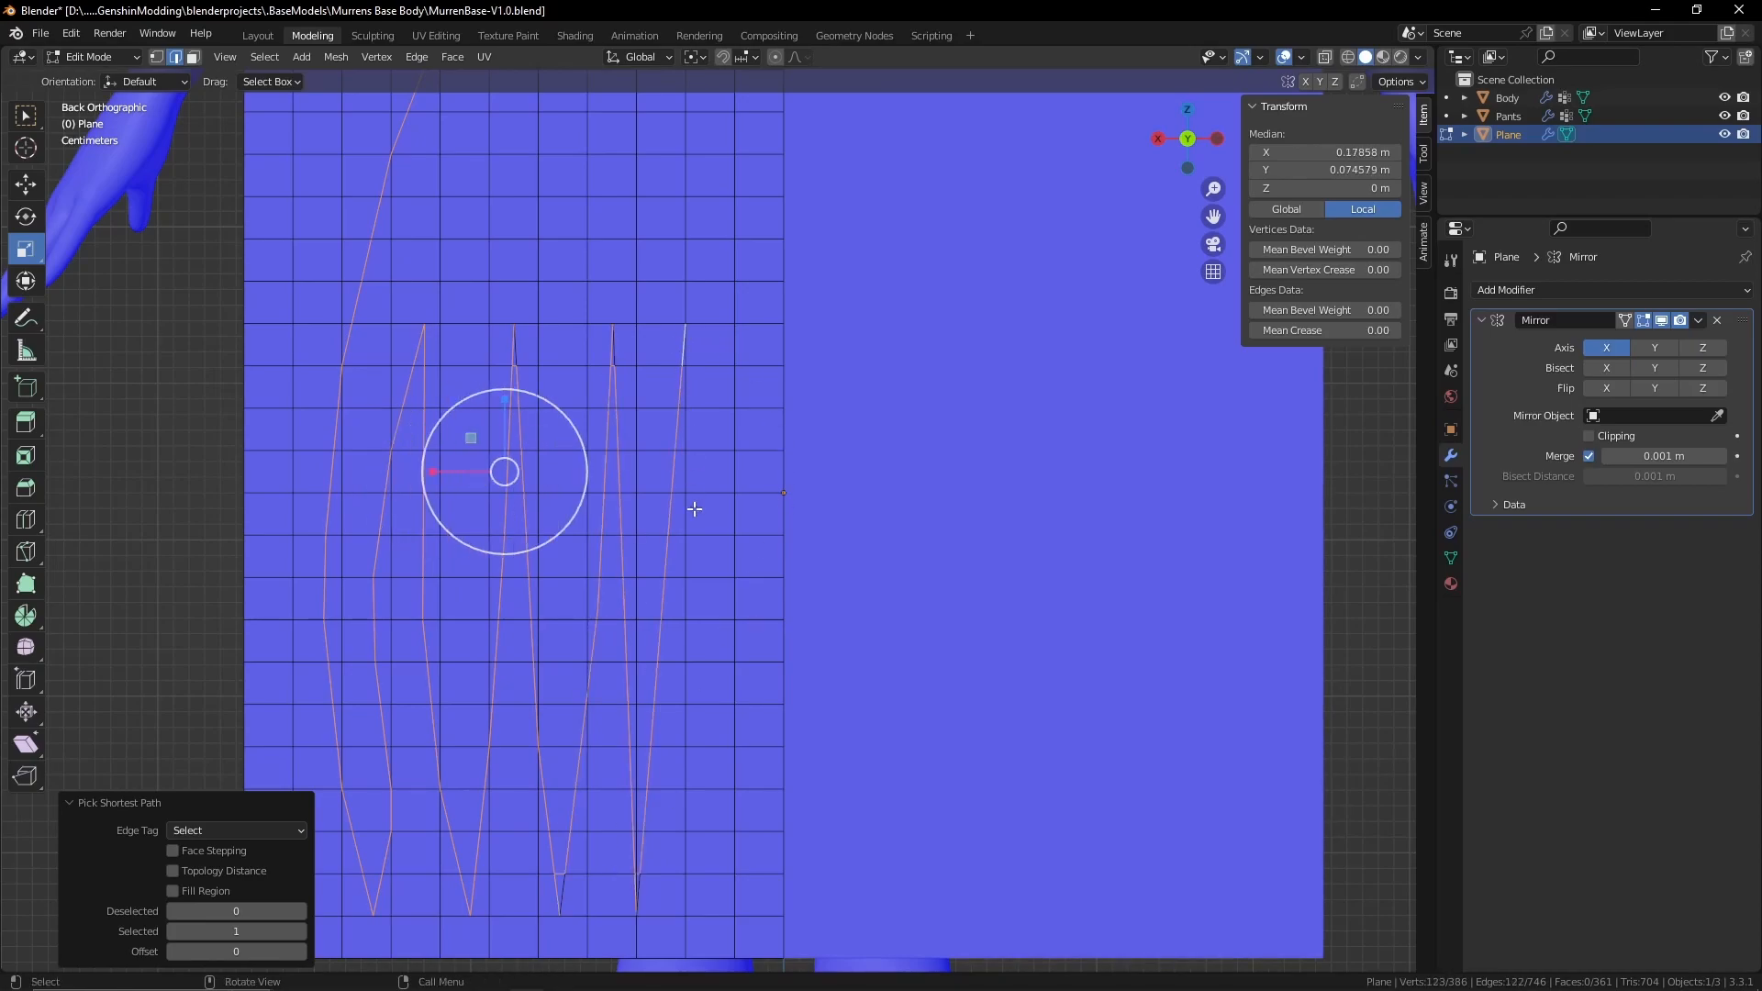
scroll(648, 700, "down", 6)
scroll(647, 697, "up", 3)
right_click(577, 488)
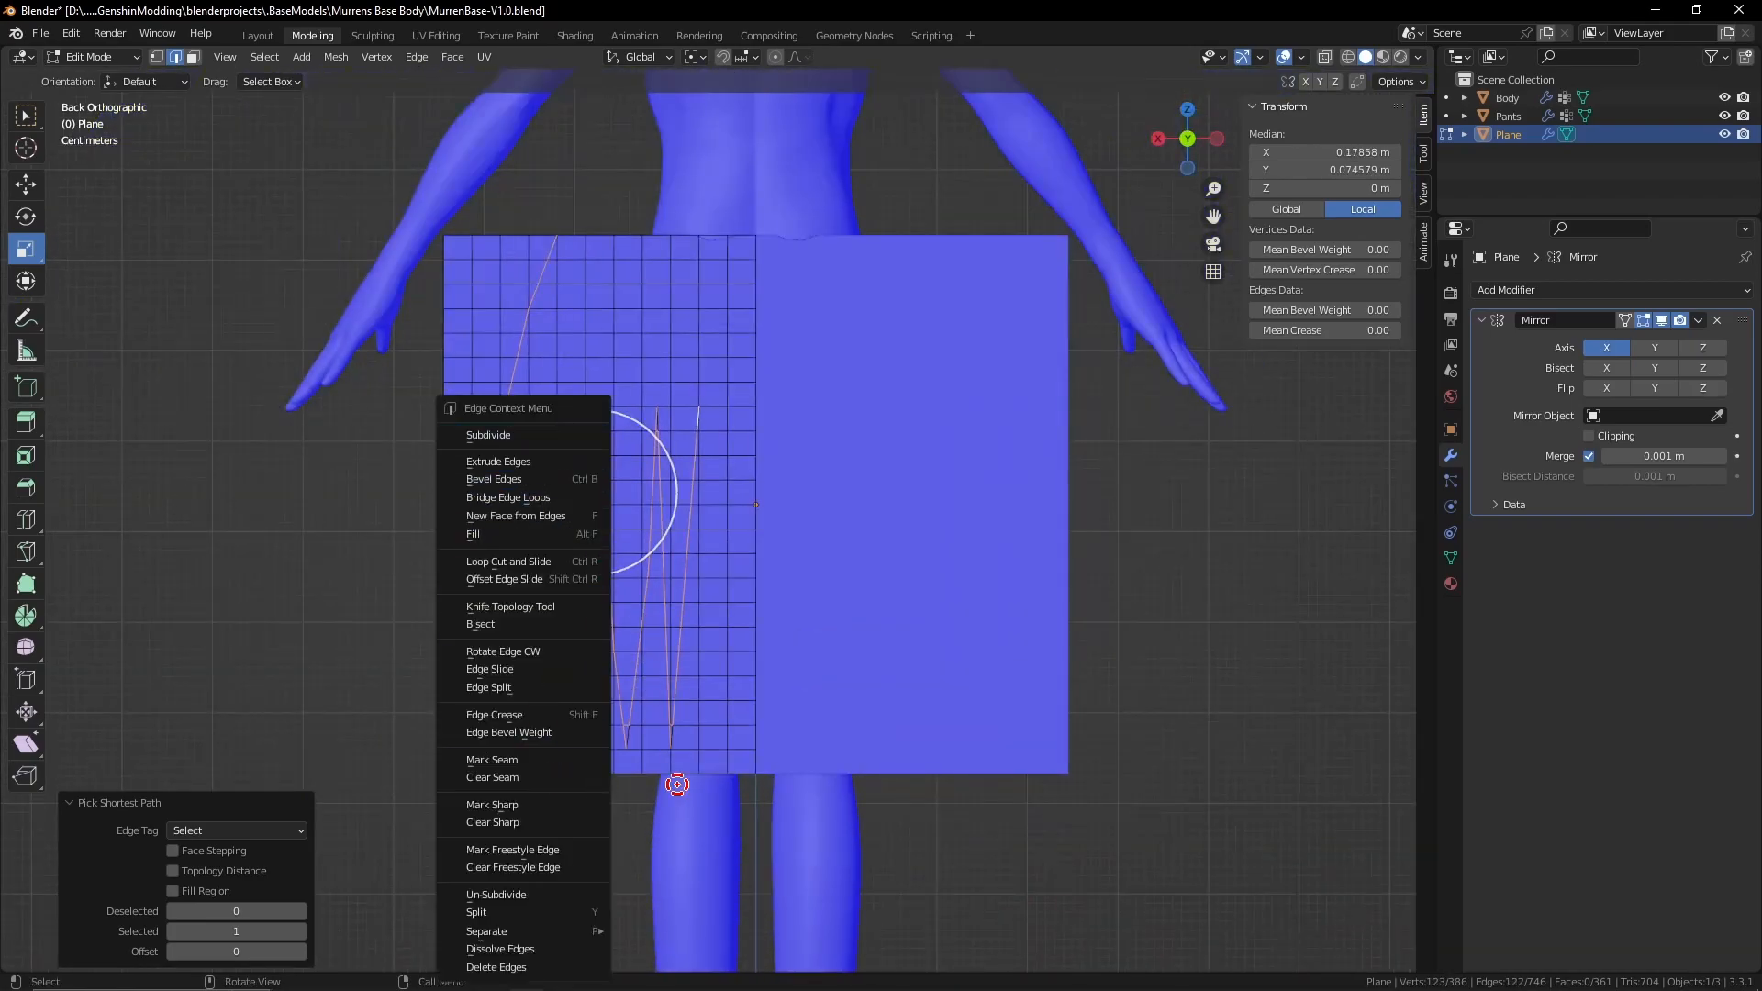
right_click(610, 541)
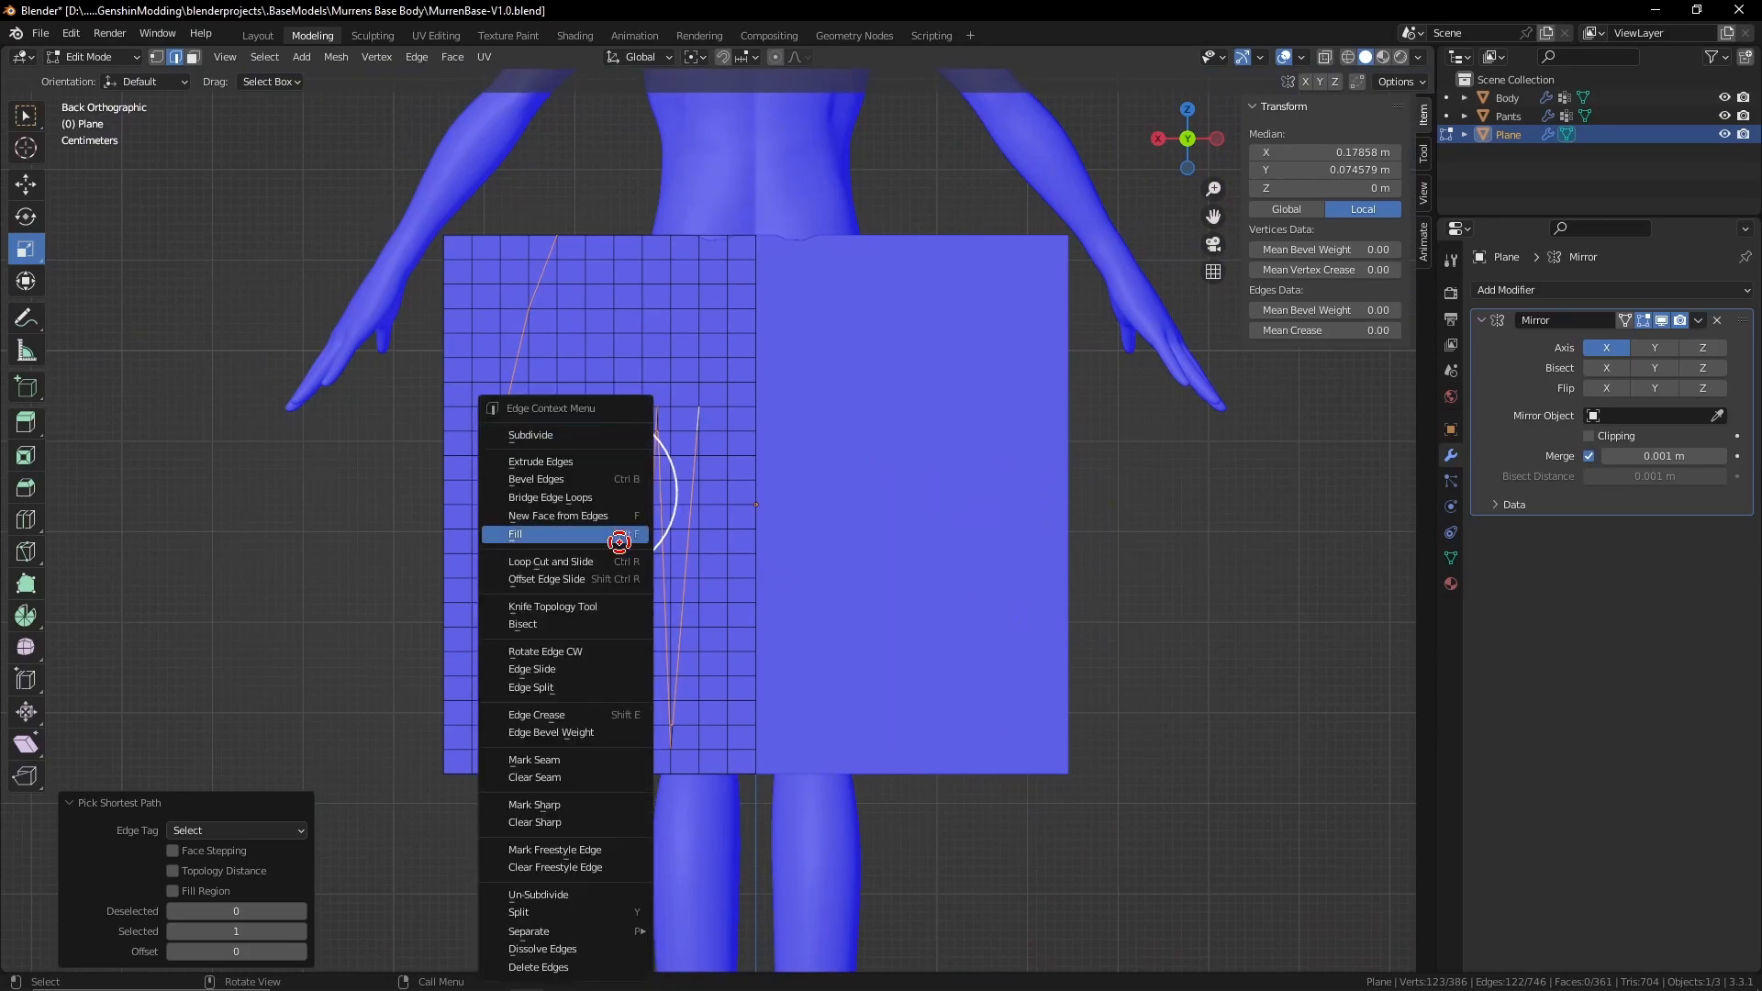
left_click(560, 805)
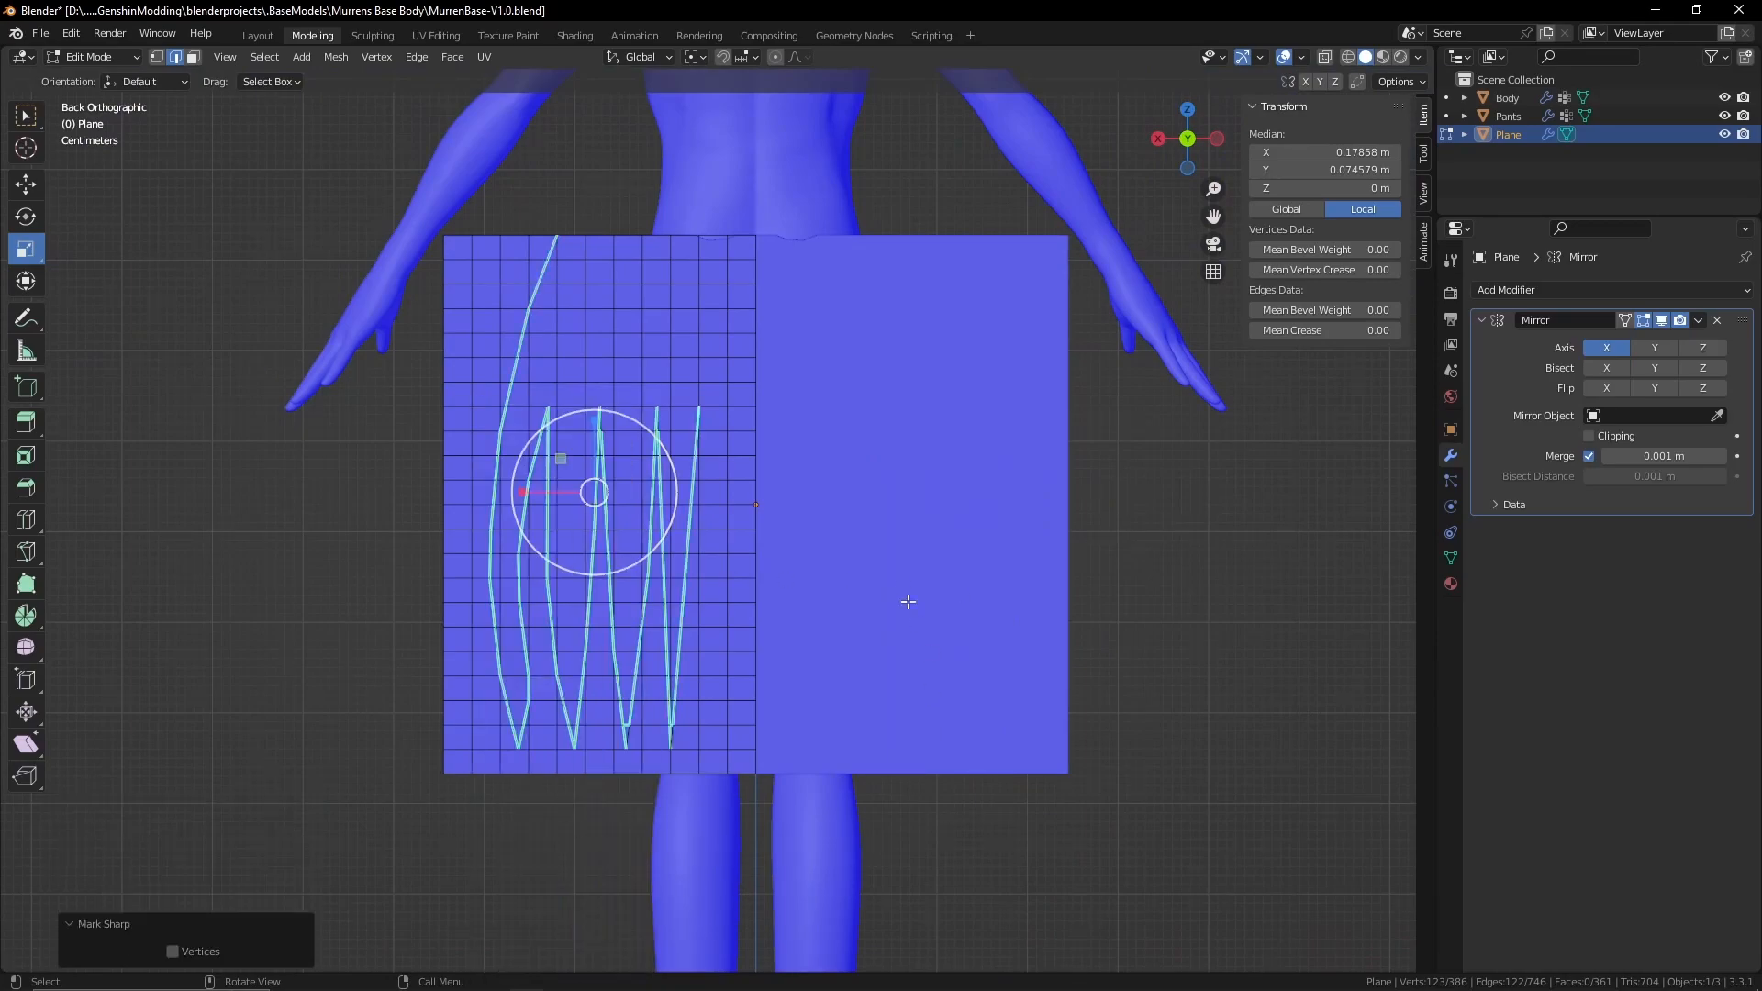
Mark the vertical line of edges from the cut's inner end up to the plane's top edge as sharp
left_click(834, 443)
left_click(696, 391)
left_click(697, 321, "ctrl")
right_click(711, 375)
left_click(688, 440)
left_click(831, 470)
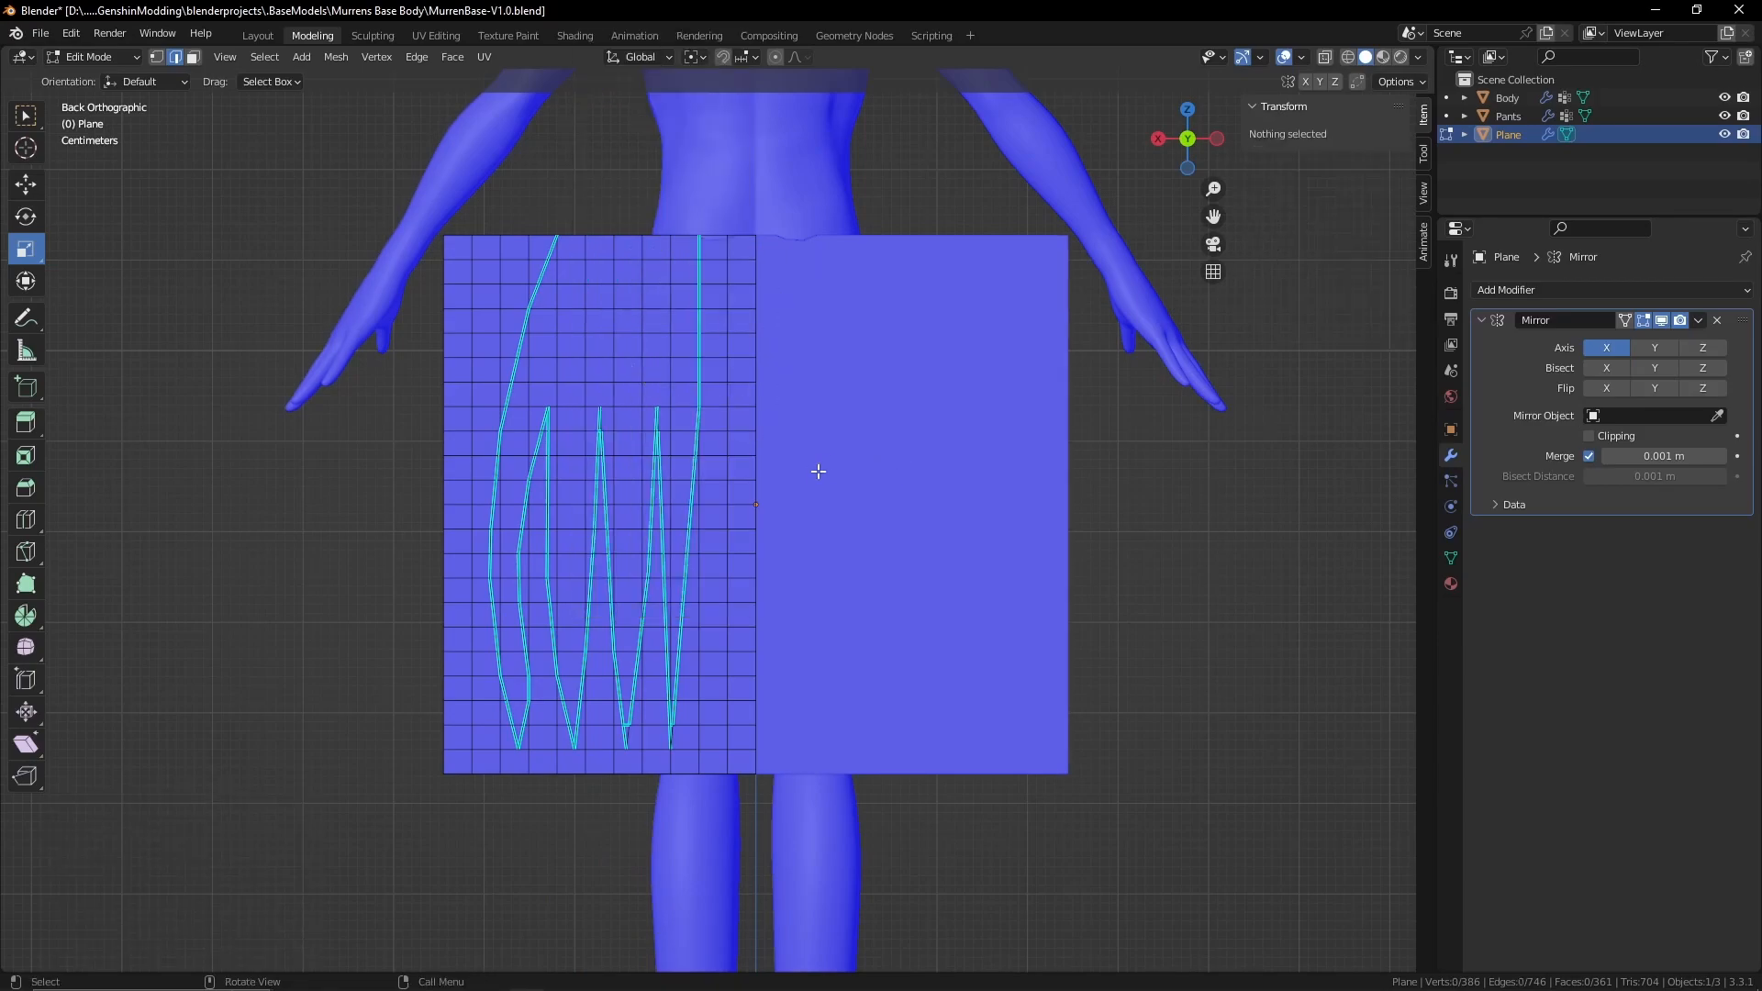
Mark the missed short edges at the tips of the two innermost strips as sharp
scroll(693, 703, "up", 5)
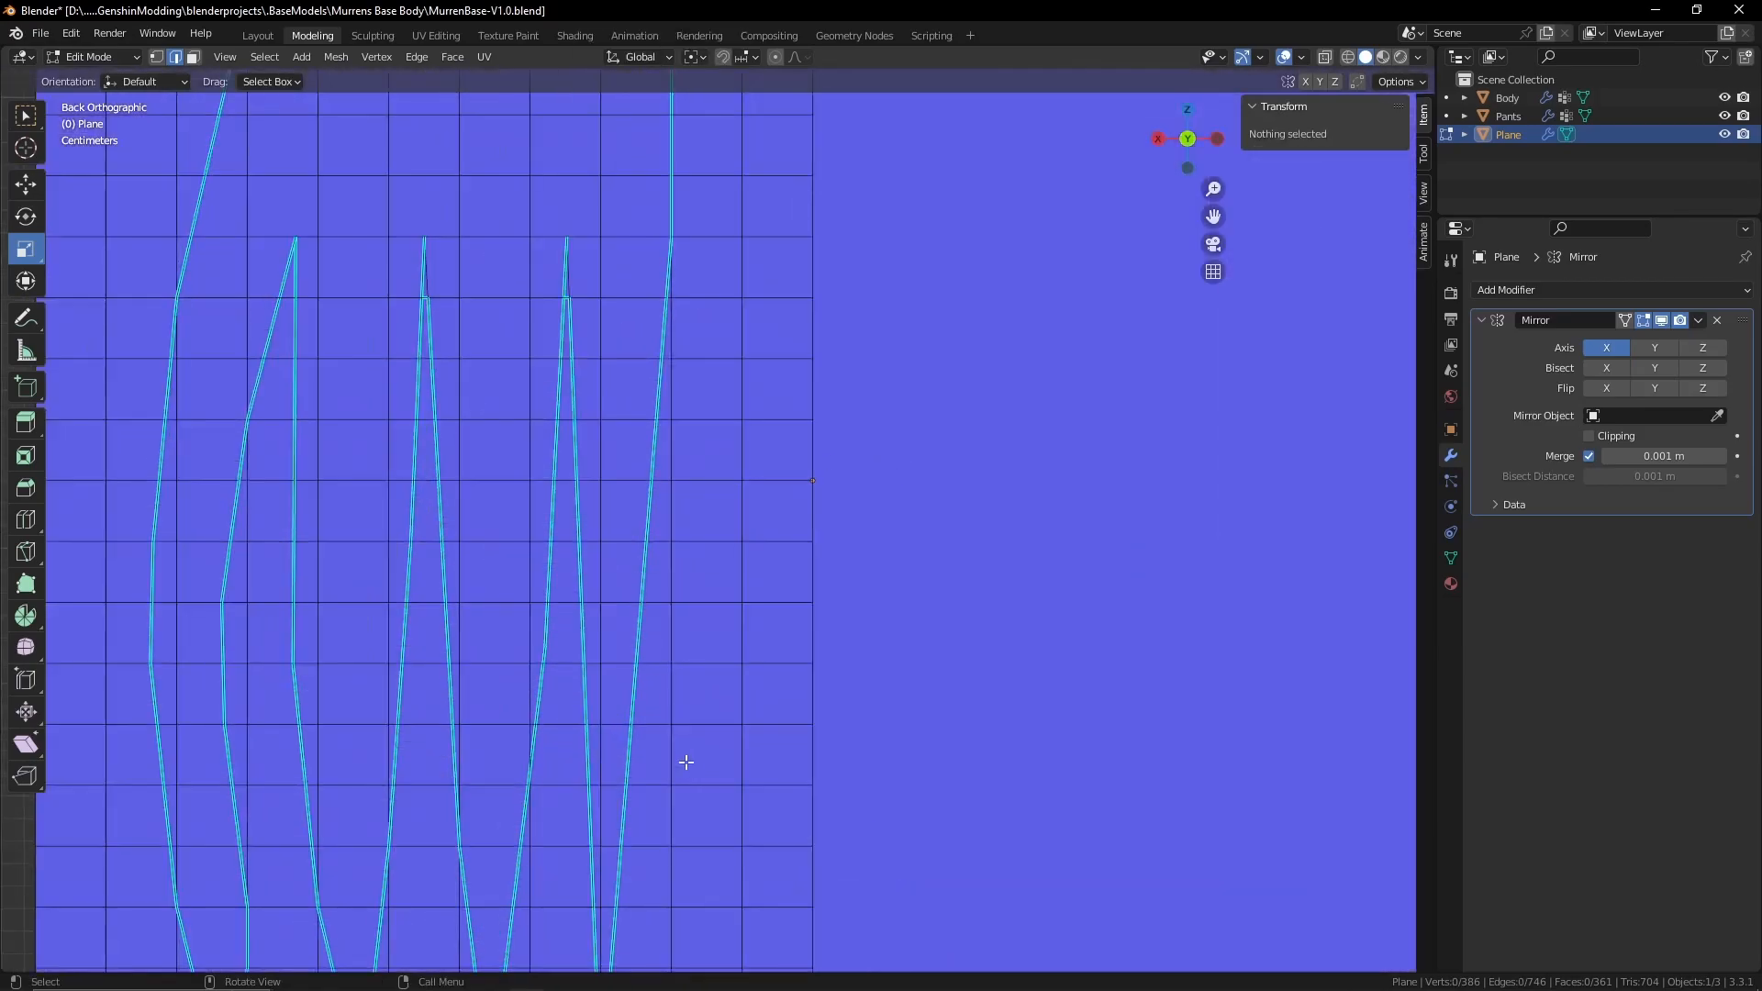
left_click(665, 760)
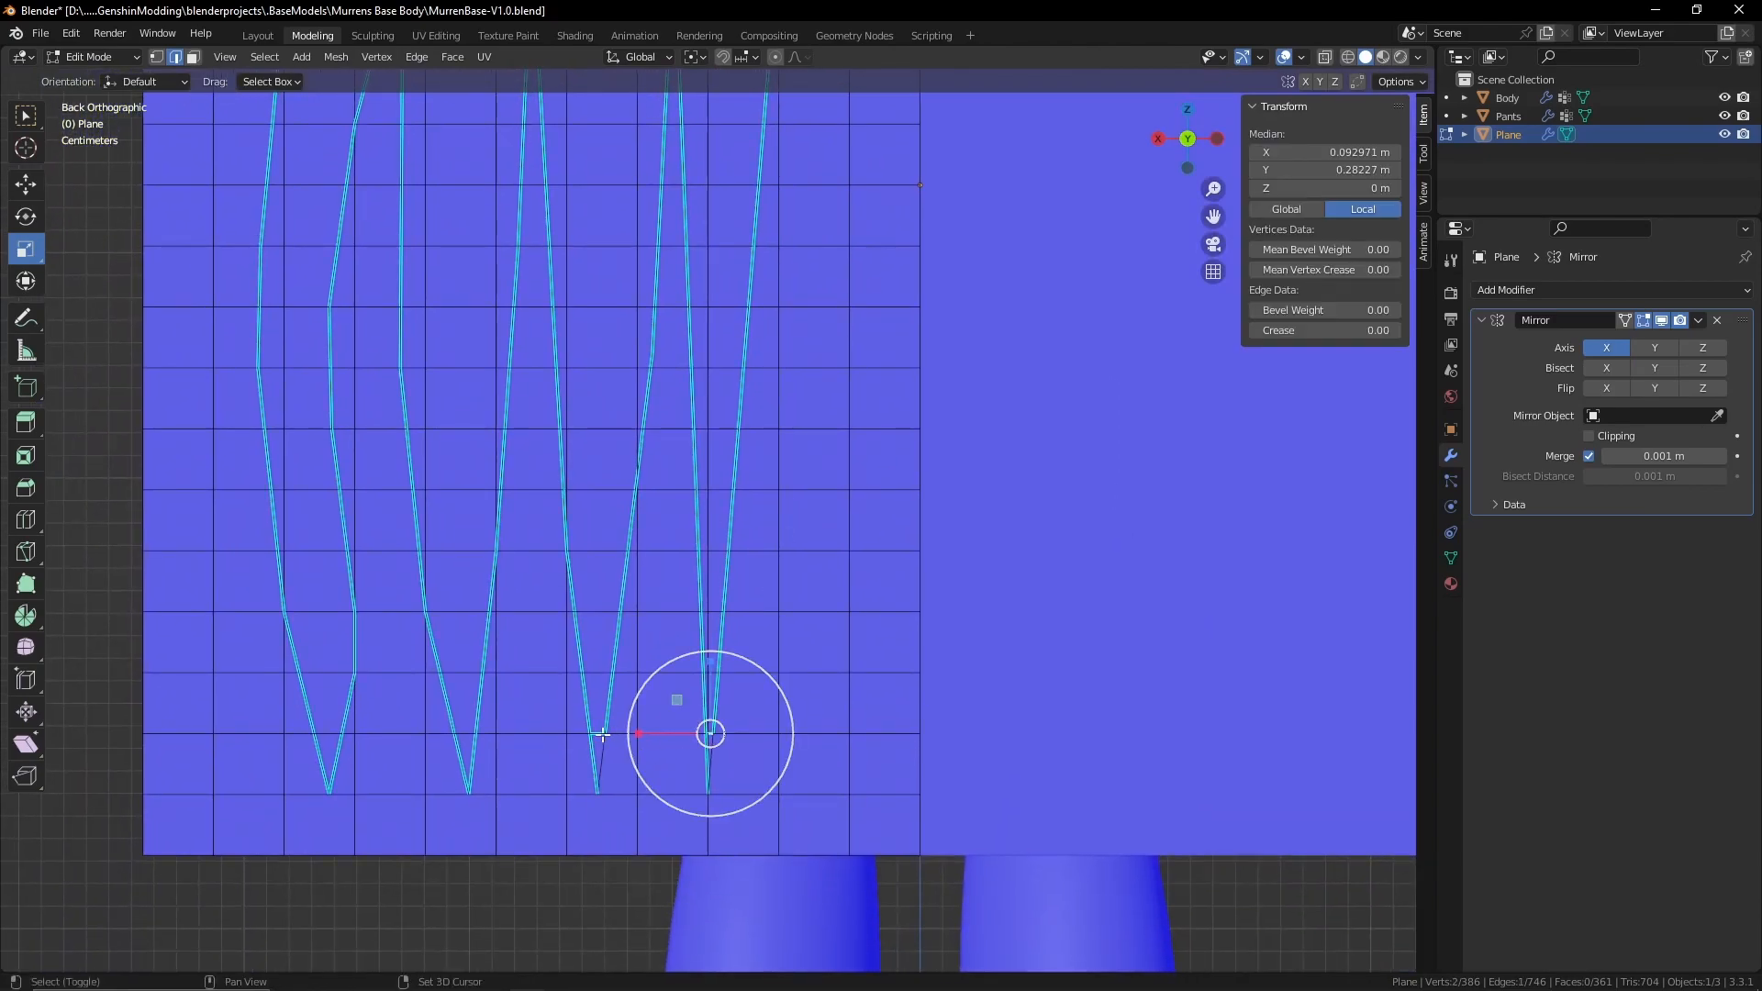
left_click(601, 734, "shift")
right_click(601, 735)
left_click(550, 752)
left_click(718, 754)
left_click(610, 749, "shift")
right_click(610, 749)
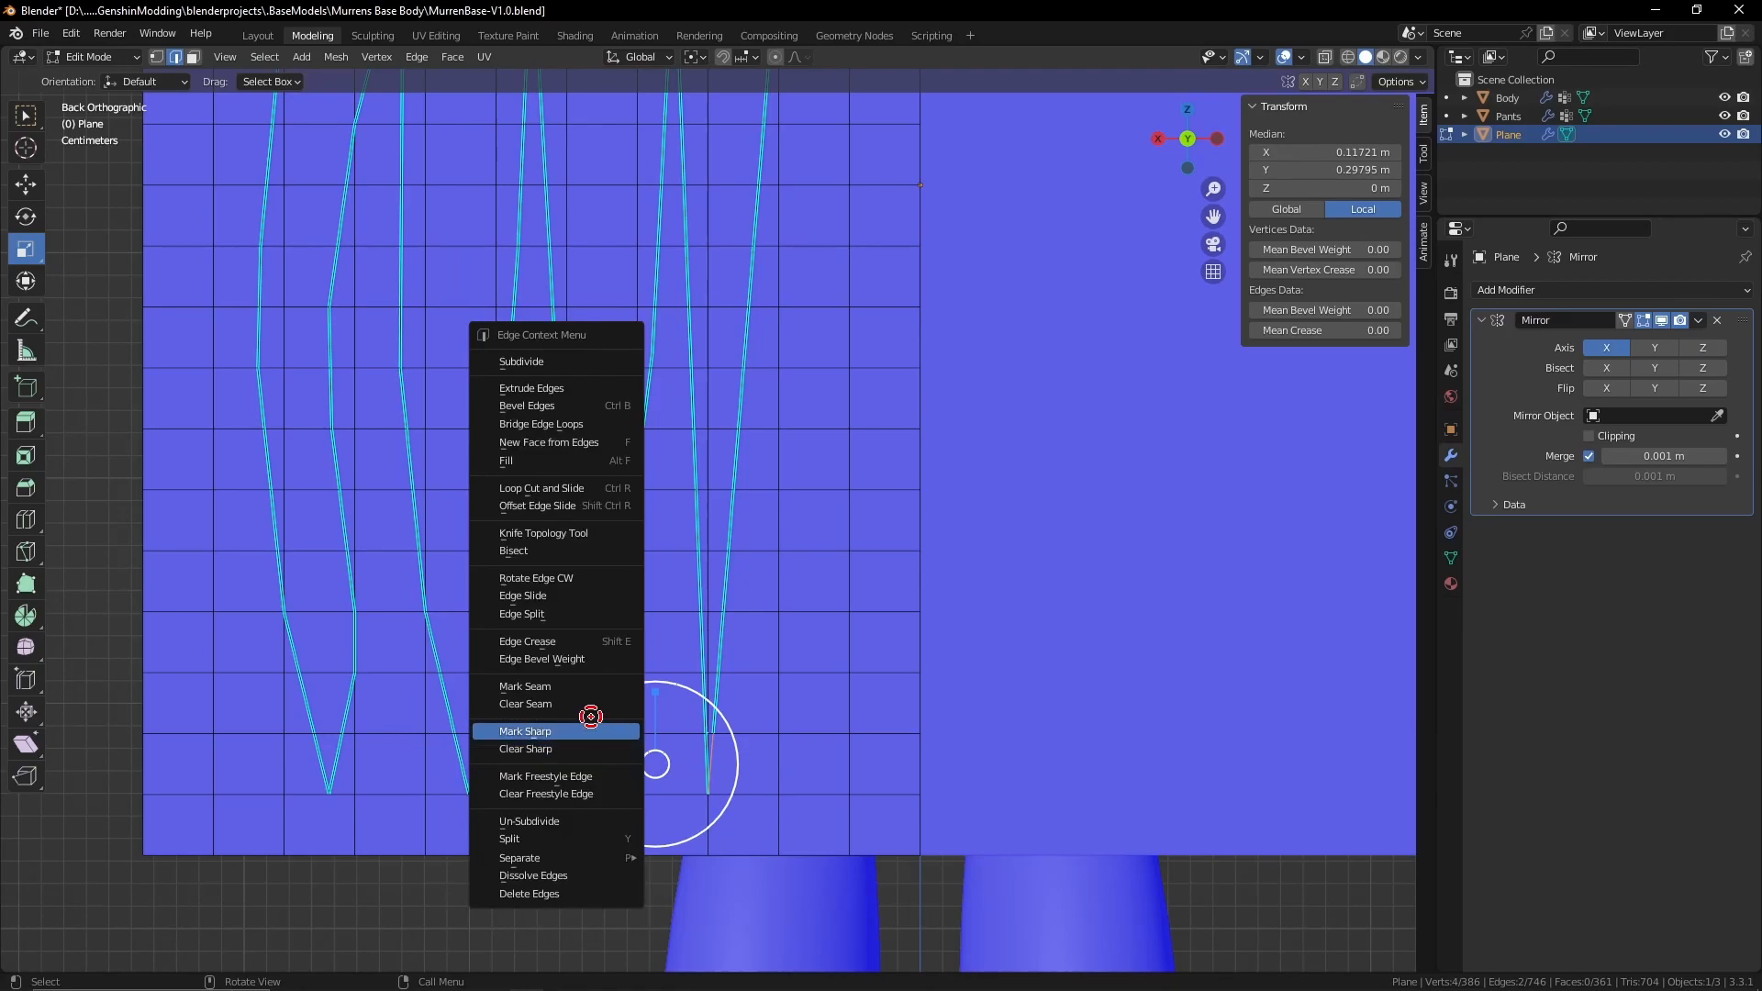
left_click(582, 730)
scroll(983, 712, "down", 7)
scroll(955, 703, "up", 4)
middle_click_drag(704, 347, 704, 464, "shift")
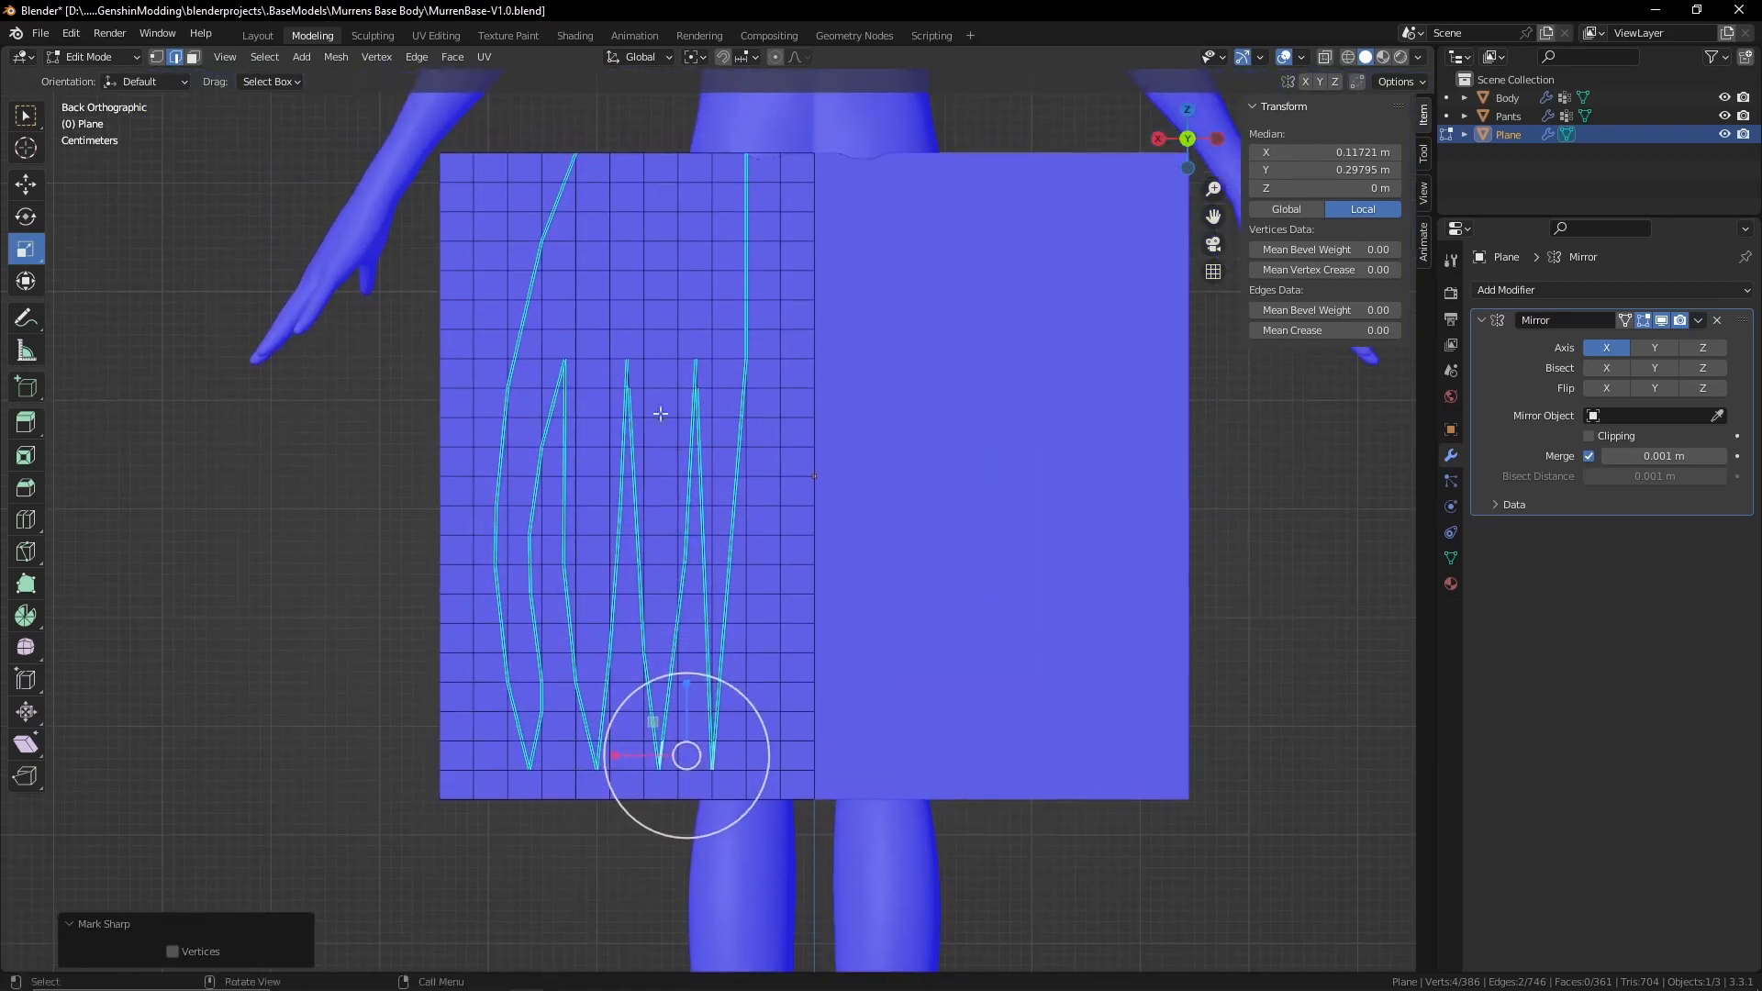
In vertex selection, select the strip-shaped cloth region with Select Linked delimited by Sharp
key("ctrl+l")
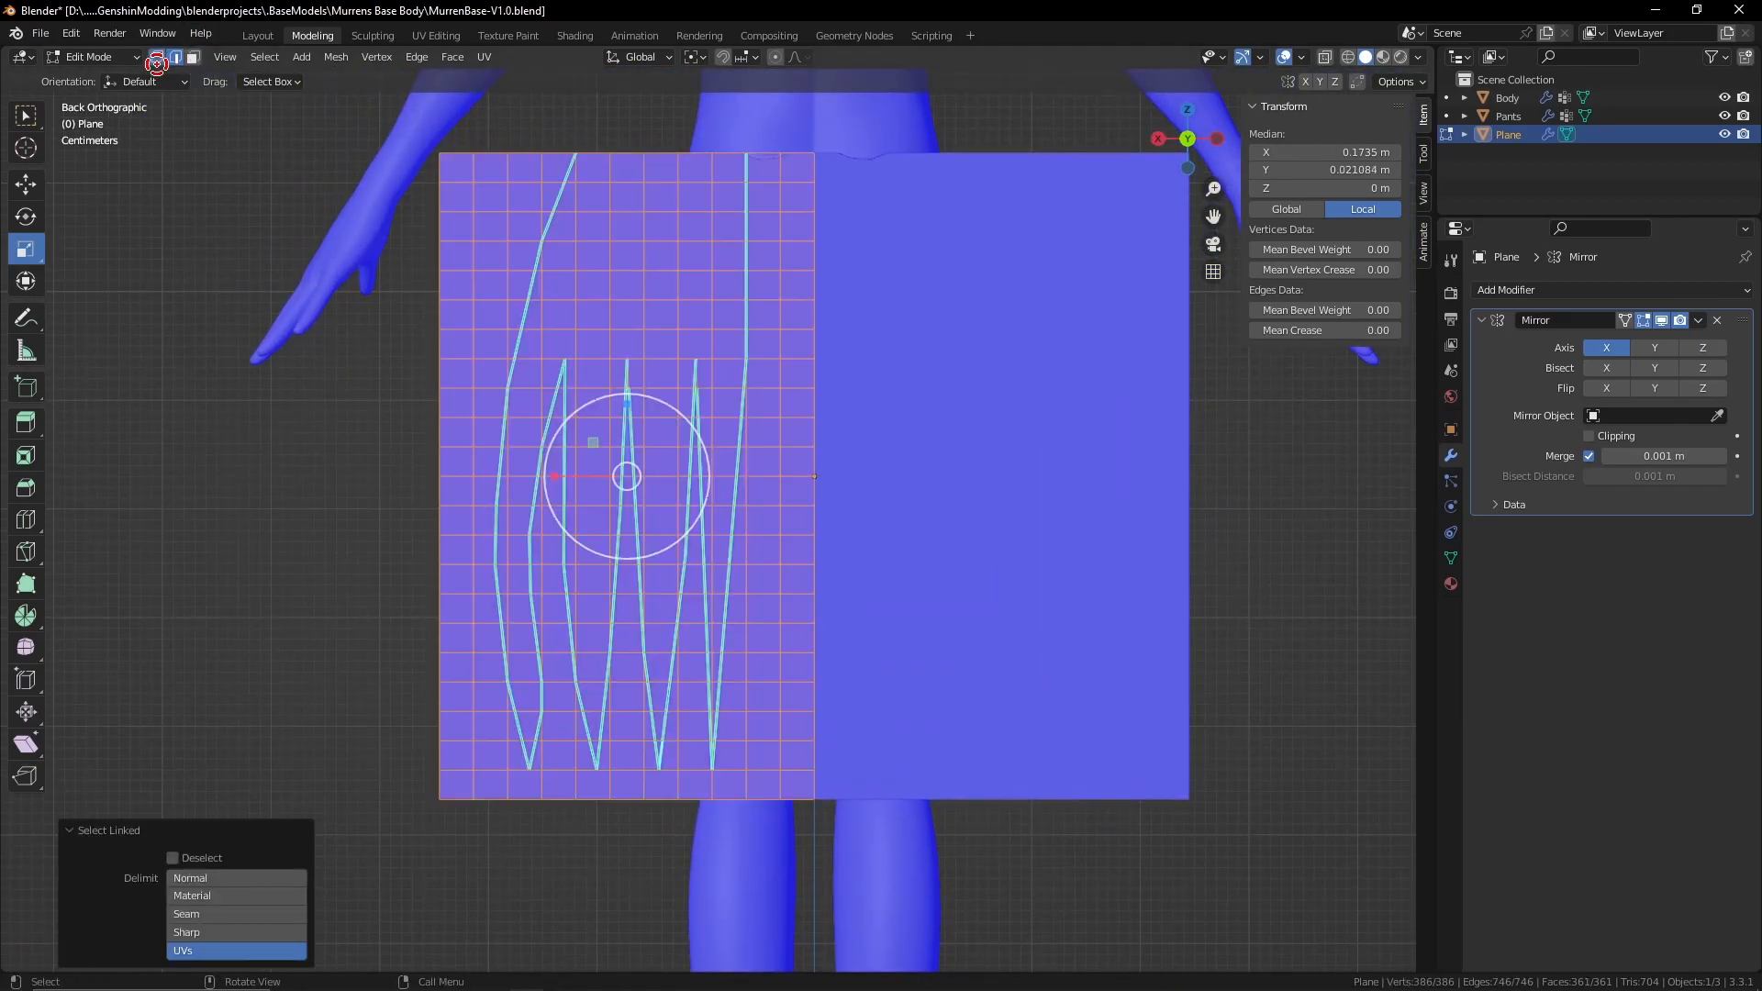
left_click(156, 57)
left_click(311, 350)
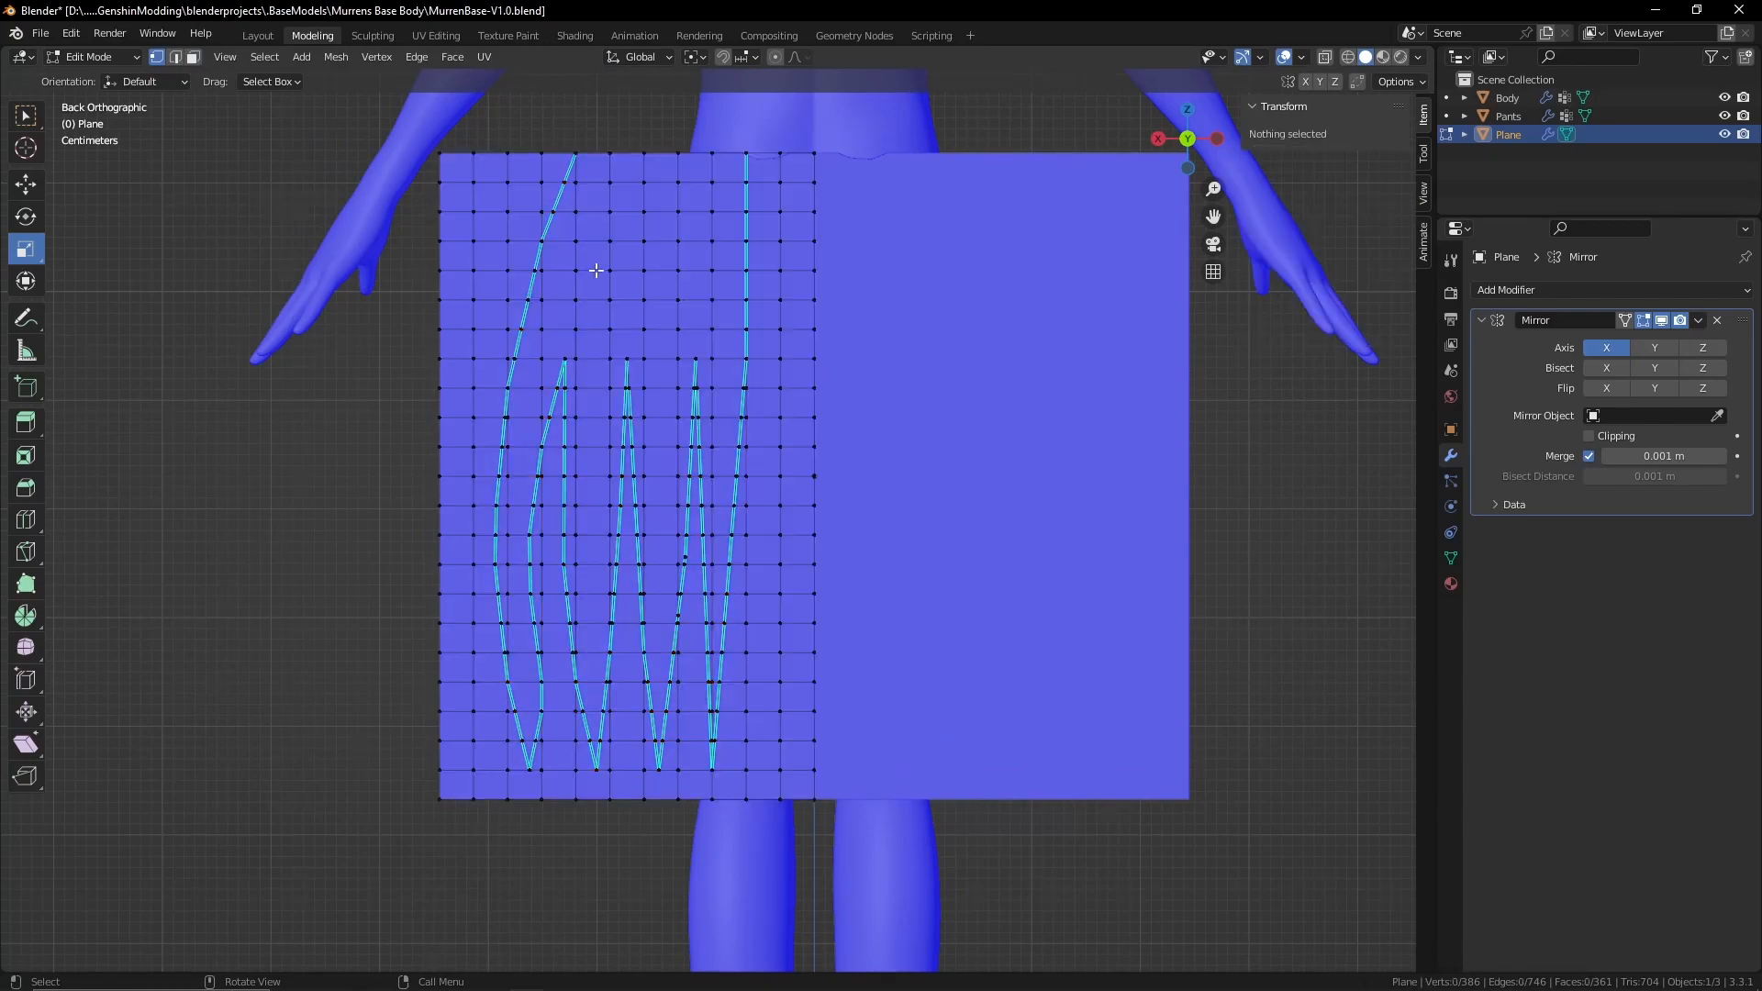
key("l")
left_click(203, 929)
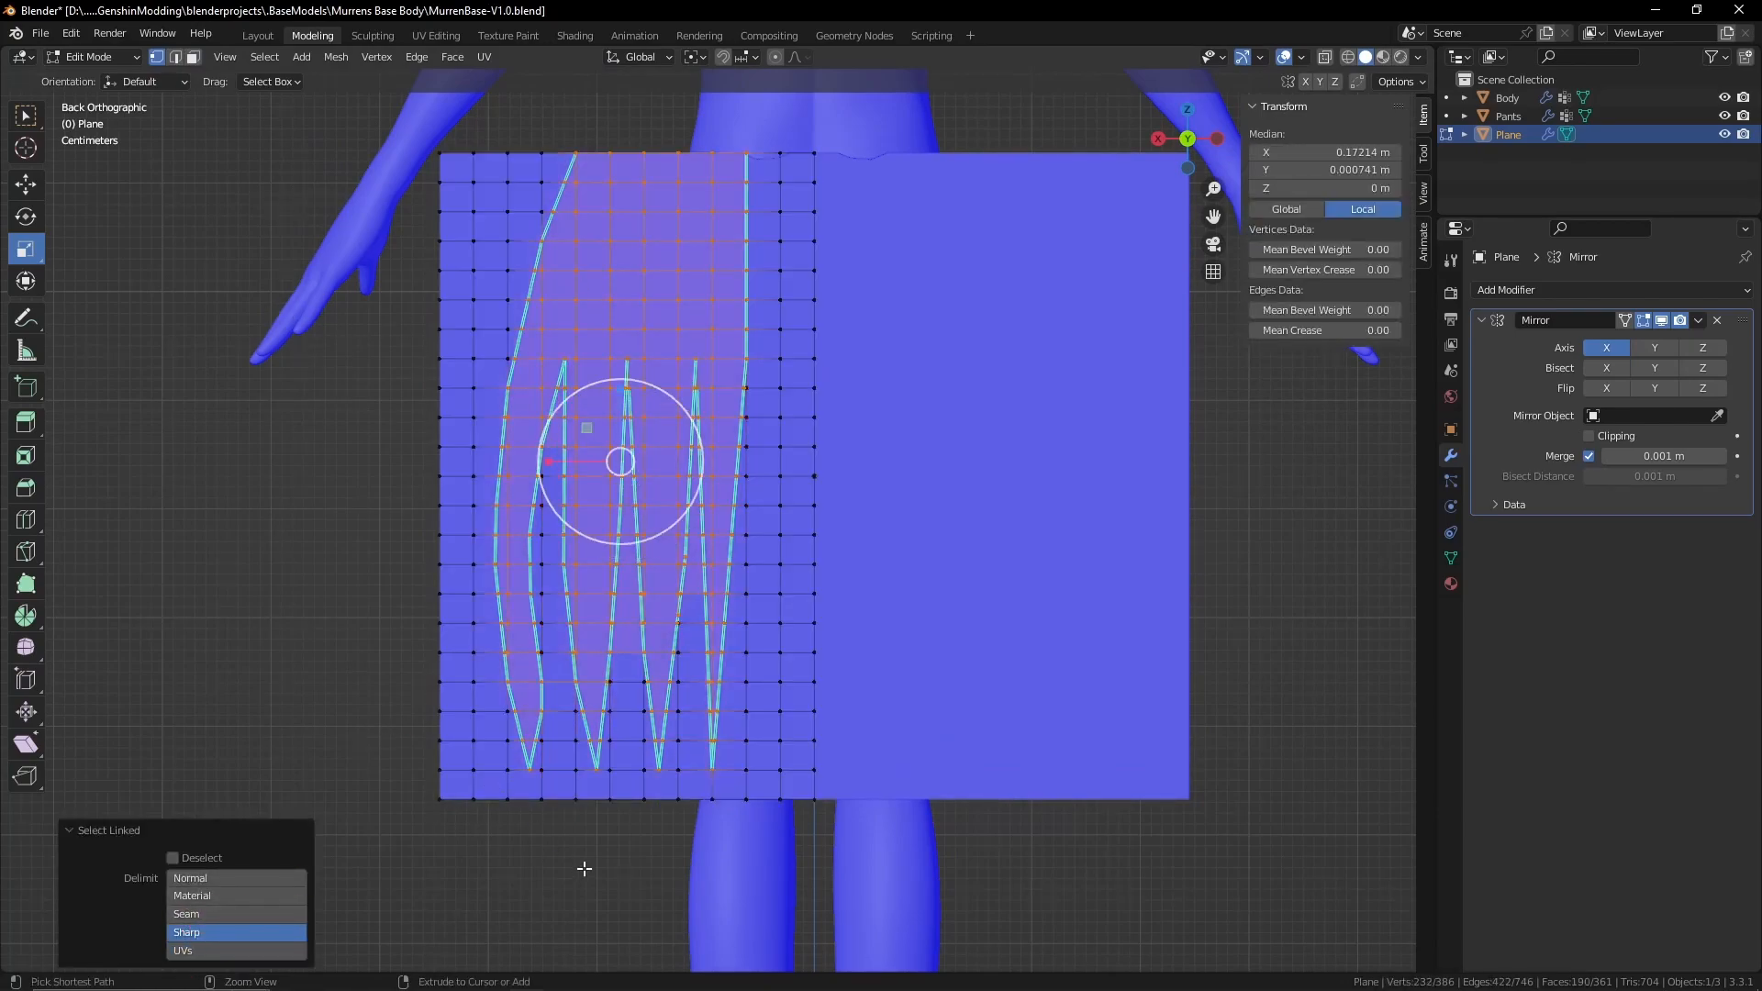
Invert the selection and delete the vertices outside the cloth shape
key("ctrl+i")
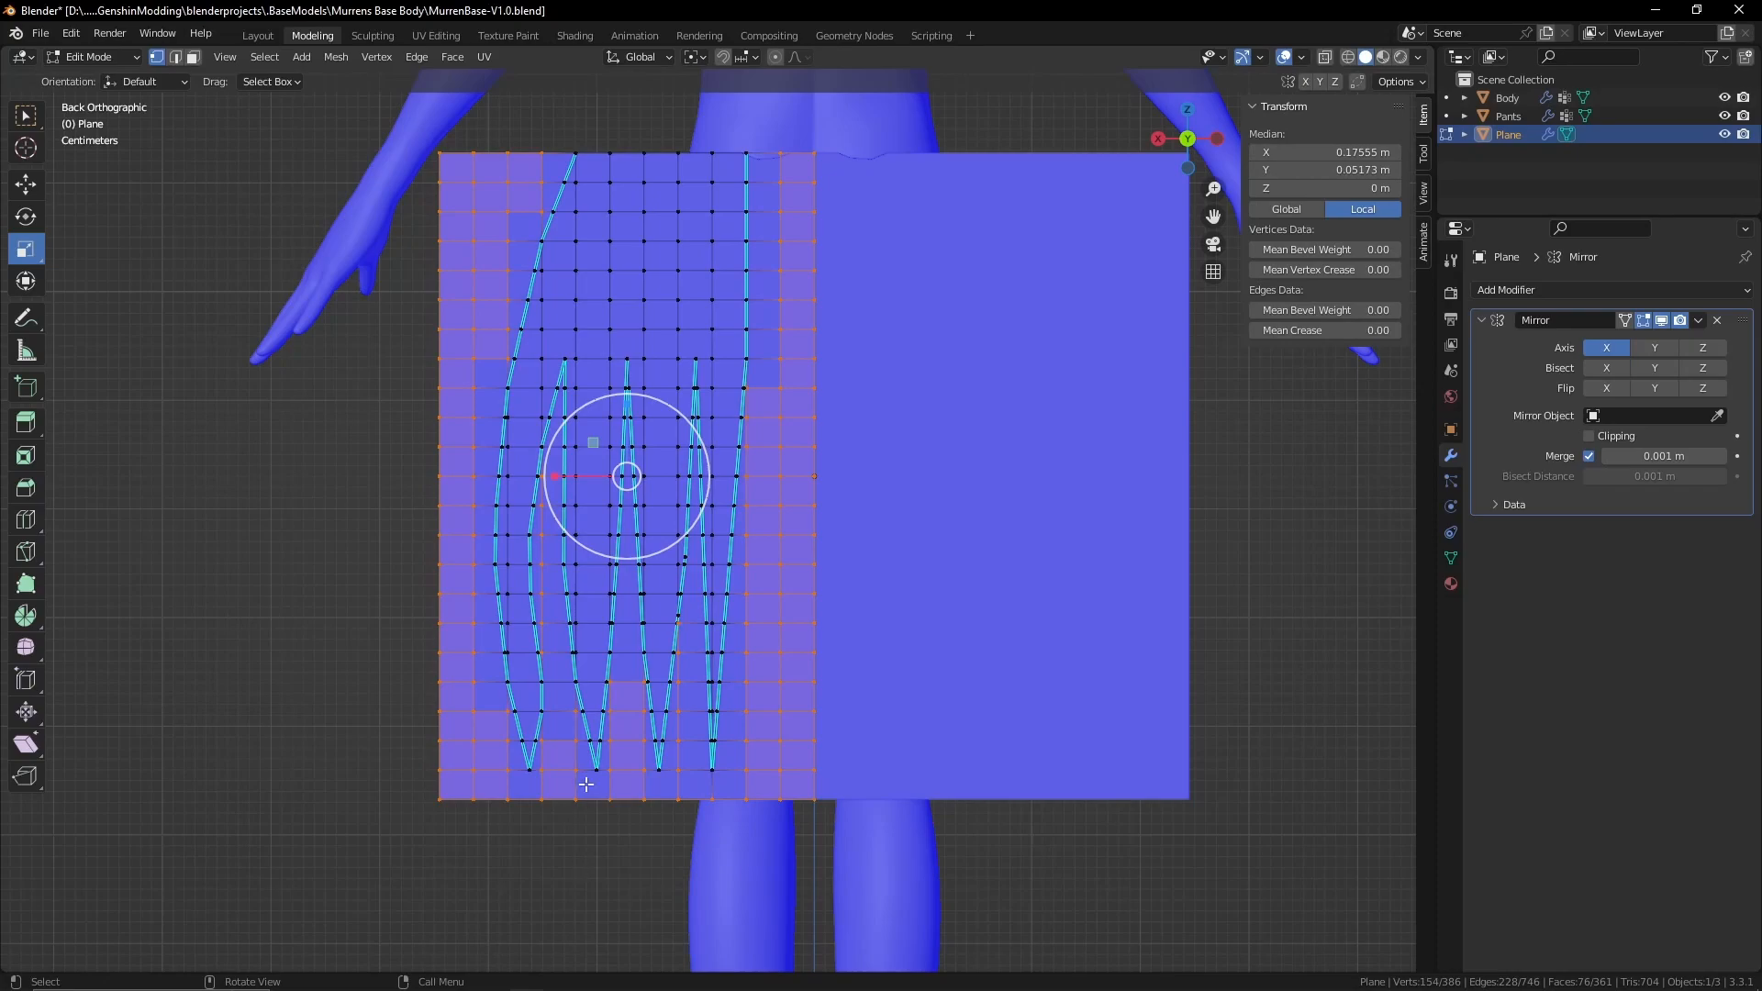
key("x")
left_click(530, 754)
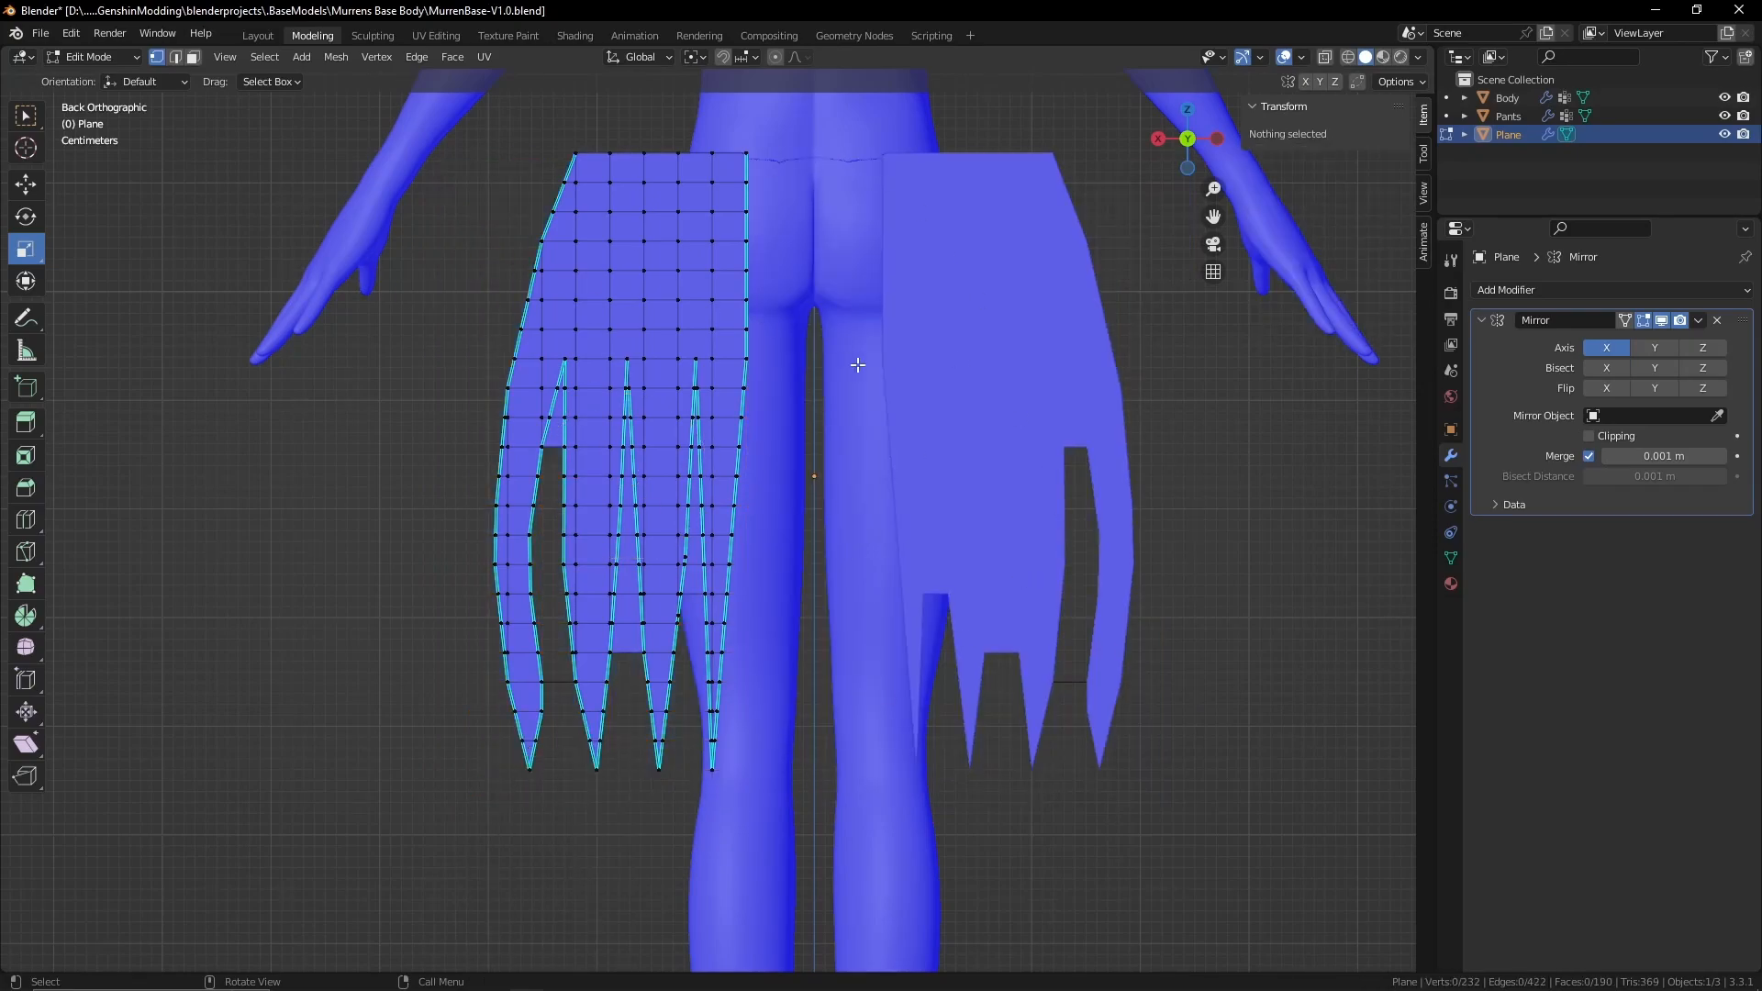
key("ctrl+z")
key("c")
key("x")
left_click(708, 557)
In face selection, select the leftover faces filling the gaps between the cloth strips and delete them as Faces
scroll(602, 577, "up", 6)
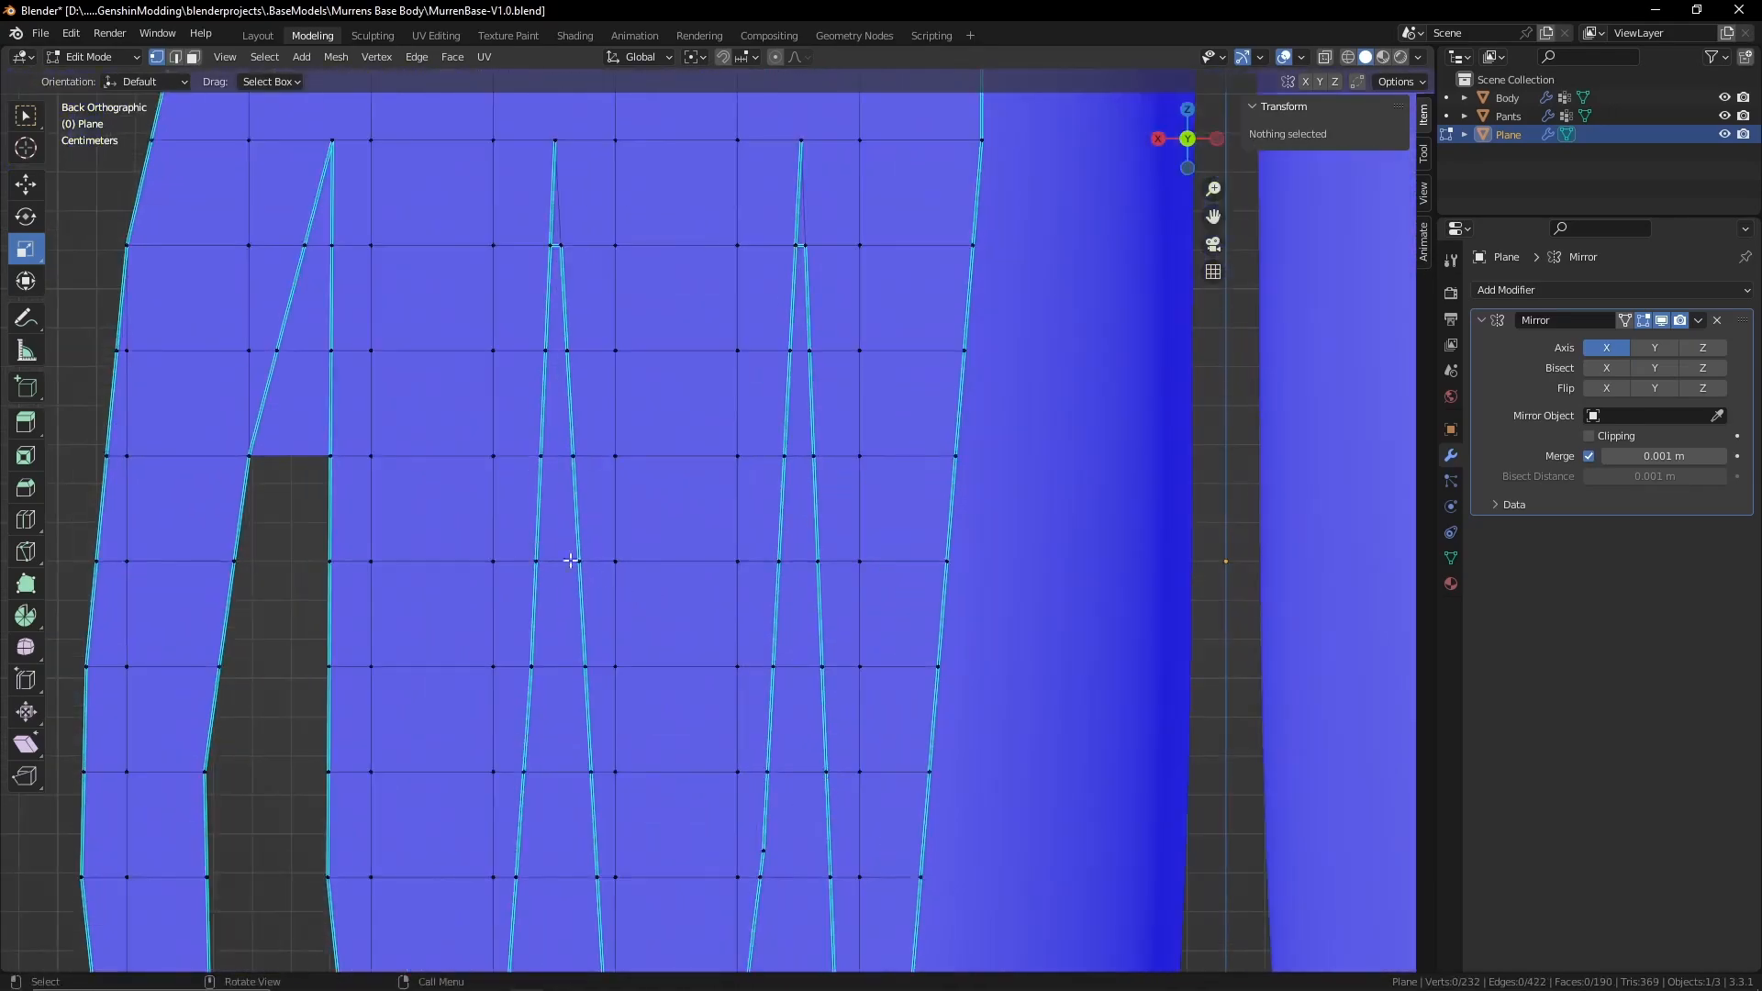
middle_click_drag(191, 141, 327, 203, "shift")
left_click(193, 57)
left_click(432, 447)
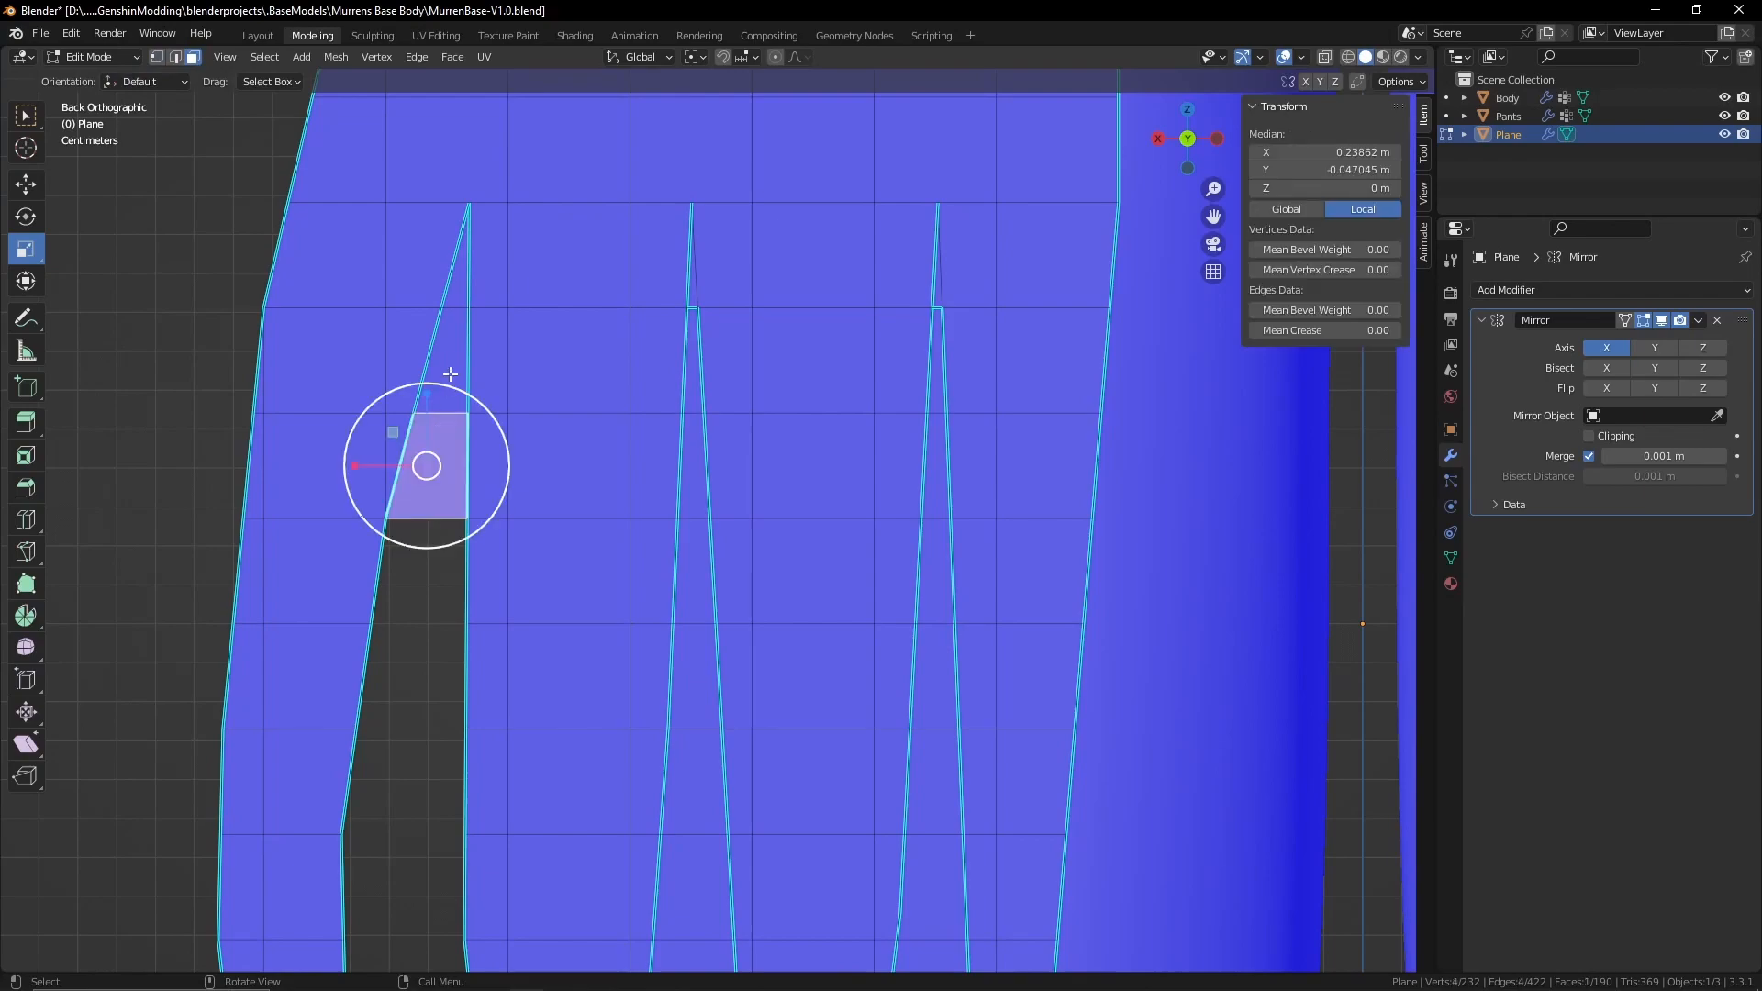
left_click(446, 372, "shift")
left_click(459, 287, "shift")
left_click(705, 387, "shift")
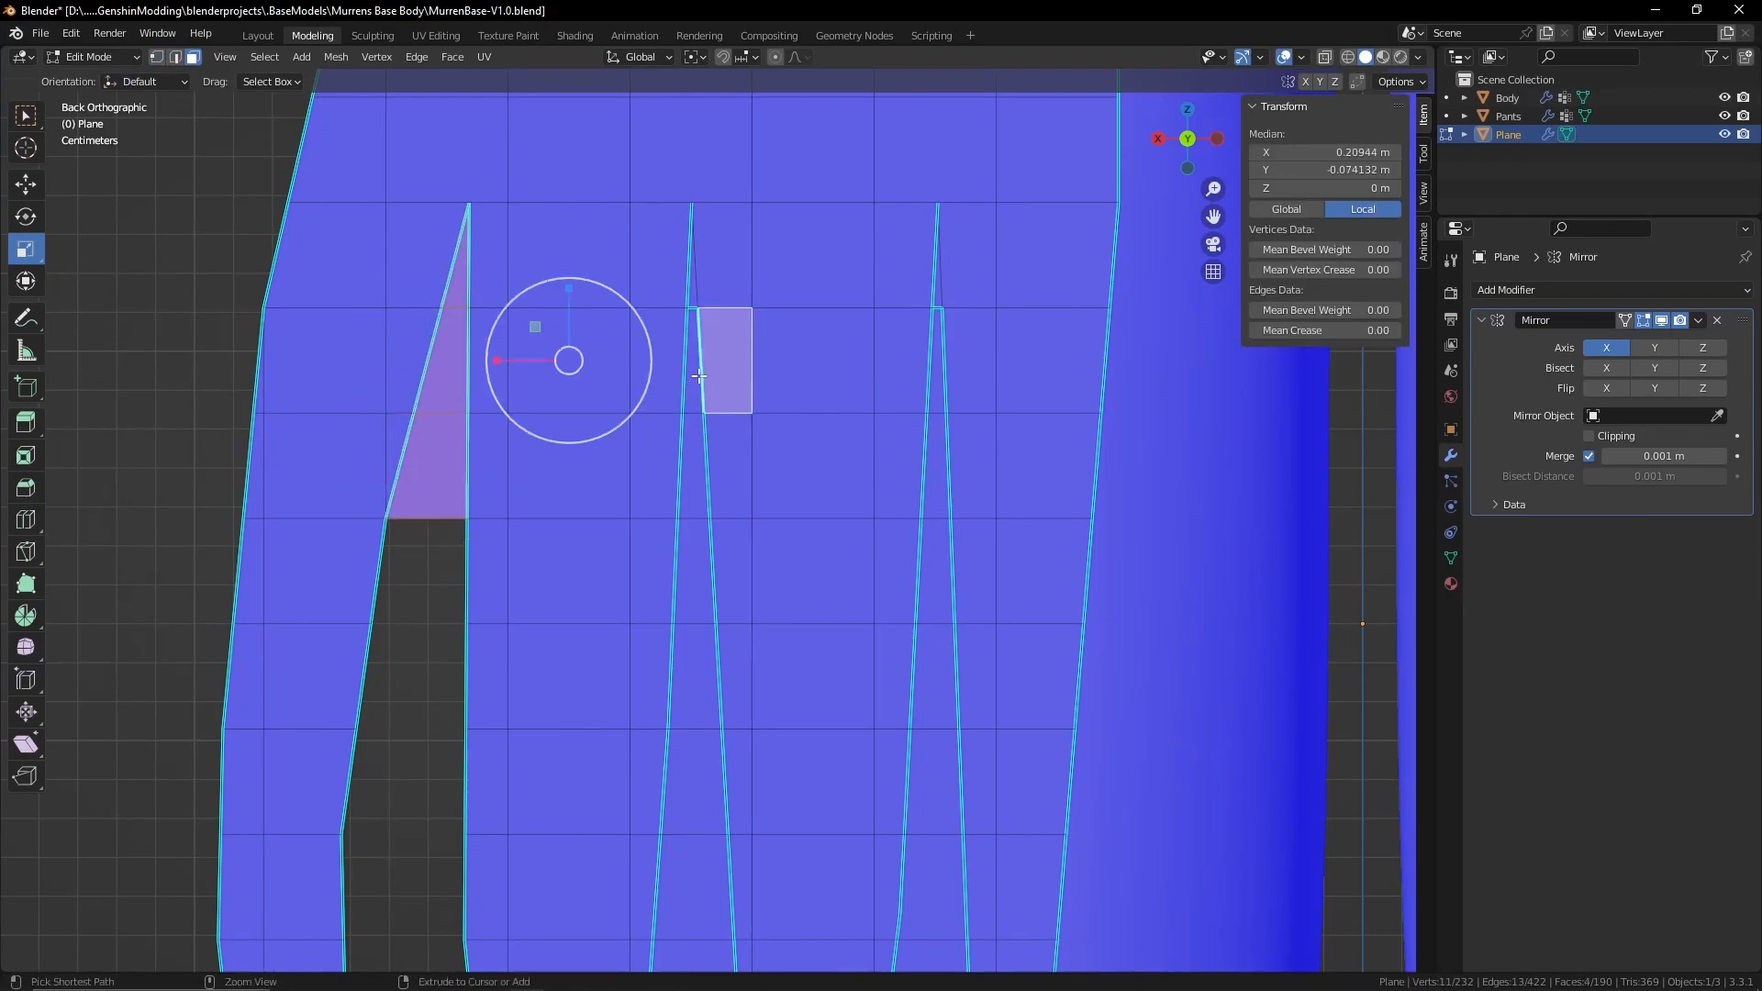
key("ctrl+z")
left_click(696, 378, "shift")
left_click(698, 298, "shift")
key("ctrl+z")
left_click(693, 295, "shift")
left_click(682, 454, "shift")
left_click(689, 609, "shift")
left_click(687, 683, "shift")
scroll(682, 795, "down", 4)
left_click(700, 649, "shift")
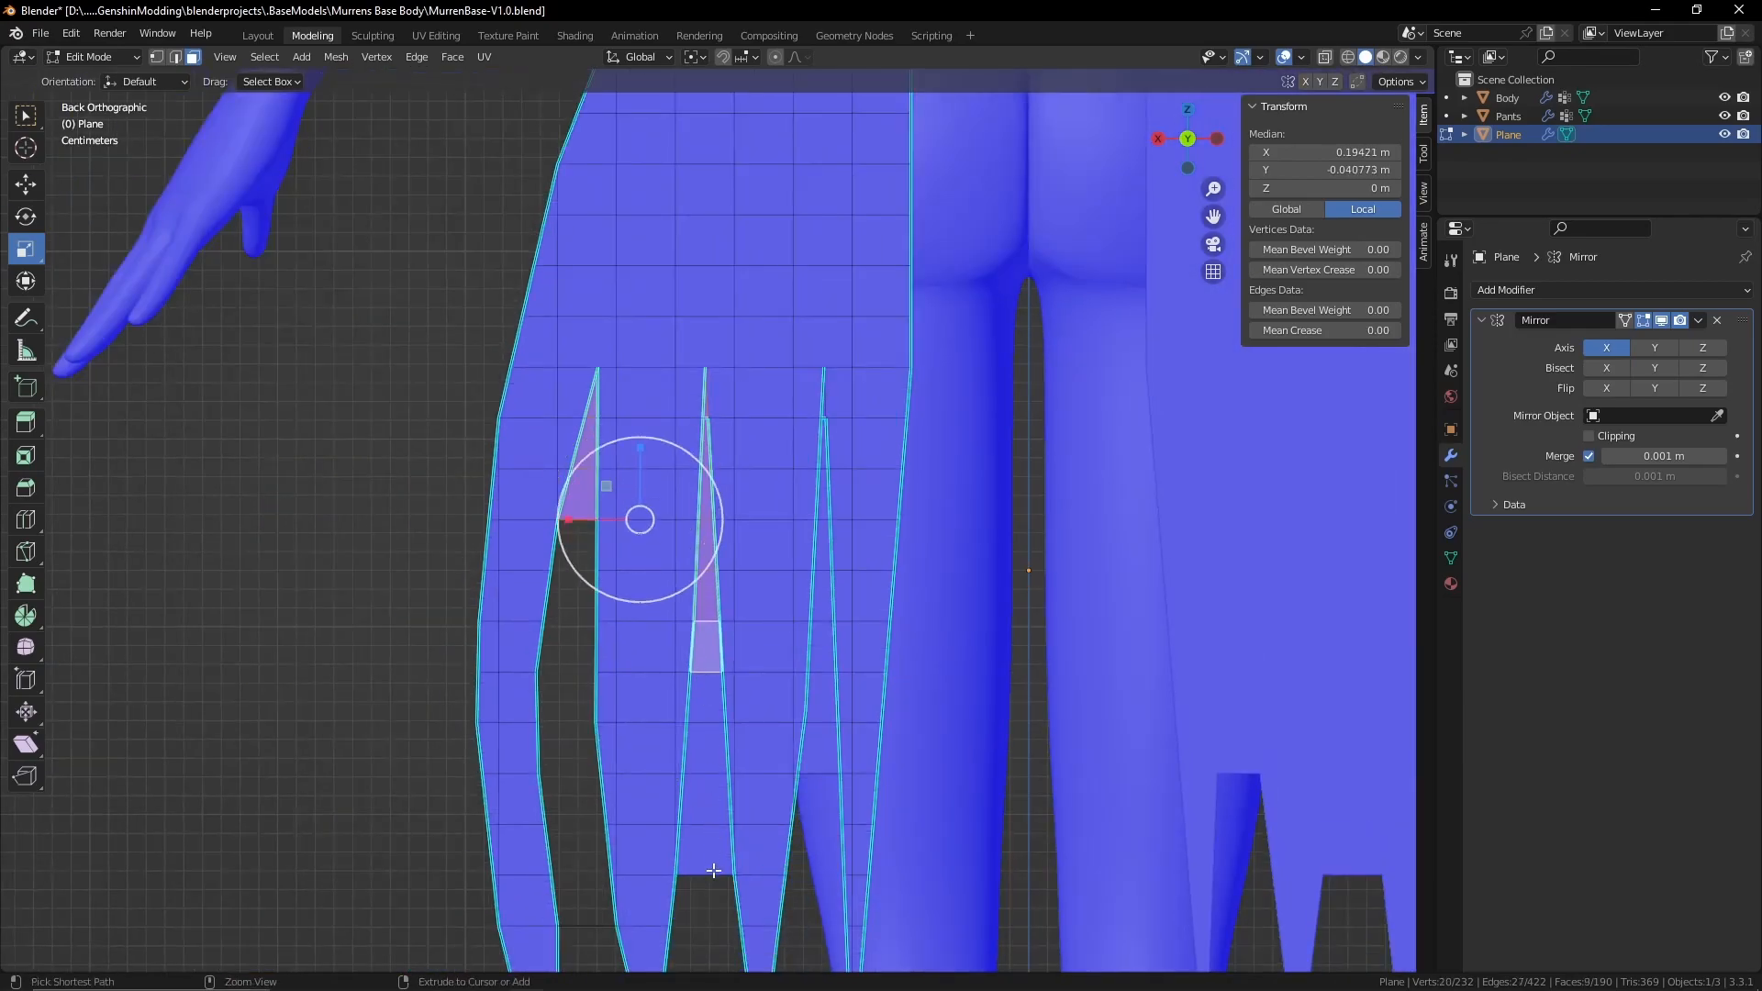
left_click(712, 866, "ctrl")
left_click(818, 766, "shift")
left_click(825, 462, "ctrl")
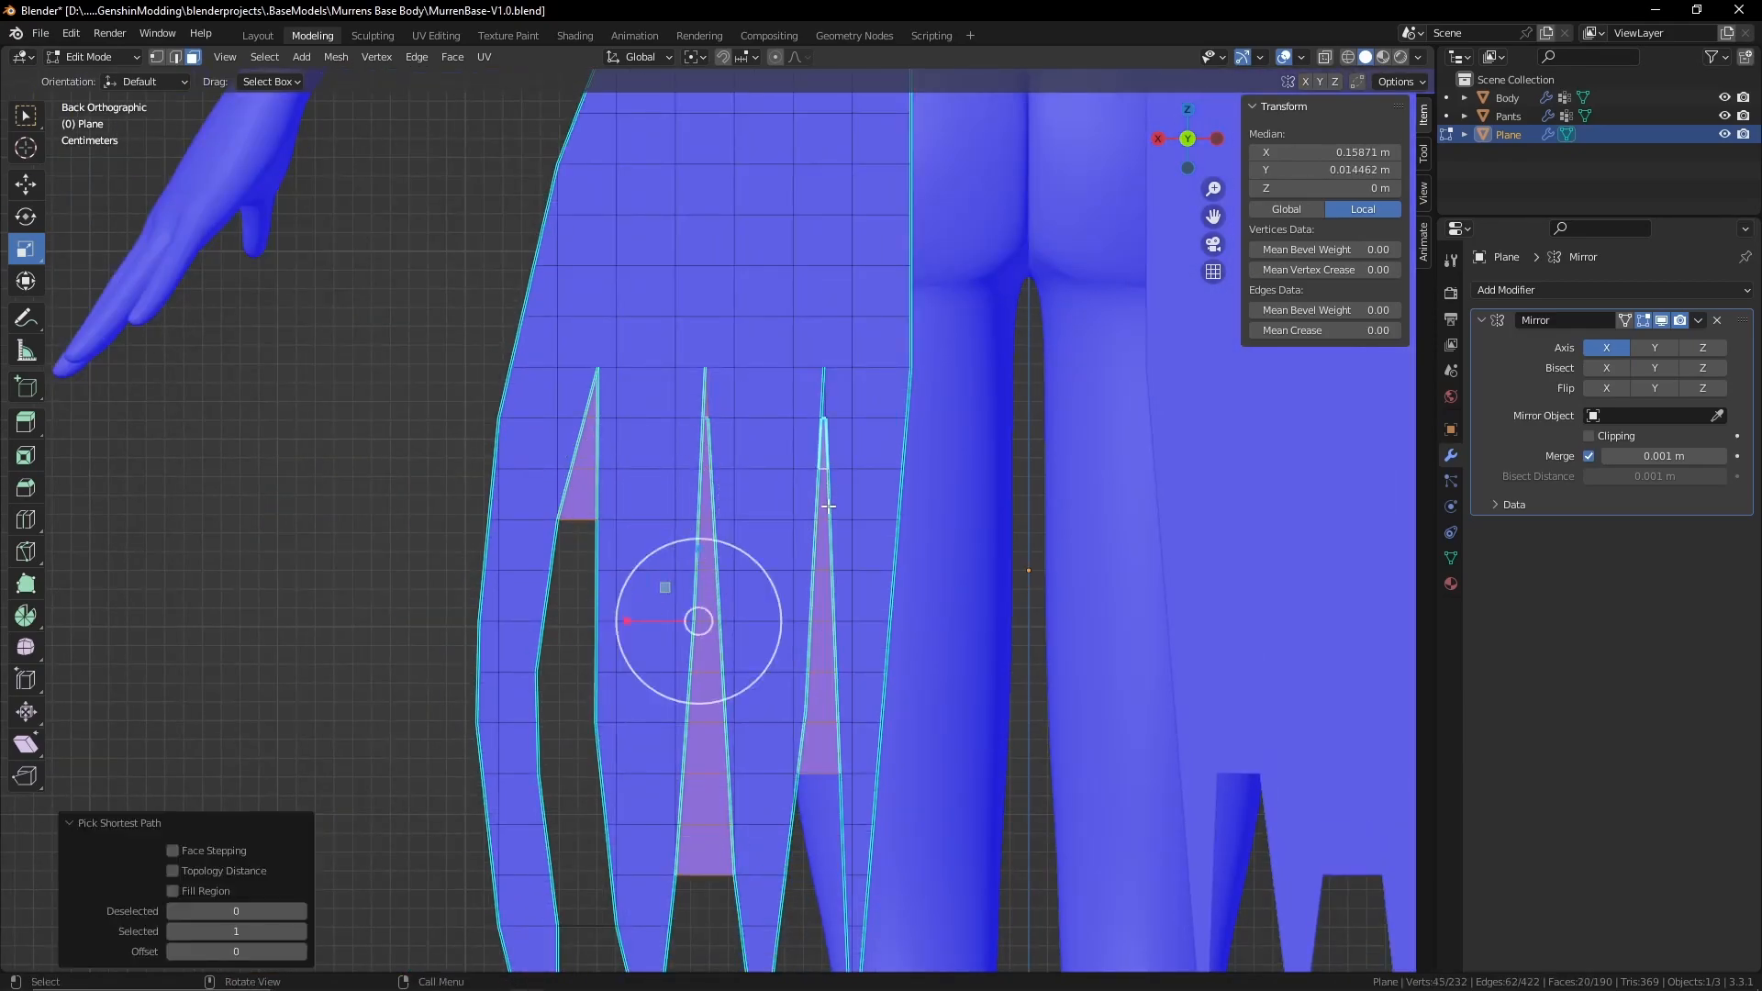
left_click(823, 443, "shift")
key("x")
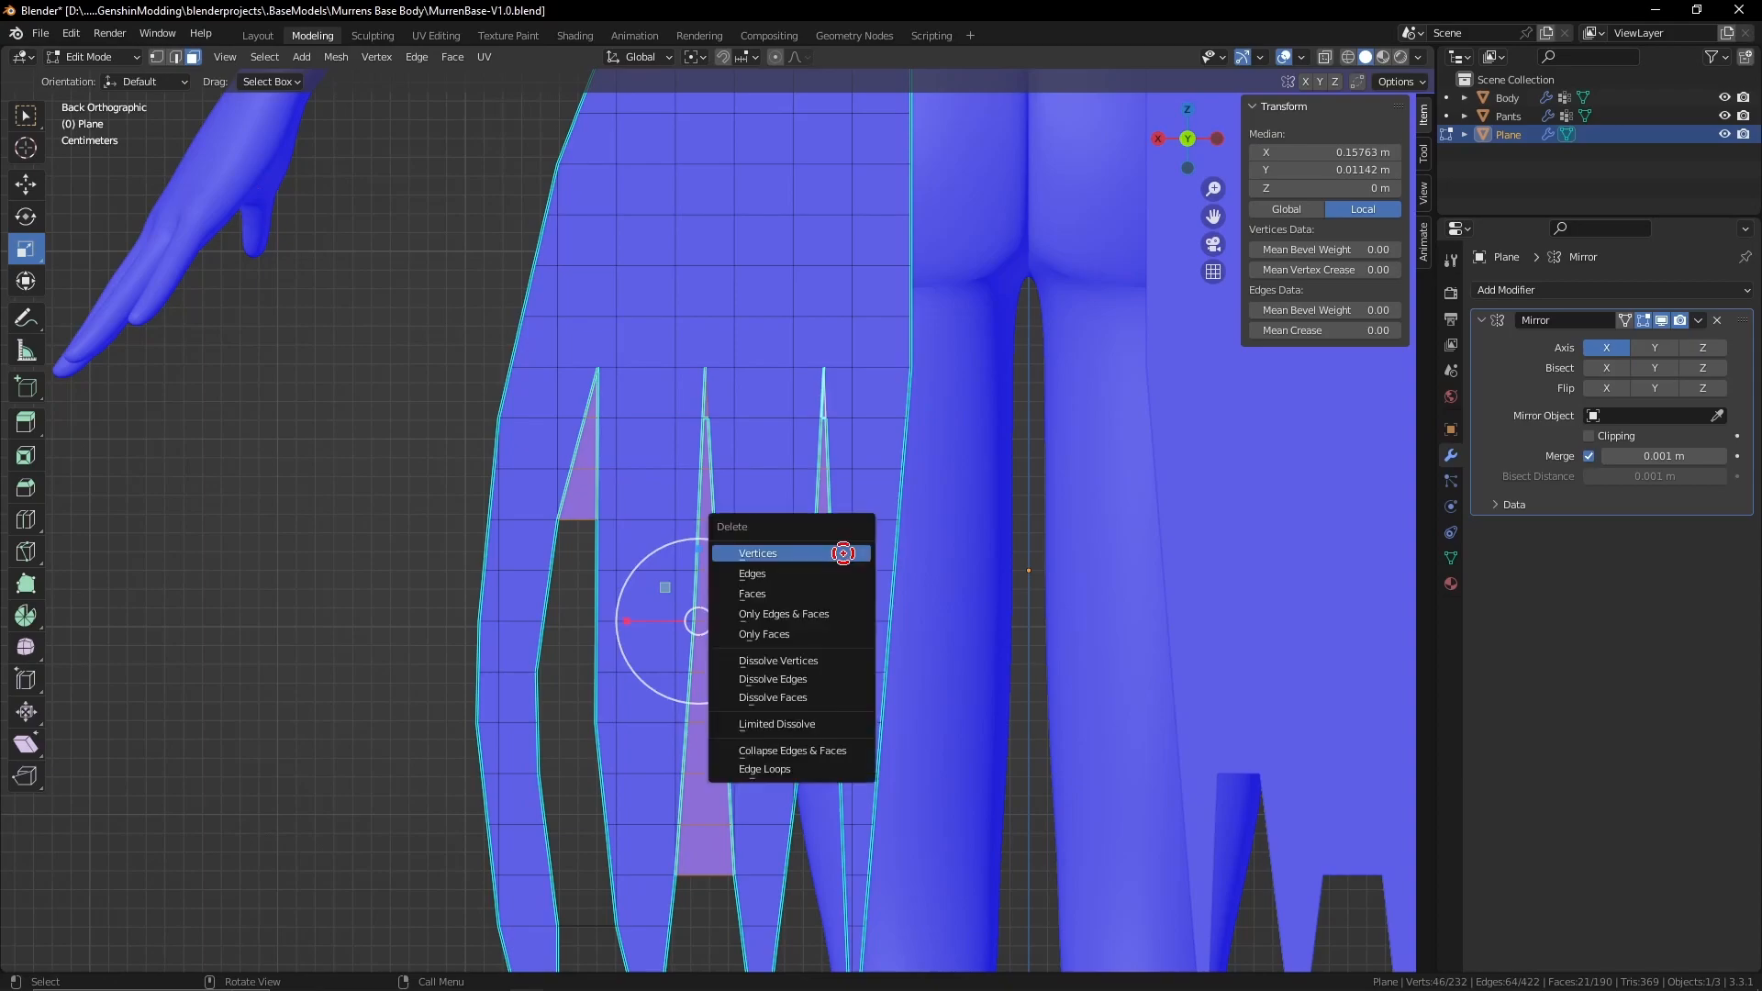
left_click(831, 593)
Select the whole cloth mesh in edge selection and clear its sharp edge marks
scroll(797, 630, "down", 4)
scroll(825, 734, "up", 1)
left_click_drag(888, 921, 528, 219)
right_click(613, 363)
left_click(178, 58)
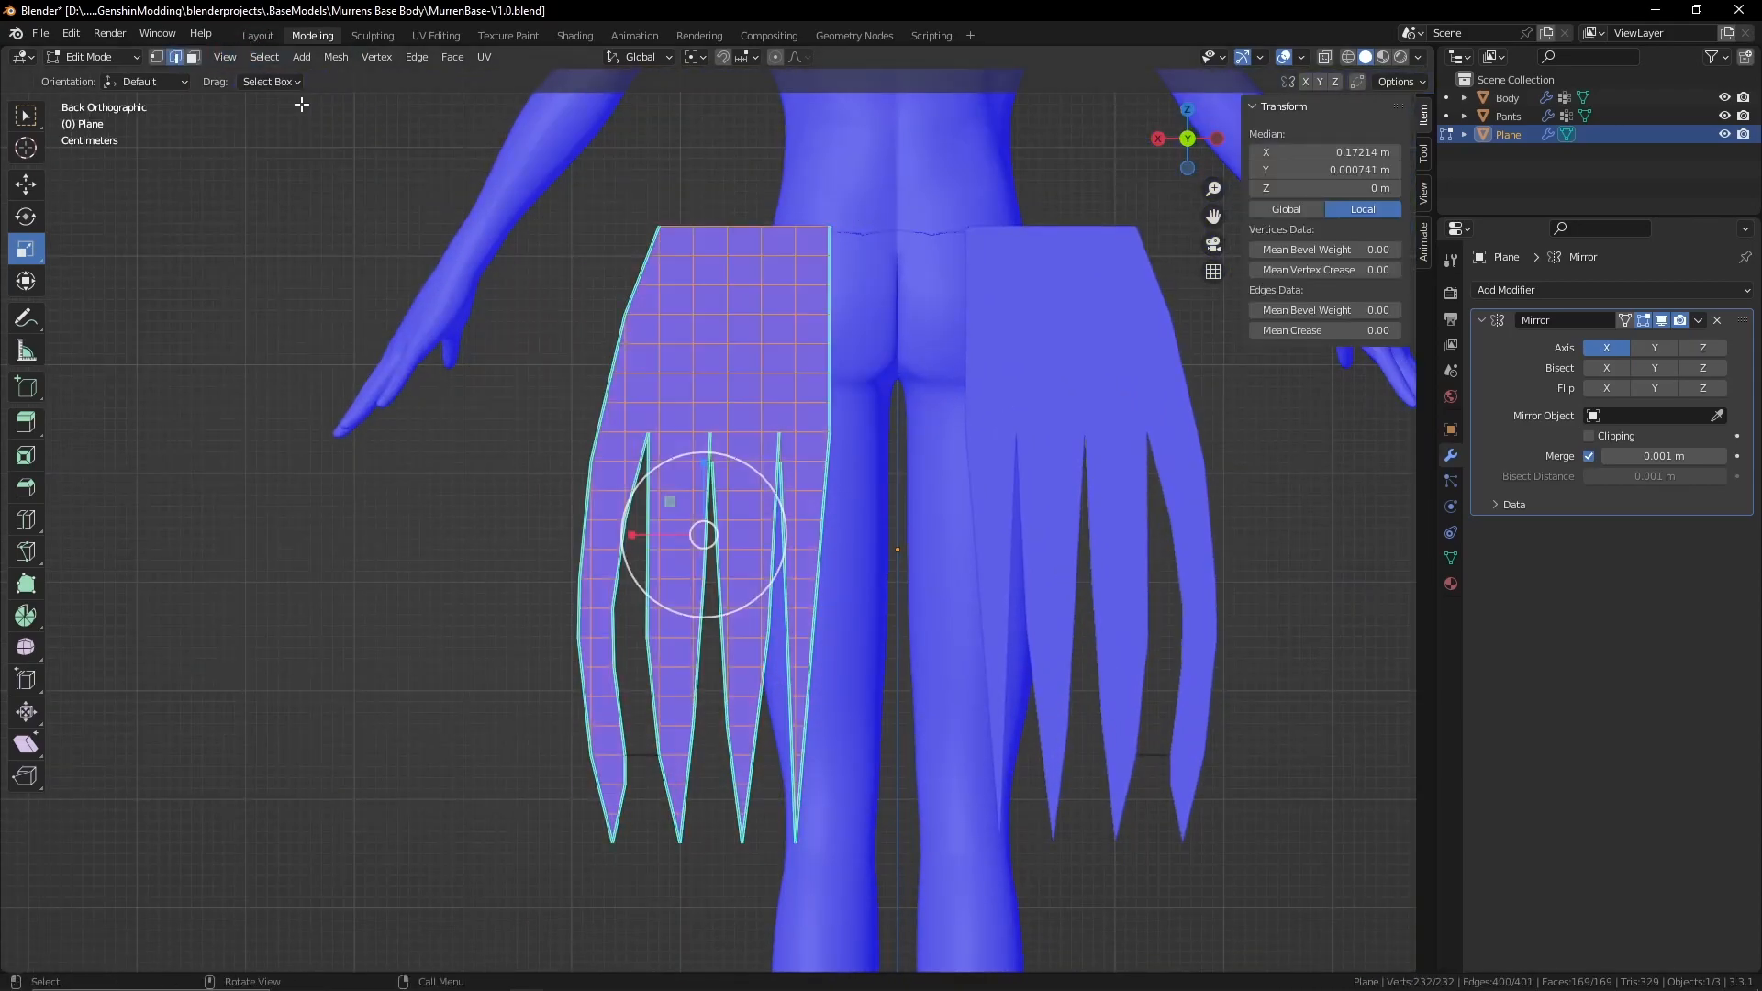
right_click(495, 555)
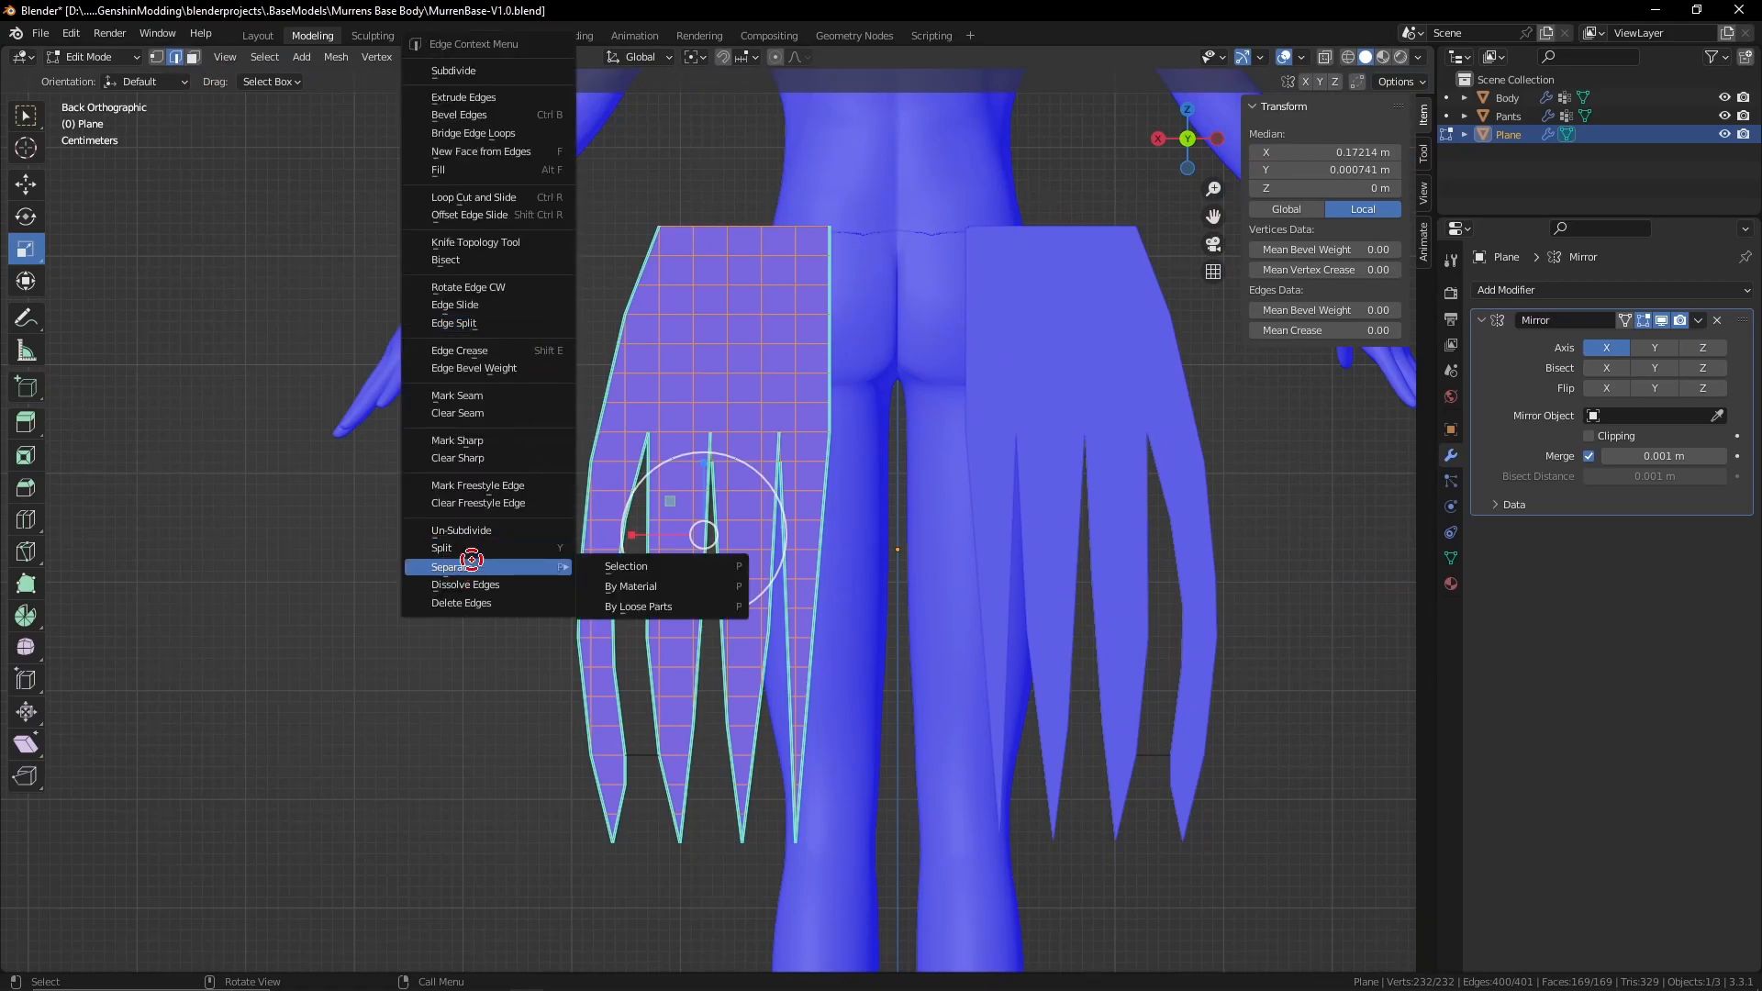
left_click(477, 444)
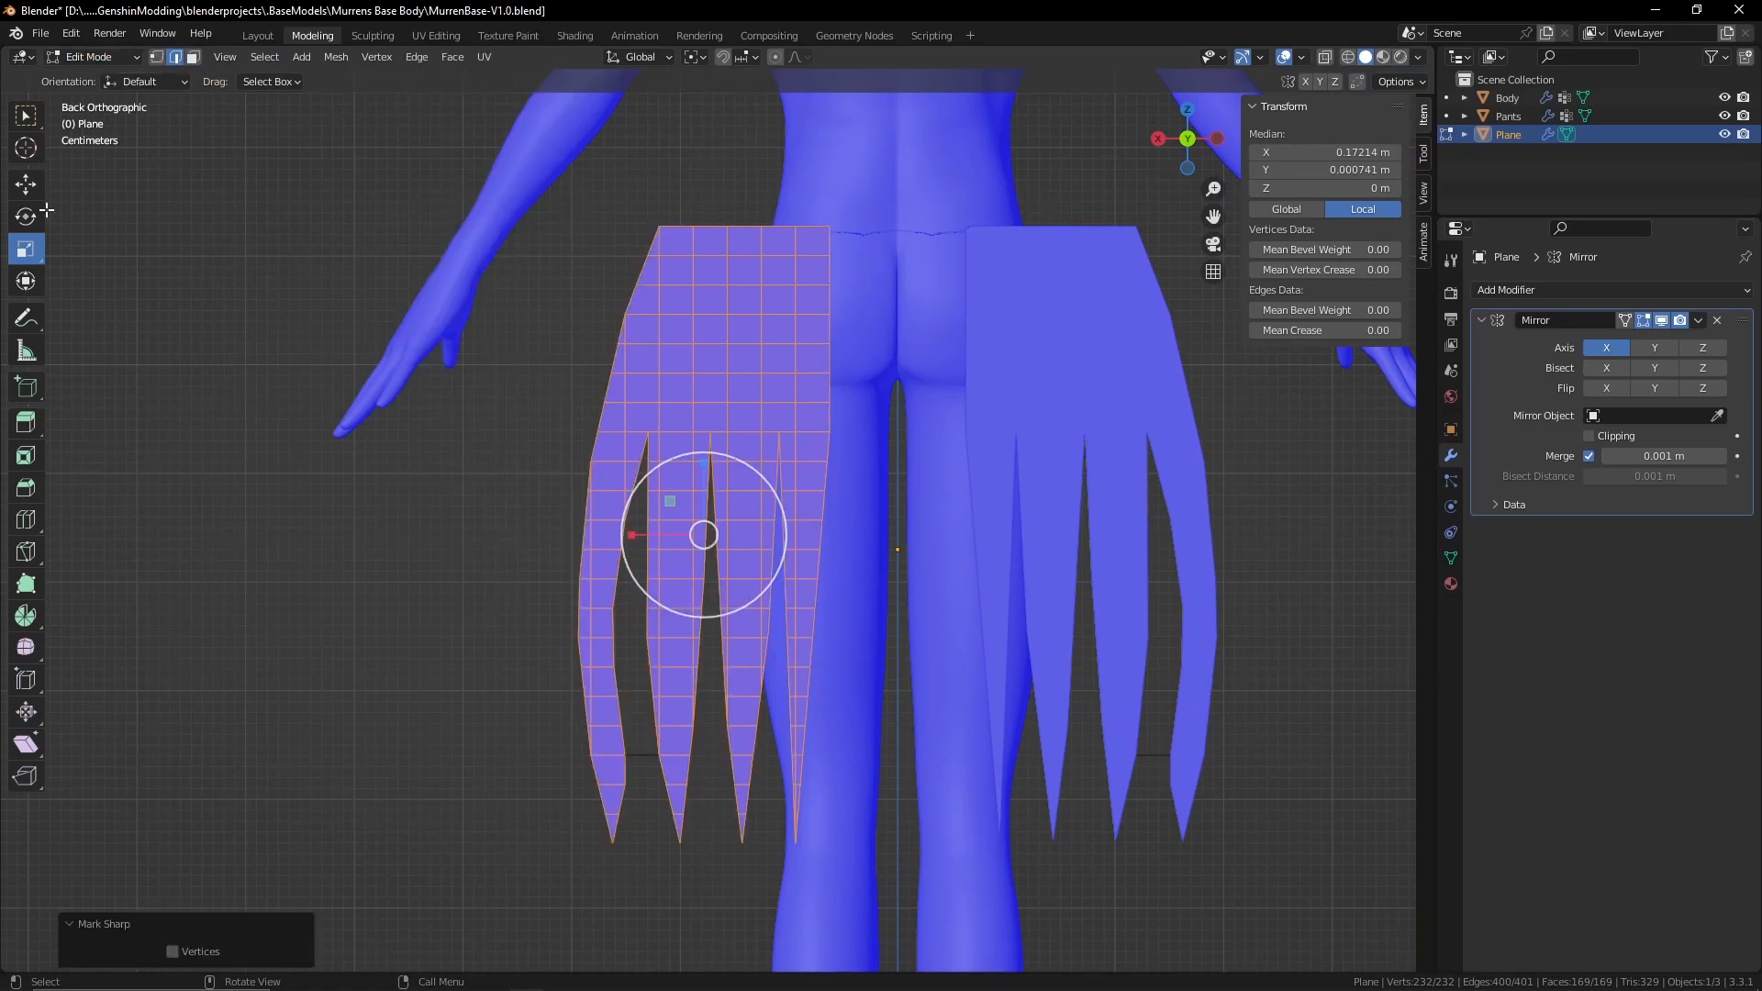
Move the whole cloth half inward along the X axis until it meets its mirrored half, and deselect it
left_click(27, 181)
left_click_drag(623, 537, 690, 537)
left_click(1073, 582)
Examine the mirrored cloth strips around the waist from several angles and distances
middle_click_drag(1073, 582, 834, 431)
middle_click_drag(686, 344, 496, 328)
middle_click_drag(720, 635, 818, 621)
scroll(817, 621, "up", 3)
scroll(817, 622, "down", 5)
scroll(817, 622, "up", 3)
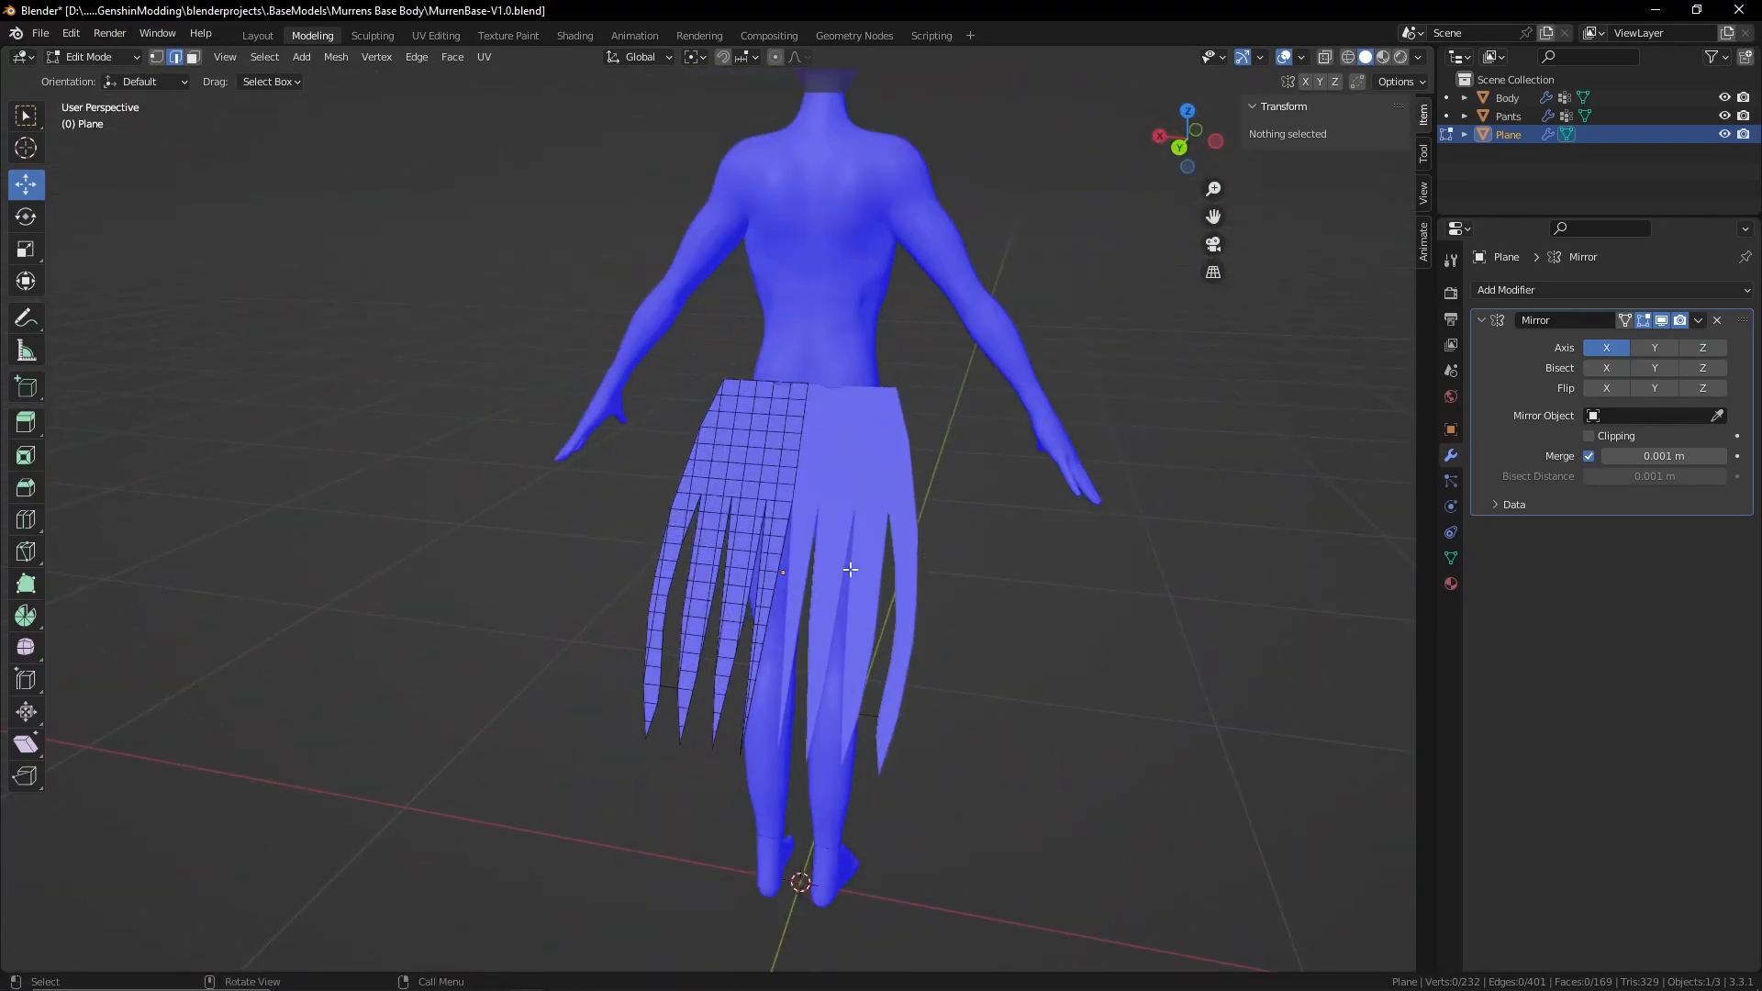
middle_click_drag(1060, 637, 814, 578)
middle_click_drag(558, 712, 884, 624)
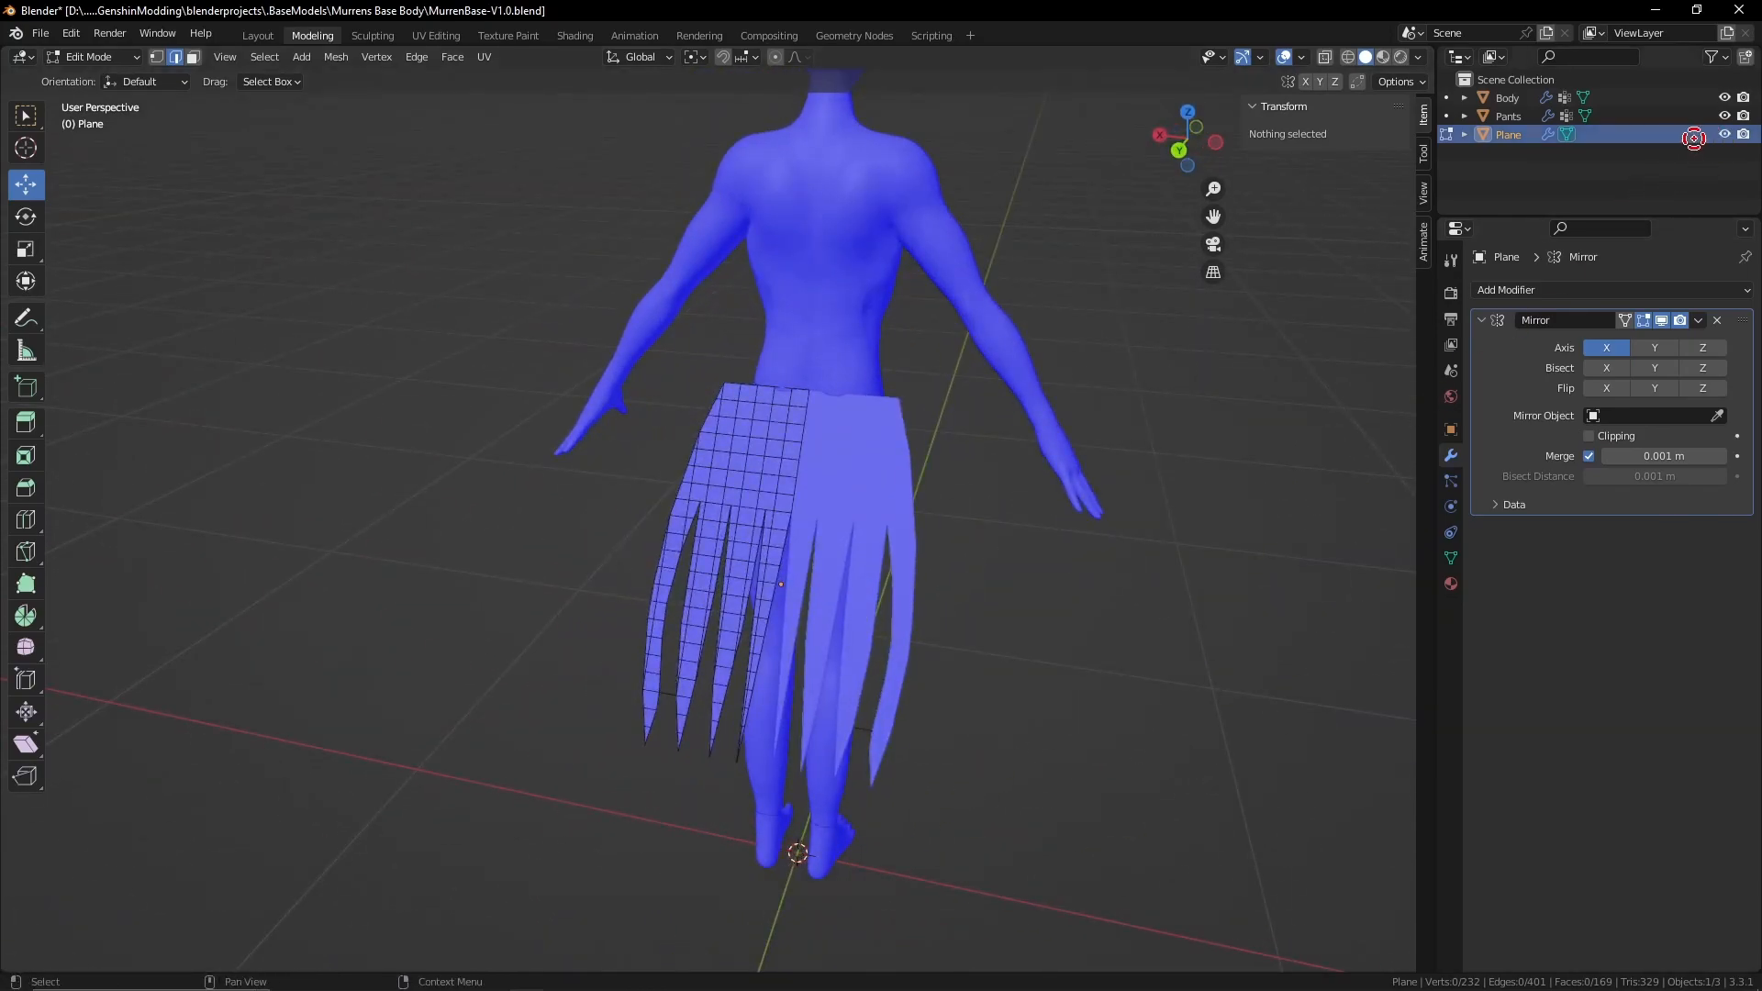
Delete the cloth Plane object and hide the Pants object
key("Delete")
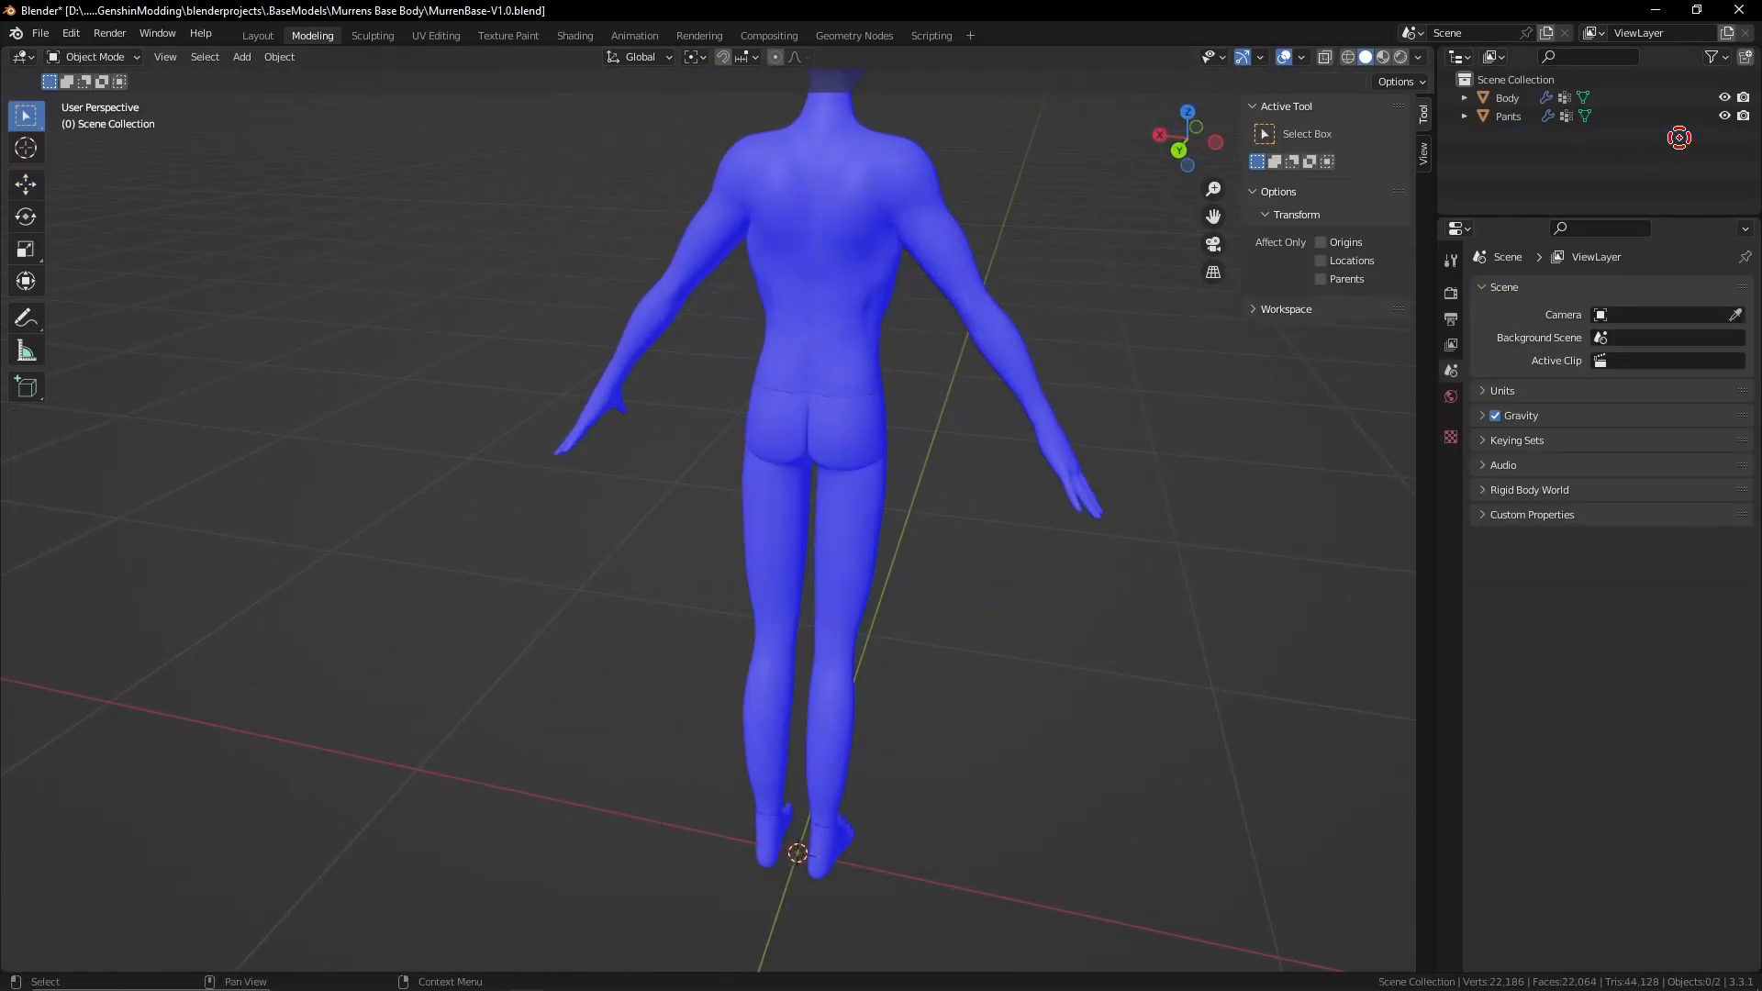
left_click(258, 35)
middle_click_drag(865, 471, 716, 551)
left_click(711, 546)
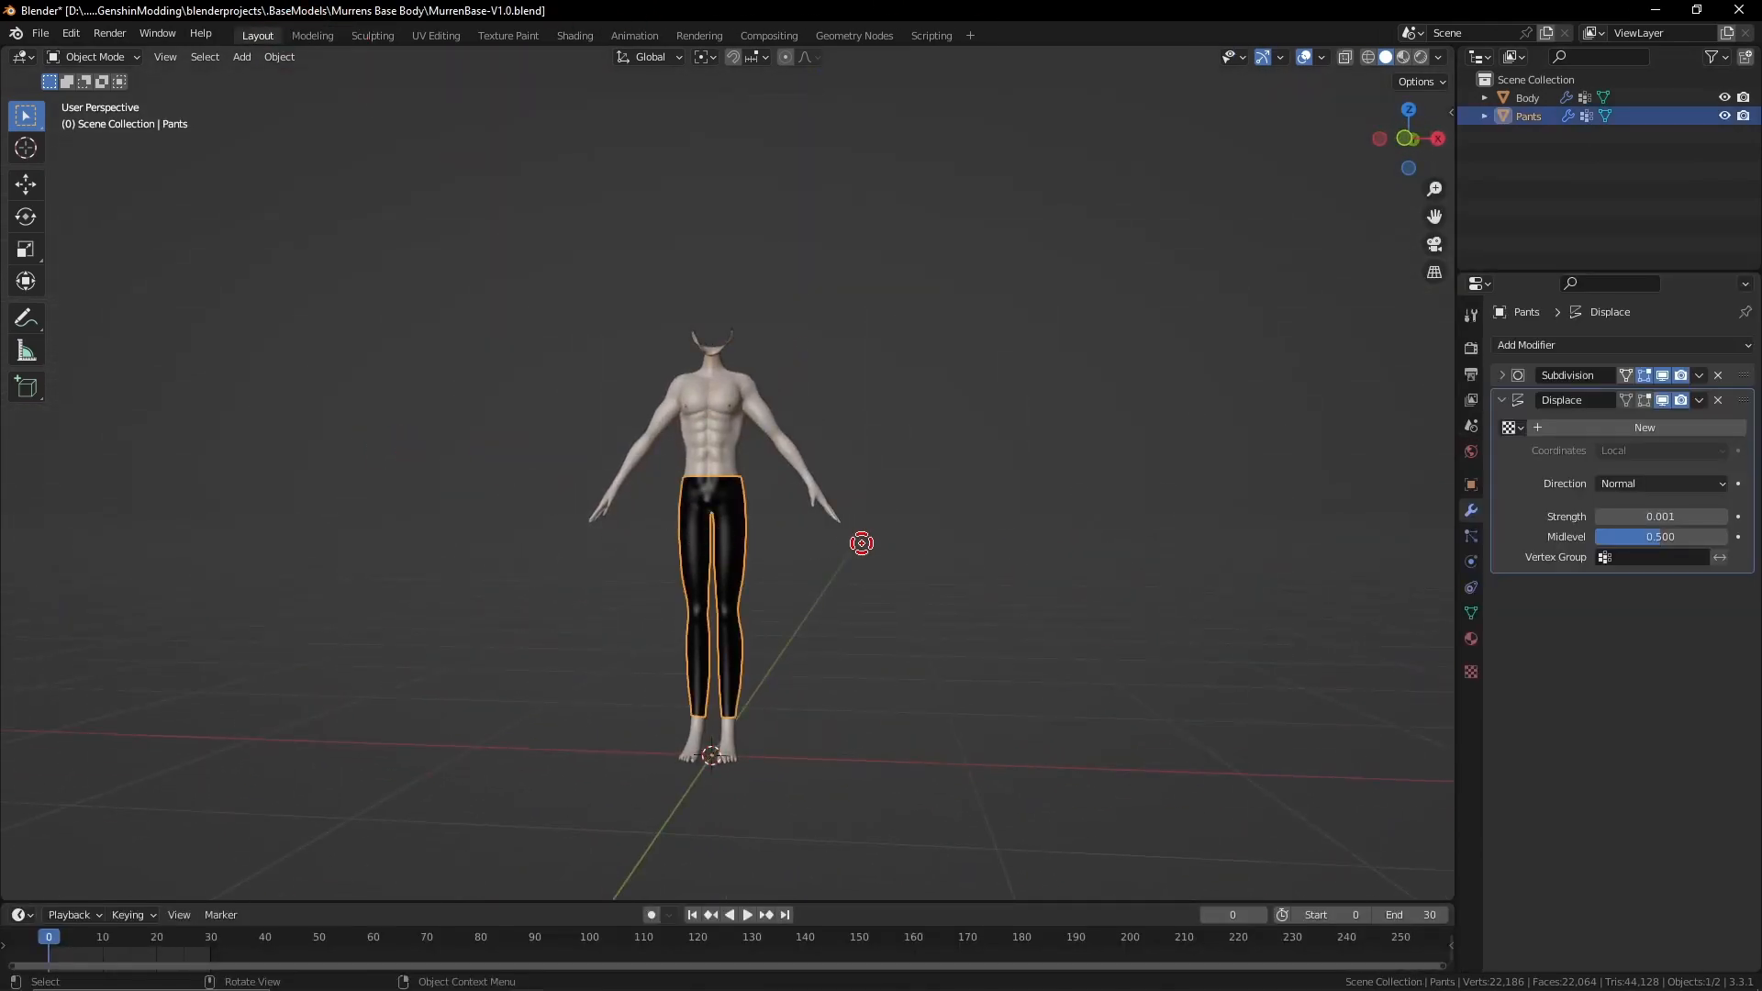
left_click(1718, 116)
Open the Body mesh for editing and cut a roughly circular outline on the back of the wrist with the Knife tool
scroll(641, 669, "up", 6)
middle_click_drag(641, 689, 770, 349, "shift")
middle_click_drag(807, 578, 725, 798, "shift")
scroll(760, 694, "up", 4)
left_click(778, 461)
left_click(312, 35)
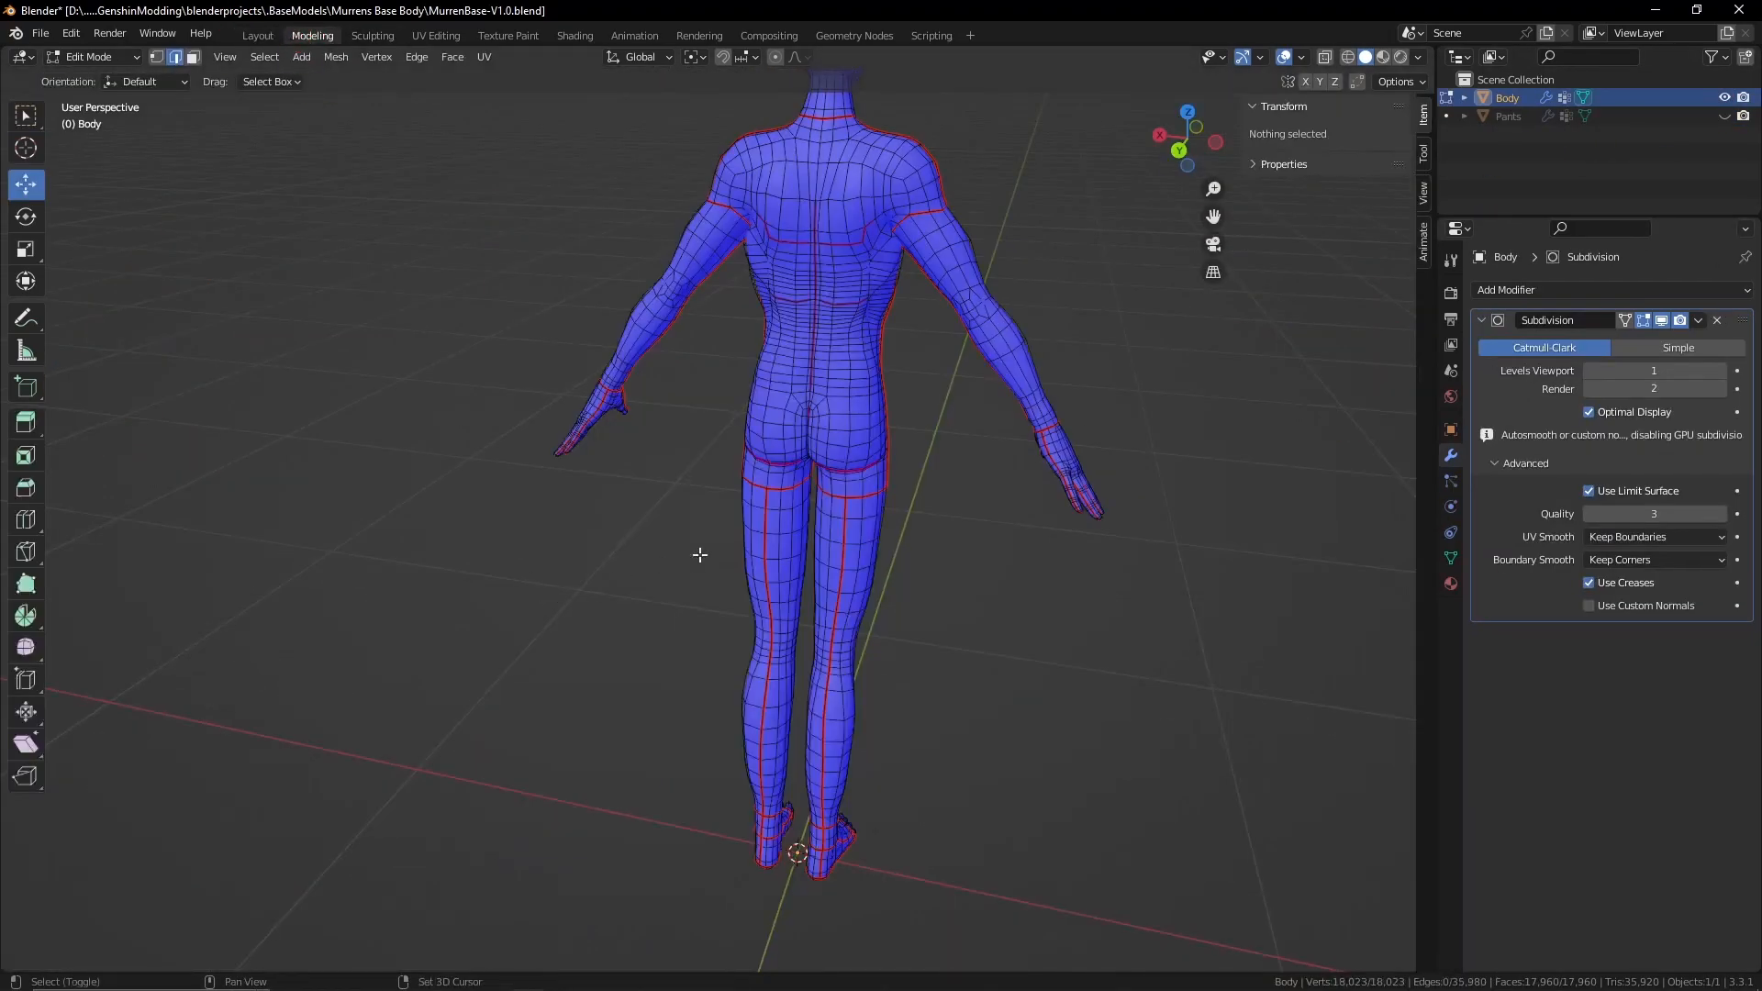
scroll(925, 532, "up", 4)
middle_click_drag(925, 531, 557, 487)
middle_click_drag(610, 409, 669, 566)
scroll(681, 543, "up", 3)
scroll(680, 543, "down", 3)
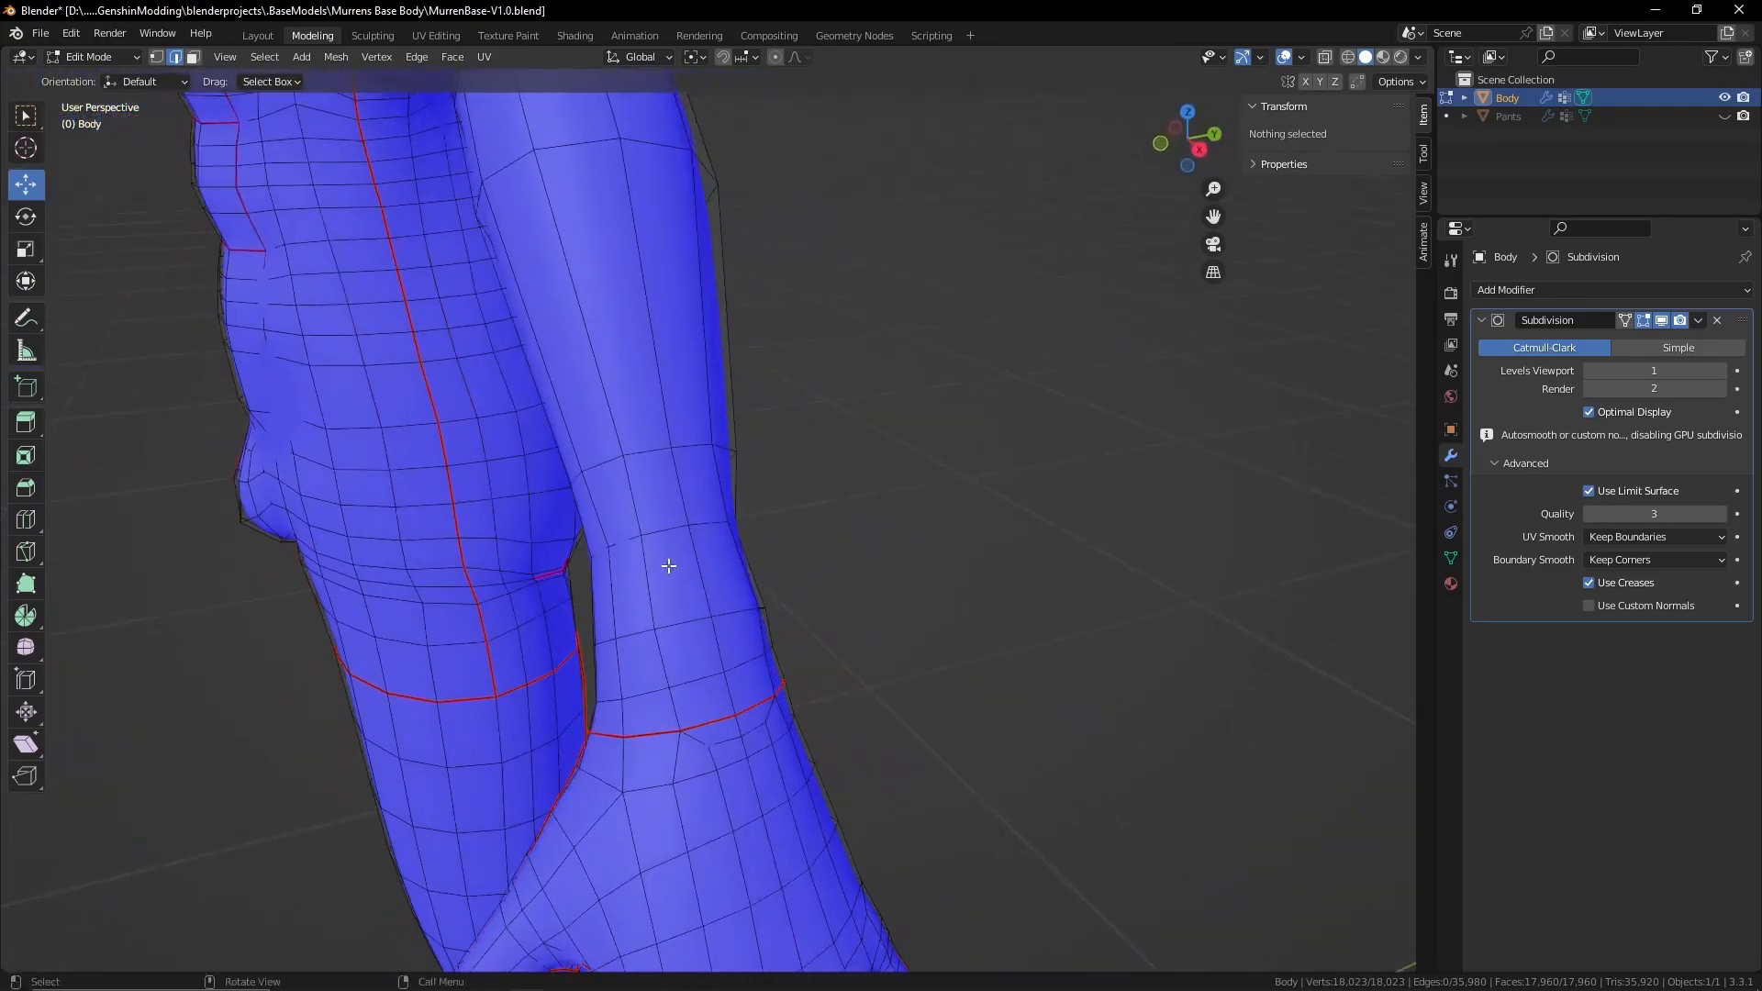
key("k")
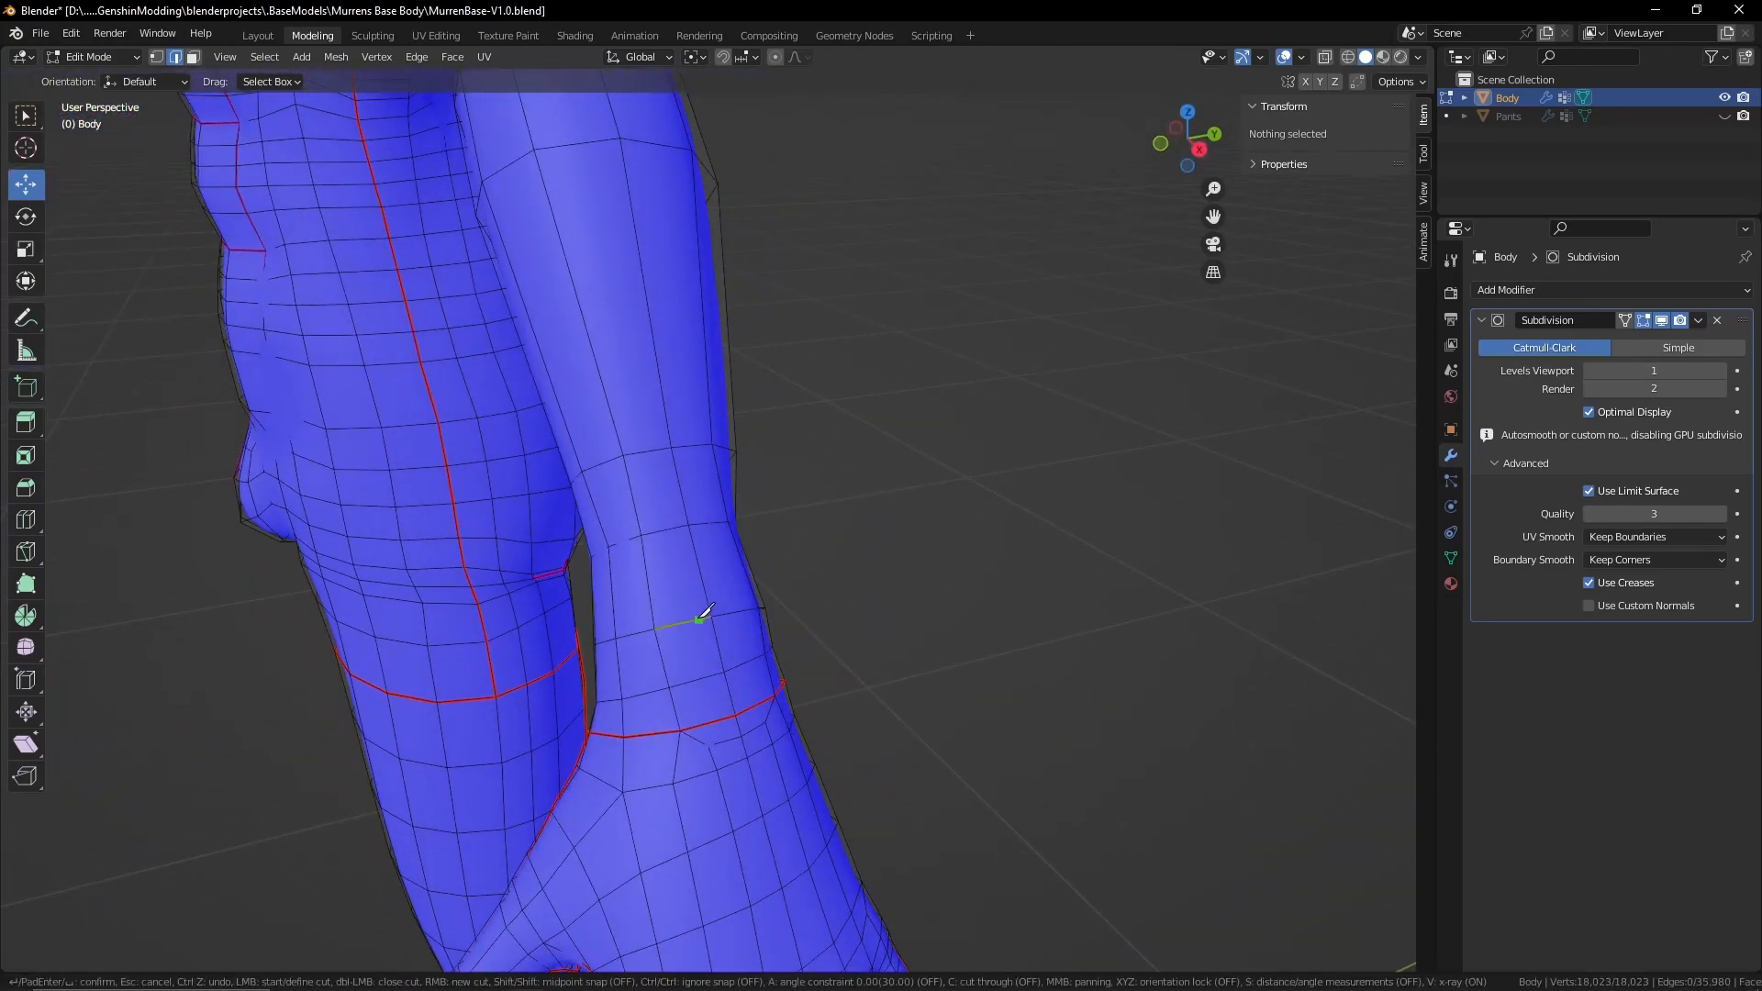
left_click(673, 625)
middle_click_drag(804, 688, 814, 690)
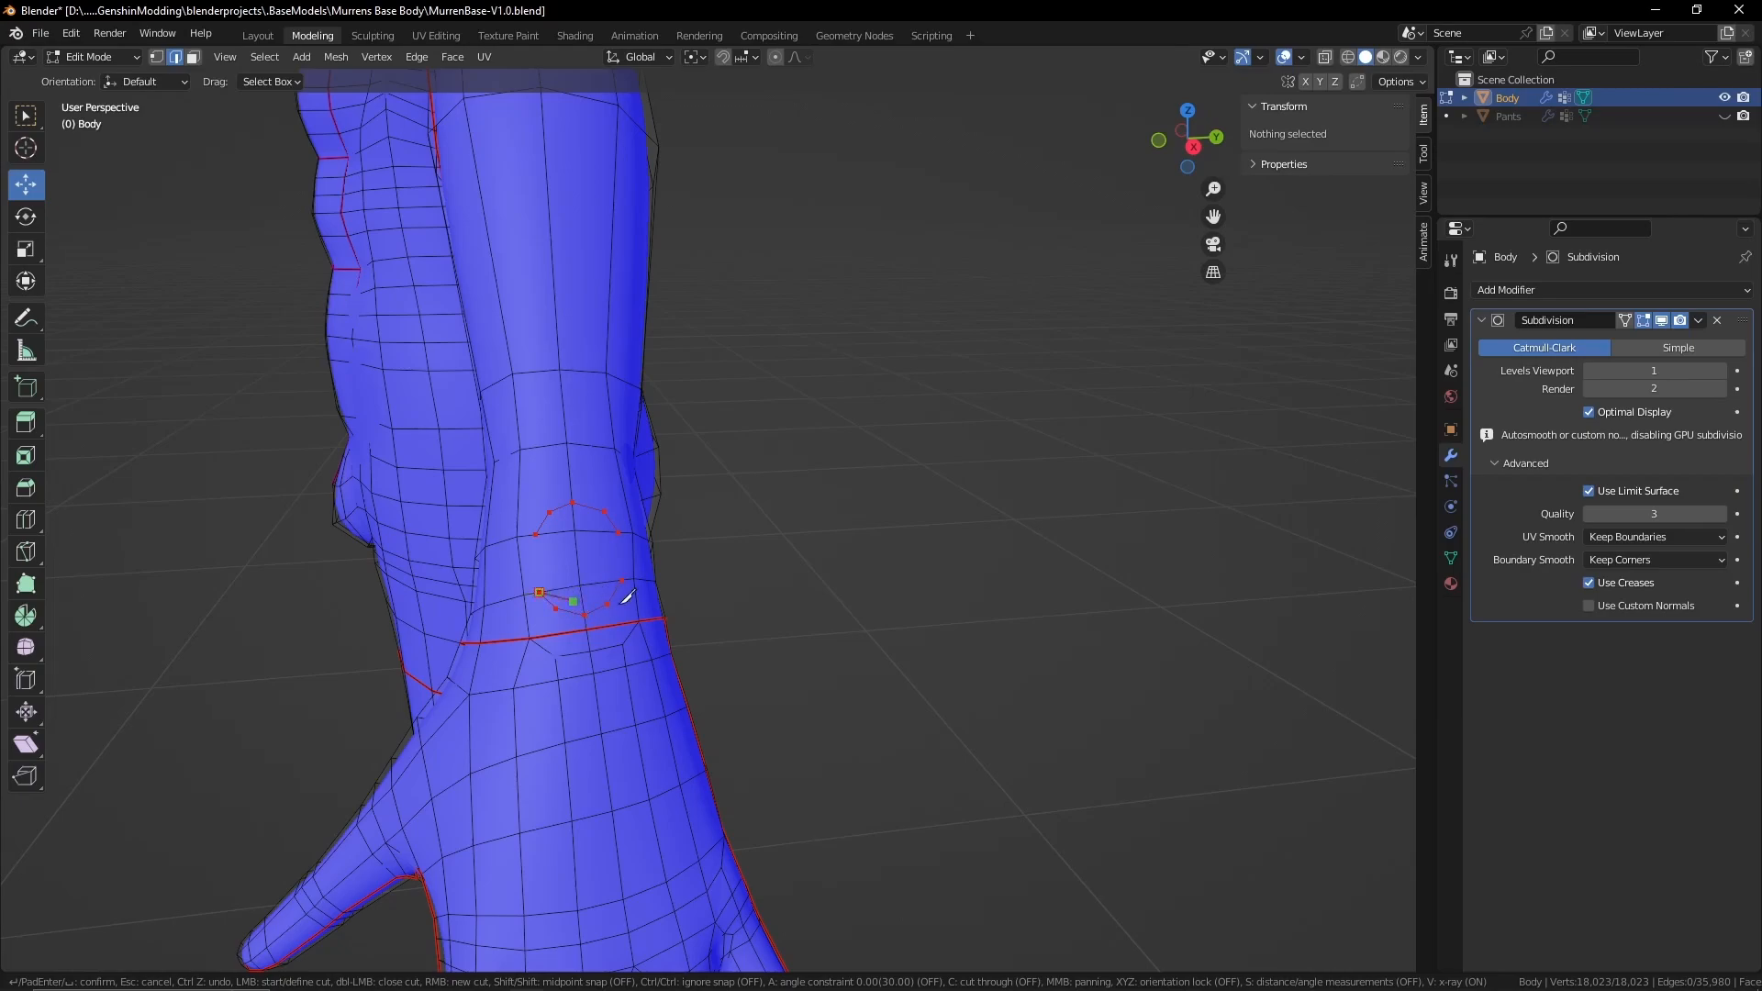
key("Return")
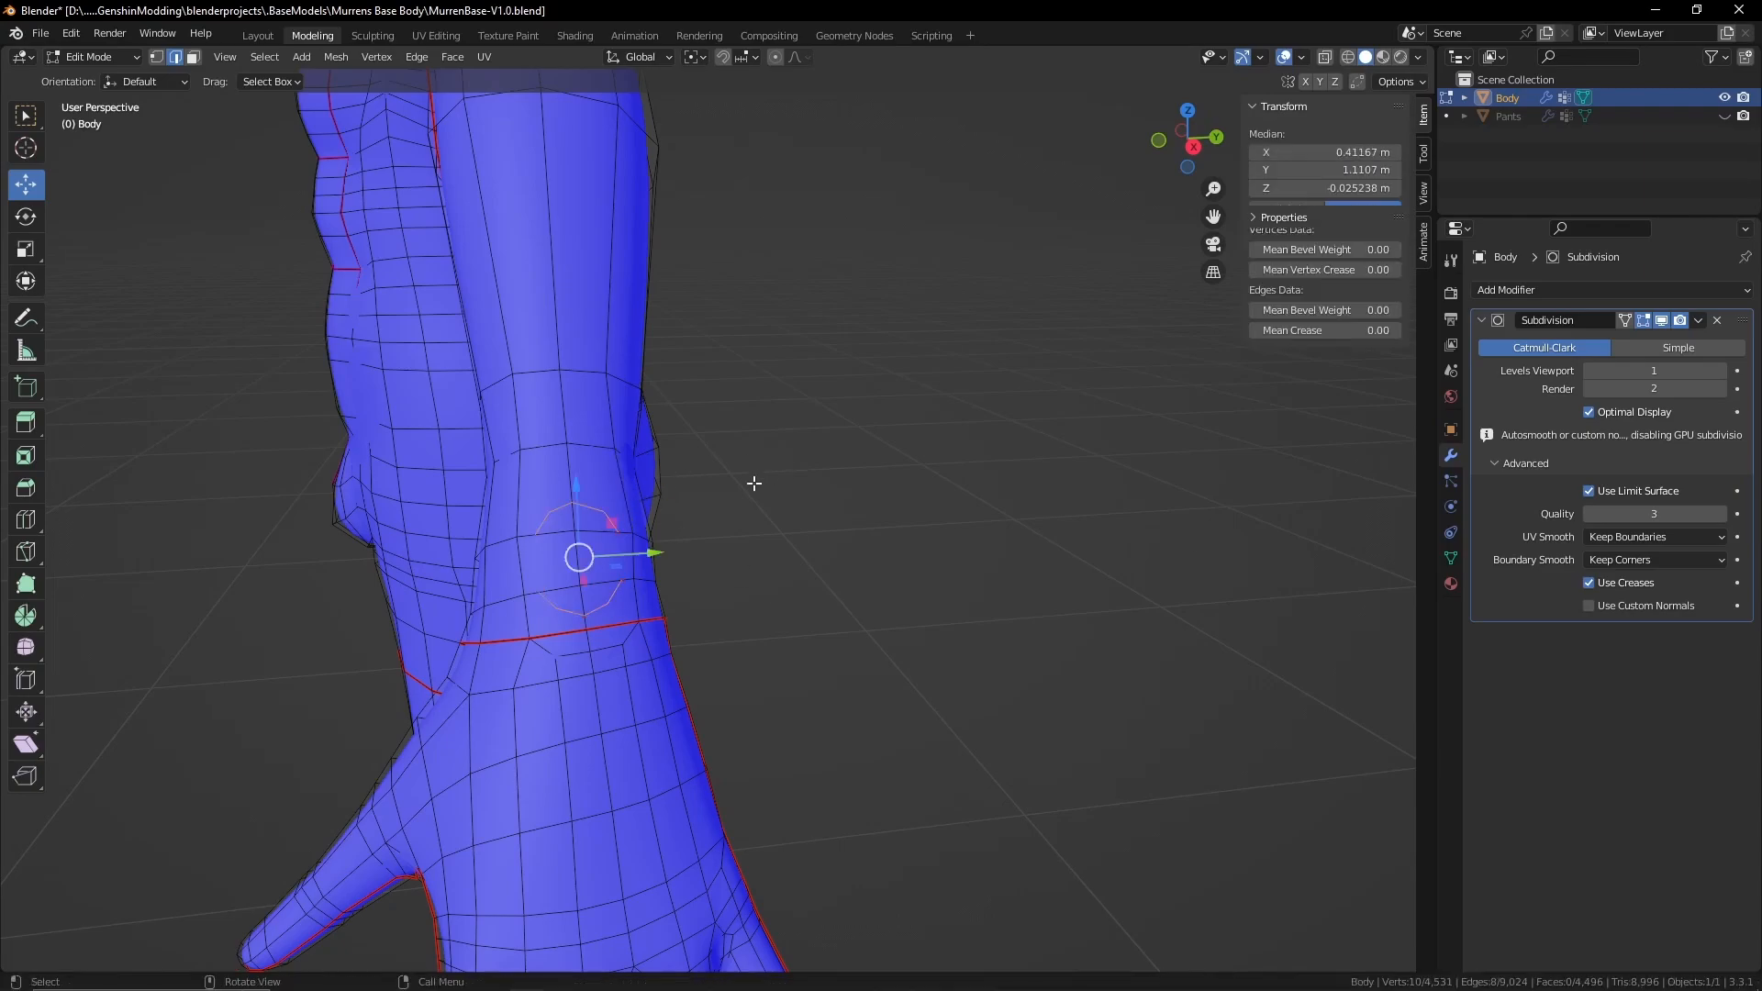
In face selection, select all the faces inside the circular cut on the wrist
left_click(190, 59)
left_click(555, 522, "shift")
left_click(592, 525, "shift")
left_click(557, 556, "shift")
left_click(594, 554, "shift")
left_click(571, 602, "shift")
left_click(597, 594, "shift")
Extend the selection with the ring of faces running around the wrist from both sides of the circle
key("comma")
left_click(508, 602)
middle_click_drag(710, 614, 532, 587)
left_click(381, 458, "ctrl")
middle_click_drag(288, 499, 704, 472)
key("comma")
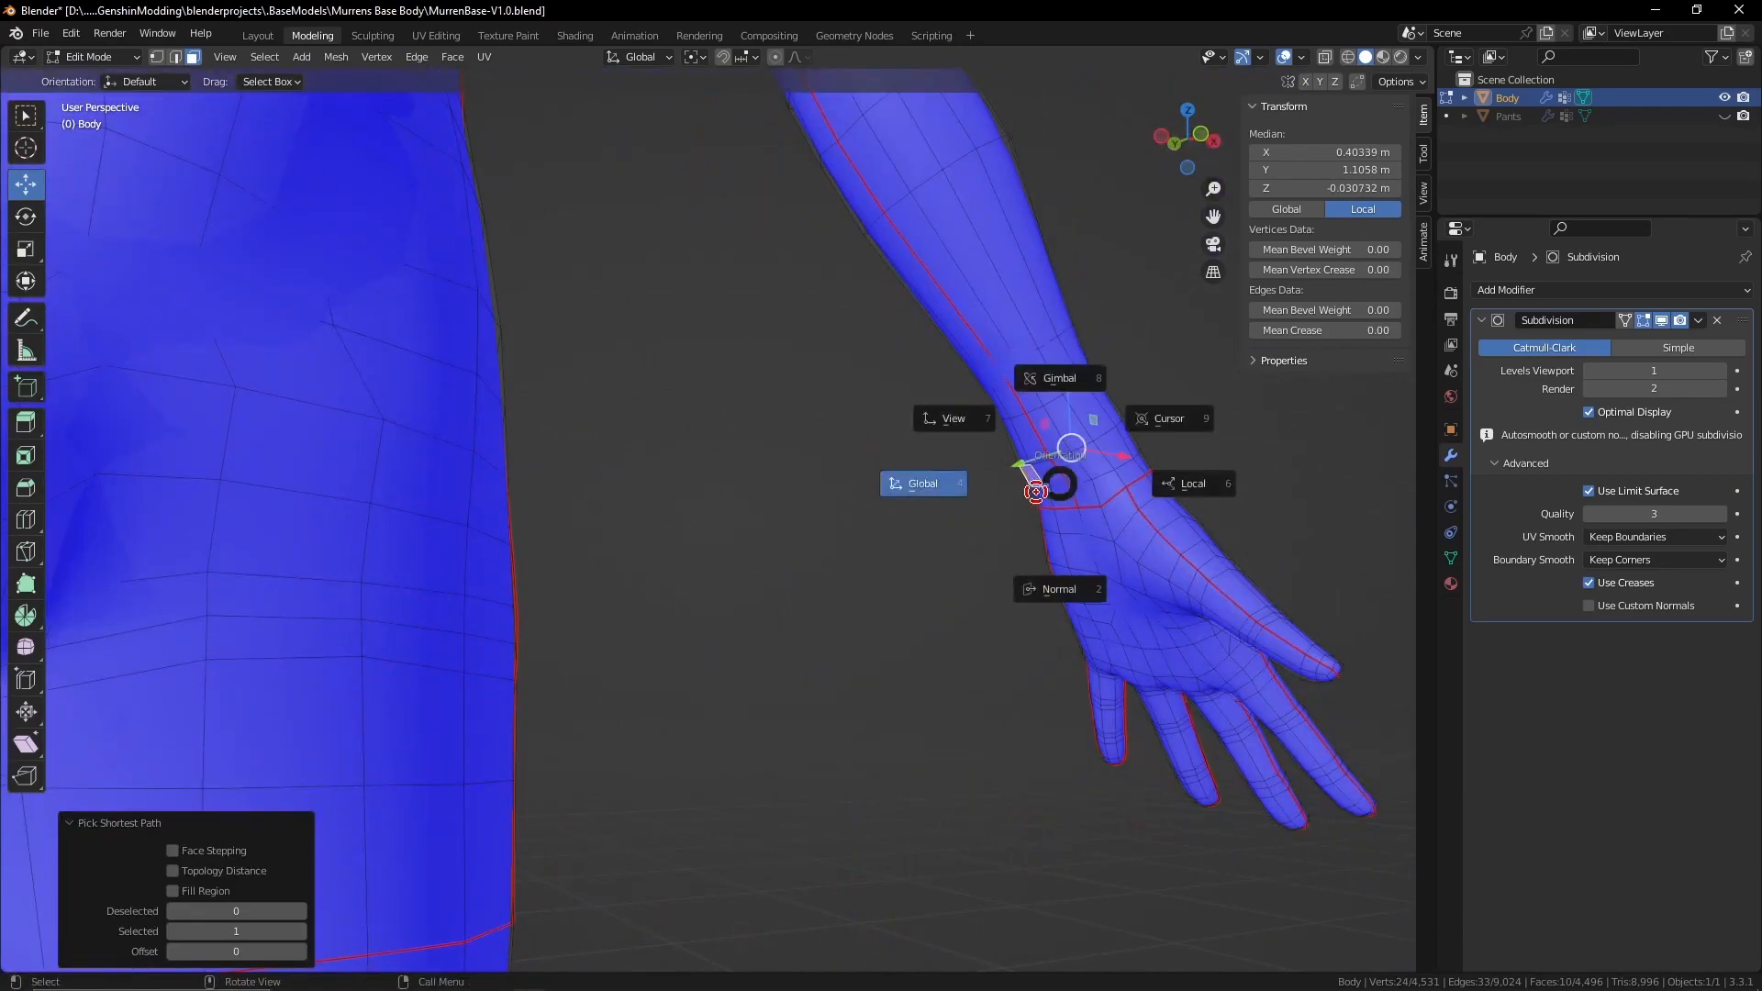
left_click(1017, 470)
left_click(1042, 472, "ctrl")
middle_click_drag(1138, 447, 780, 621)
left_click(918, 567, "ctrl")
Duplicate the selected wrist faces in place and separate the copy by Selection into its own object
key("shift+d")
right_click(740, 697)
key("p")
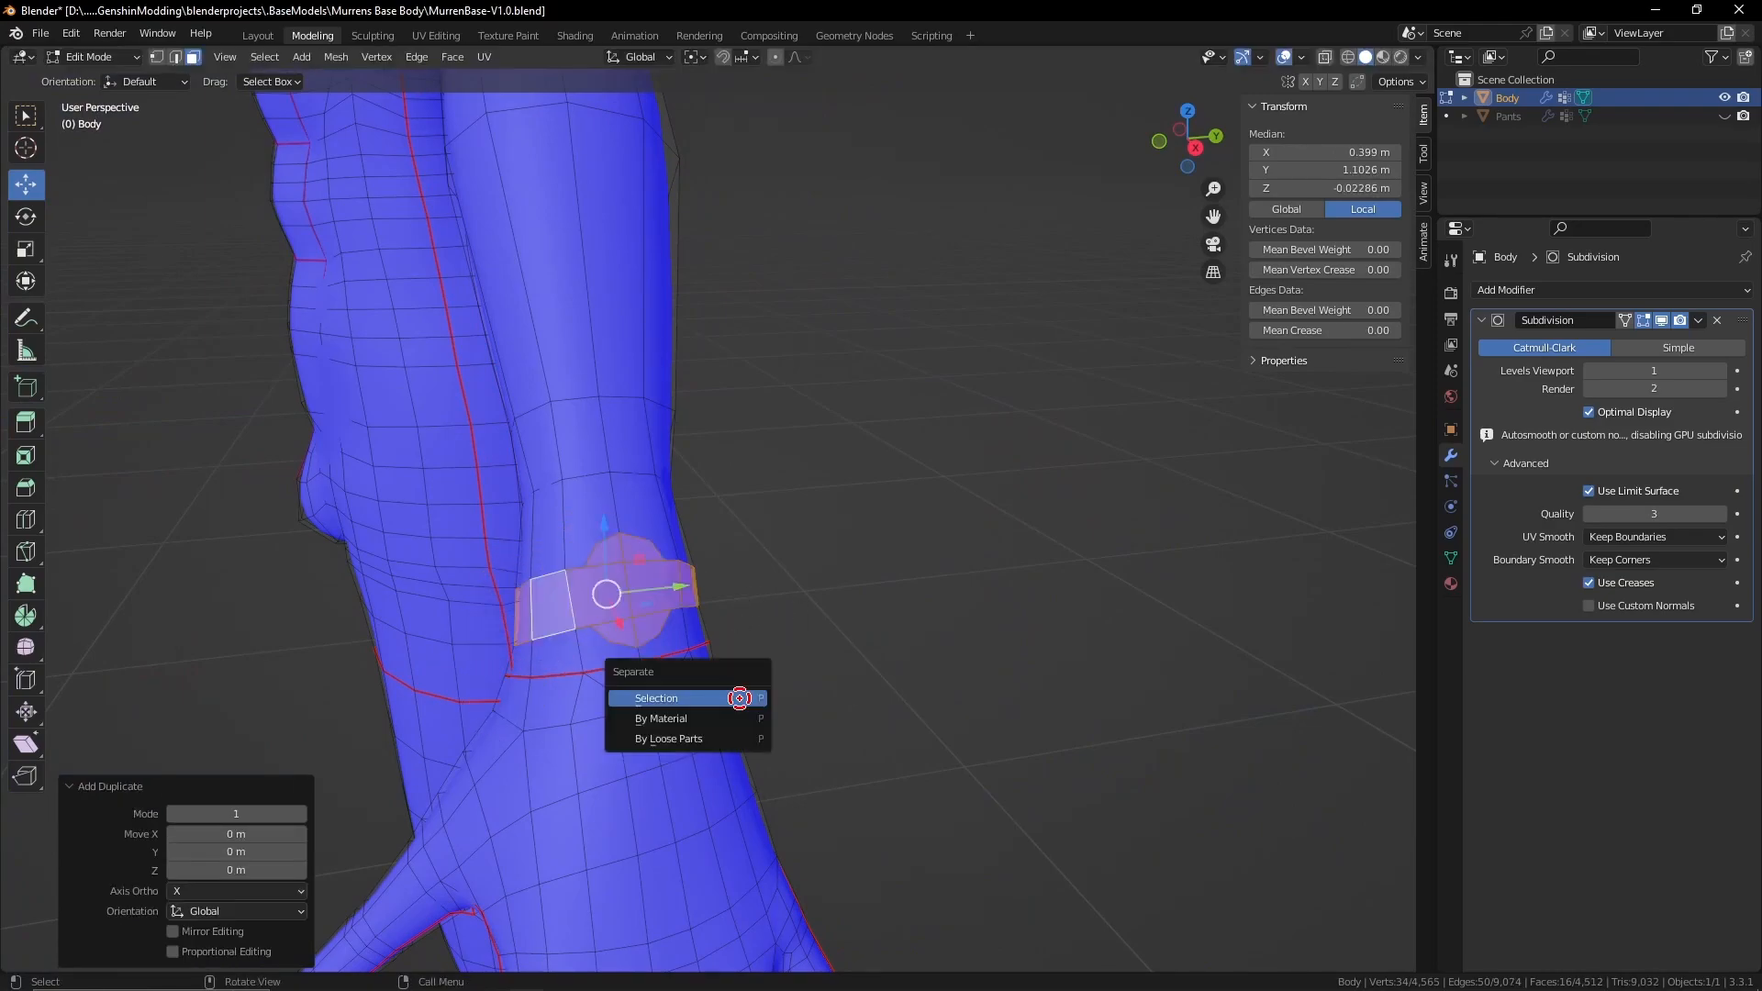
left_click(739, 695)
In the Layout workspace, add a Displace modifier with strength 0.001 to the separated wristband object
left_click(258, 35)
left_click(1121, 490)
middle_click_drag(1121, 490, 551, 624)
left_click(371, 415)
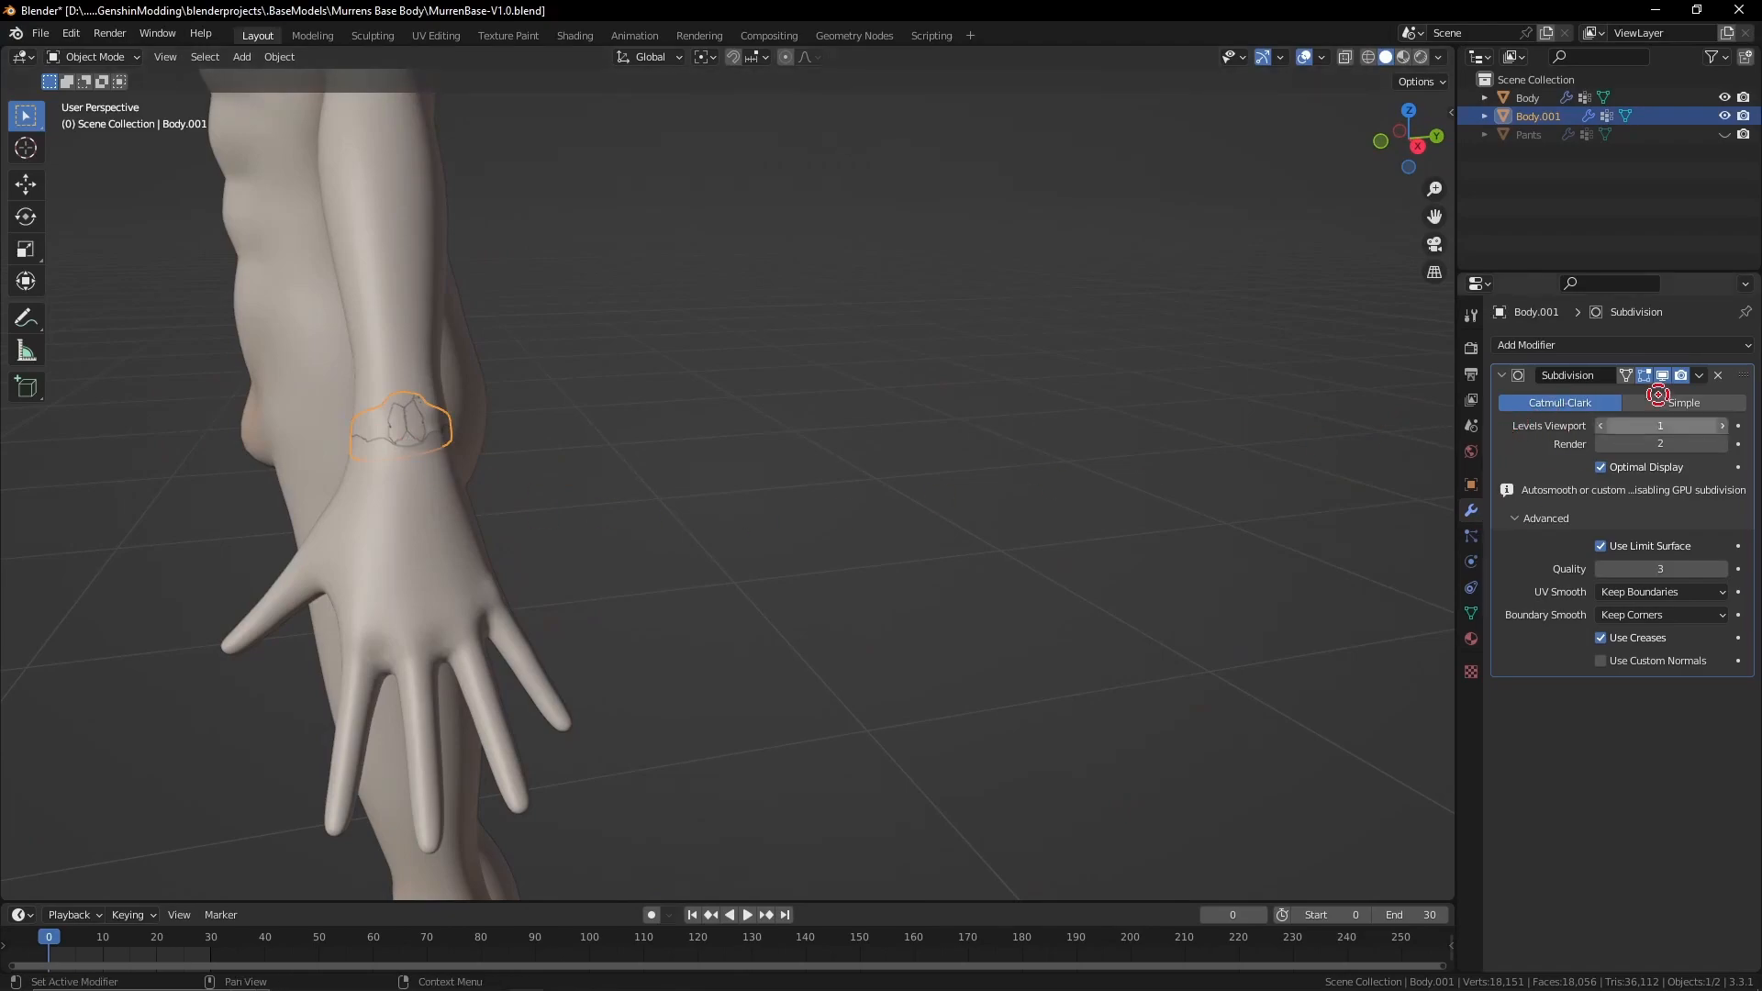
left_click(1628, 346)
left_click(1554, 459)
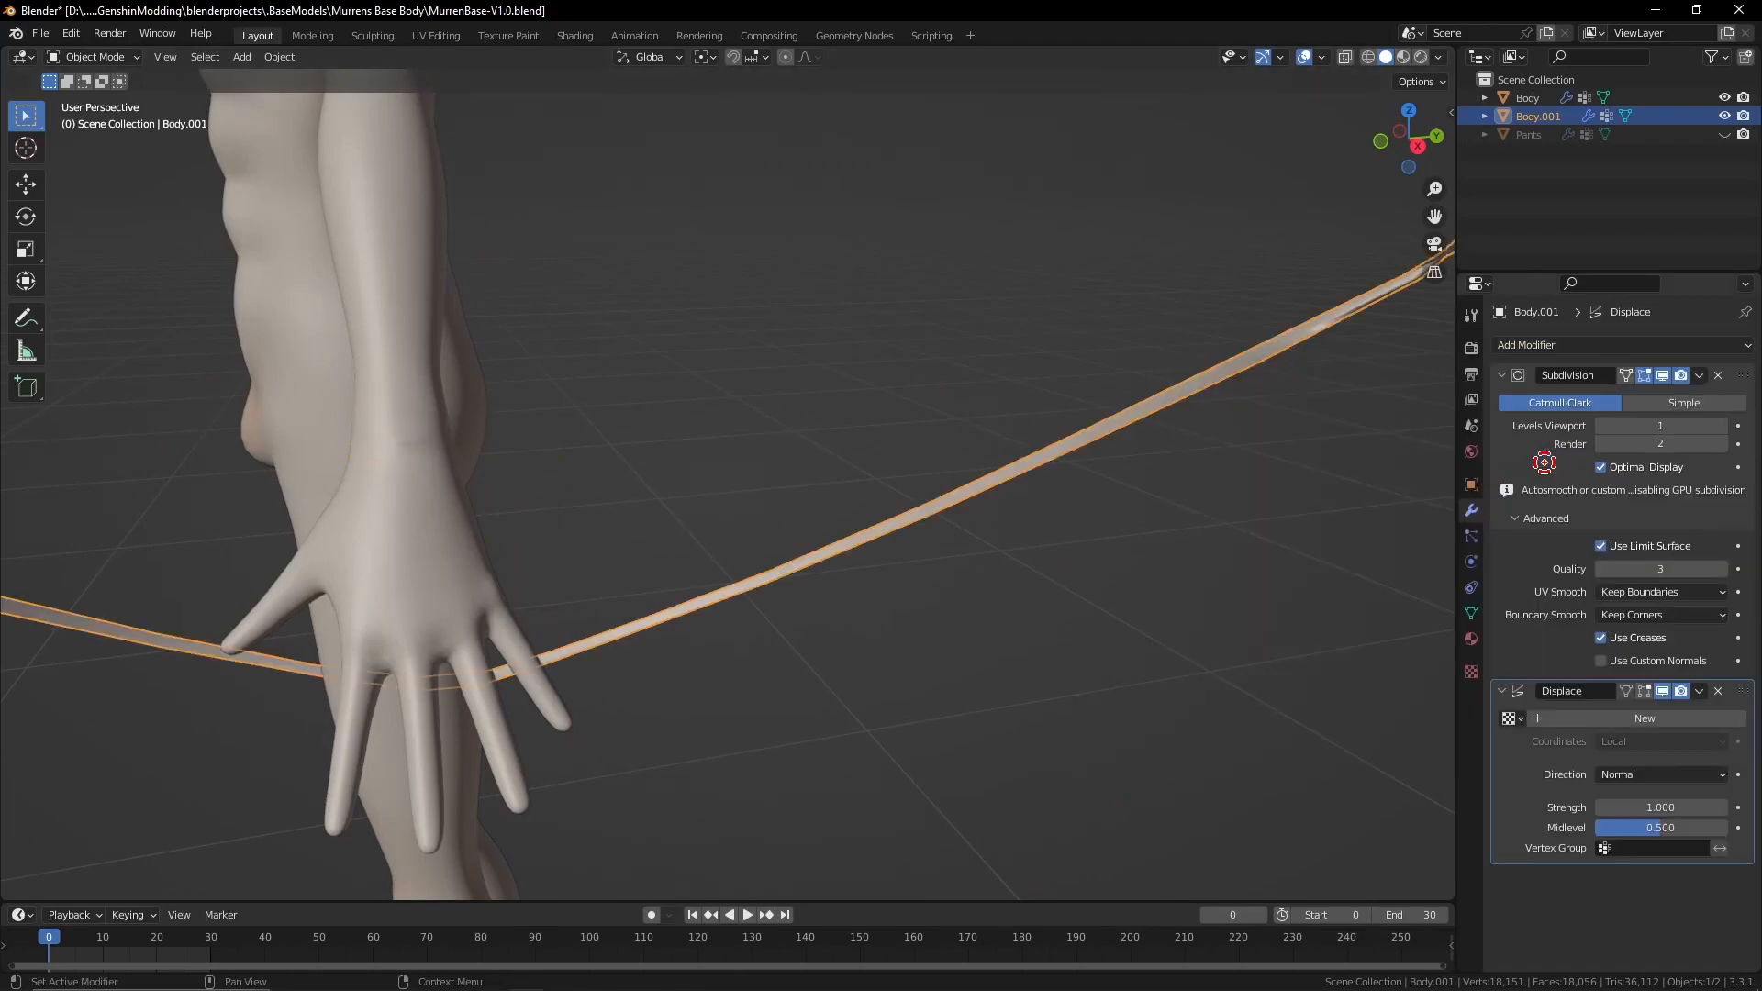
left_click(1657, 805)
type("0.001")
key("Return")
scroll(808, 363, "up", 5)
middle_click_drag(569, 381, 618, 415)
scroll(637, 397, "up", 3)
scroll(618, 416, "down", 3)
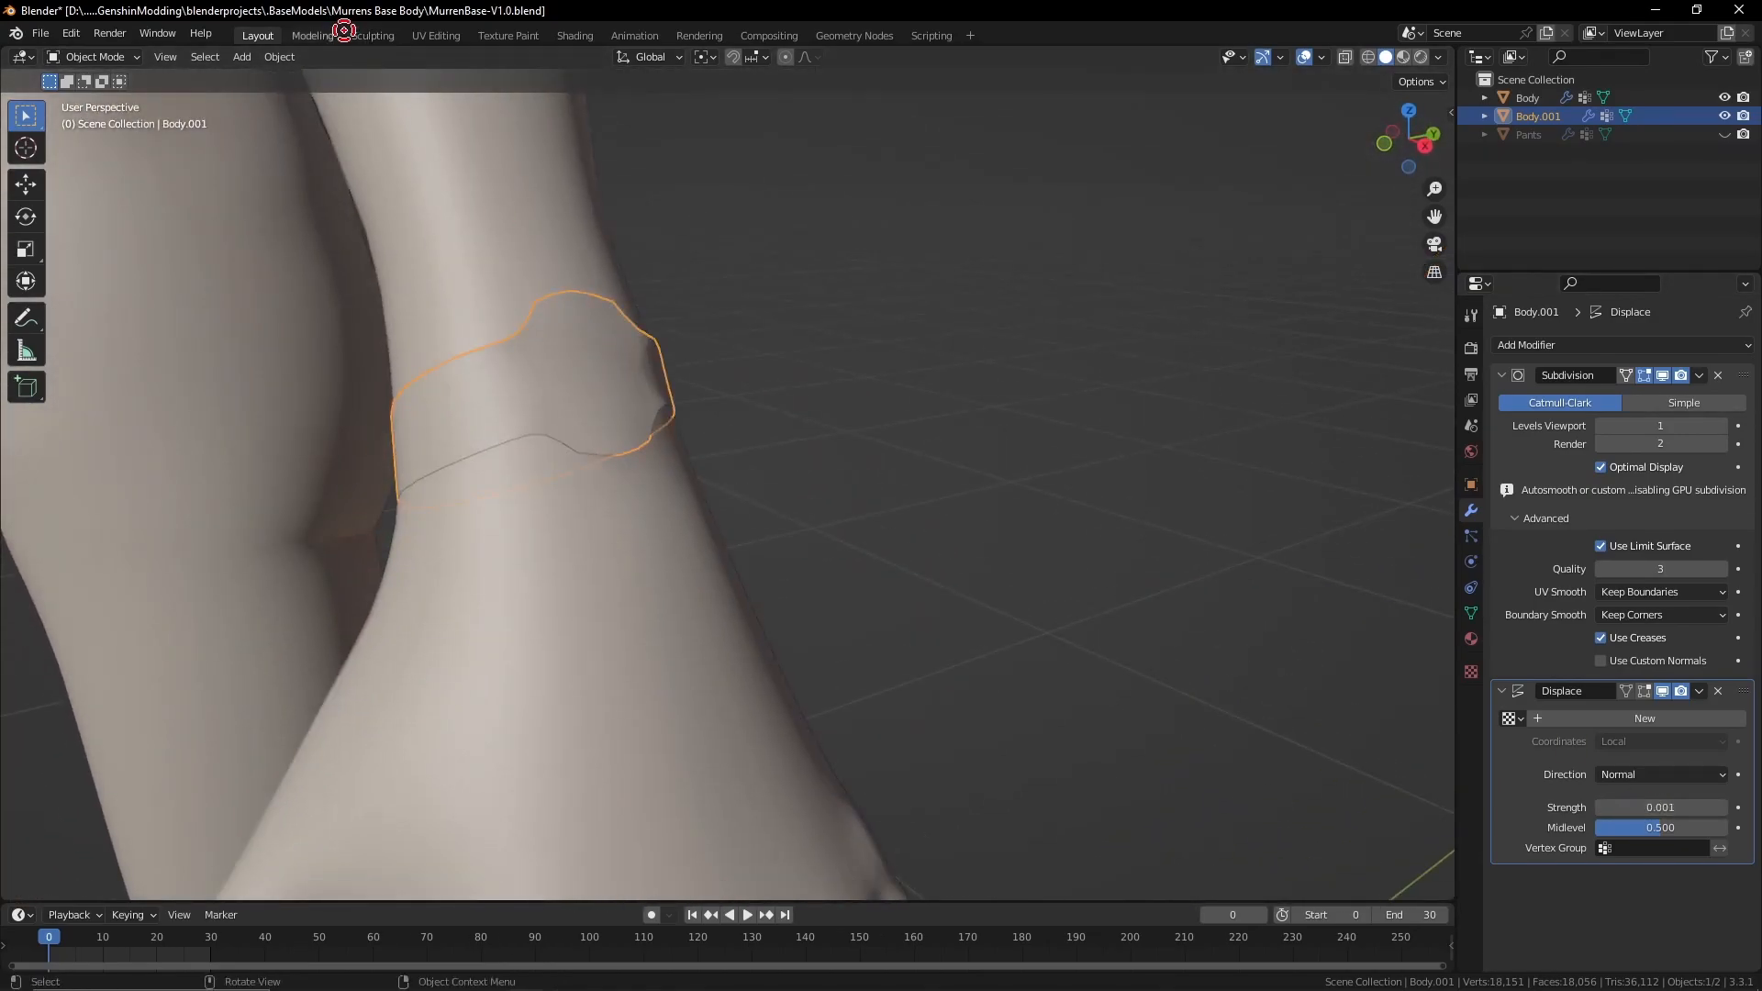
In the UV Editing workspace, move the wristband's UV island onto the texture's black half and return to Layout
left_click(438, 36)
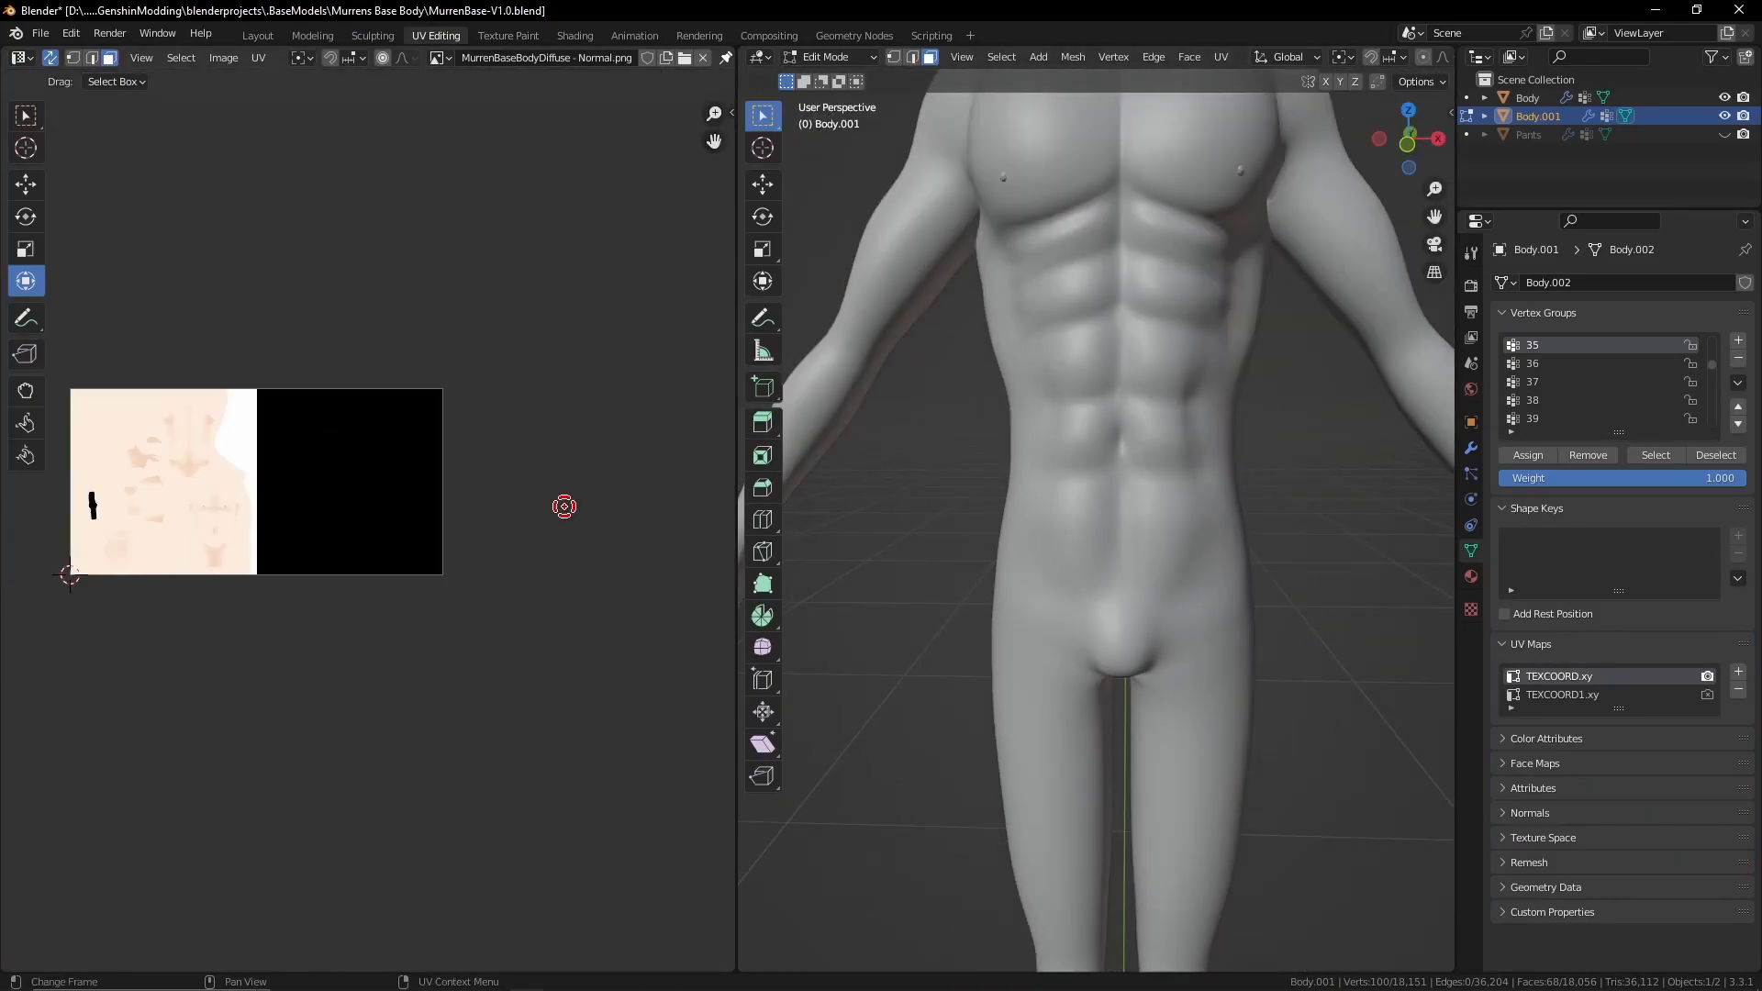
left_click_drag(92, 504, 308, 486)
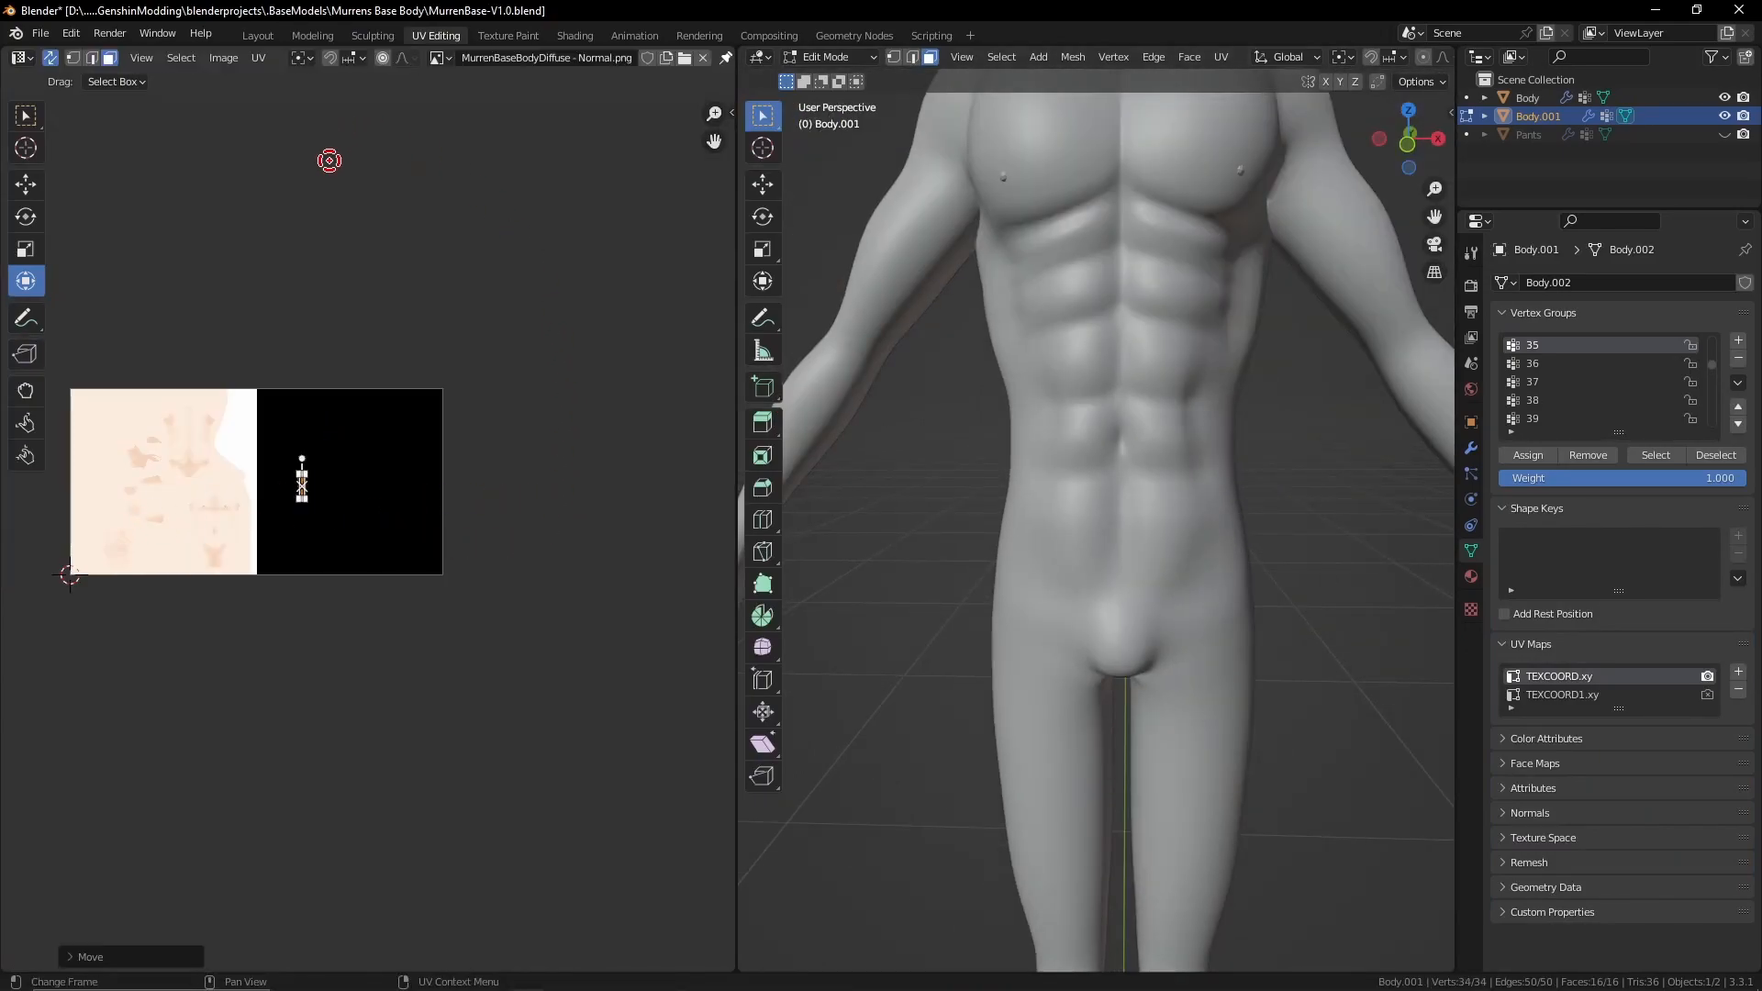
left_click(231, 34)
left_click(920, 496)
Examine the wristband on the body from several angles and distances
scroll(570, 531, "down", 5)
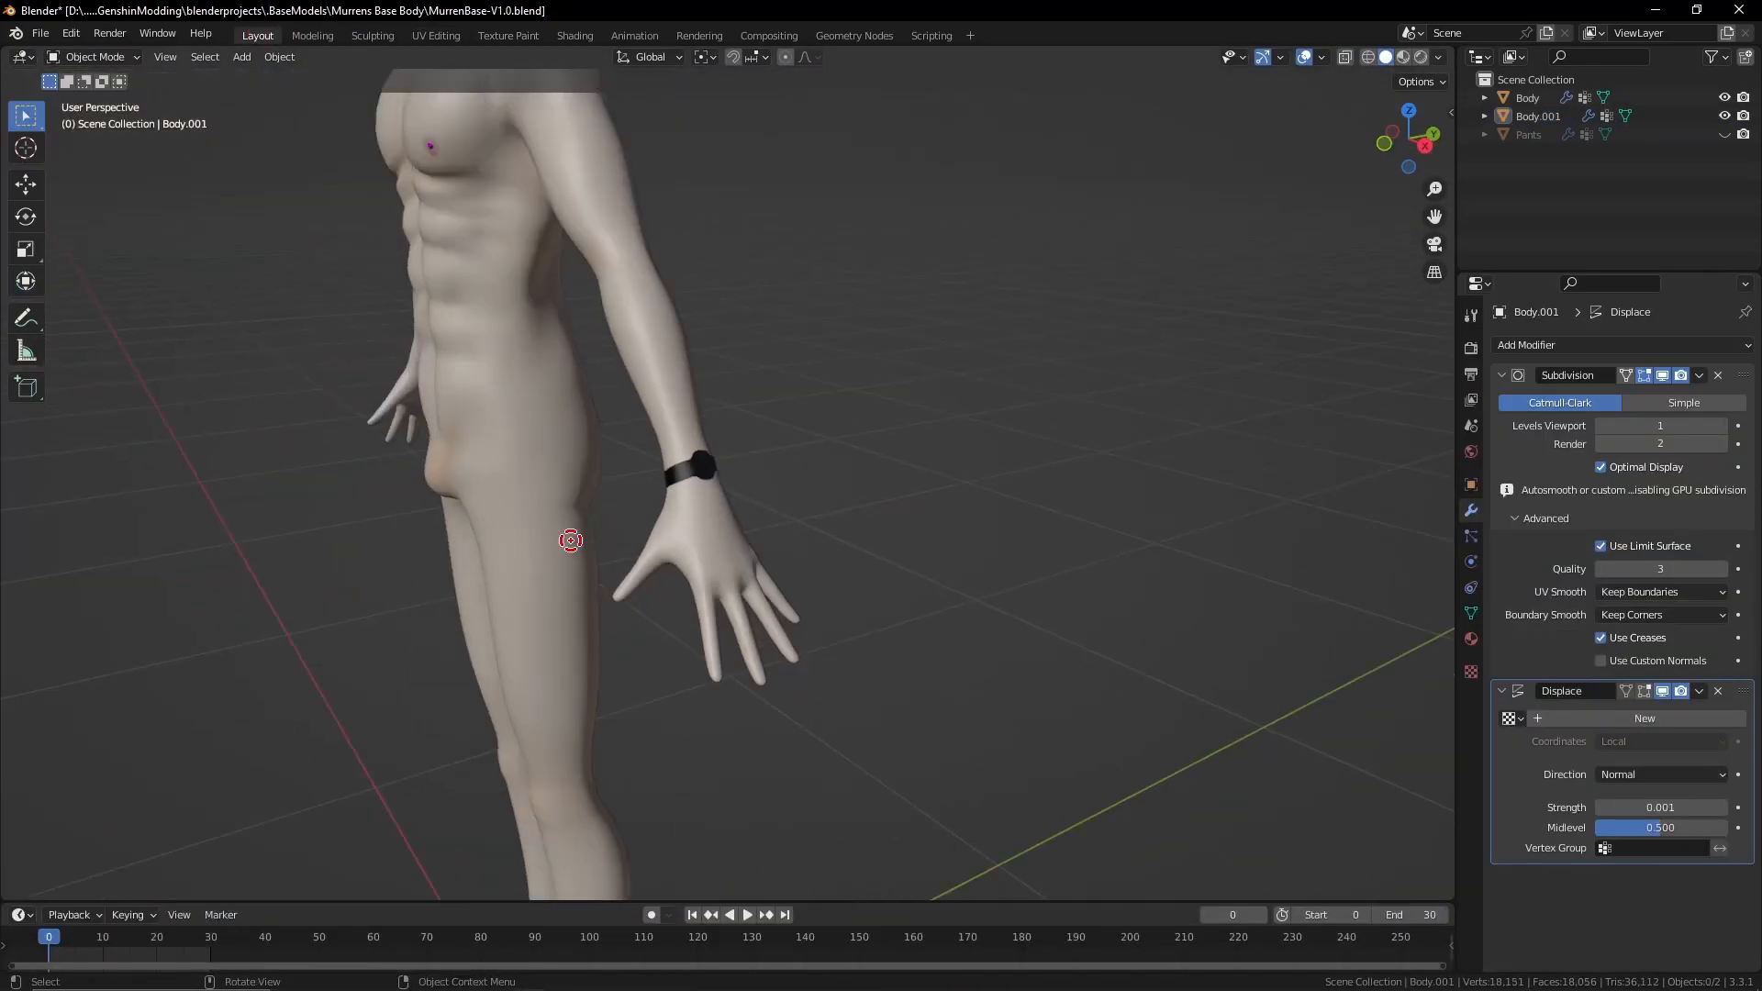
scroll(708, 489, "up", 1)
middle_click_drag(708, 488, 752, 487)
scroll(753, 487, "down", 2)
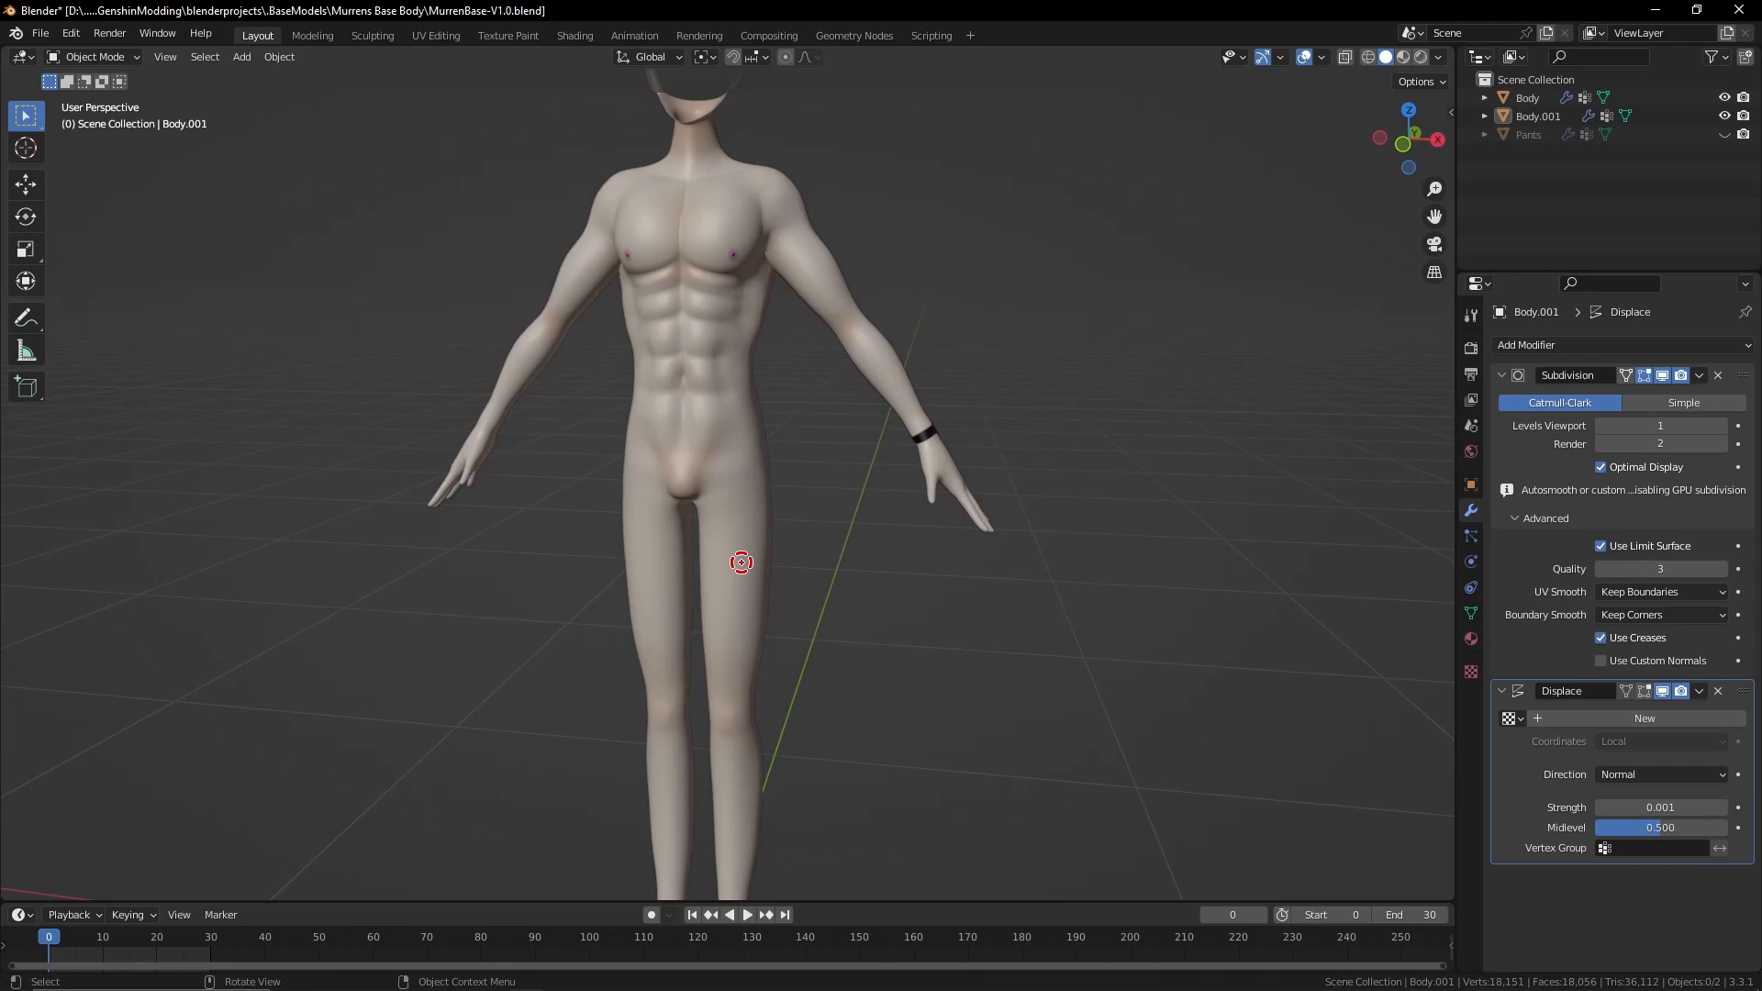
scroll(862, 471, "up", 1)
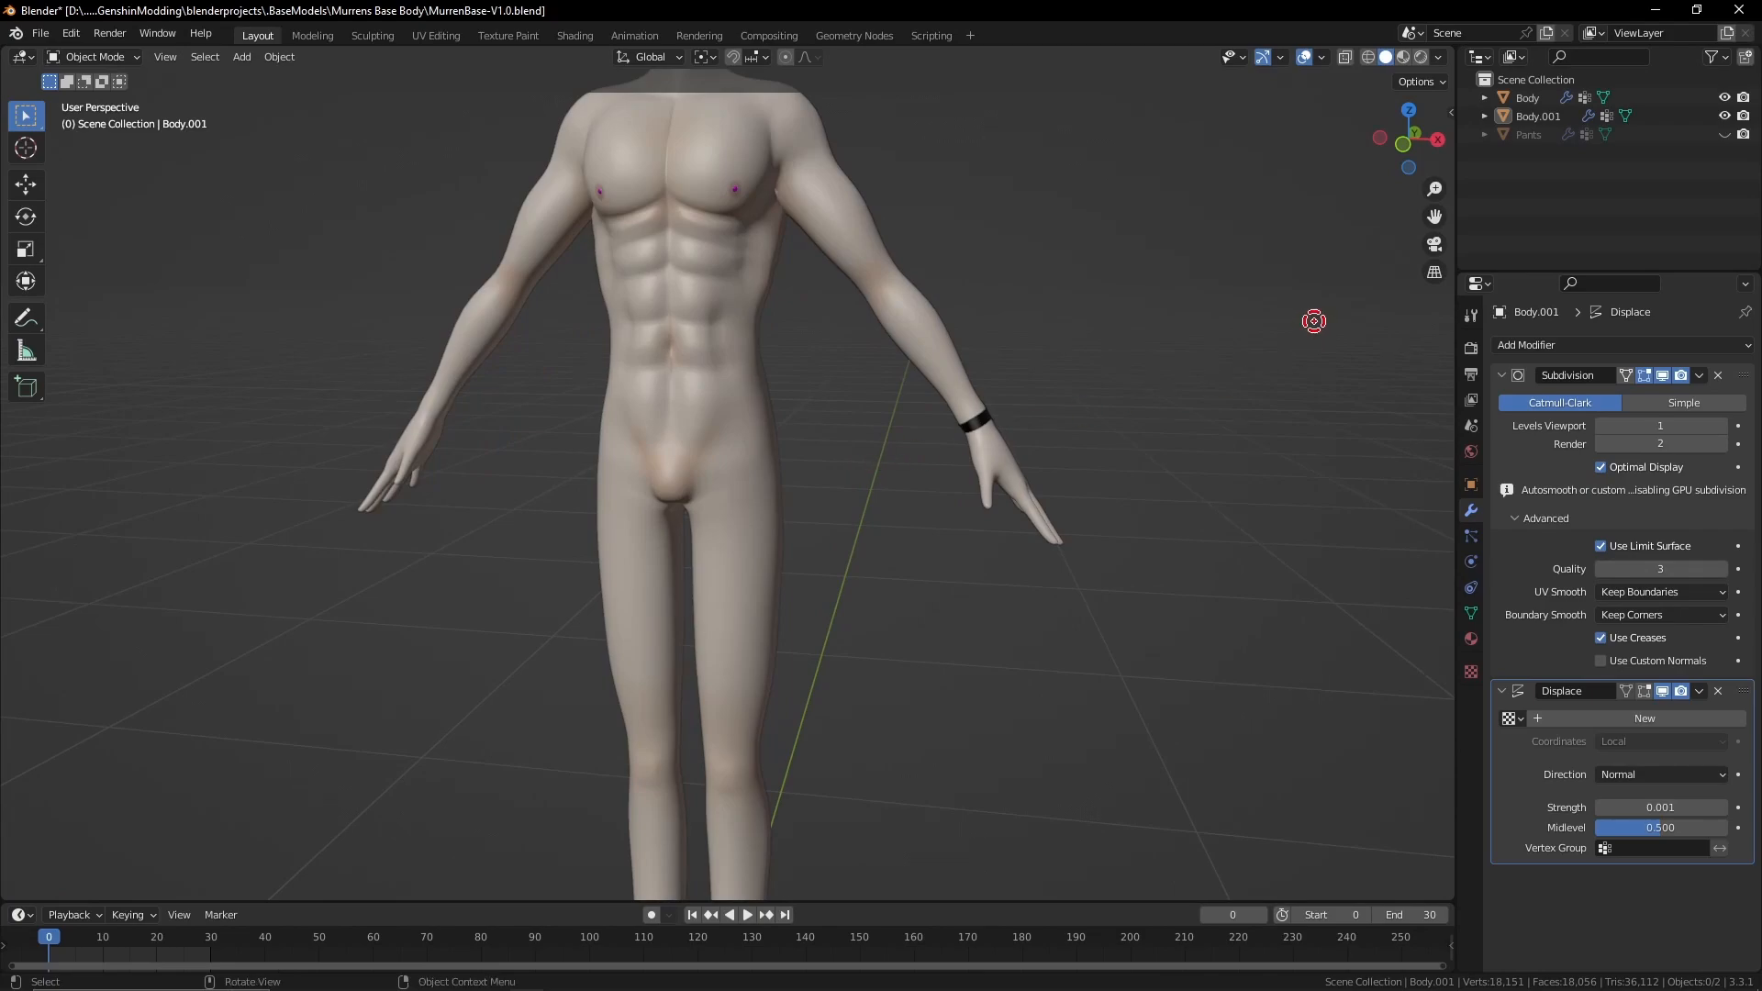
scroll(1000, 404, "down", 2)
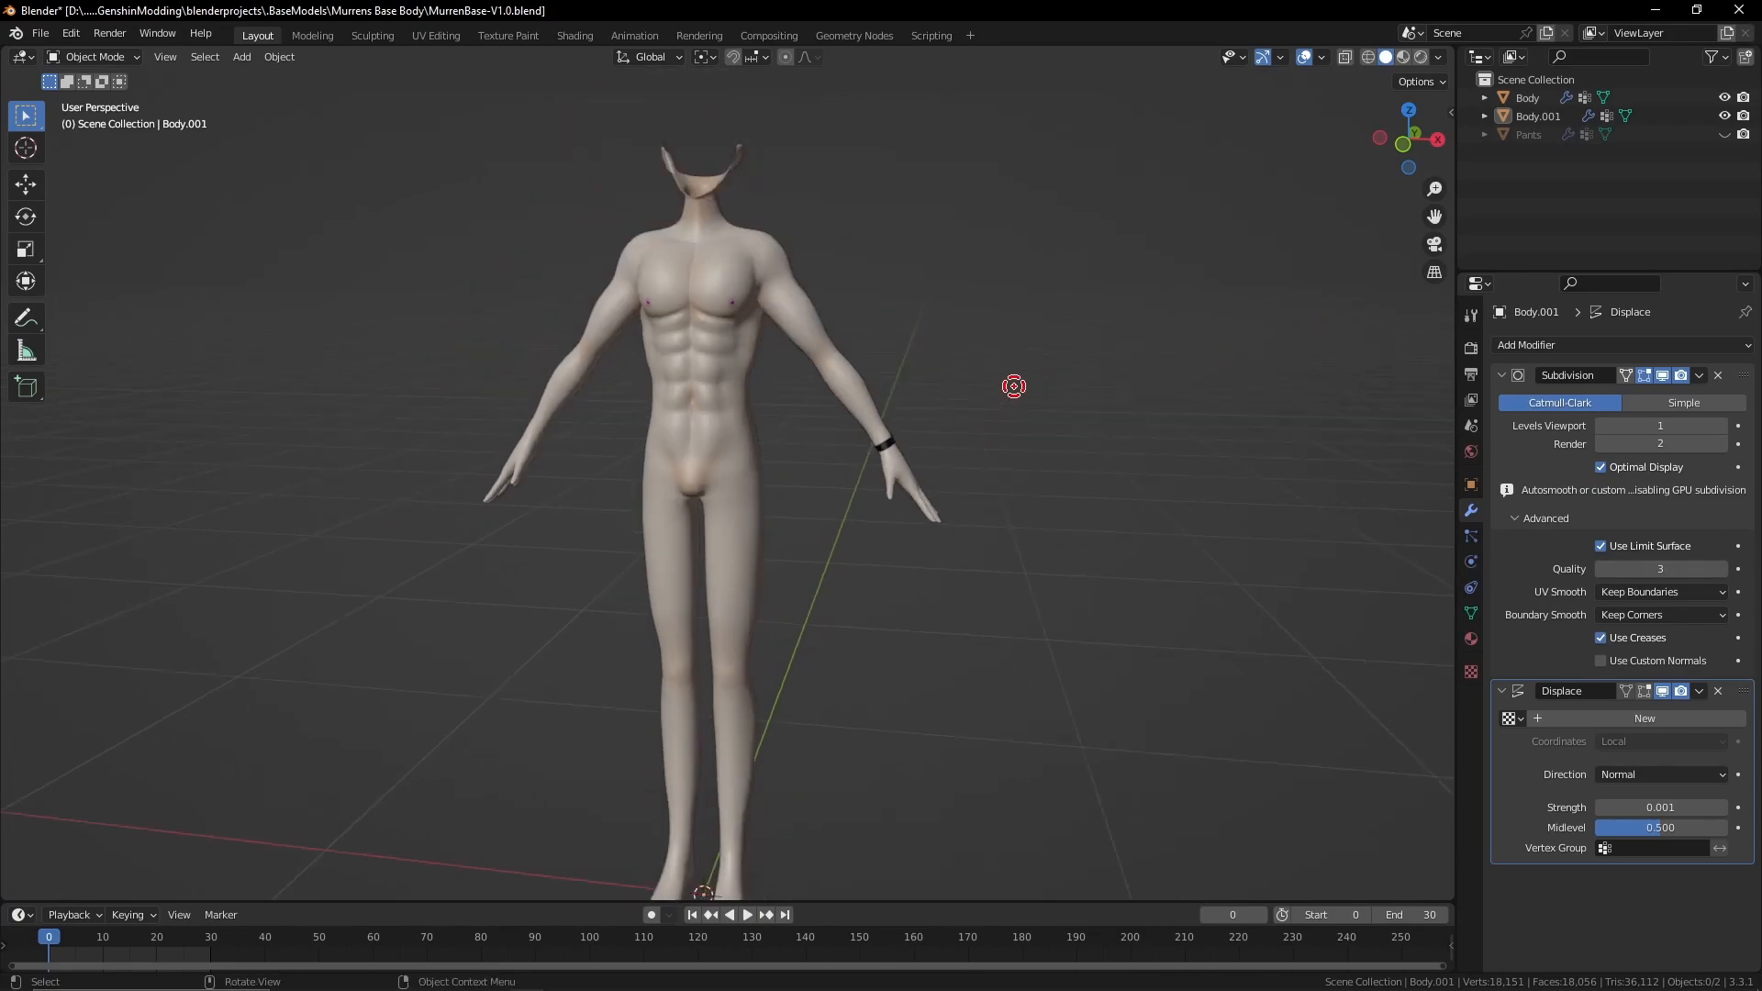
middle_click_drag(1010, 386, 1070, 409)
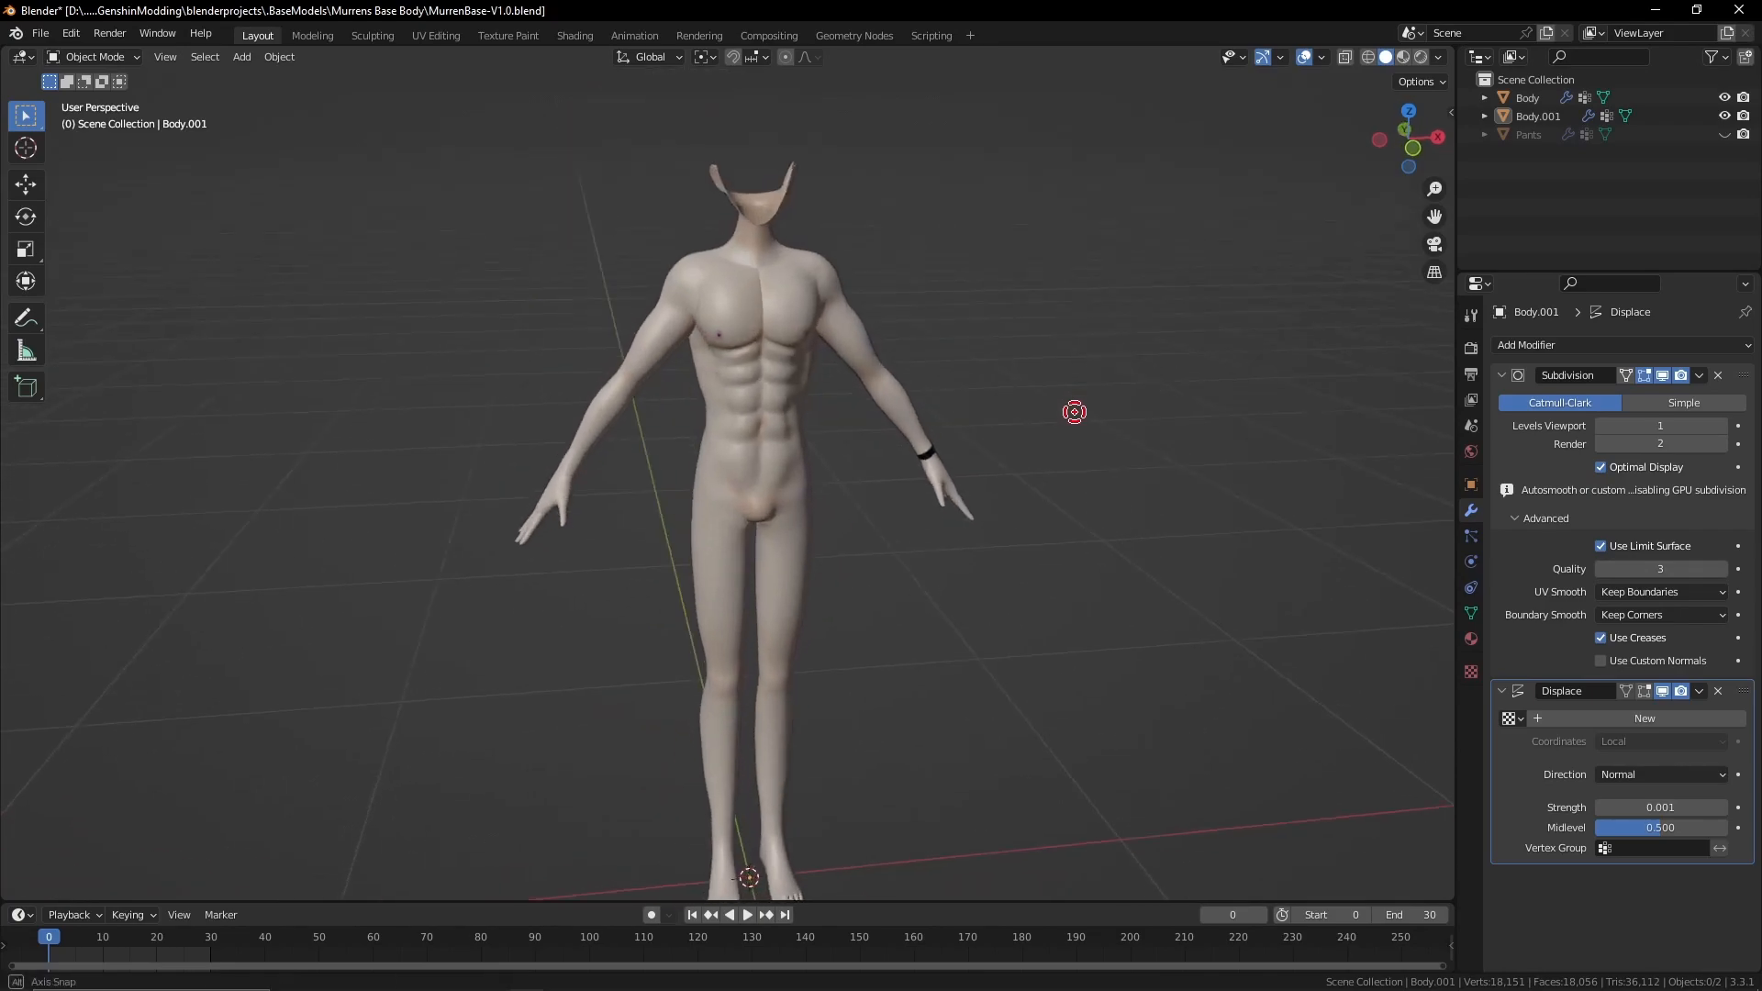
Unhide the pants and show the UVs of the Body and Pants alongside the wristband's in UV Editing, ending in the Layout workspace
left_click(436, 35)
scroll(356, 529, "up", 3)
scroll(356, 529, "down", 4)
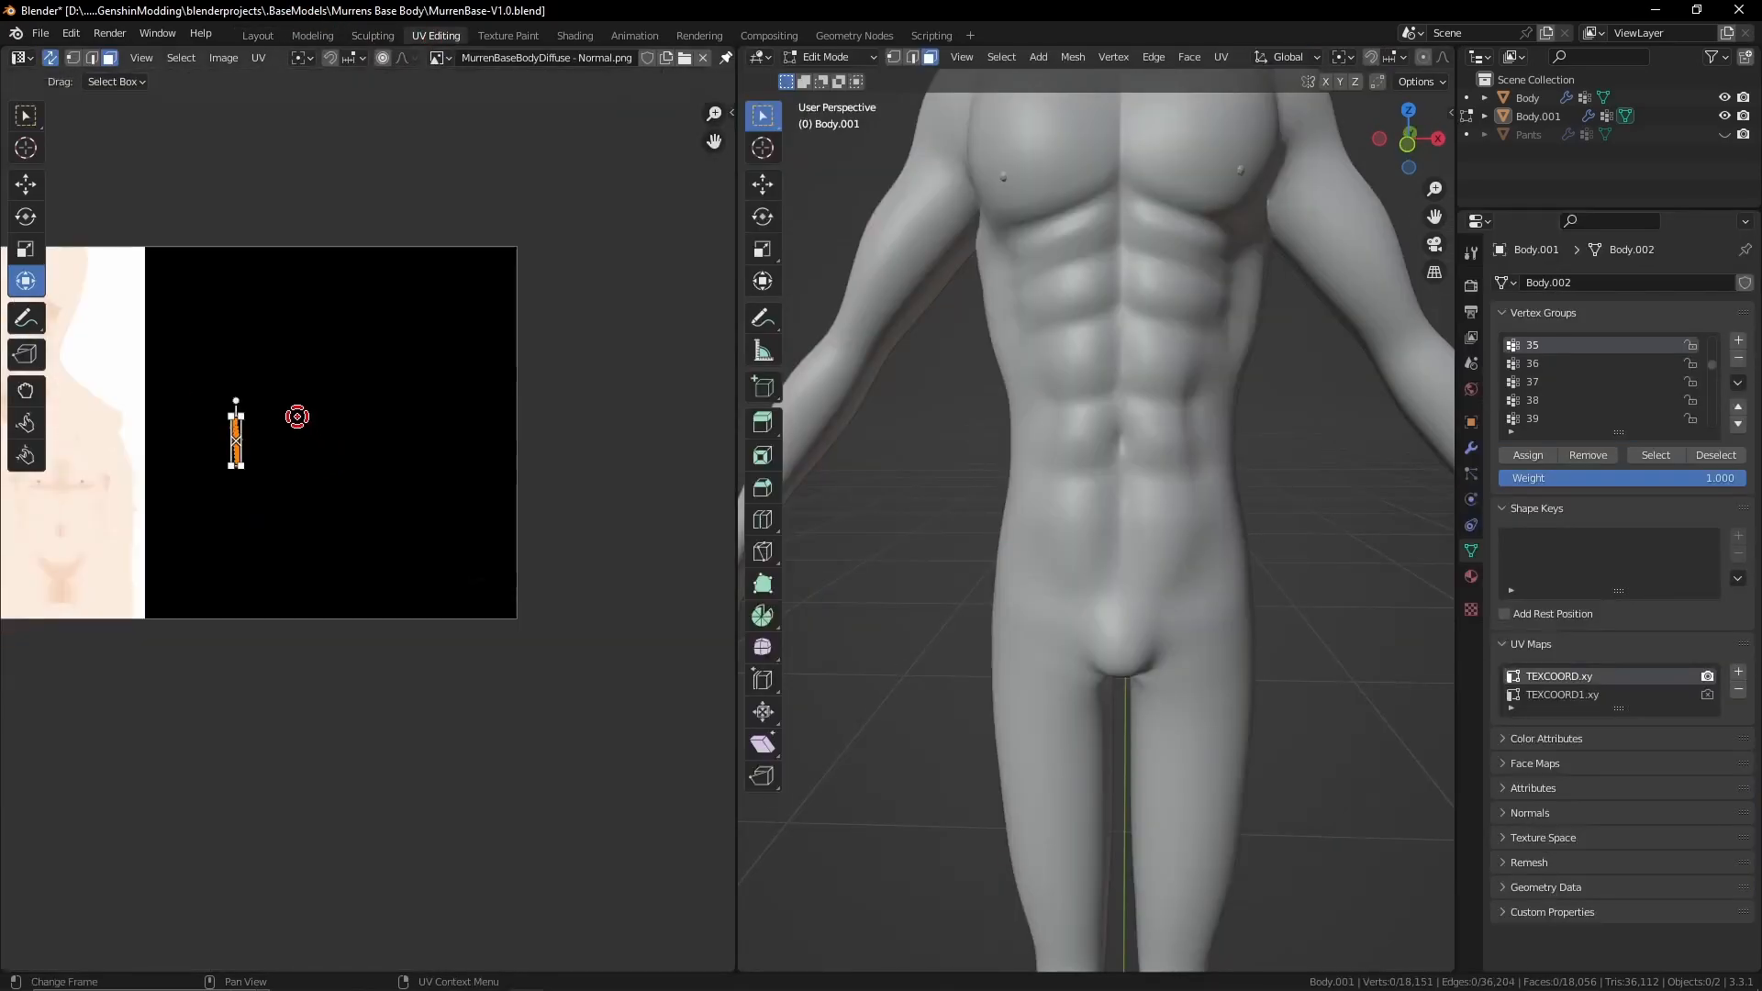
middle_click_drag(297, 417, 368, 420)
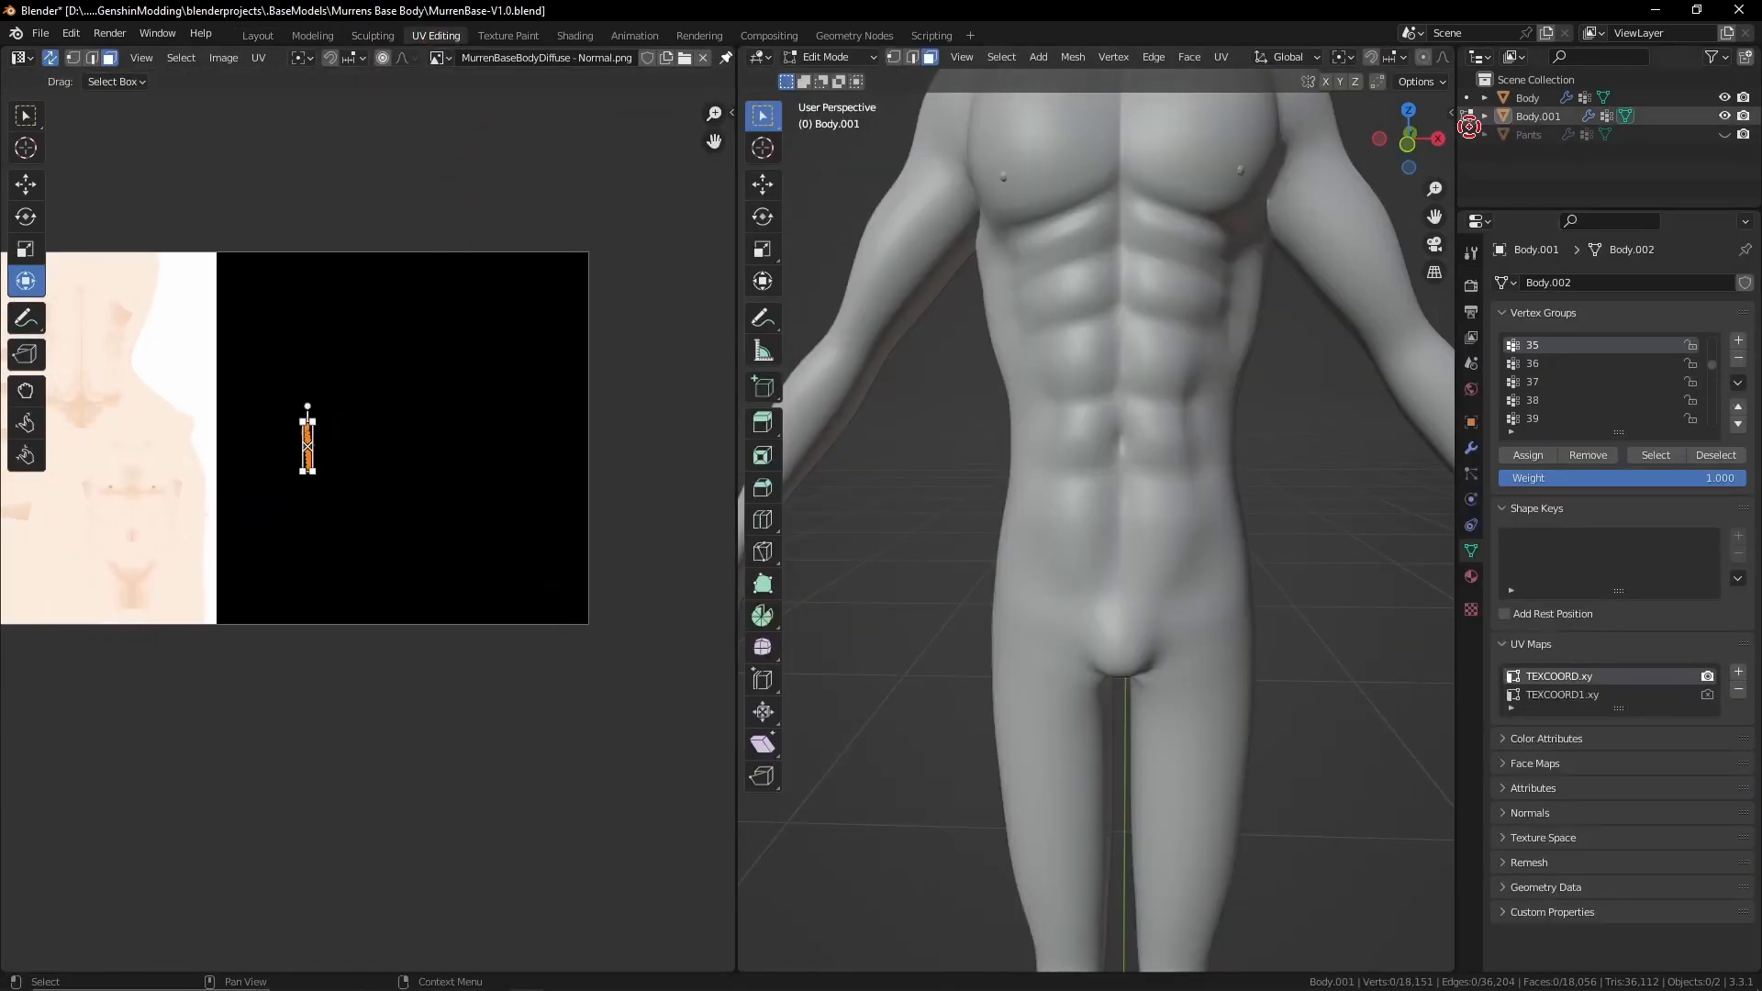
left_click(1477, 137)
left_click(1476, 136, "ctrl")
left_click(1469, 99, "ctrl")
middle_click_drag(216, 338, 394, 380)
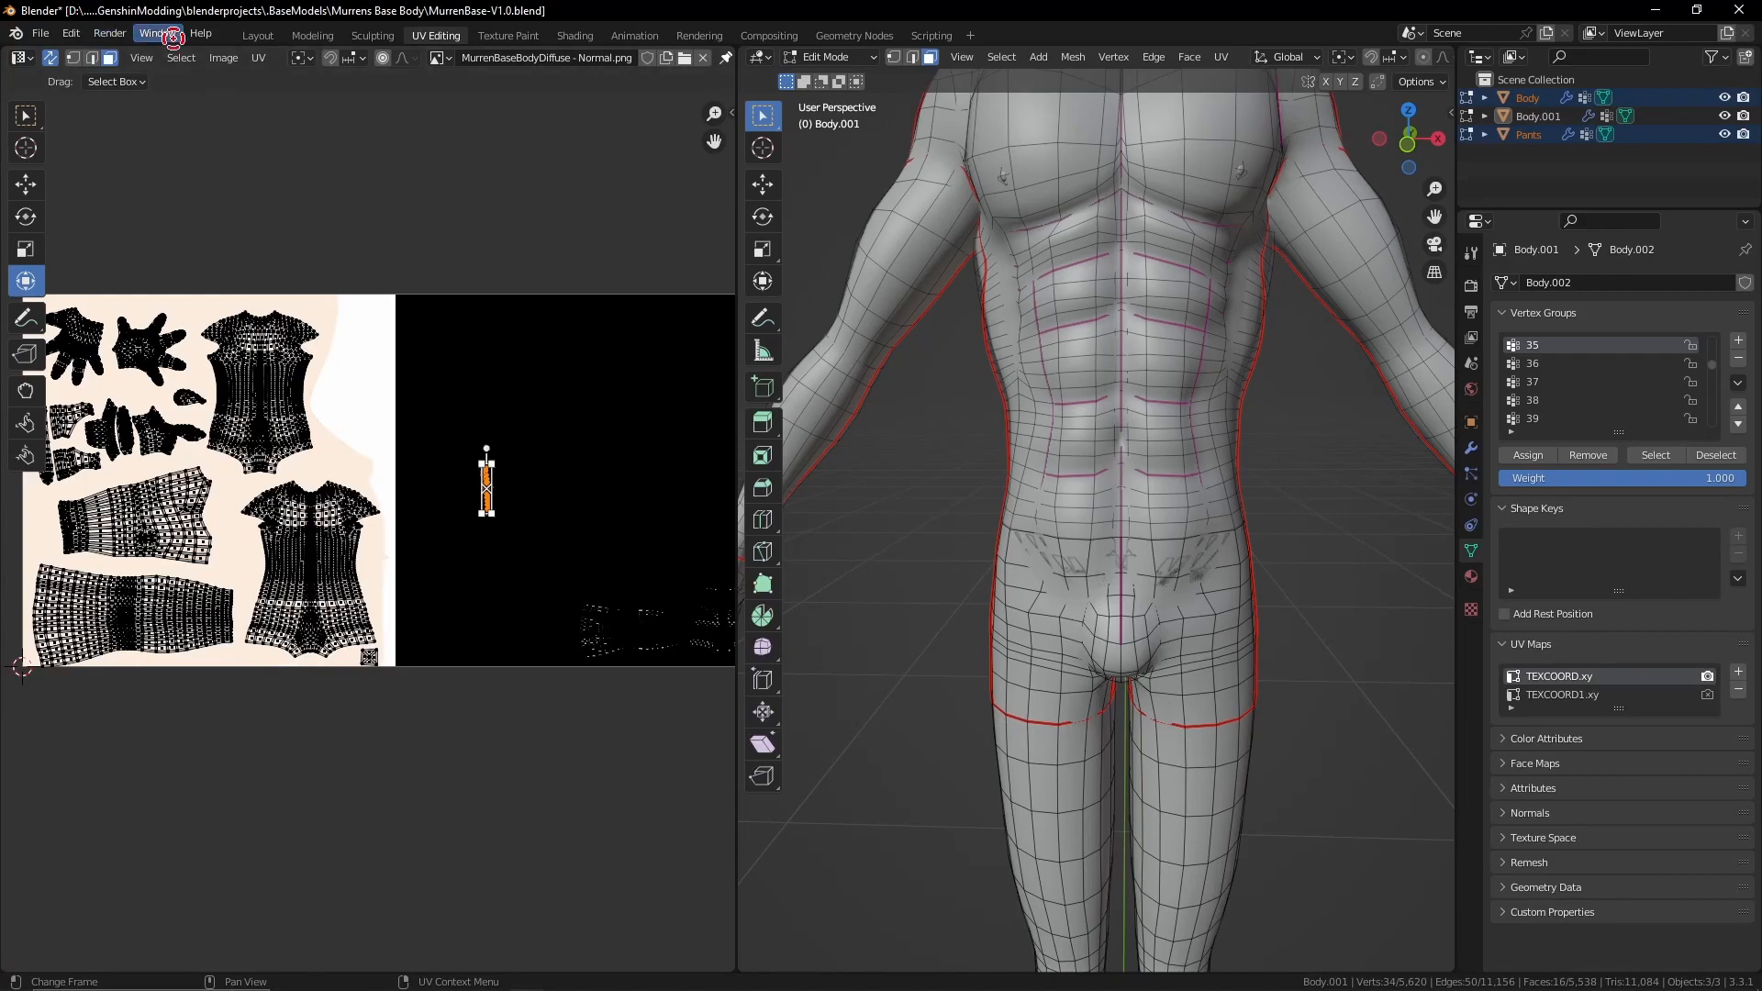
left_click(258, 35)
scroll(725, 459, "up", 4)
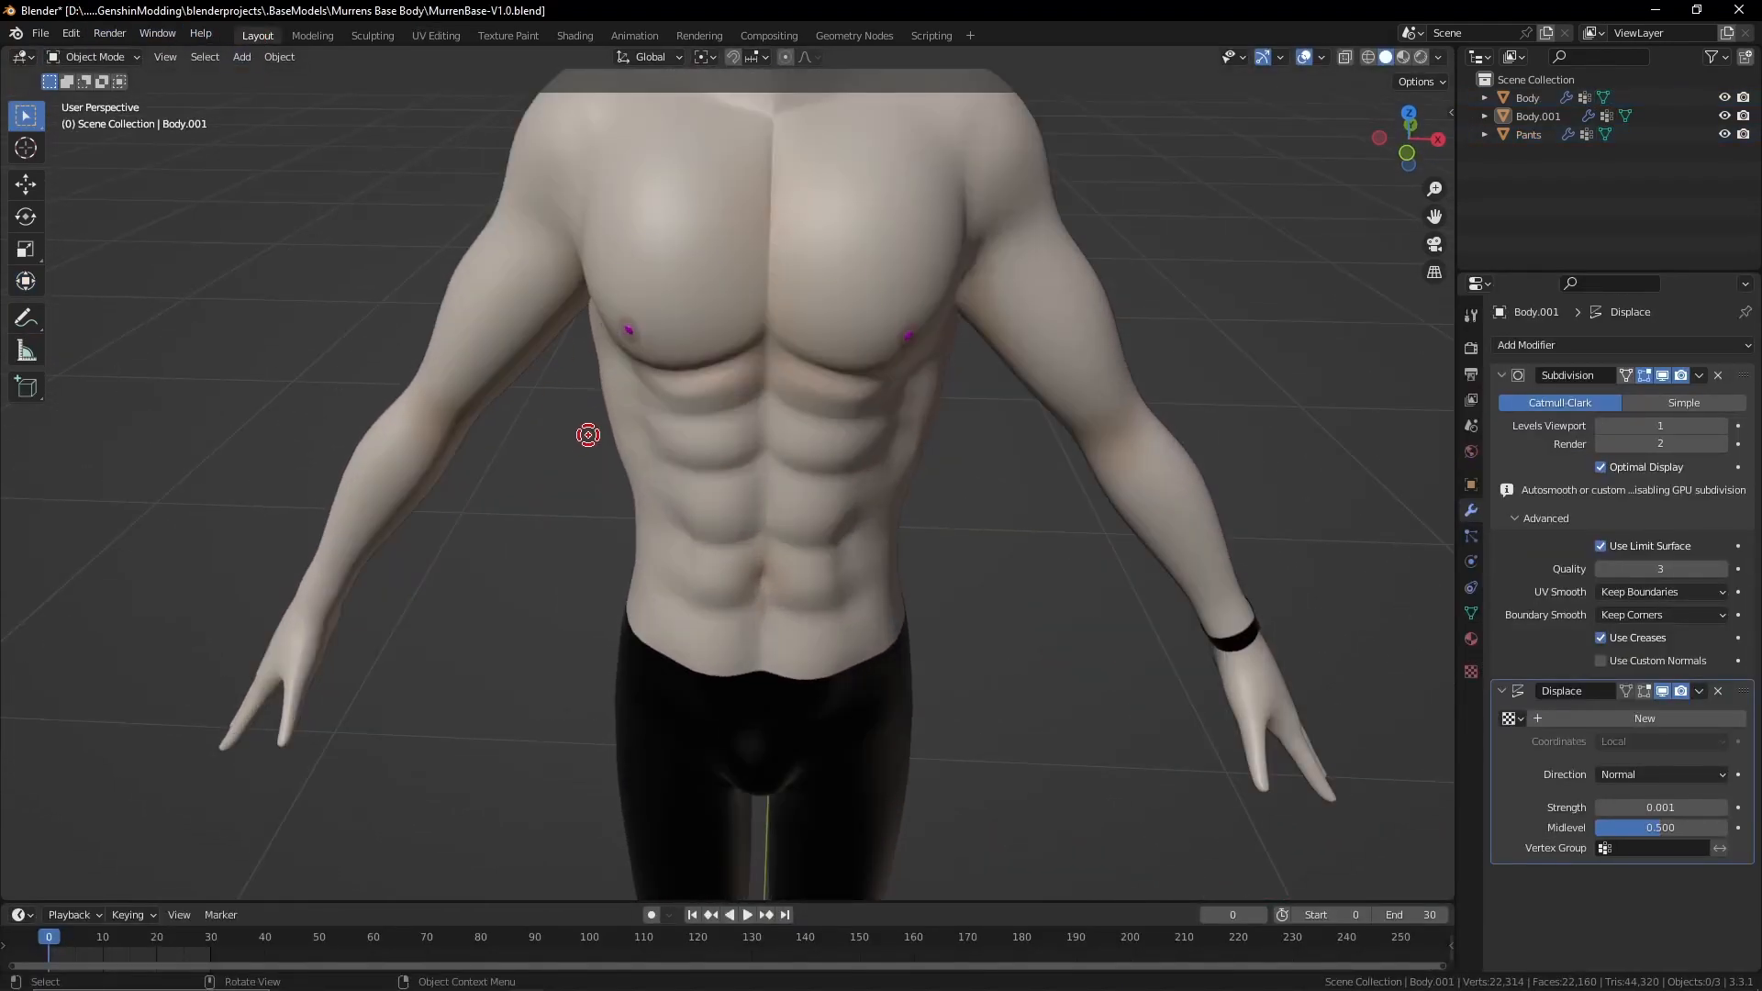
scroll(587, 435, "down", 5)
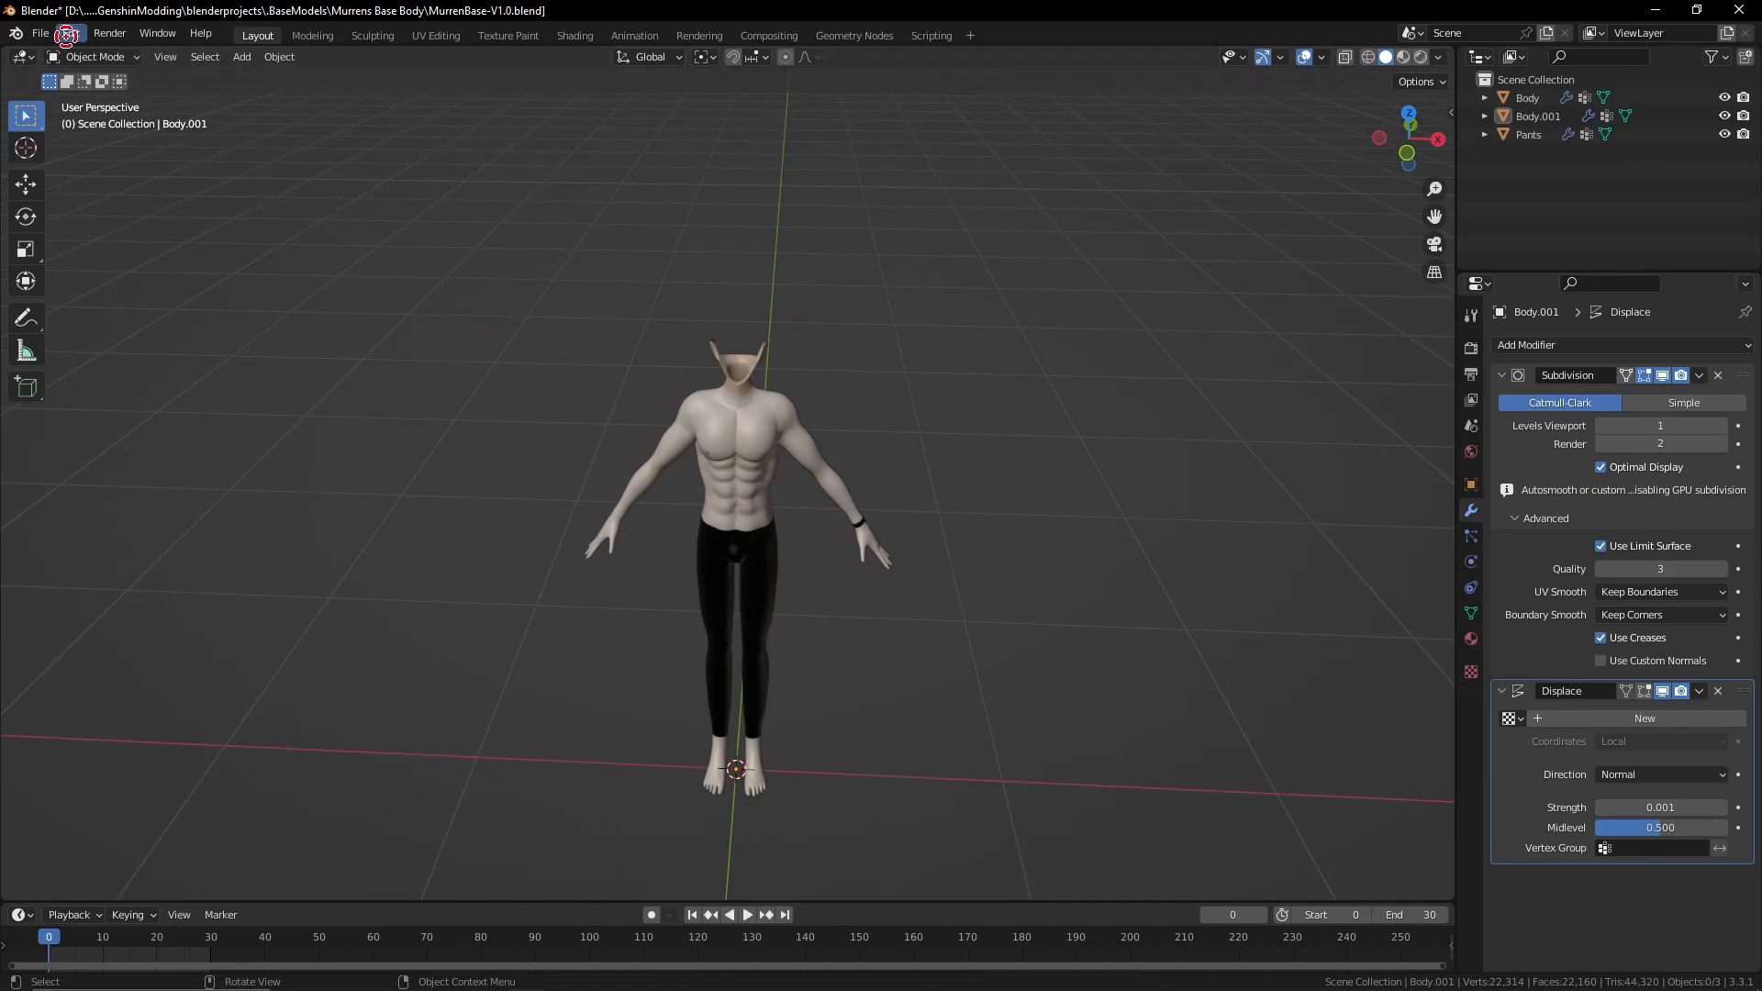
left_click(42, 33)
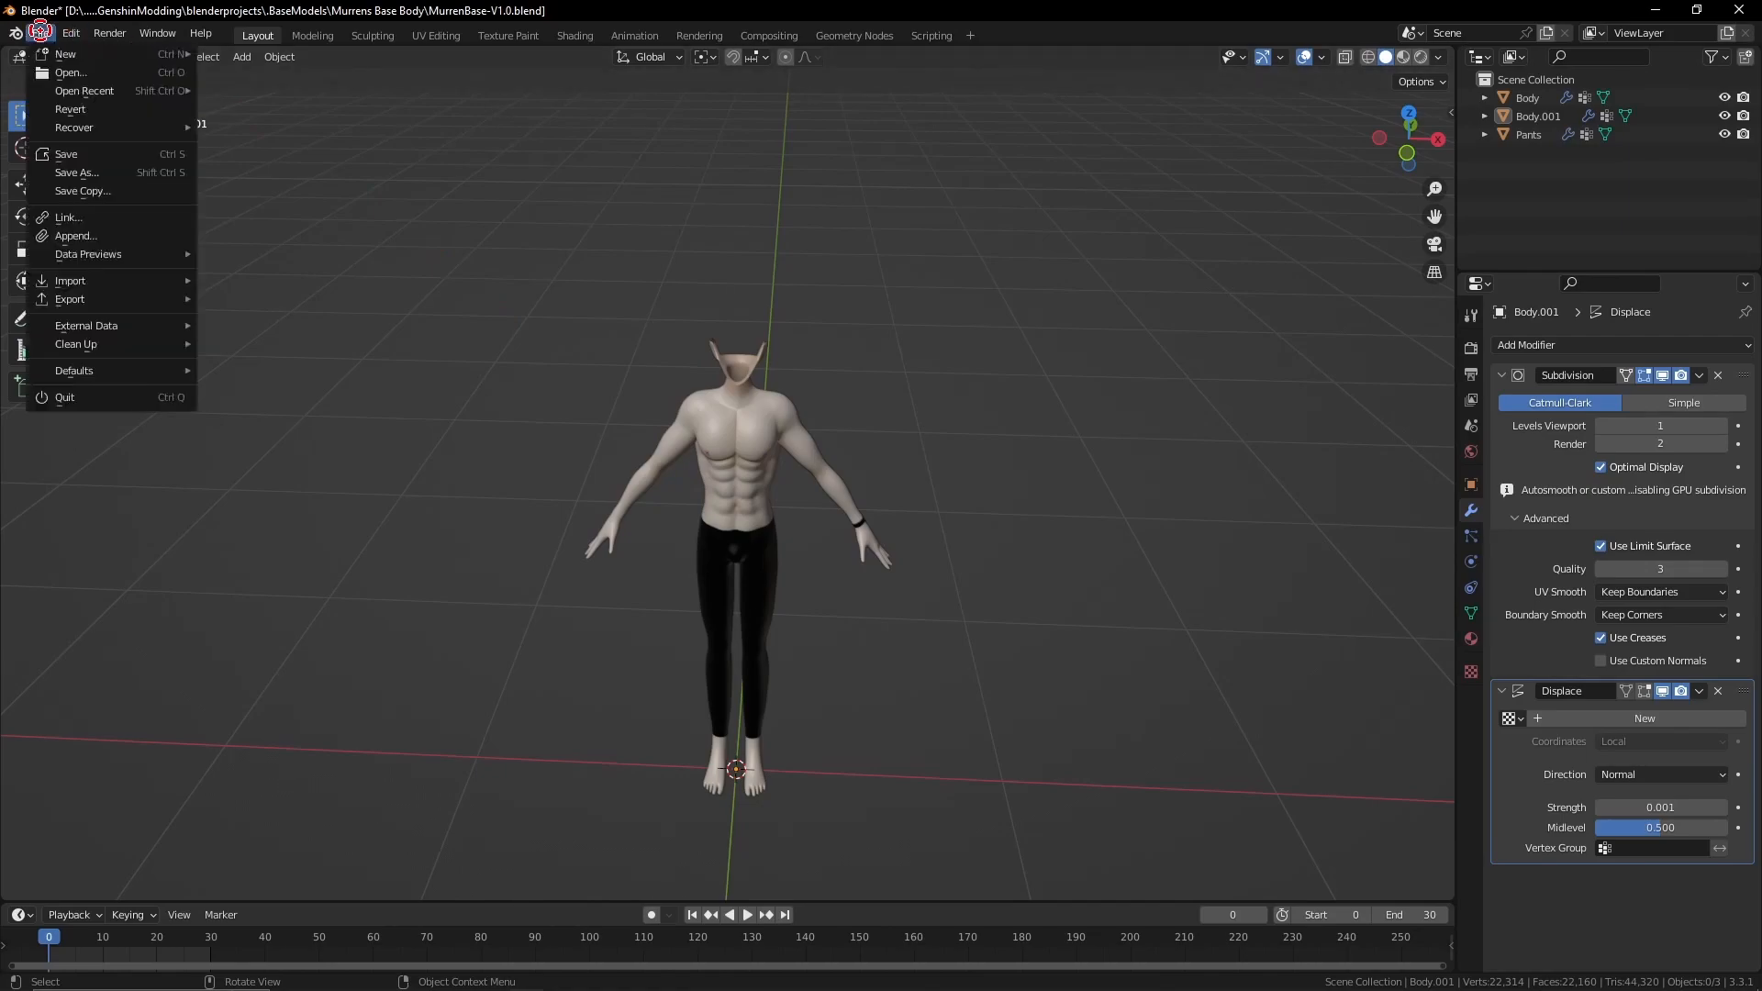
left_click(75, 72)
left_click(916, 537)
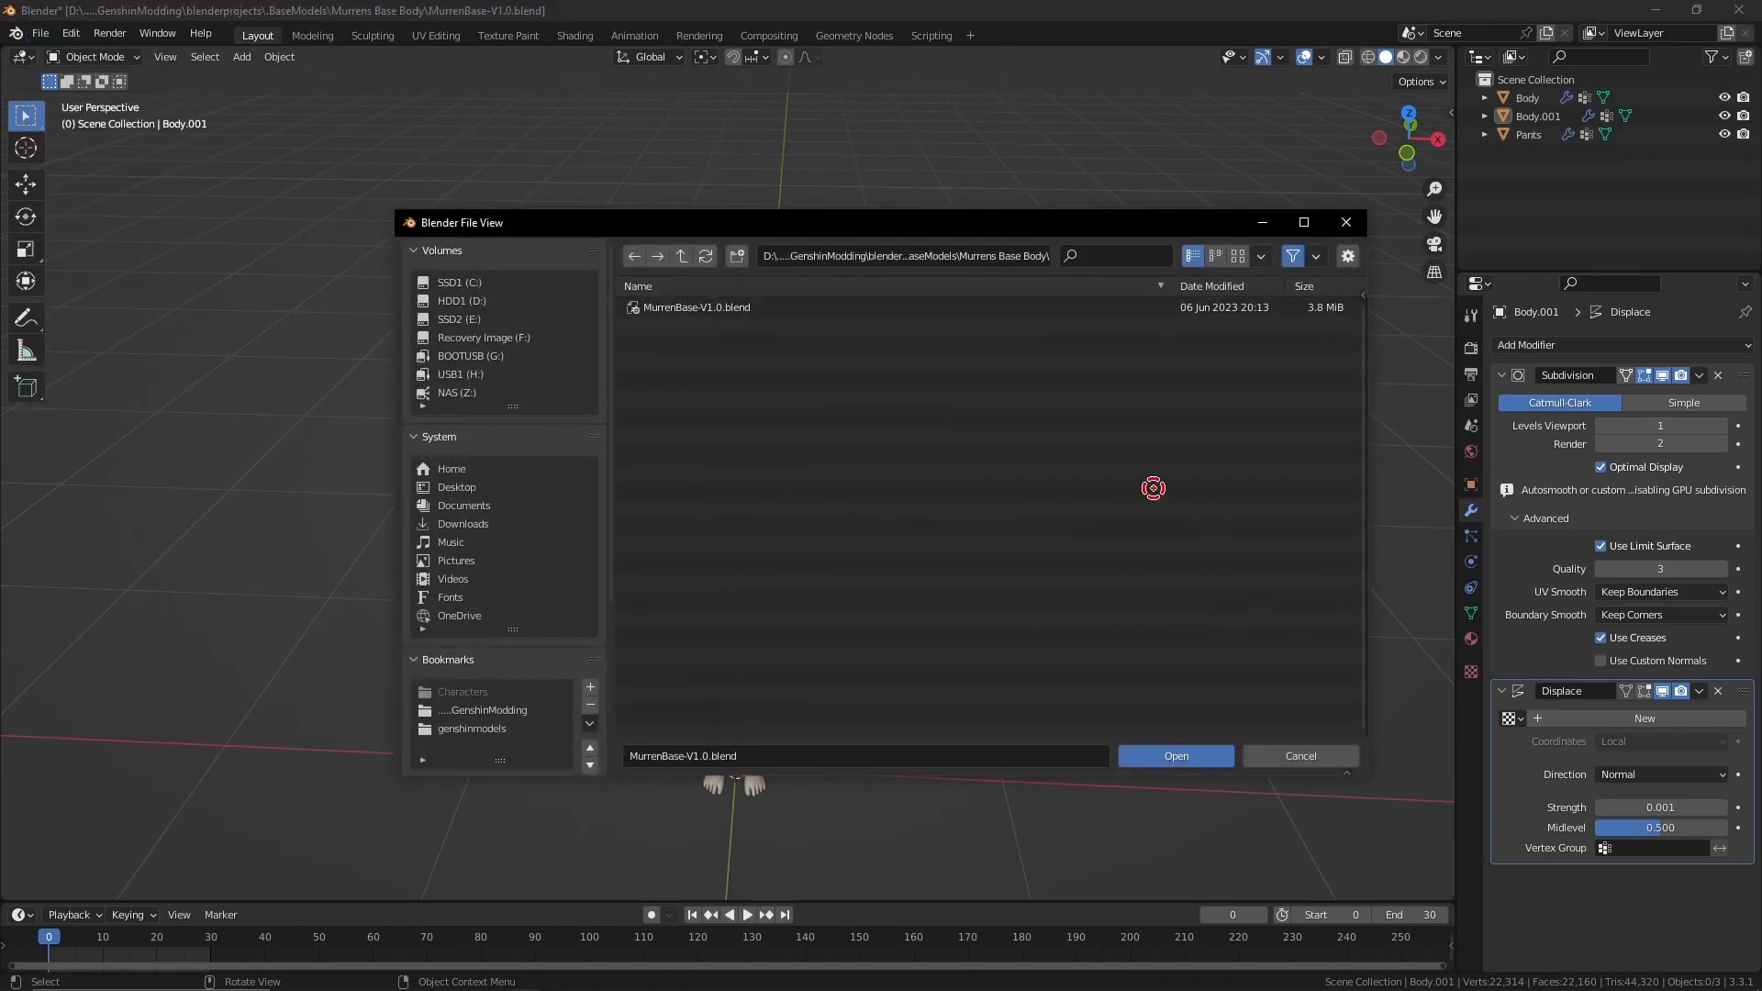
left_click(1303, 757)
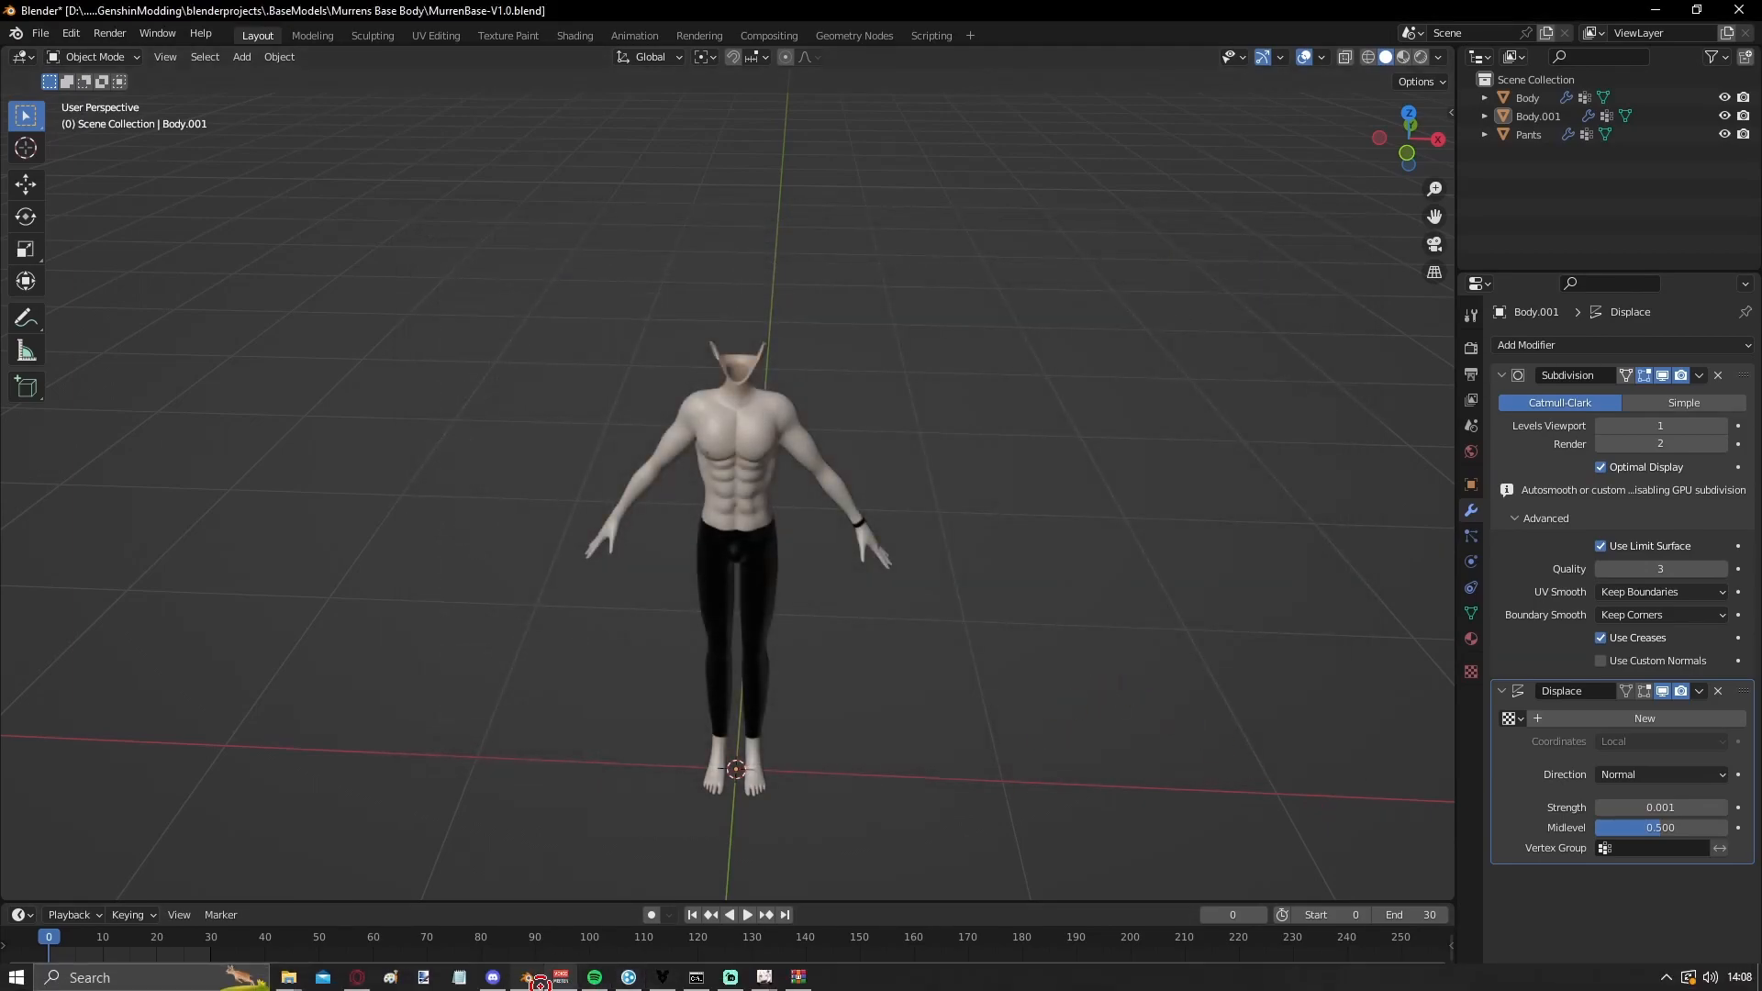
Switch to File Explorer, go to the blenderprojects folder and open EulaReqWeighted.blend in Blender
left_click(288, 977)
left_click(476, 909)
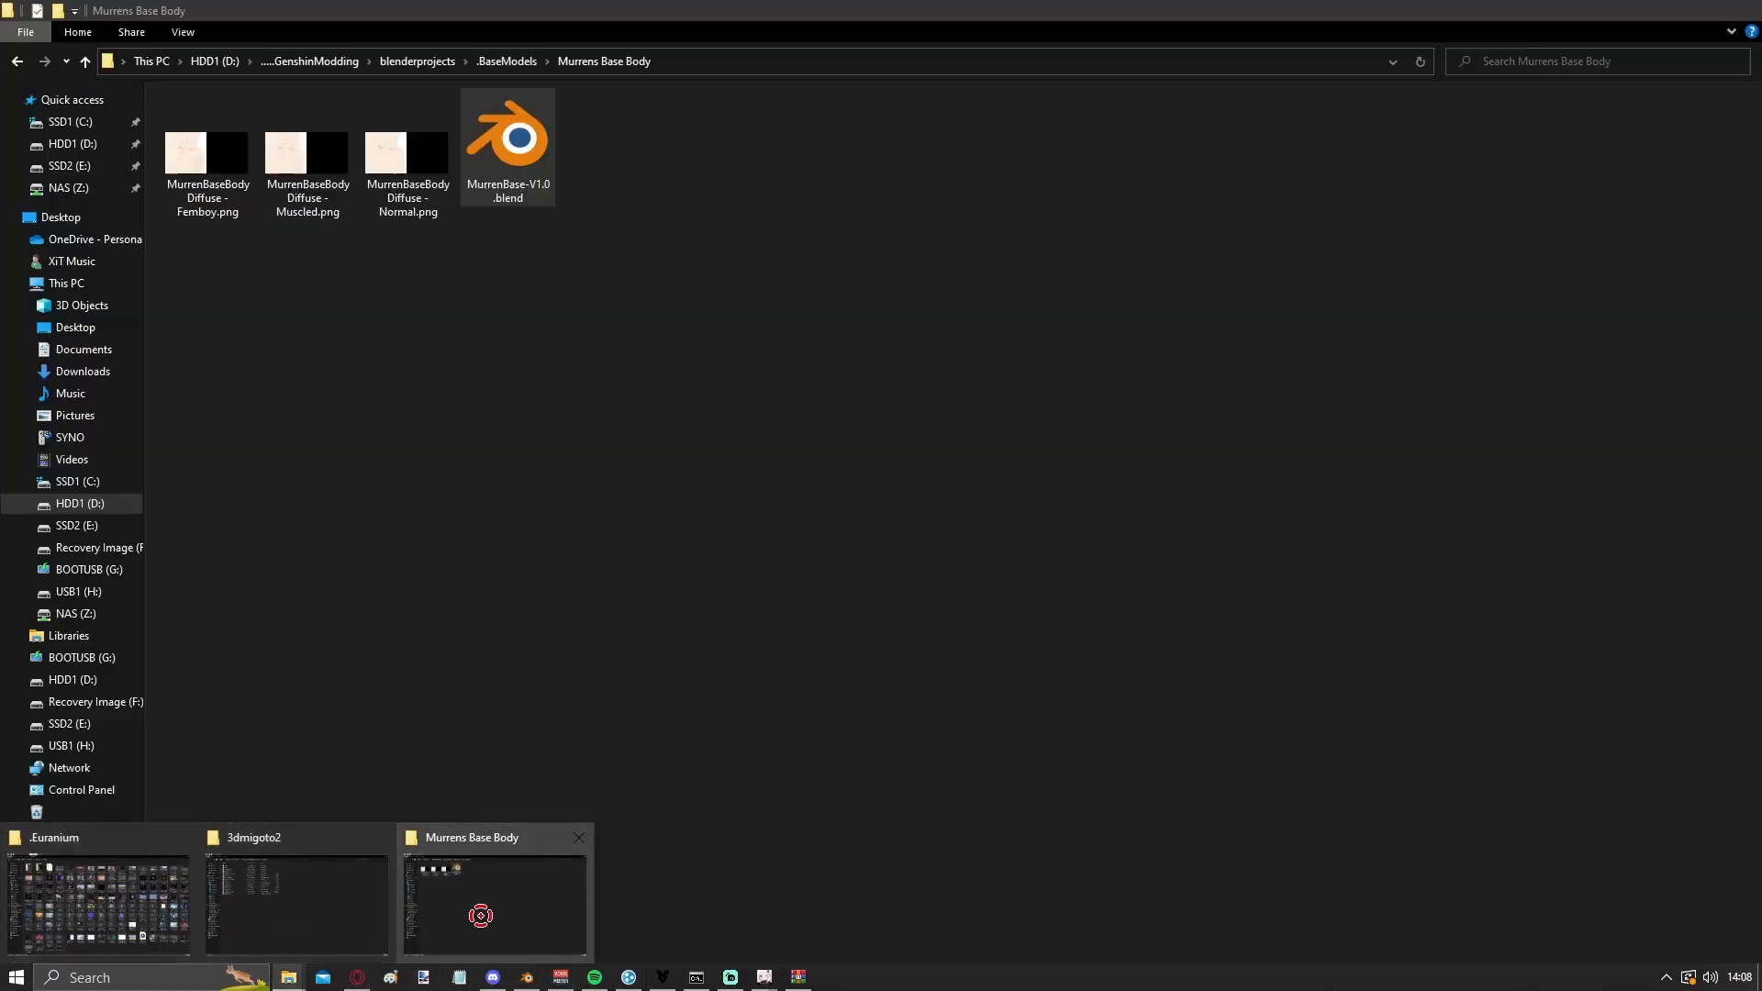
left_click(415, 59)
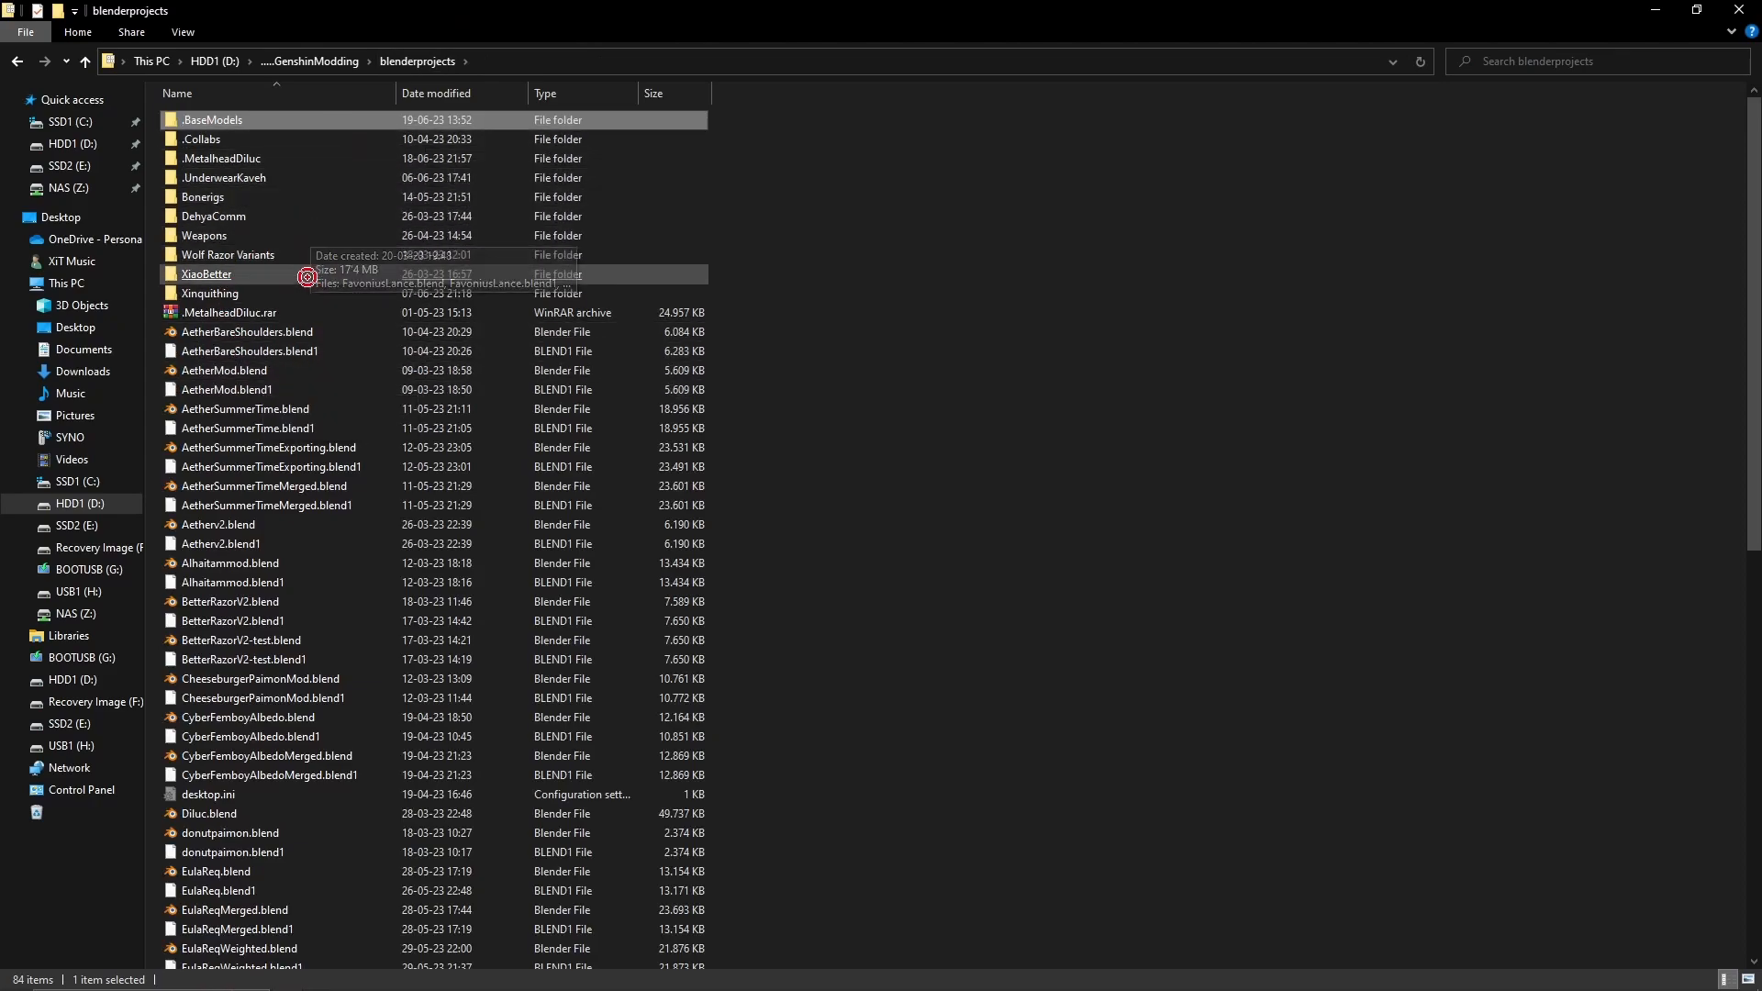
scroll(359, 754, "down", 10)
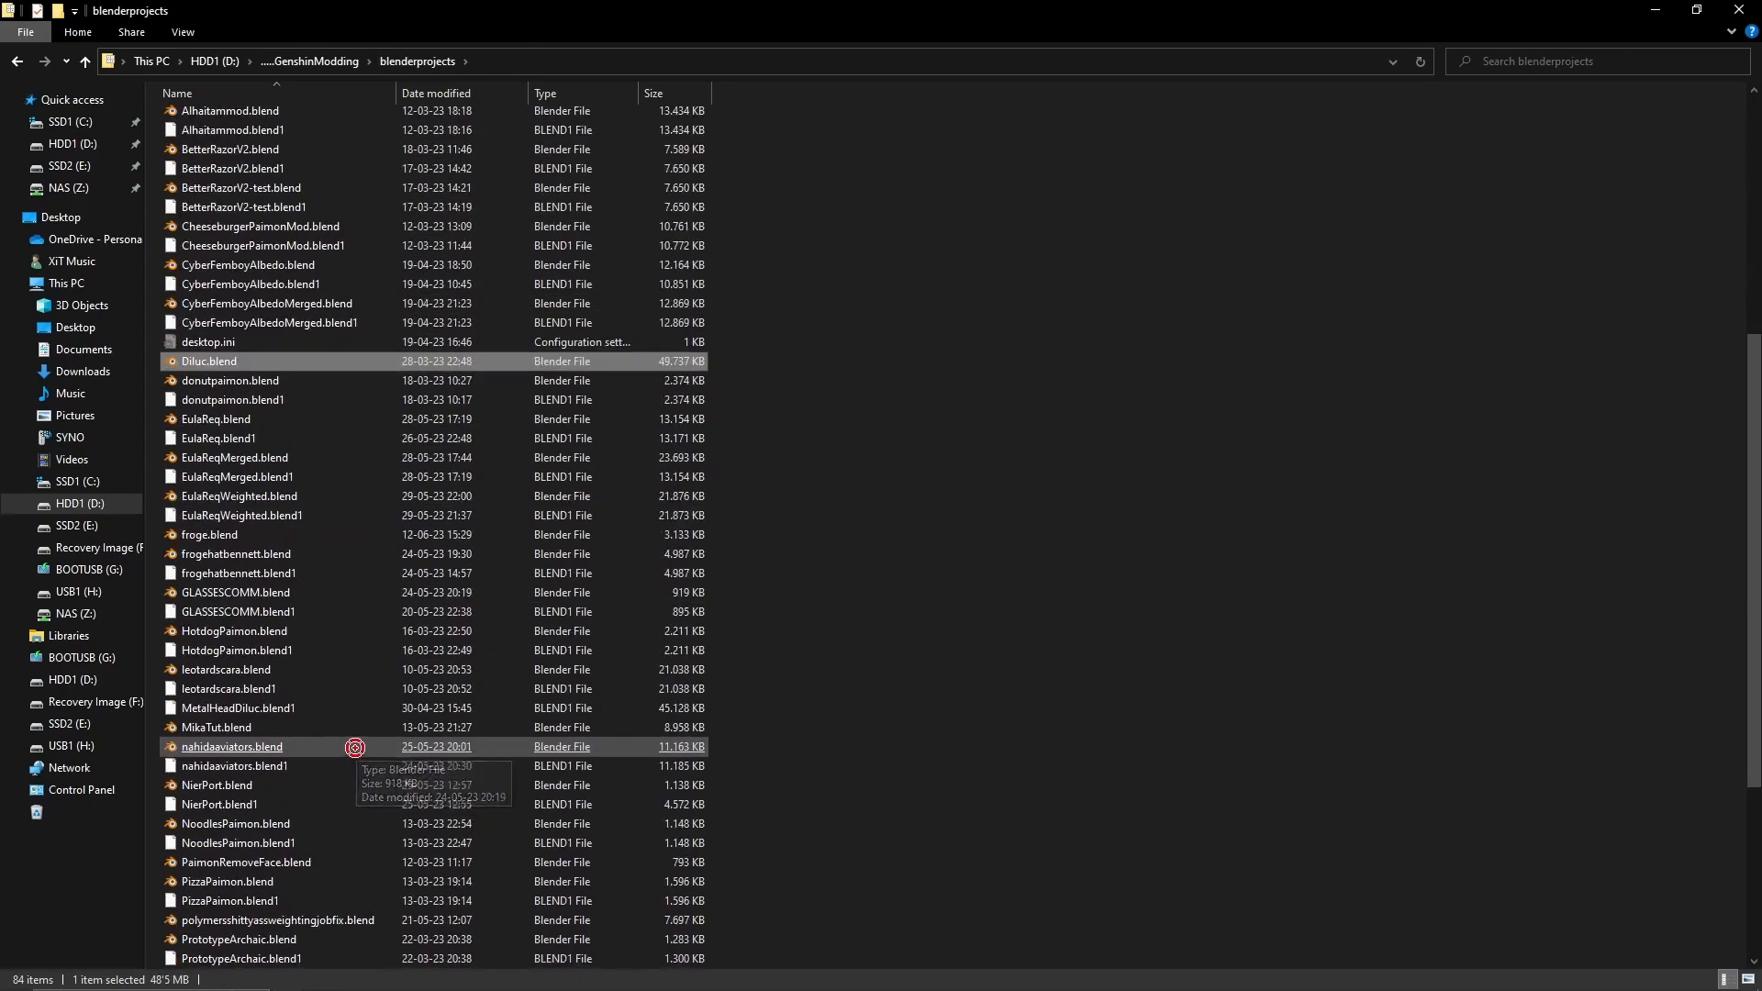
left_click(356, 746)
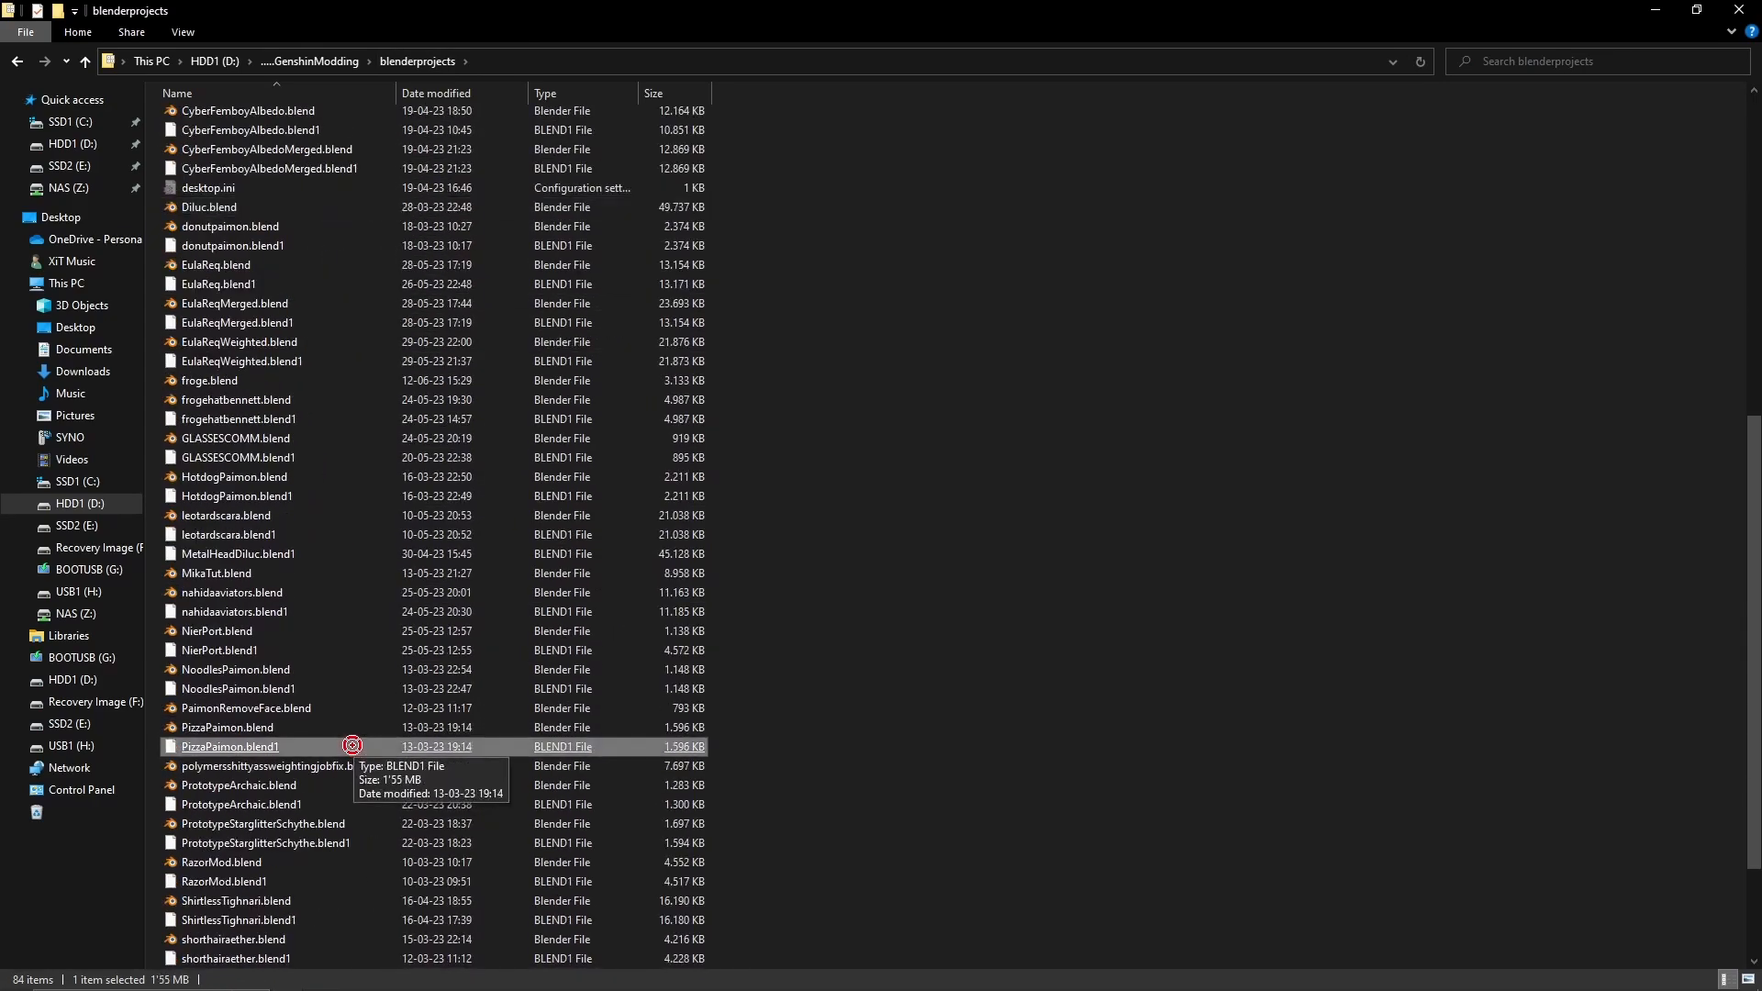
left_click(275, 323)
double_click(277, 344)
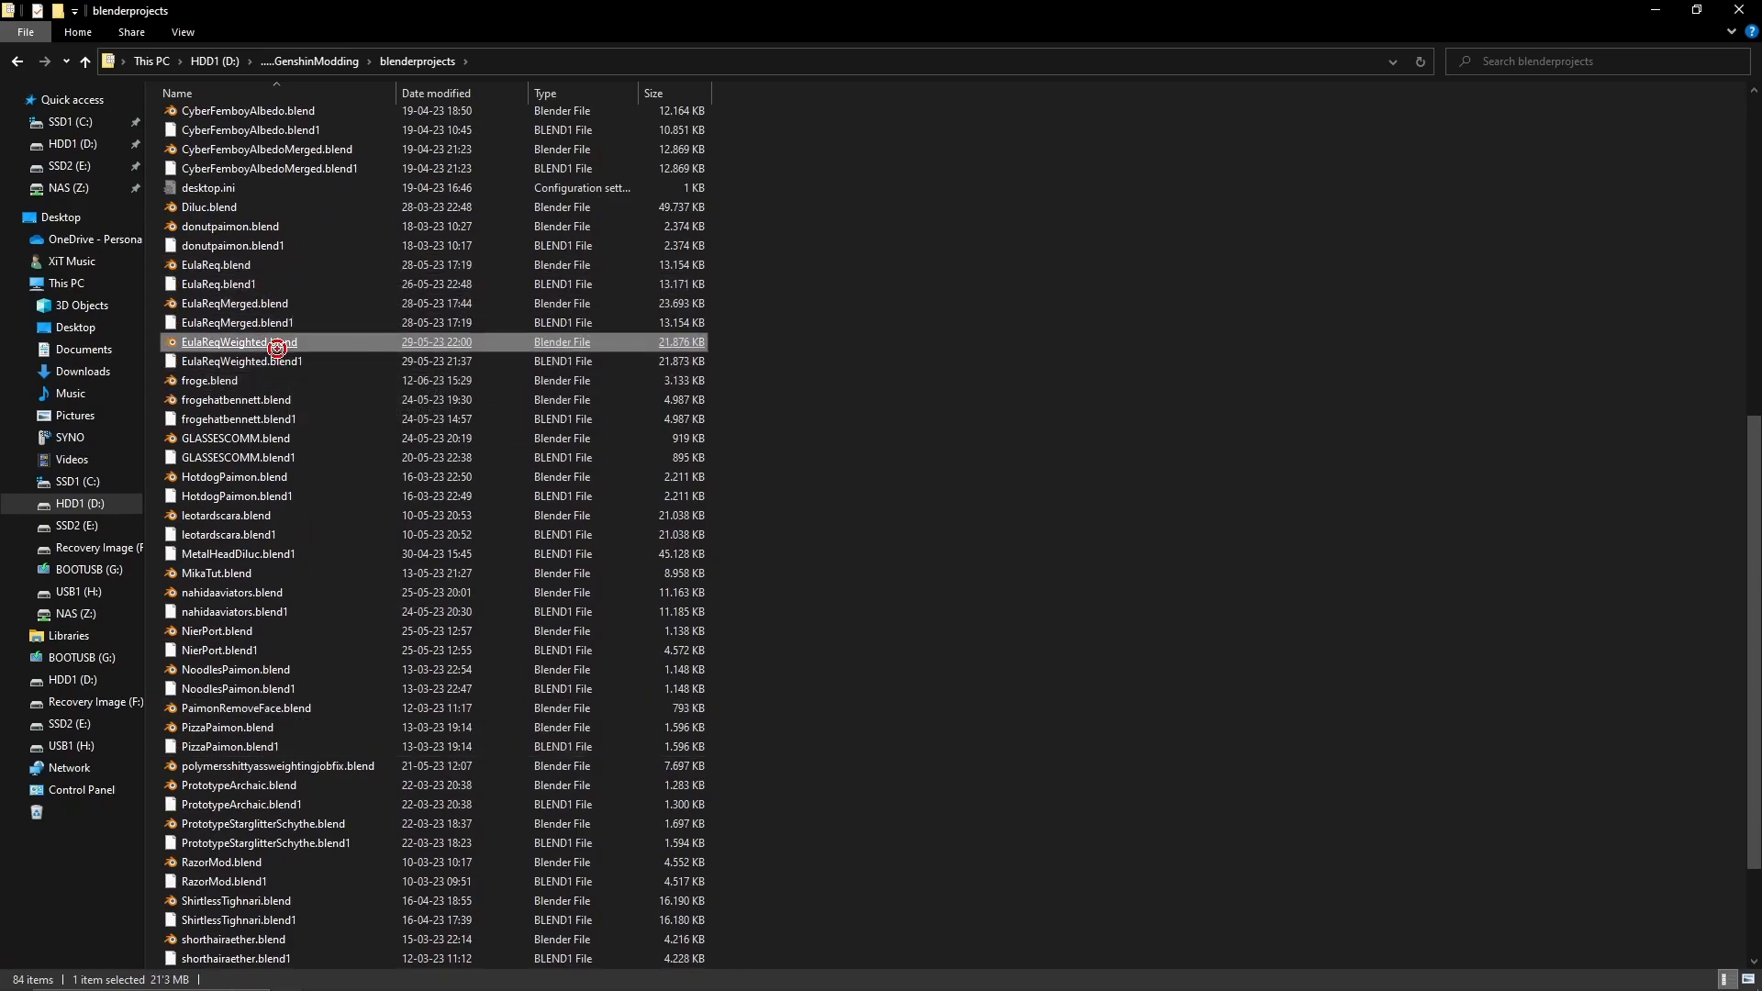
Examine the Eula model's dress and waist ruffles from the front, above and the side, and select the EulaDress mesh
scroll(452, 581, "up", 5)
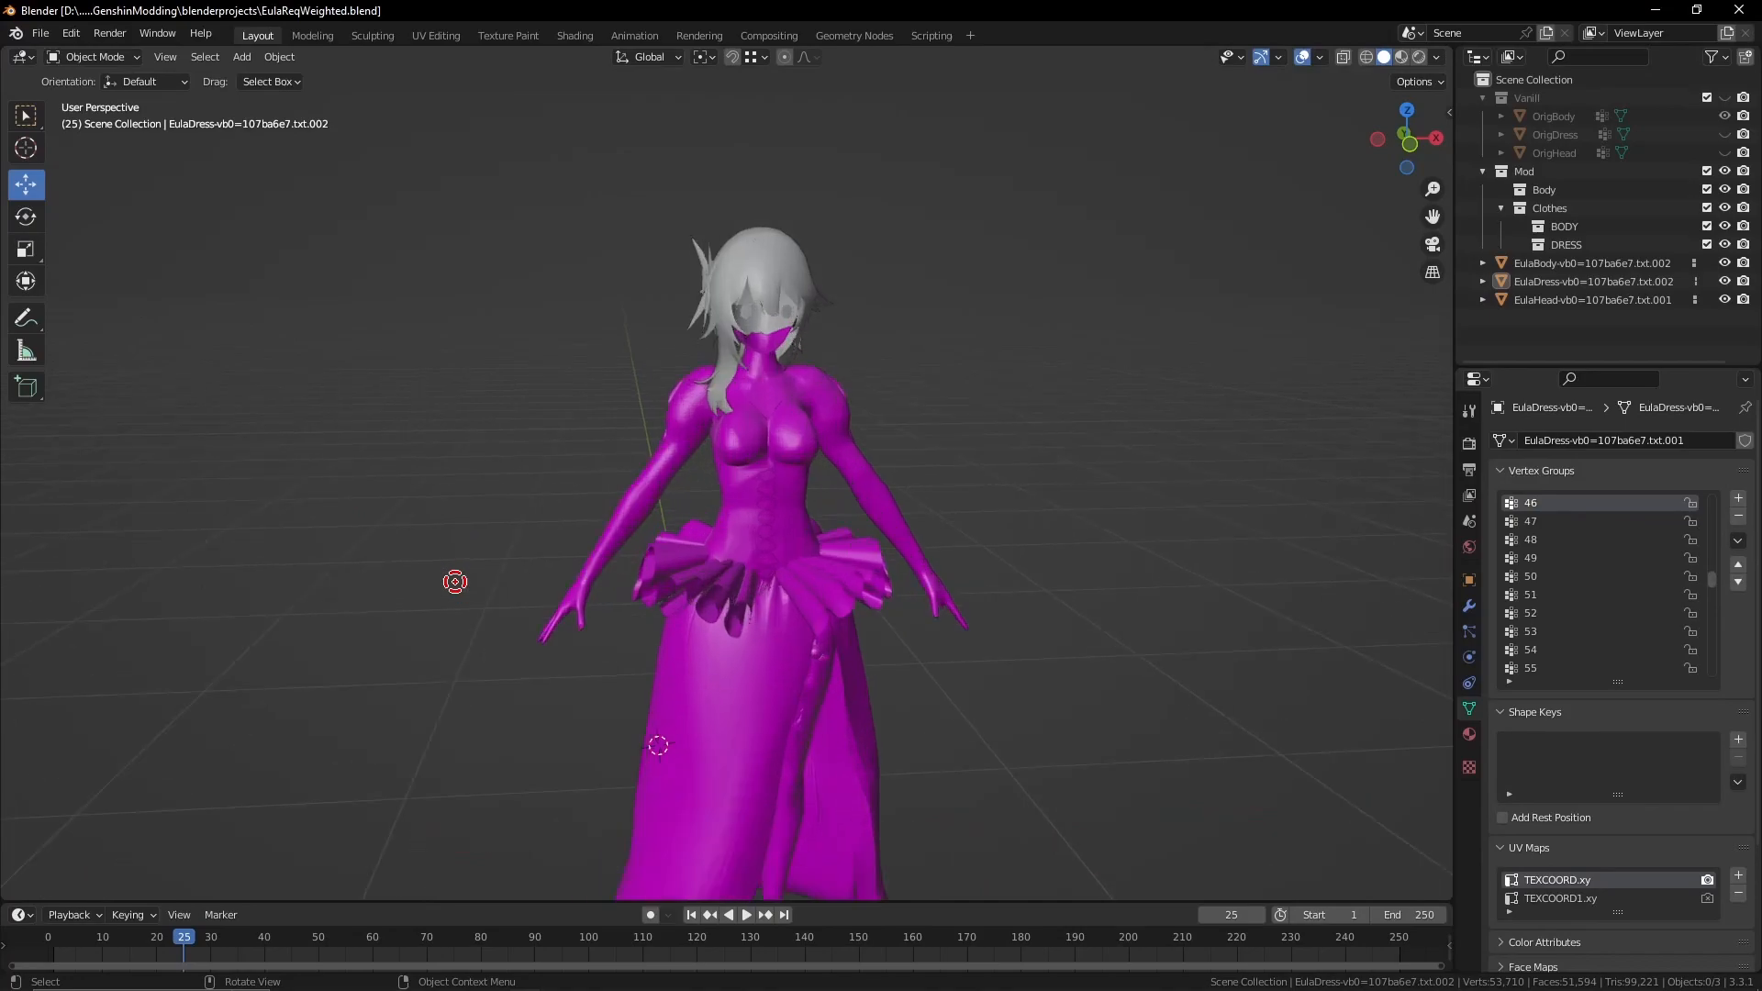
middle_click_drag(428, 585, 459, 357)
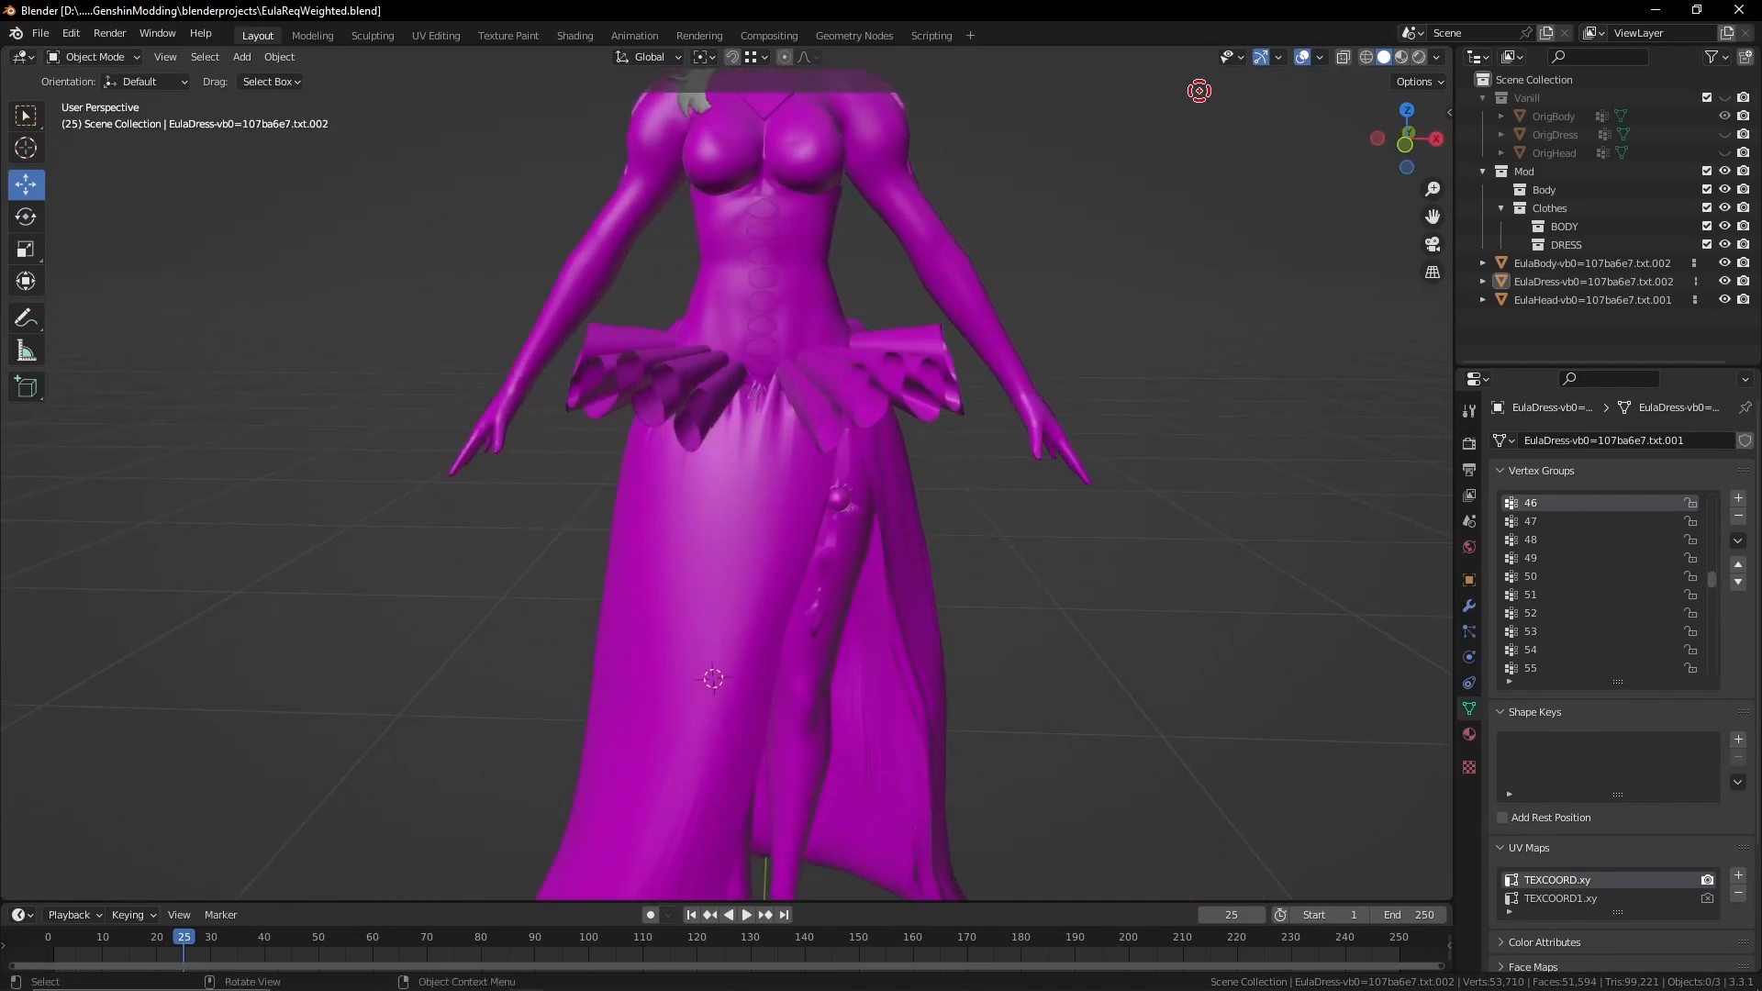
scroll(988, 158, "down", 2)
middle_click_drag(988, 159, 892, 500)
scroll(890, 514, "up", 4)
scroll(909, 578, "down", 1)
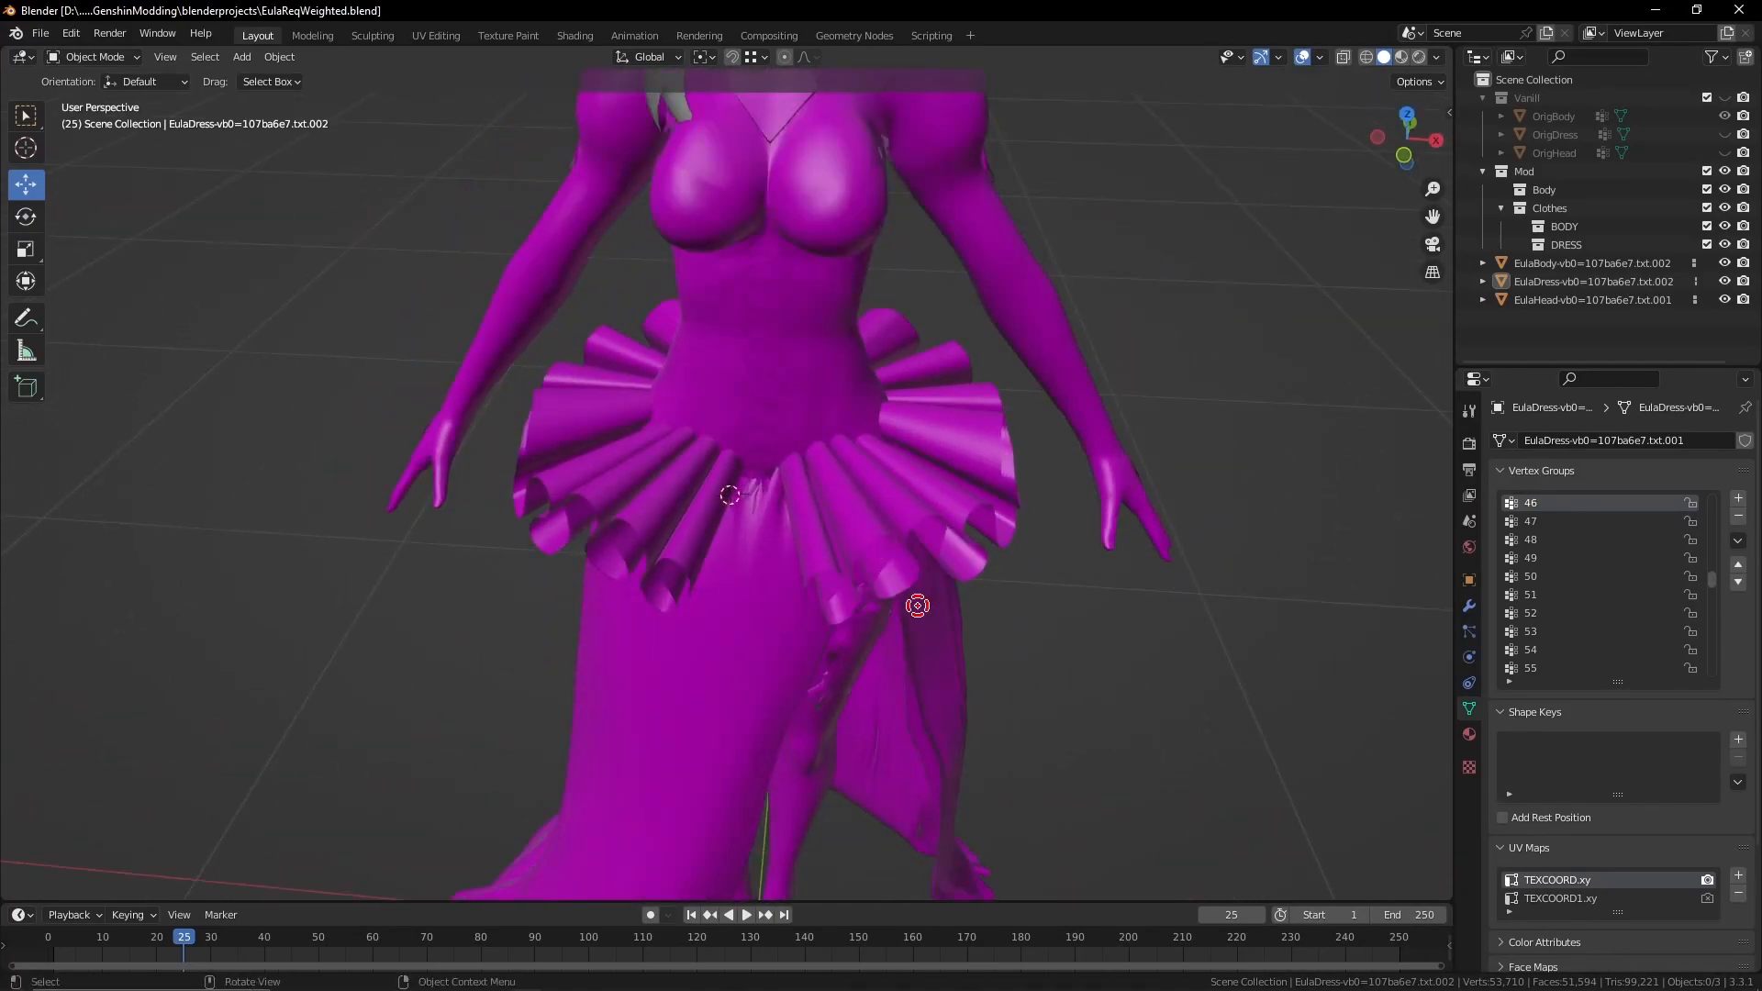
middle_click_drag(907, 600, 532, 499)
left_click(531, 500)
Switch to Genshin Impact and view Eula's outfit in the game world
key("alt+Tab")
mouse_move(693, 985)
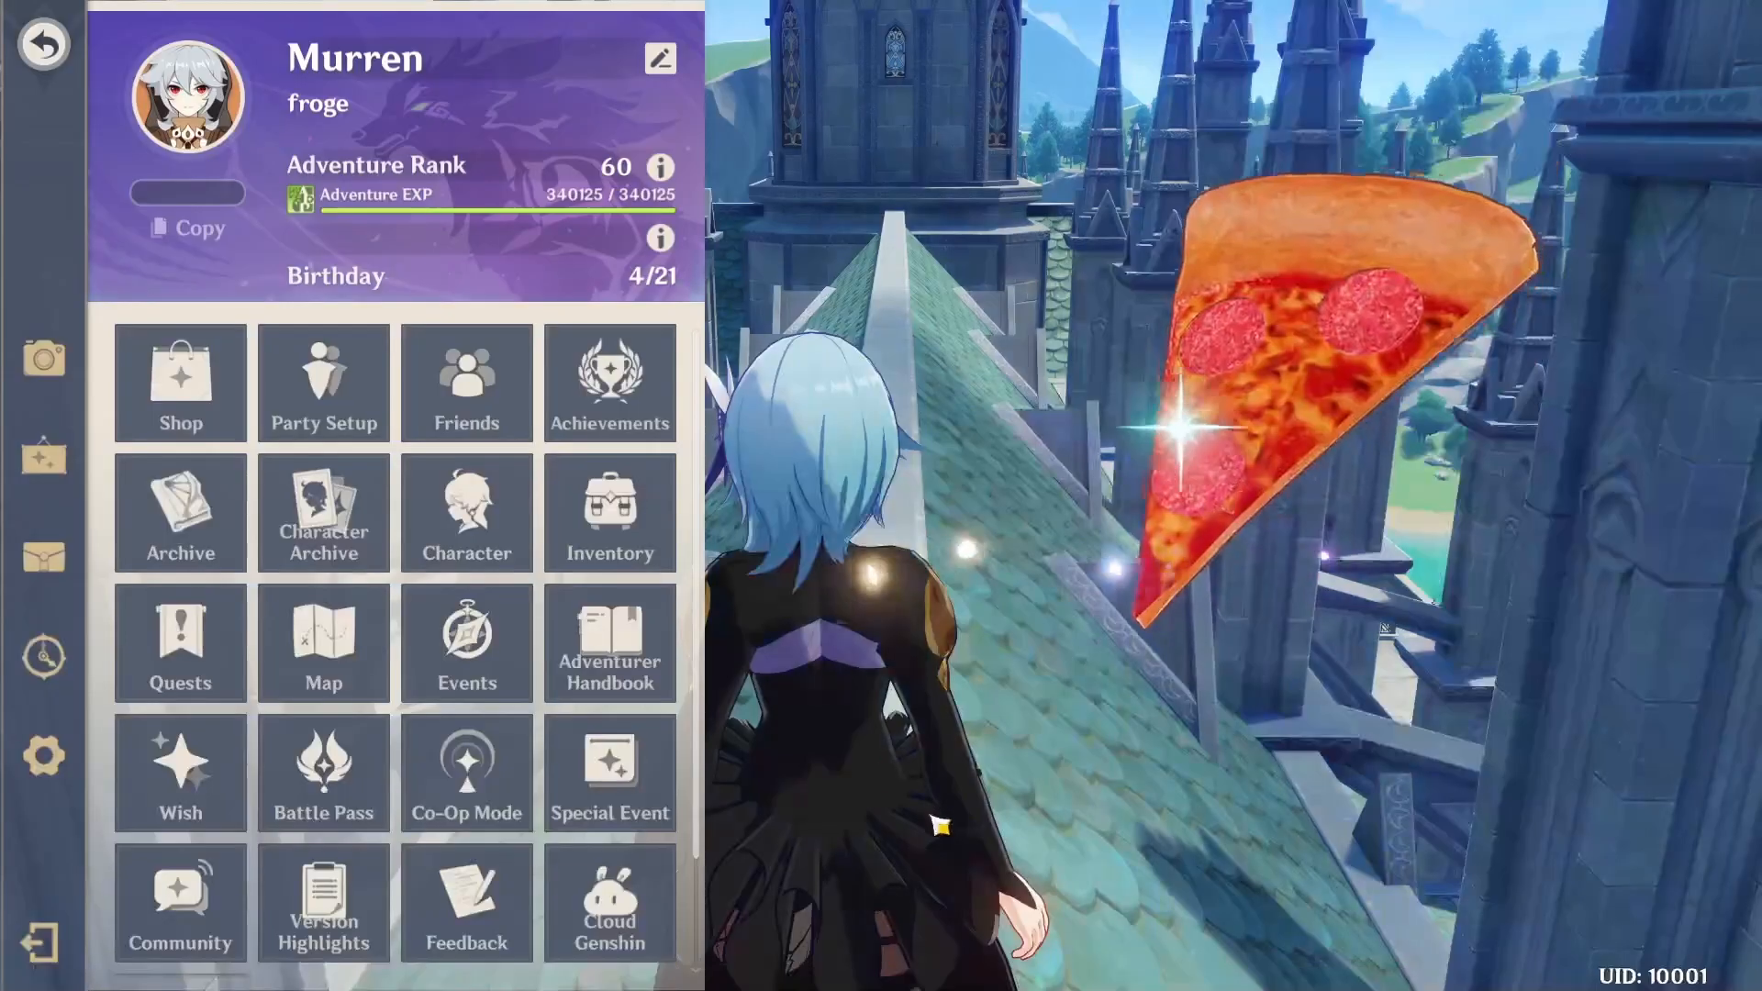
key("Escape")
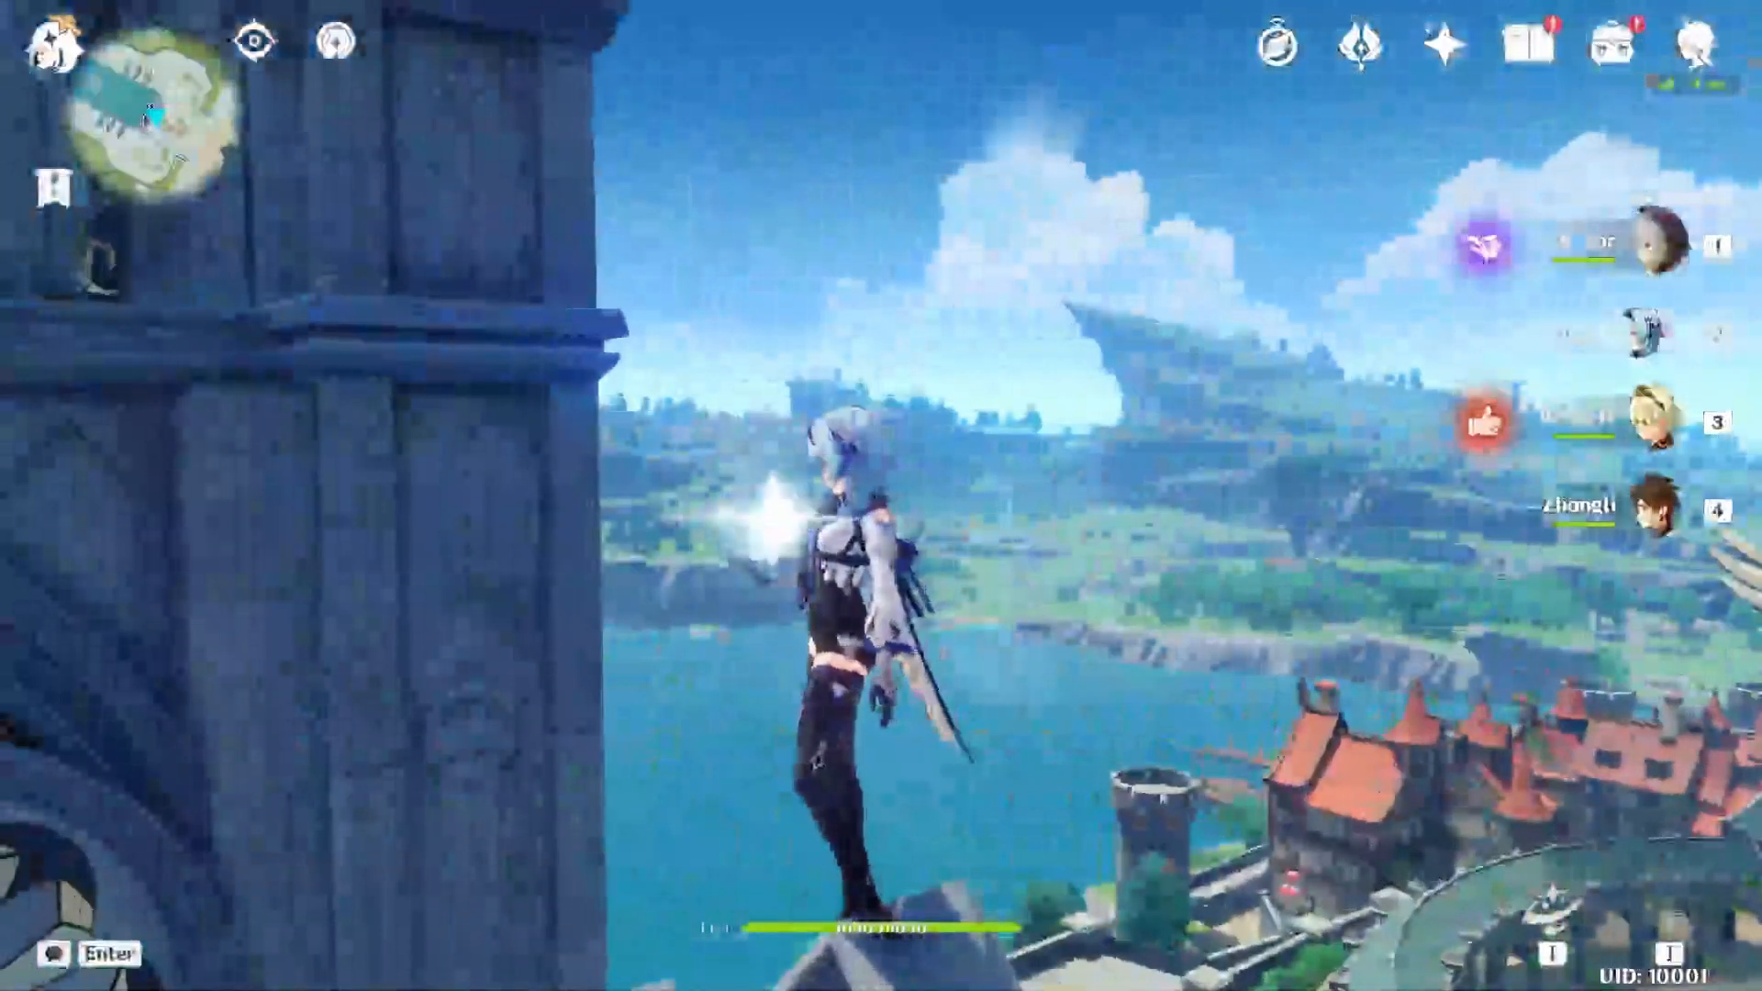
key("Escape")
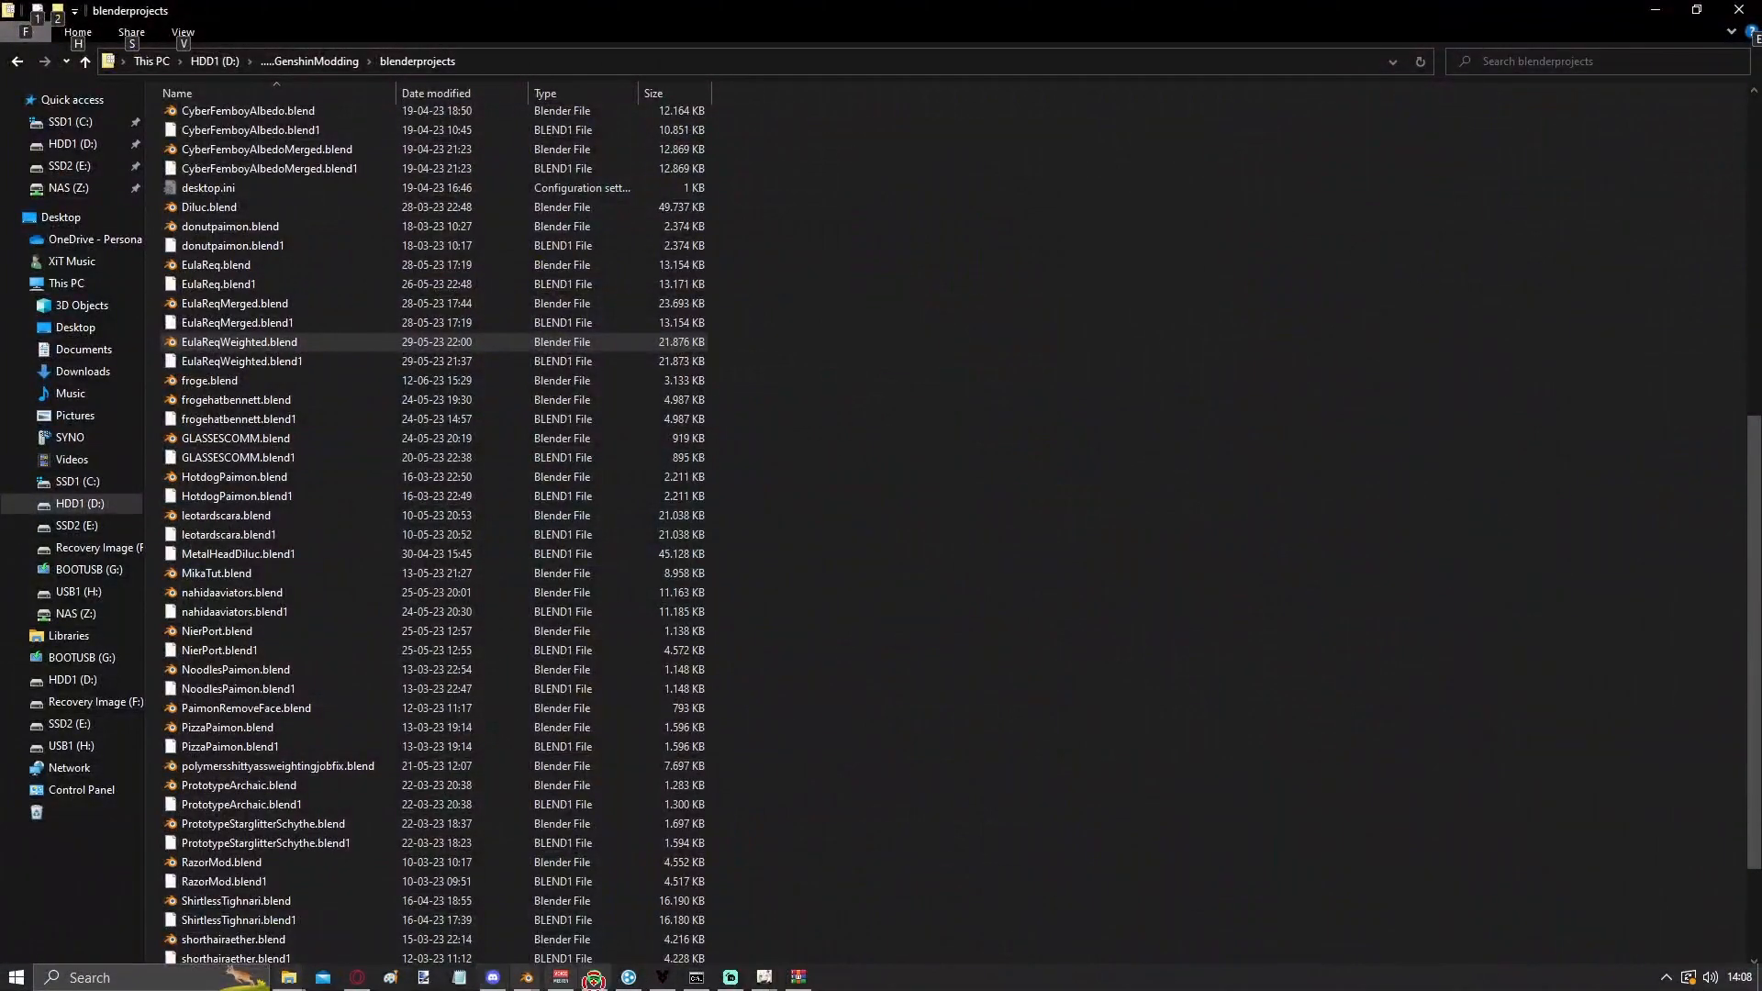
Return to the EulaReqWeighted.blend window and put the EulaDress mesh into Weight Paint mode
left_click(515, 987)
left_click(613, 916)
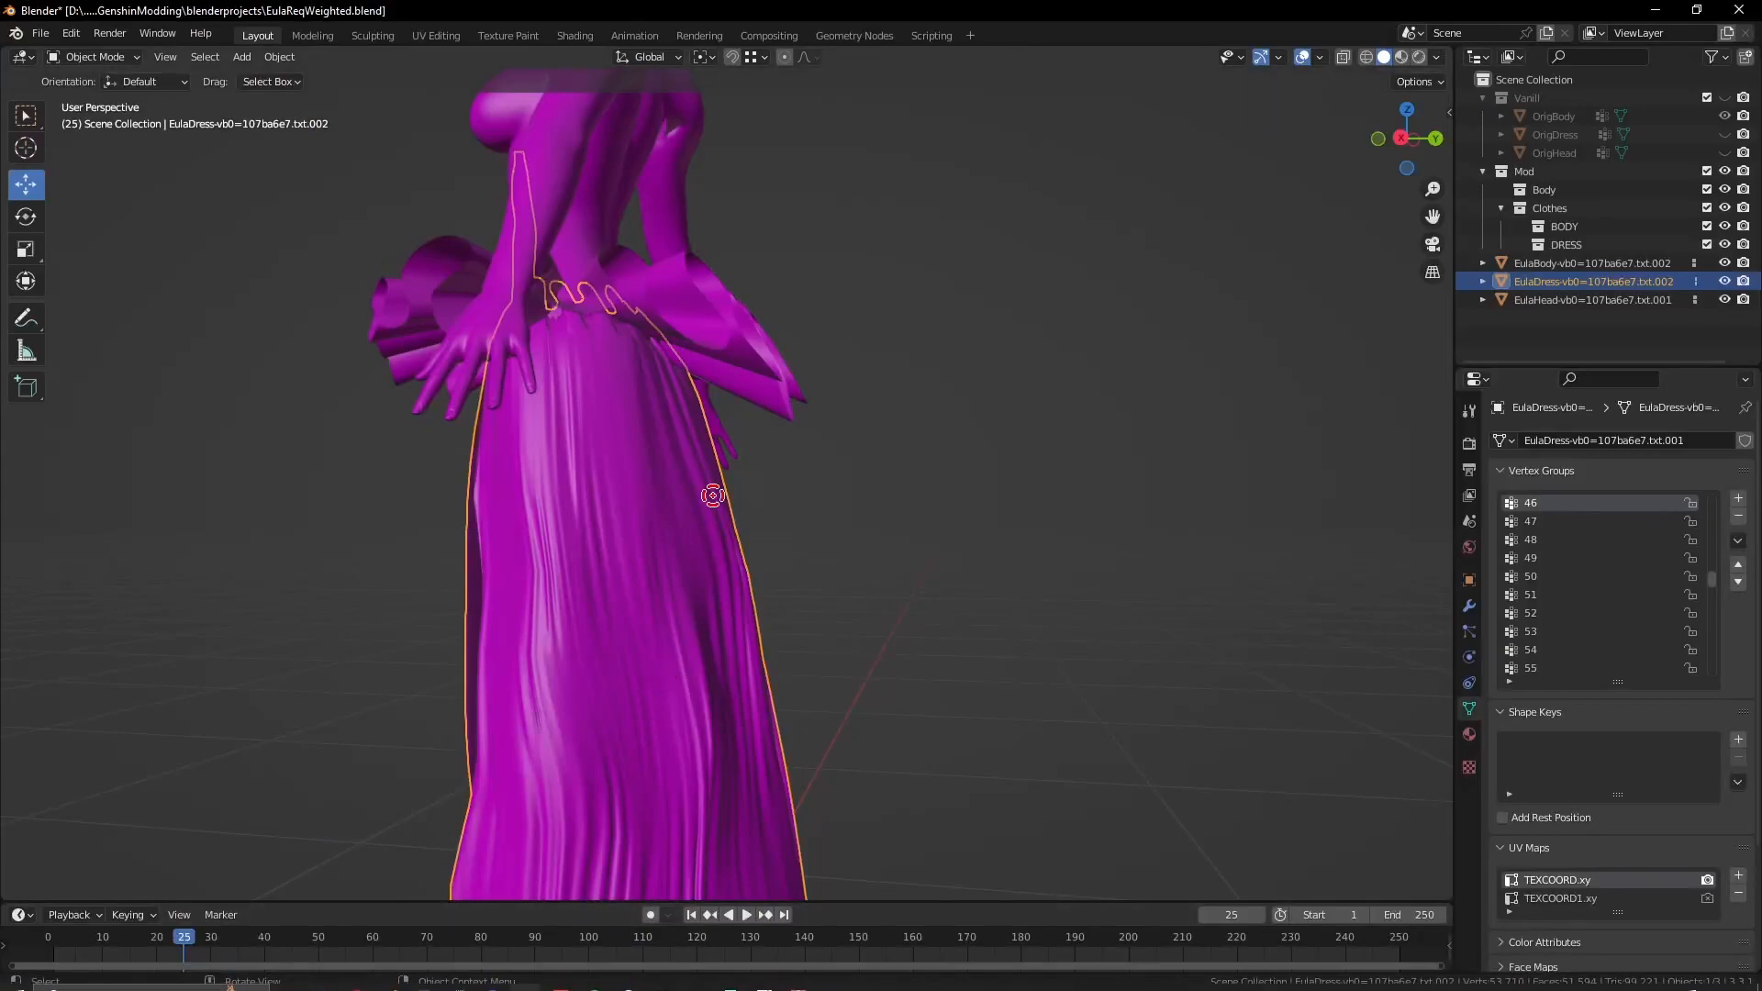
middle_click_drag(642, 716, 827, 716)
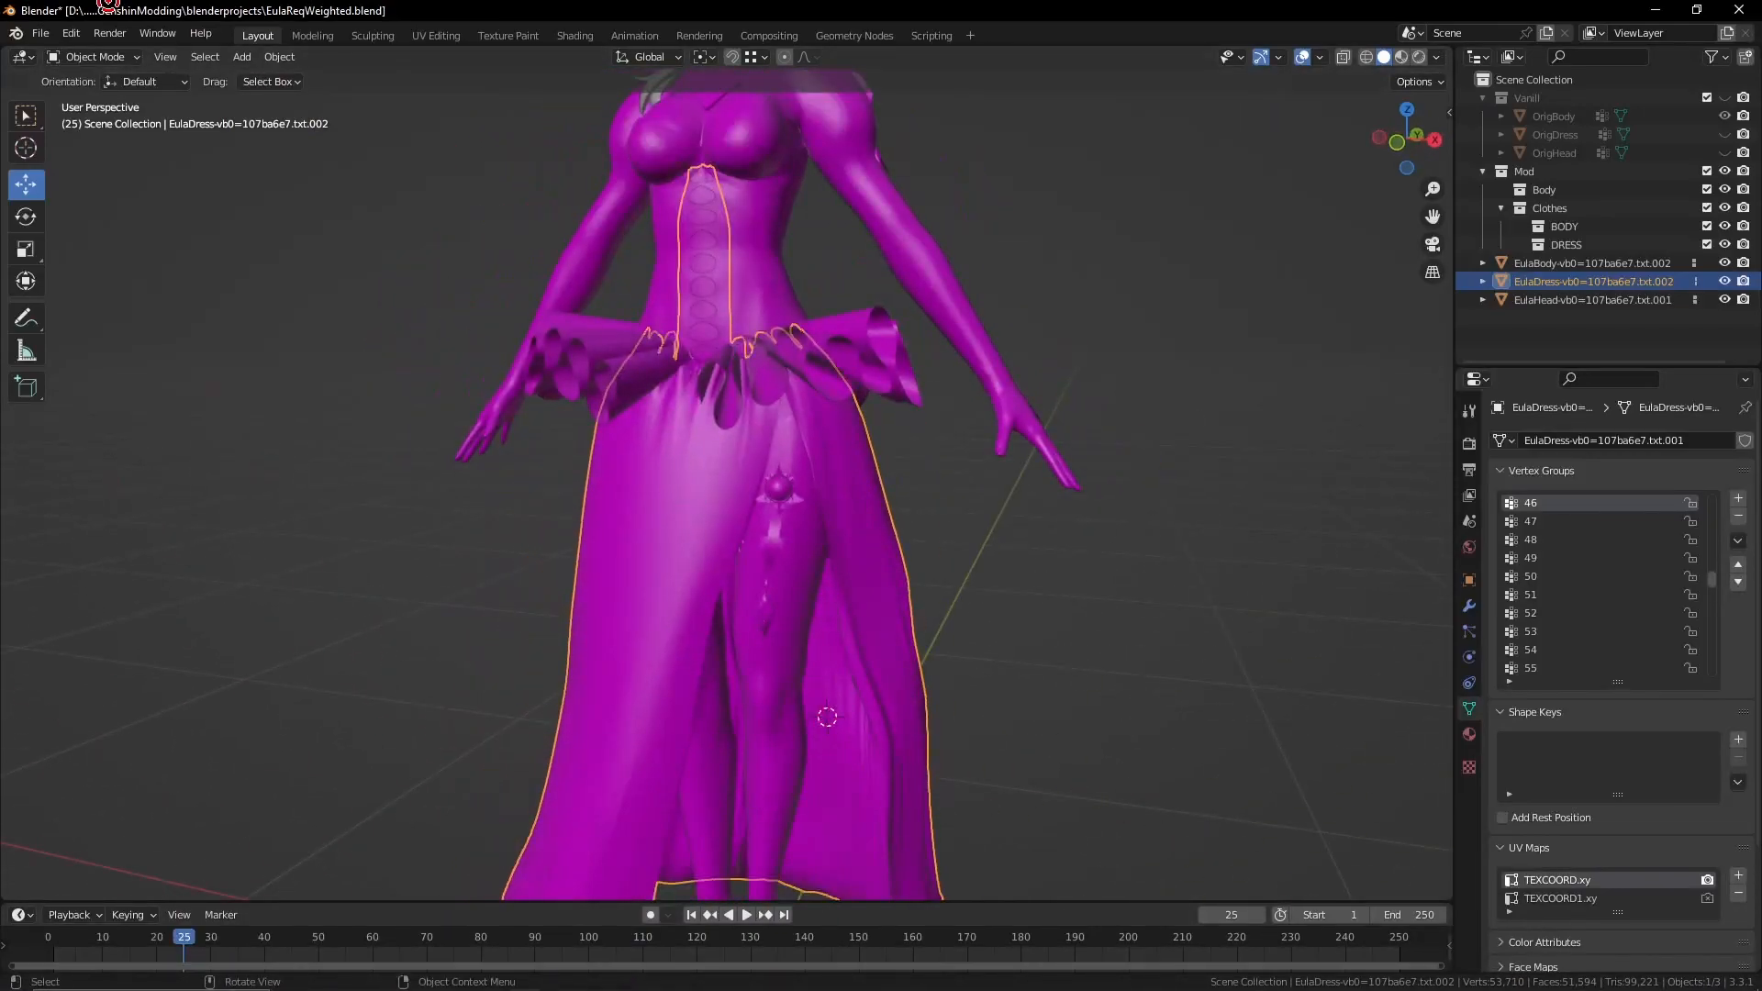
left_click(126, 61)
left_click(110, 154)
Examine the dress's vertex group 46 weights on the waist and skirt from the front, sides and back
mouse_move(853, 431)
middle_mouse_down()
mouse_move(486, 436)
mouse_move(1214, 432)
mouse_move(951, 410)
middle_mouse_up()
scroll(951, 410, "down", 4)
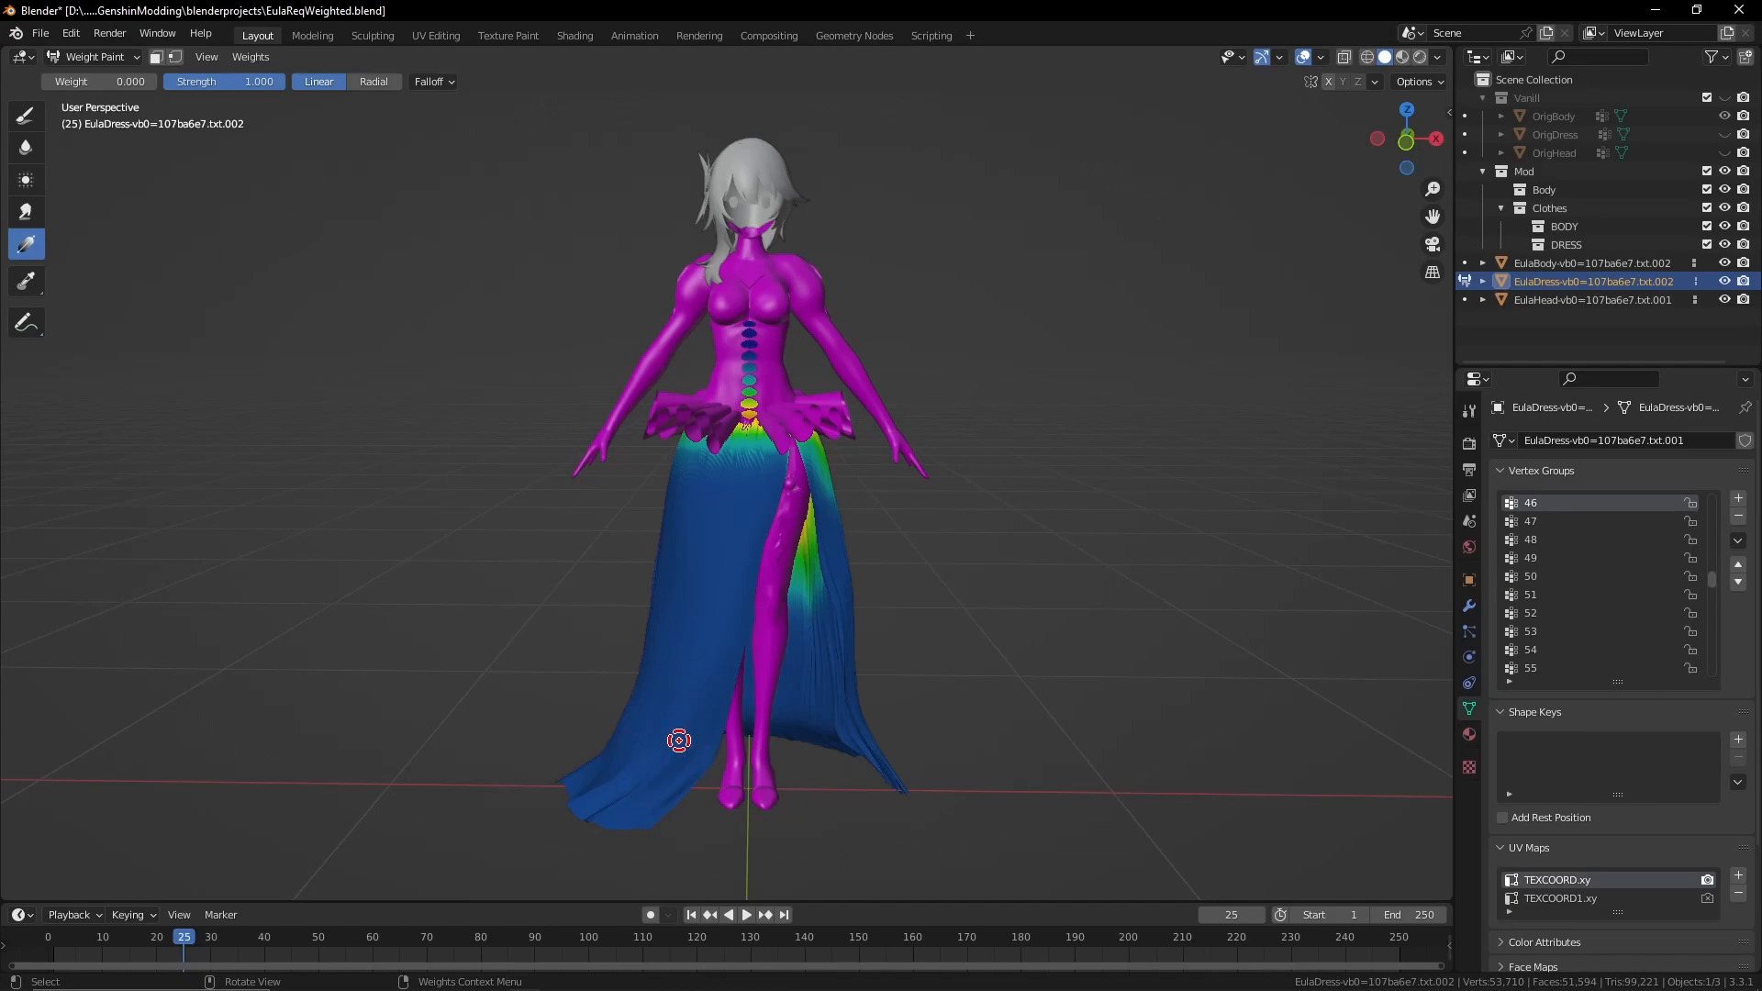
middle_click_drag(965, 684, 616, 414)
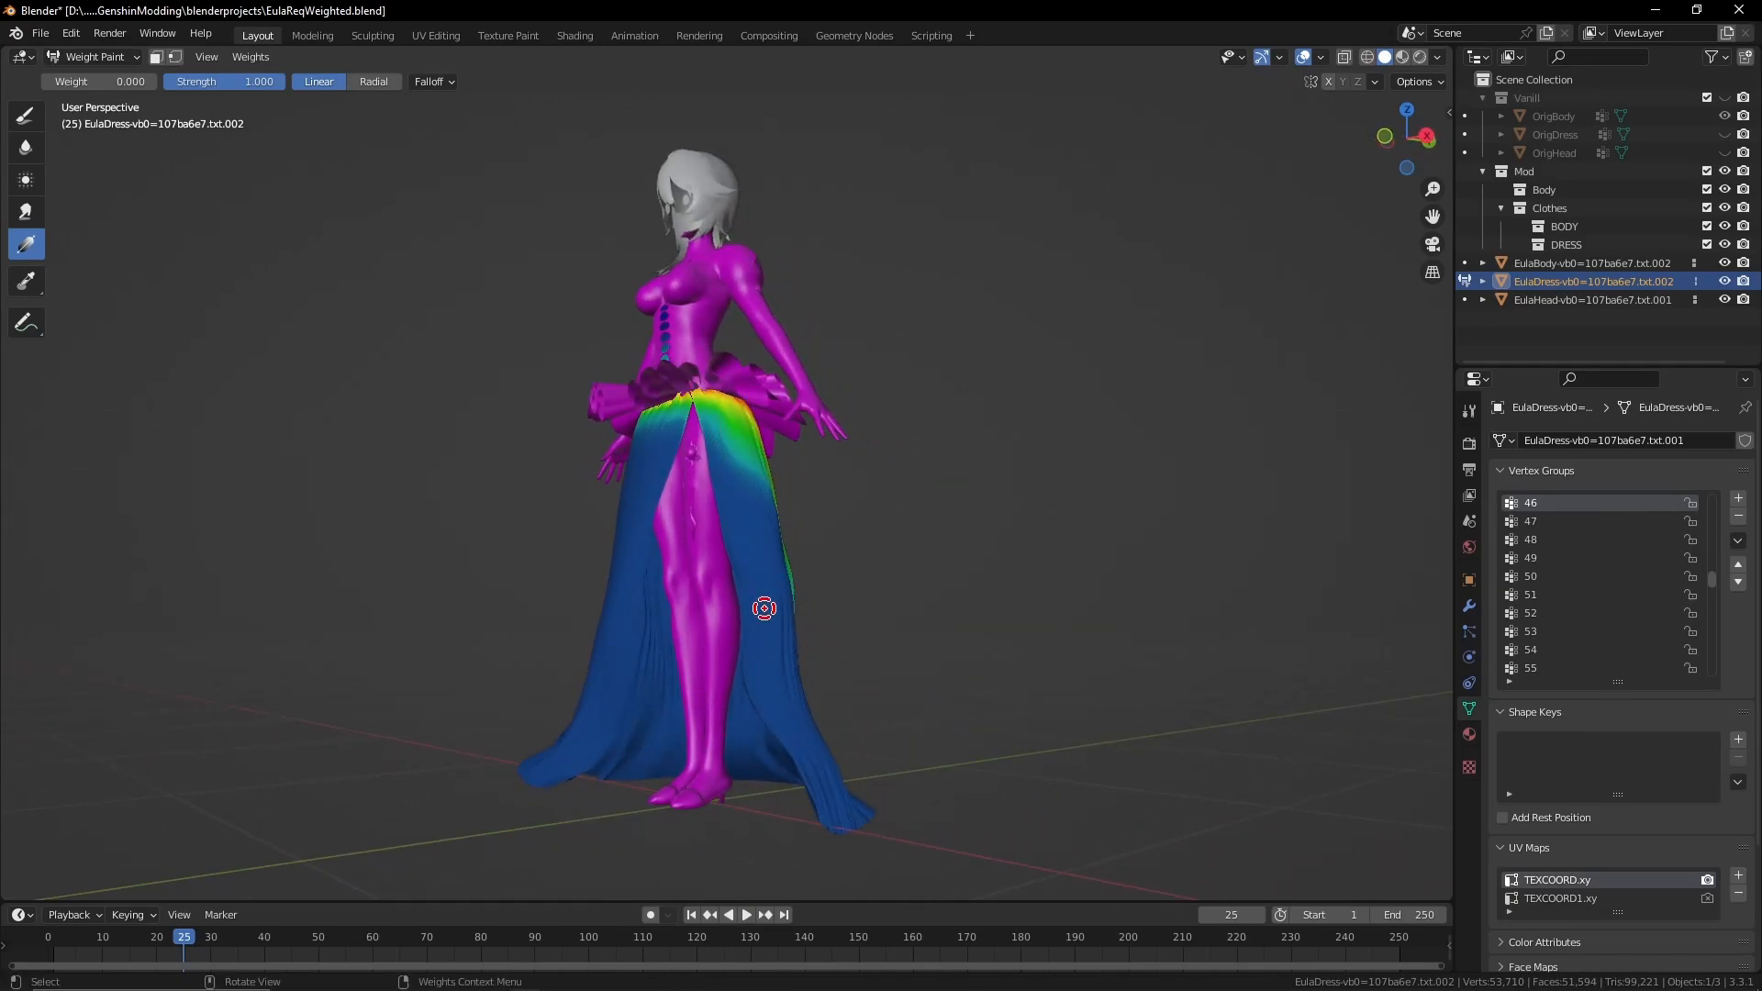
middle_click_drag(763, 608, 625, 595)
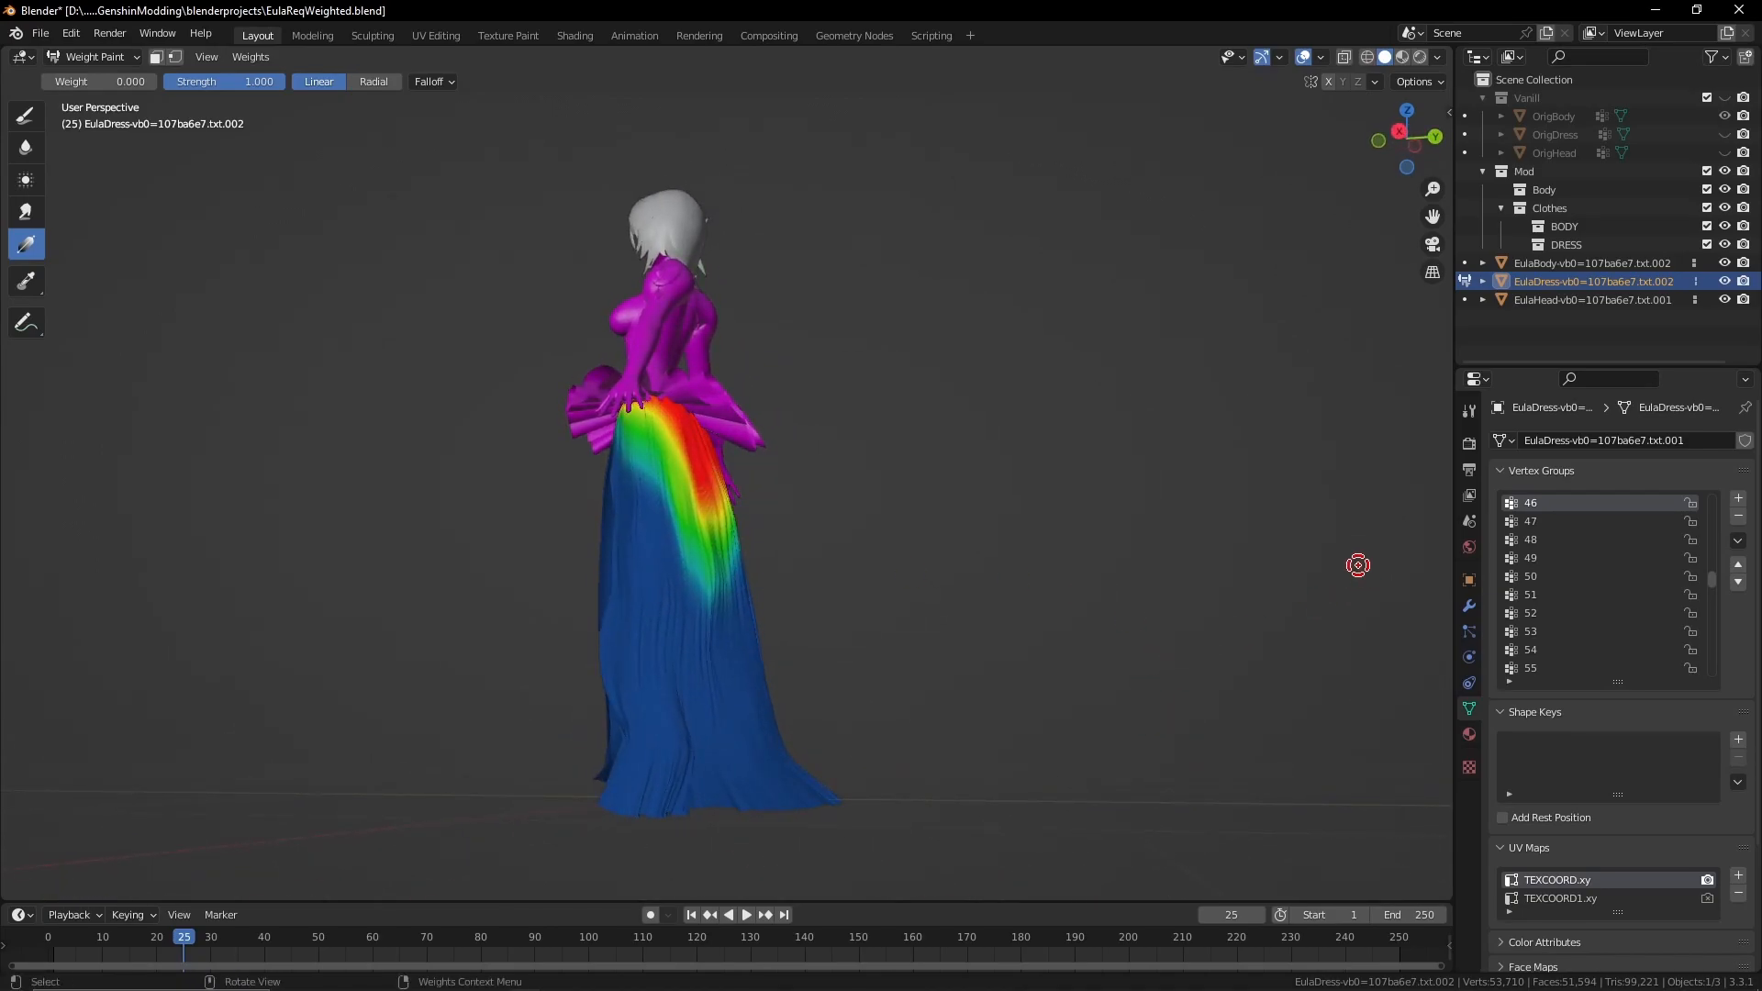
middle_click_drag(399, 533, 570, 499)
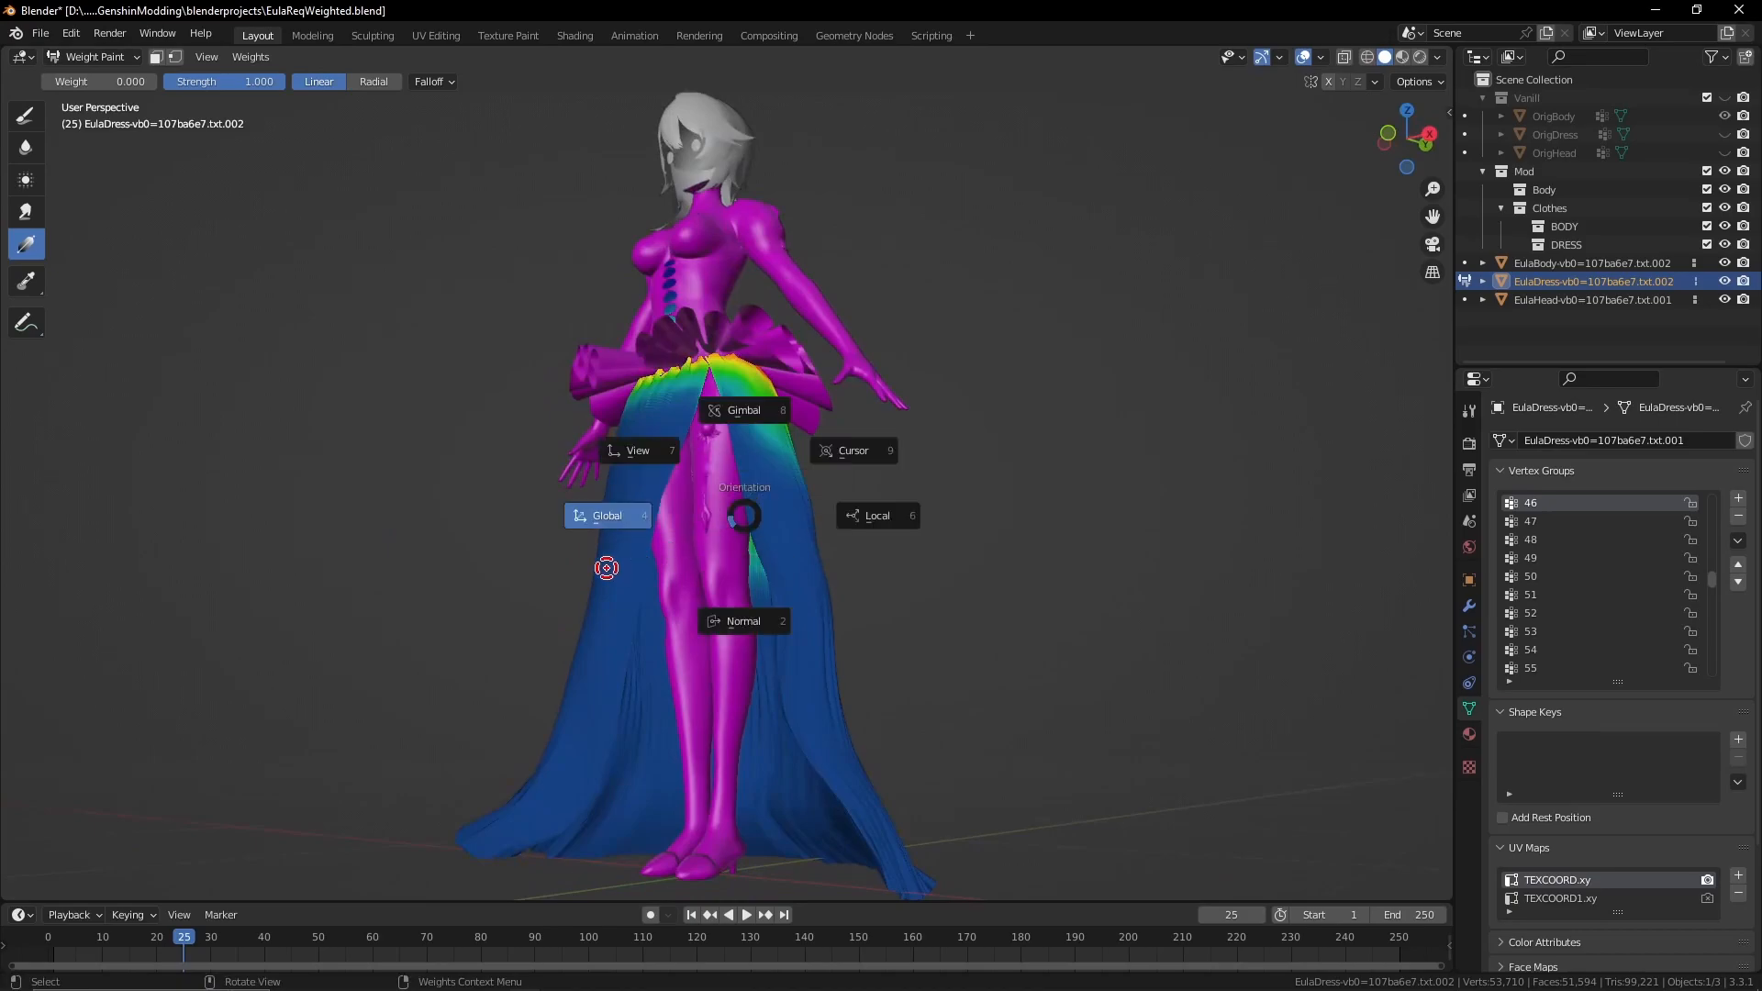
middle_click_drag(806, 607, 724, 605)
scroll(559, 627, "up", 5)
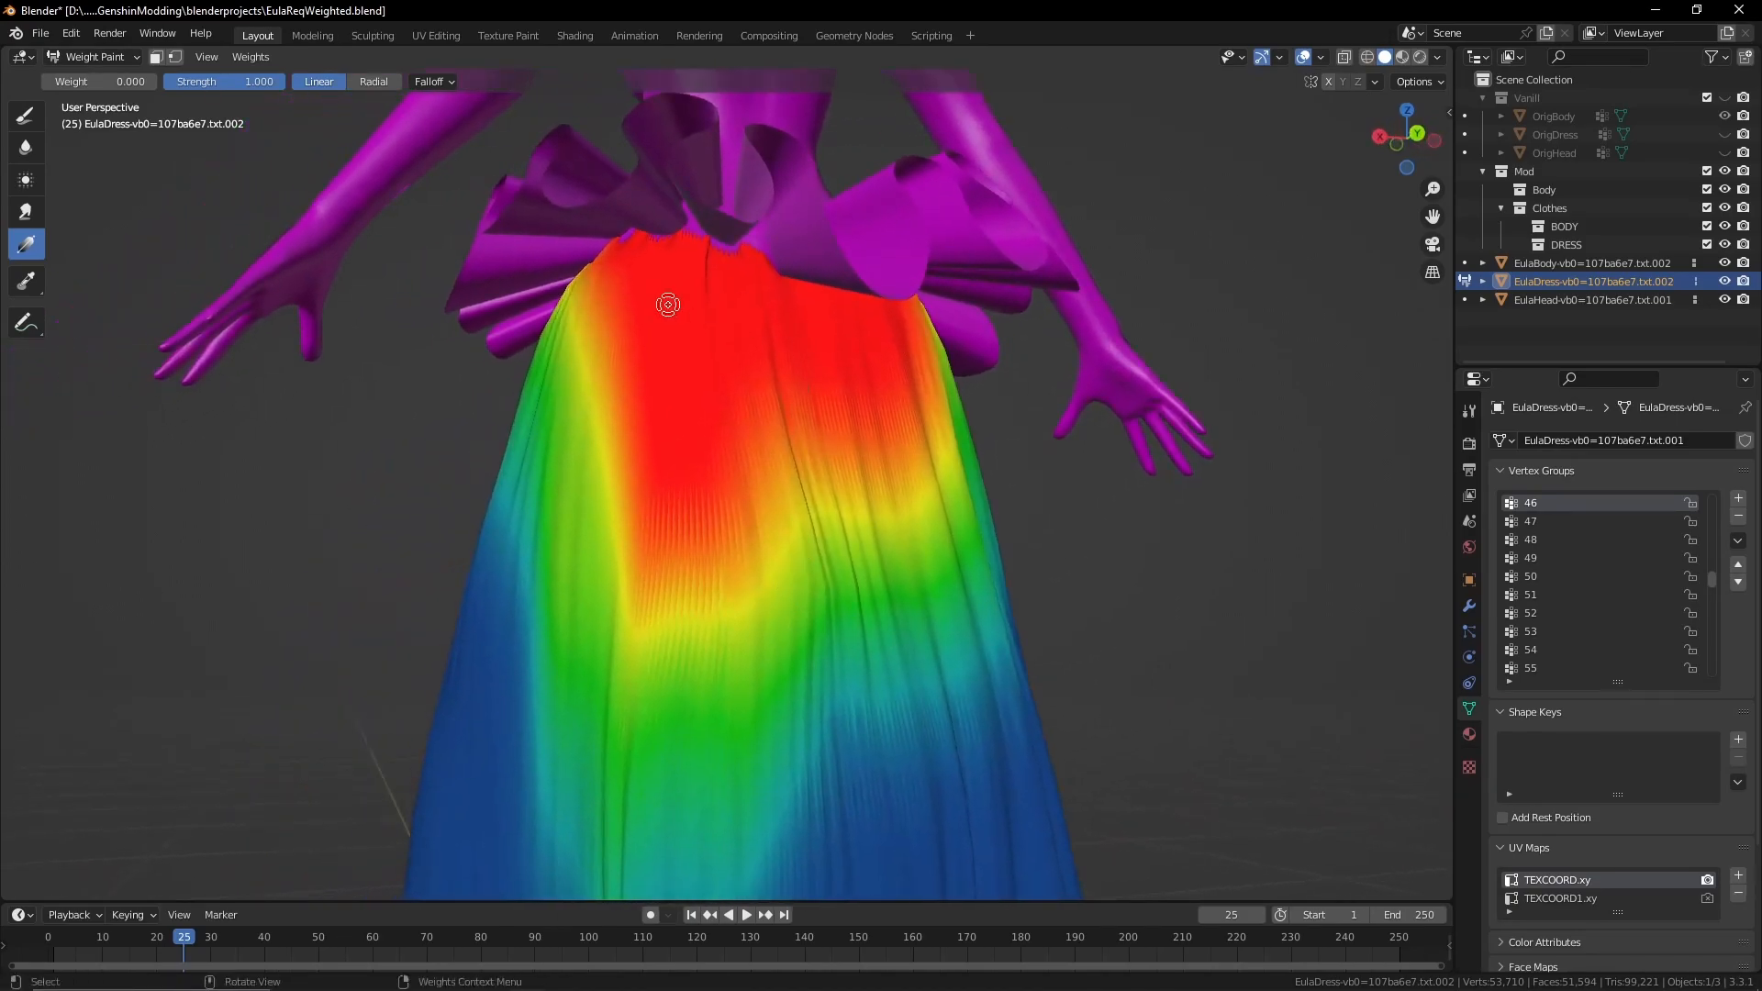
scroll(691, 391, "down", 4)
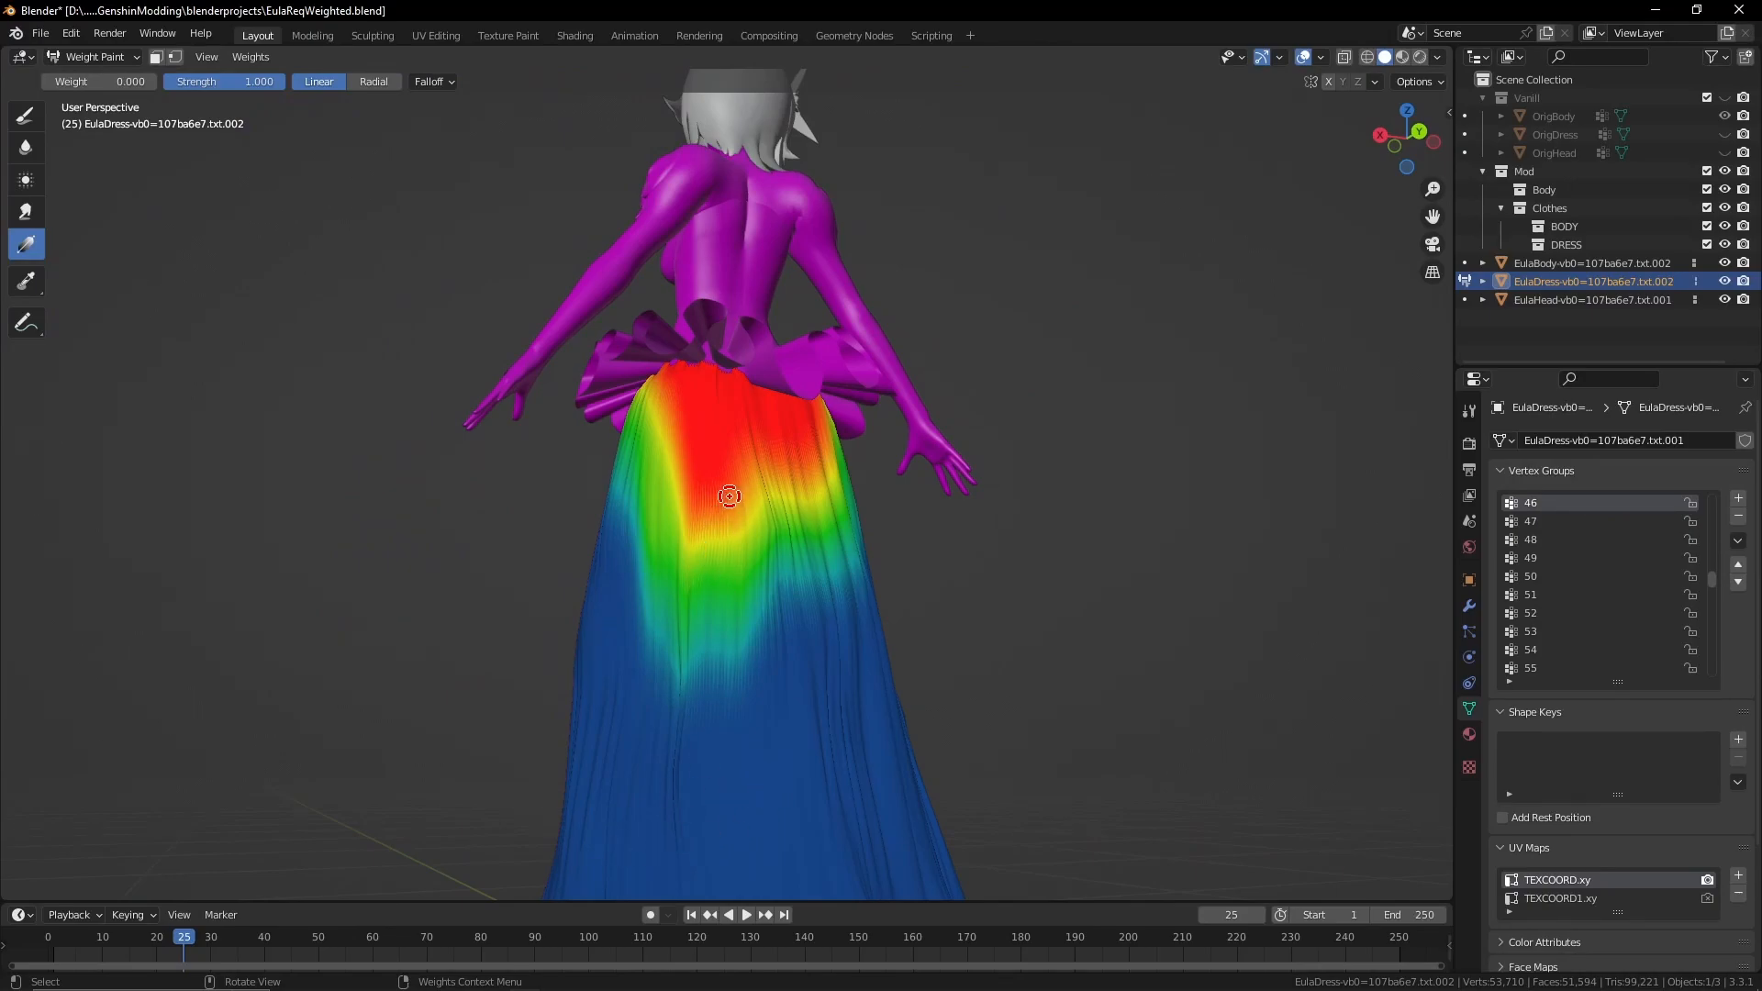
middle_click_drag(693, 511, 730, 485)
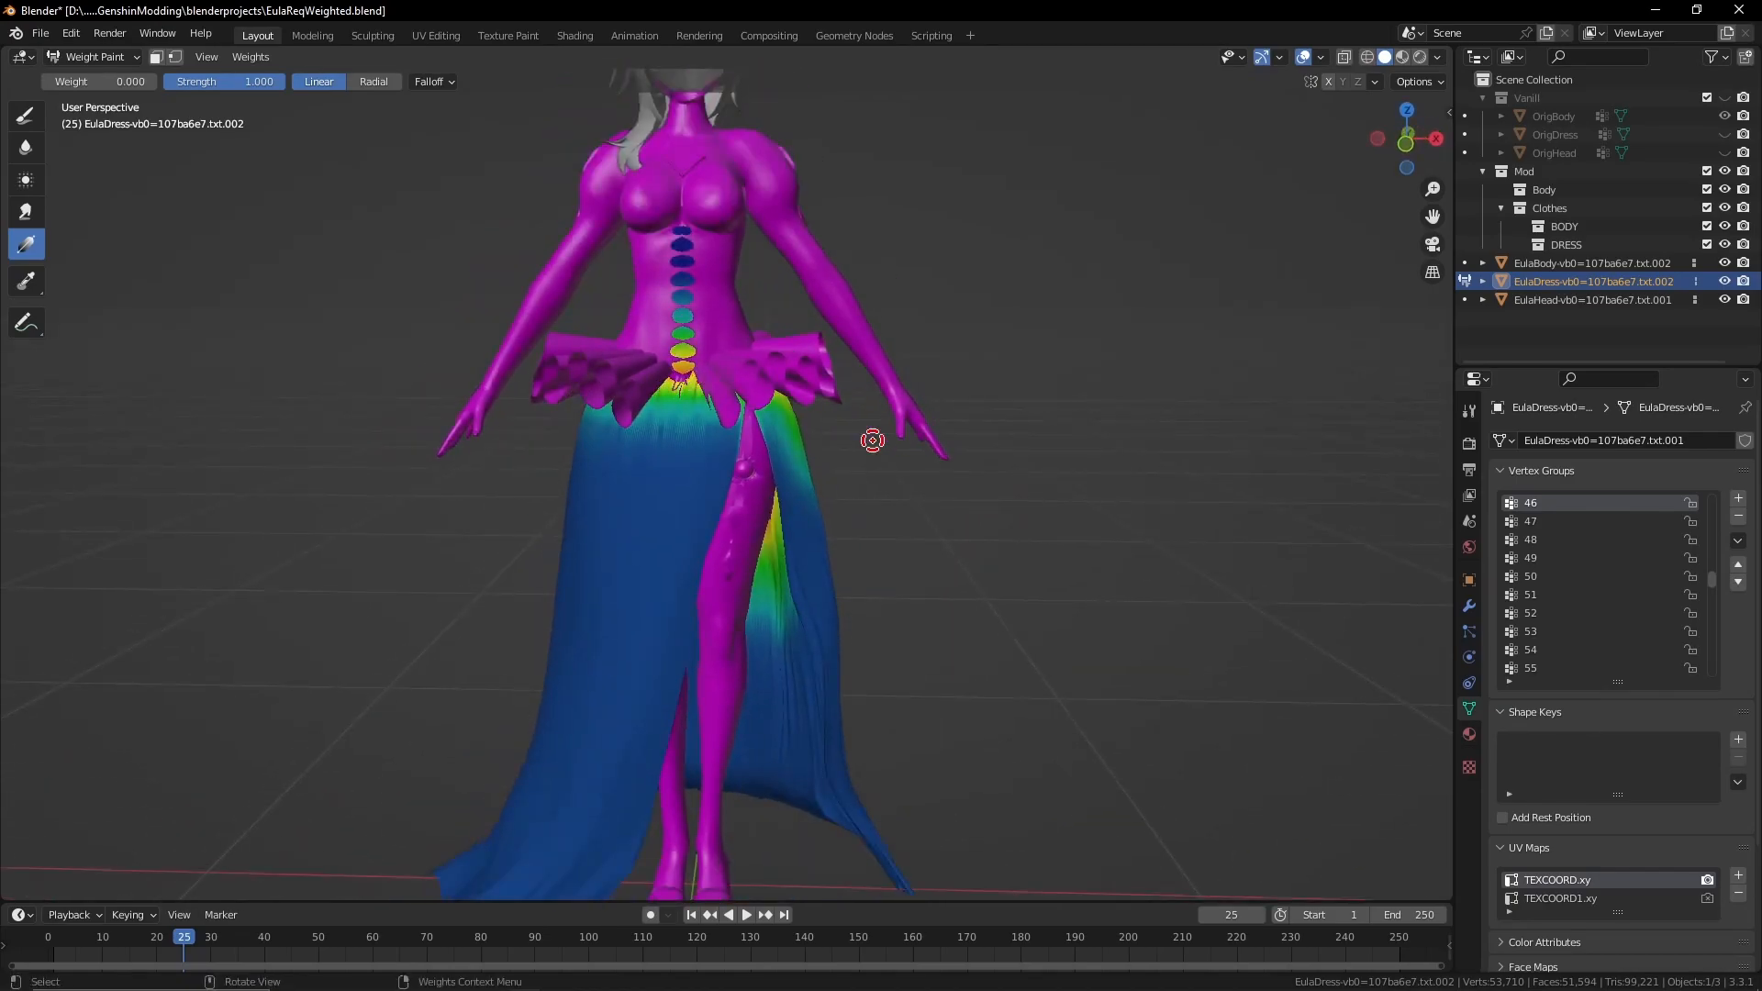
middle_click_drag(624, 516, 745, 618, "shift")
scroll(641, 649, "up", 5)
scroll(745, 618, "down", 7)
middle_click_drag(642, 545, 798, 404)
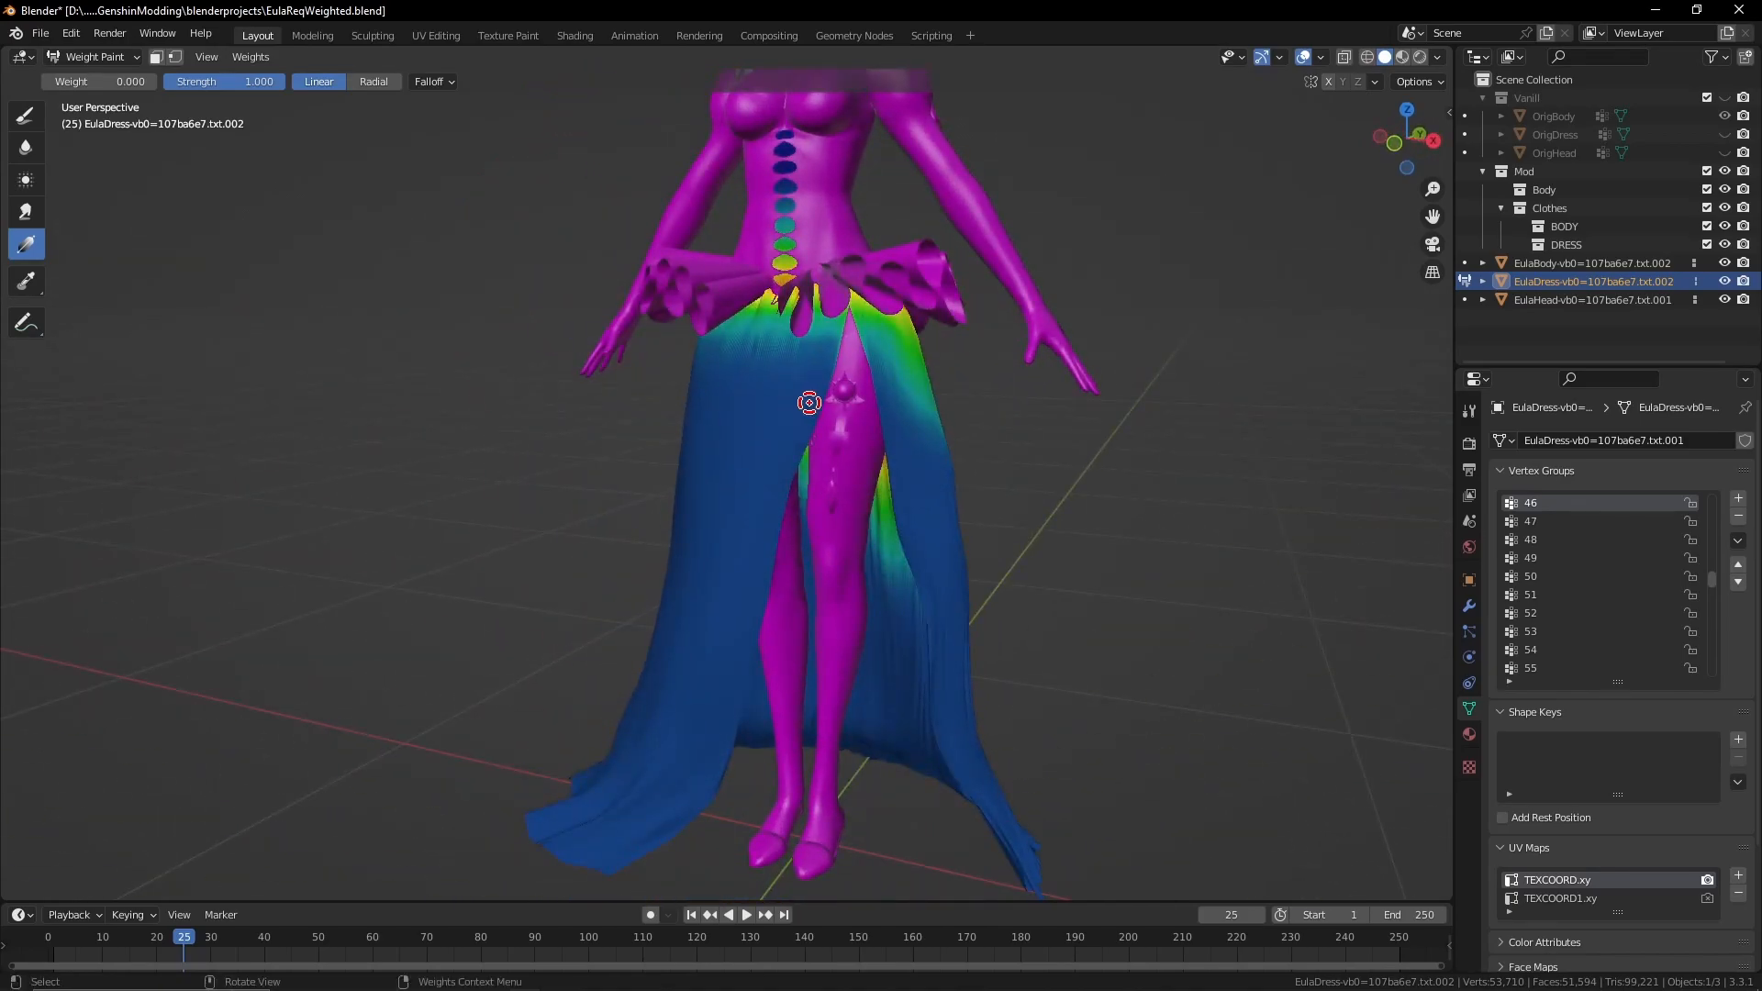
Switch weight painting to the EulaBody mesh and sample vertex groups 105 and 82 on its two thighs
left_click(790, 395)
left_click(1465, 265)
left_click(871, 398, "shift")
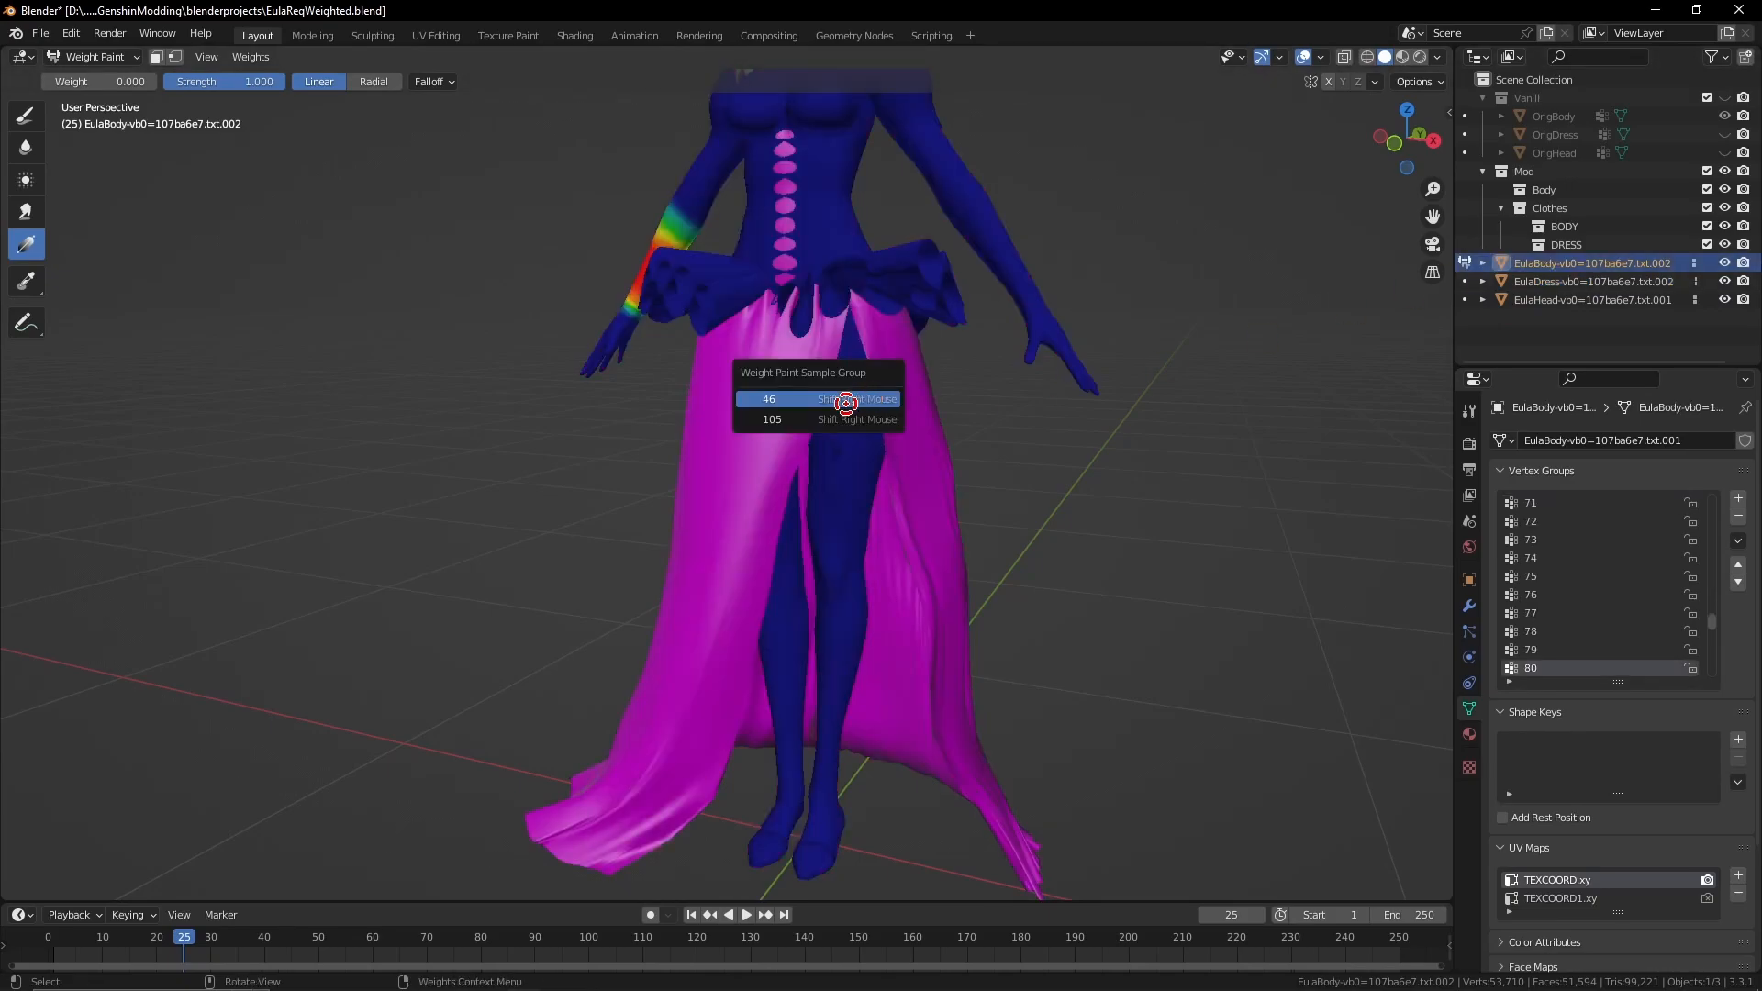
left_click(847, 405)
right_click(822, 406, "shift")
middle_click_drag(848, 437, 722, 476)
left_click(822, 408)
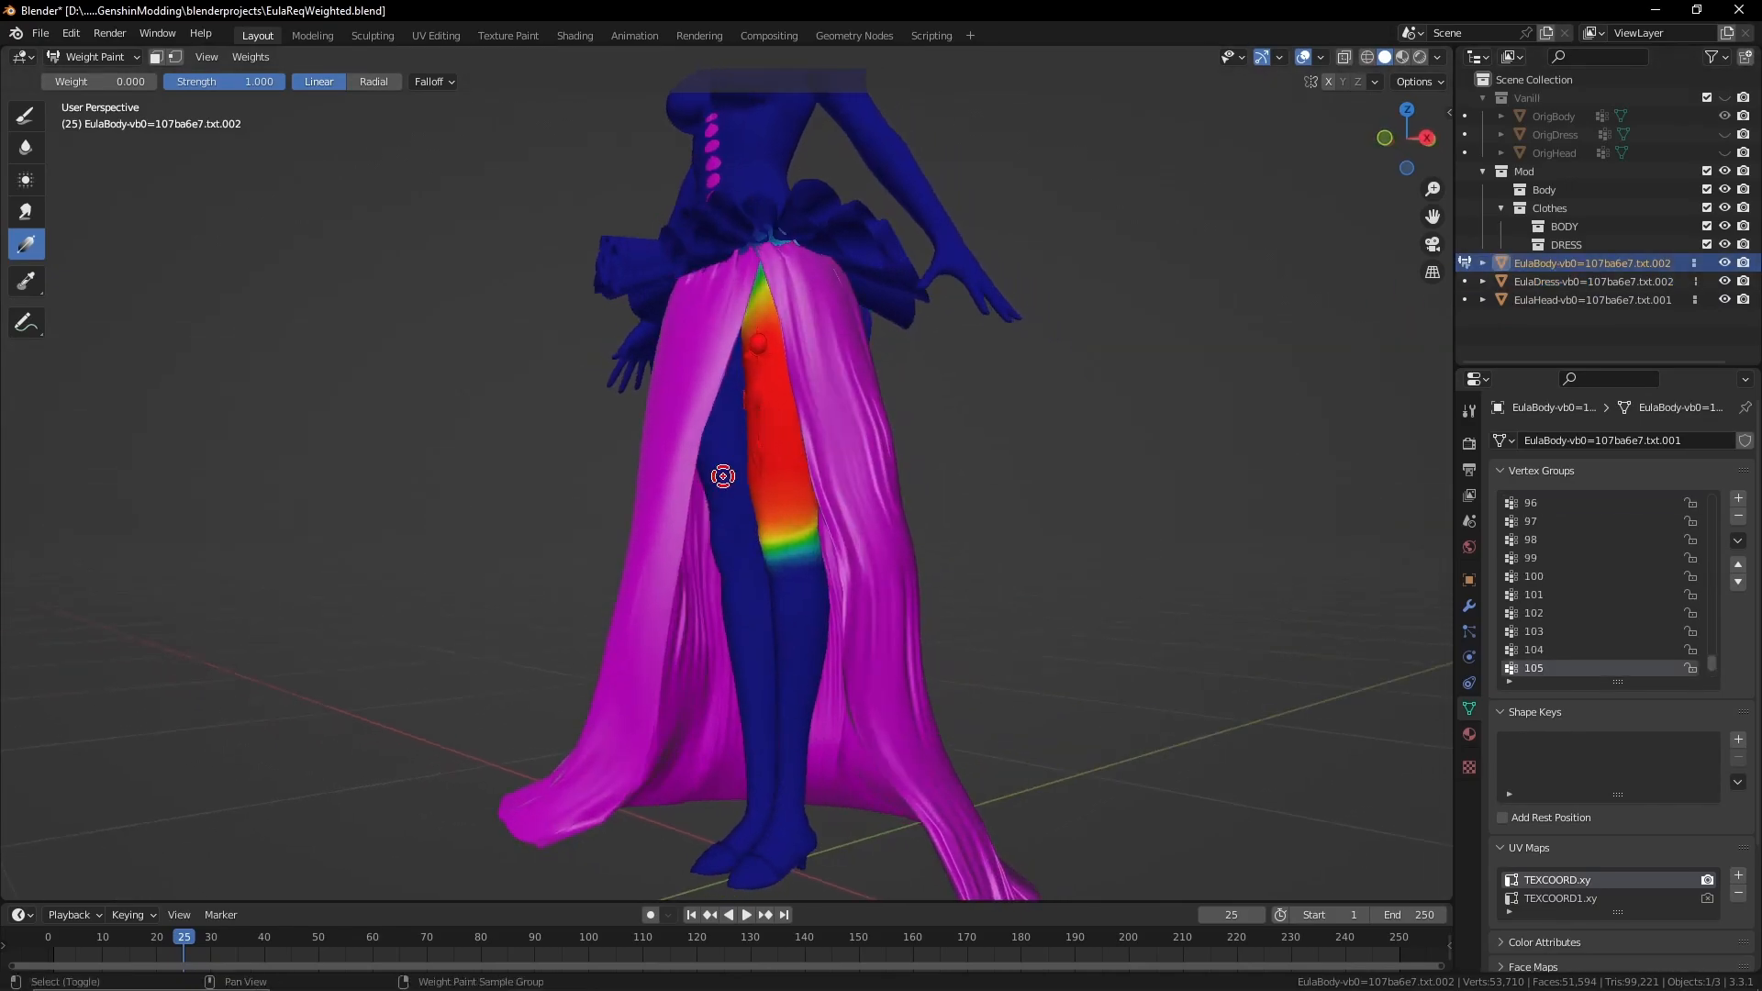
right_click(721, 477, "shift")
left_click(679, 497)
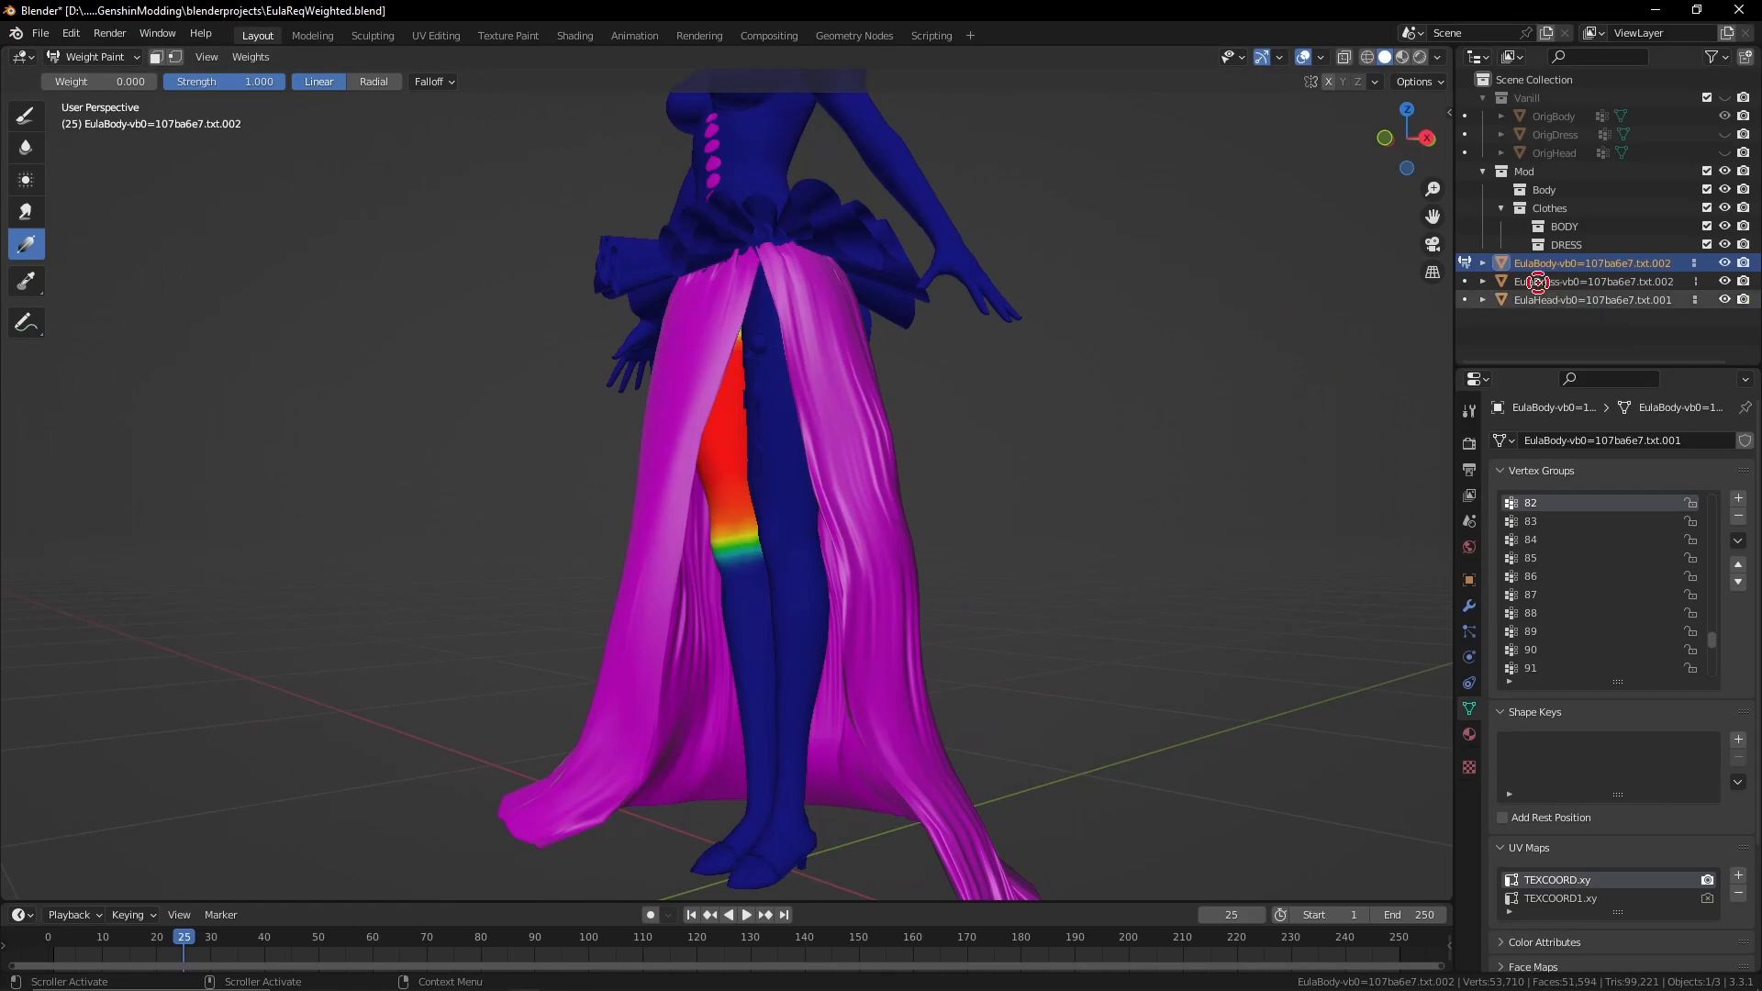
Switch weight painting back to the EulaDress mesh and inspect vertex groups 105 and 82 on the skirt
left_click(1465, 281)
right_click(713, 368, "shift")
left_click(667, 409)
middle_click_drag(667, 413, 1018, 441)
middle_click_drag(712, 400, 843, 437)
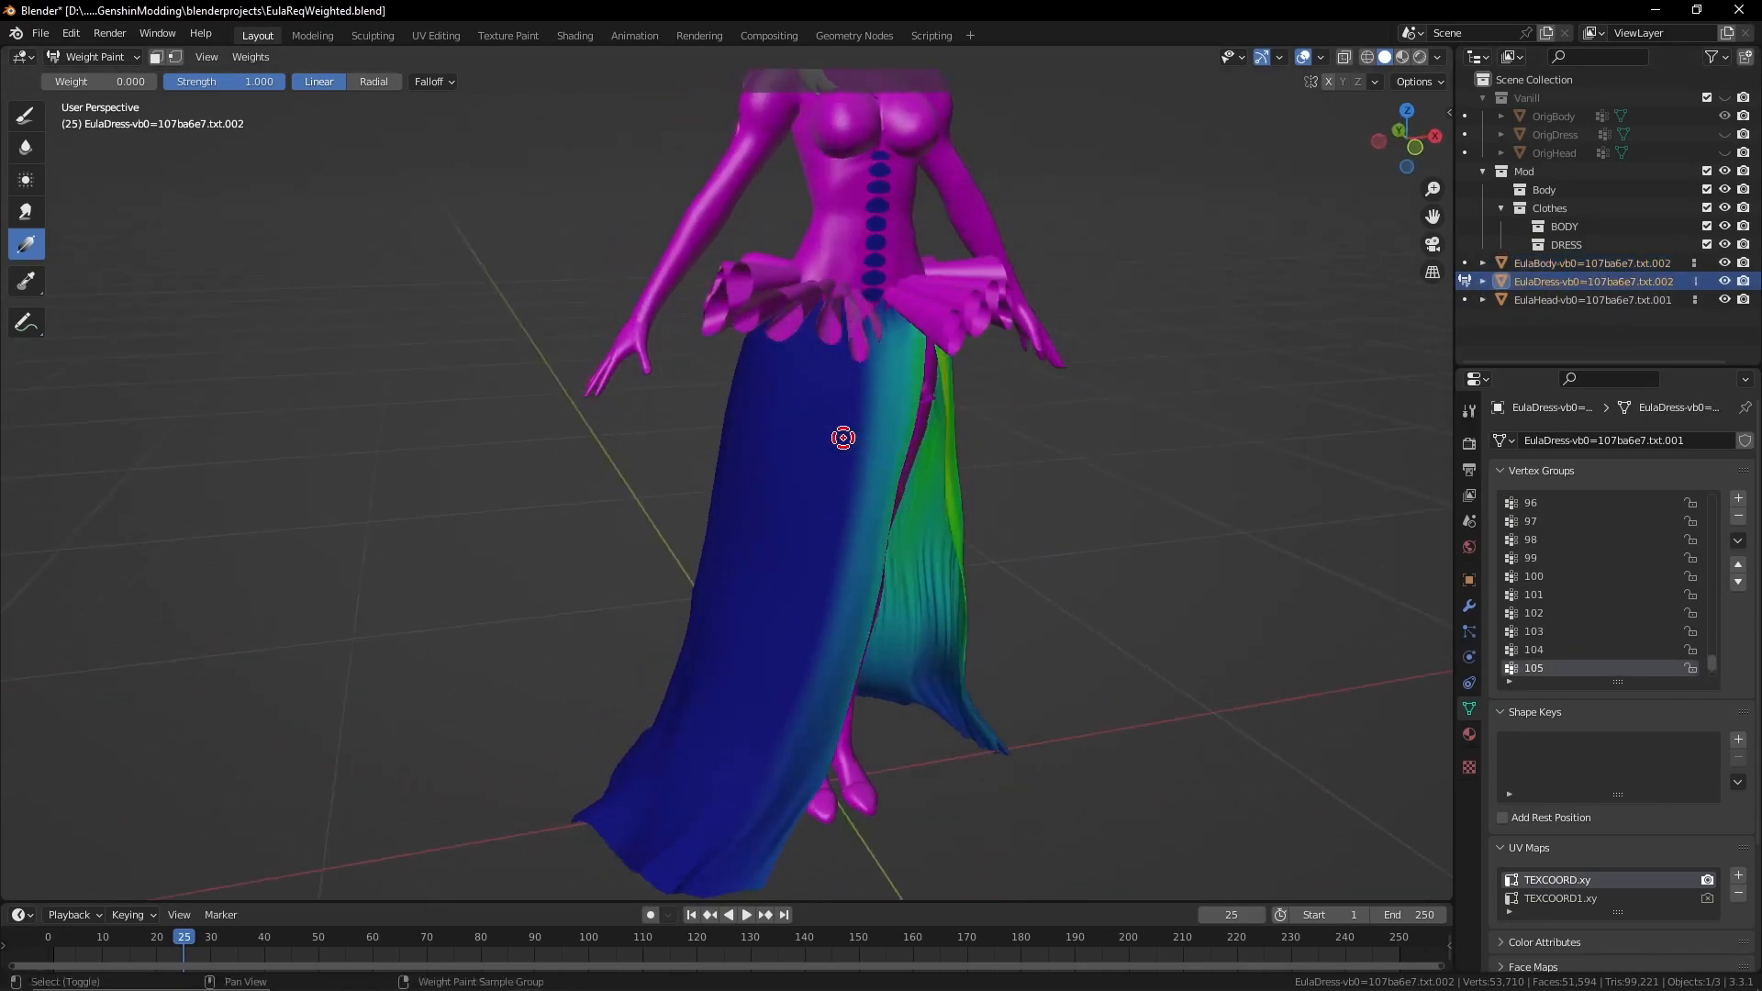
left_click(786, 391)
middle_click_drag(1036, 444, 930, 435)
scroll(931, 435, "up", 2)
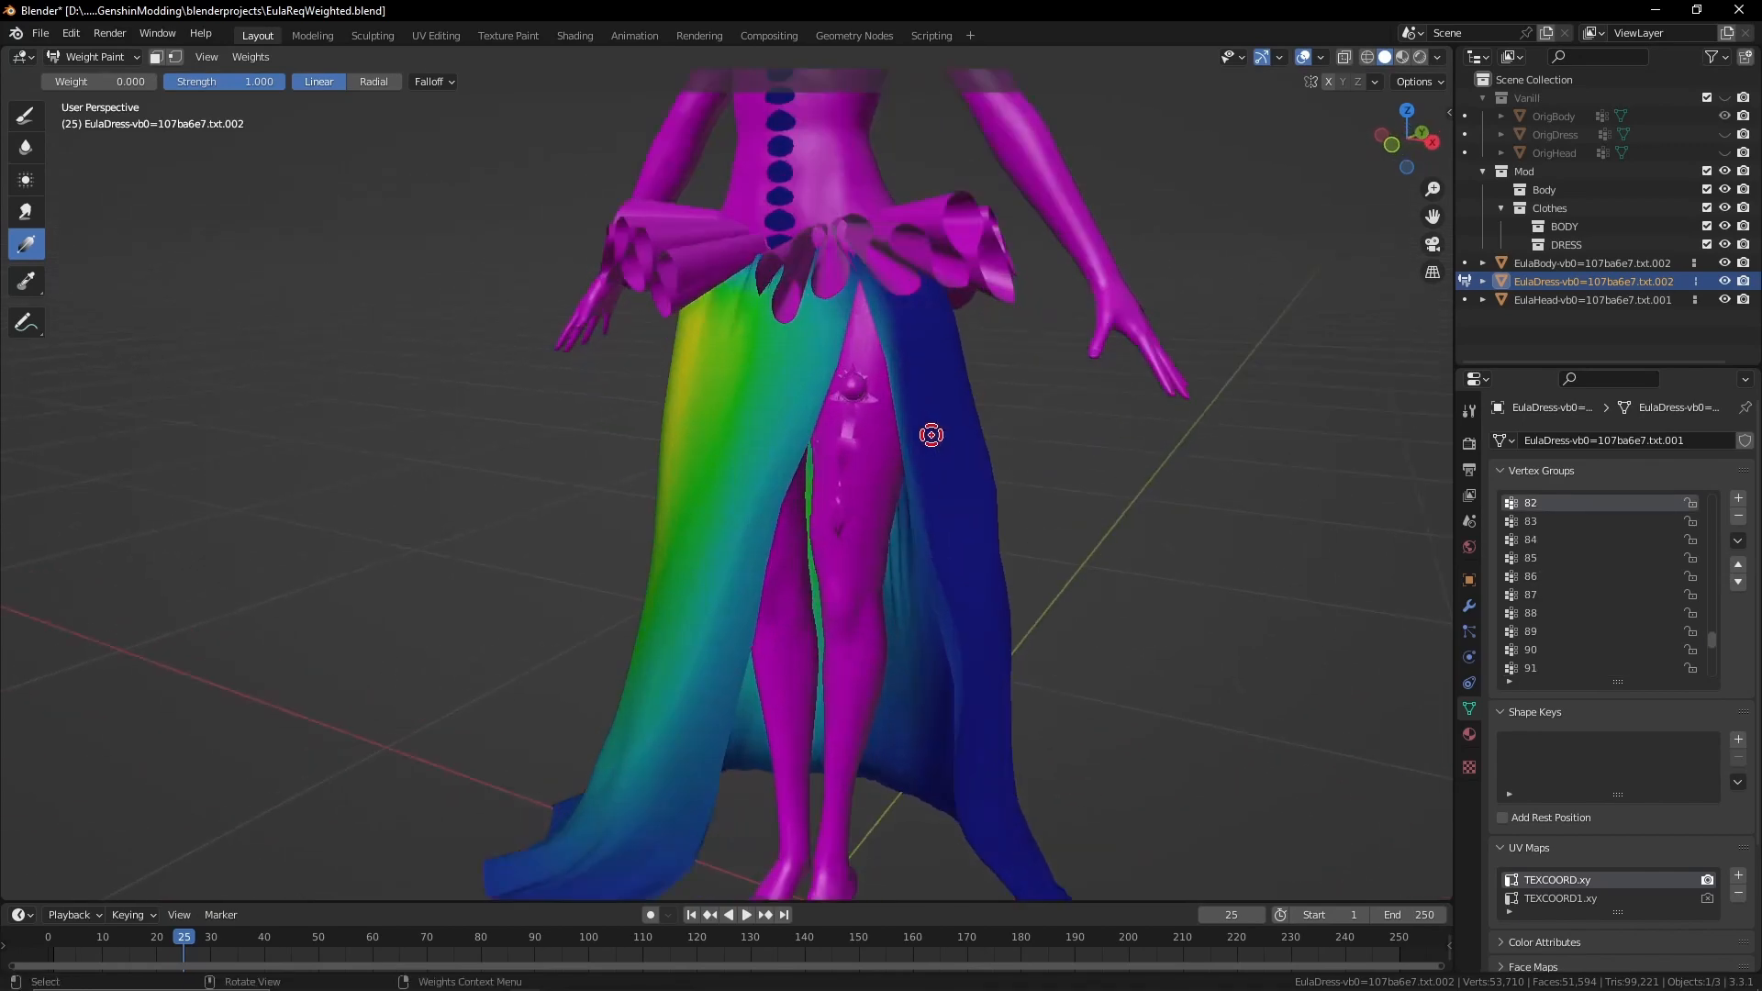
Switch to Genshin Impact and watch how Eula's modded dress moves while jumping and from different camera angles
left_click(762, 979)
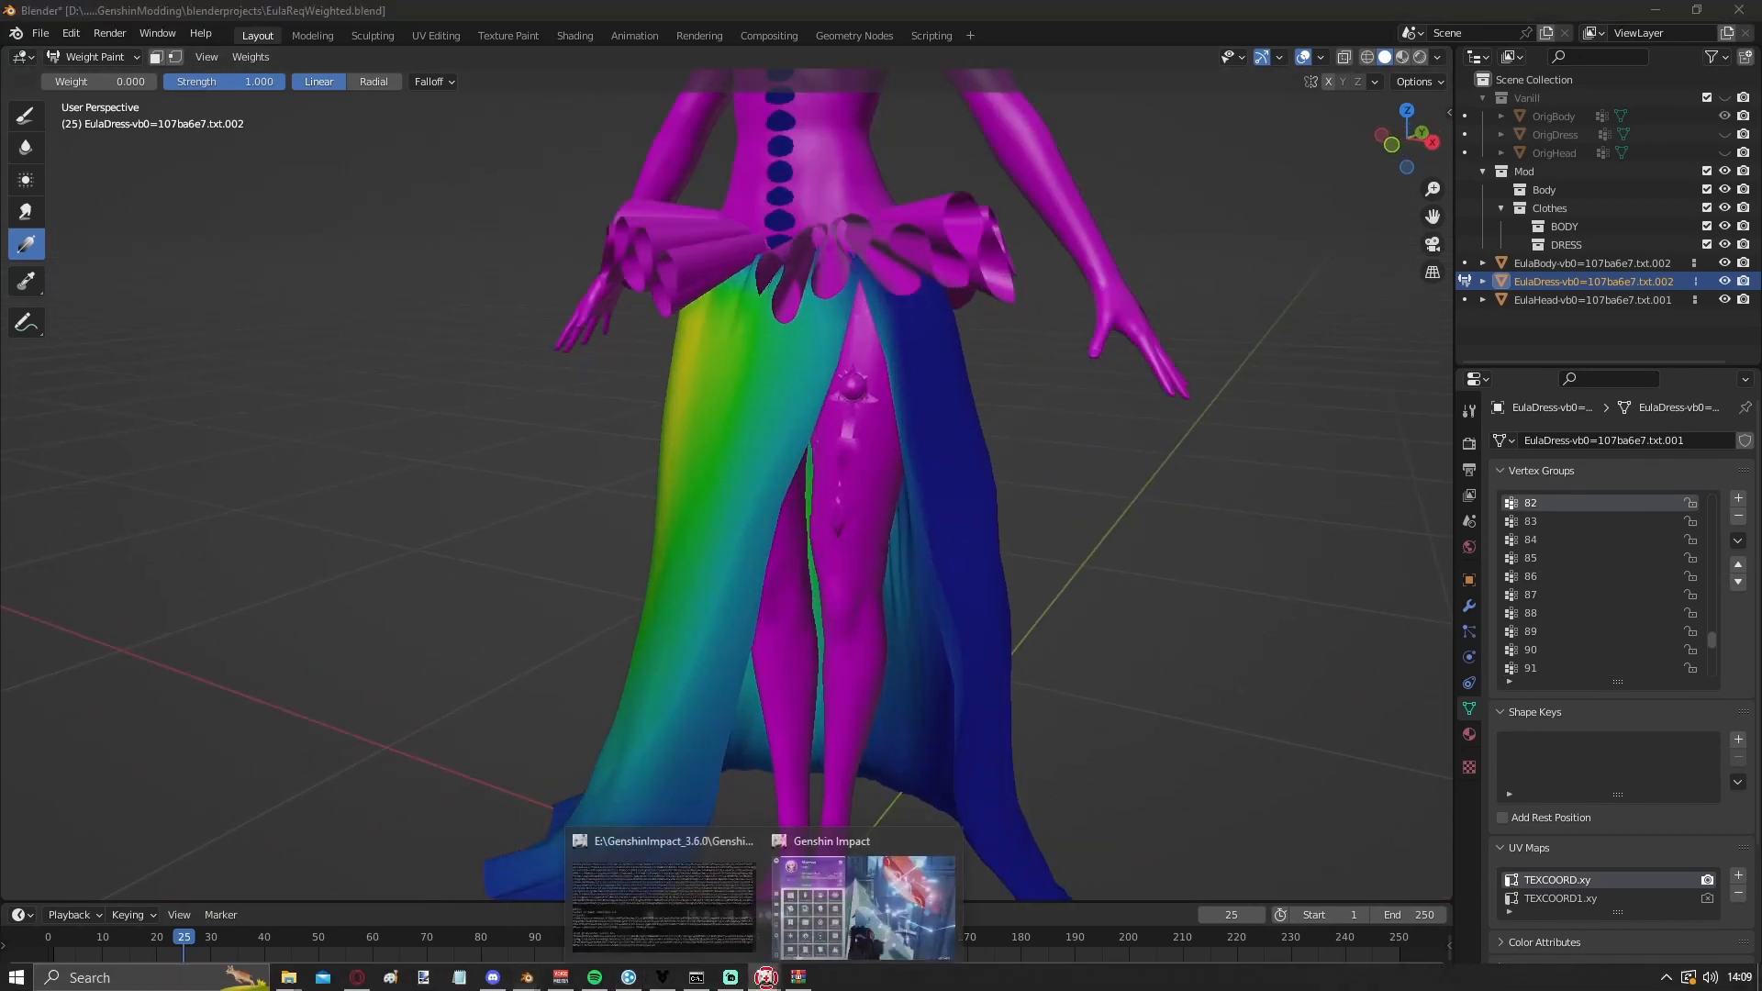
left_click(846, 910)
key("Escape")
key("space")
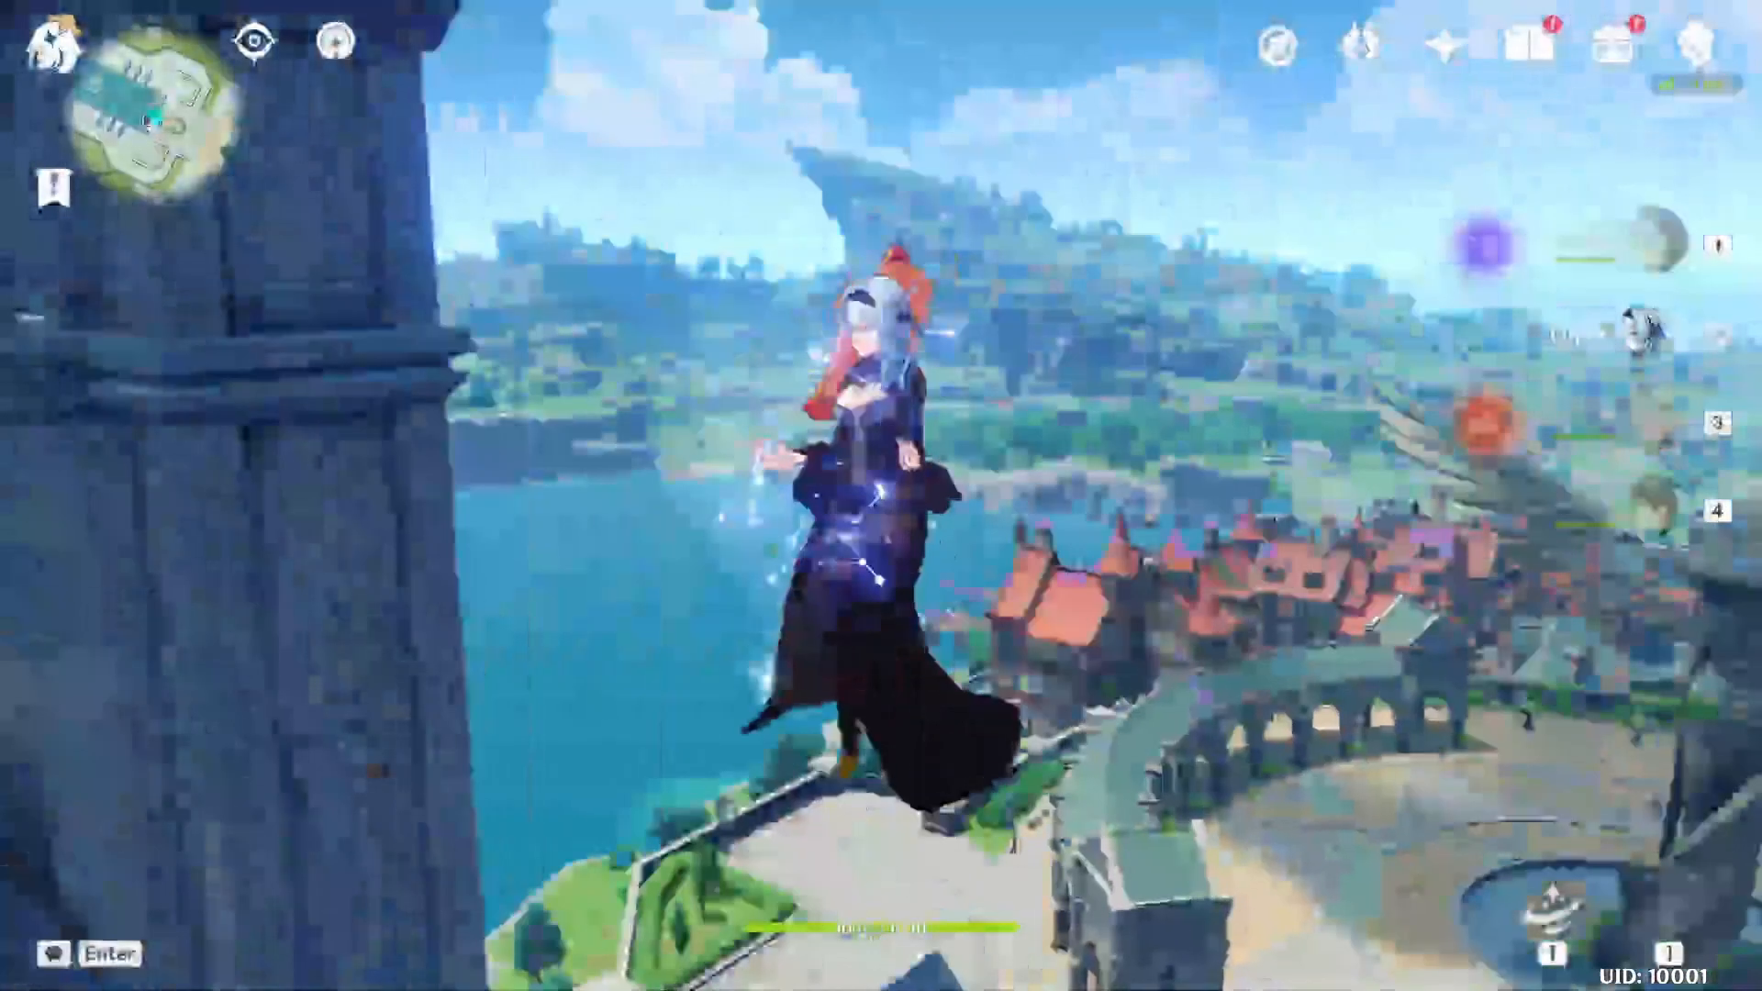
key("space")
key("space")
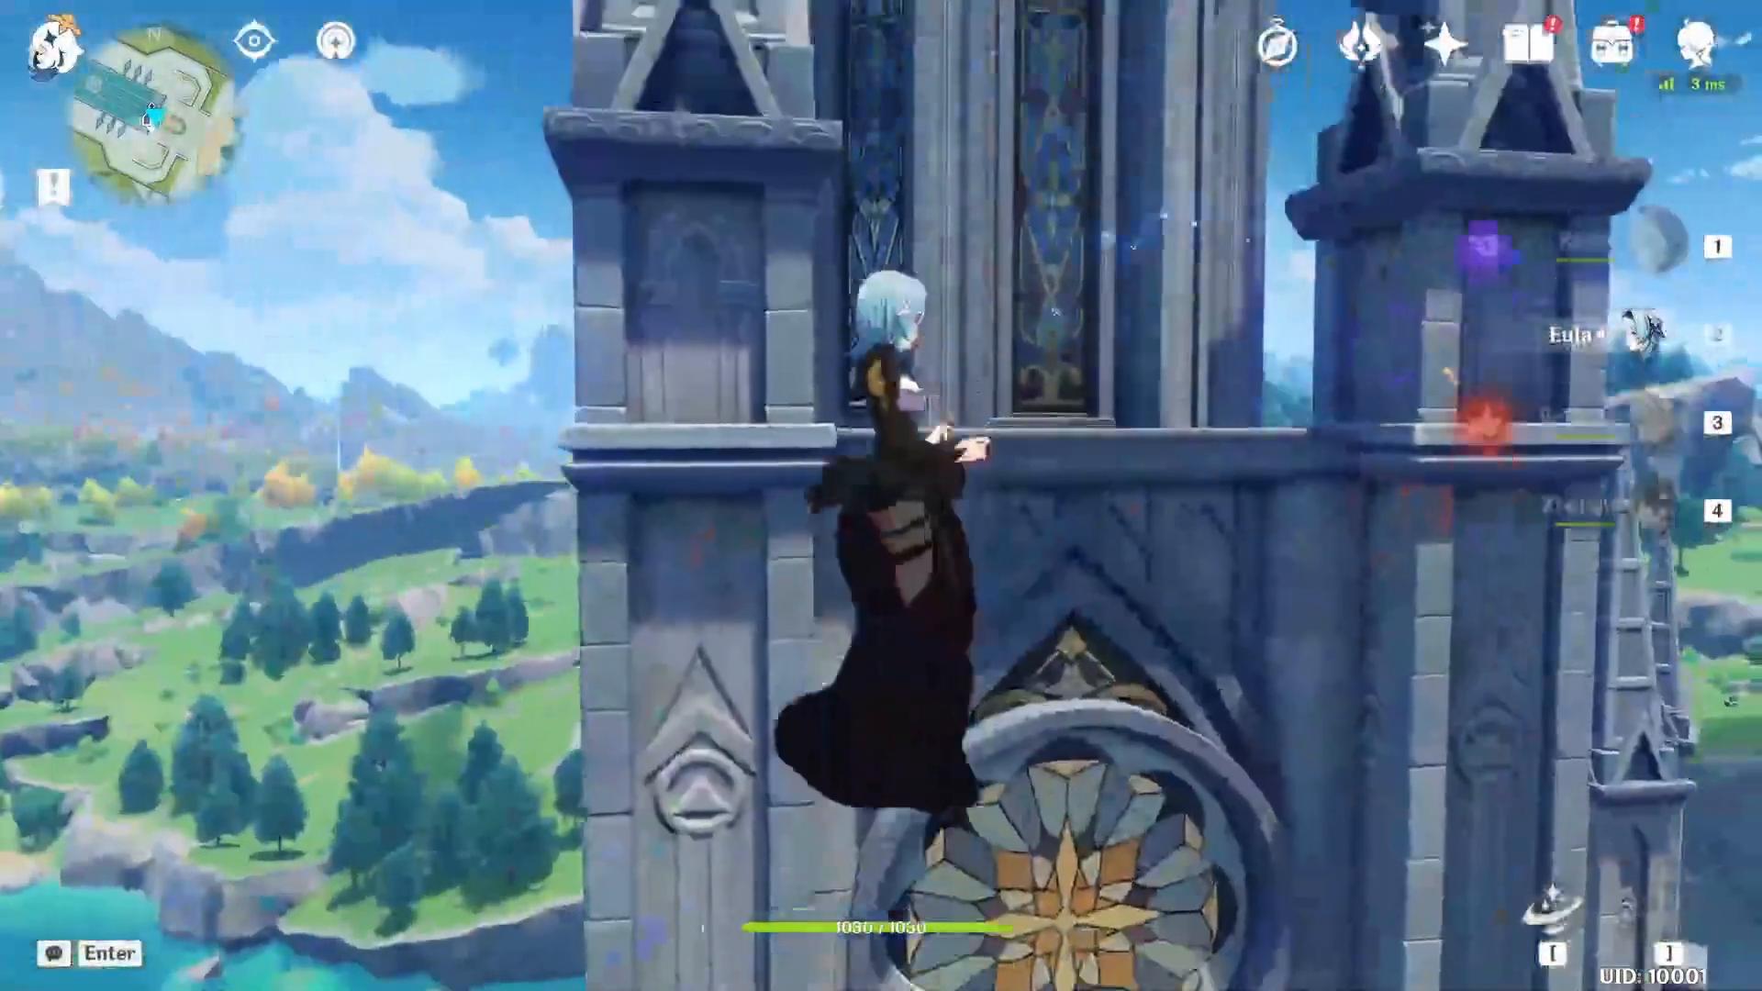
key("space")
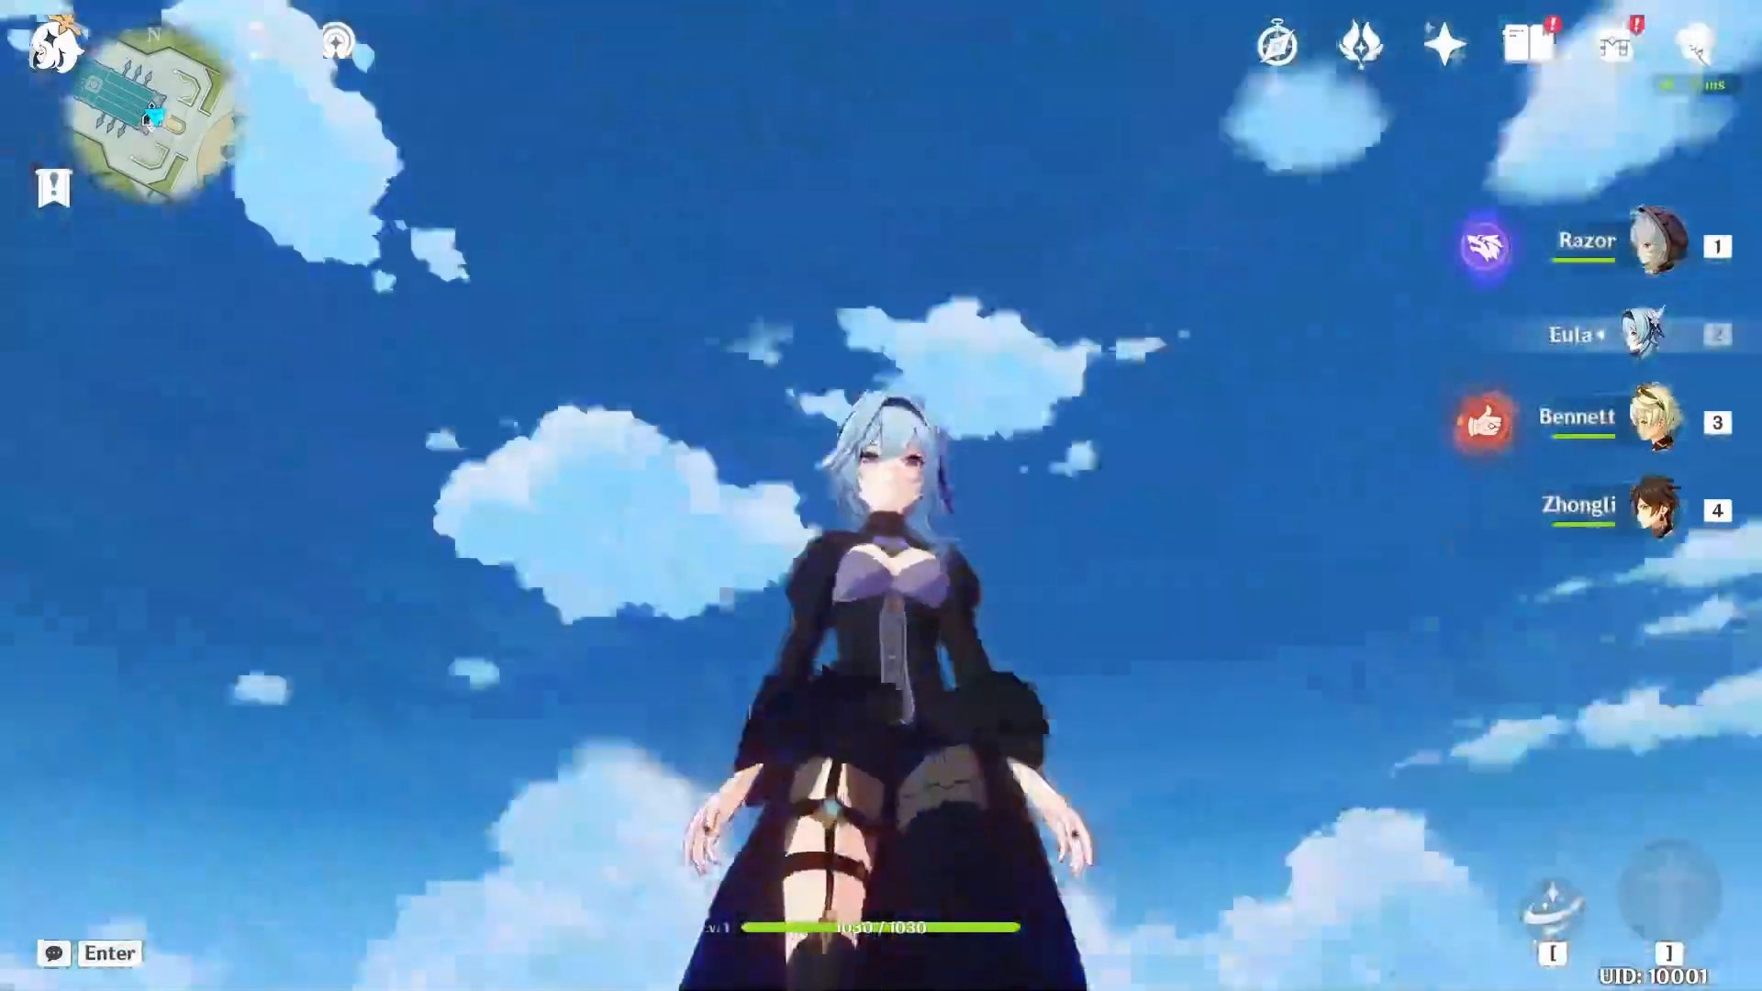
key("space")
key("space")
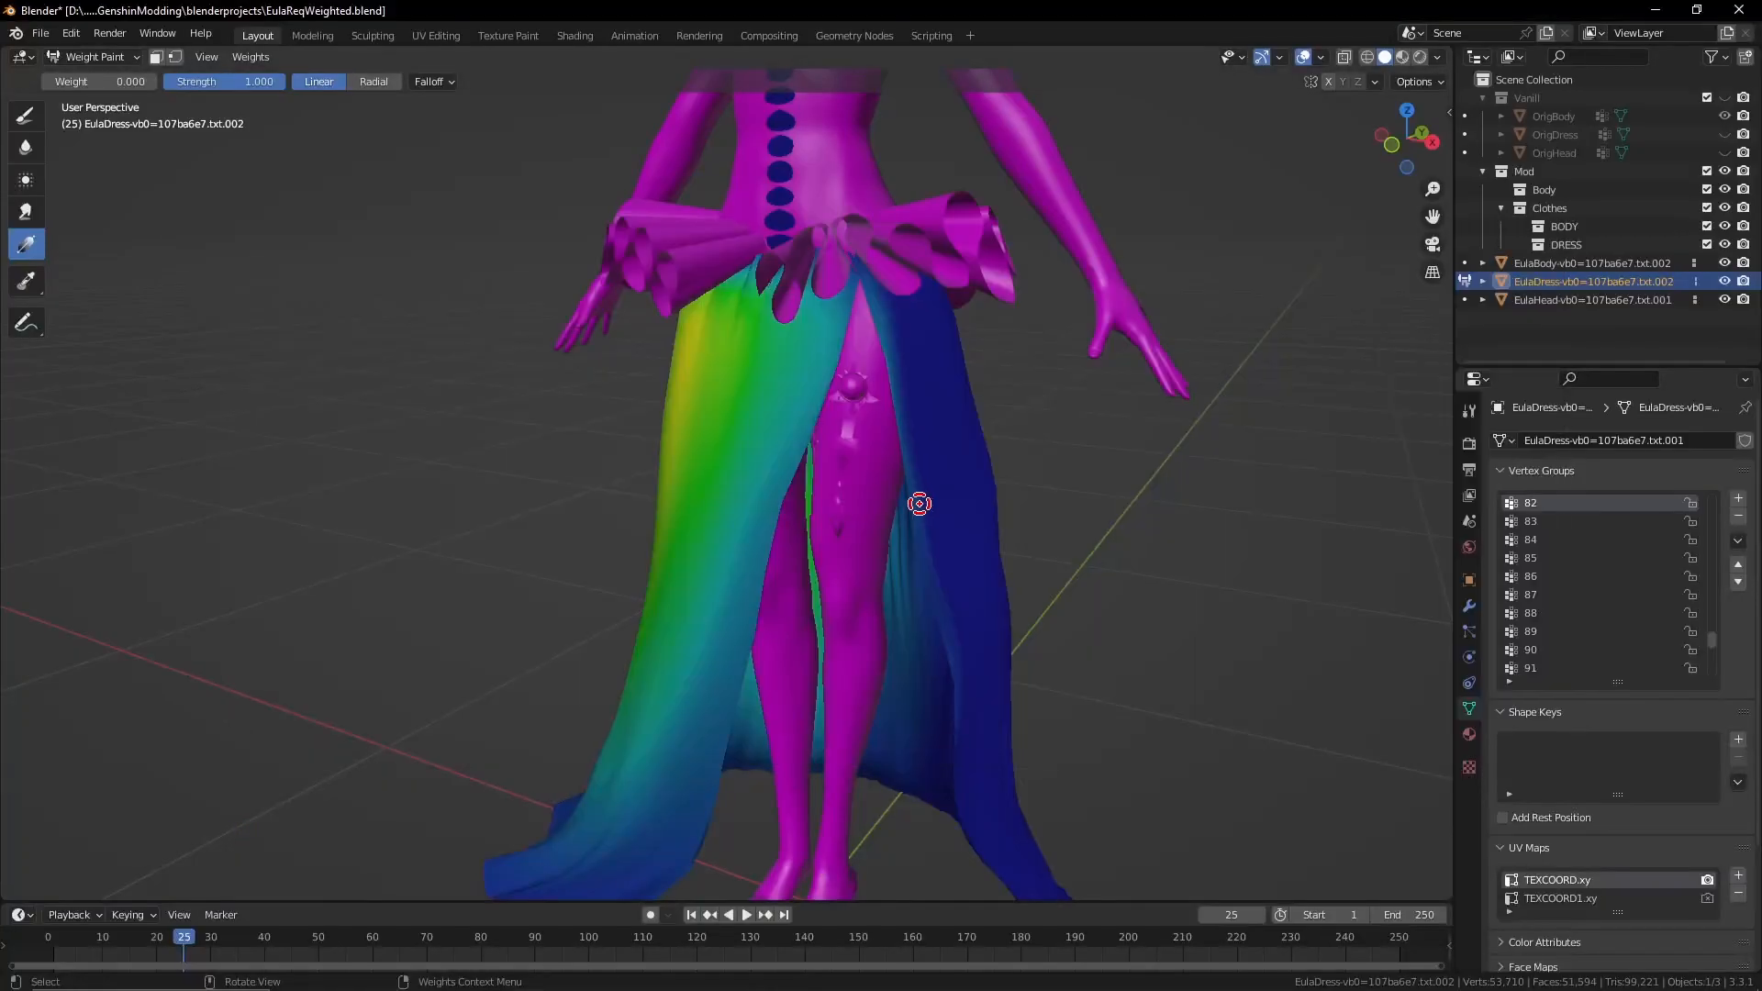
Back in Blender, sample vertex group 82 on the lower skirt and inspect its weights around the dress
mouse_move(915, 503)
middle_mouse_down()
mouse_move(744, 590)
mouse_move(644, 518)
mouse_move(767, 459)
mouse_move(816, 459)
middle_mouse_up()
right_click(700, 630, "shift")
left_click(697, 629)
middle_click_drag(695, 628, 1096, 612)
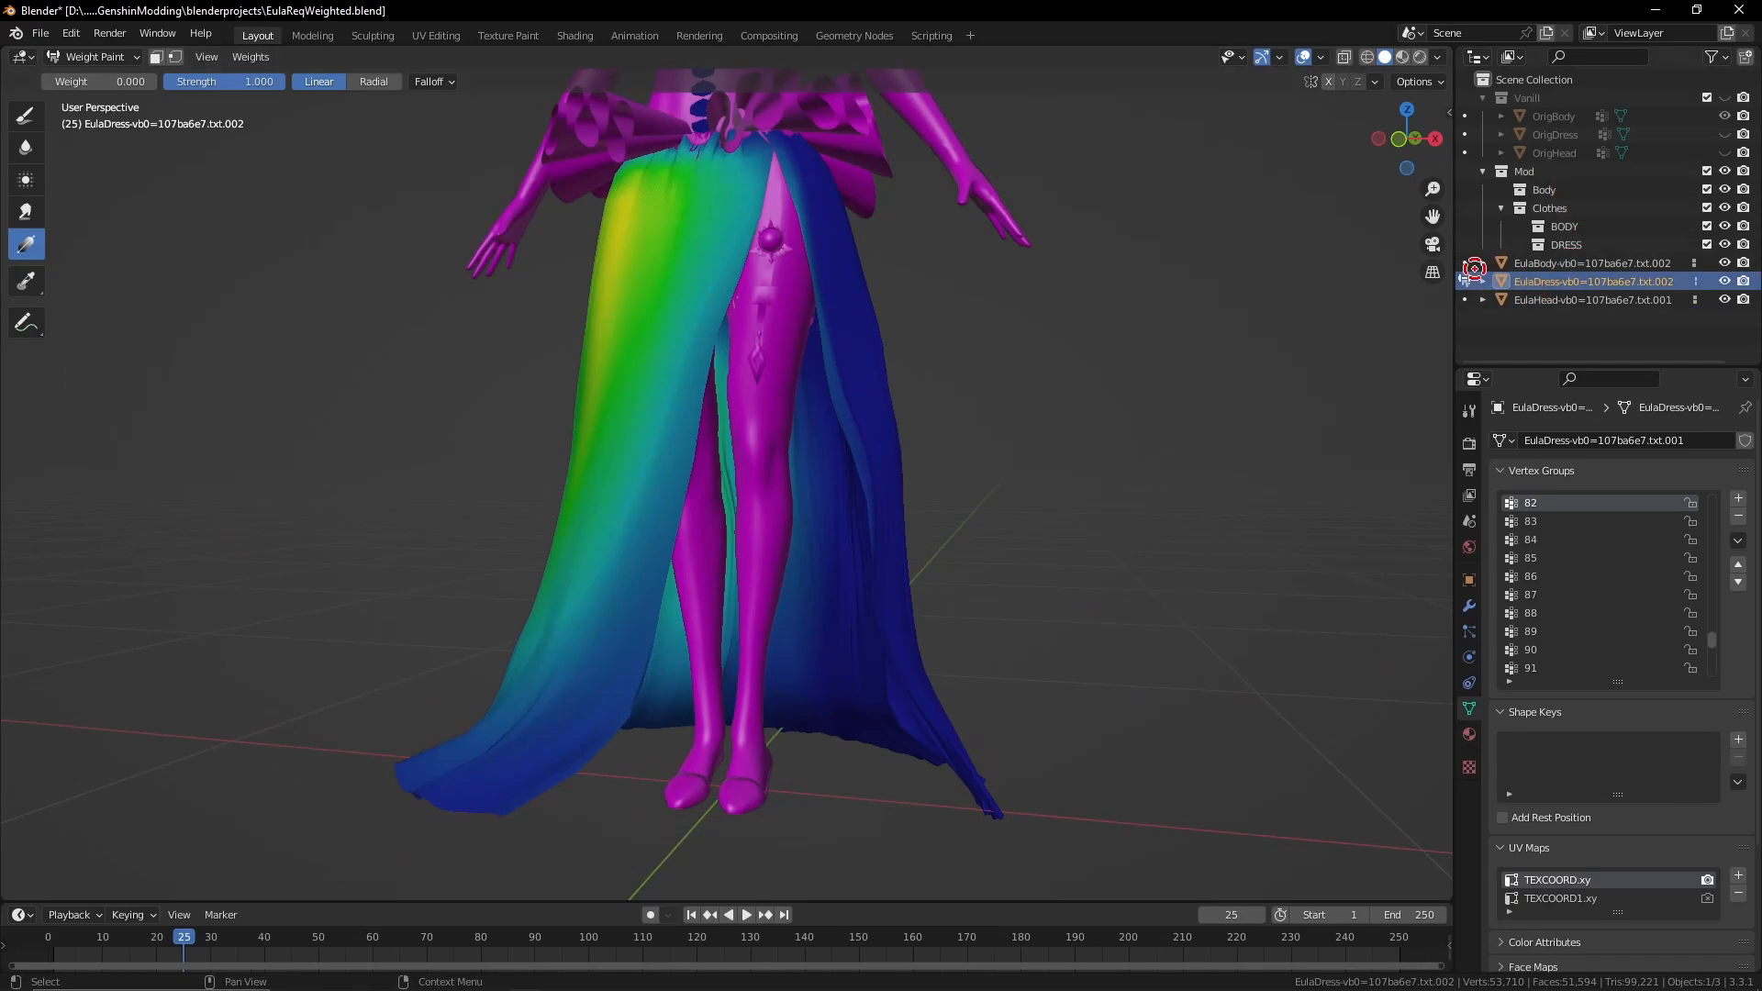
Examine the vertex group 82 weights on the dress from the side, back and front of the skirt
middle_click_drag(915, 610, 729, 446)
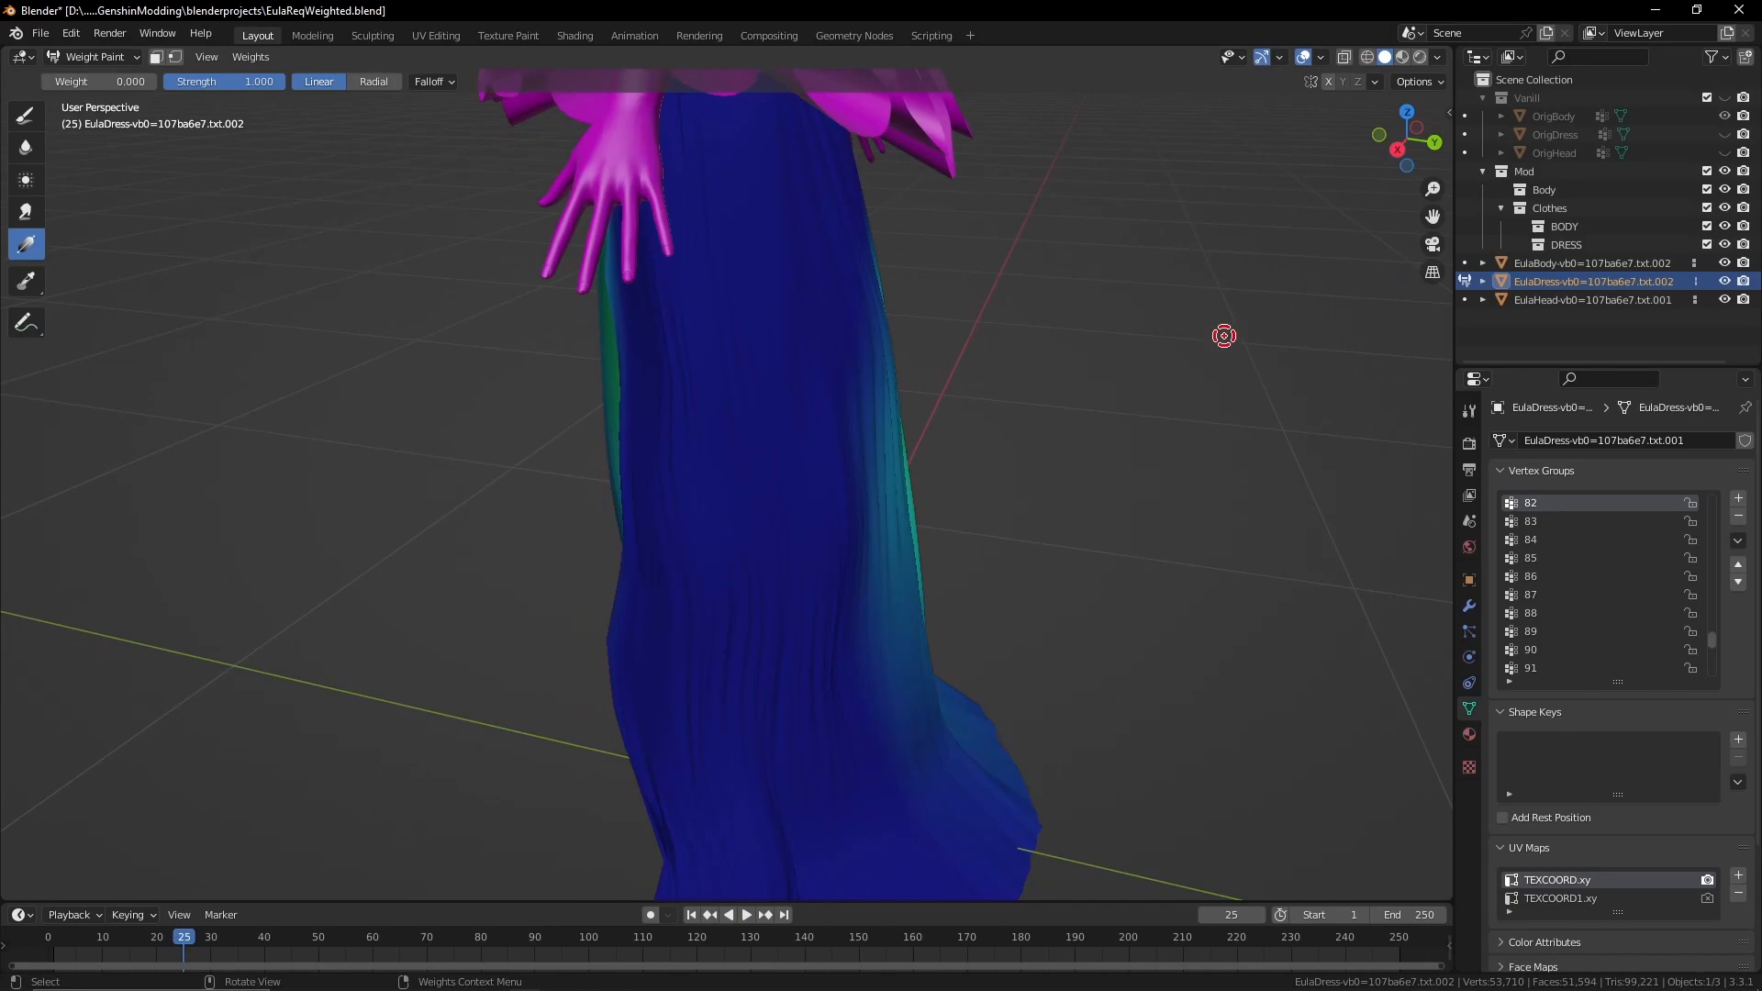
middle_click_drag(609, 657, 711, 238)
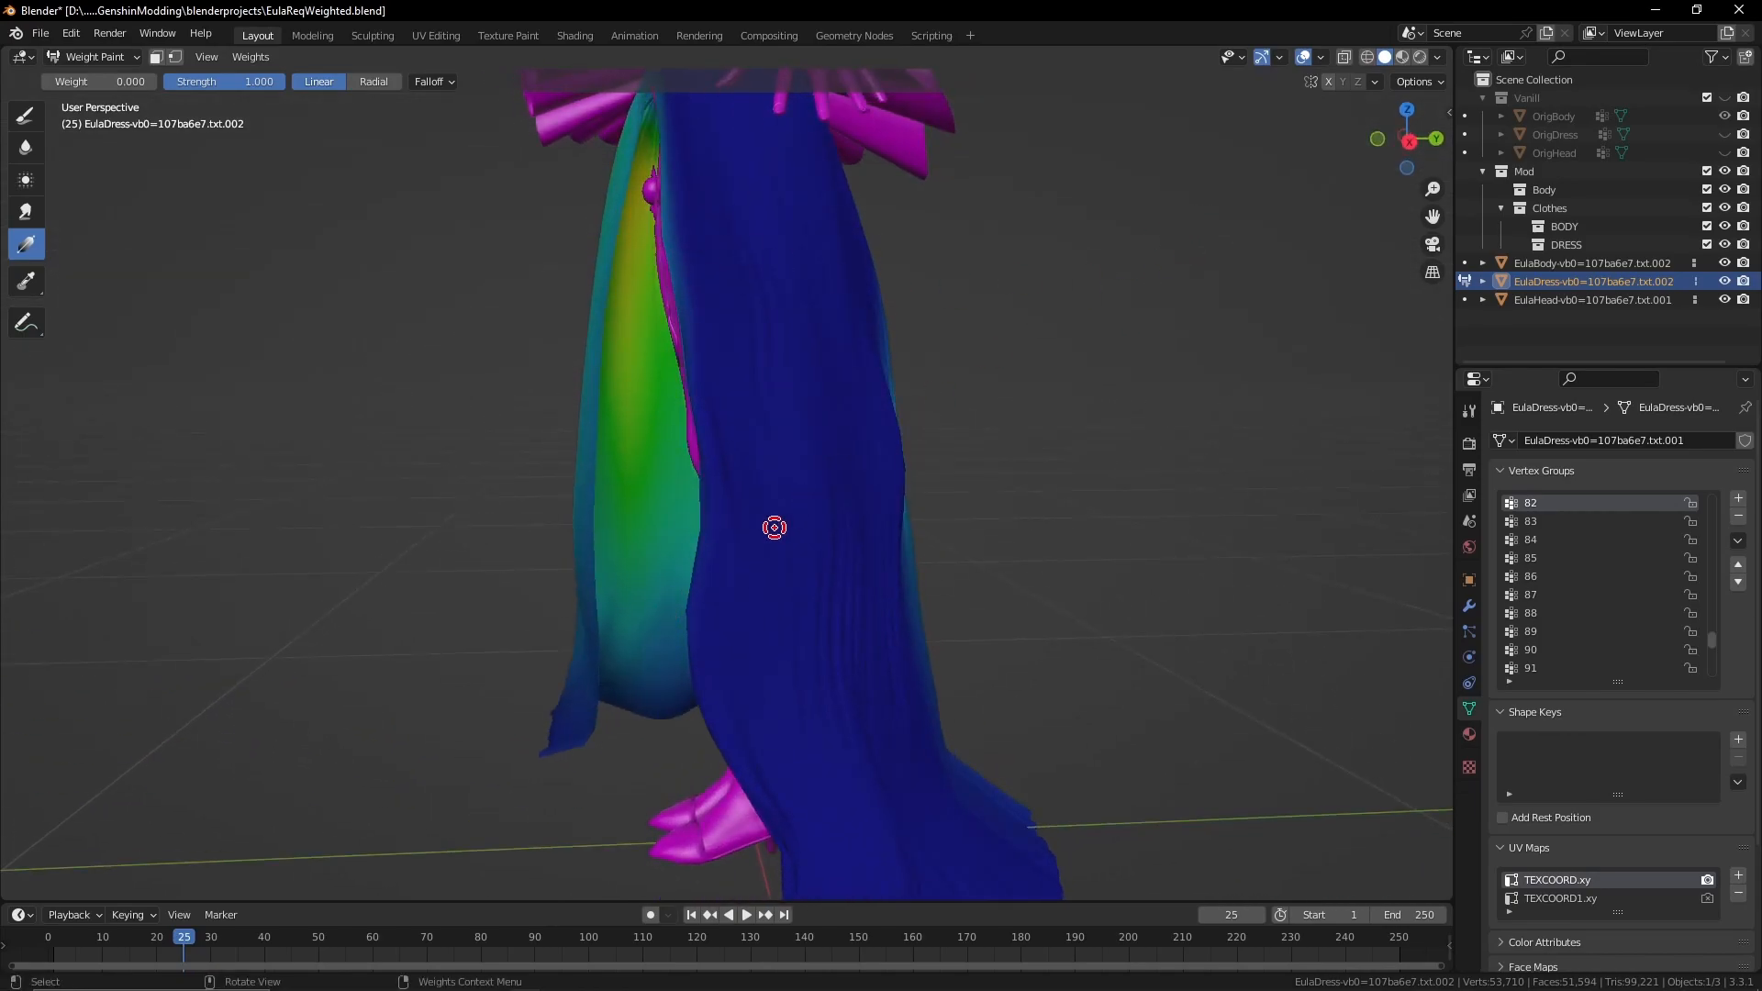
middle_click_drag(845, 731, 939, 710)
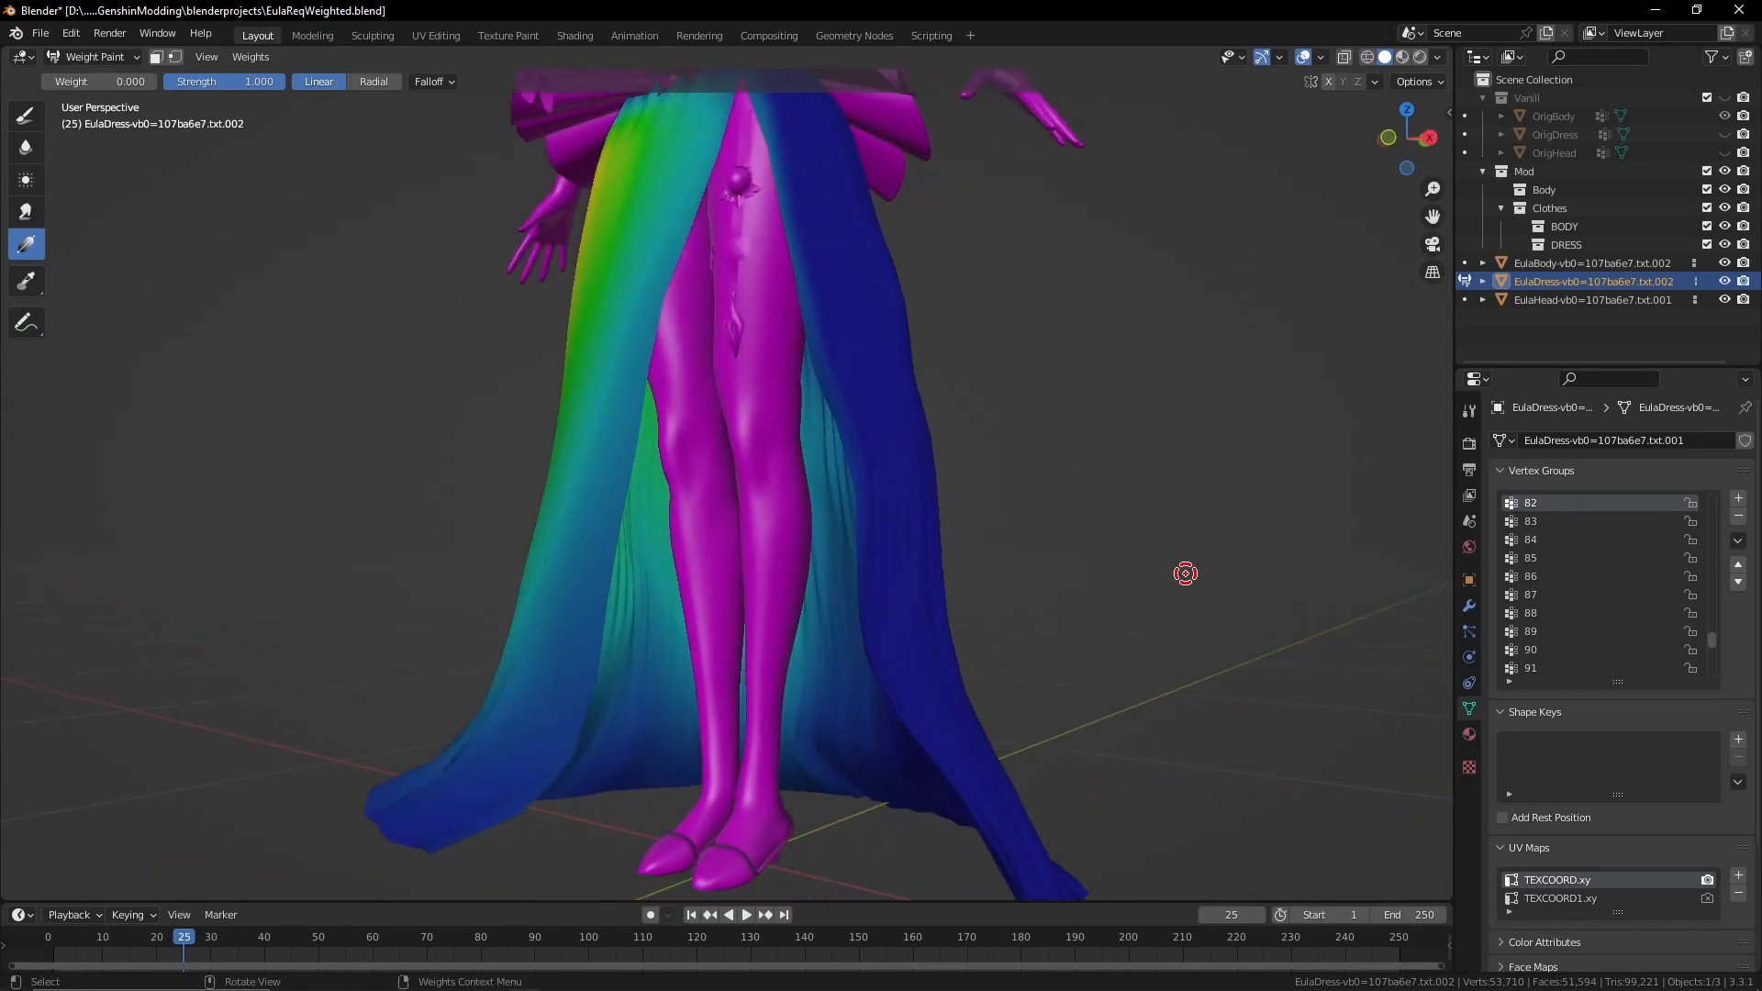
middle_click_drag(964, 685, 814, 647)
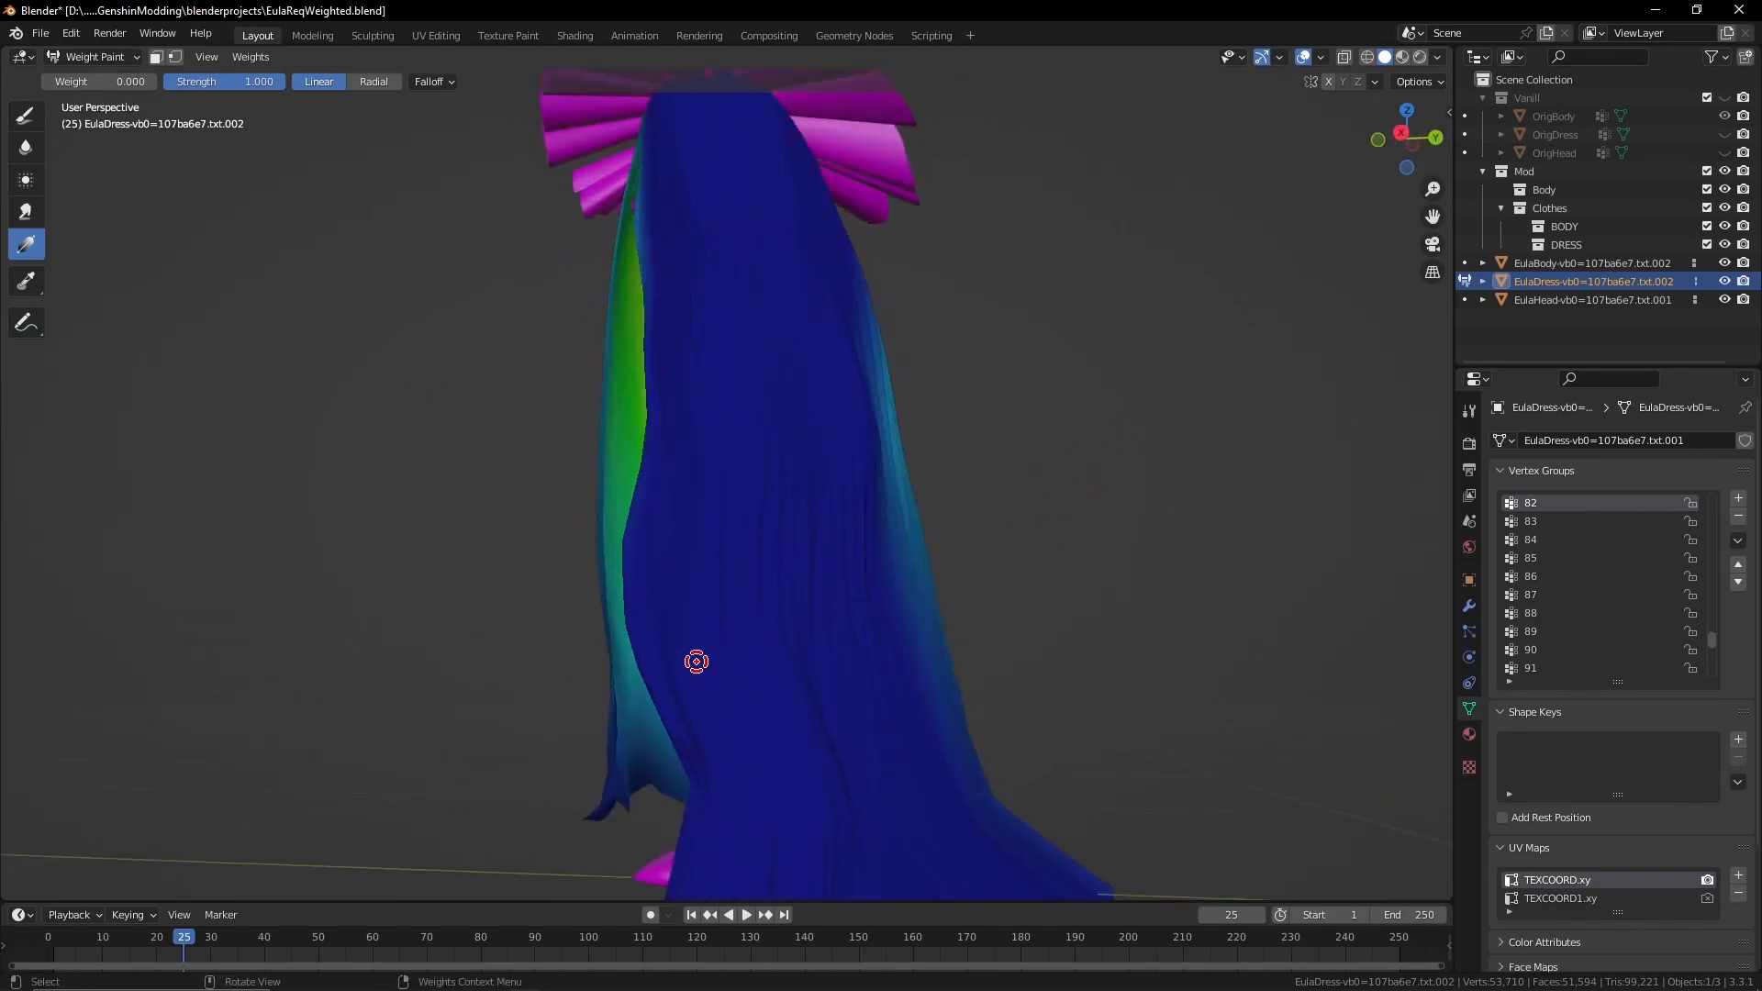
right_click(823, 639)
Switch weight painting to the EulaBody mesh and sample the vertex groups on both lower legs, including group 62
left_click(1464, 264)
middle_click_drag(660, 686, 833, 677)
right_click(769, 651, "shift")
left_click(760, 649)
right_click(698, 641, "shift")
left_click(697, 641)
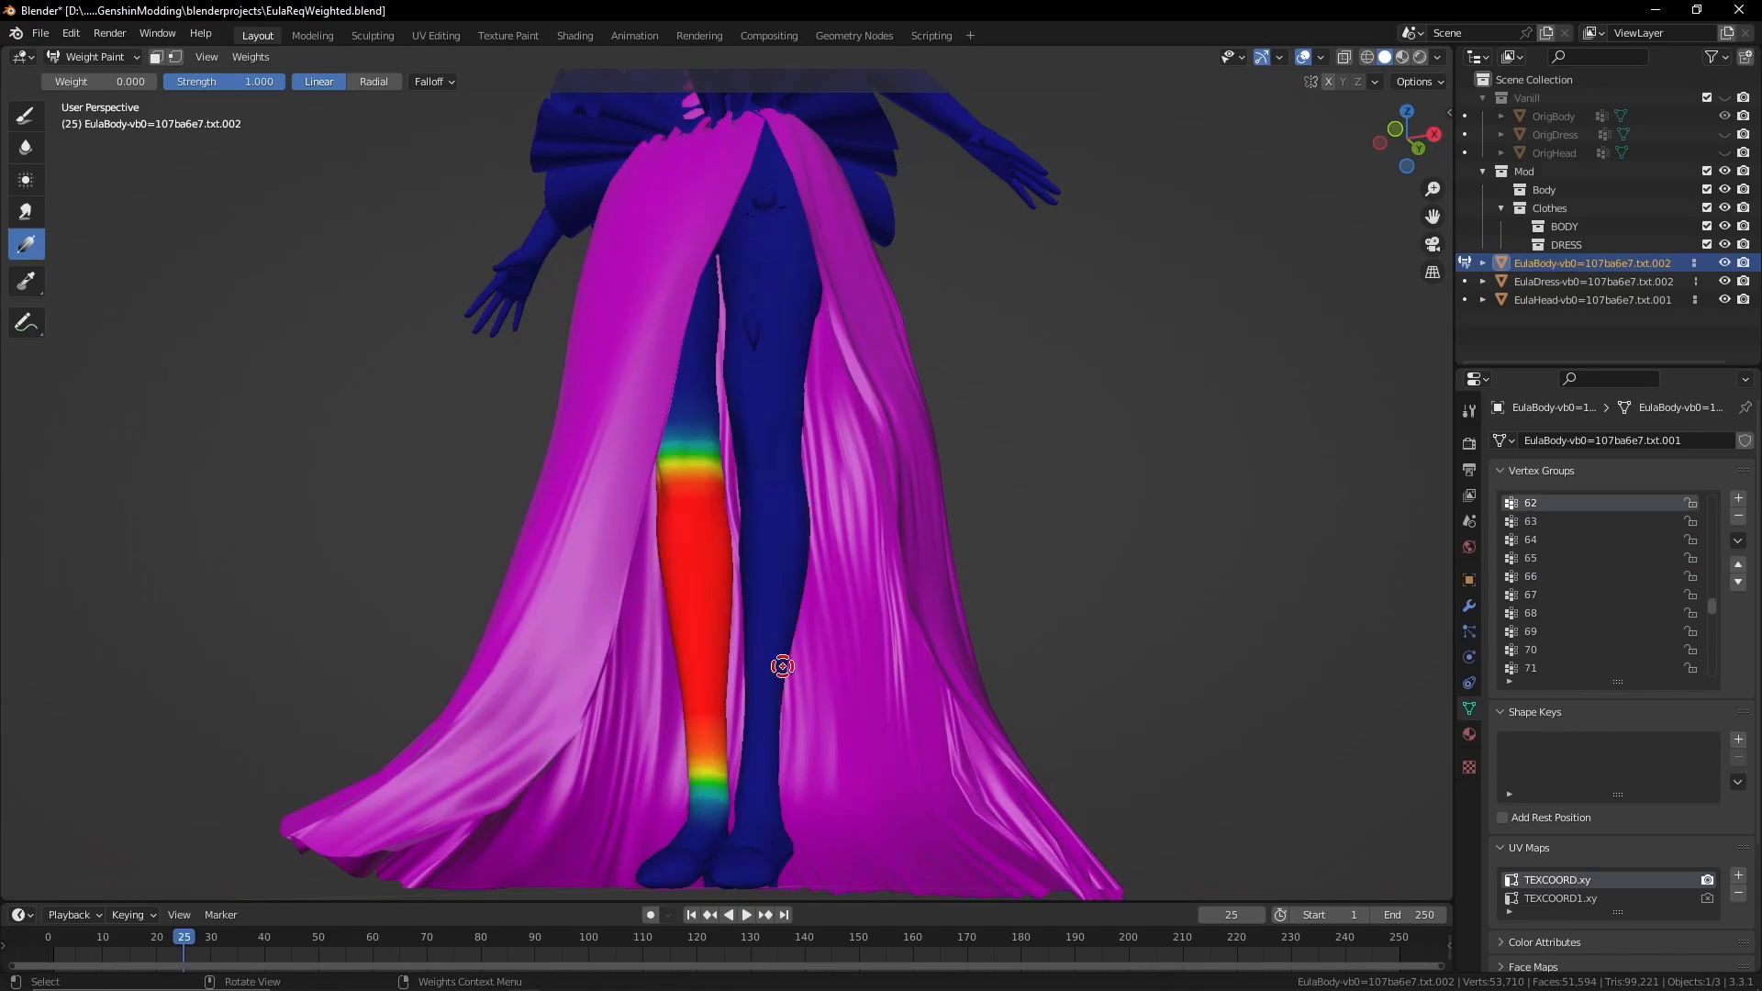
right_click(766, 556, "shift")
left_click(713, 558)
right_click(694, 563, "shift")
left_click(670, 567)
Switch weight painting back to the EulaDress mesh and sample vertex group 85 on the back of the skirt
left_click(1465, 281)
middle_click_drag(1000, 450, 595, 491)
right_click(639, 590, "shift")
left_click(587, 606)
right_click(564, 627, "shift")
left_click(567, 631)
Sample vertex group 62 on the back of the skirt and inspect its weights around the whole dress
scroll(678, 612, "down", 5)
right_click(798, 601, "shift")
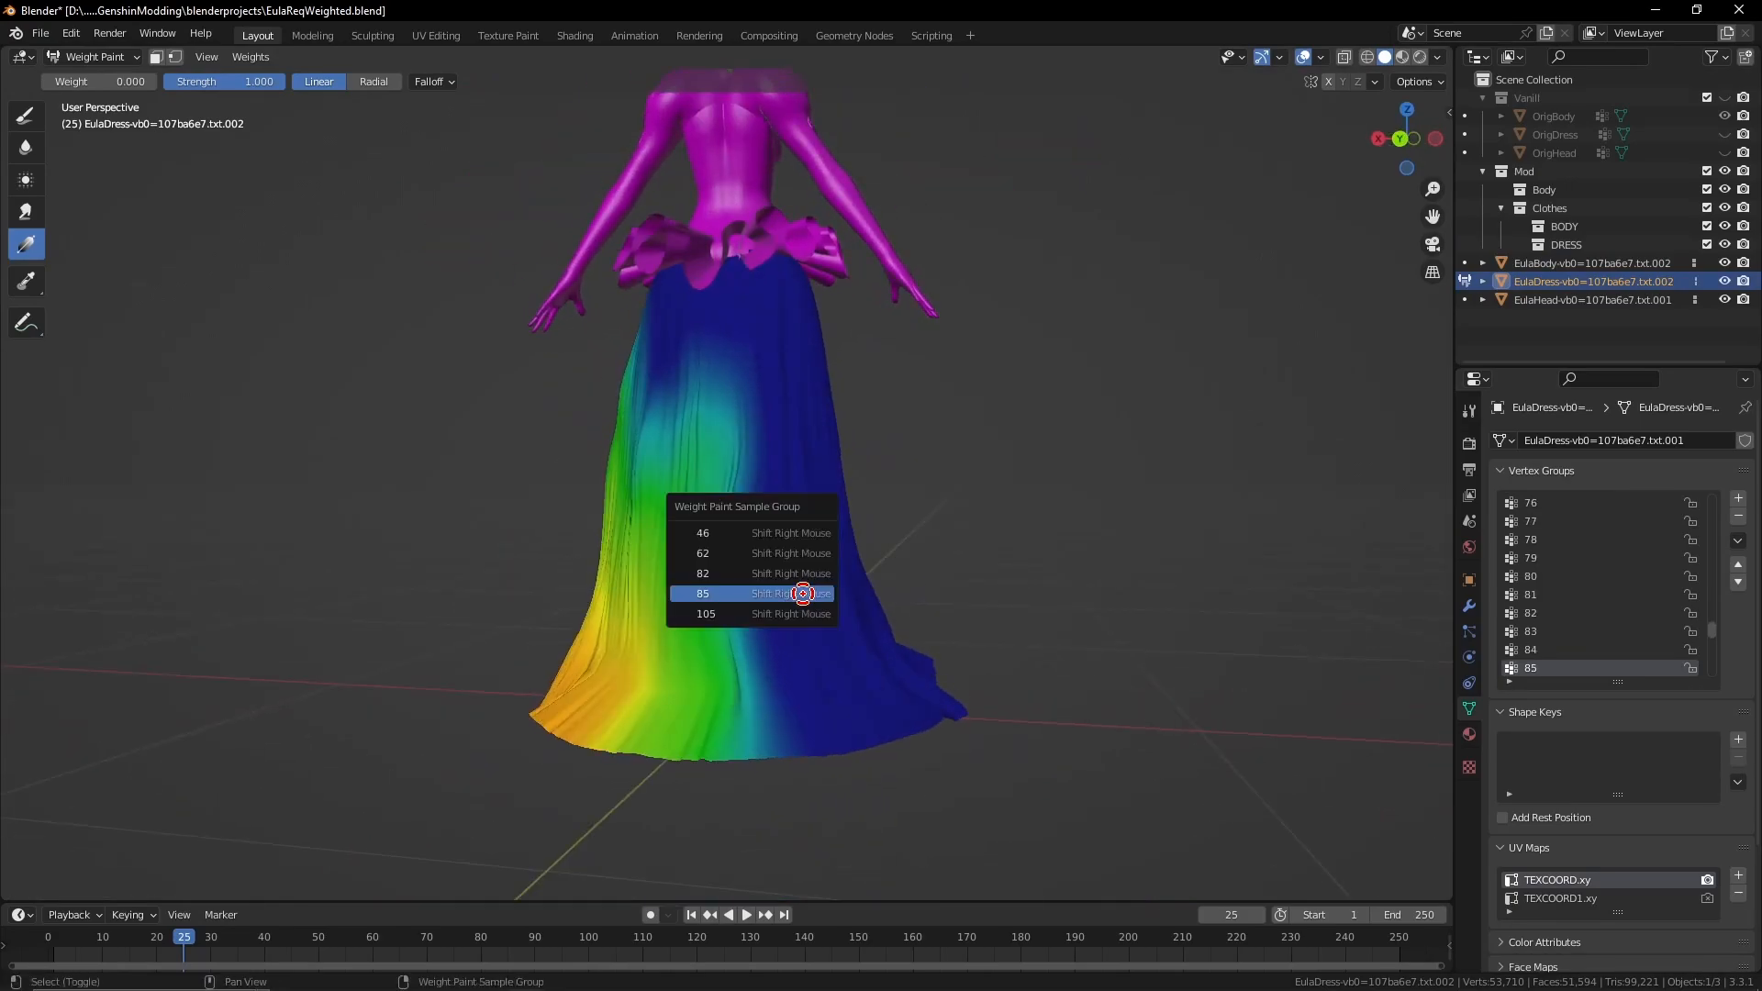
left_click(724, 554)
middle_click_drag(893, 619, 1118, 842)
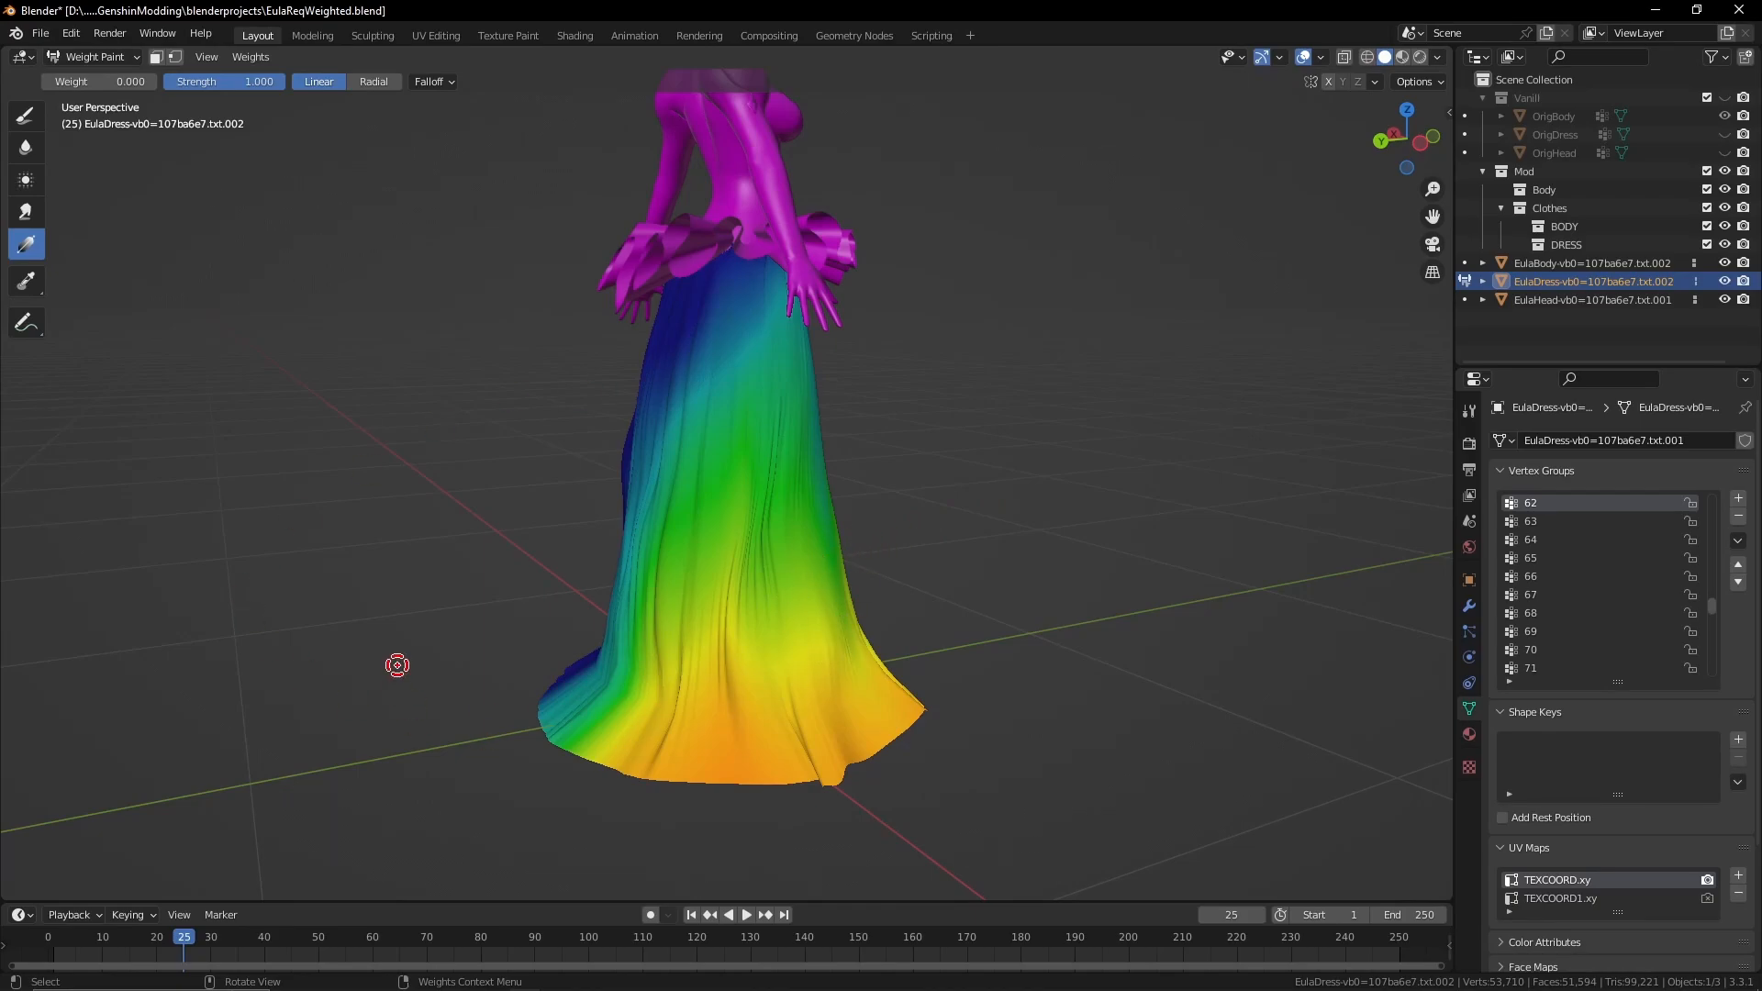
middle_click_drag(862, 683, 527, 697)
scroll(595, 764, "up", 4)
scroll(747, 676, "down", 1)
middle_click_drag(684, 820, 1116, 716, "shift")
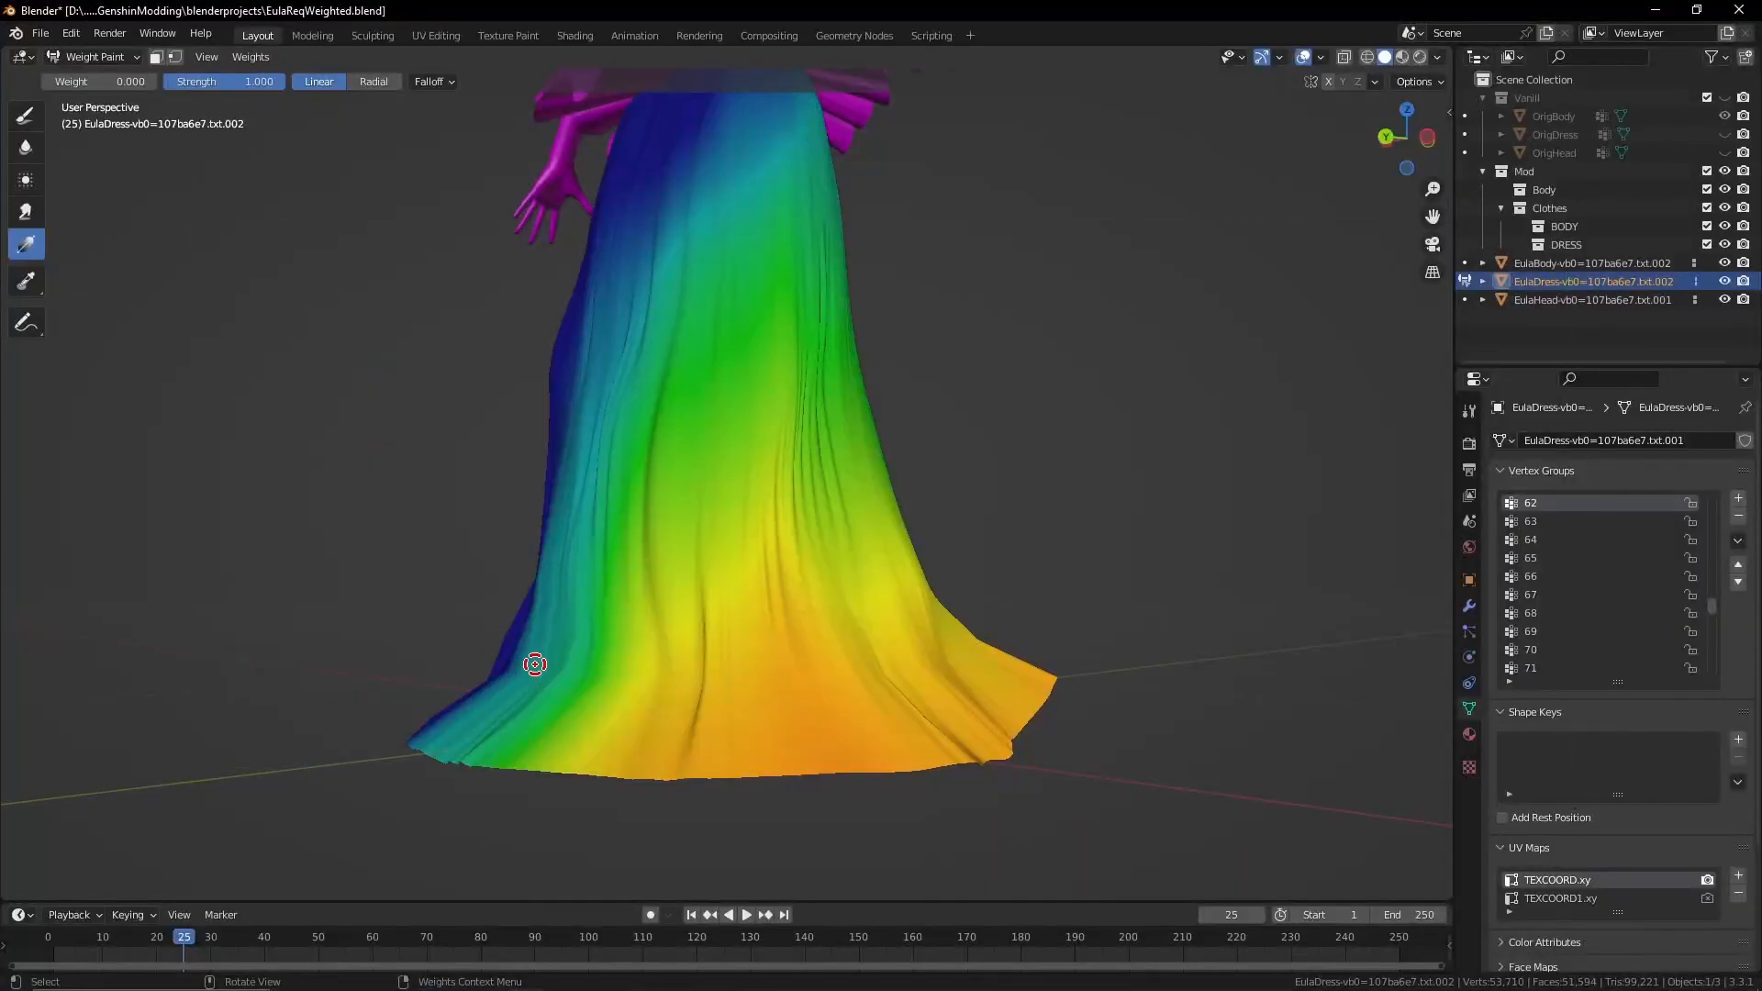
middle_click_drag(584, 684, 495, 594)
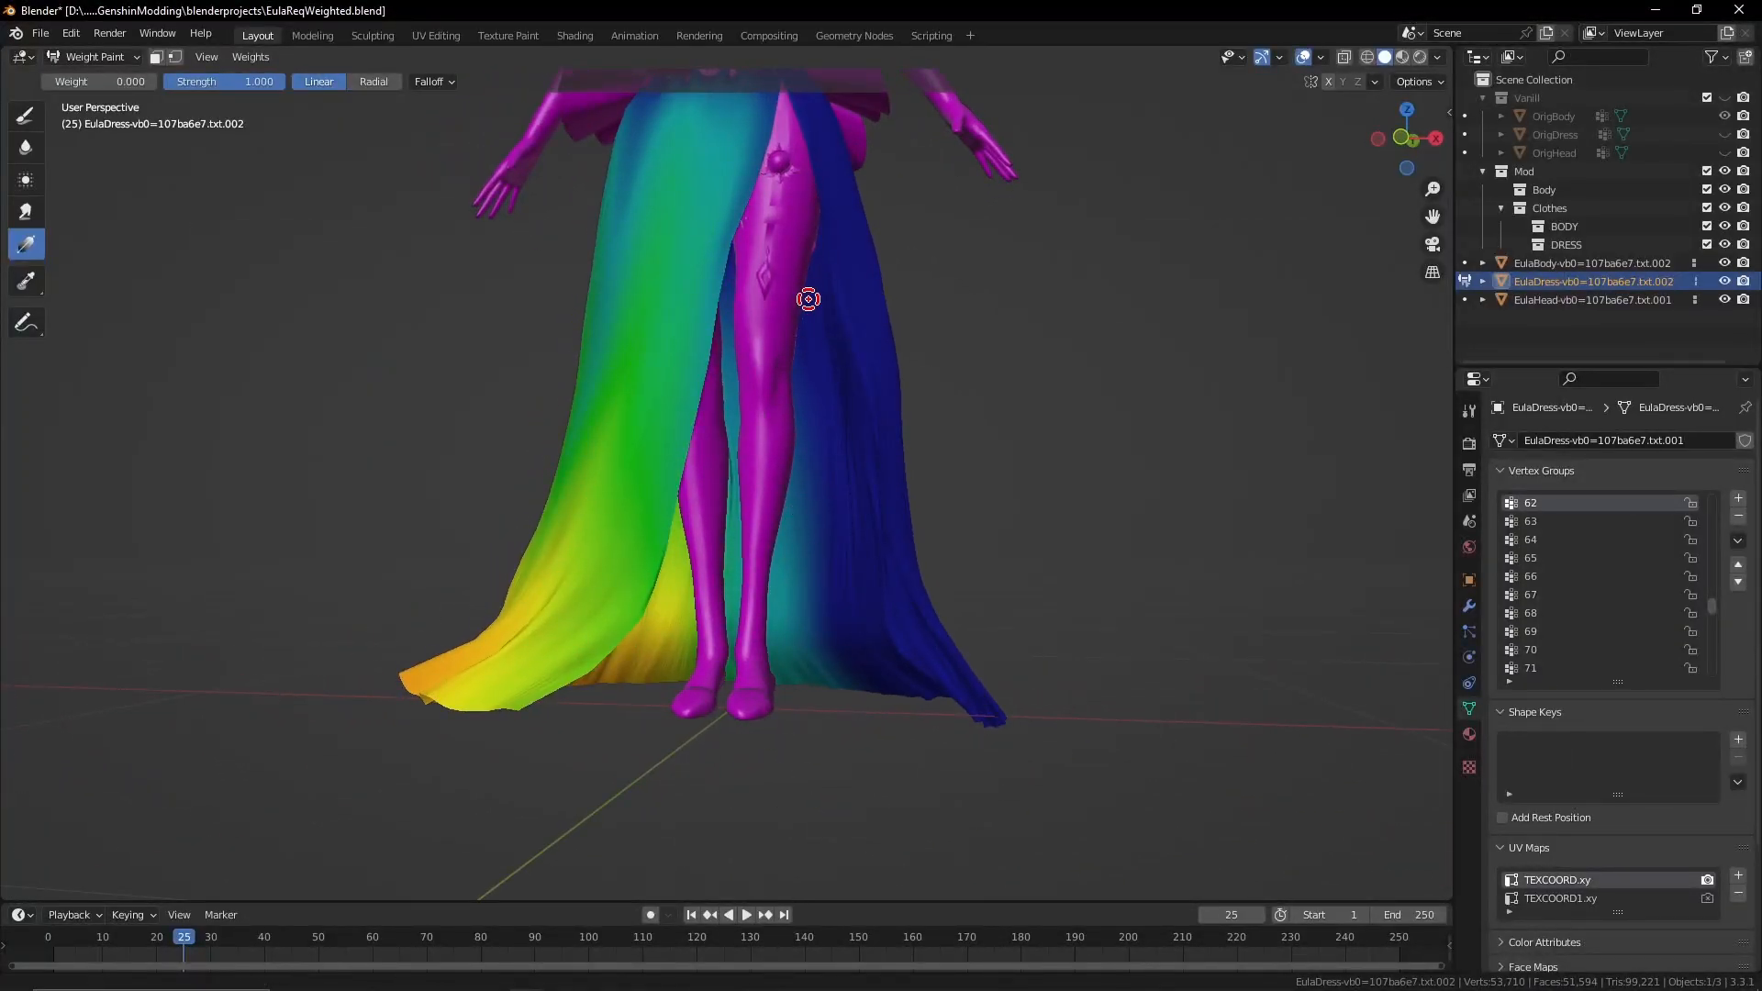
middle_click_drag(809, 299, 715, 543, "shift")
key("ctrl+Tab")
key("Escape")
middle_click_drag(606, 552, 663, 562)
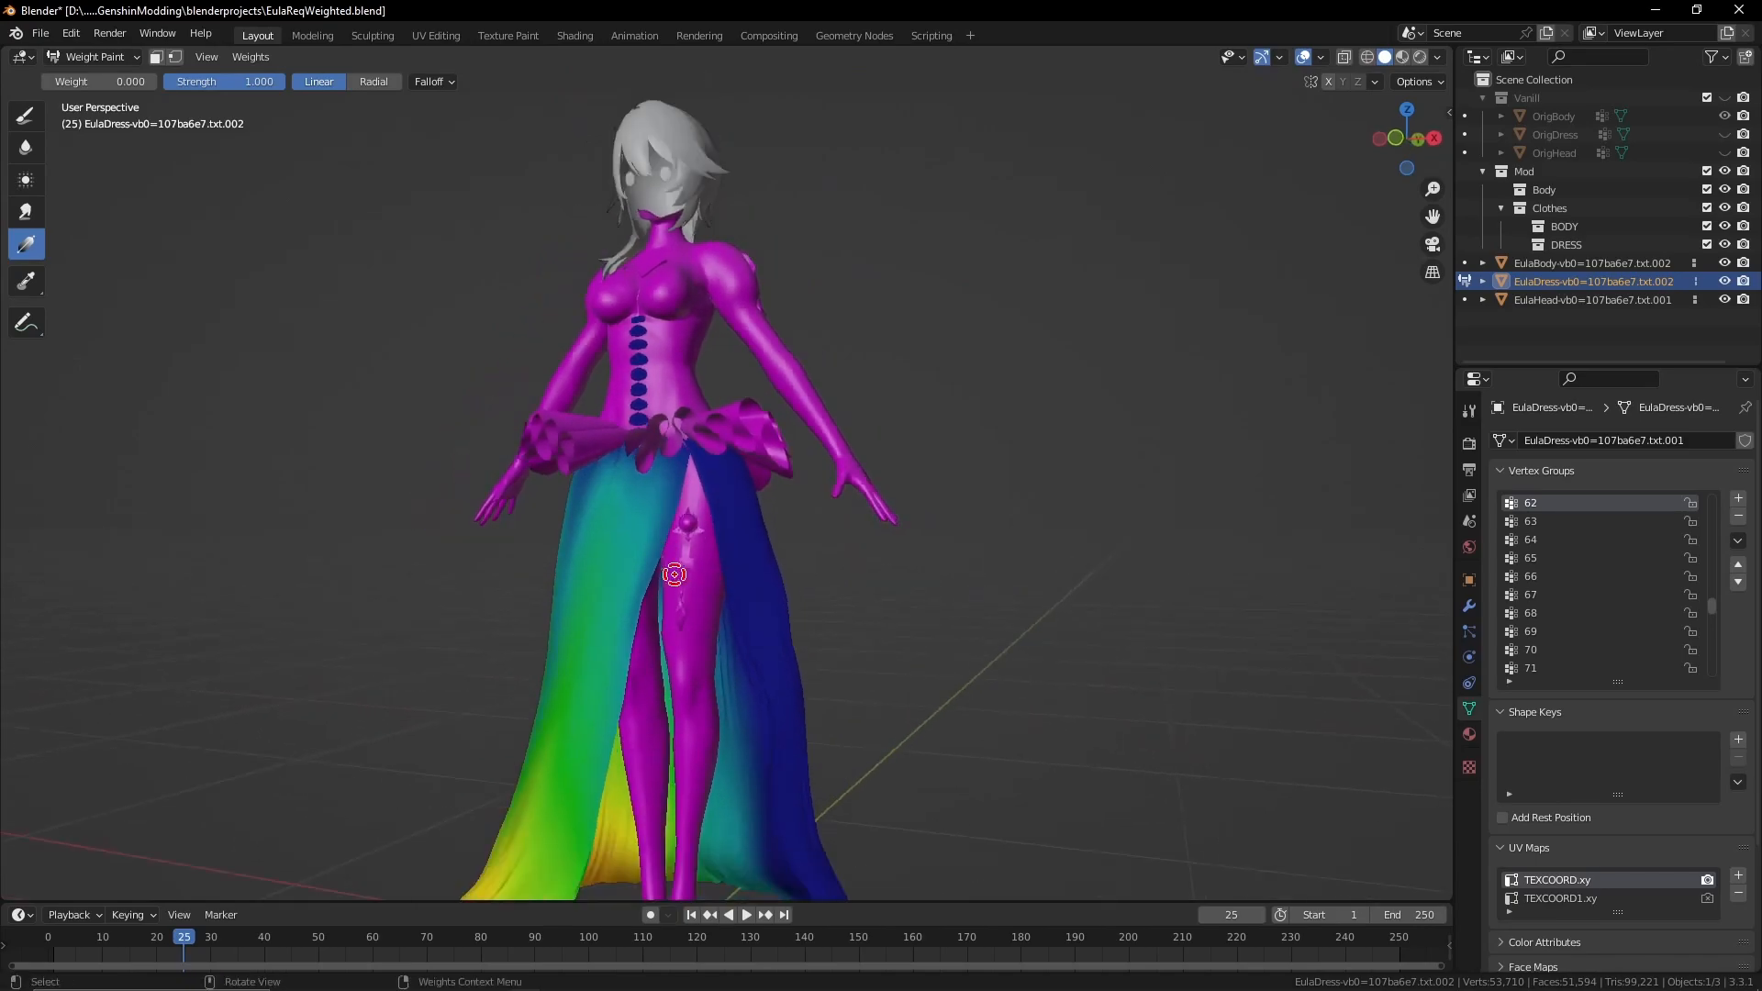
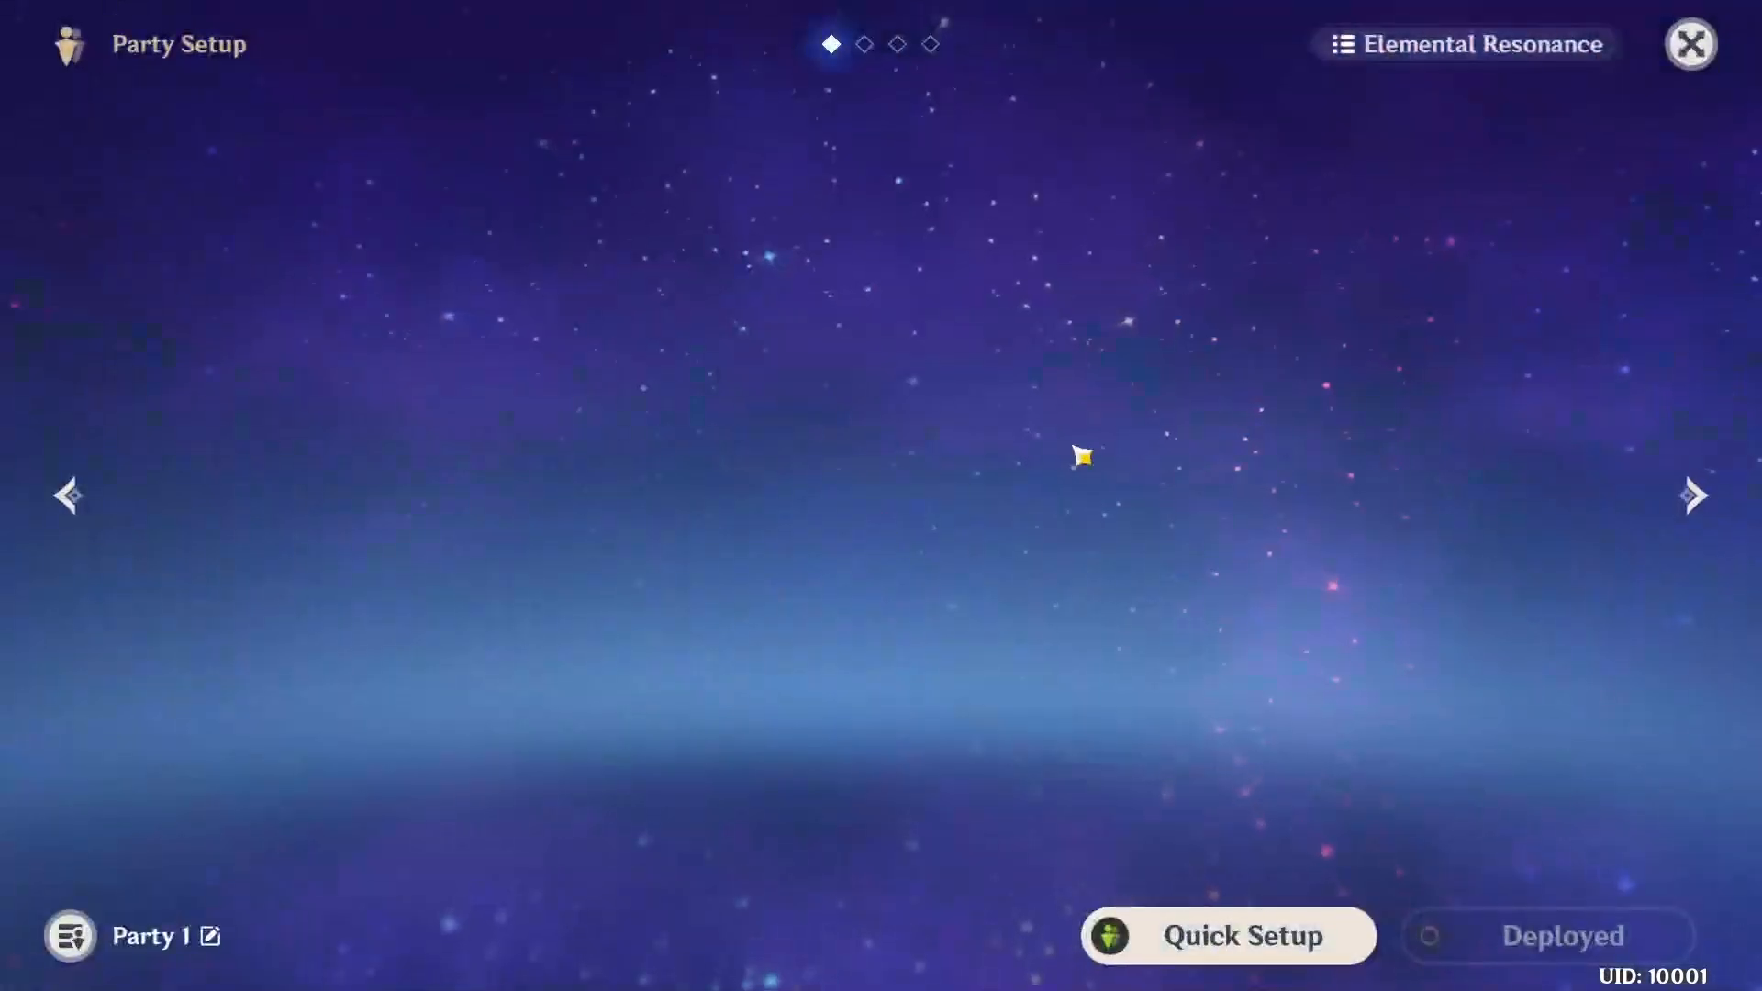
Switch to Genshin Impact and swap Venti into the third party slot
left_click(1081, 455)
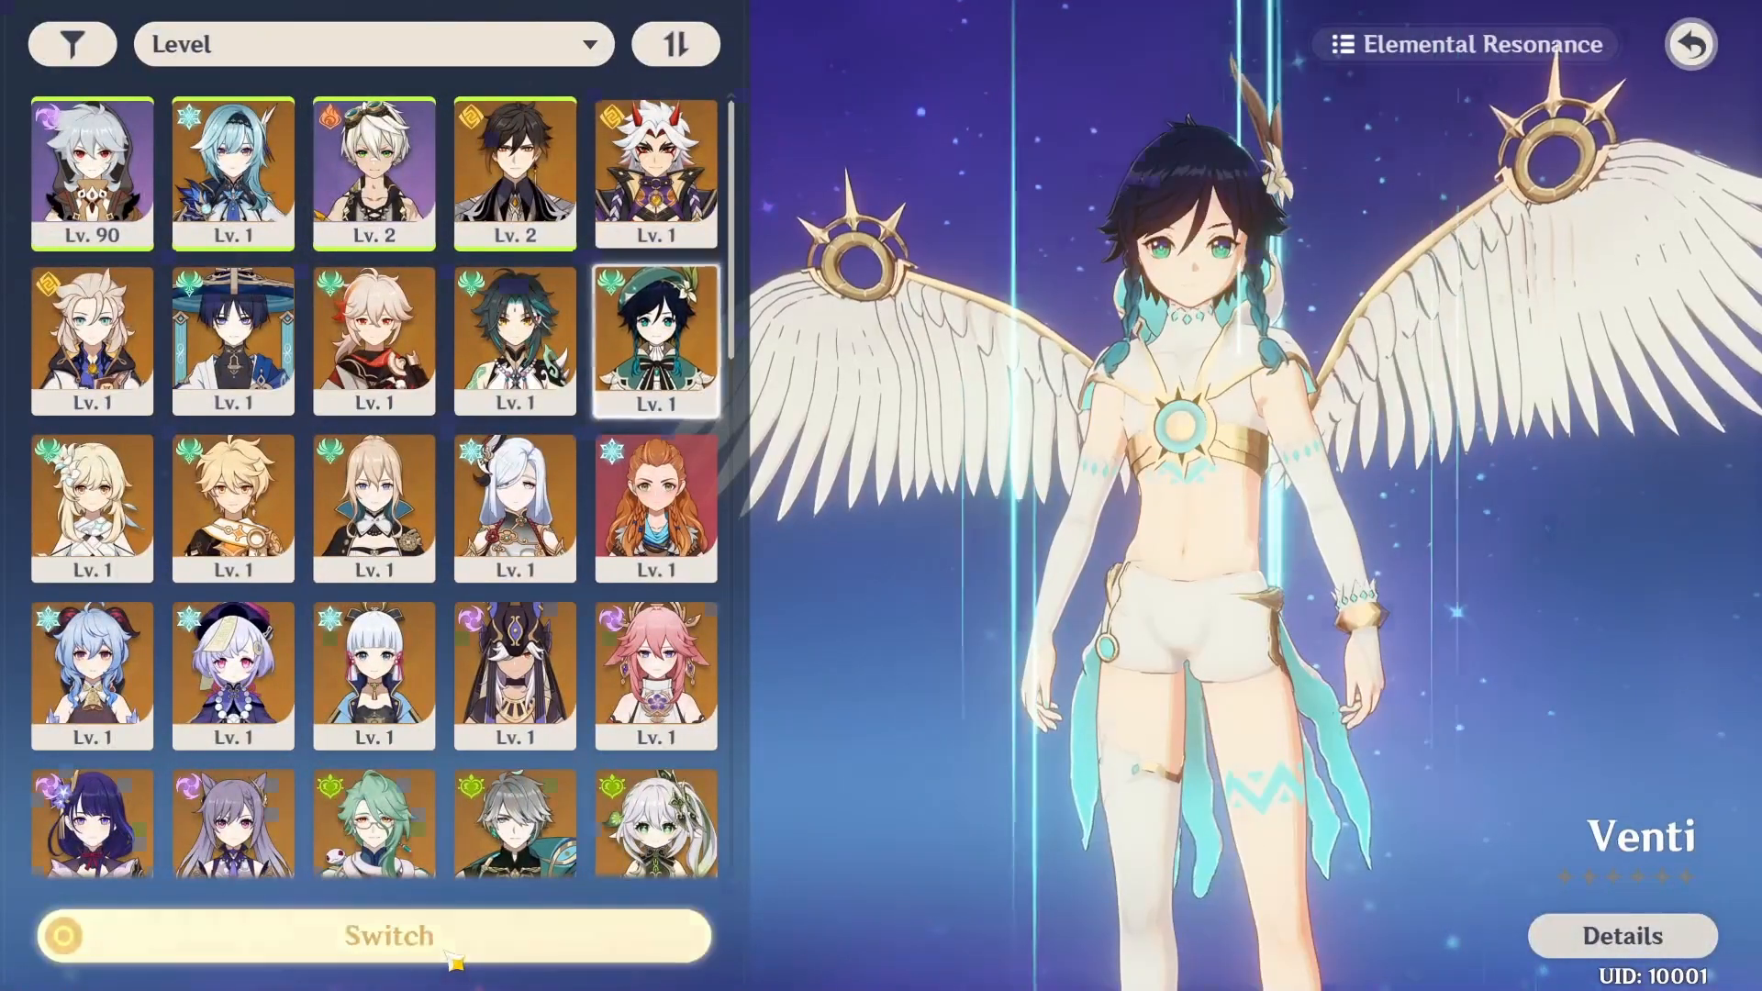
left_click(445, 945)
key("Escape")
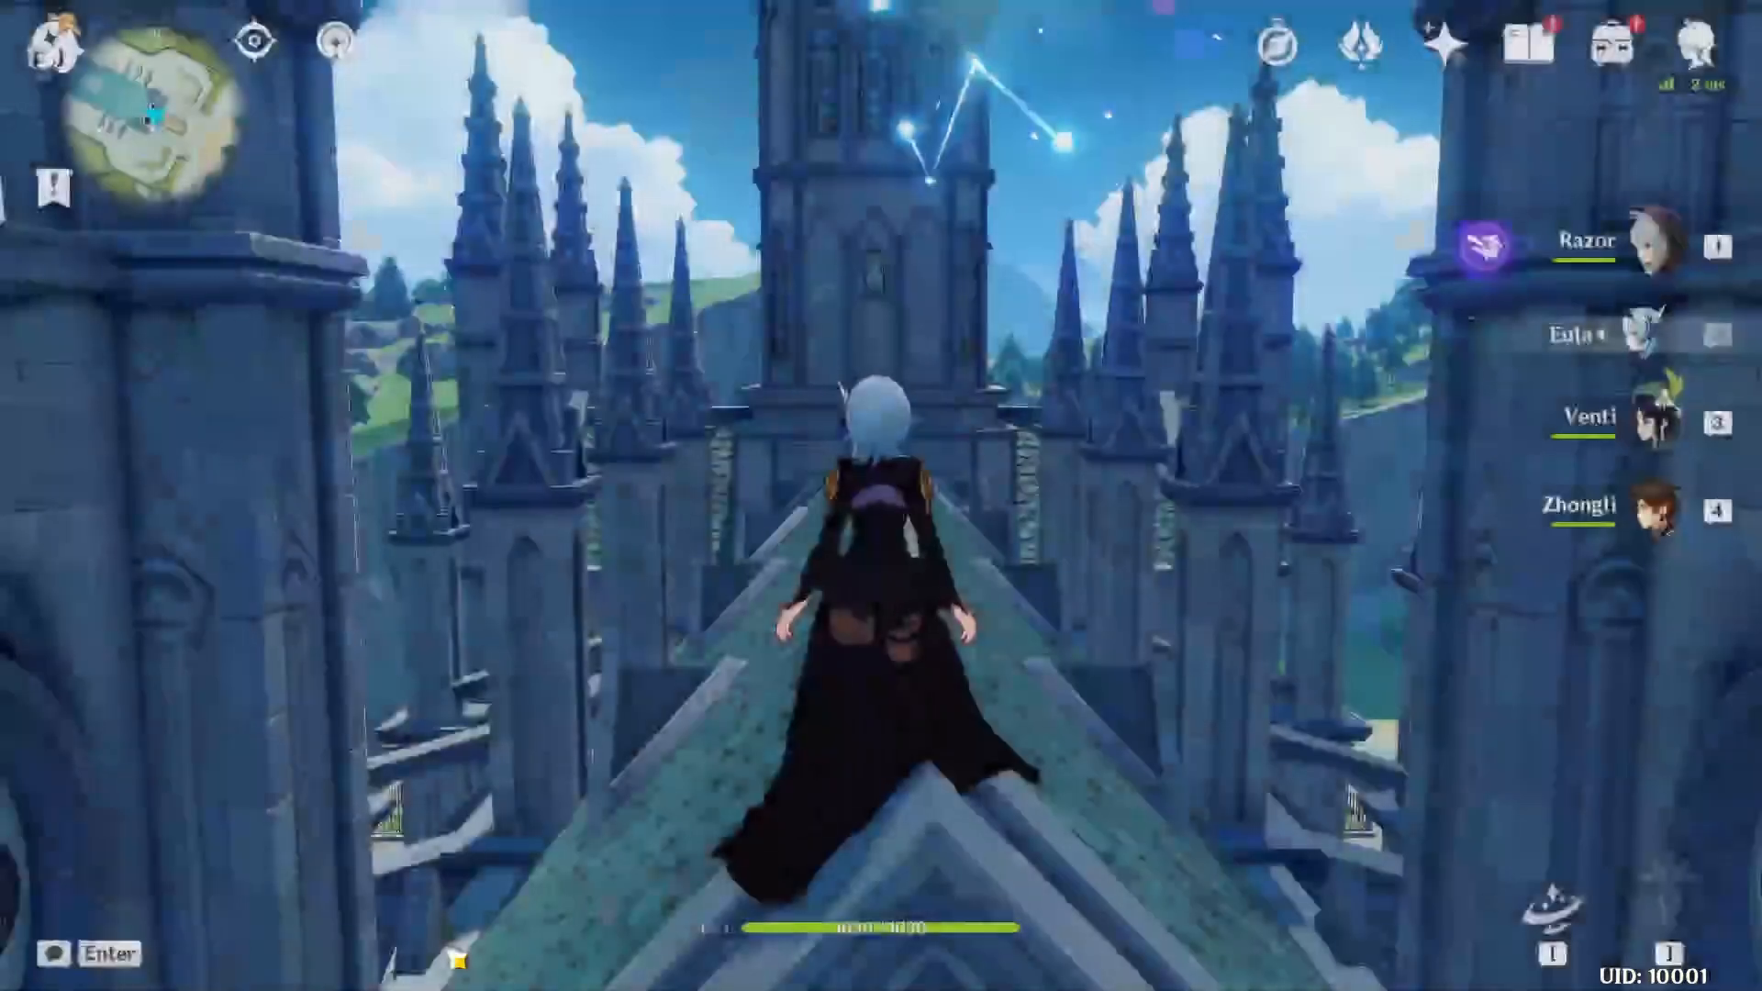
Play as Venti and jump around to compare how his modded archon outfit and his default outfit move
key("3")
key("space")
key("space")
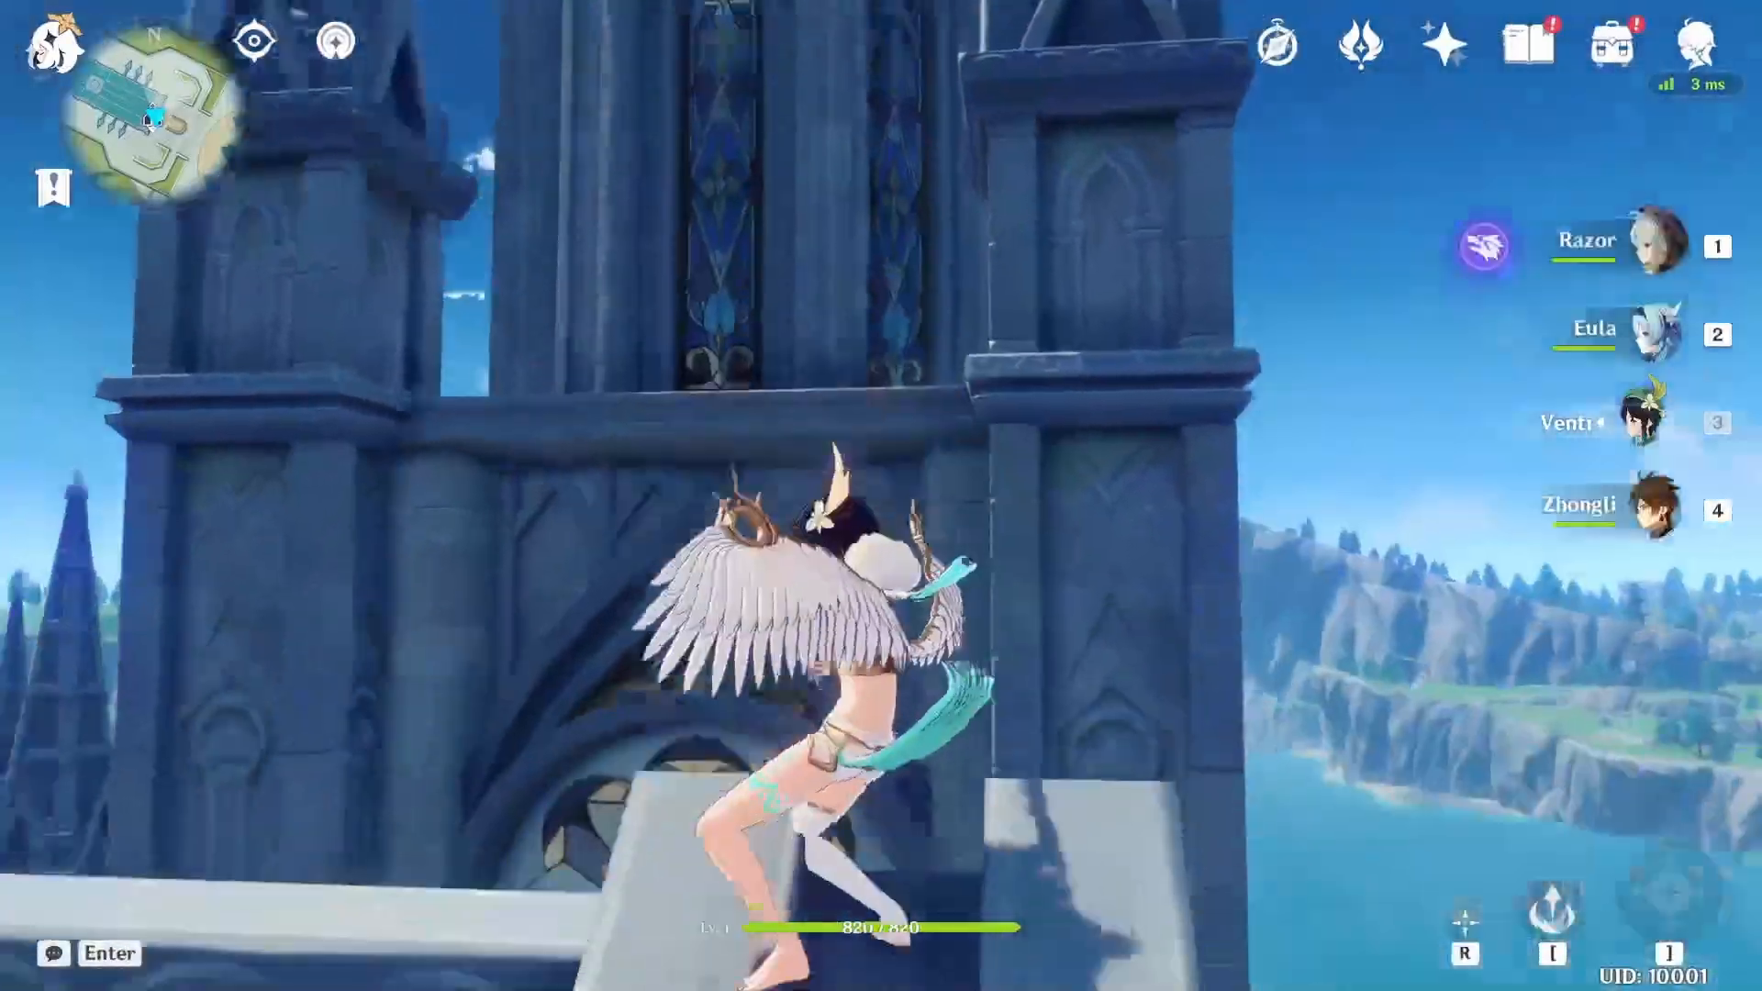
key("space")
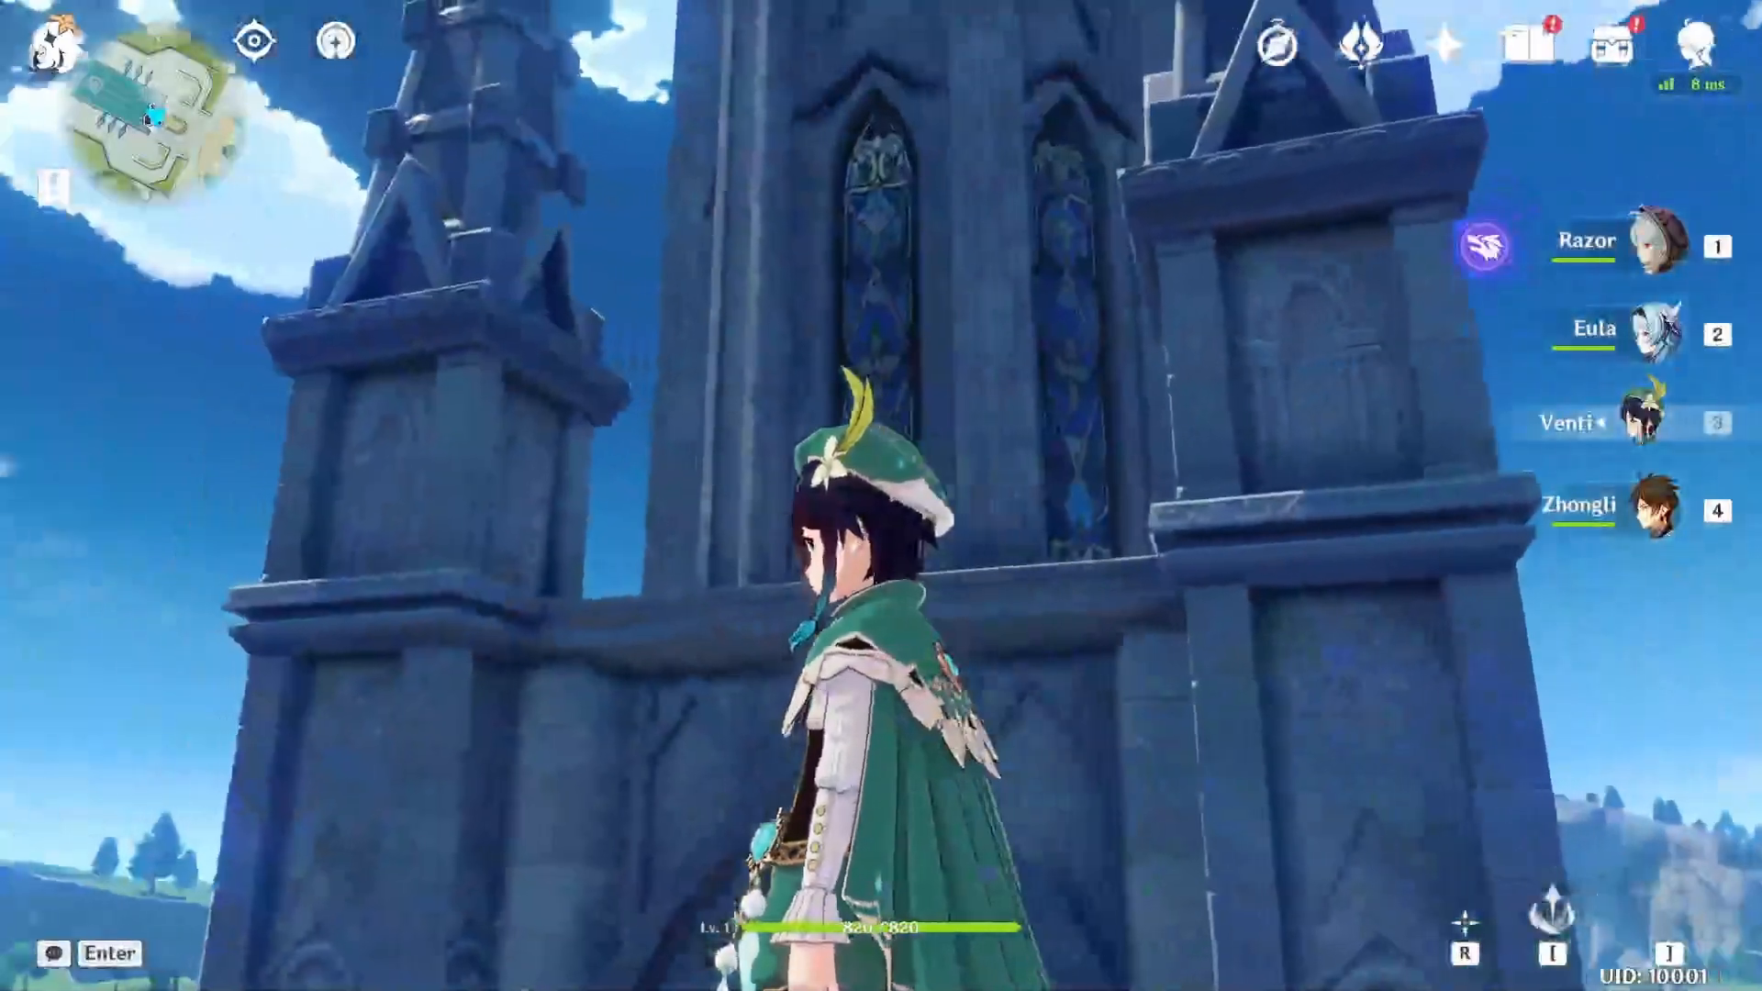
key("w")
key("space")
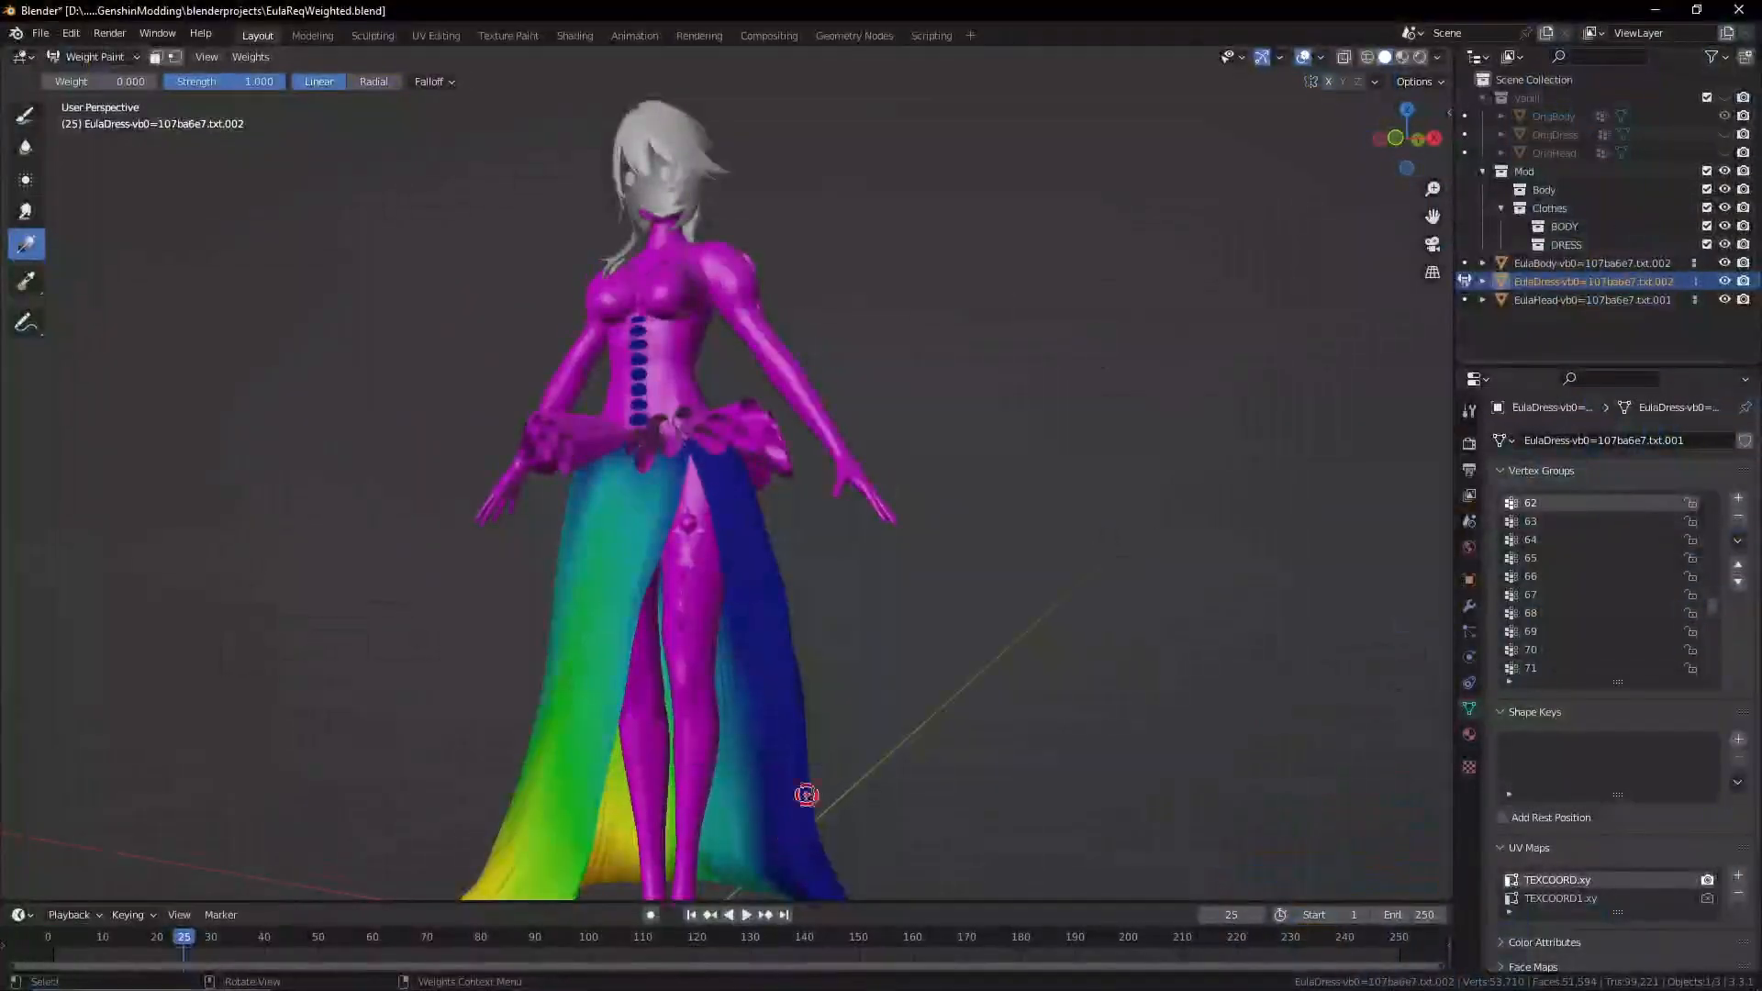
In File Explorer, go to blenderprojects\.Collabs\Venti Archon Outfit and open VentiBlendFinal.blend in Blender
mouse_move(288, 976)
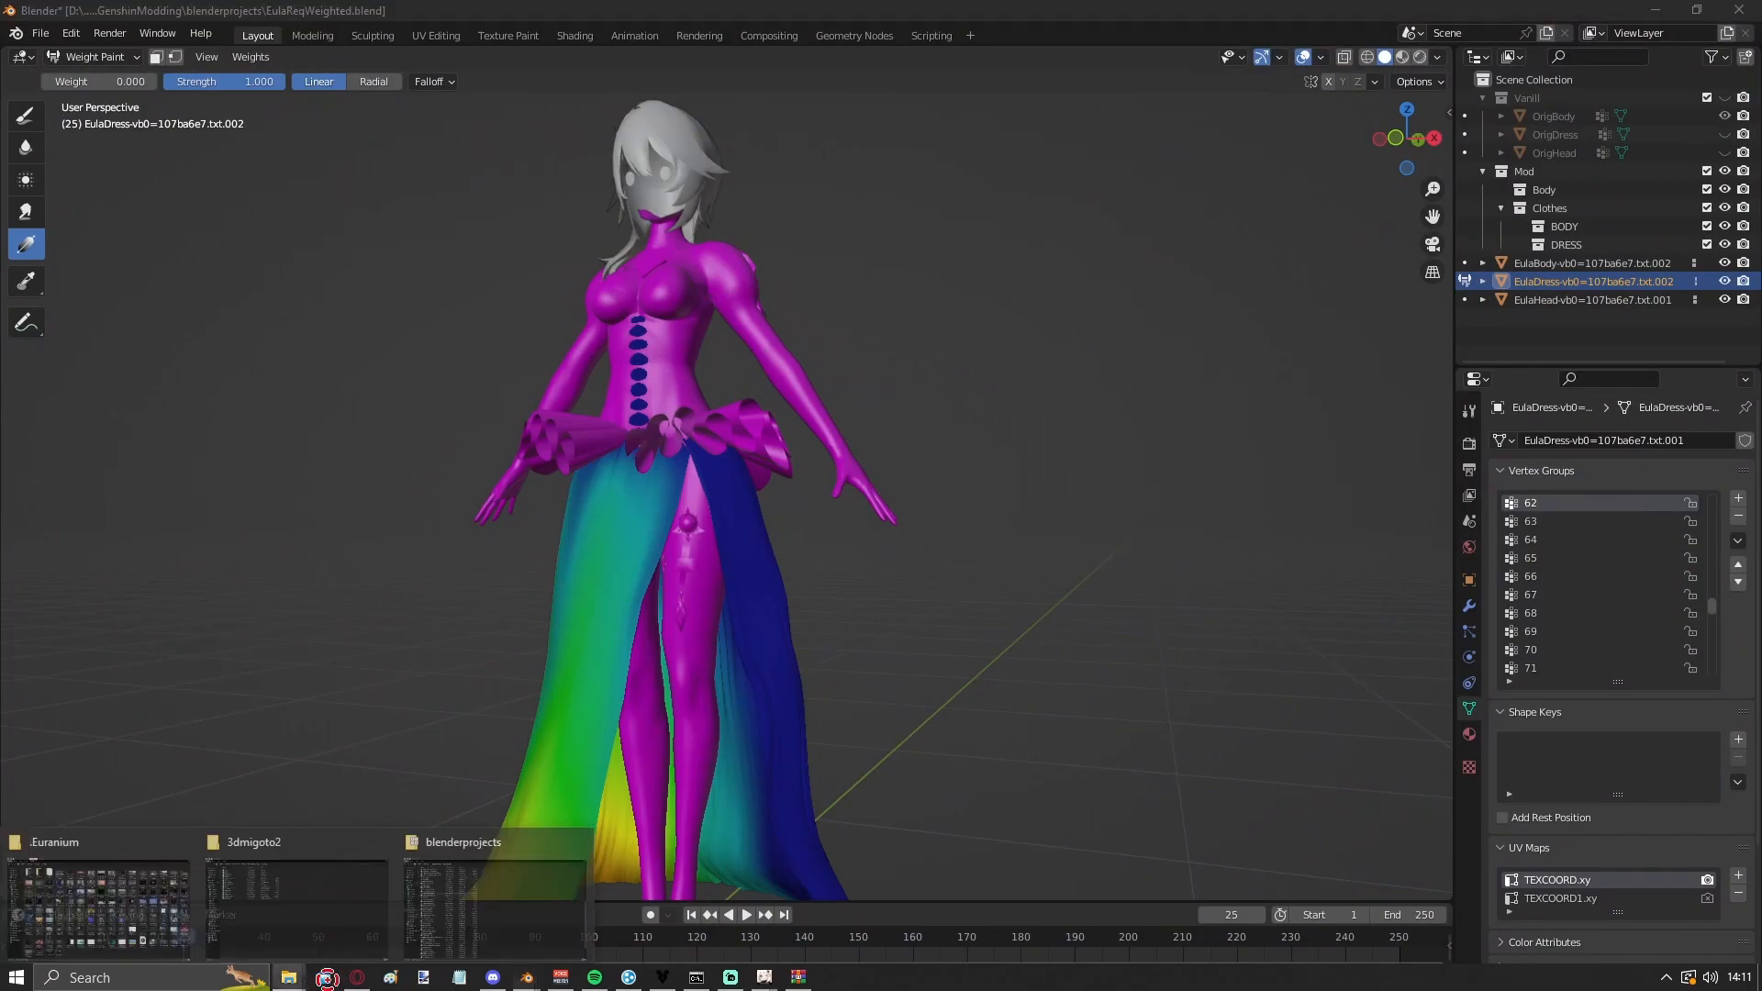
left_click(466, 895)
scroll(269, 613, "down", 3)
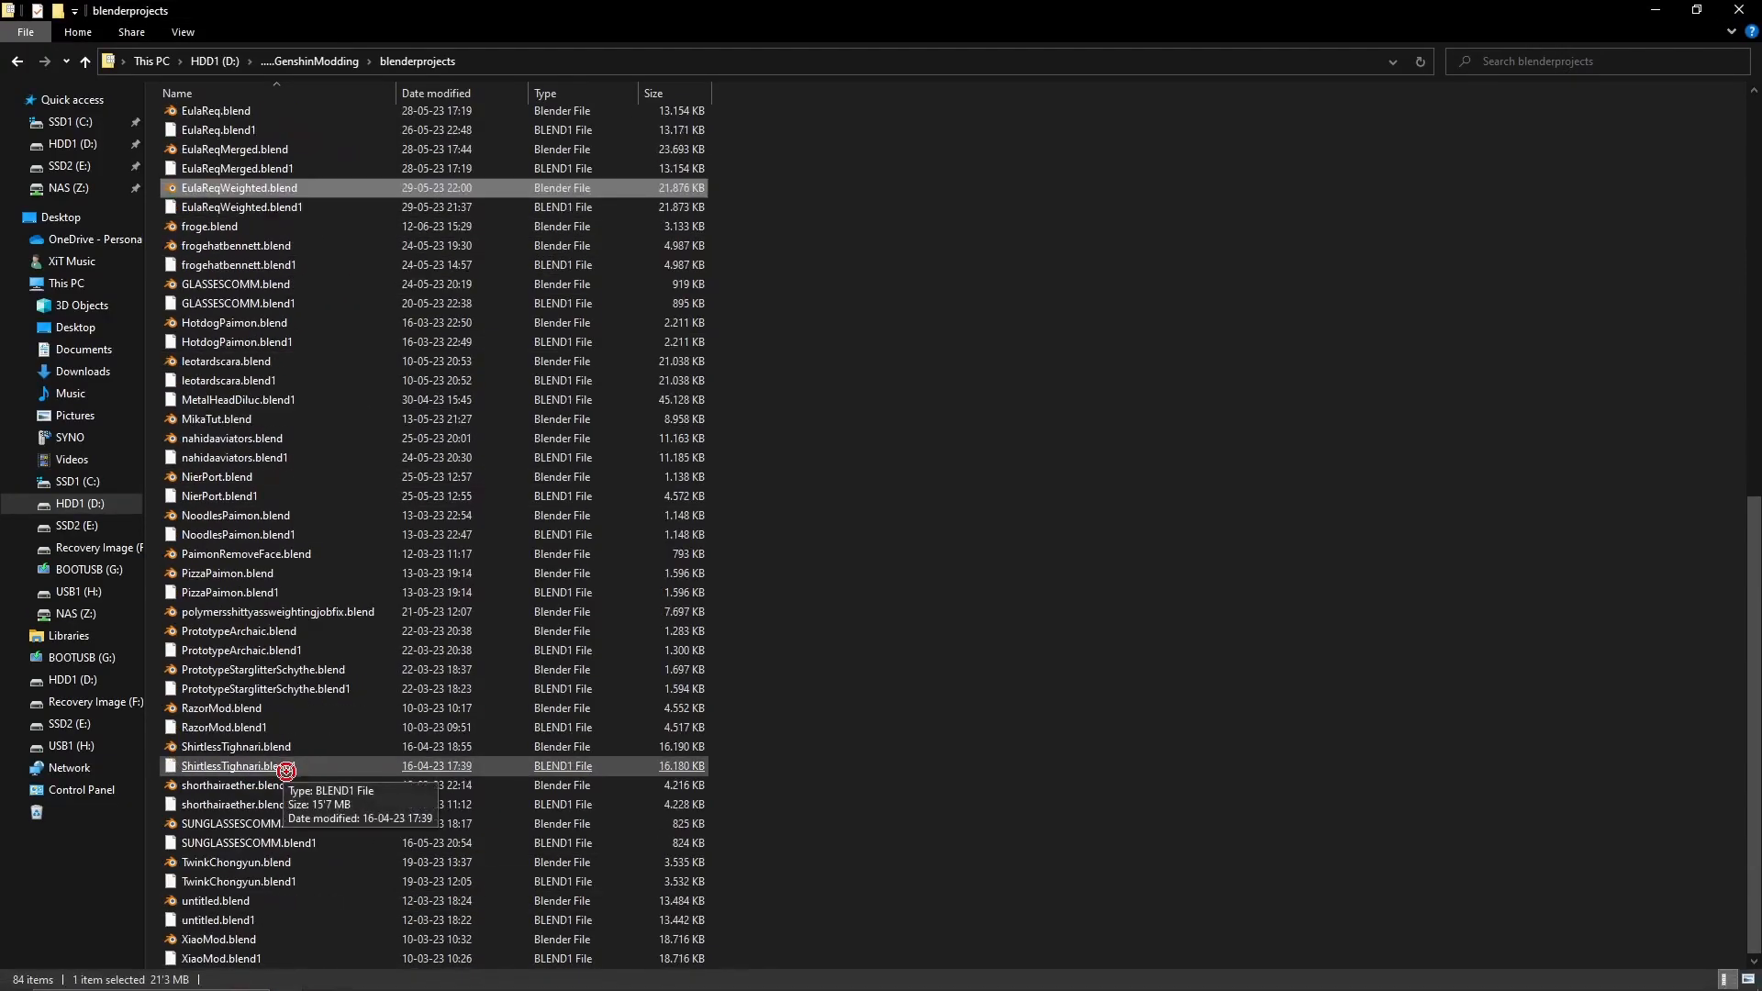
scroll(365, 554, "up", 13)
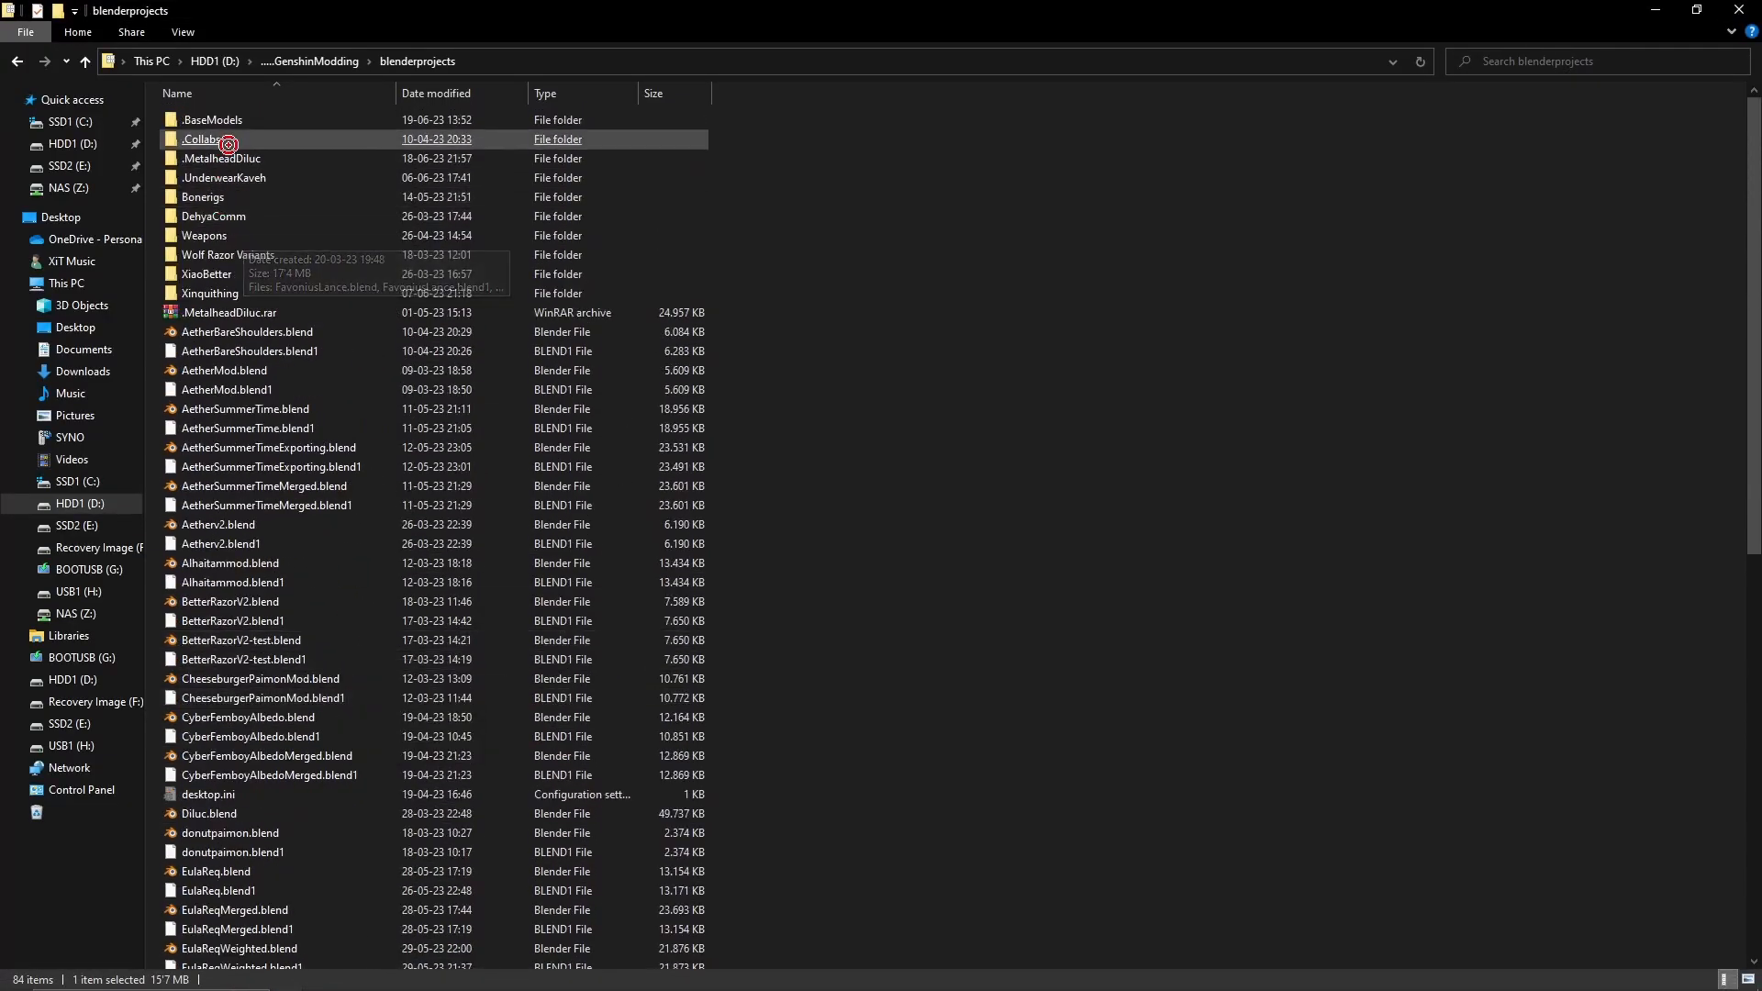
left_click(229, 139)
left_click(229, 138)
left_click(495, 60)
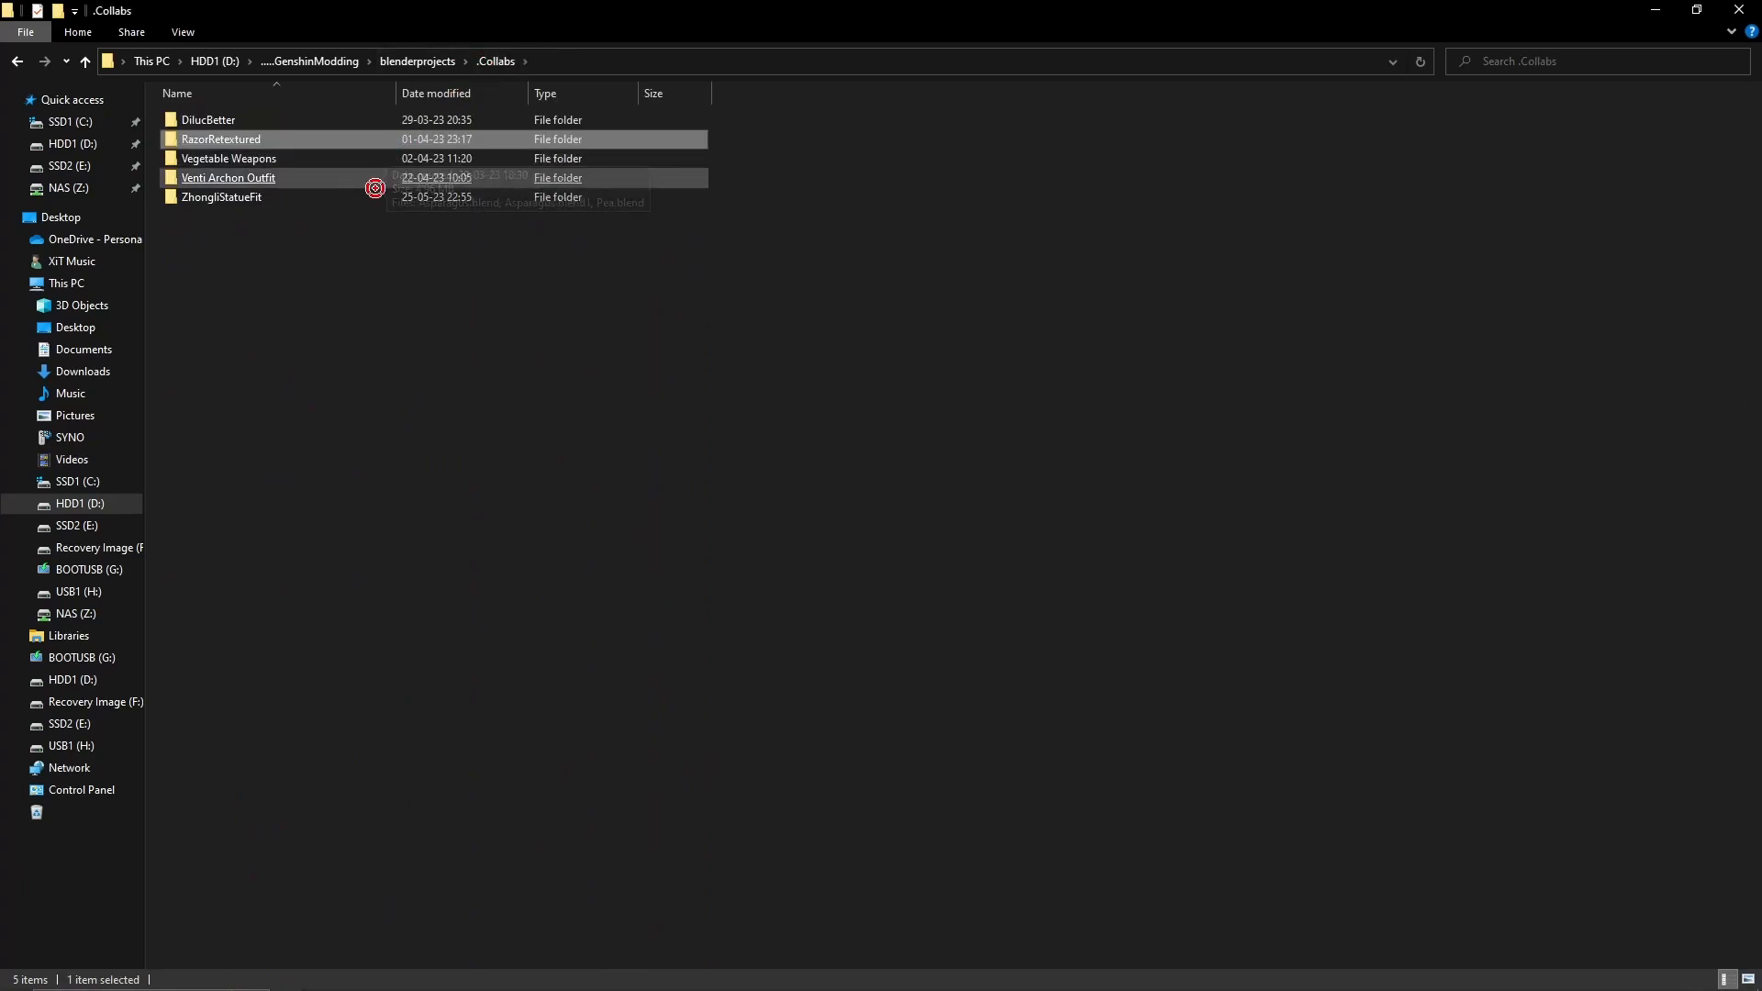
left_click(339, 181)
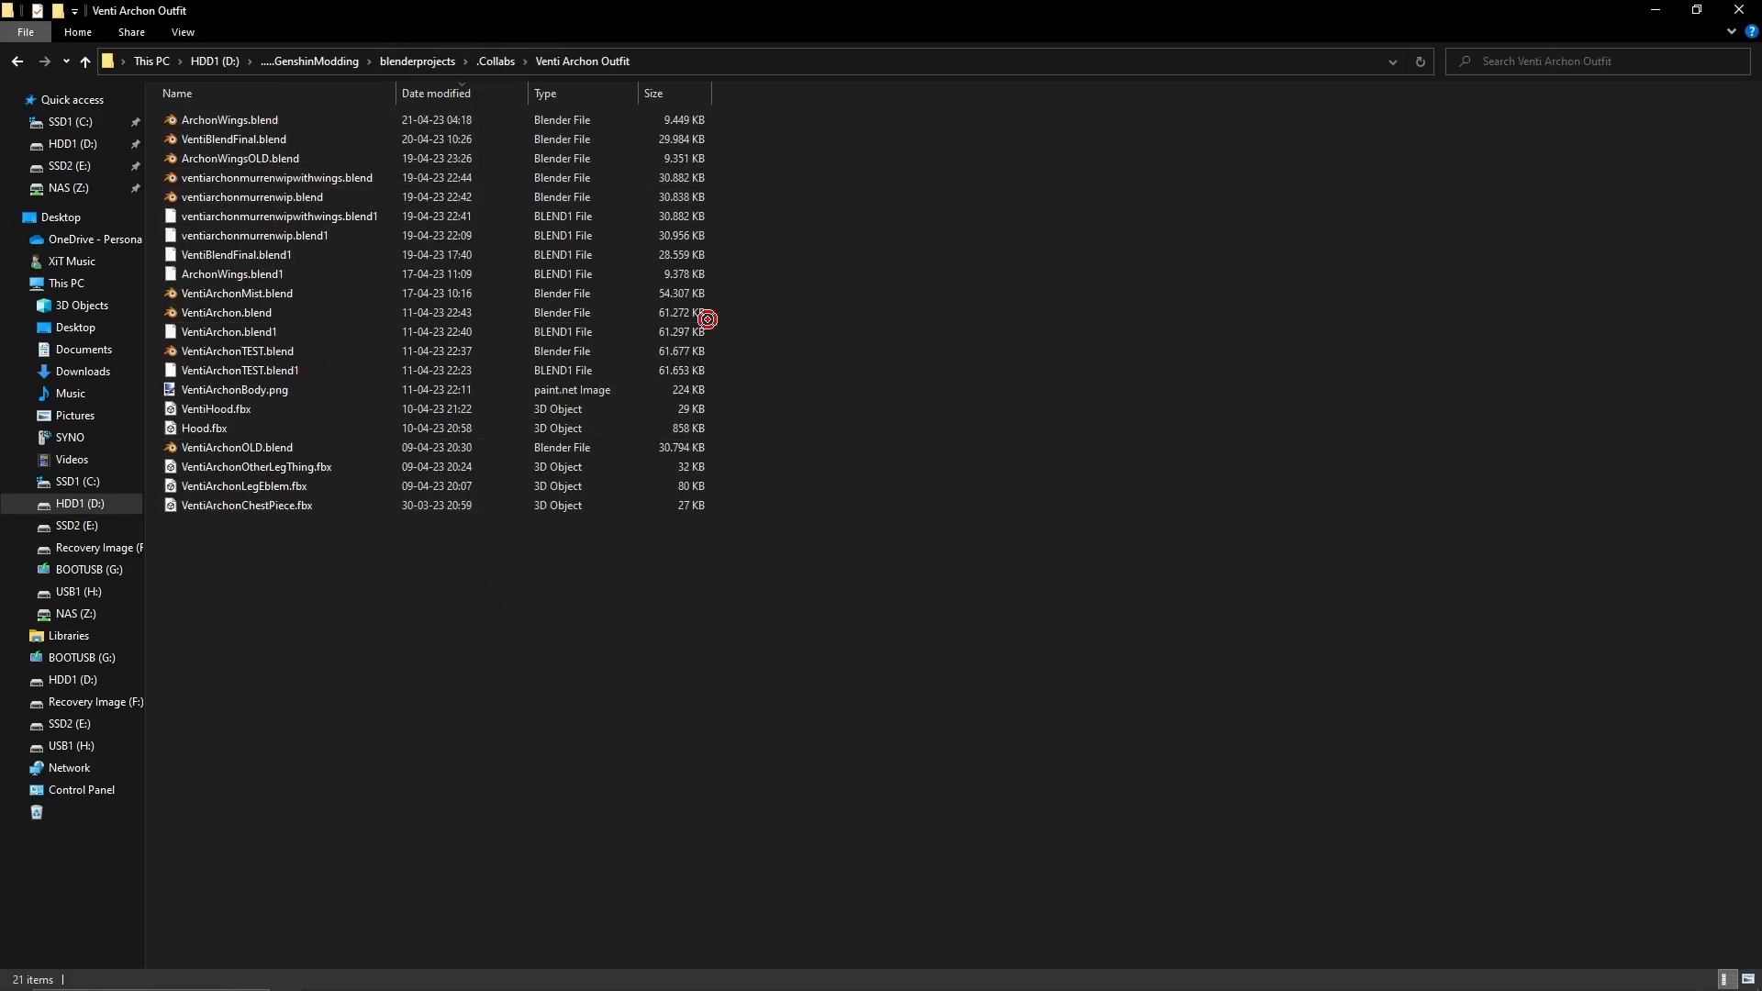
left_click(471, 127)
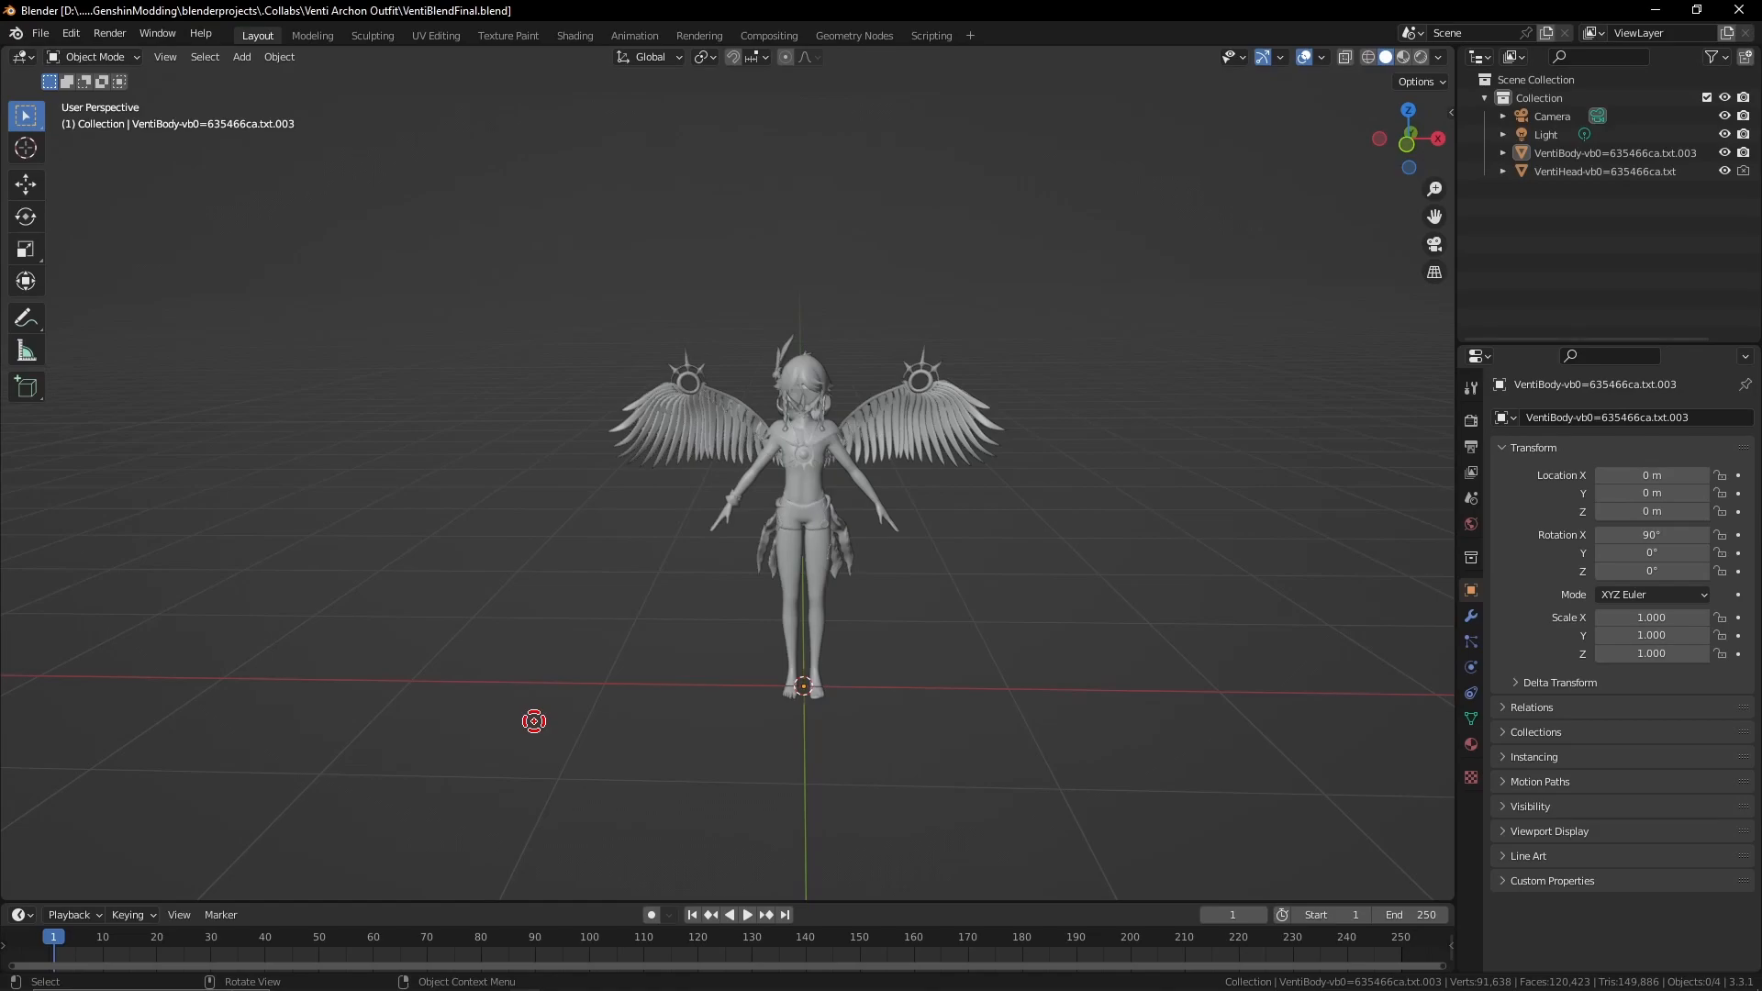
Select the VentiBody mesh and put it in Weight Paint mode with the back waist cloth in view
scroll(657, 660, "up", 4)
scroll(656, 660, "down", 2)
middle_click_drag(657, 660, 828, 531)
left_click(706, 563)
scroll(701, 580, "up", 4)
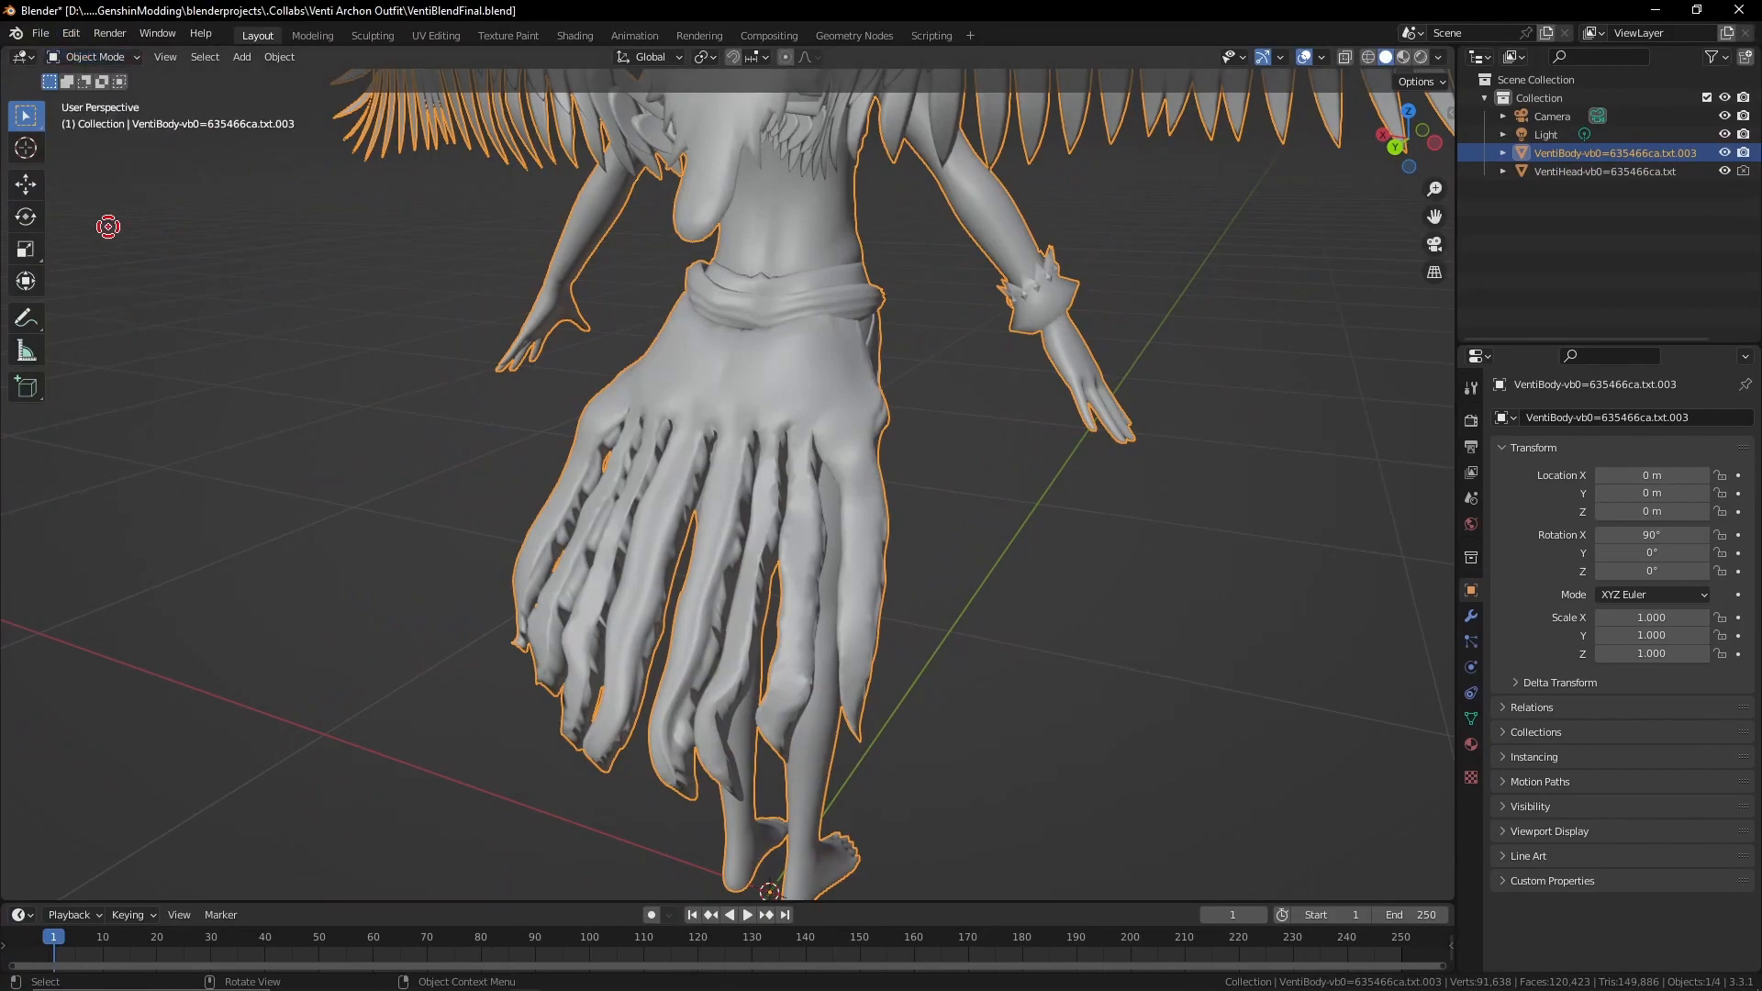
left_click(96, 56)
left_click(115, 153)
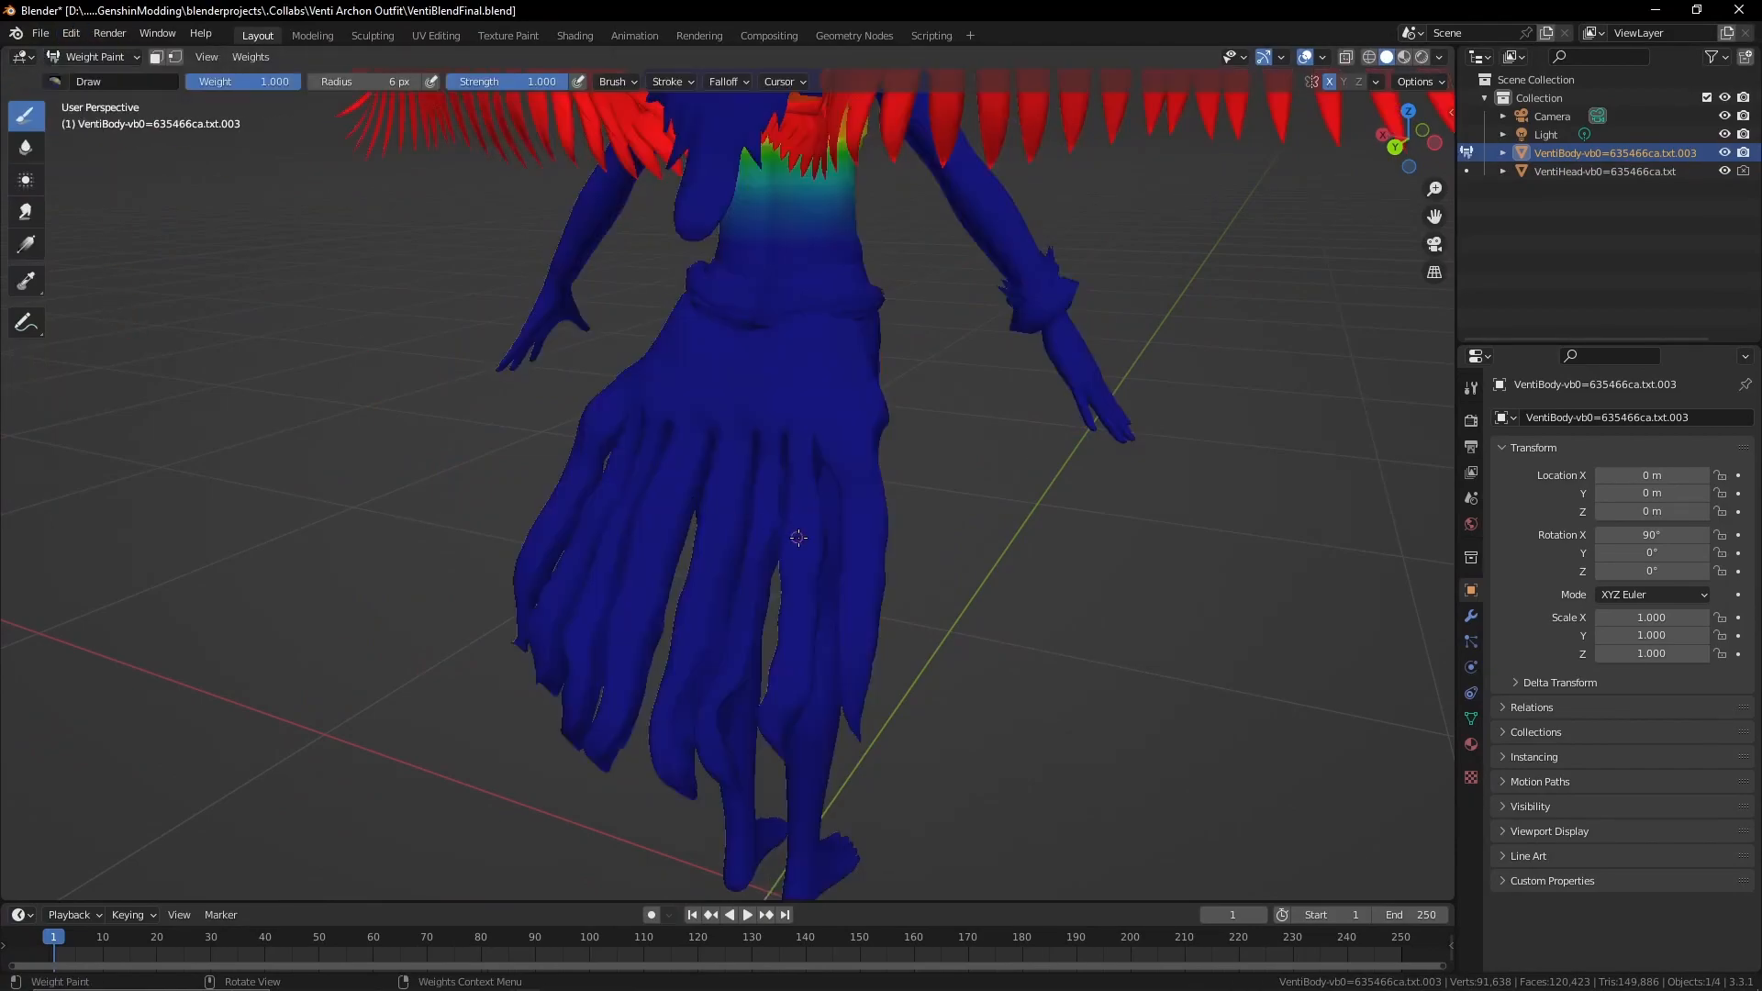
Sample the vertex groups at several spots on Venti's back waist cloth and inspect their weights from the side and back
middle_click_drag(765, 519, 826, 496, "shift")
right_click(802, 492, "shift")
left_click(781, 528)
middle_click_drag(853, 561, 806, 484)
right_click(807, 483, "shift")
left_click(806, 483)
mouse_move(831, 625)
middle_mouse_down()
mouse_move(859, 612)
mouse_move(836, 440)
mouse_move(658, 628)
mouse_move(803, 568)
middle_mouse_up()
right_click(799, 423, "shift")
left_click(798, 423)
right_click(836, 440, "shift")
left_click(817, 477)
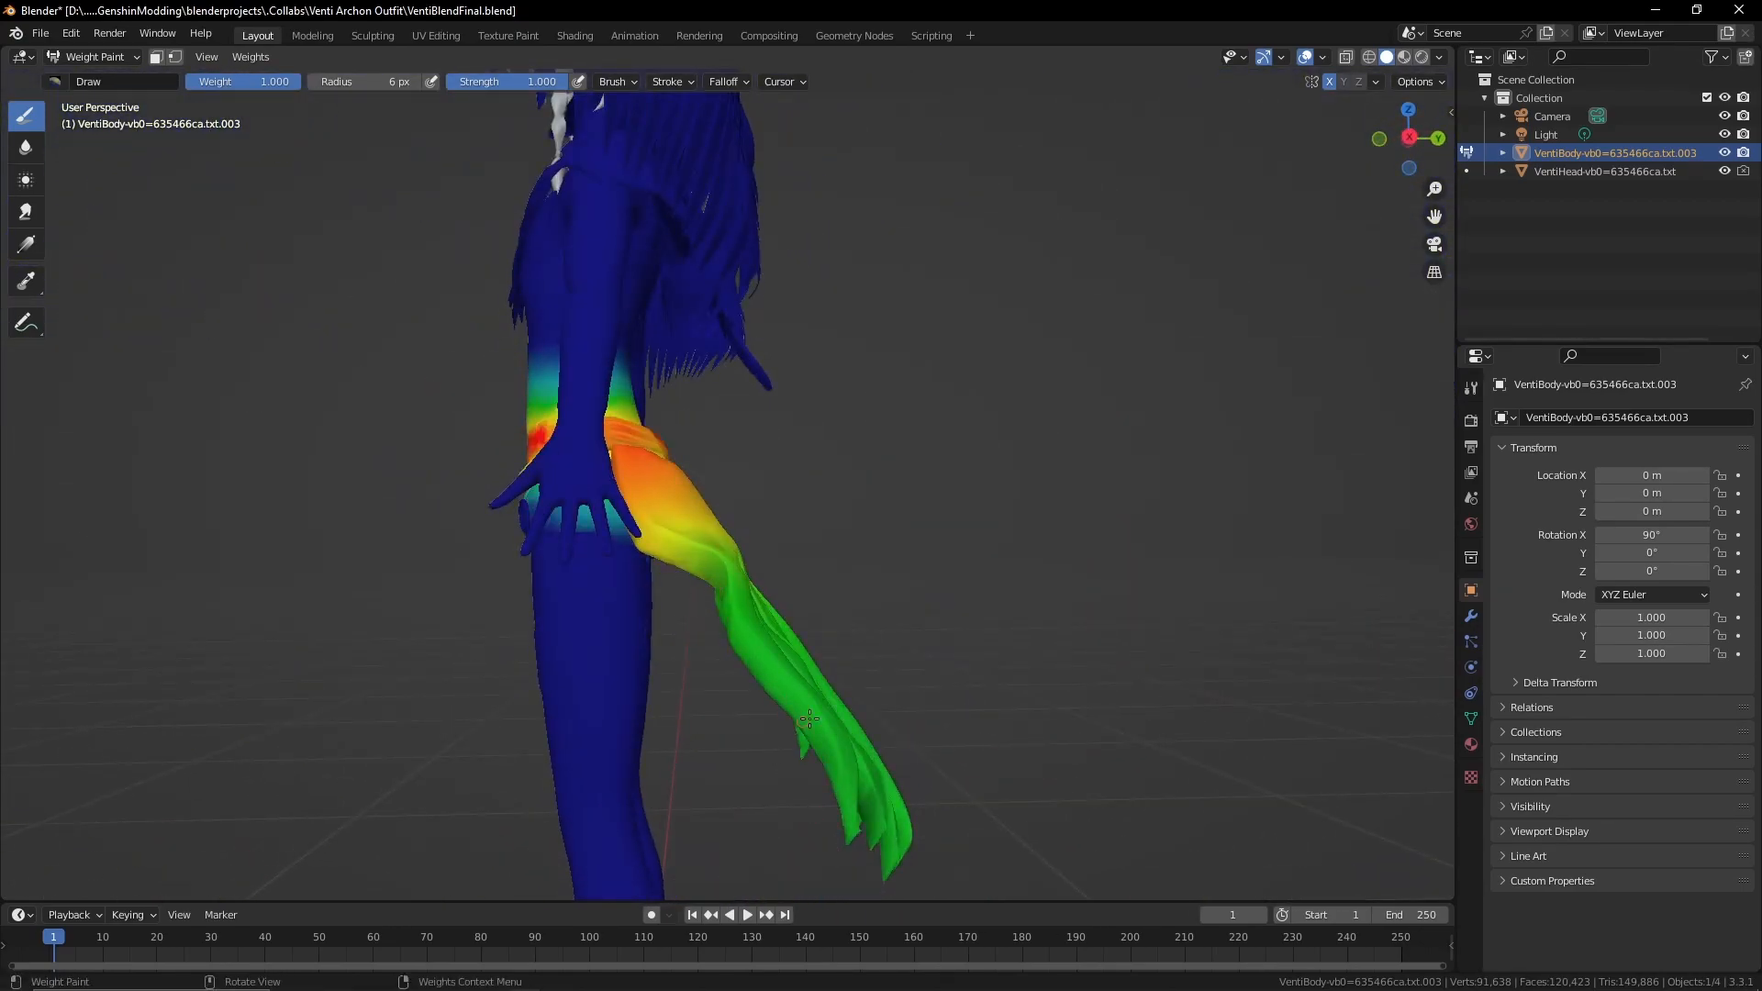
middle_click_drag(845, 649, 595, 679)
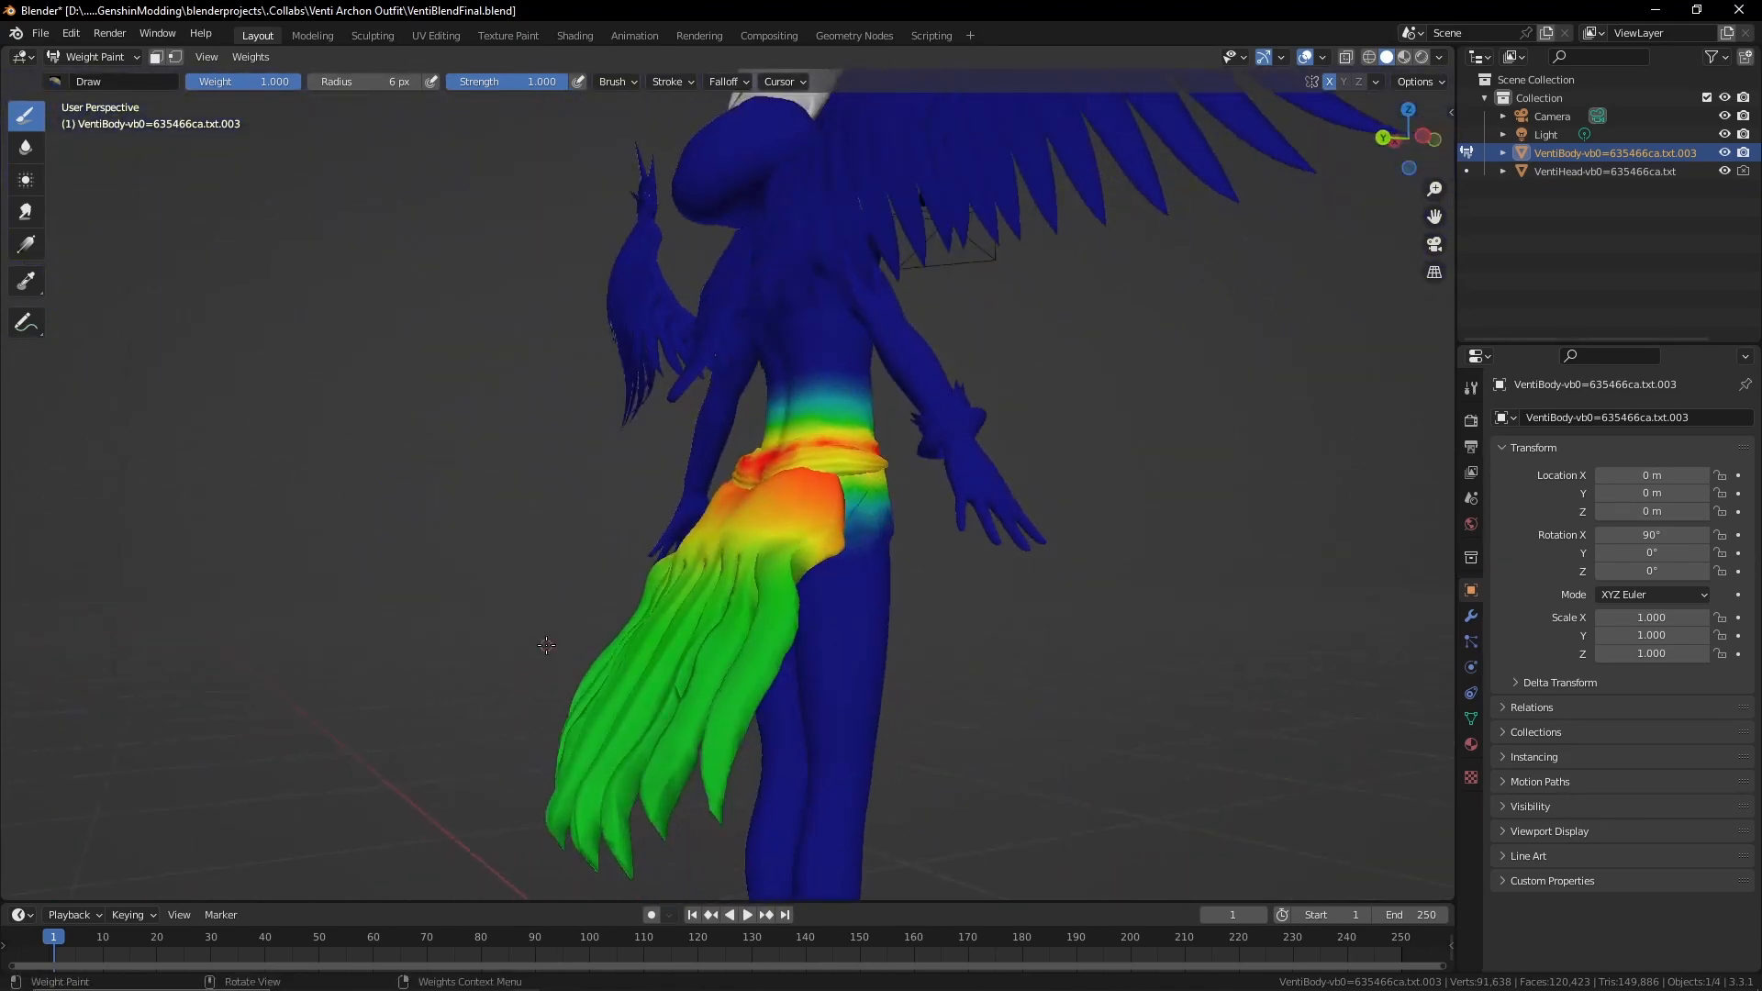
Switch to Genshin Impact and jump as Venti to compare the cloth movement of the default and archon outfits
key("alt+Tab")
left_click(1328, 211)
key("Escape")
key("space")
key("e")
key("space")
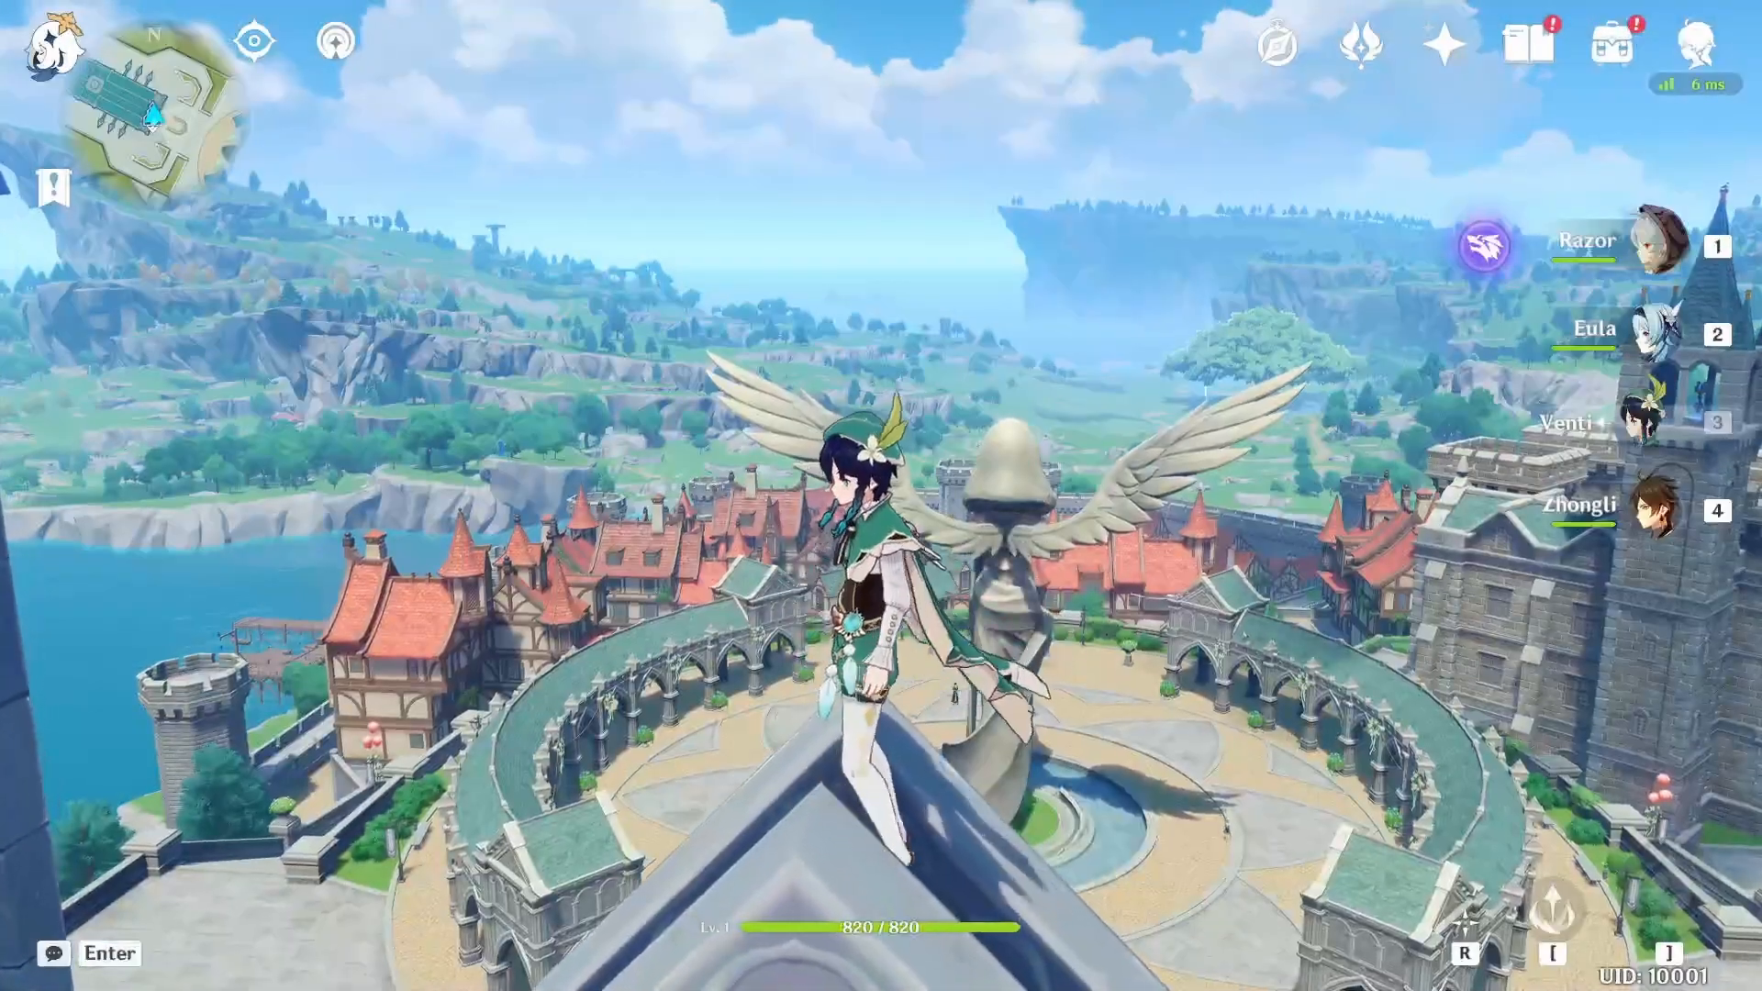
key("space")
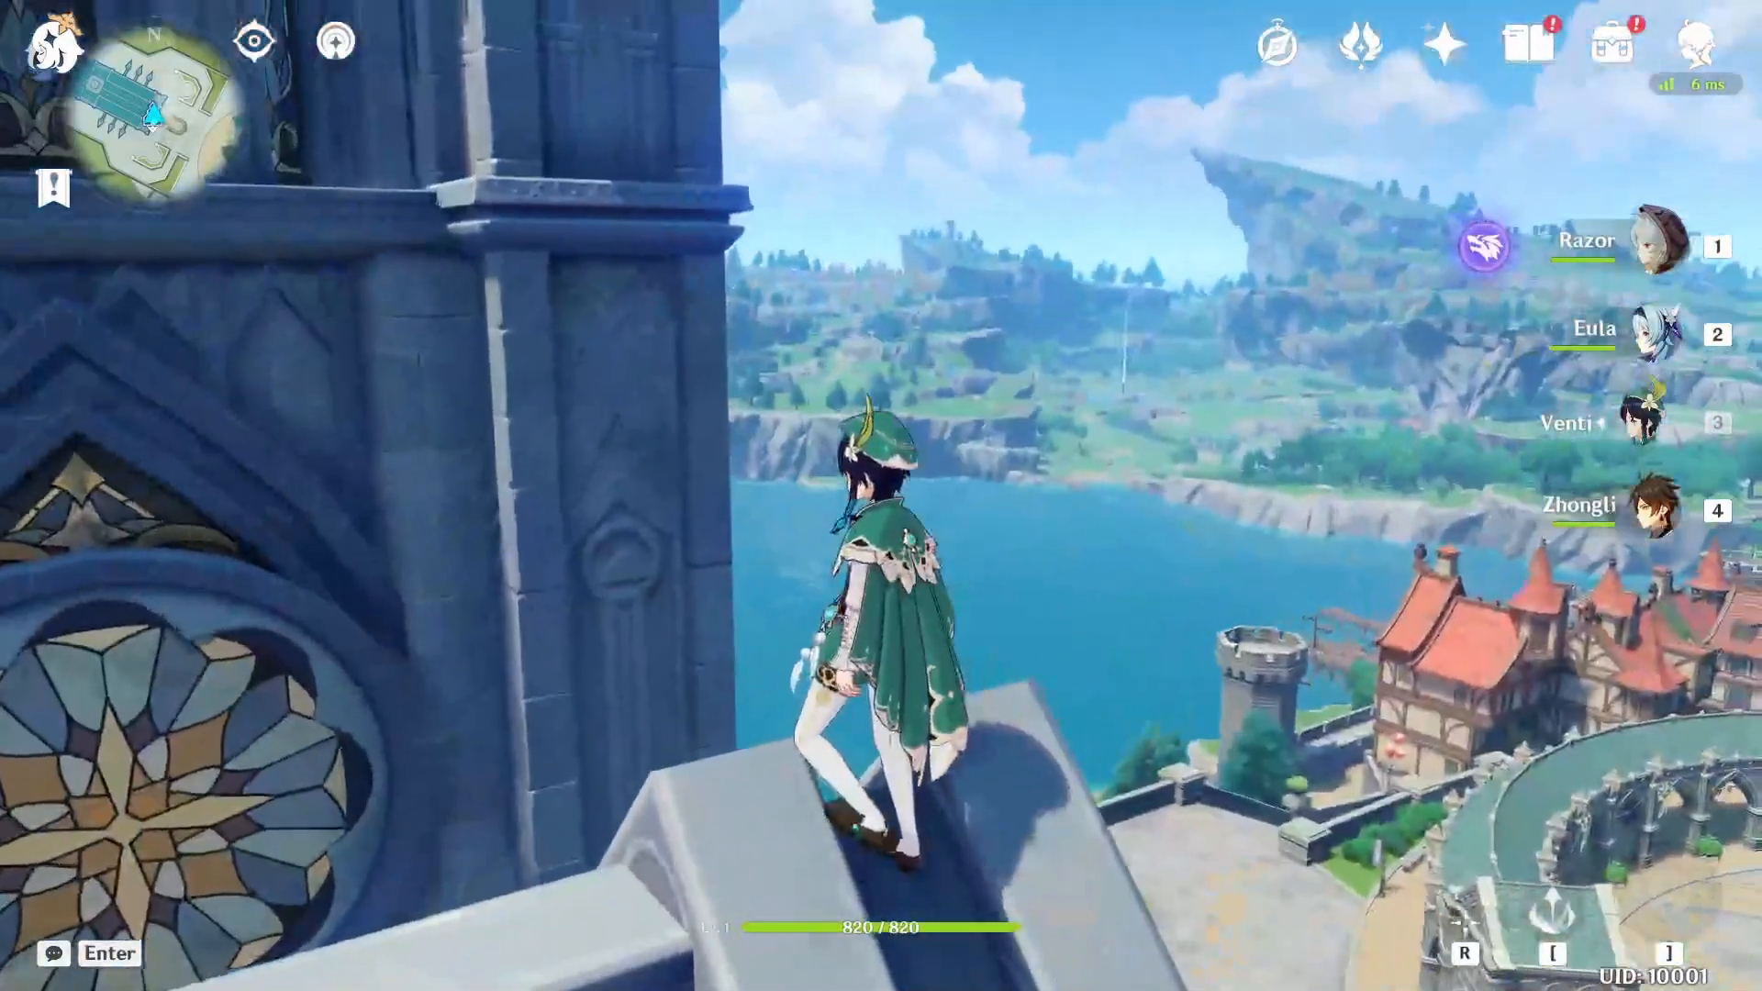
key("y")
key("space")
key("space")
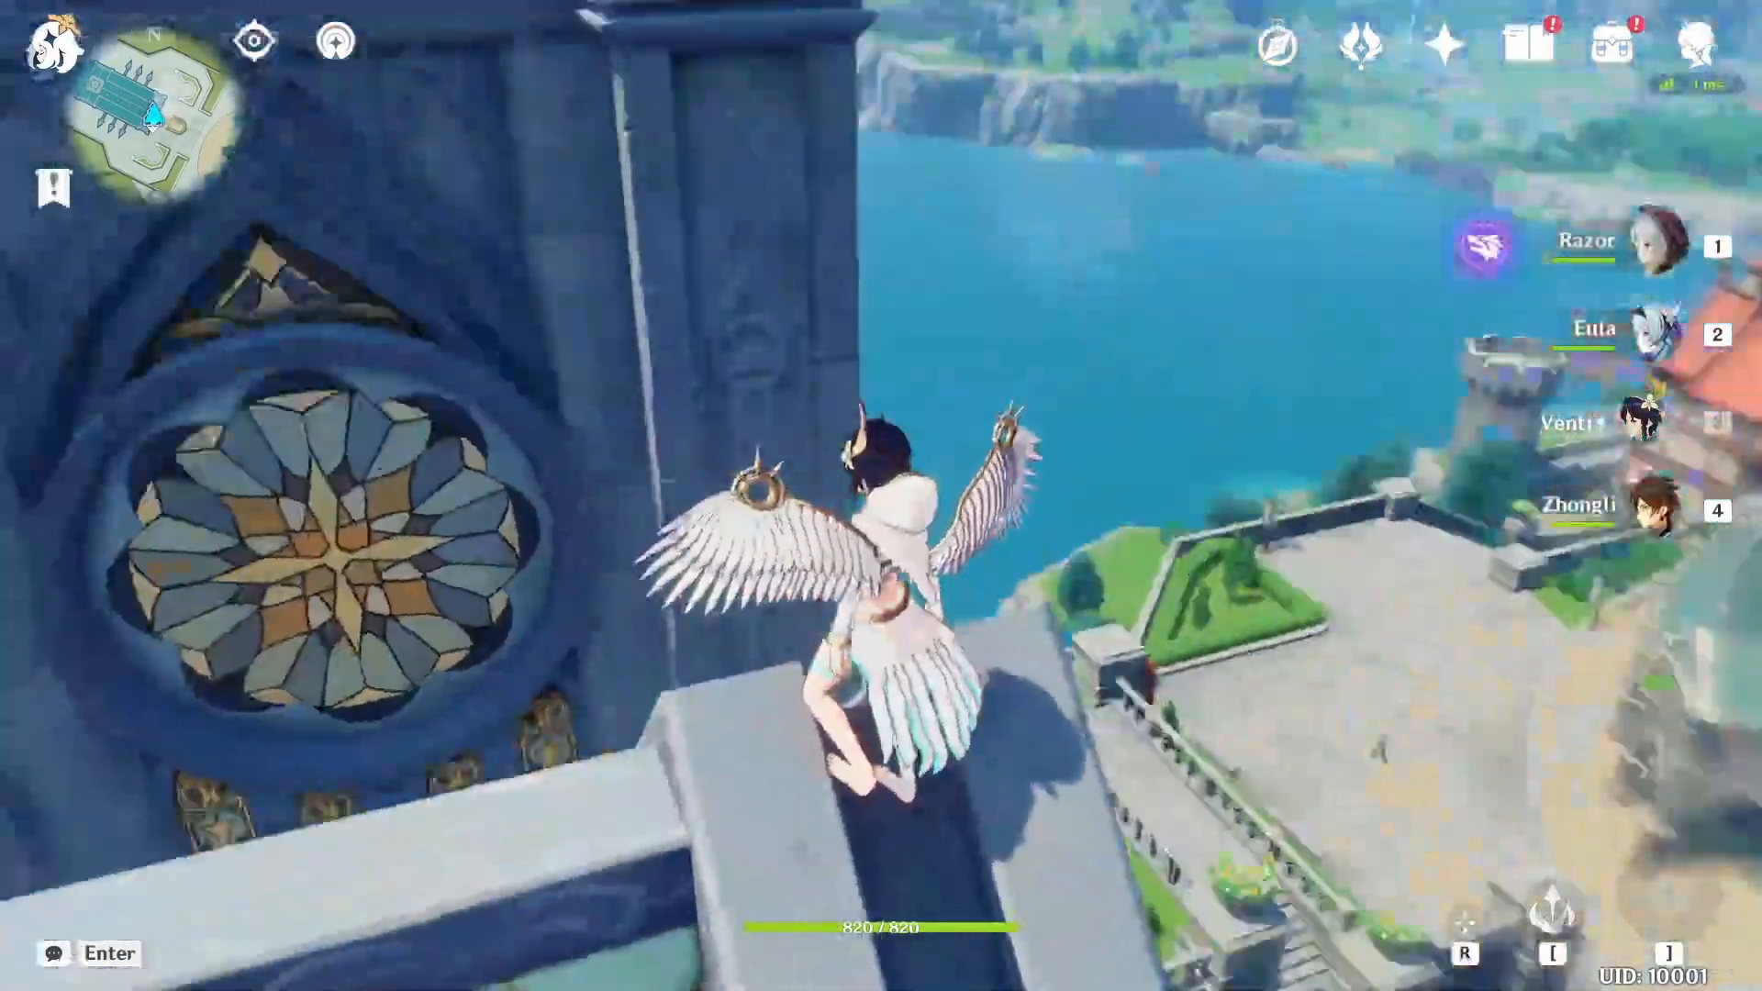
key("space")
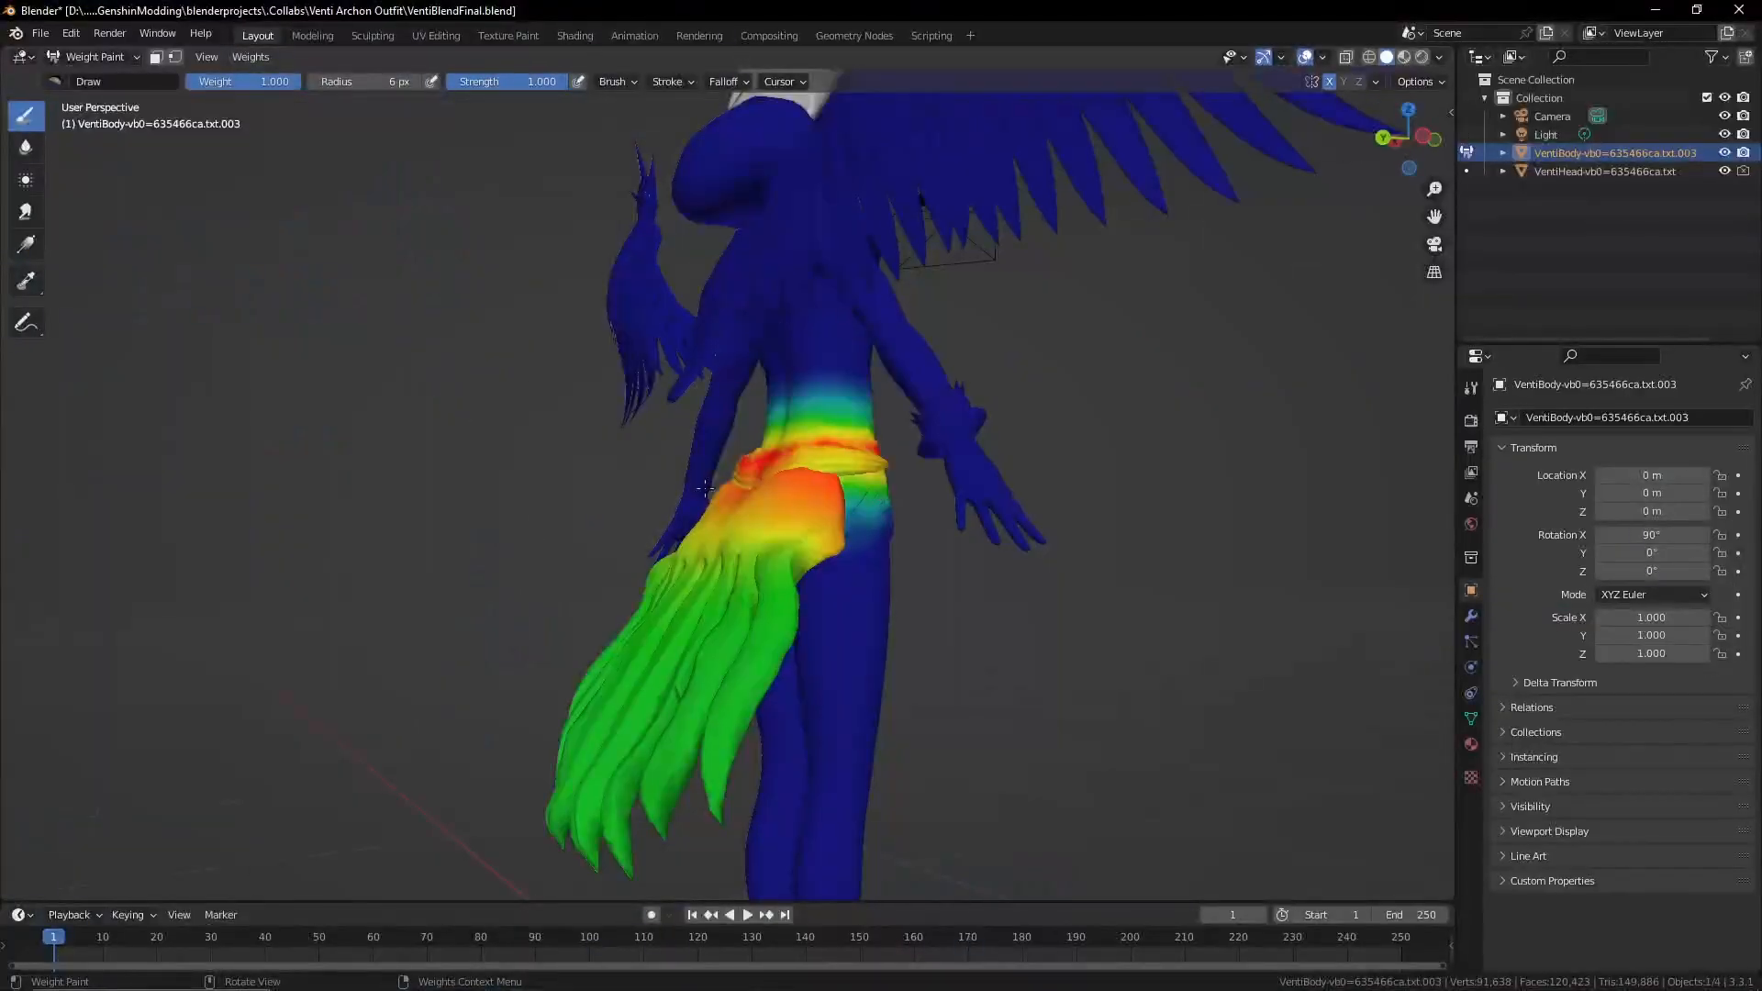
Back in Blender, check the vertex groups at the hip and view the waist cloth weights from behind
mouse_move(917, 597)
middle_mouse_down()
mouse_move(964, 601)
mouse_move(872, 518)
middle_mouse_up()
right_click(870, 514, "shift")
middle_click_drag(1169, 585, 919, 699)
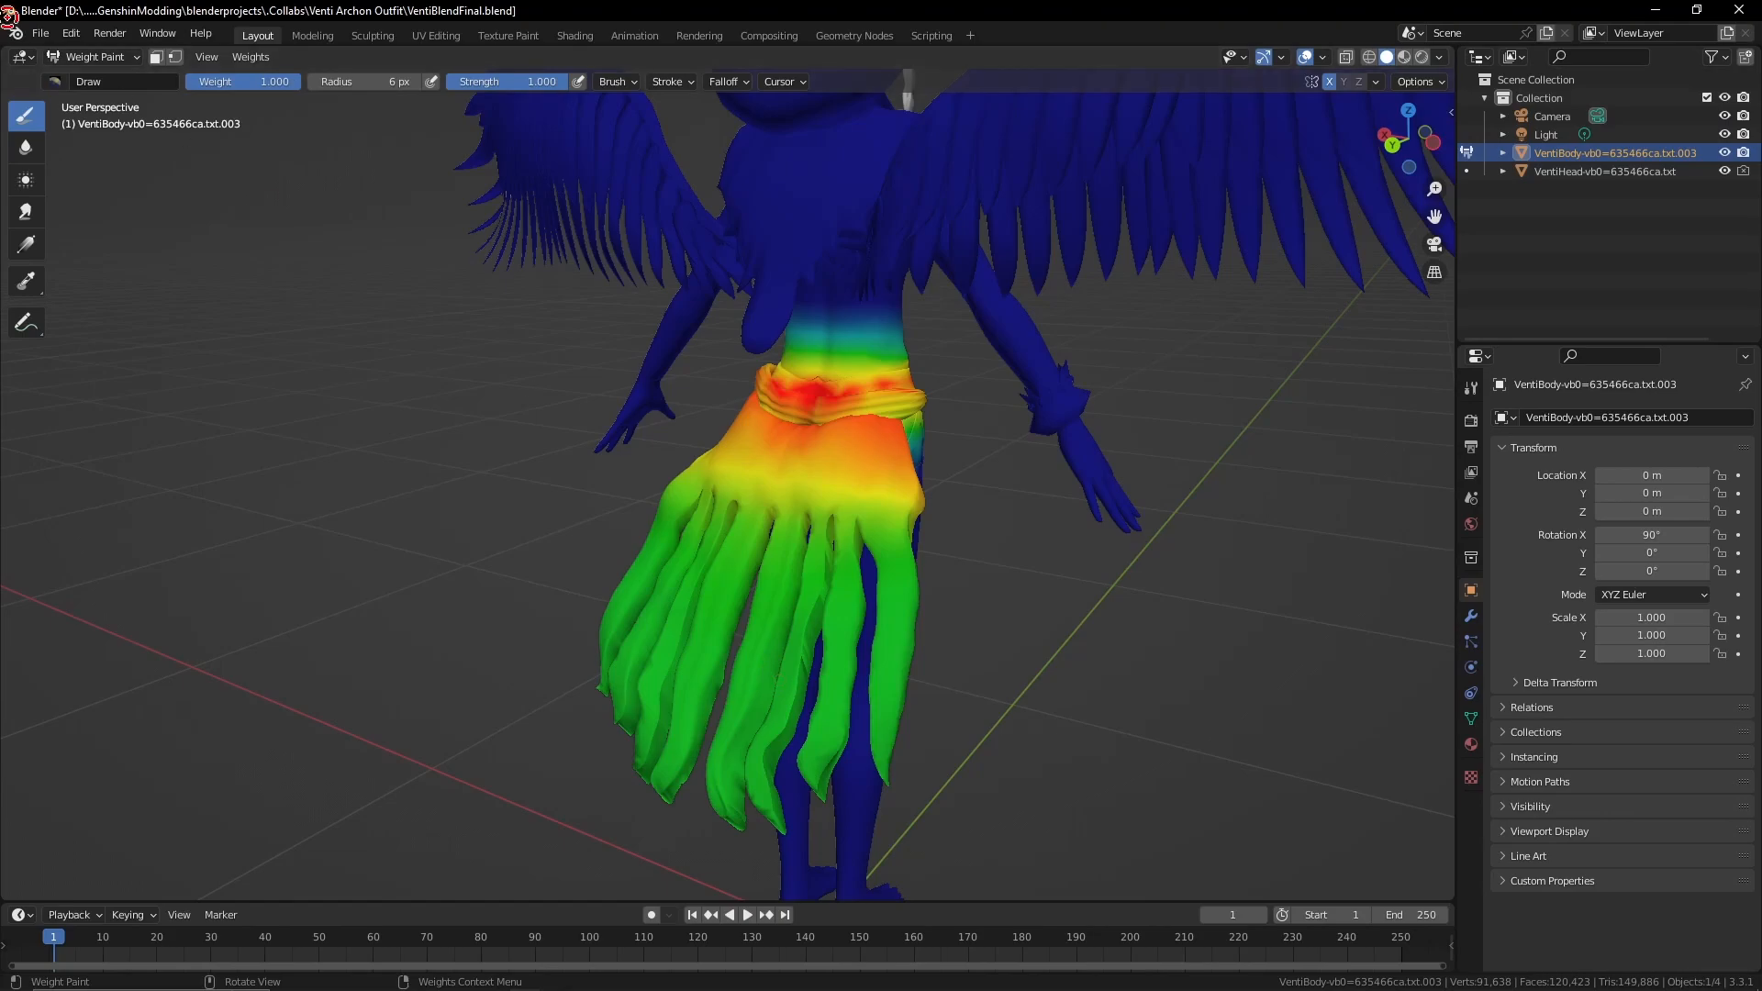
Import all of Venti's body and head dump files from genshinmodels\Characters\Venti as a 3DMigoto frame analysis dump
left_click(40, 33)
mouse_move(92, 281)
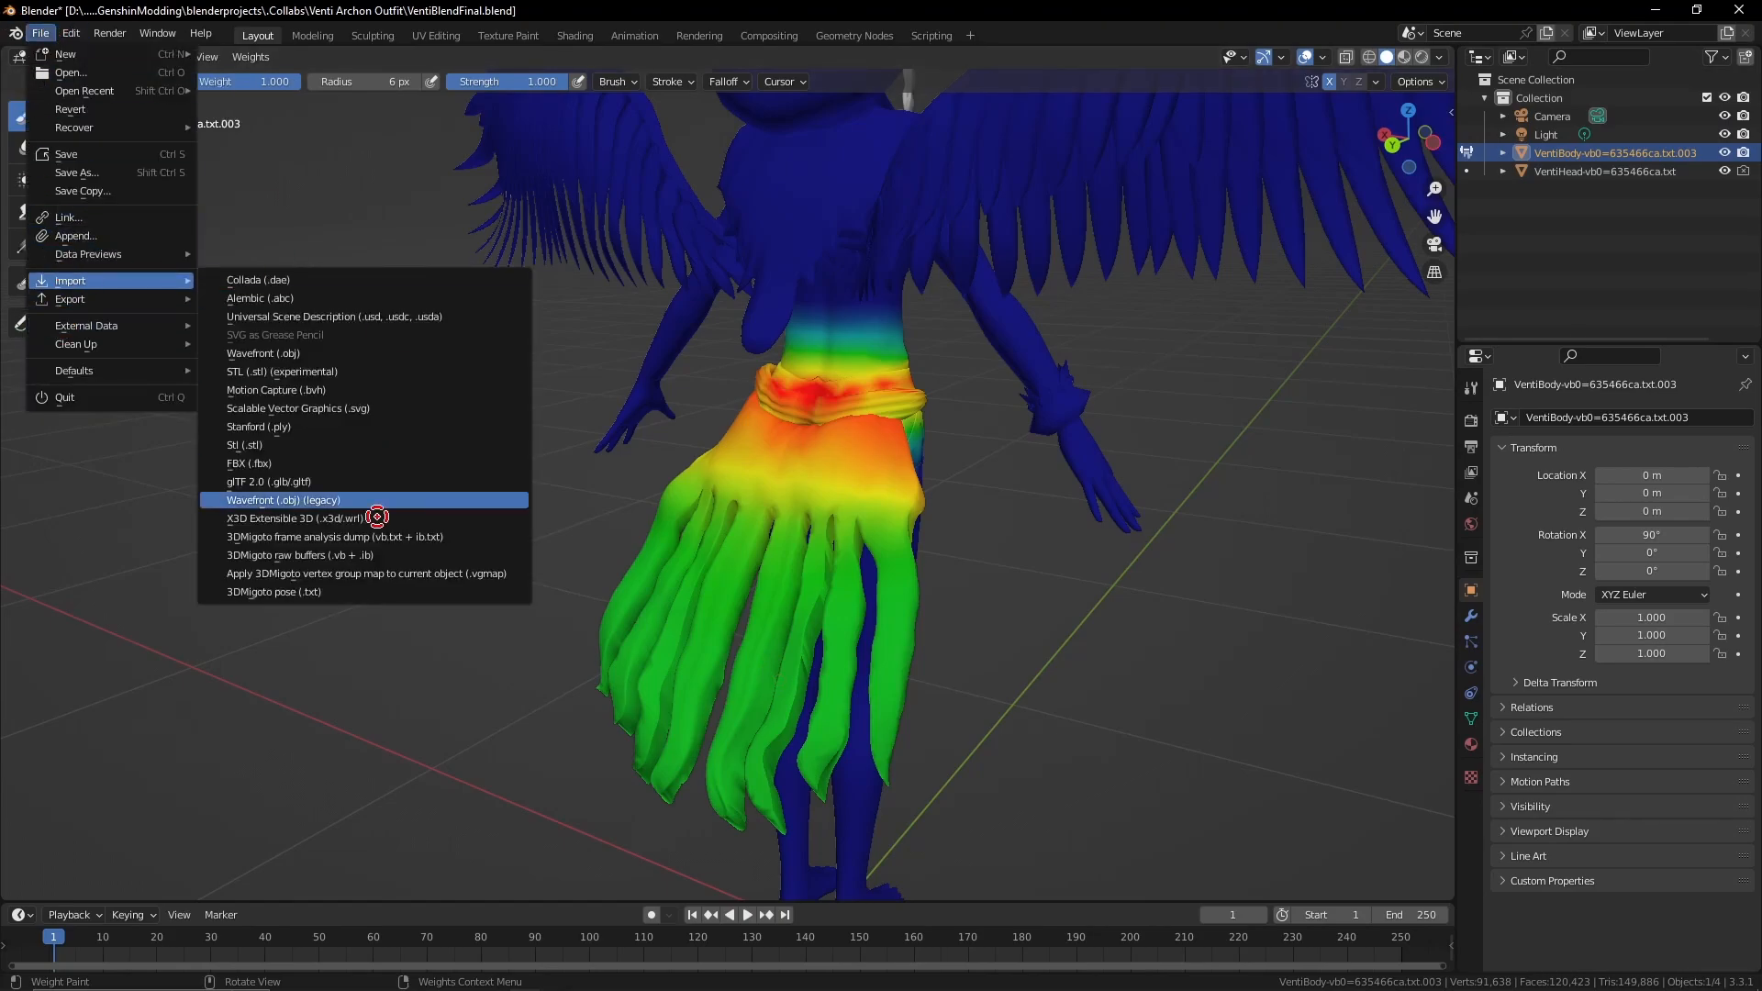
left_click(358, 537)
left_click(684, 254)
left_click(683, 254)
left_click(683, 254)
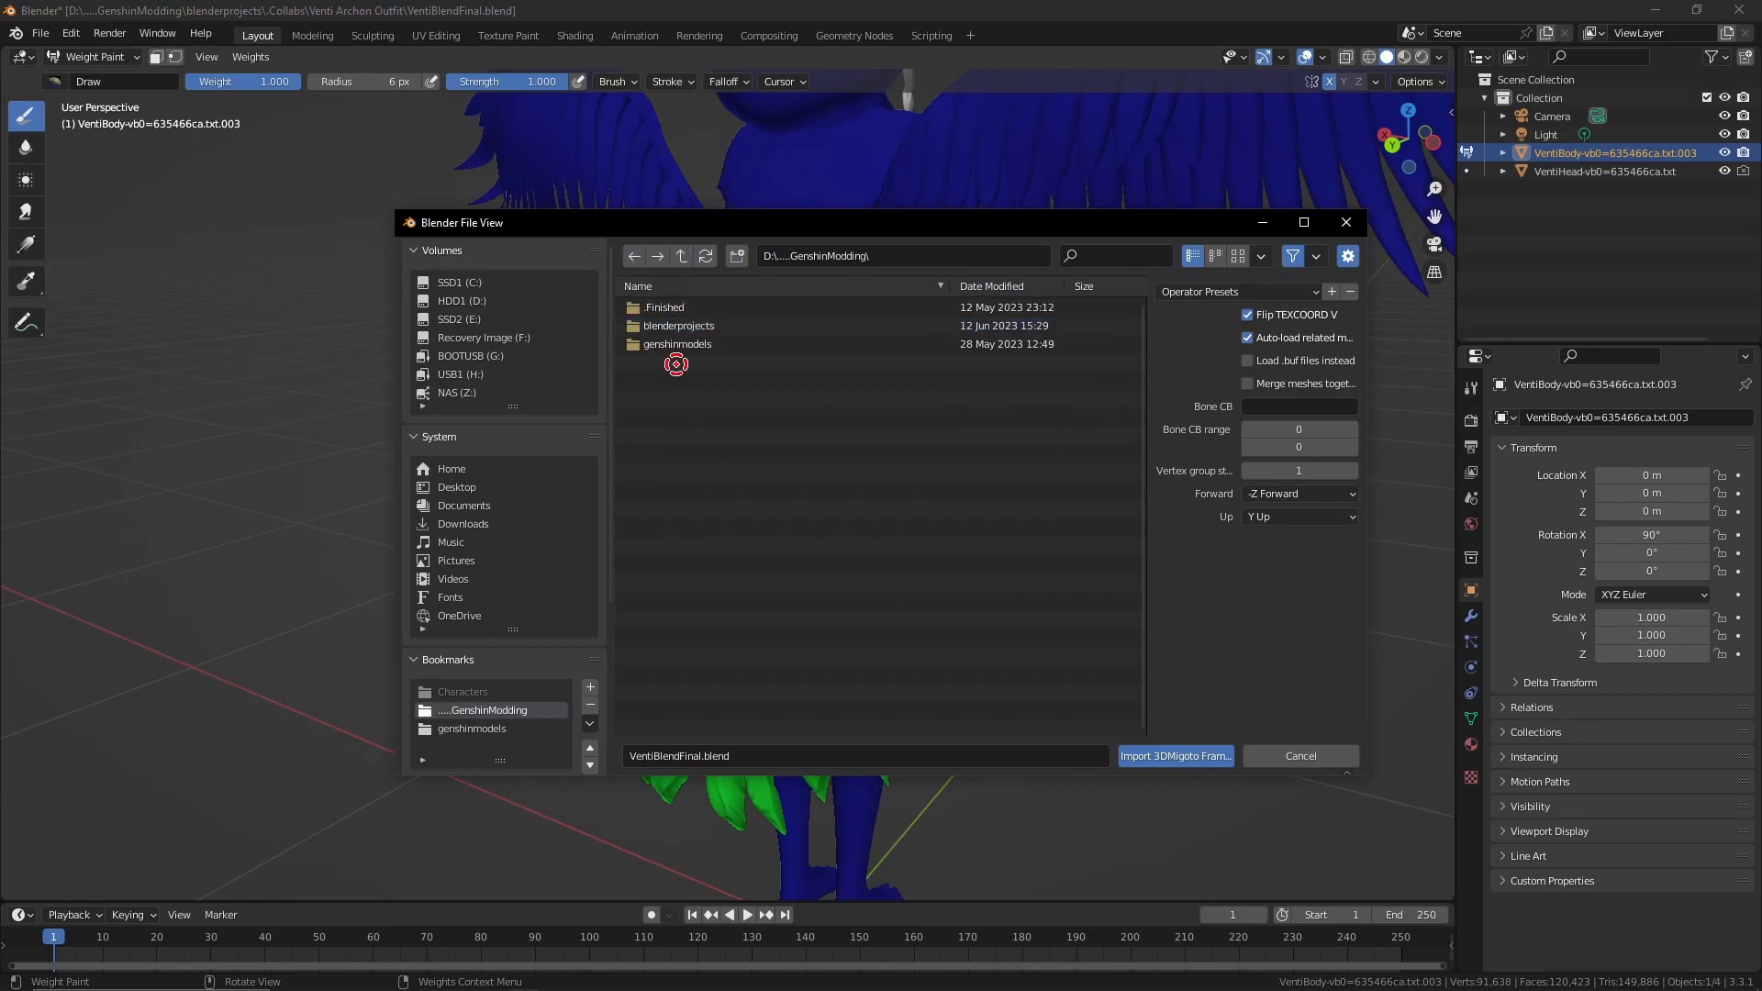
left_click(676, 346)
left_click(673, 346)
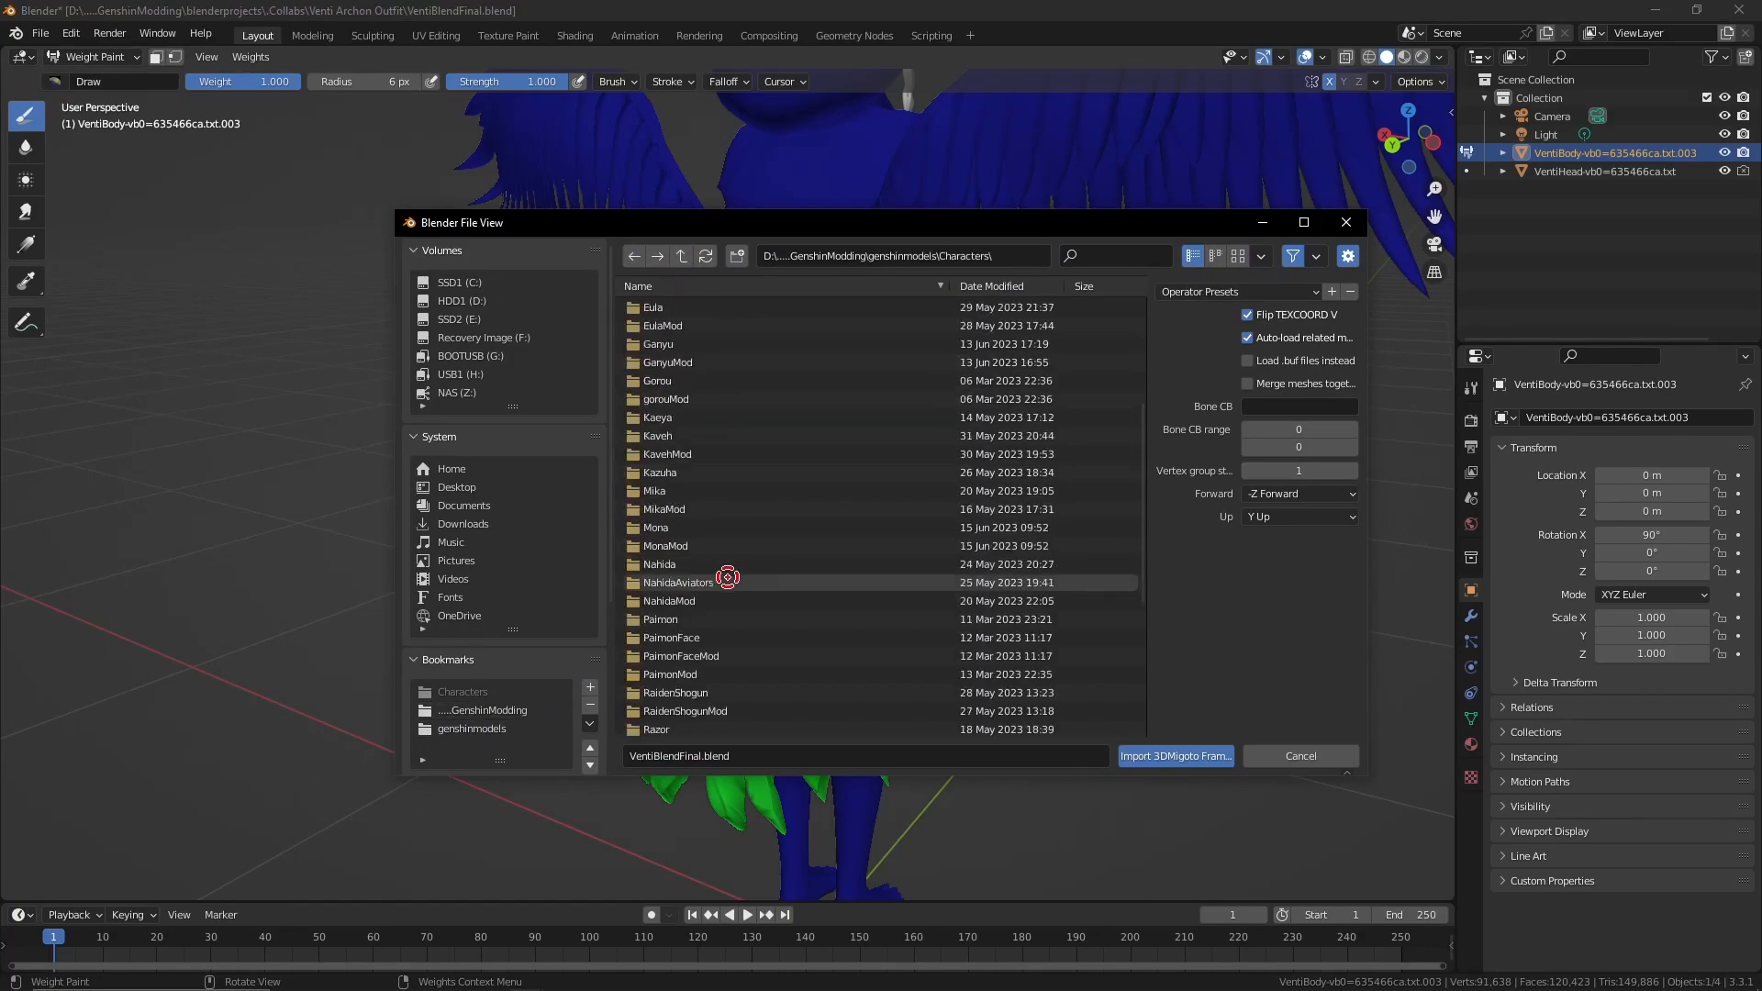
scroll(728, 575, "down", 6)
double_click(698, 600)
key("a")
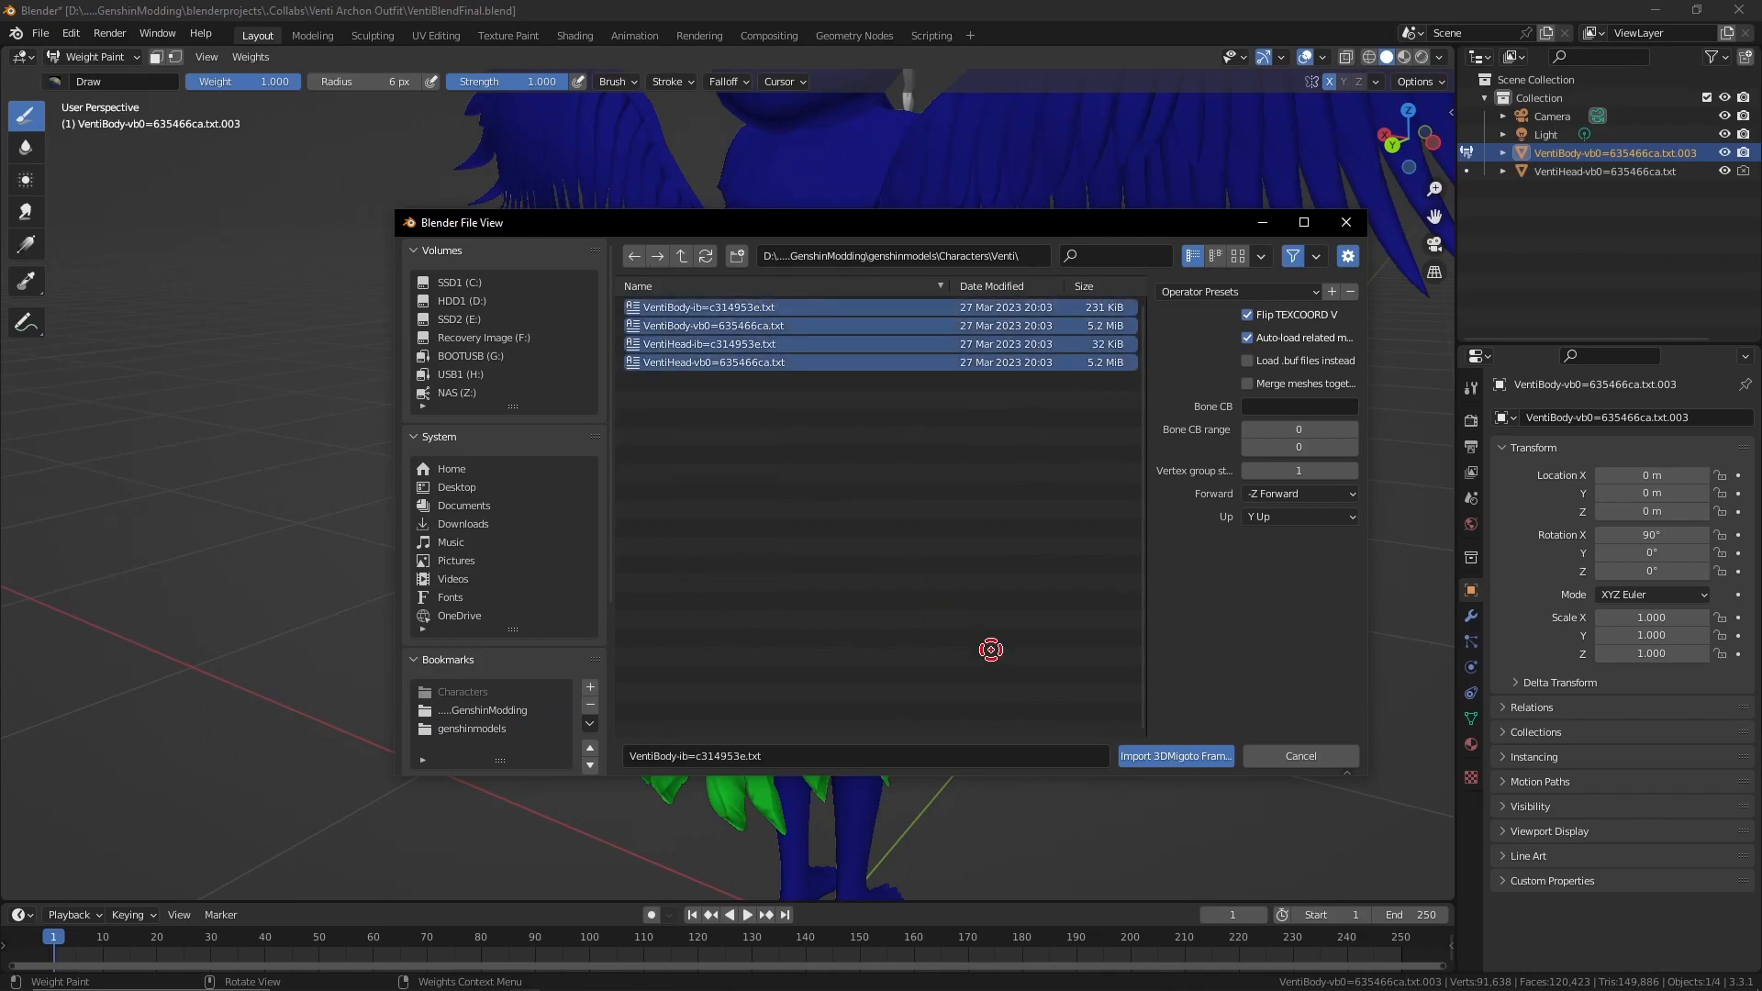
left_click(1160, 755)
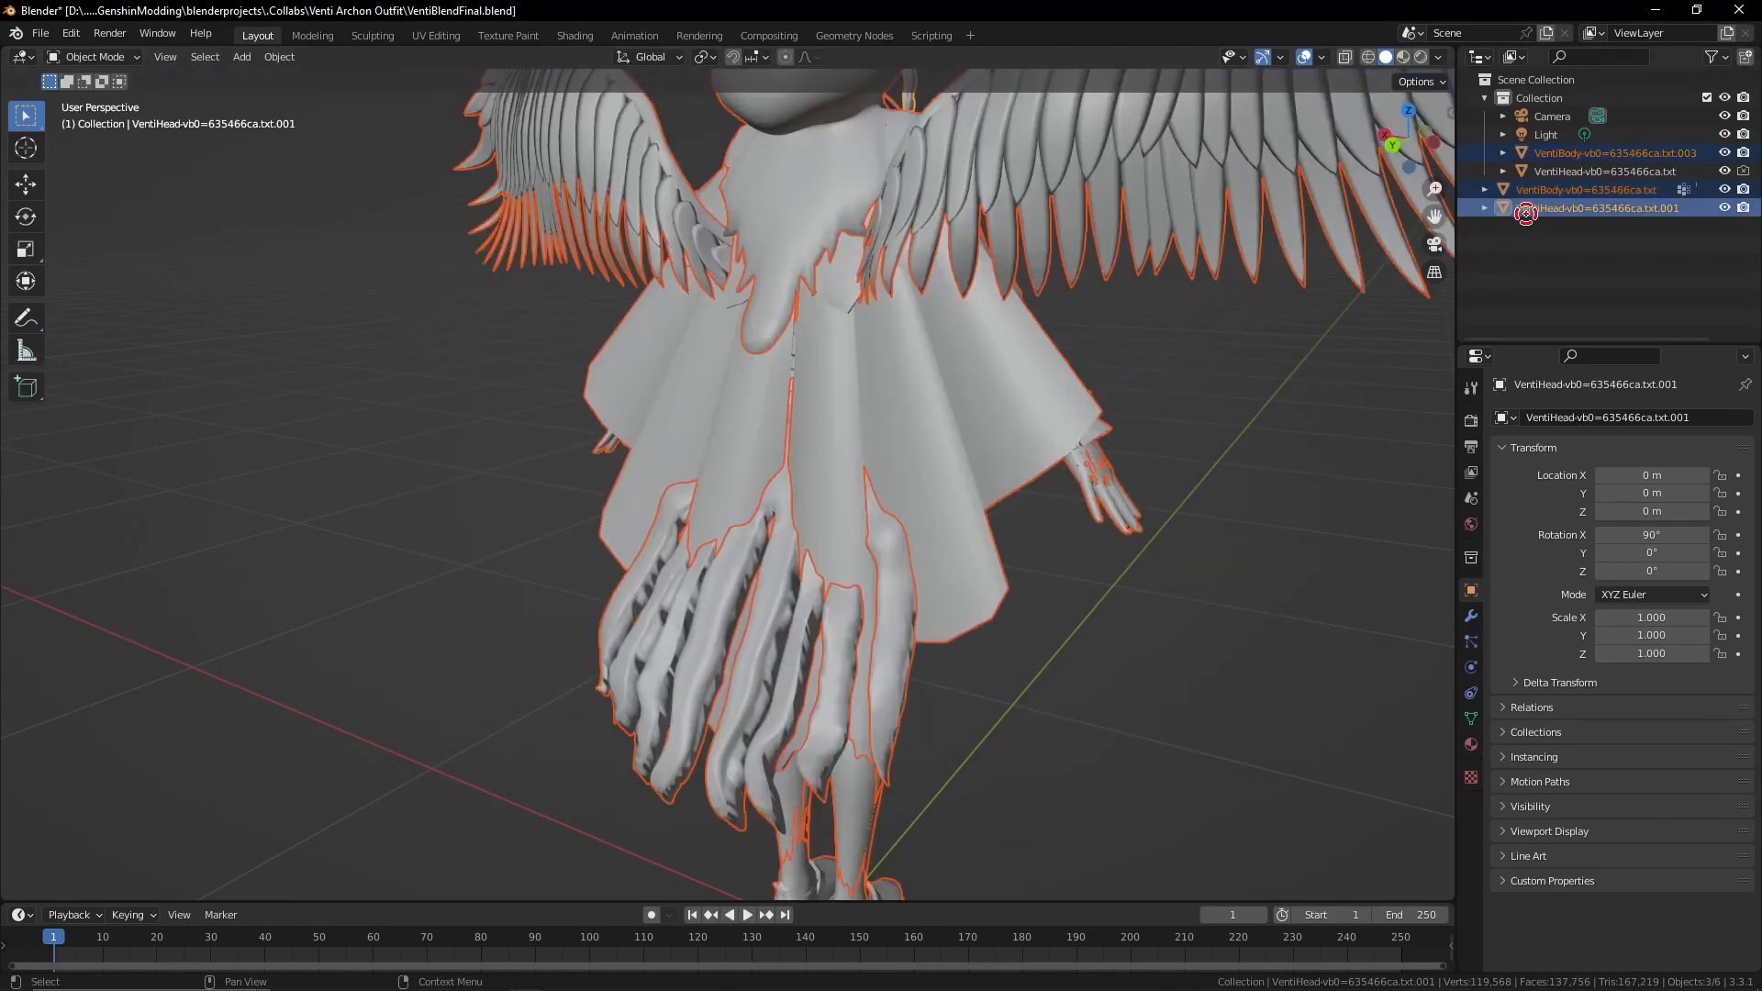
Isolate the imported VentiBody mesh by hiding the Collection and the imported VentiHead mesh, with the cape in view
left_click(1611, 246)
left_click_drag(1615, 256, 1571, 191)
scroll(1251, 374, "down", 5)
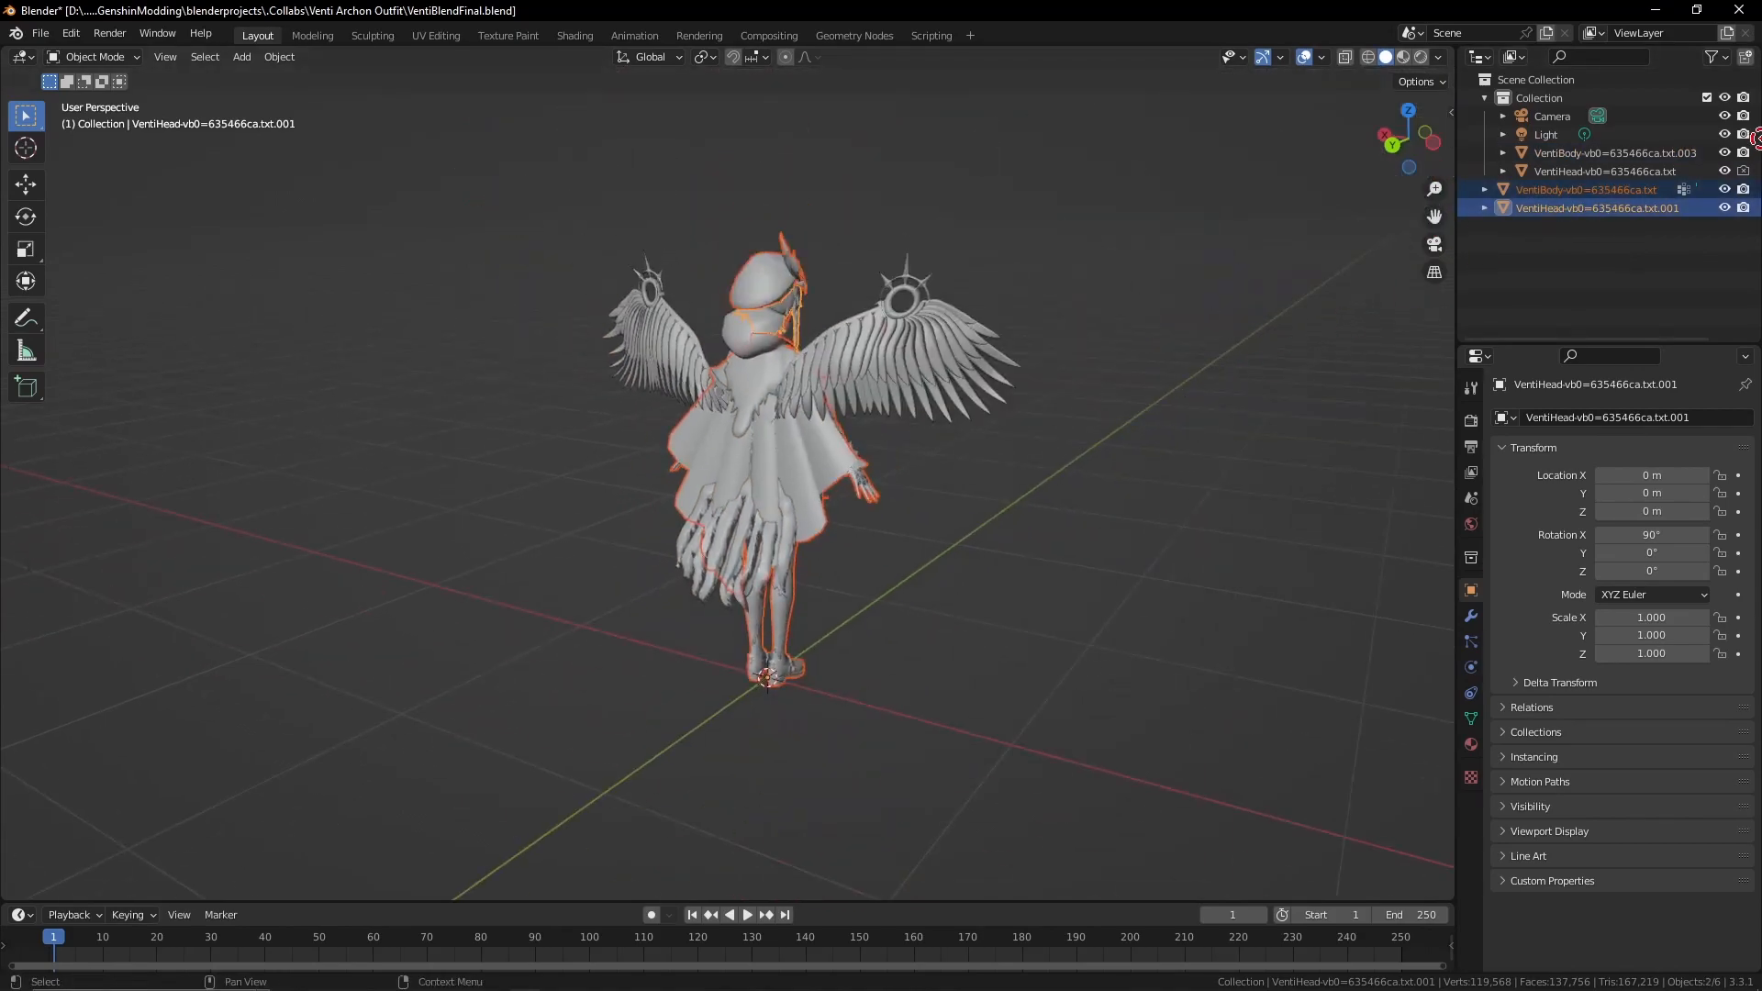
left_click(1729, 92)
middle_click_drag(1216, 394, 944, 444)
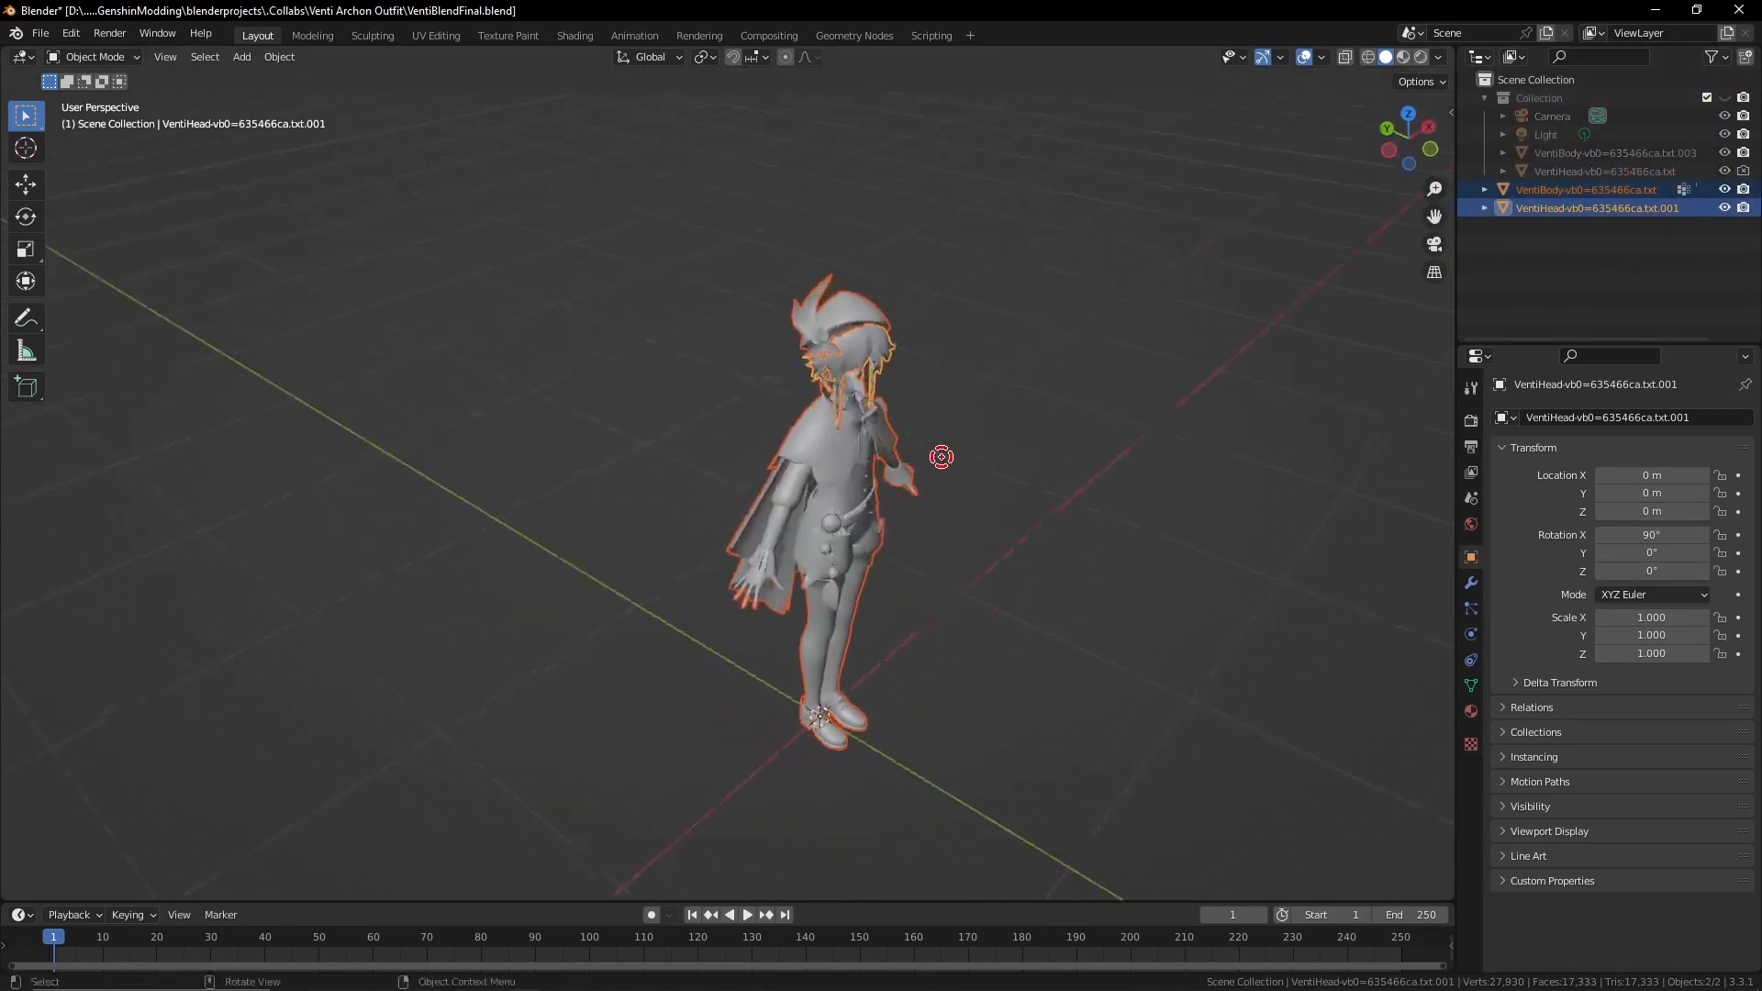
scroll(1039, 429, "up", 4)
left_click(867, 368)
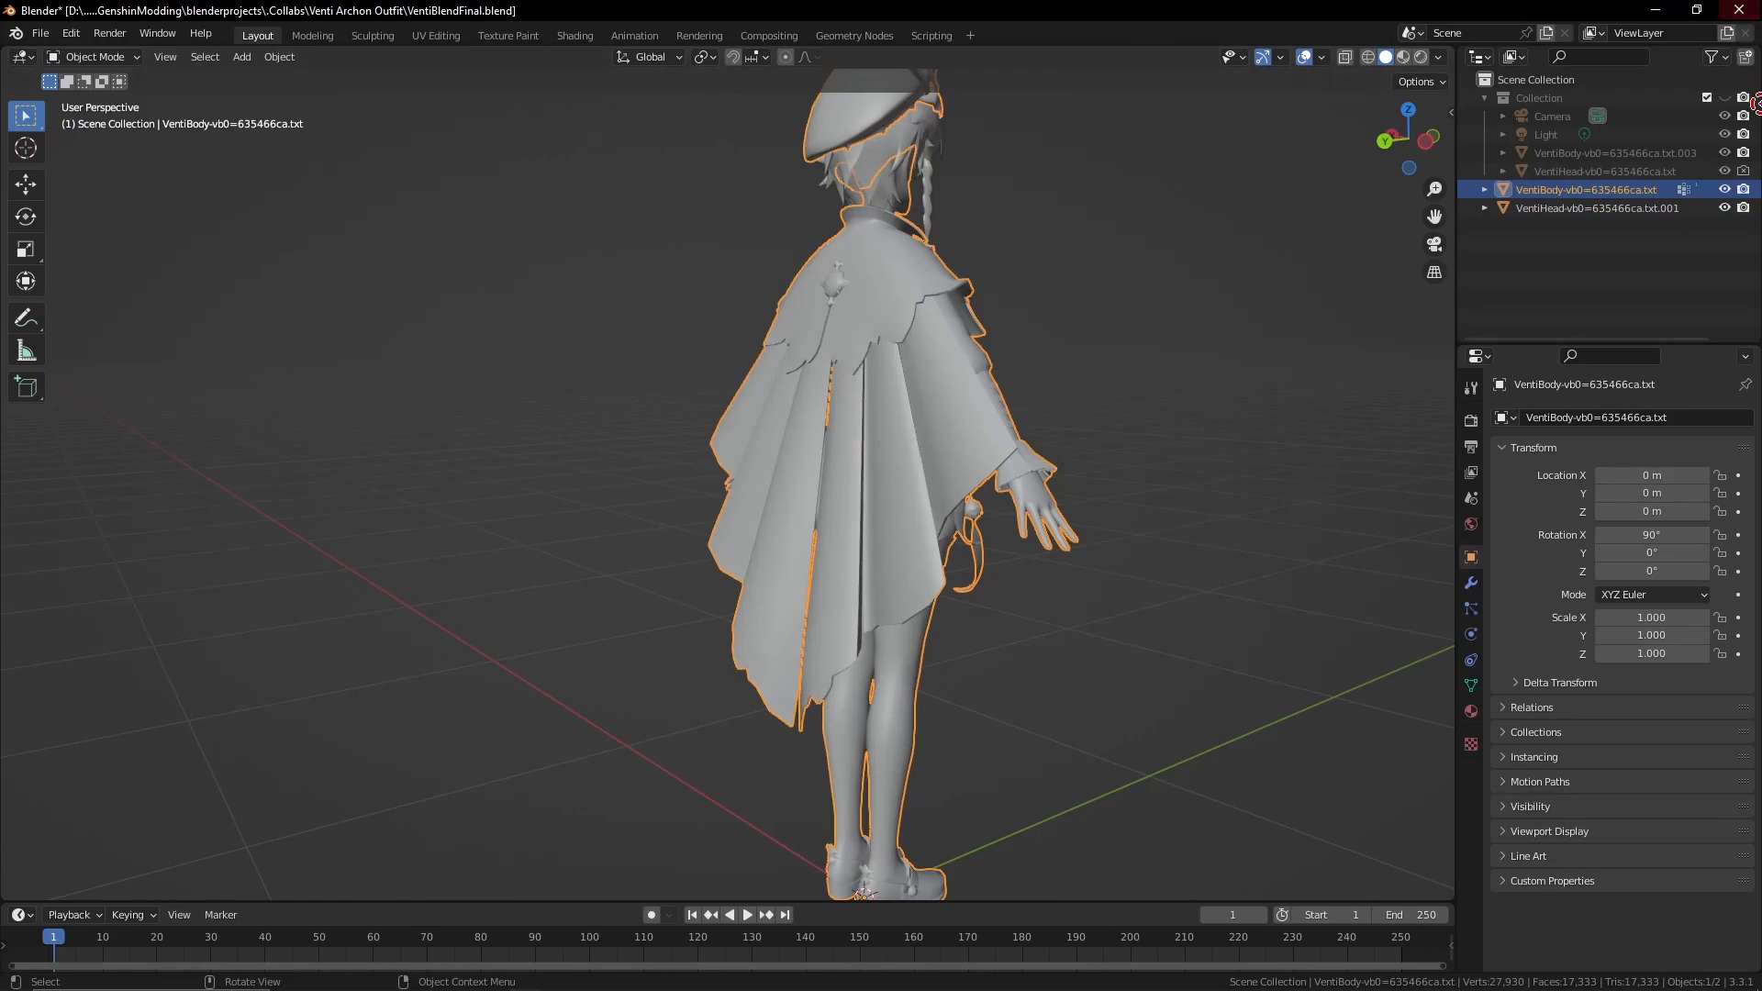
left_click(1724, 208)
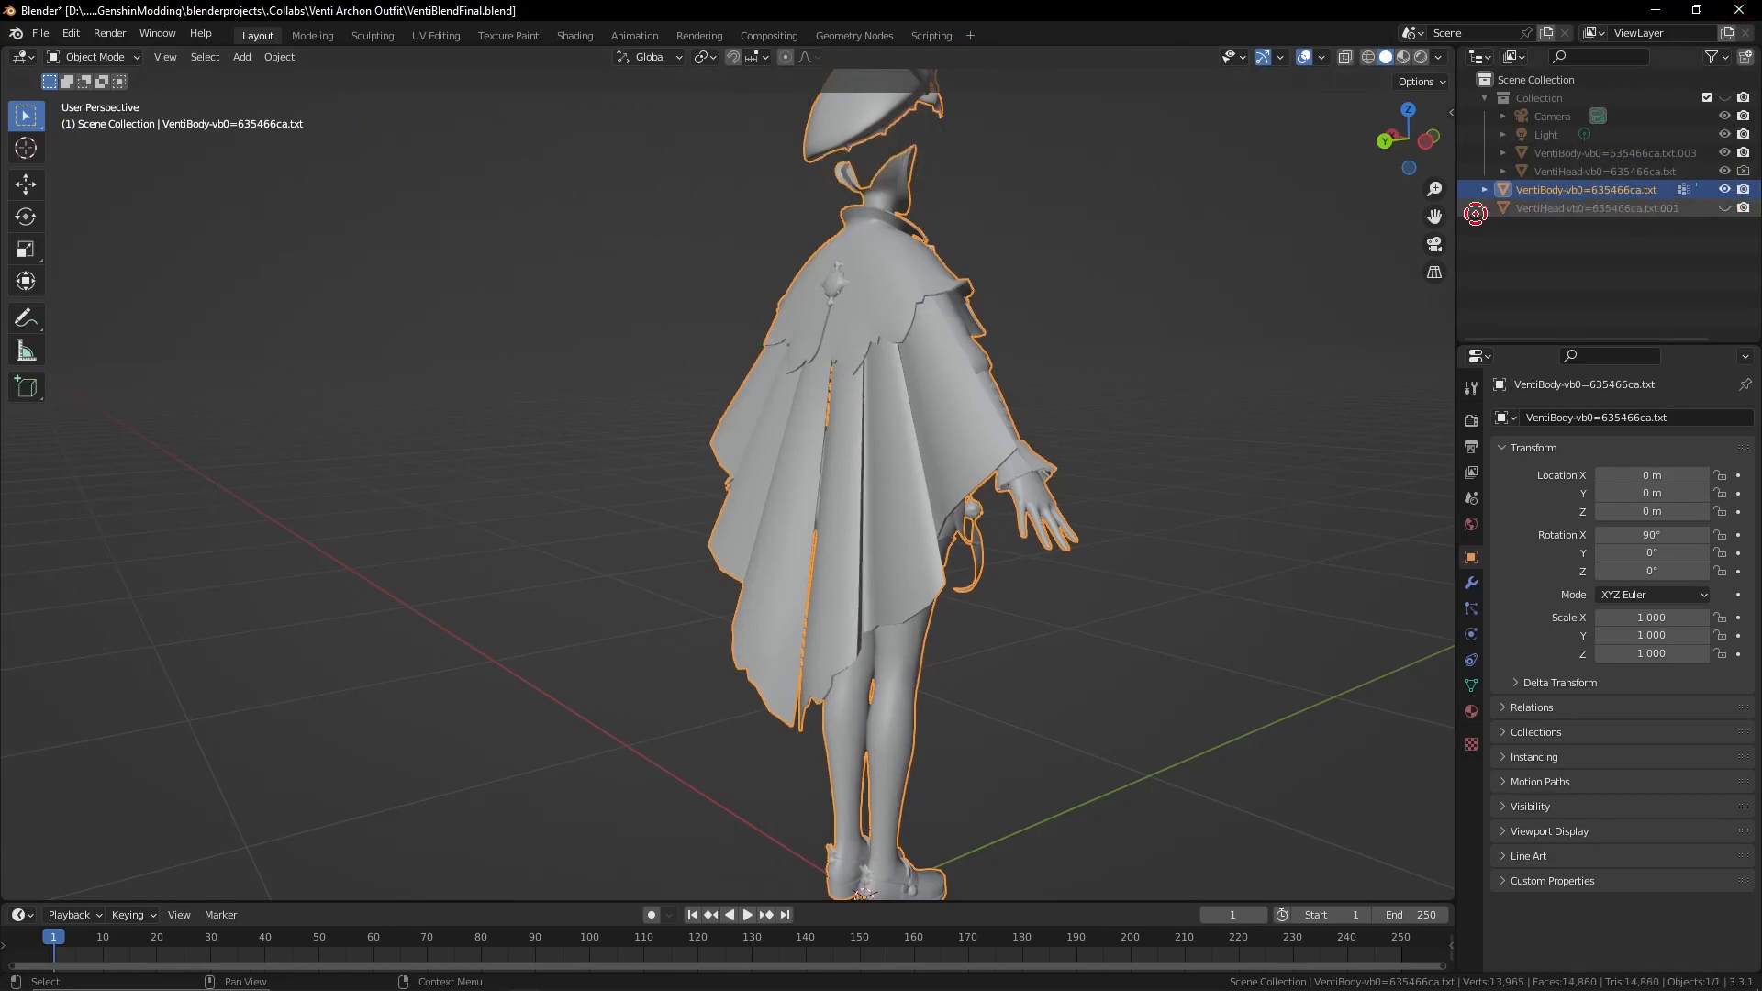
Show the Collection again, put the imported VentiBody mesh in Weight Paint mode, and hide VentiBody-vb0=635466ca.txt.003
left_click(1725, 150)
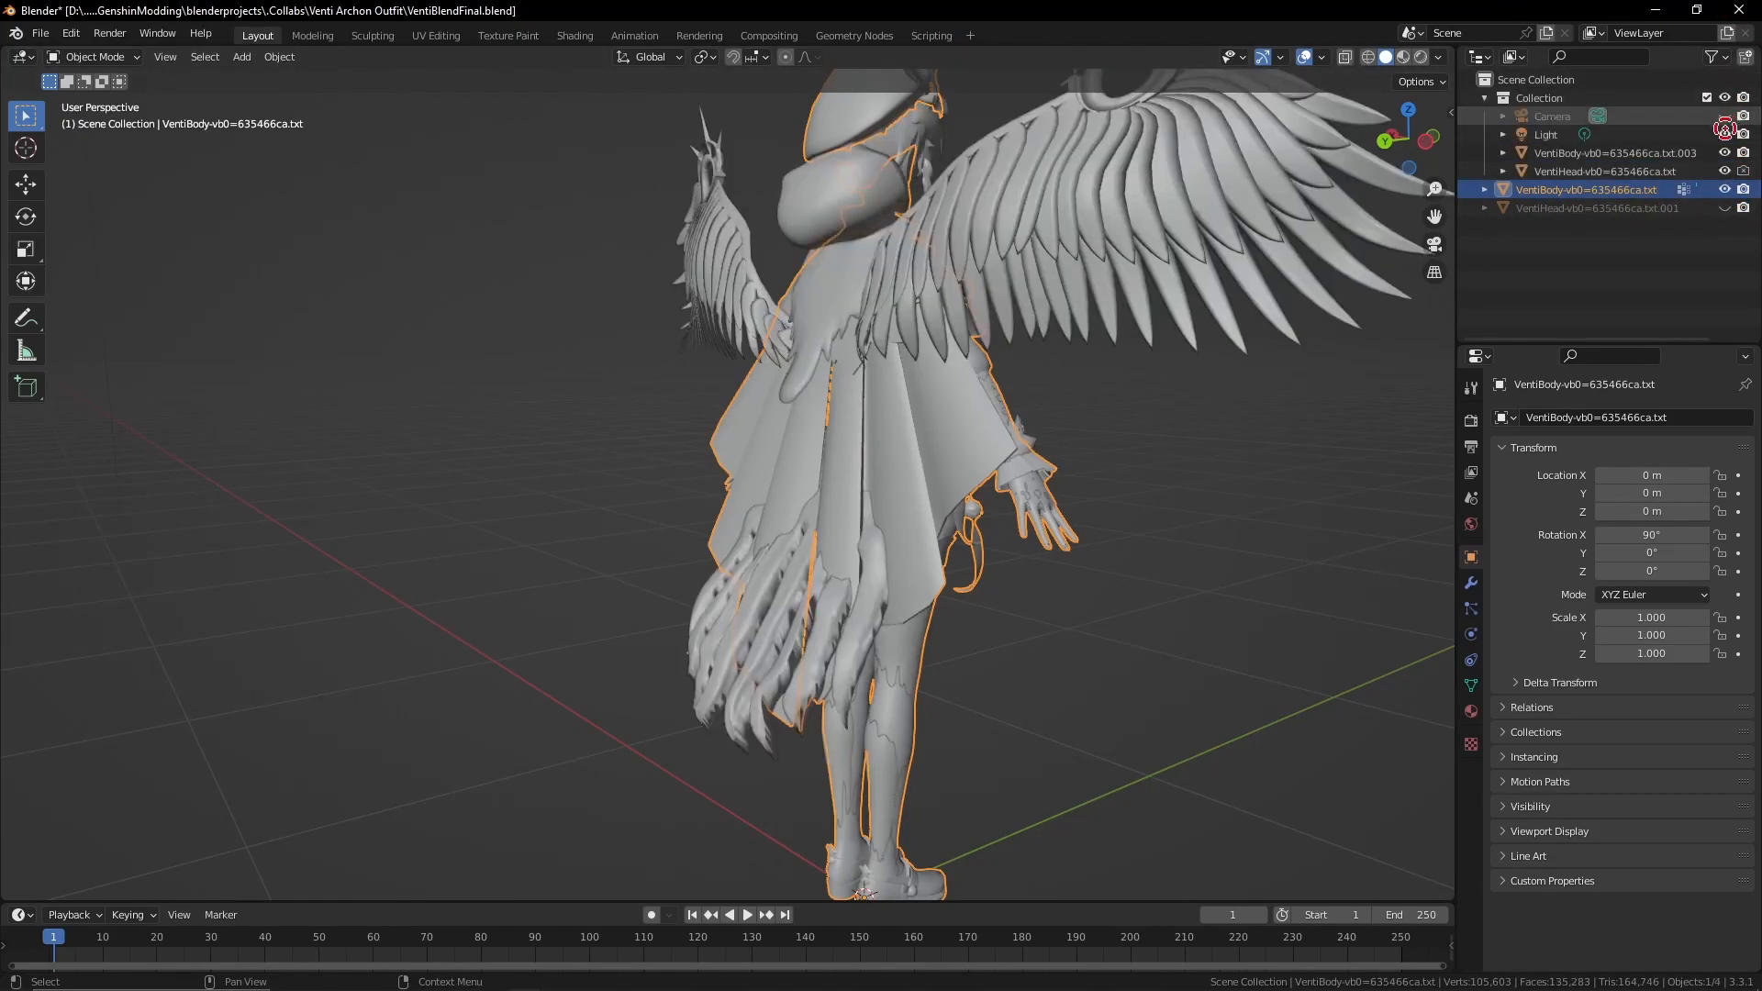
left_click(1601, 152)
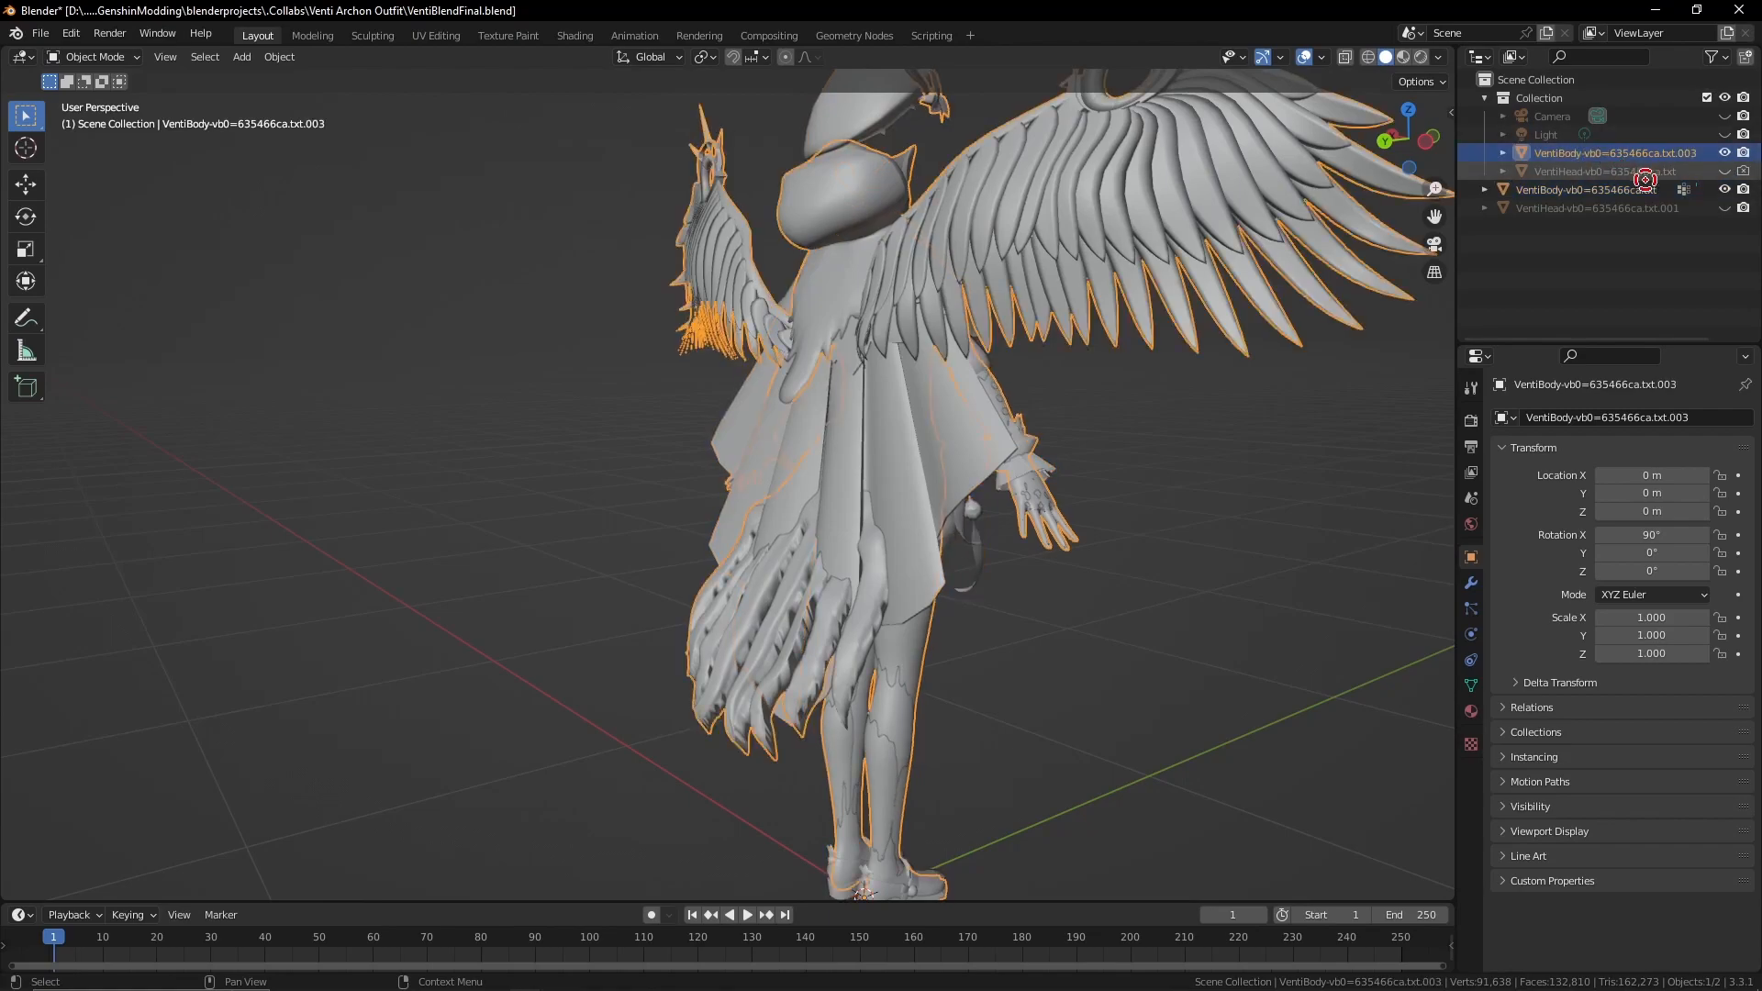
left_click(1601, 189)
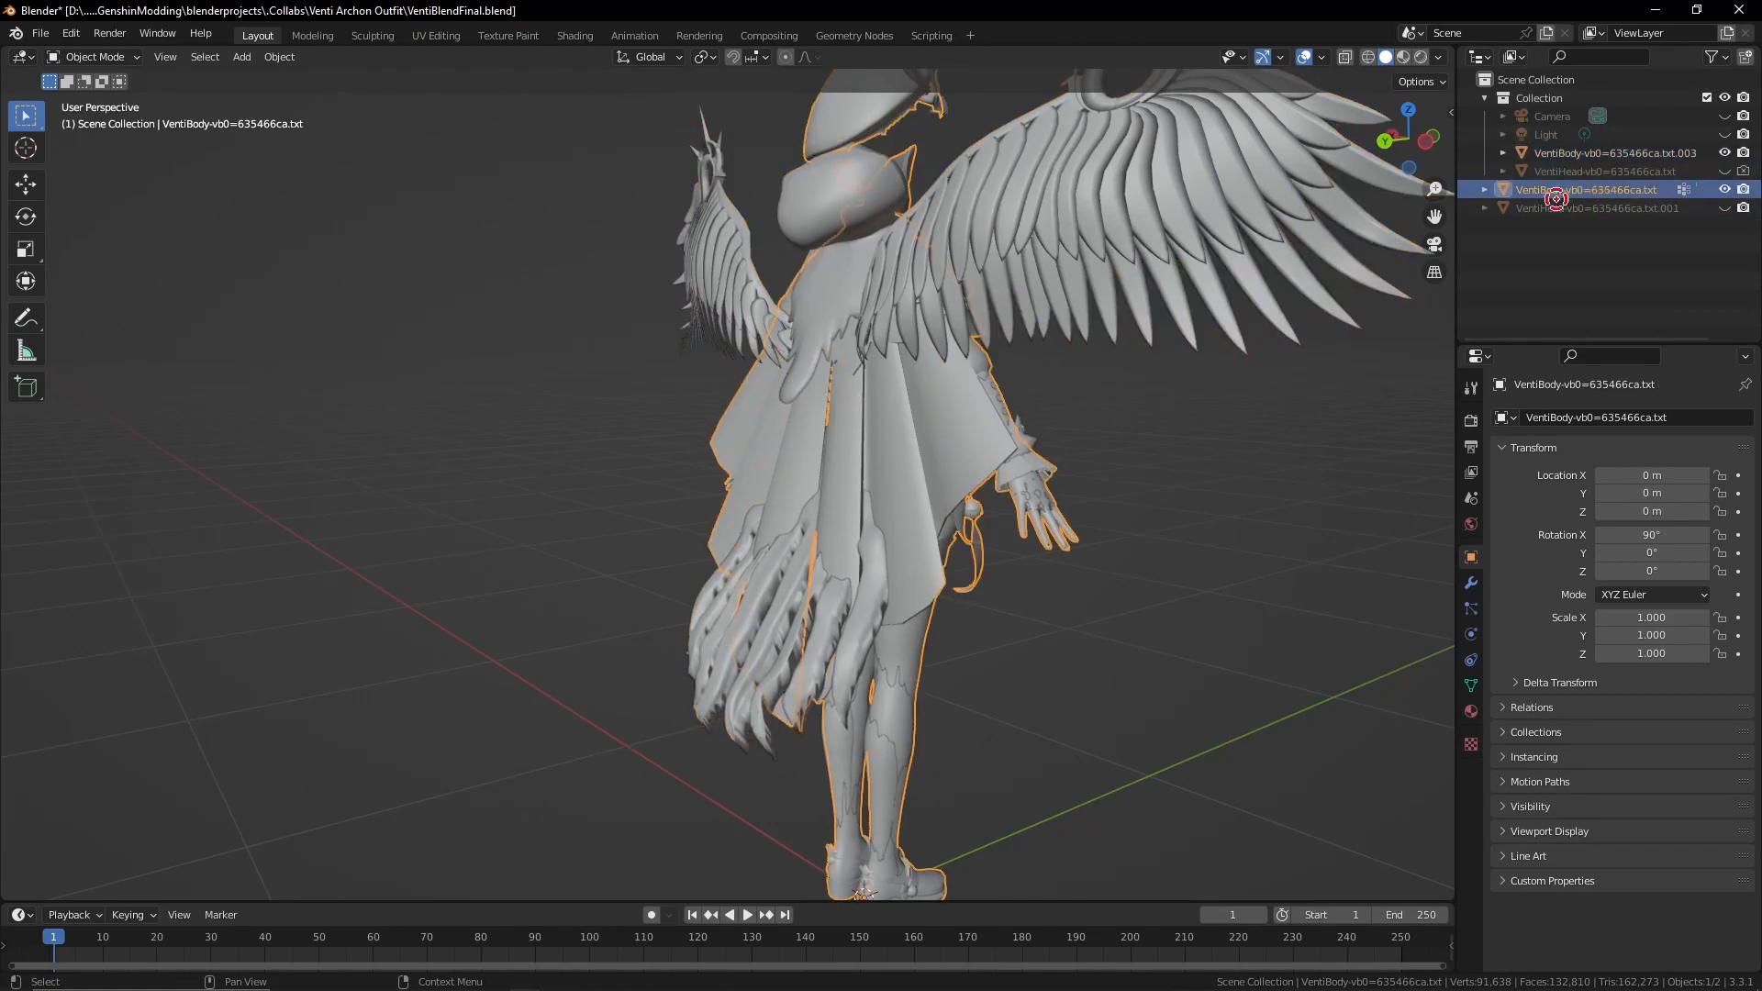
left_click(52, 57)
left_click(80, 171)
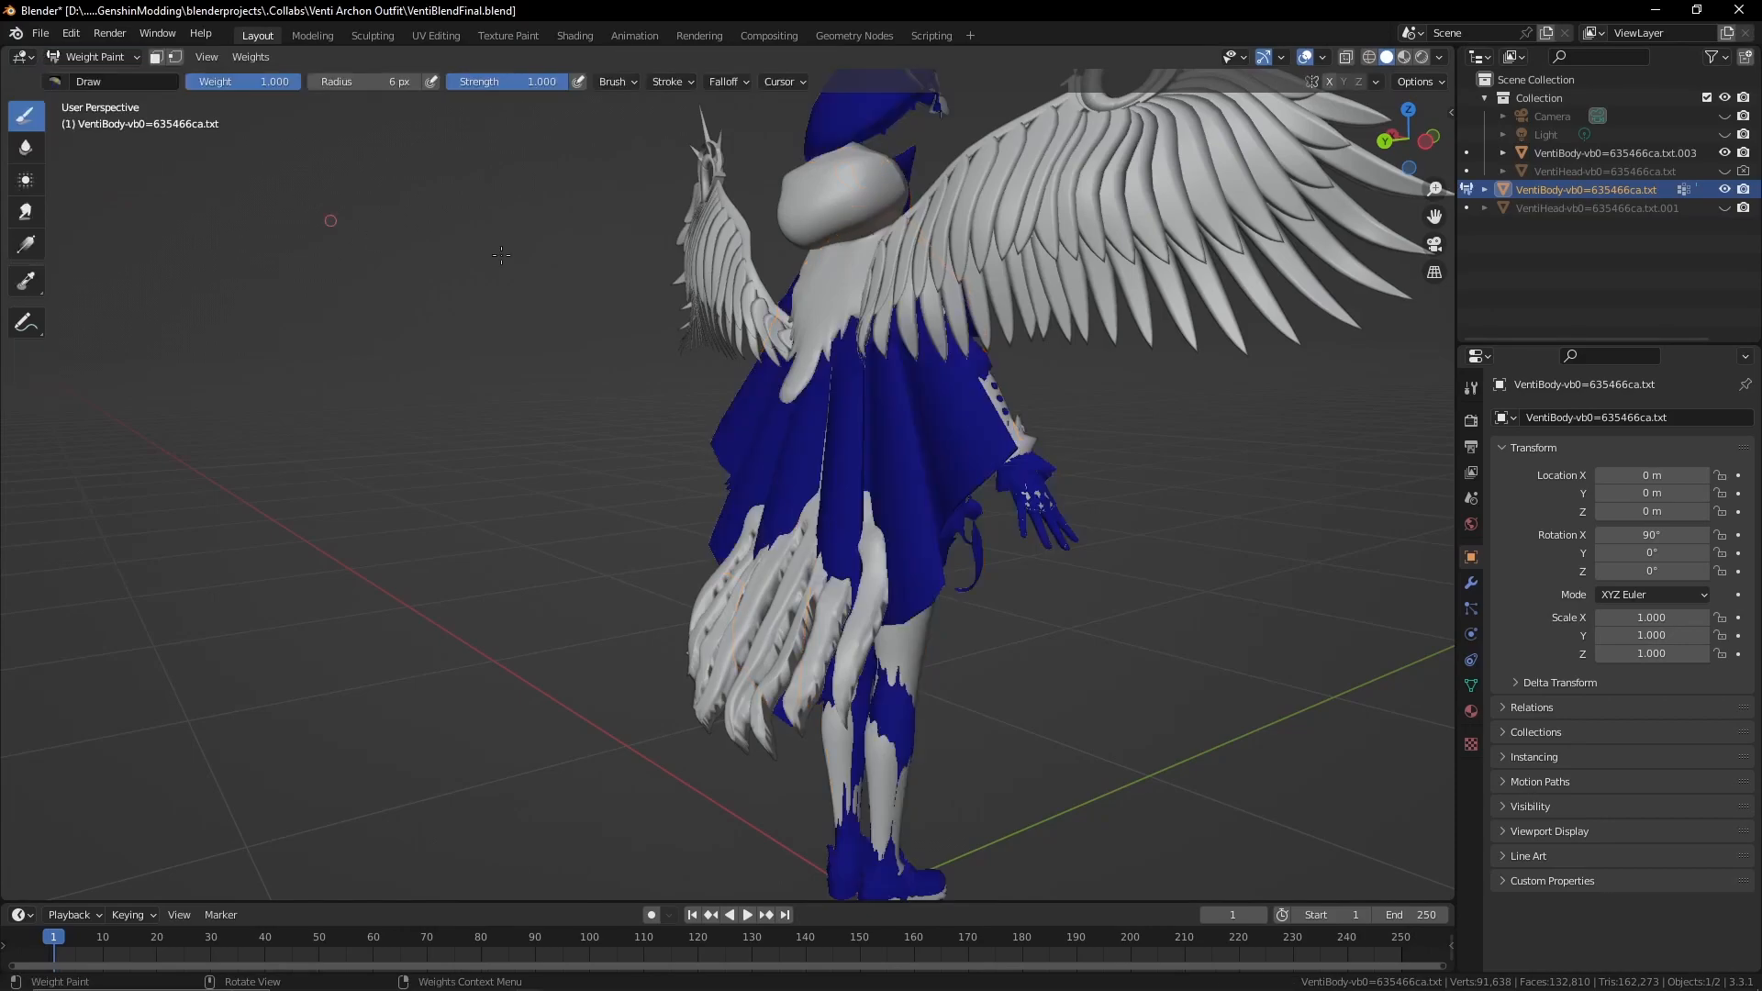
left_click(1725, 150)
Sample the vertex groups at the top of the original cape's back panel, including group 88
right_click(895, 491, "shift")
left_click(895, 491)
middle_click_drag(896, 491, 971, 485)
right_click(795, 317, "shift")
left_click(795, 316)
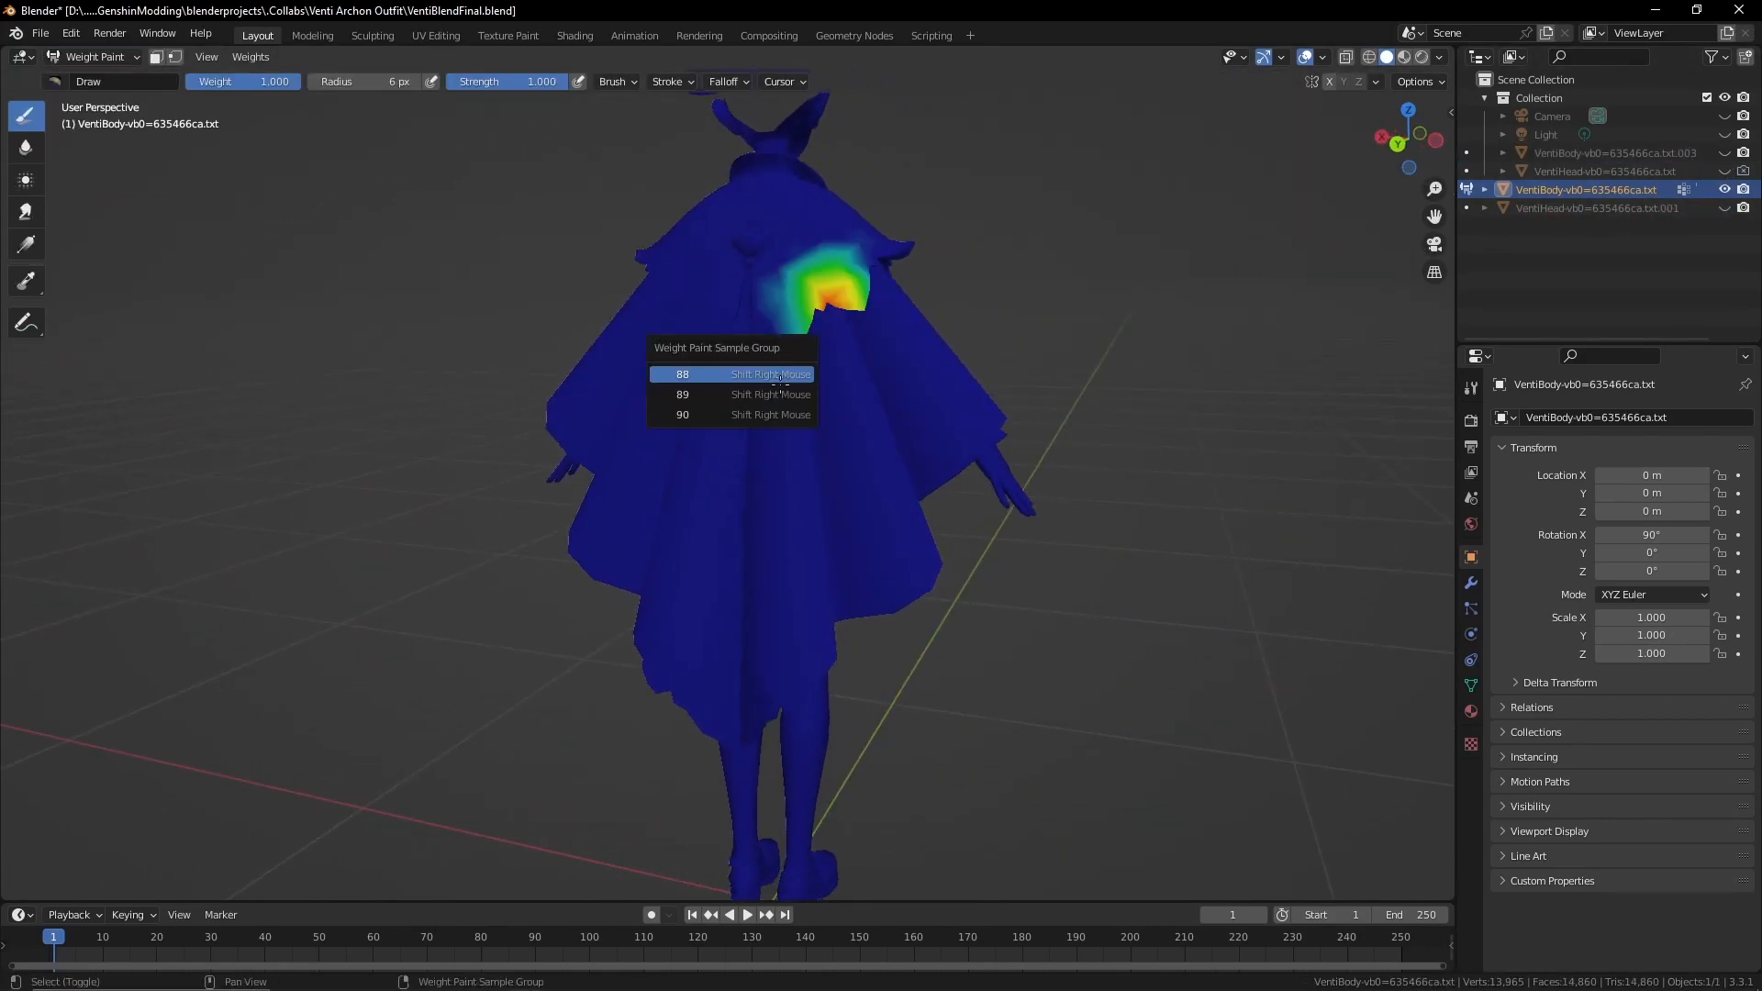
left_click(780, 375)
right_click(780, 369, "shift")
left_click(778, 371)
Sample the vertex groups from 89 onward down the same back cape panel to its lower hem
right_click(767, 371, "shift")
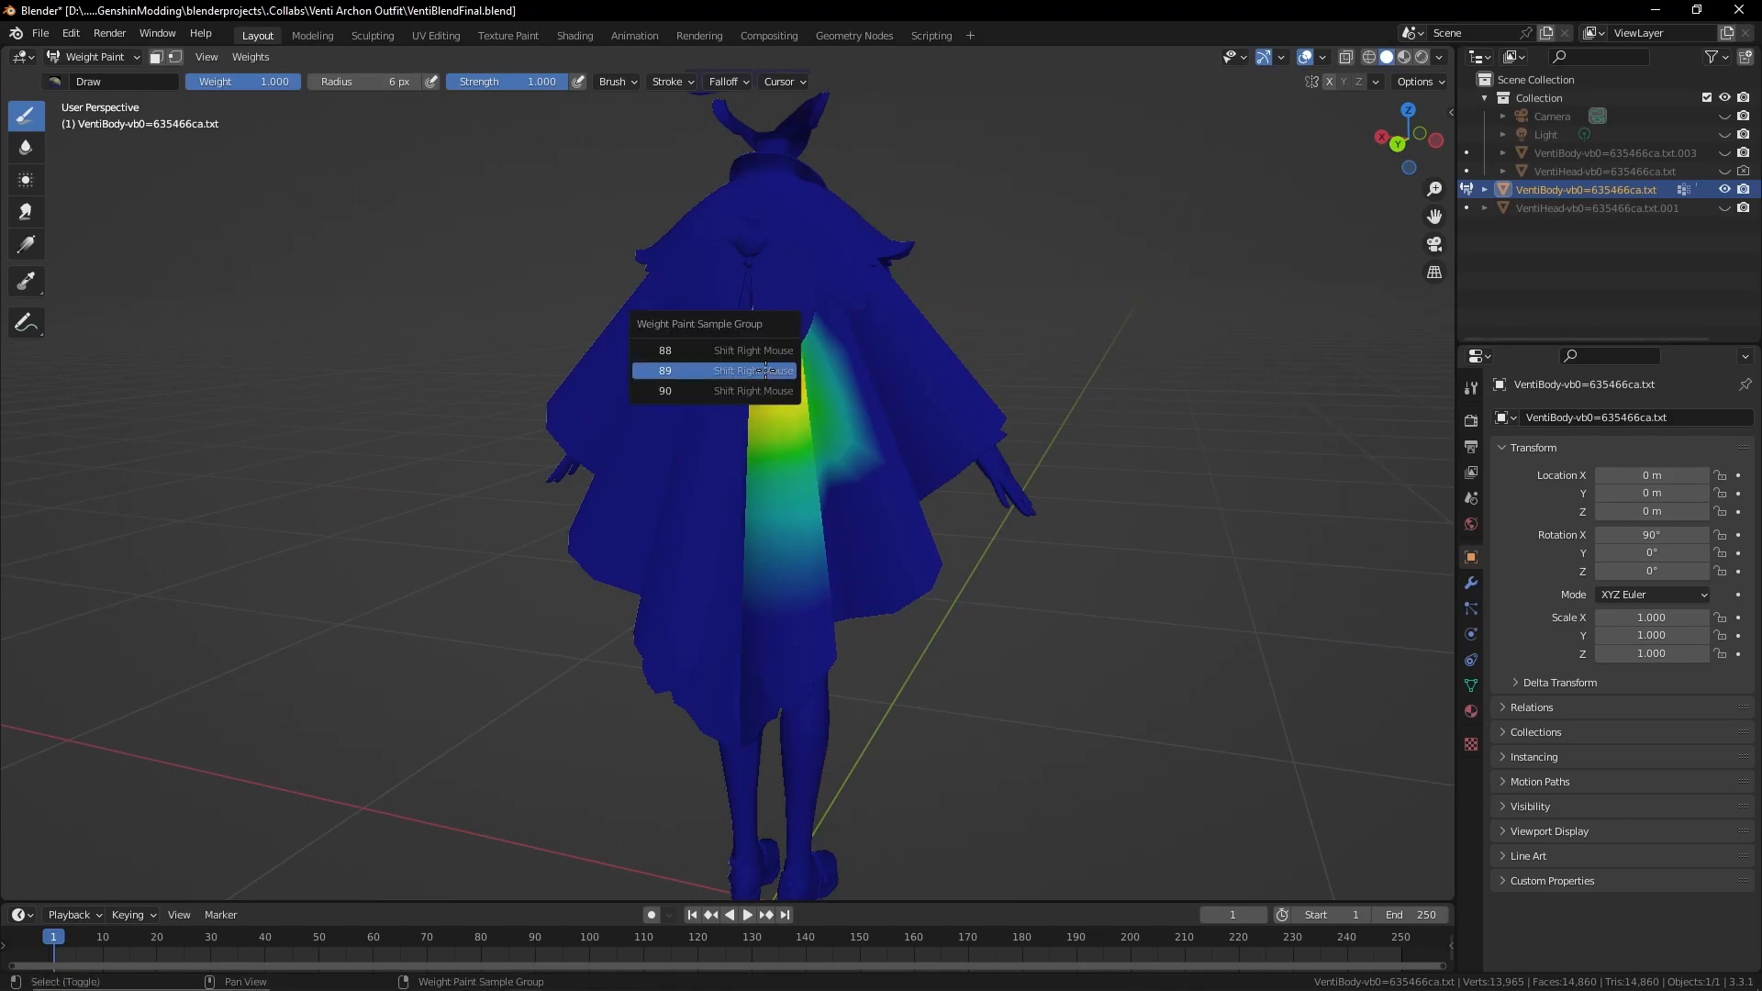
left_click(712, 371)
right_click(773, 390, "shift")
left_click(772, 410)
right_click(787, 493, "shift")
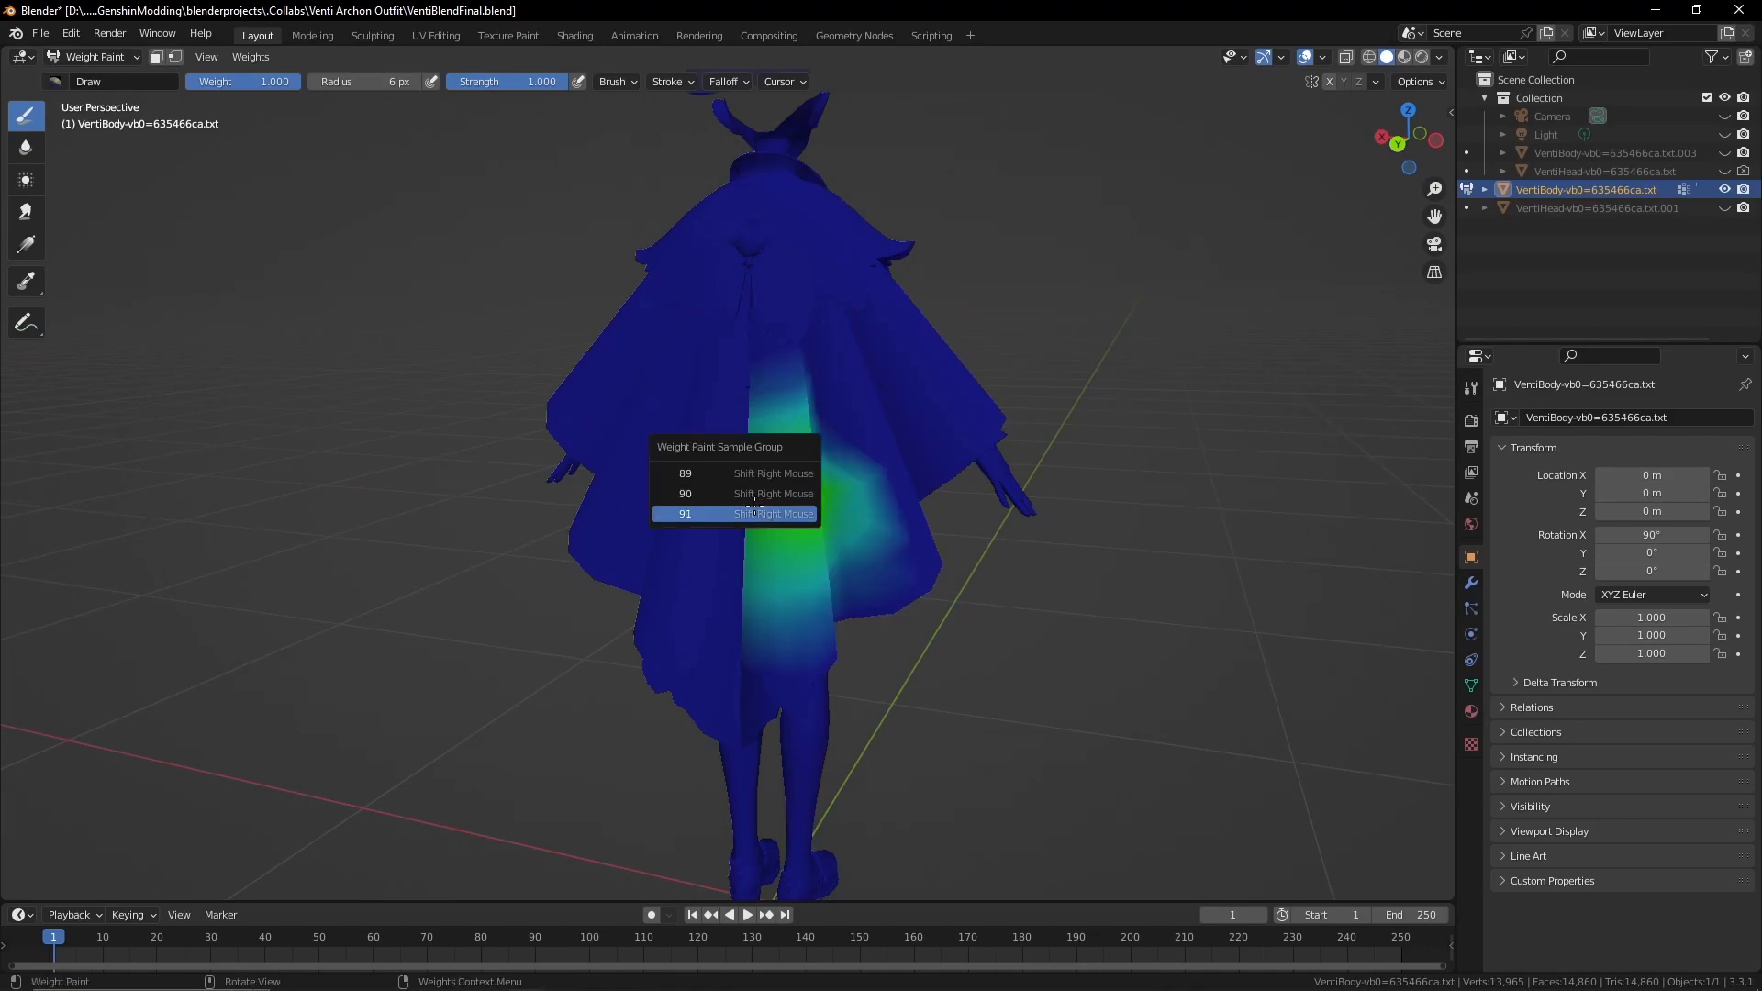
left_click(785, 513)
right_click(778, 617, "shift")
left_click(778, 634)
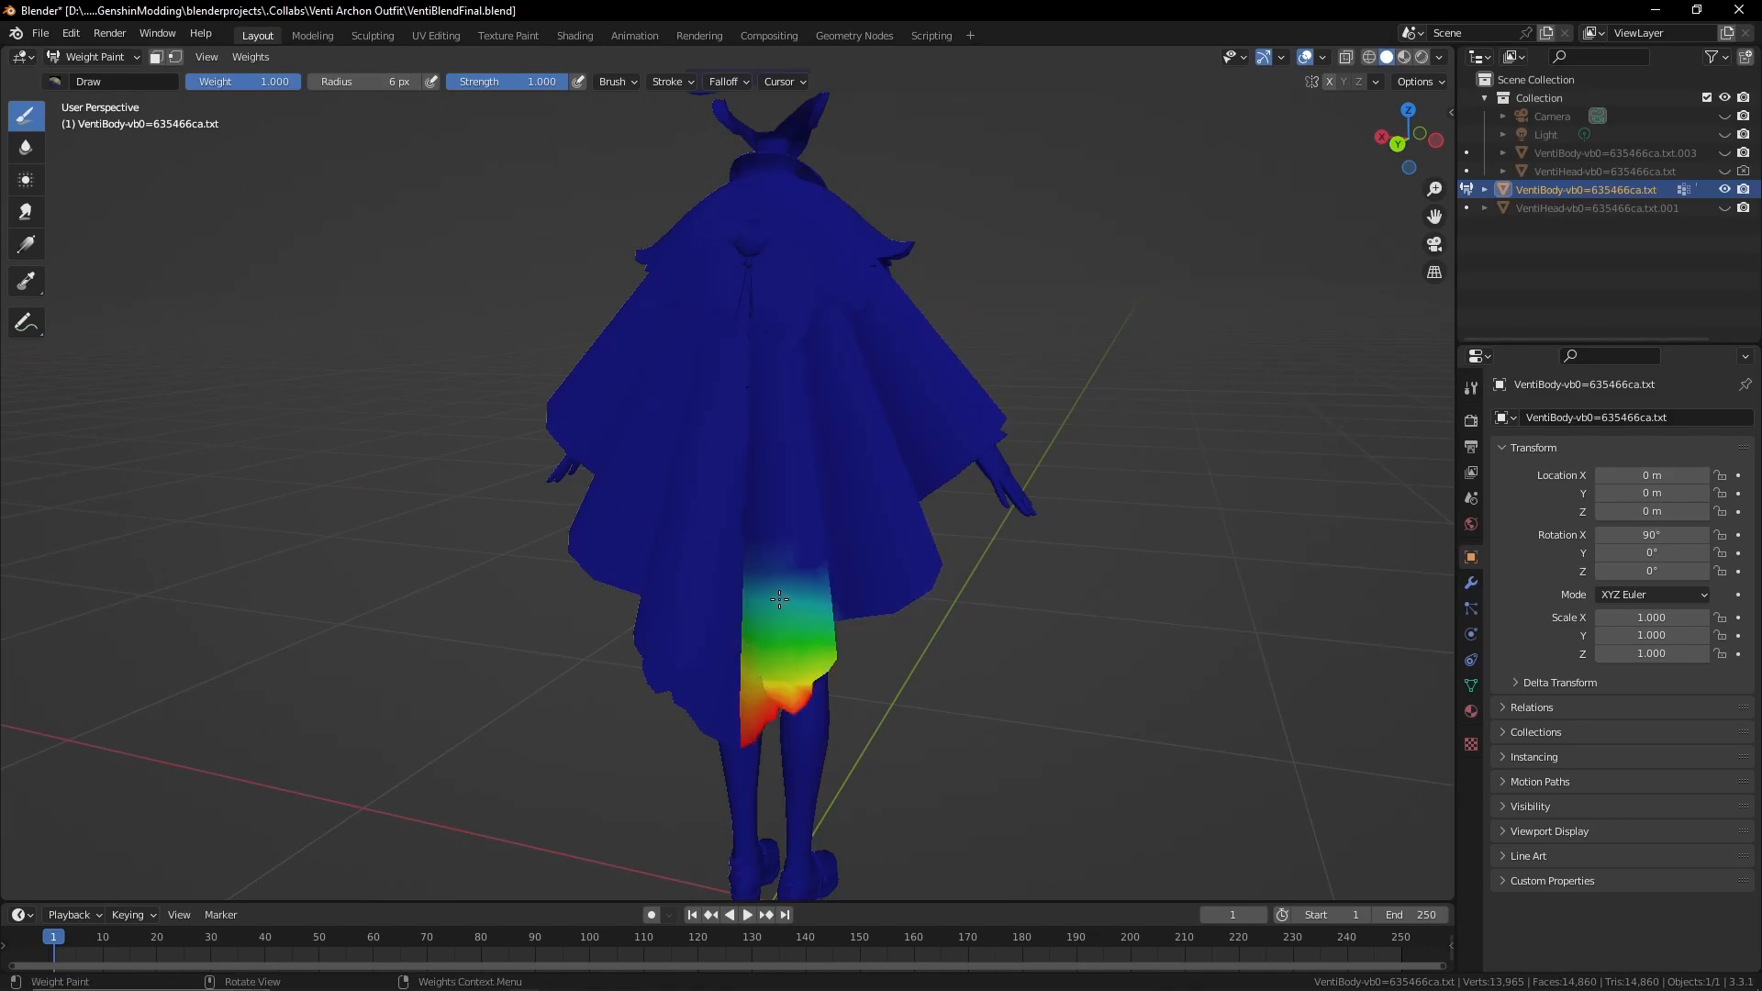
Sample the vertex groups down the neighbouring back cape panel, from group 95 near the top to the lower hem
right_click(708, 371, "shift")
left_click(709, 371)
right_click(711, 386, "shift")
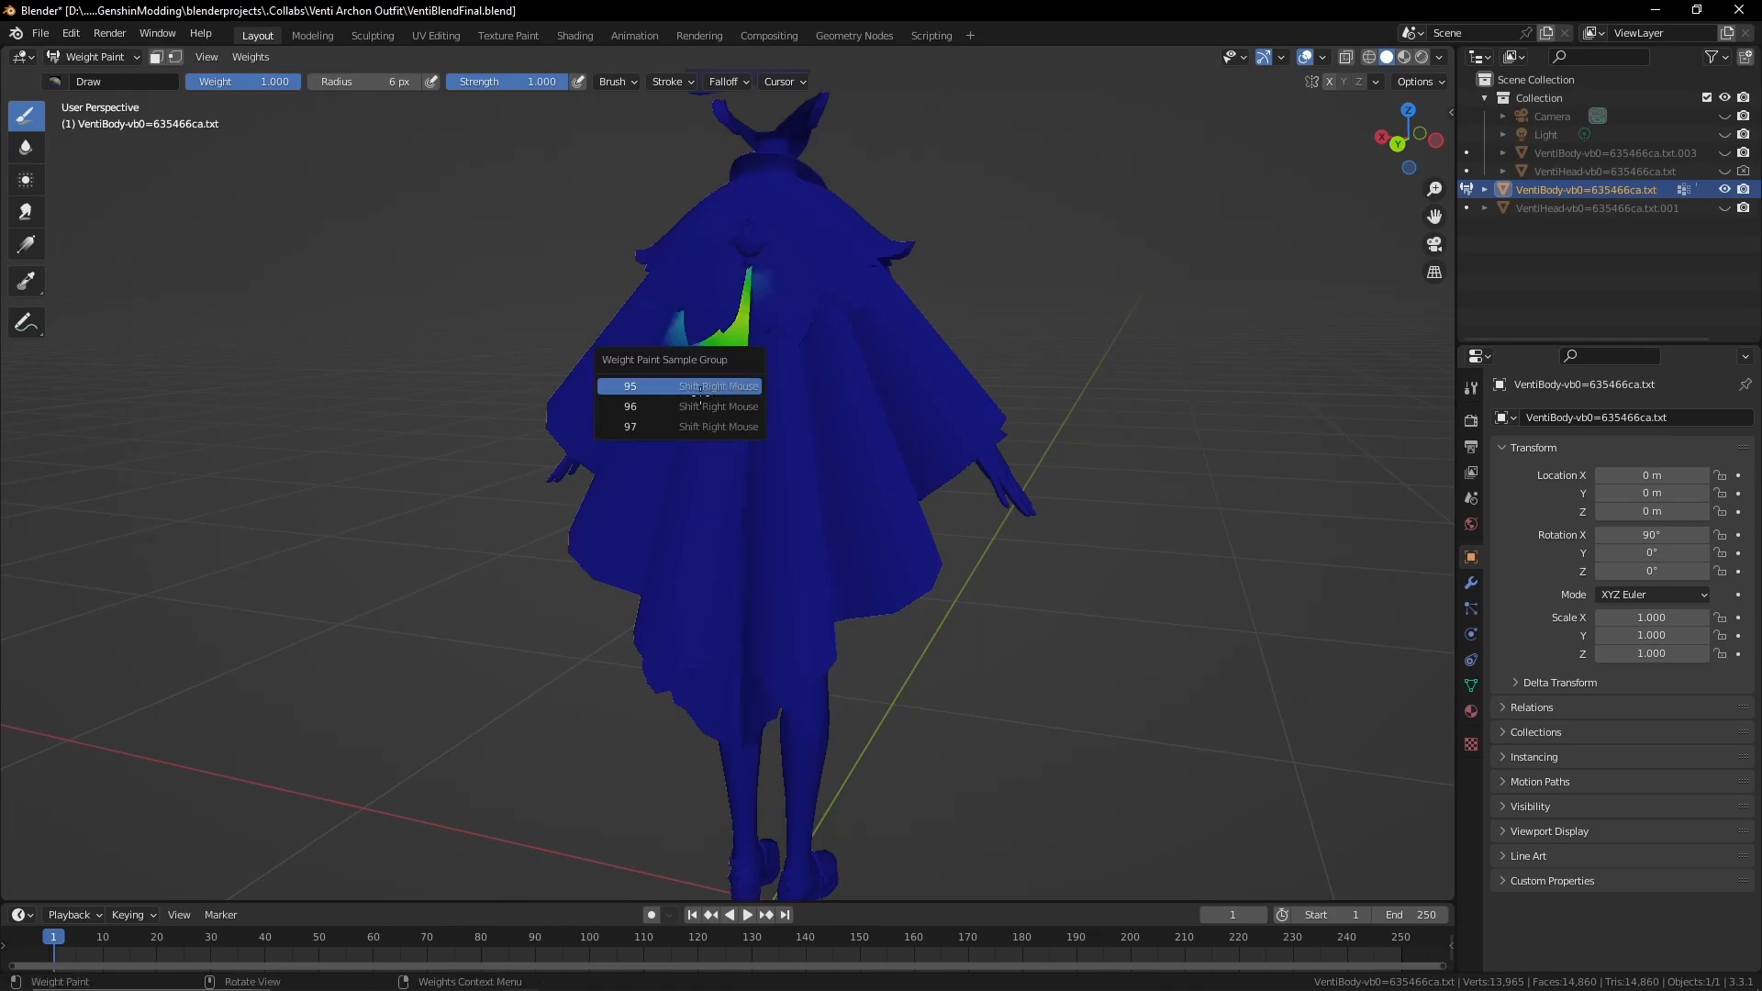
left_click(711, 387)
right_click(718, 460, "shift")
left_click(717, 480)
right_click(706, 491, "shift")
left_click(706, 511)
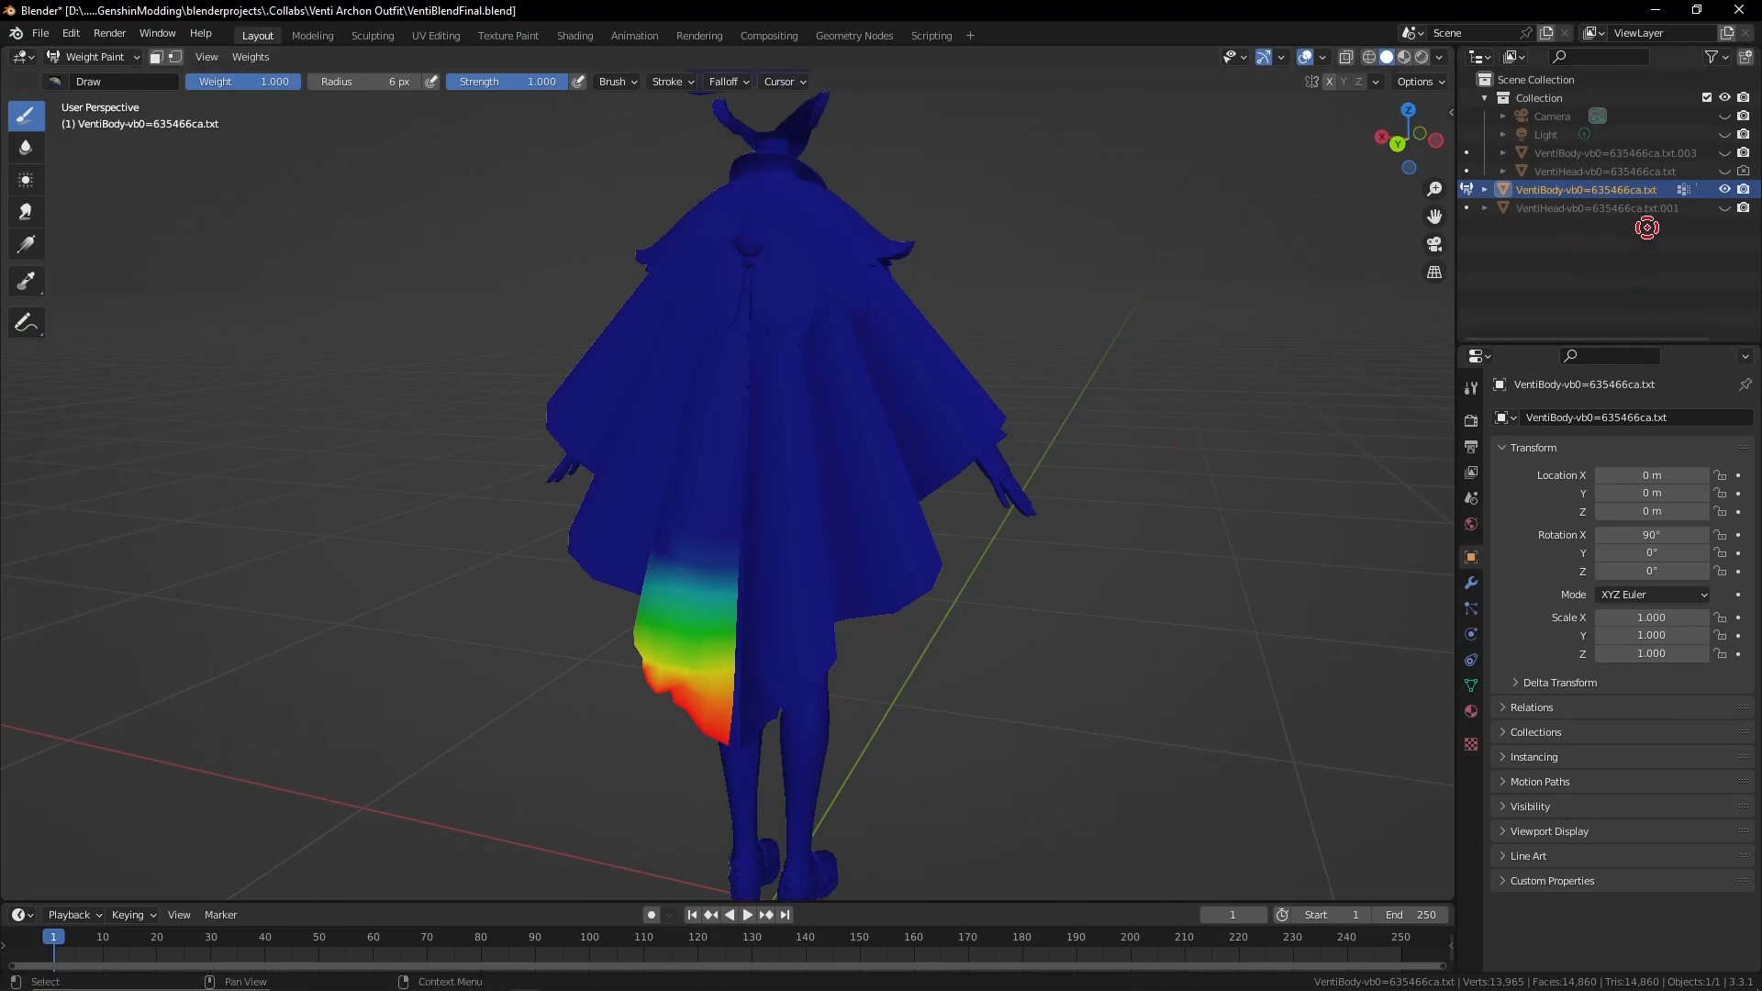
Hide the original body, switch weight painting to VentiBody-vb0=635466ca.txt.003, and sample a vertex group on its waist cloth
left_click(1724, 189)
left_click(1724, 152)
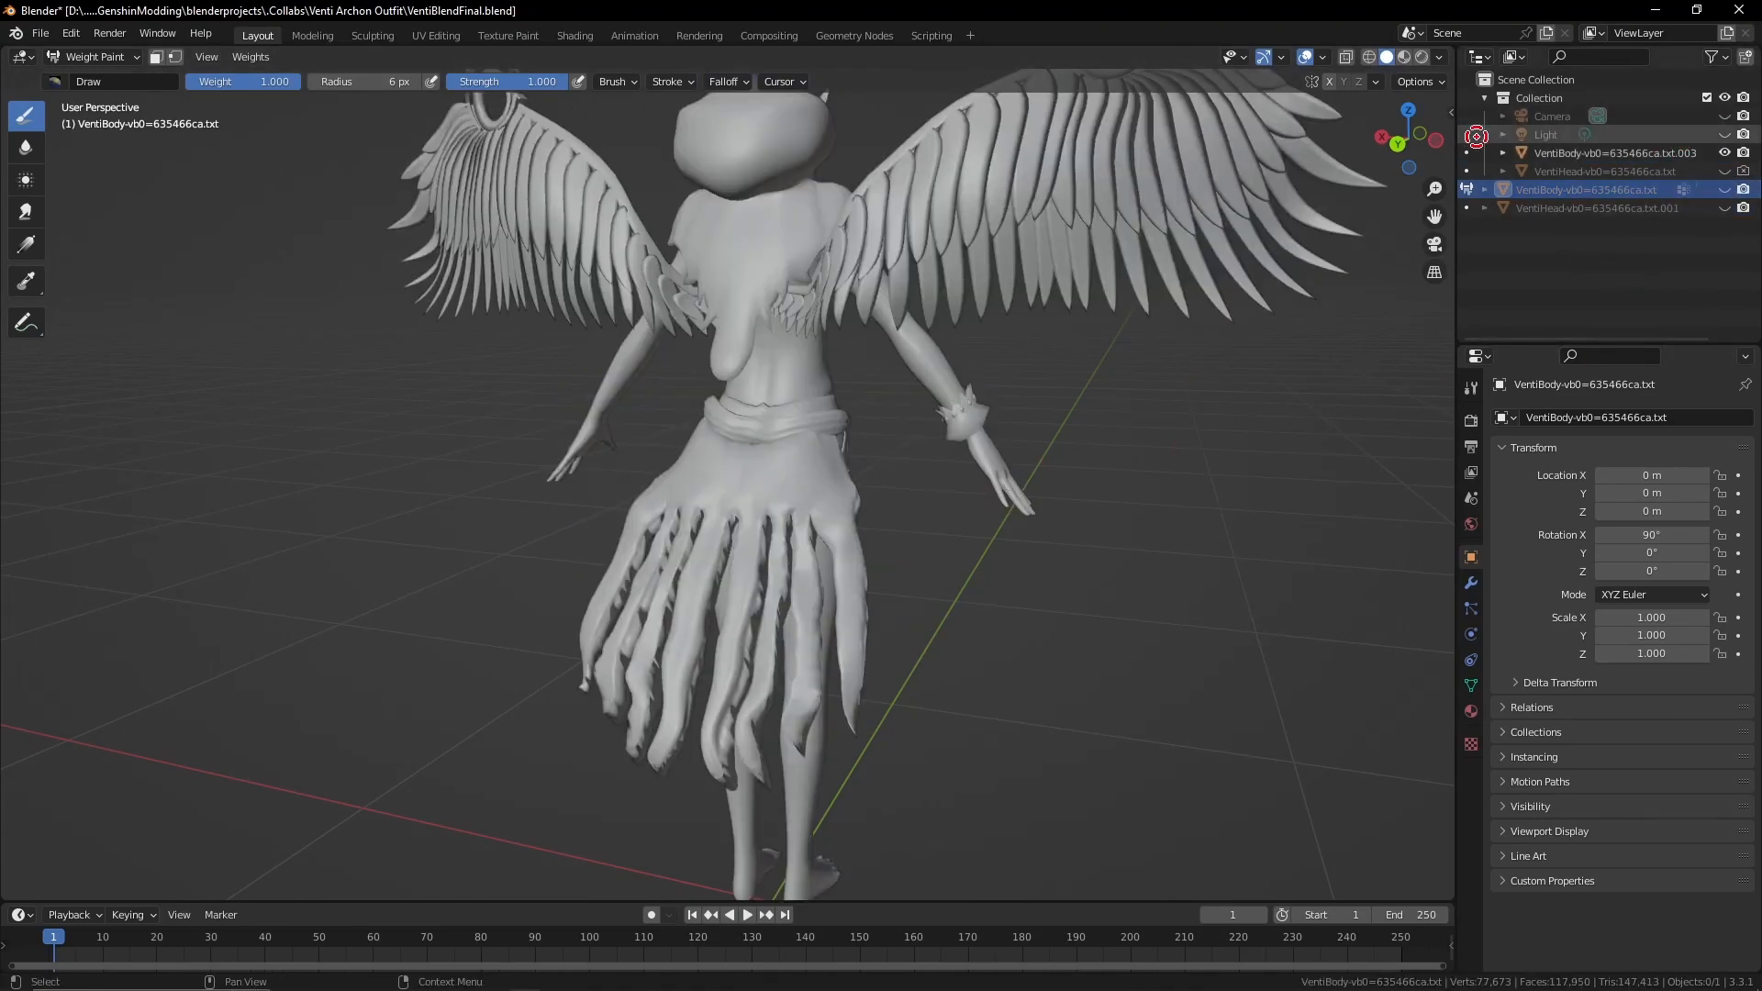
left_click(1467, 152)
right_click(679, 567, "shift")
left_click(650, 571)
middle_click_drag(650, 514, 709, 503)
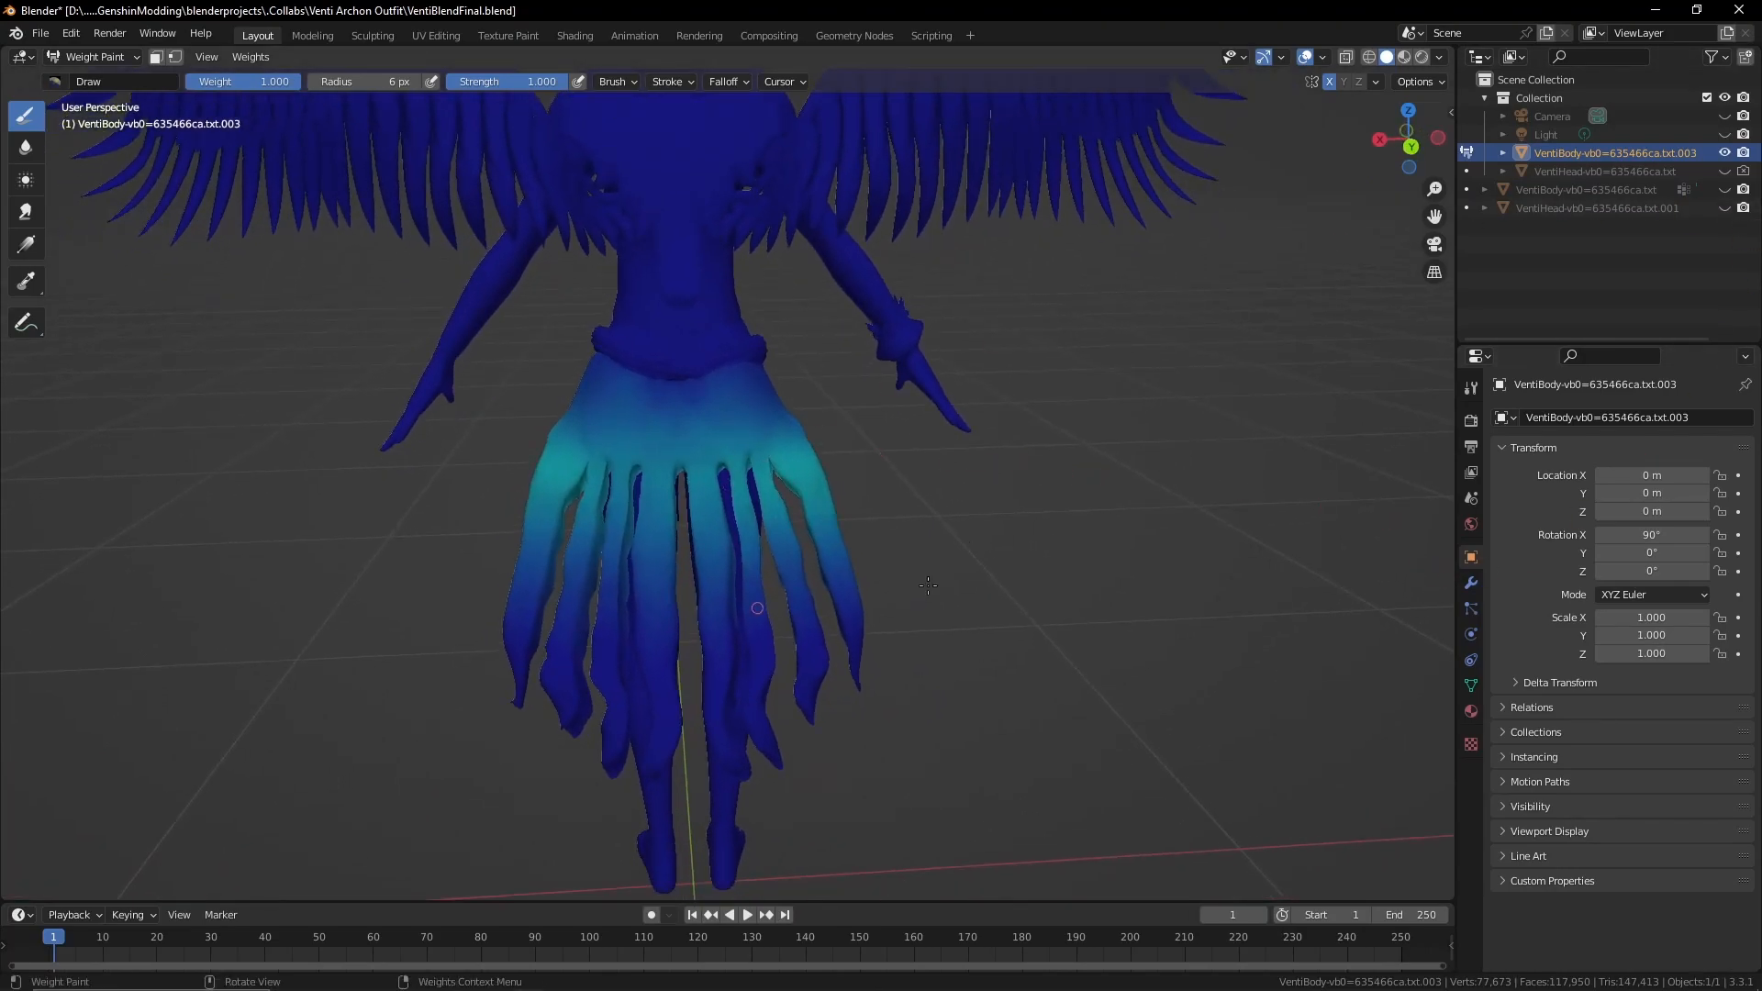
Sample successive vertex groups down the archon outfit's waist cloth and inspect the weights at its tips from the side
right_click(693, 474, "shift")
left_click(661, 473)
right_click(660, 473, "shift")
left_click(694, 525)
right_click(695, 525, "shift")
left_click(710, 556)
key("grave")
left_click(639, 723)
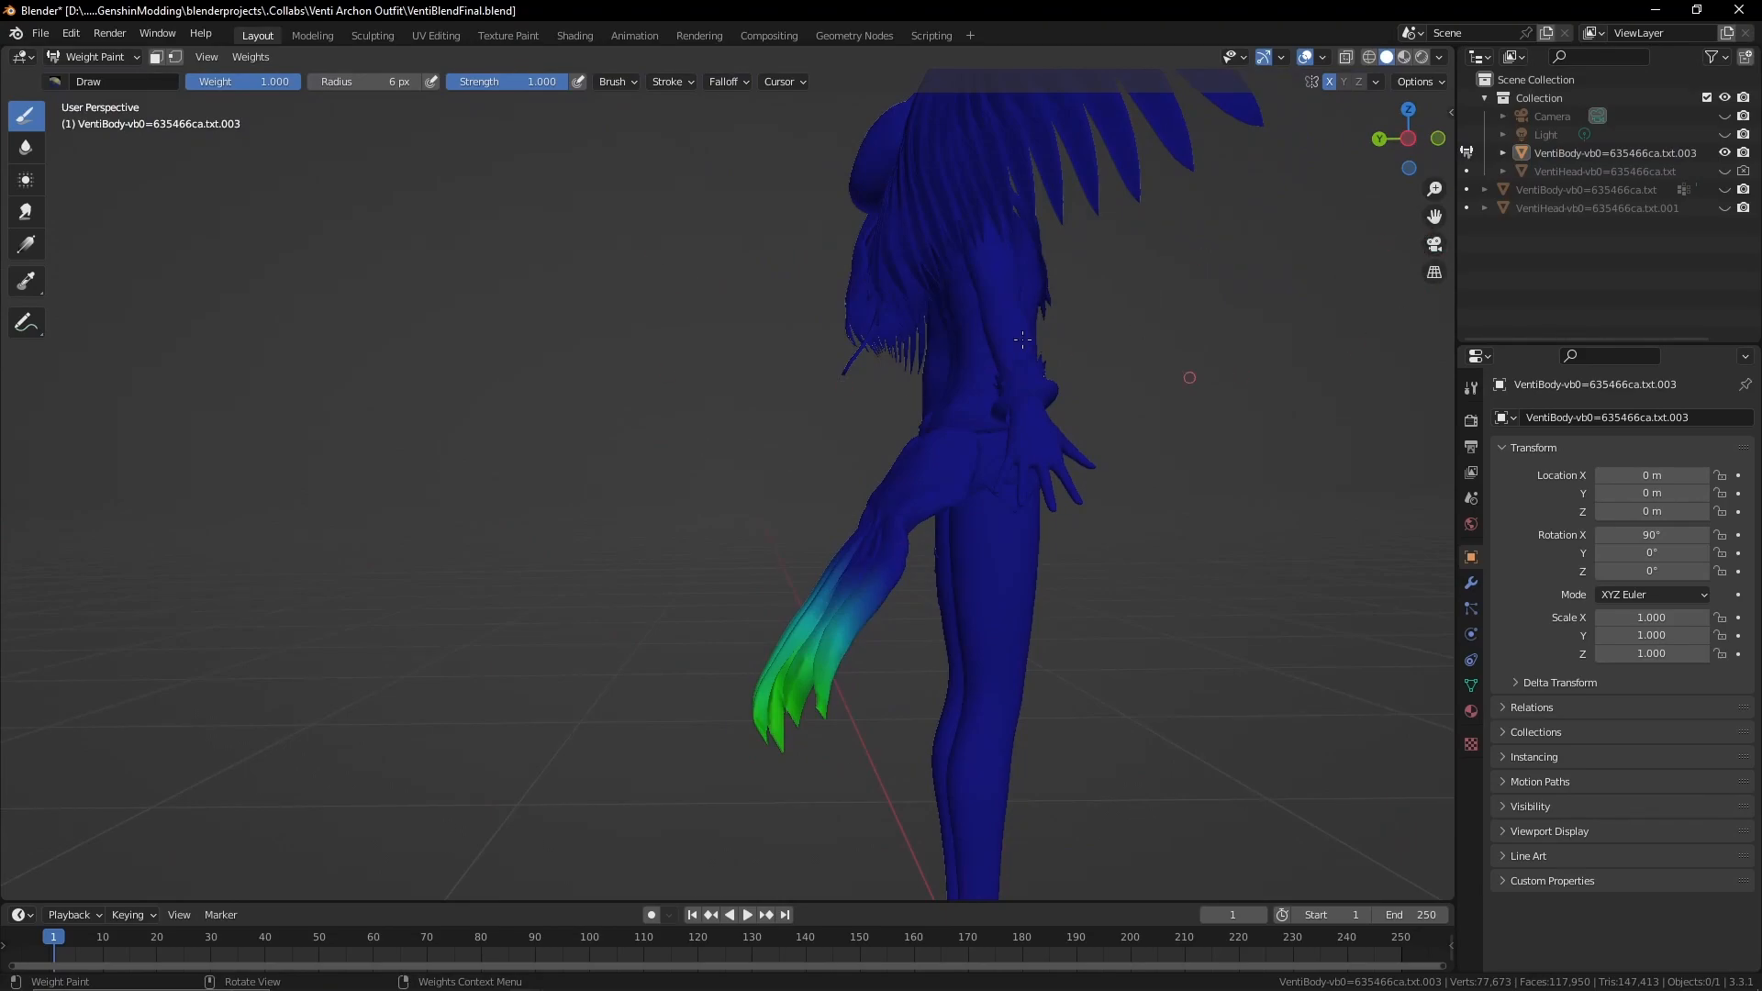
Switch weight painting back to the original VentiBody, hide the archon body, and inspect the lower cape weights from behind and the side
left_click(1723, 189)
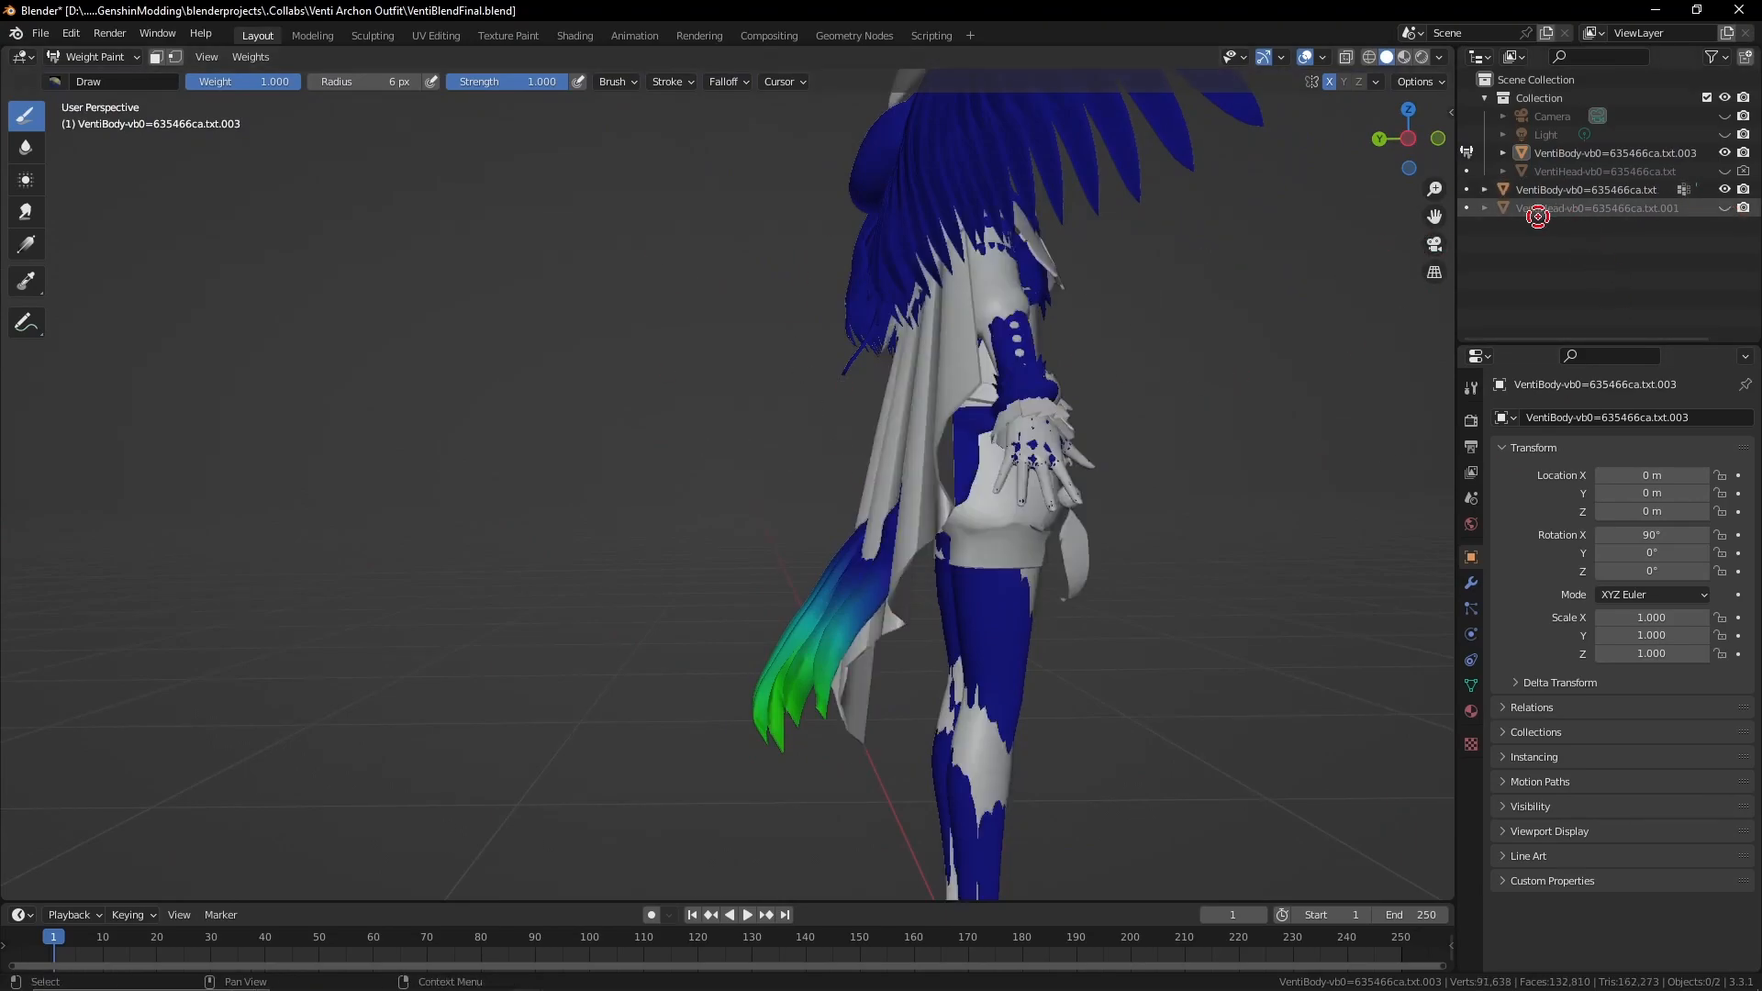
left_click(1466, 189)
left_click(1723, 152)
middle_click_drag(927, 514, 1043, 541)
right_click(778, 613, "shift")
right_click(816, 602, "shift")
left_click(752, 643)
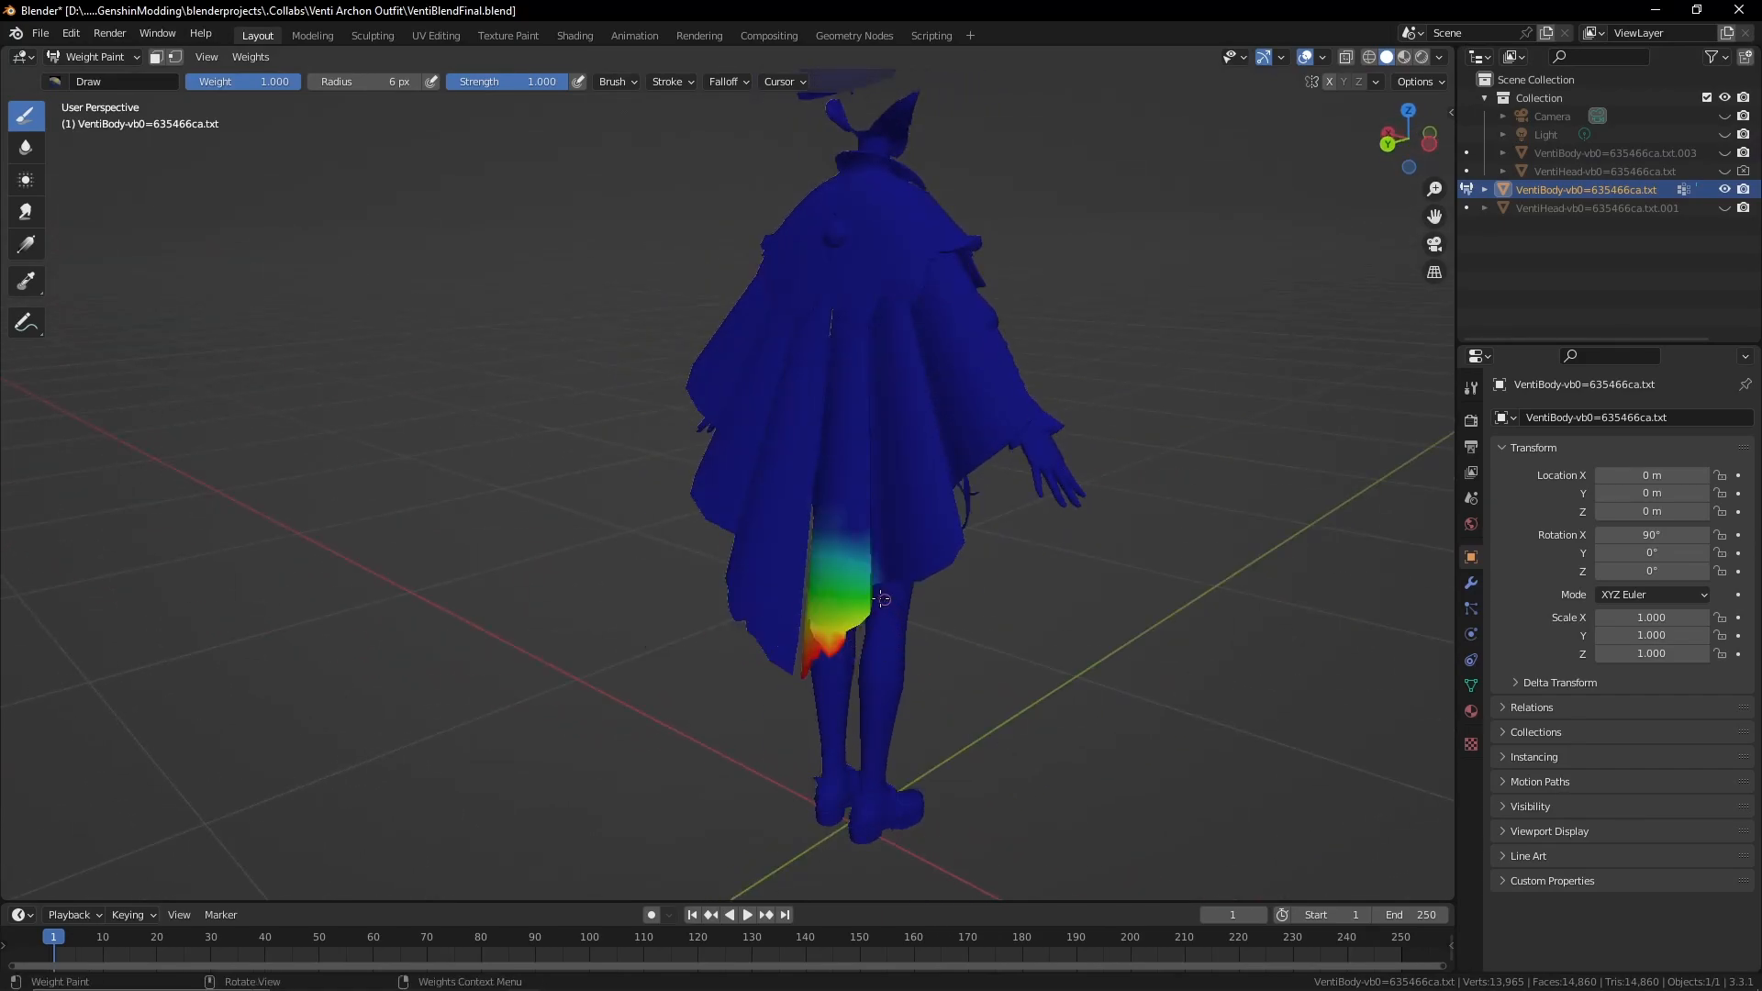
middle_click_drag(883, 599, 865, 650)
mouse_move(587, 178)
middle_mouse_down()
mouse_move(555, 240)
mouse_move(576, 194)
middle_mouse_up()
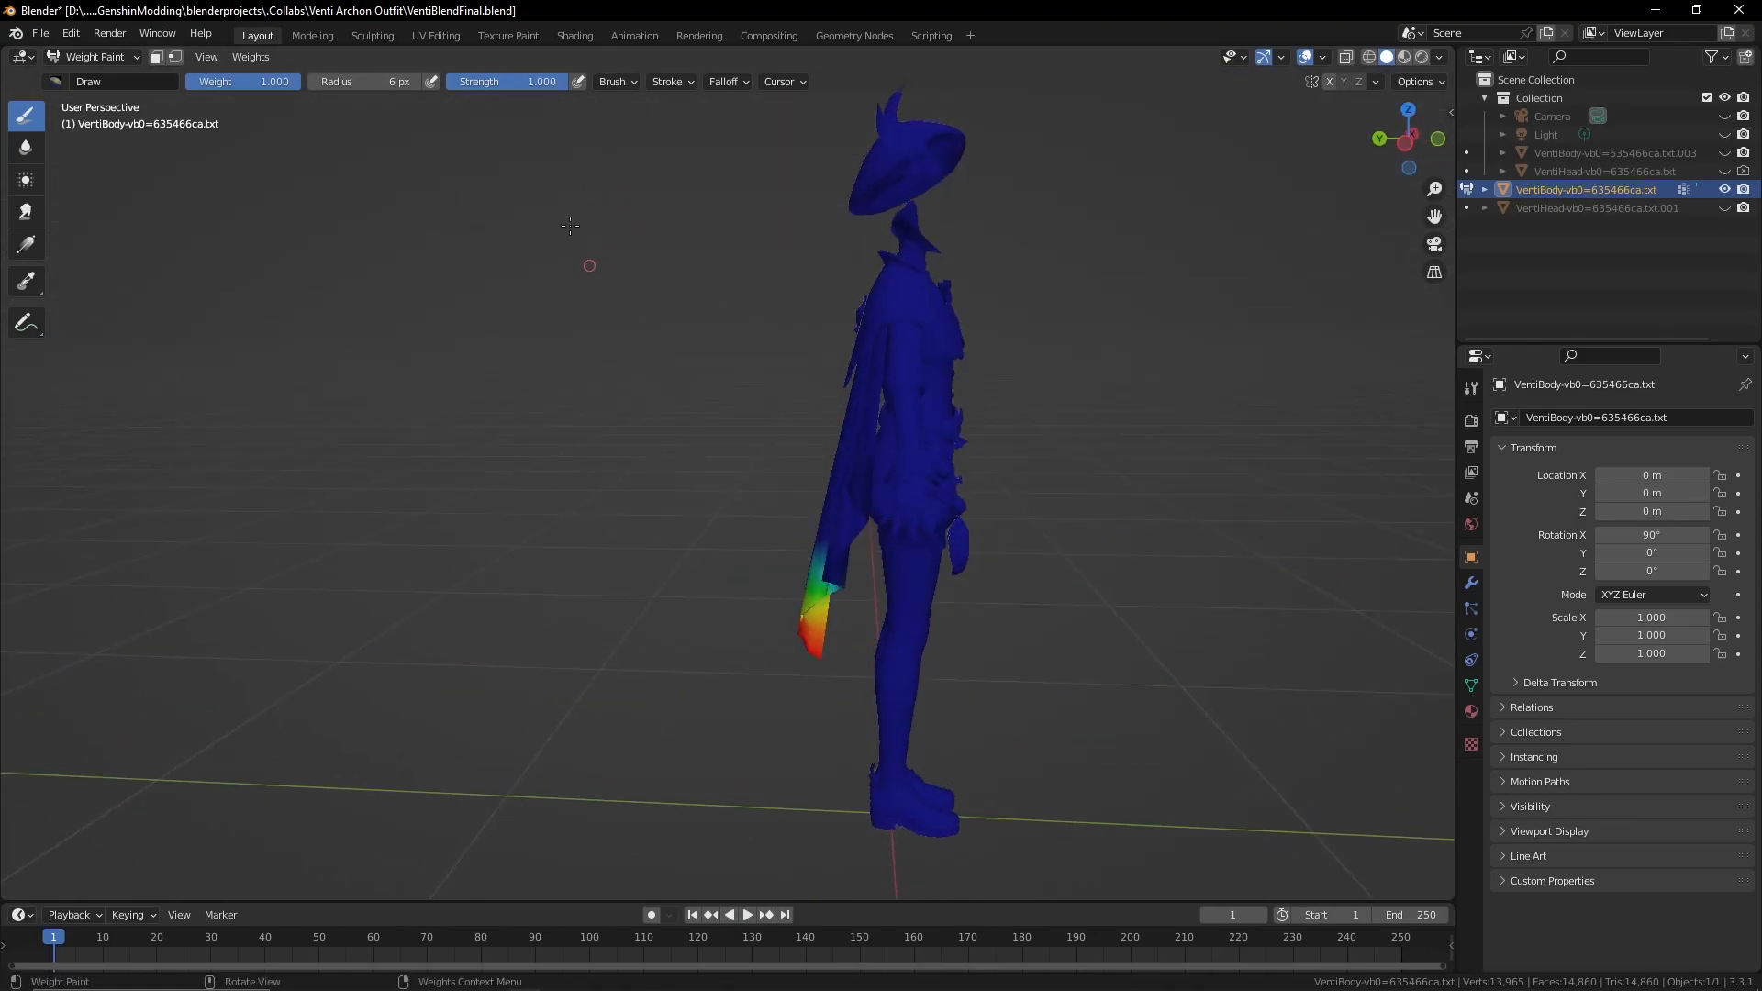
Hide the original body, return weight painting to VentiBody-vb0=635466ca.txt.003, and inspect its waist cloth weights for comparison
left_click(1724, 189)
left_click(1724, 152)
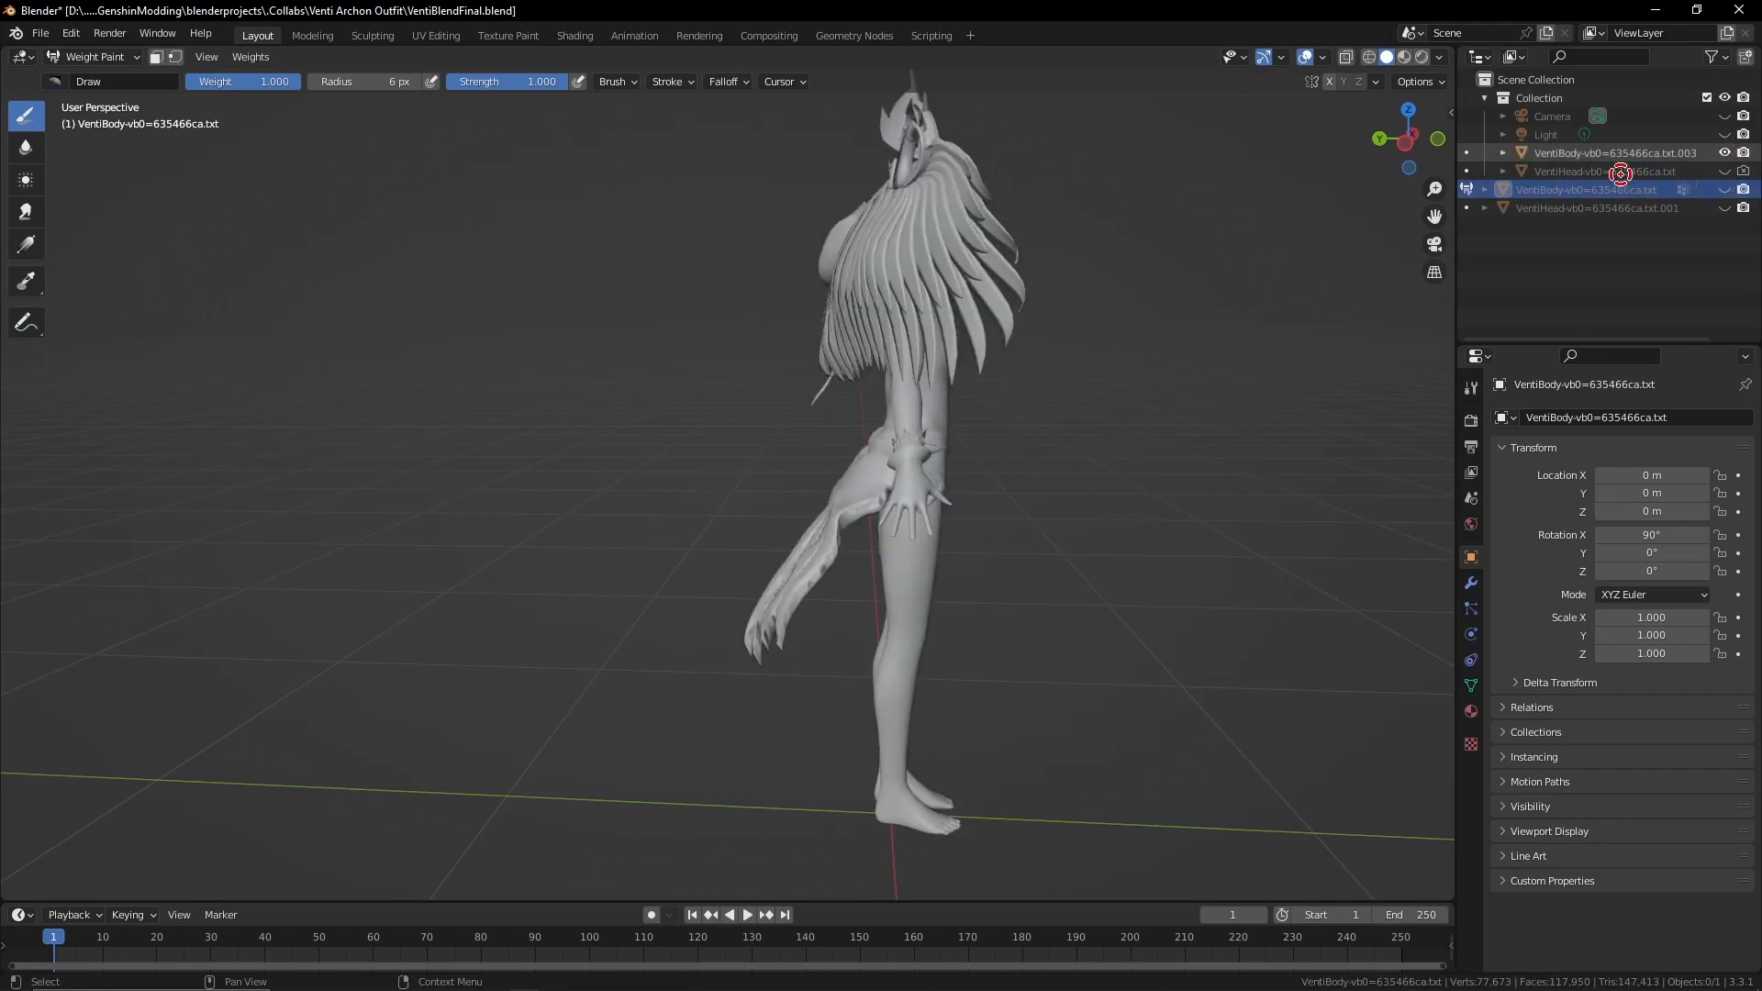
left_click(1465, 151)
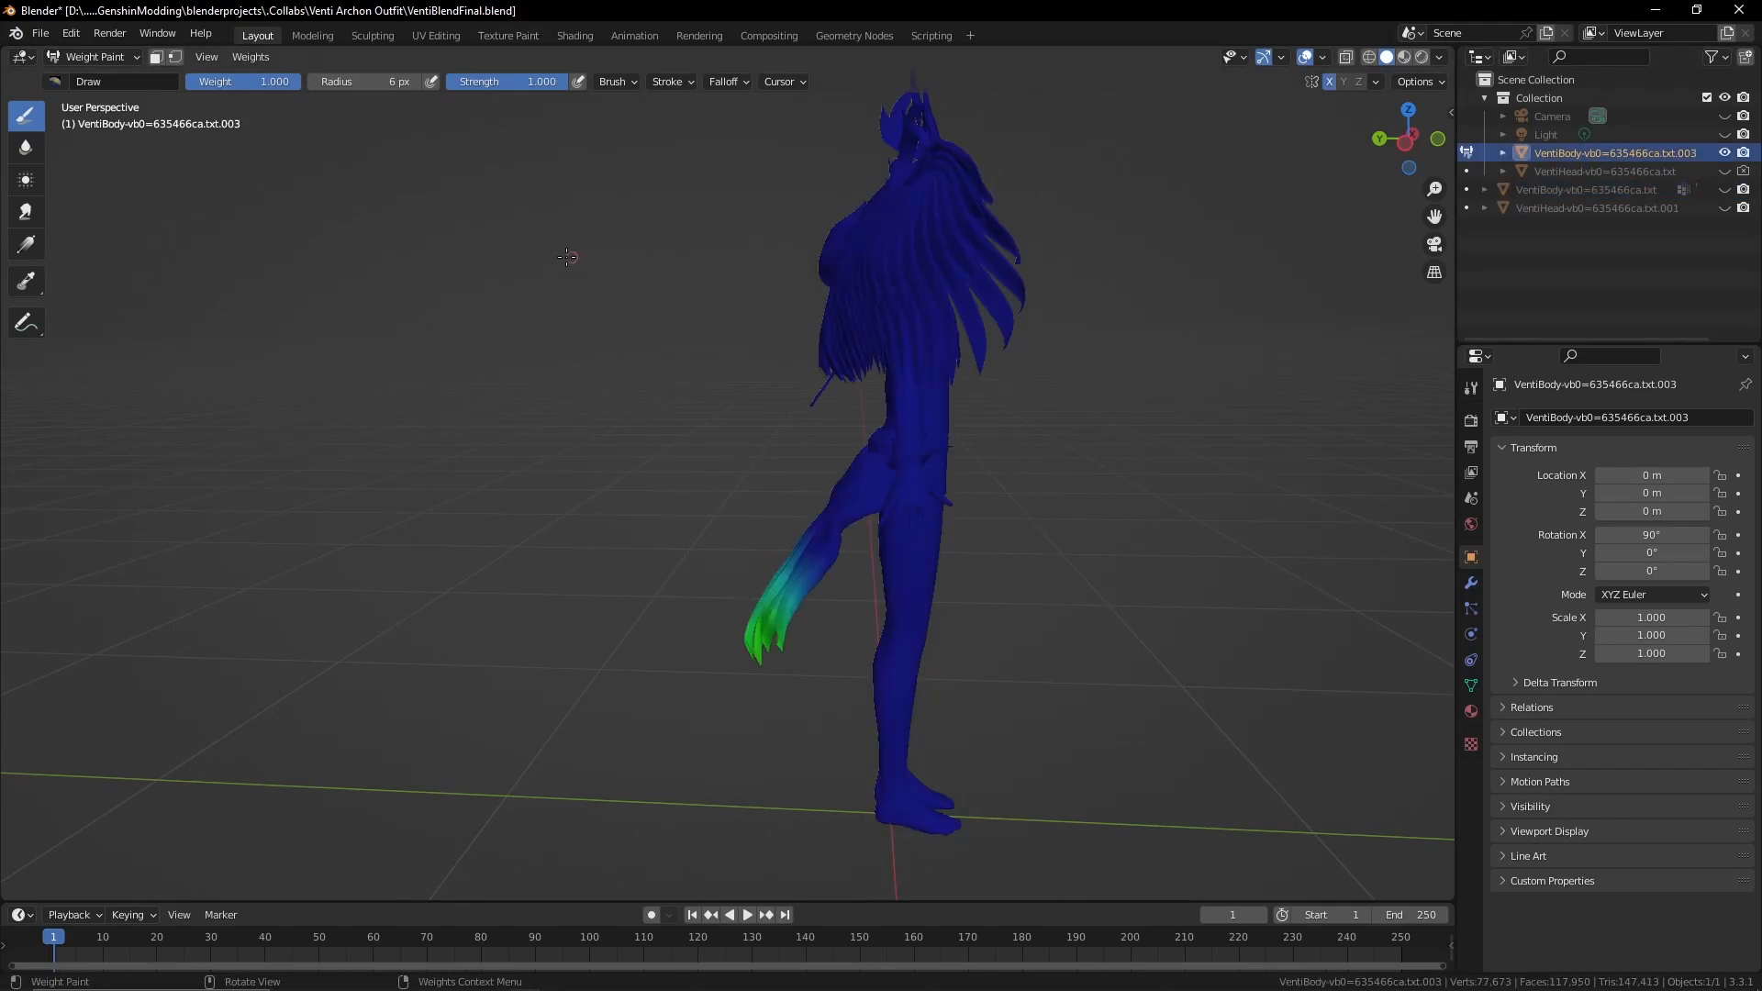
middle_click_drag(892, 421, 875, 390)
scroll(1158, 450, "up", 4)
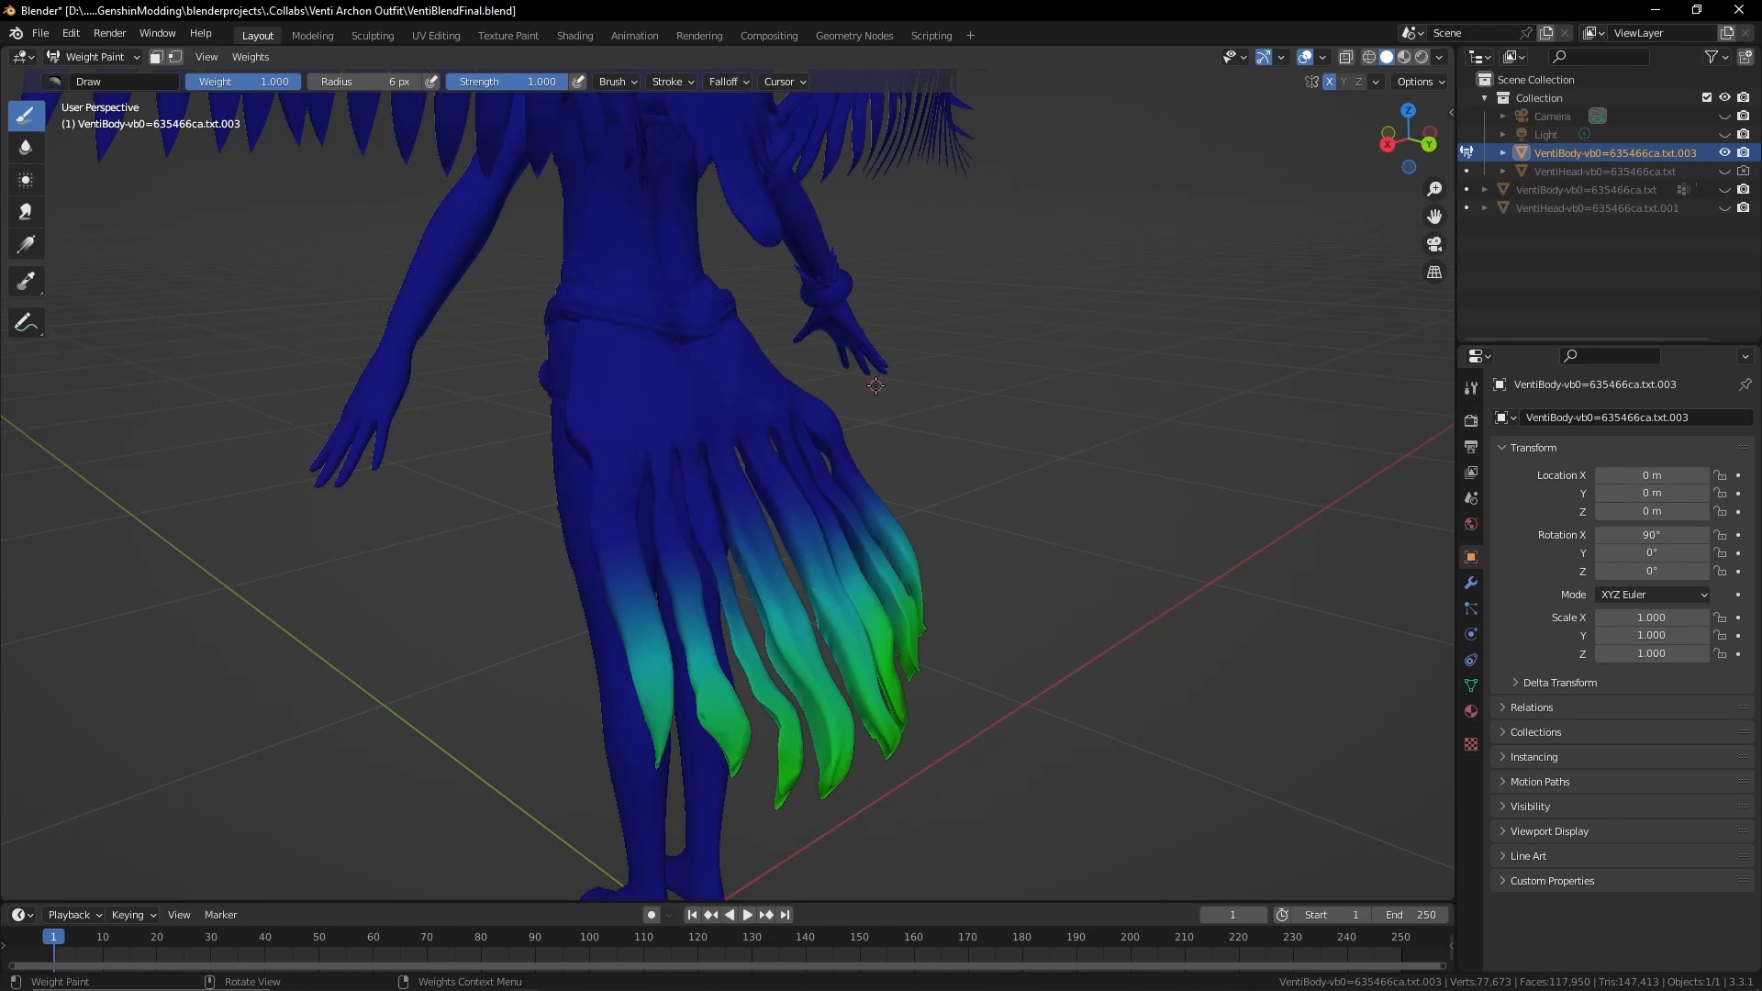
Switch to Genshin Impact and jump repeatedly as Venti to watch how the archon waist cloth moves
key("alt+Tab")
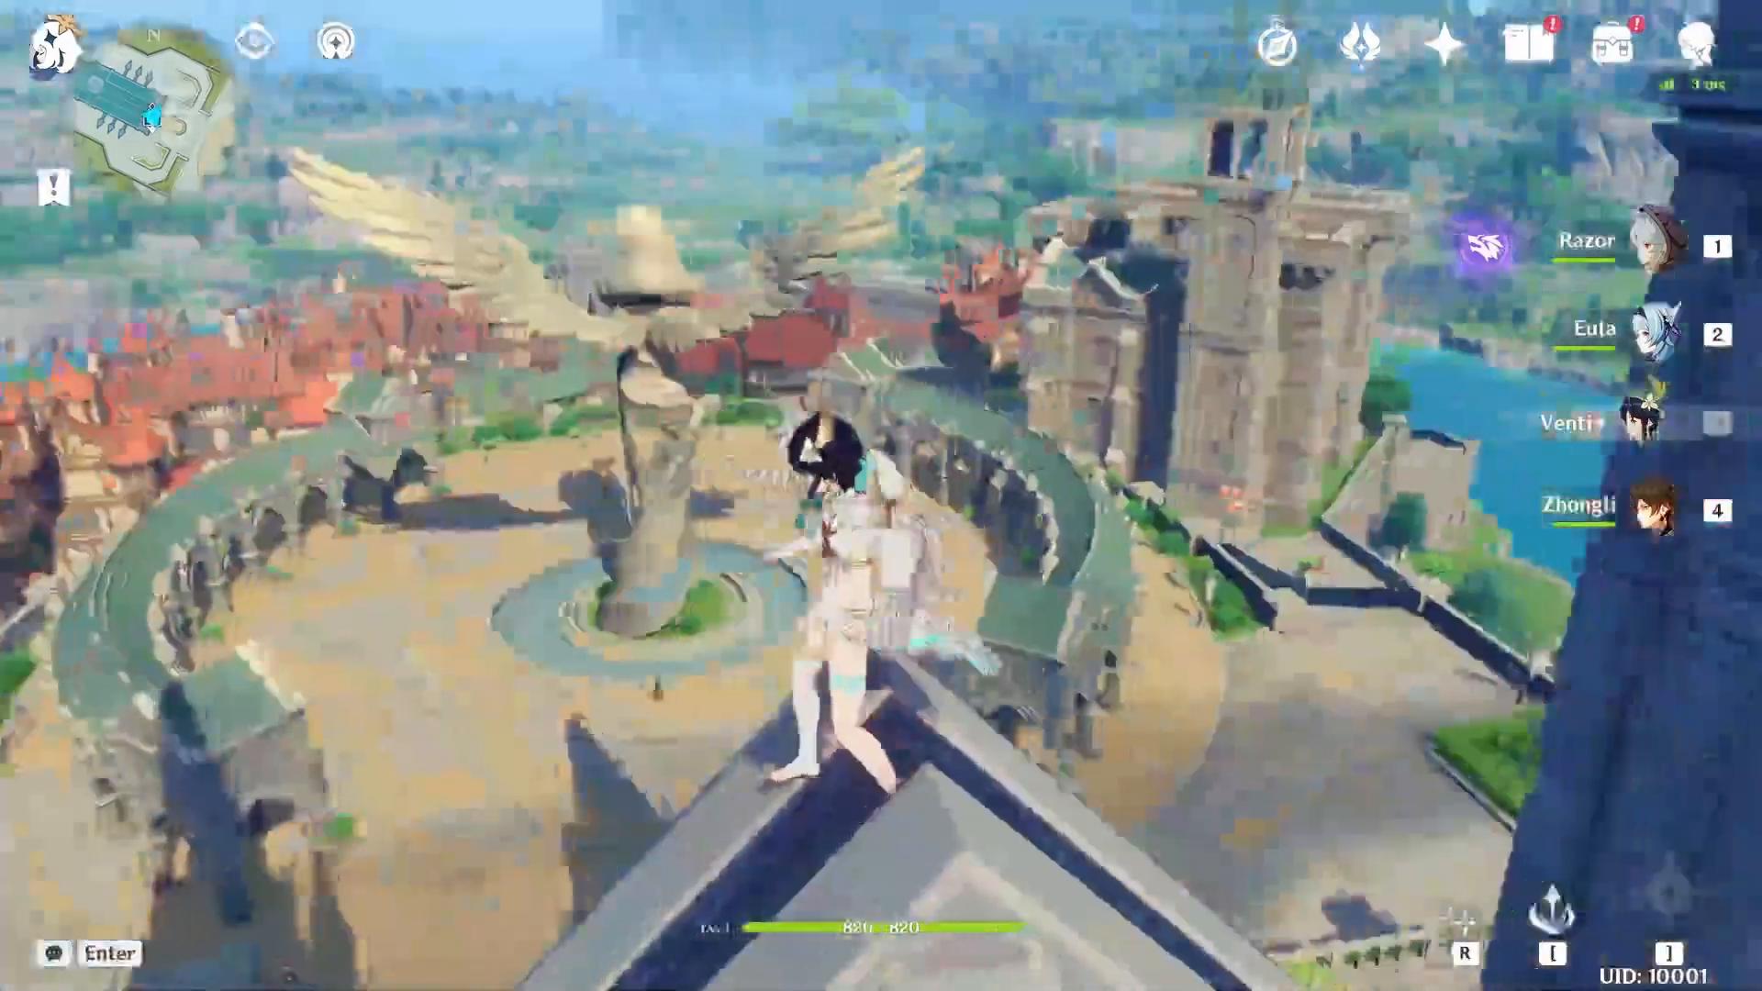
key("space")
key("space")
key("space")
key("space")
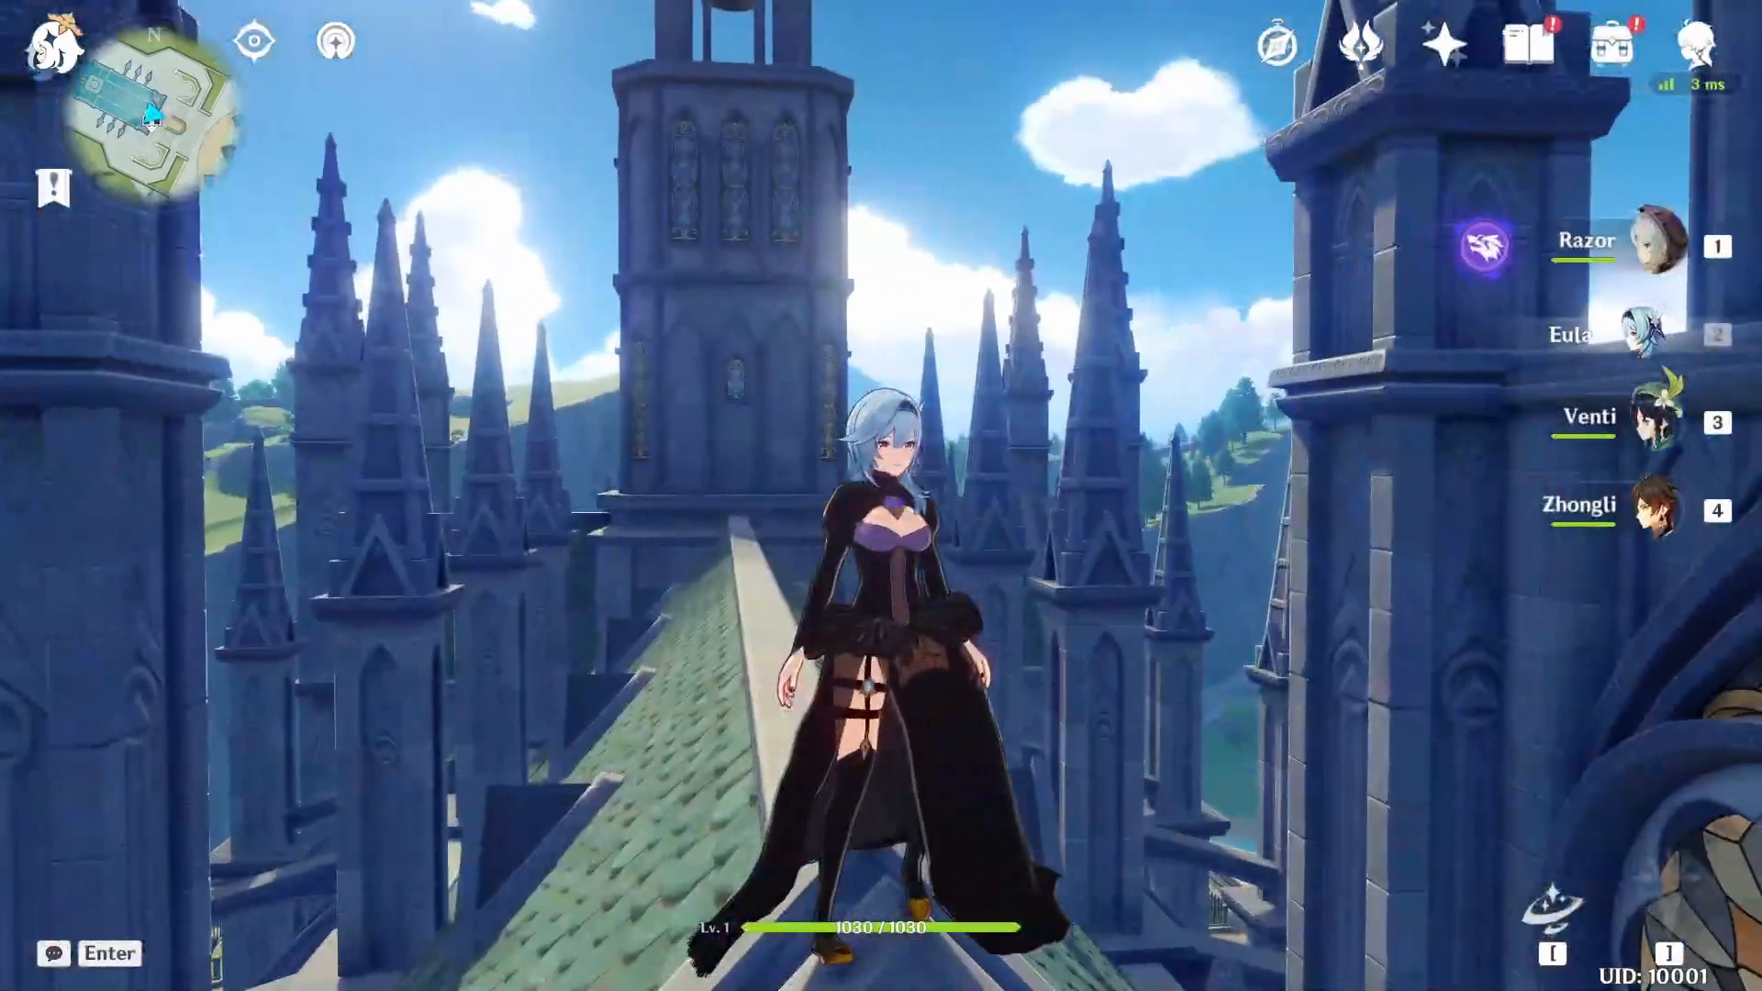
Move and jump as Eula in the modded dress to observe how its long skirt moves
key("space")
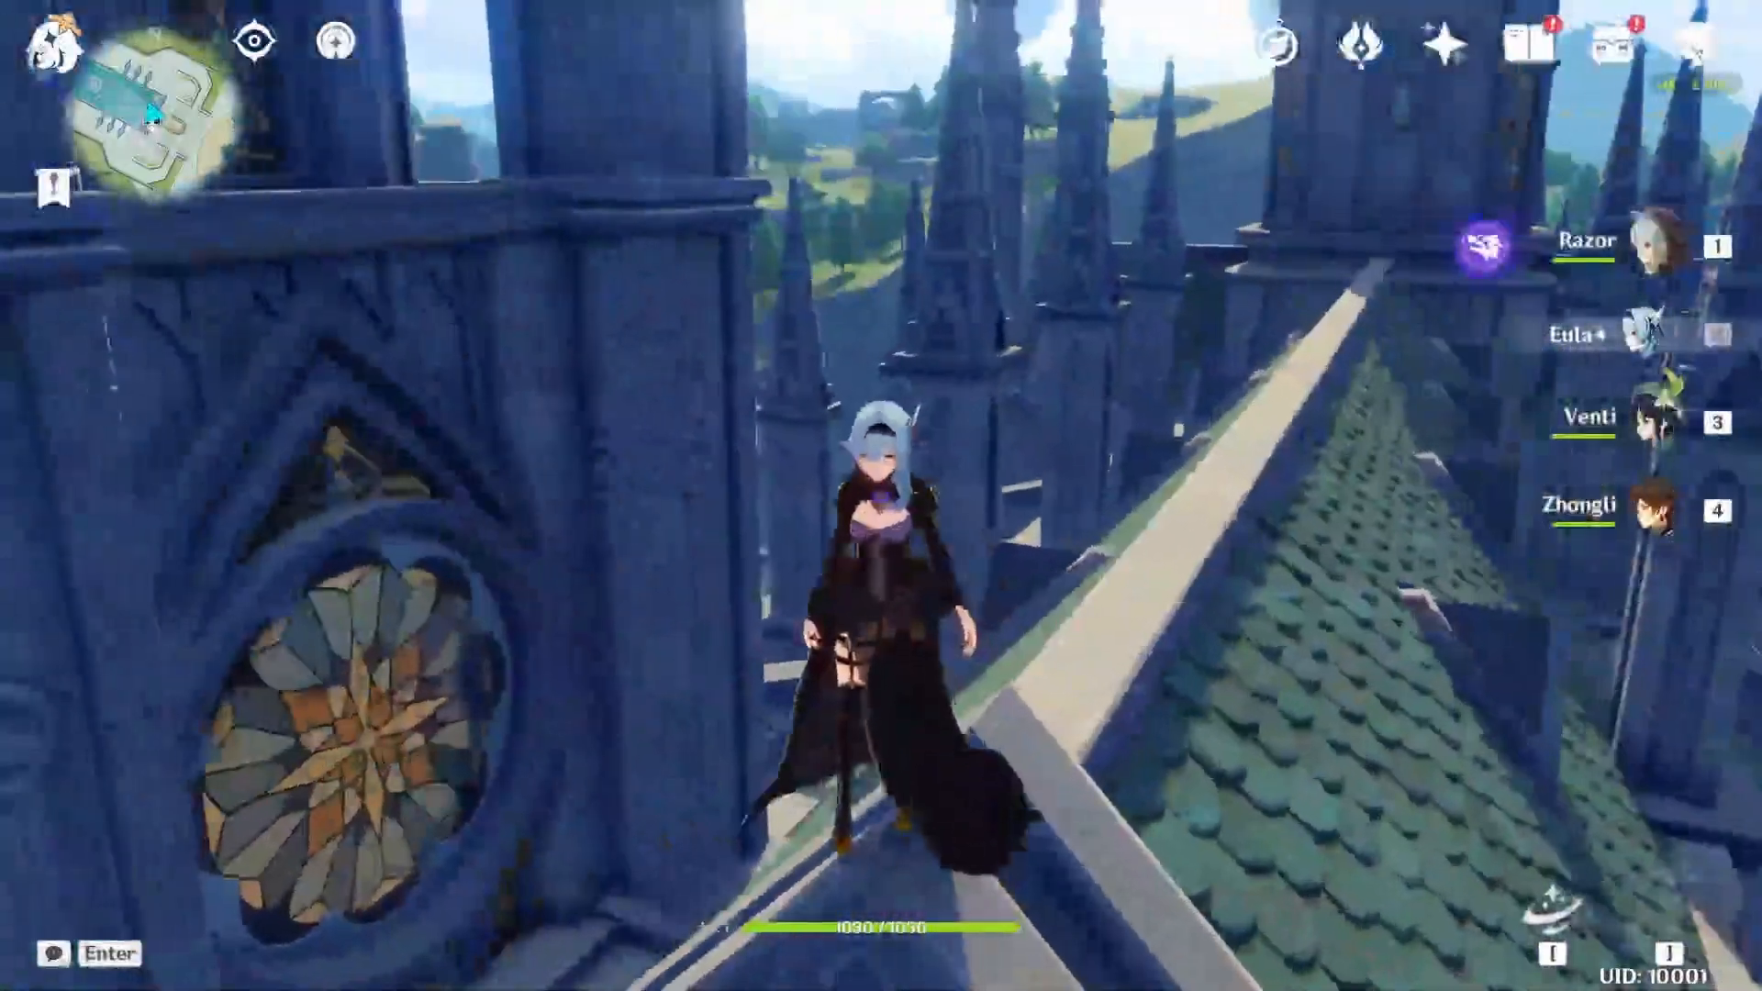
key("w")
key("space")
key("space")
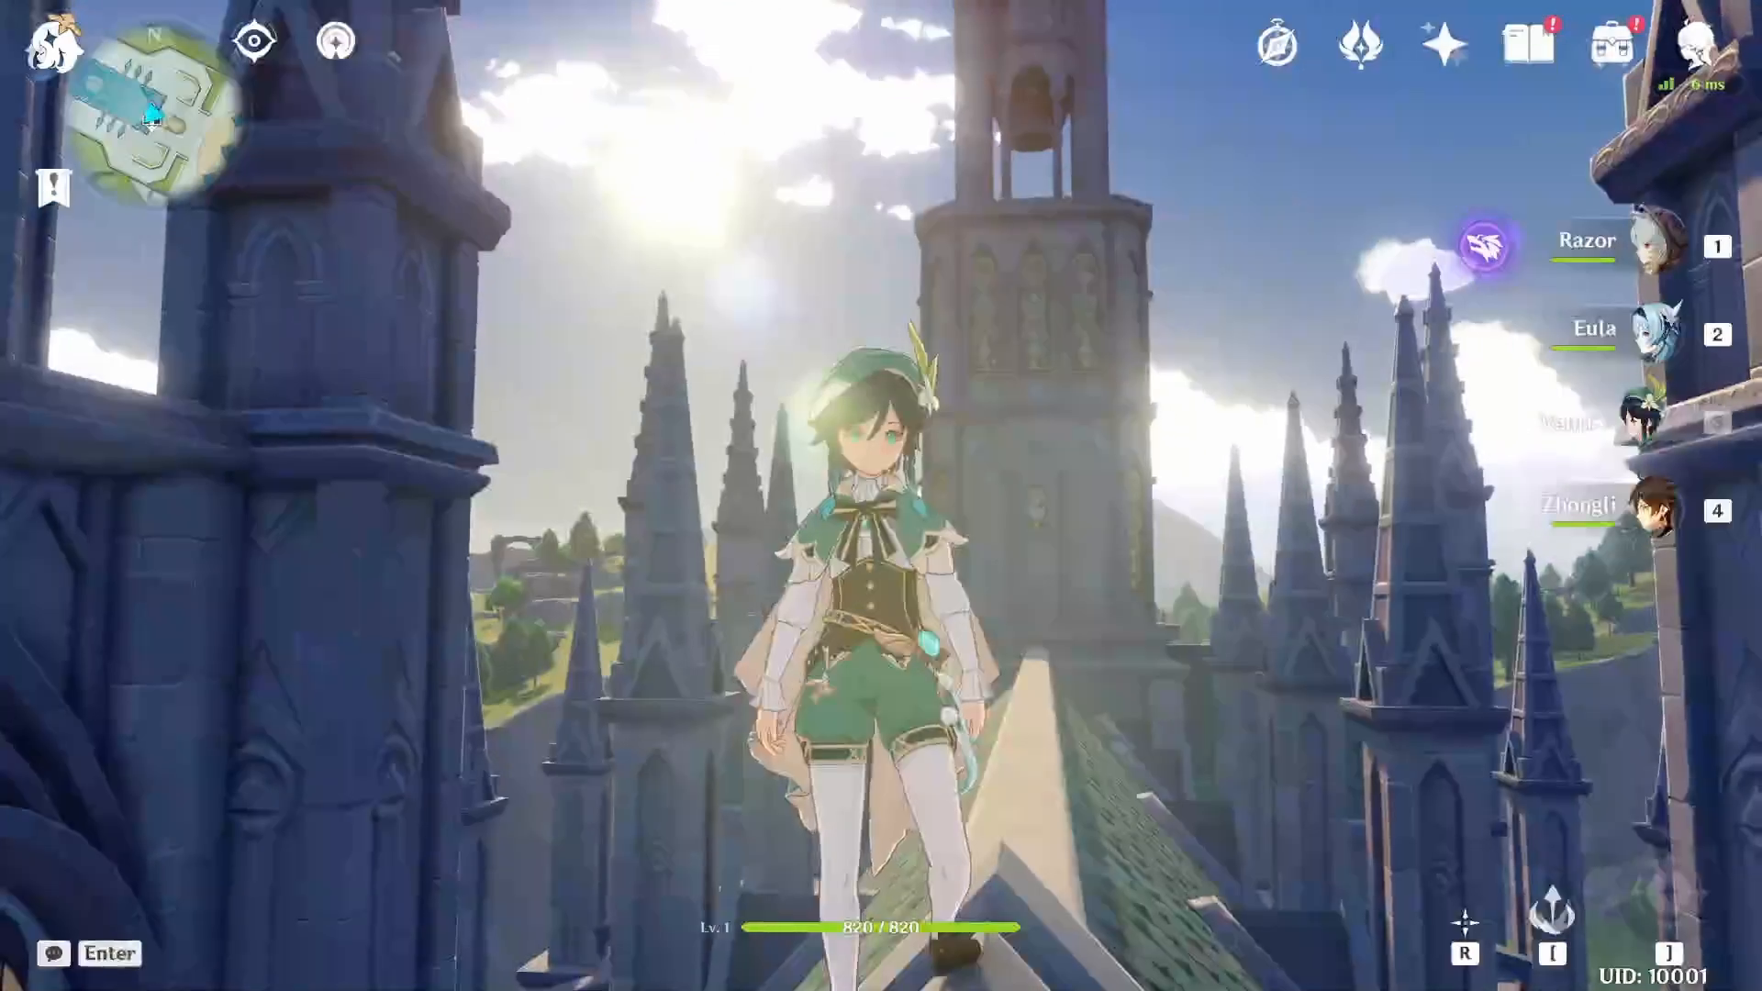
Switch to Zhongli and Razor, and compare the clothing of Eula, Venti and Bennett in the character overview
key("4")
key("1")
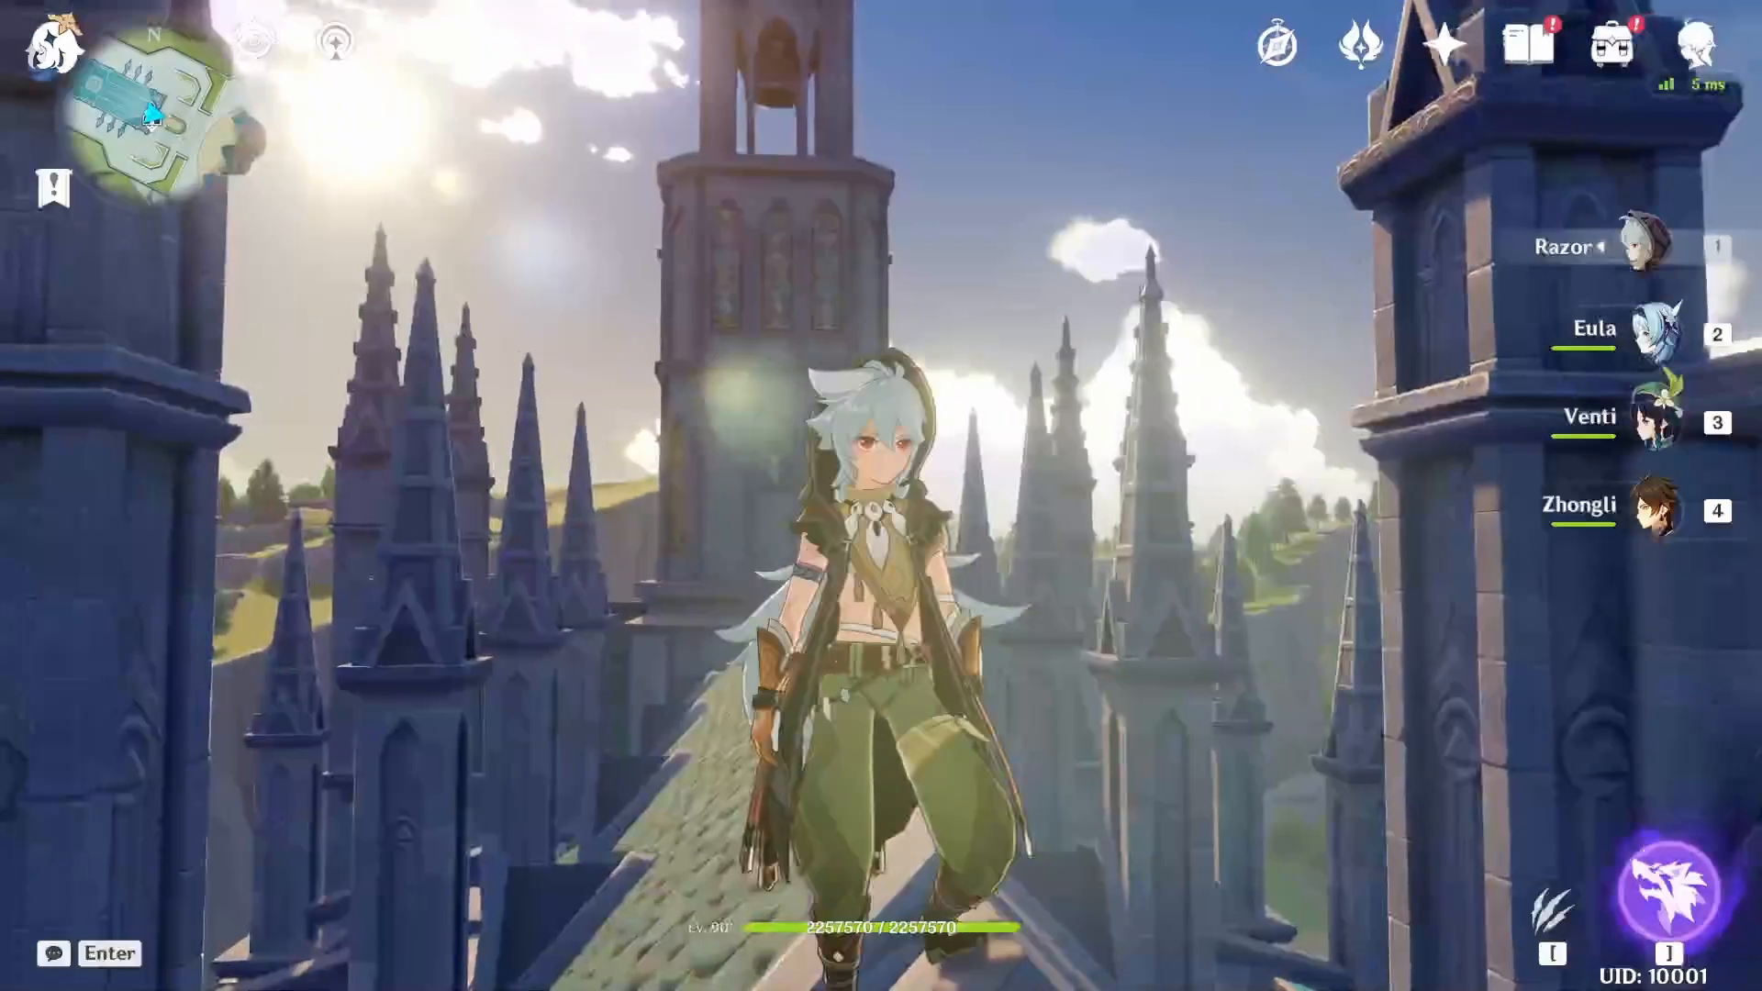
key("c")
left_click(586, 57)
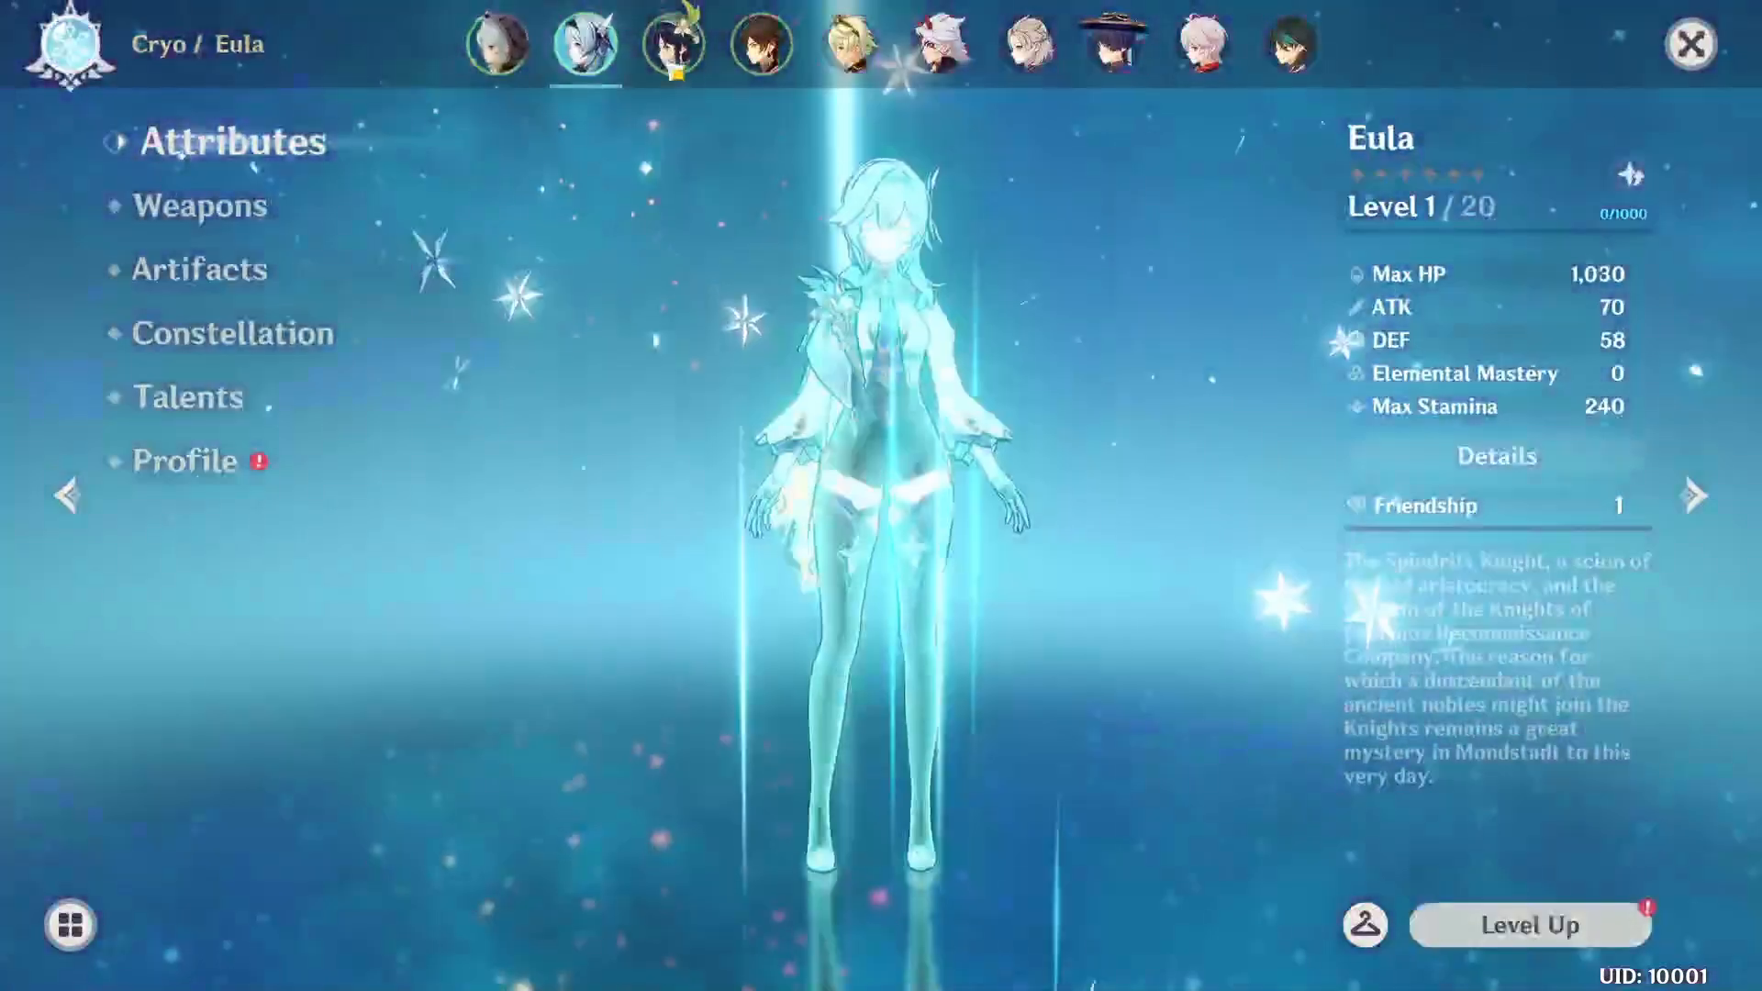
left_click(674, 61)
left_click(850, 45)
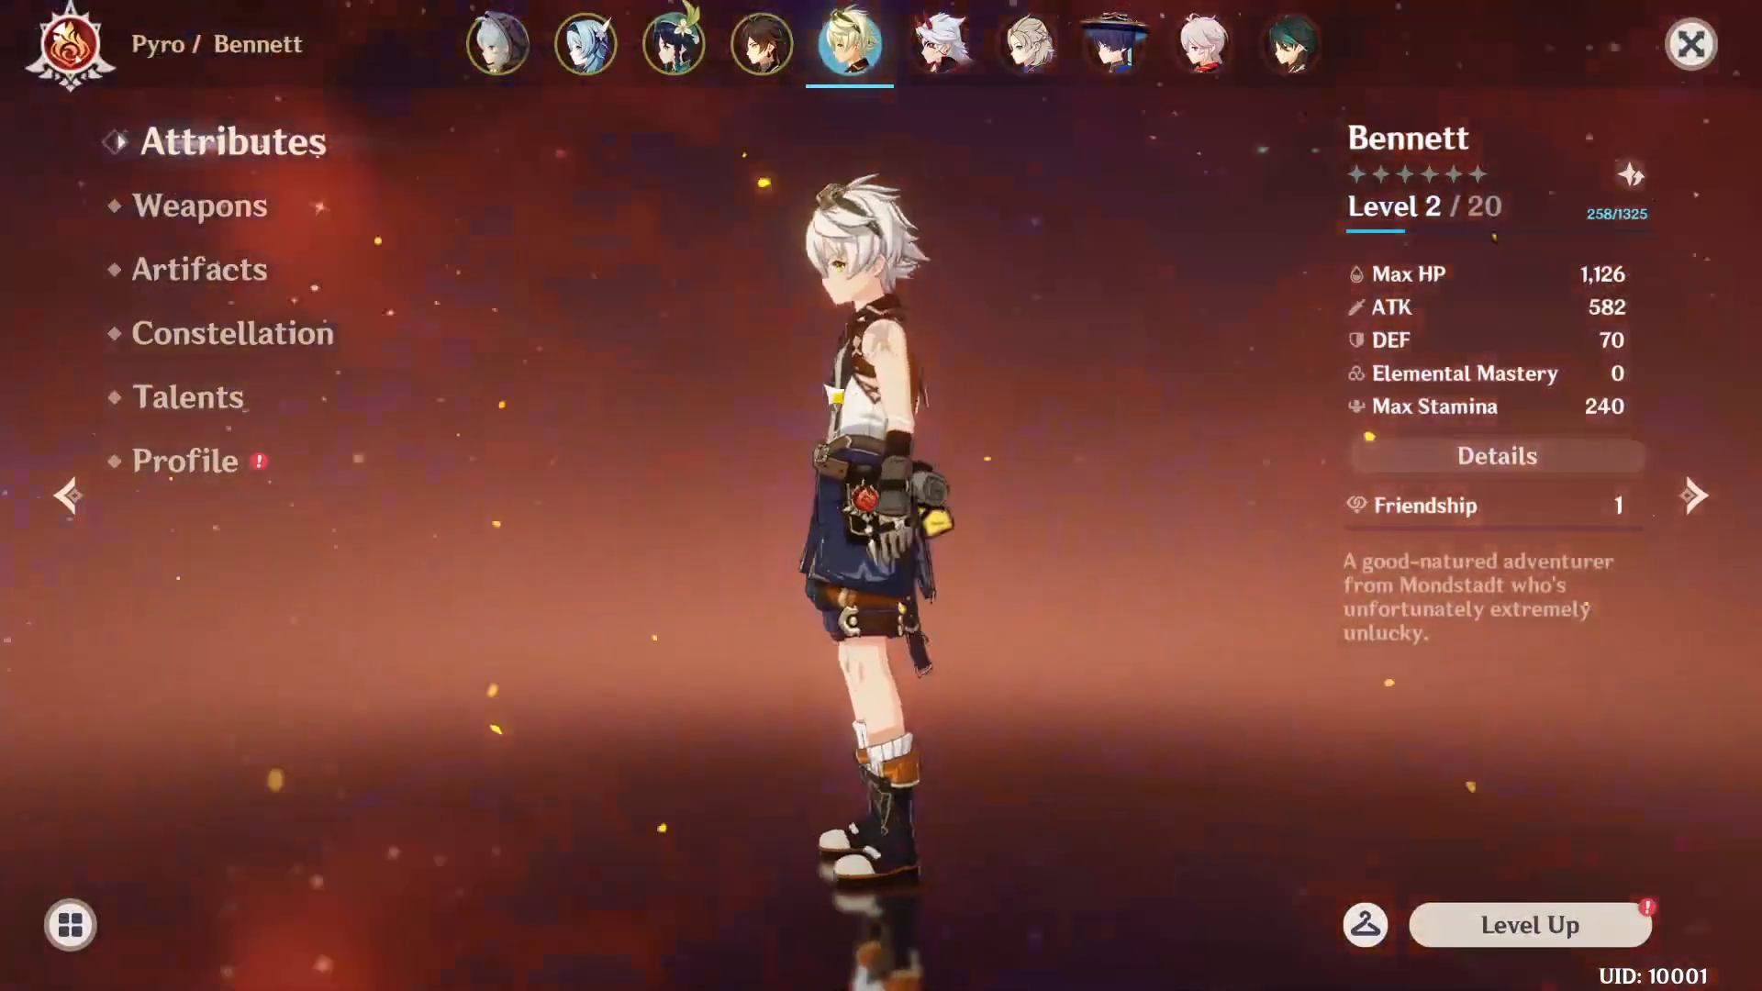
Rotate Bennett's model in the character overview to examine his waist cloth and shorts from the side, front and back
left_click_drag(894, 646, 964, 690)
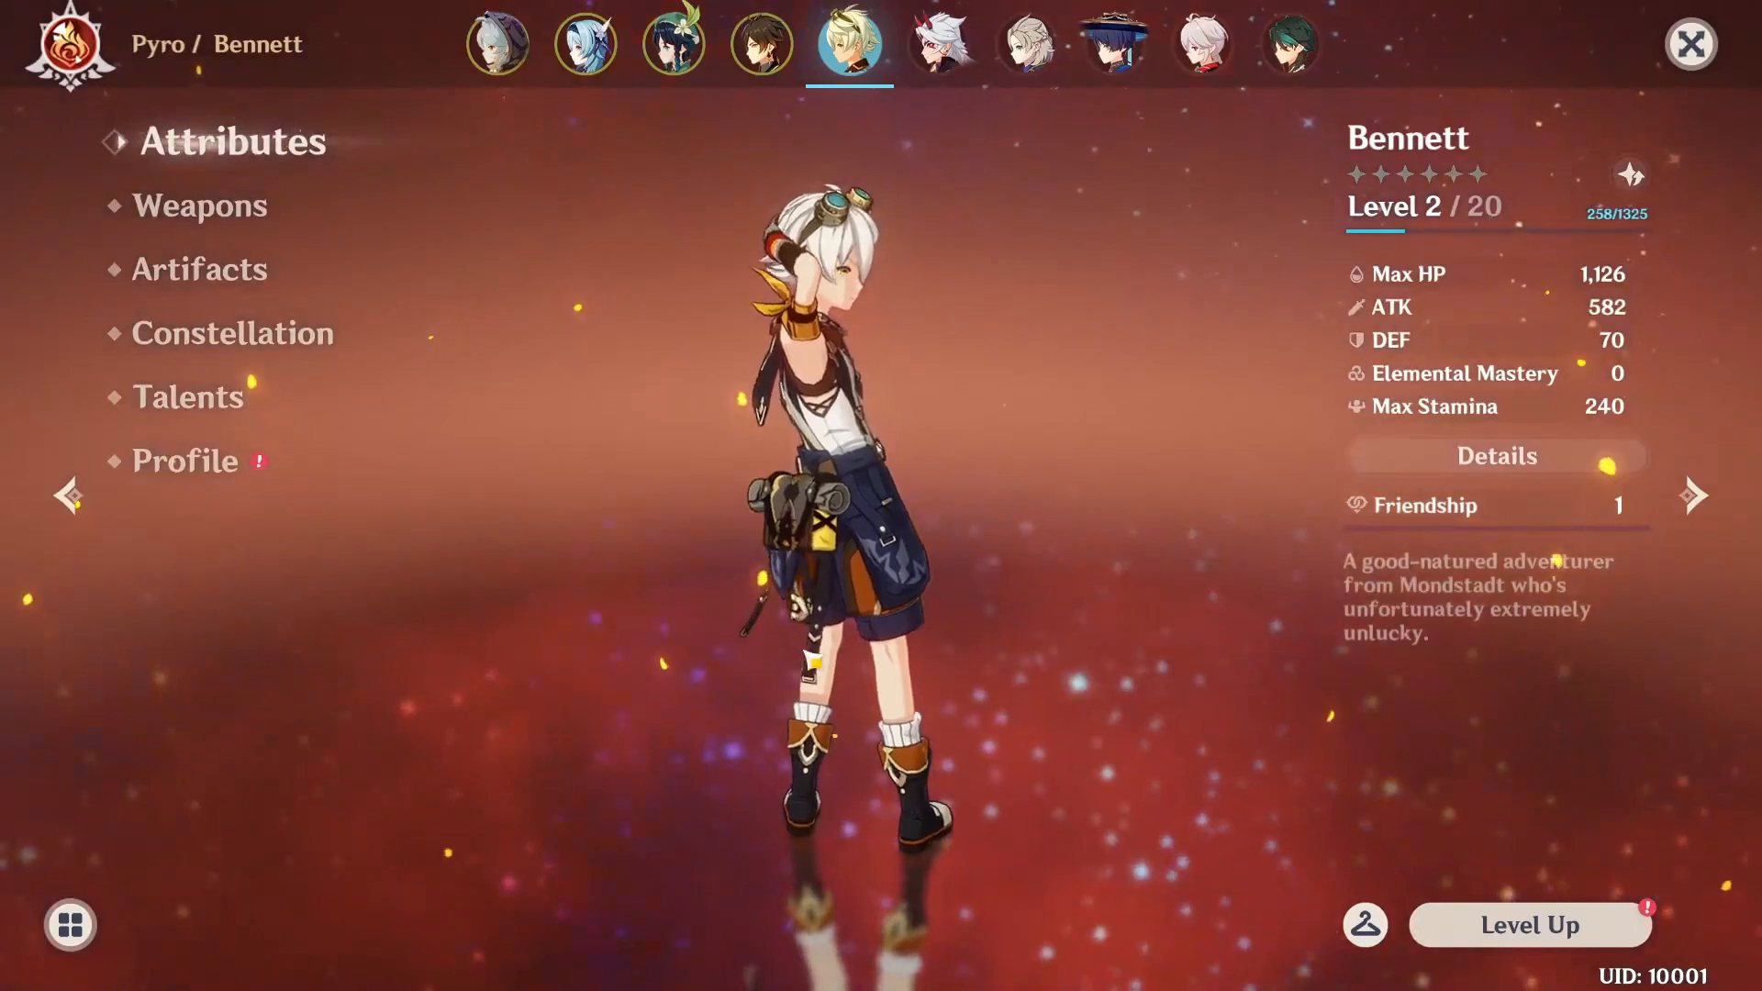
left_click_drag(851, 699, 807, 757)
left_click_drag(874, 660, 1020, 644)
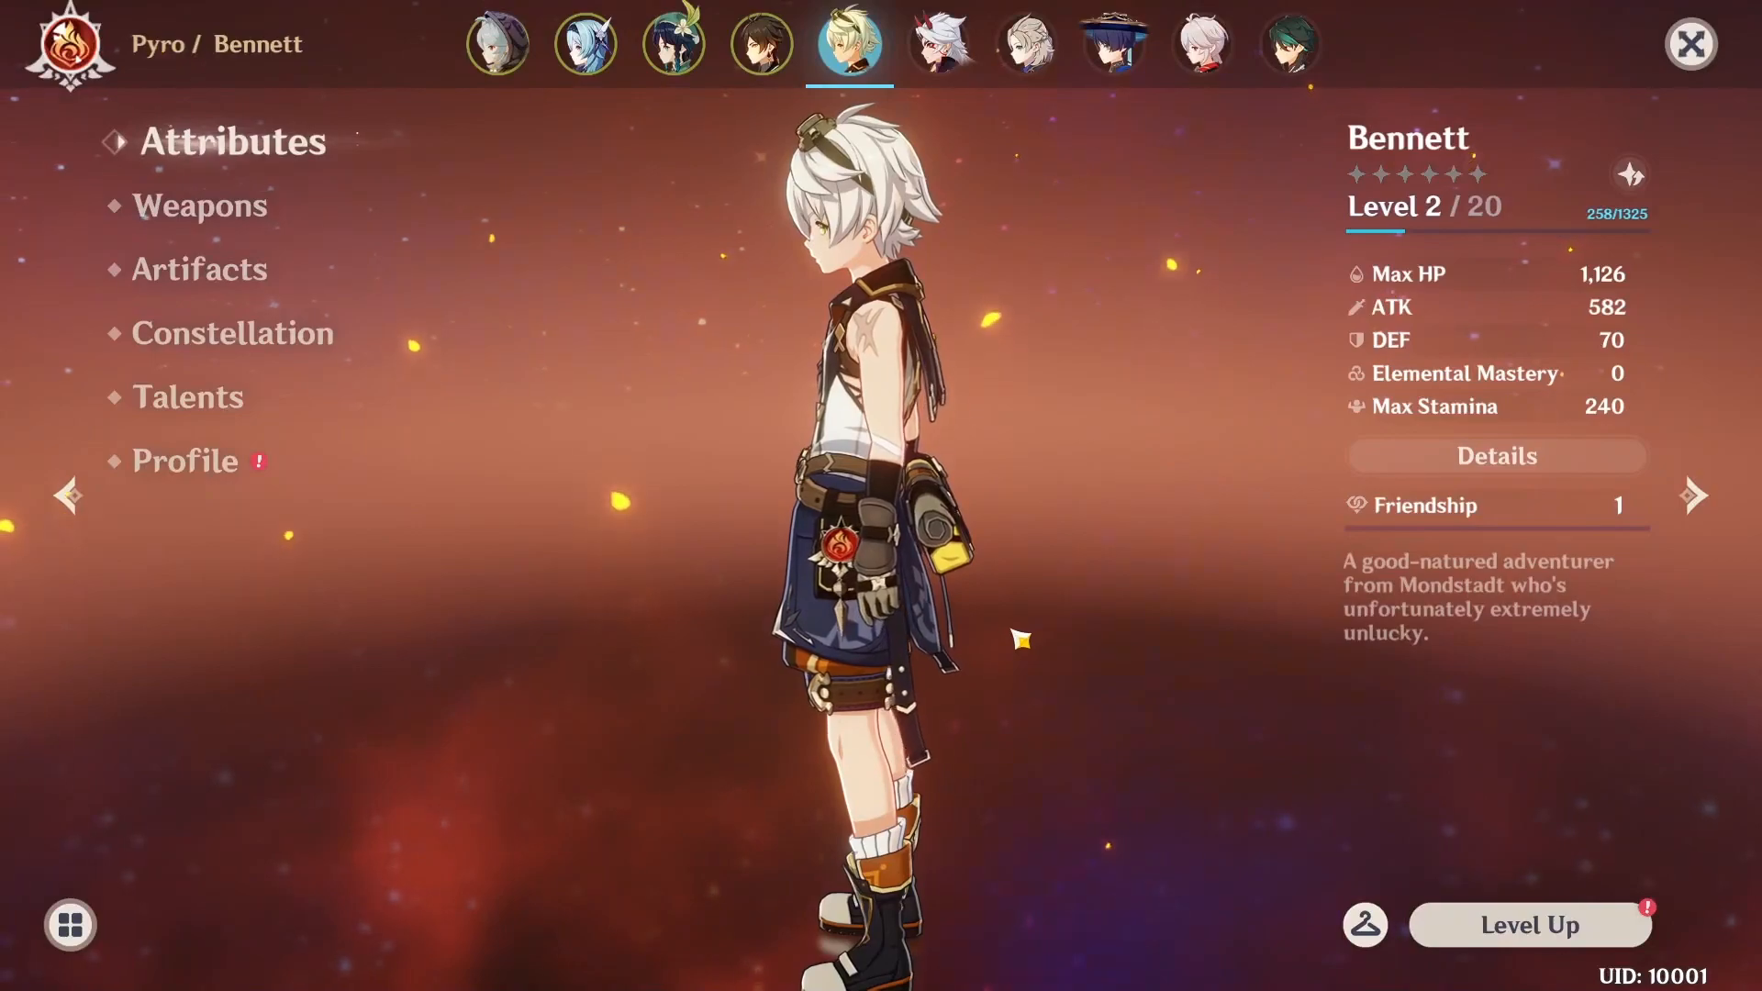
left_click_drag(936, 507, 816, 684)
left_click_drag(963, 546, 812, 550)
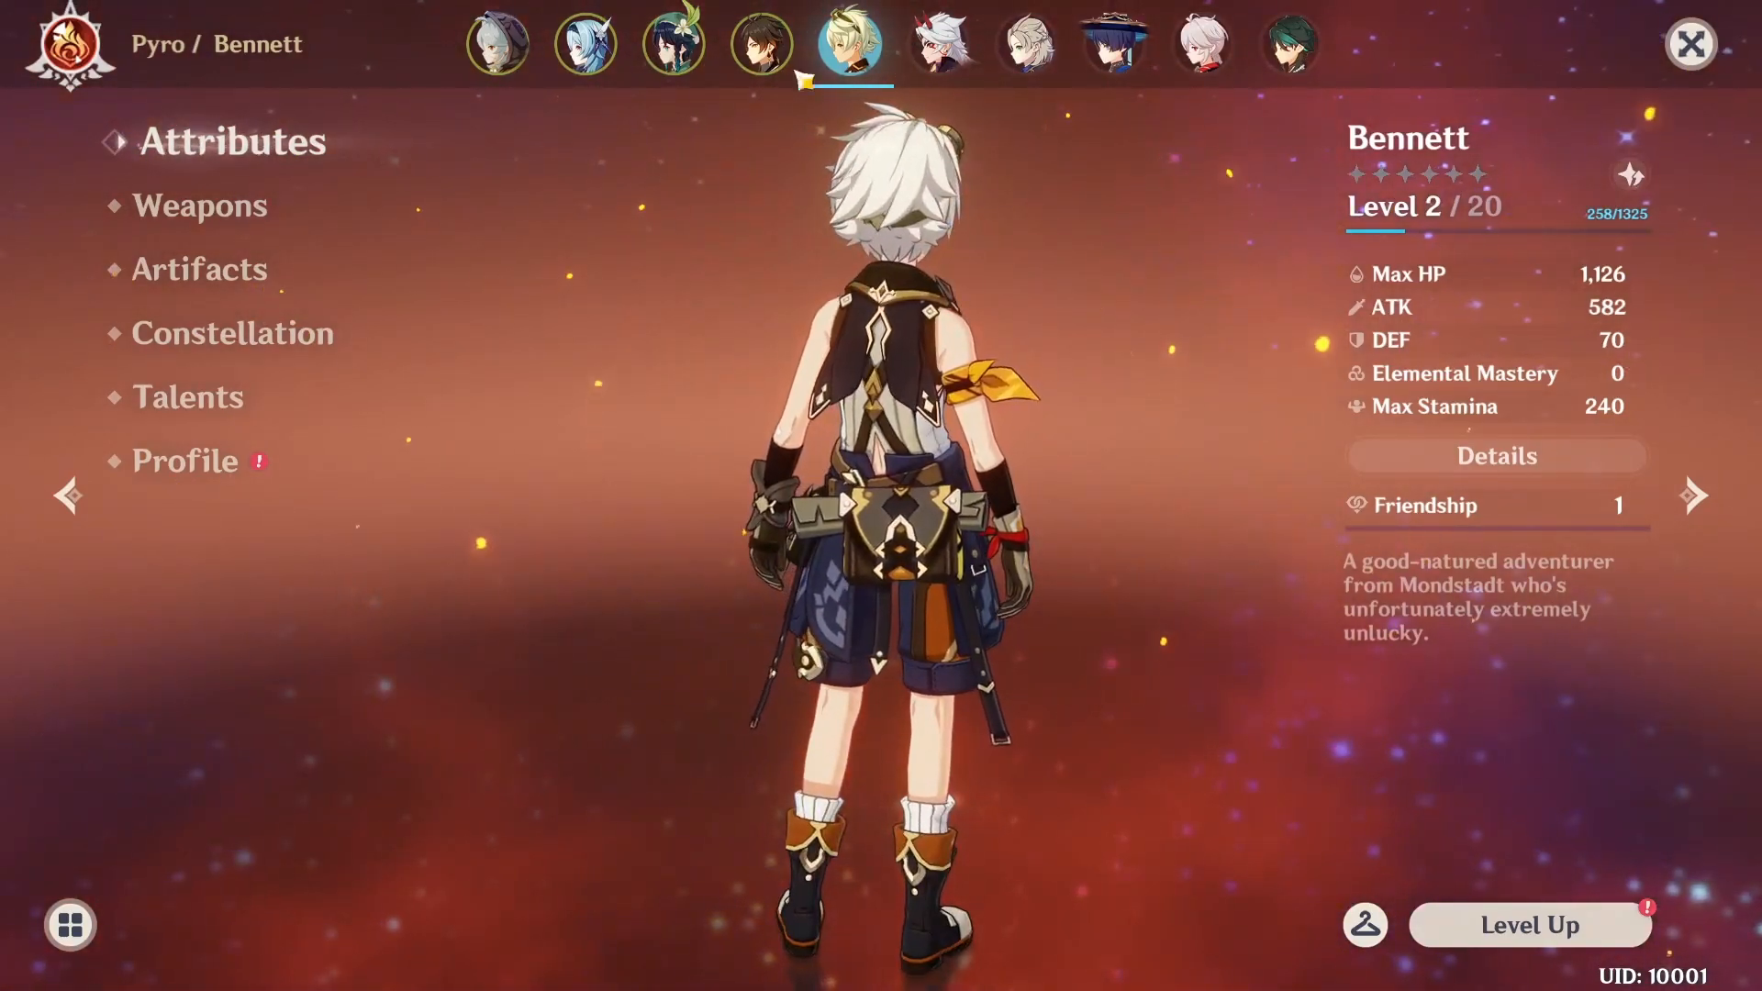
Compare the clothing of Arataki Itto, Wanderer and Xiao in the character overview, viewing Wanderer's outfit from the side
left_click(937, 43)
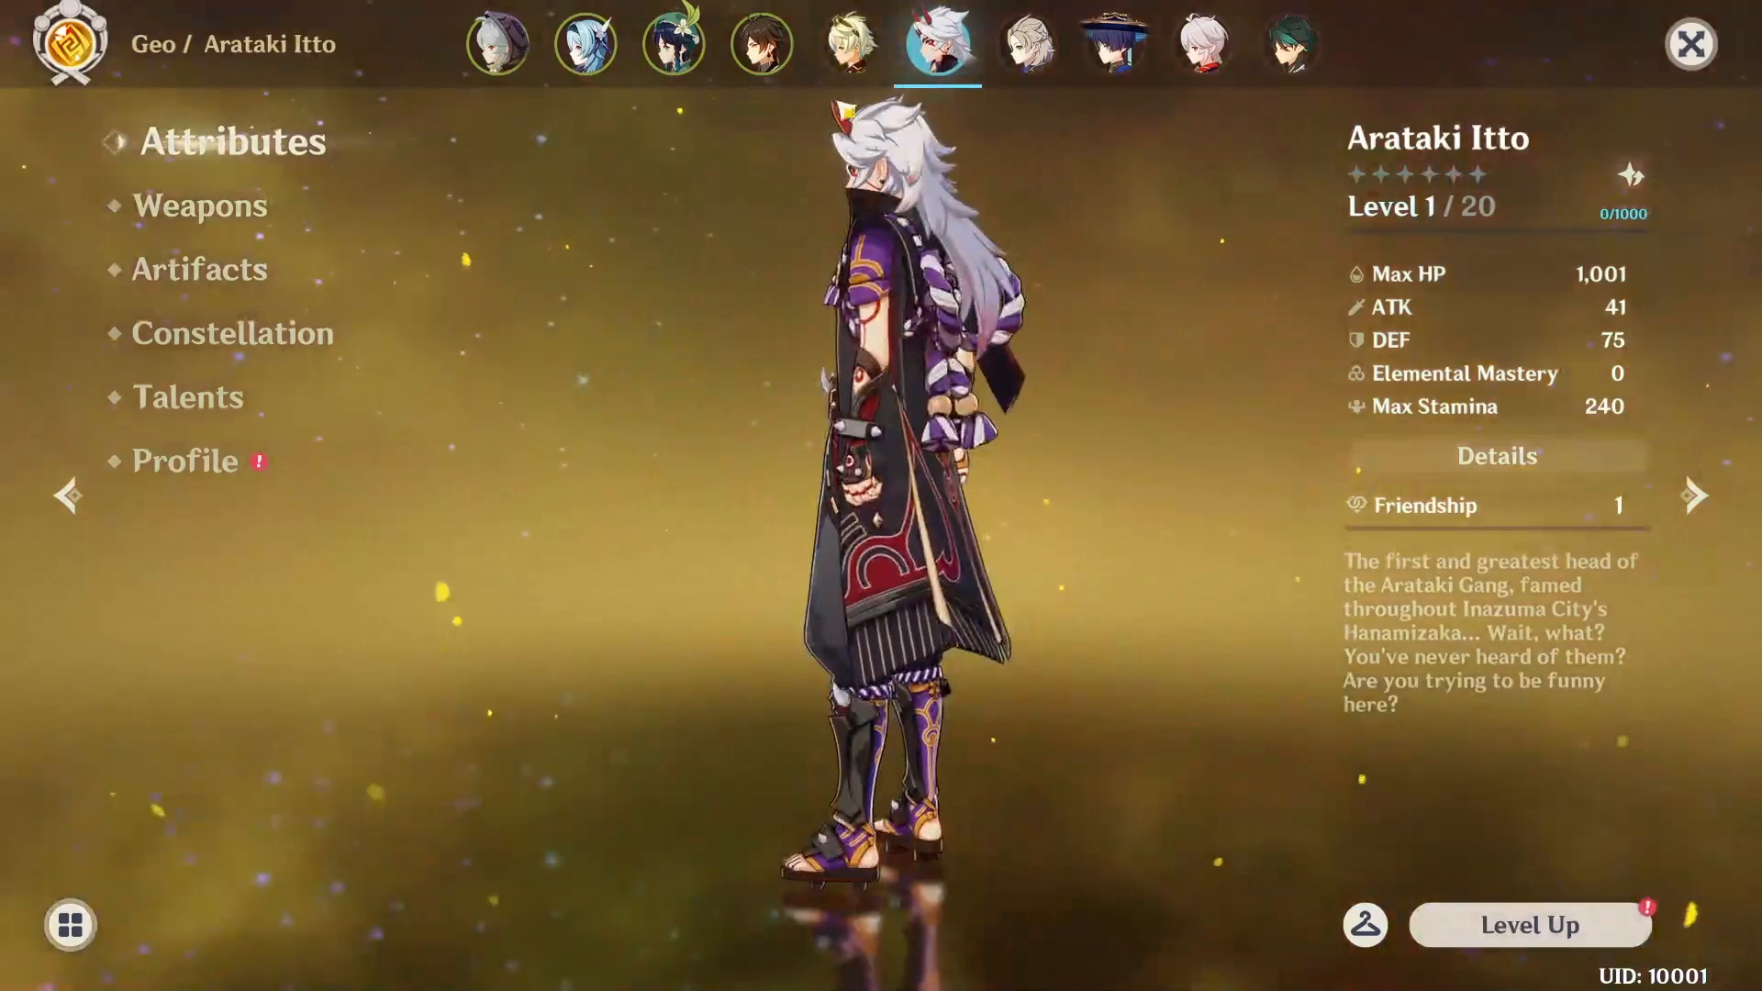
left_click(1013, 66)
left_click(1114, 46)
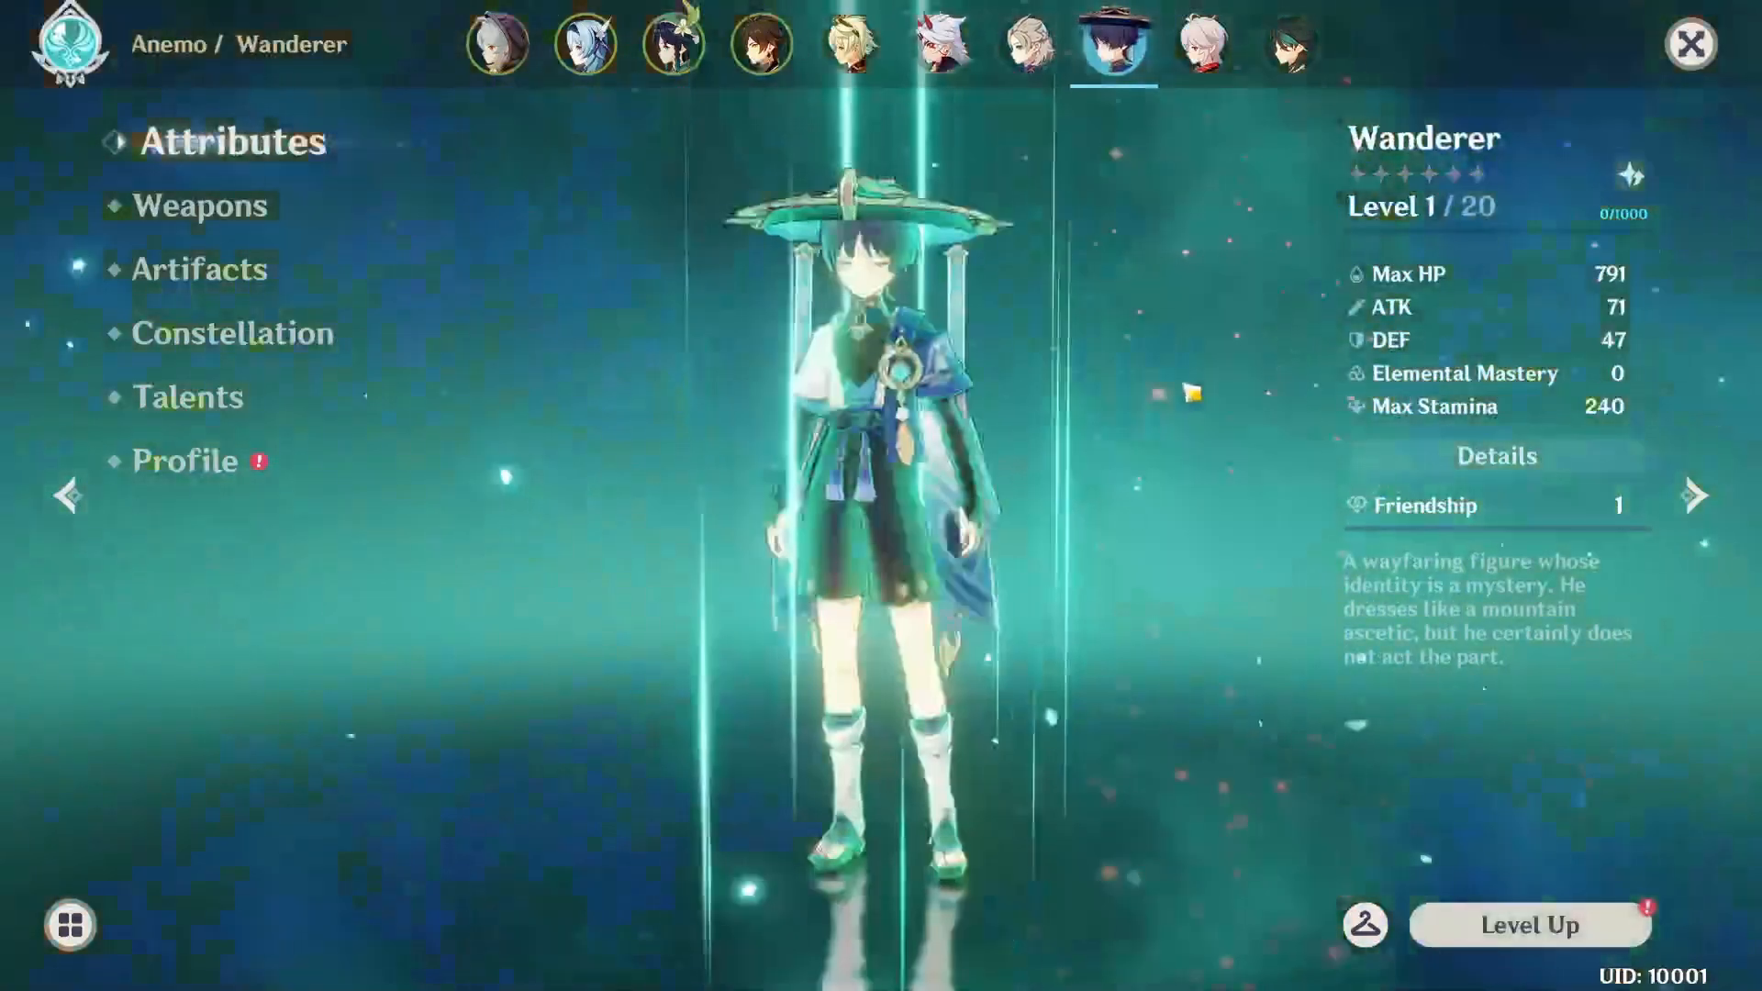
left_click_drag(1002, 392, 1259, 131)
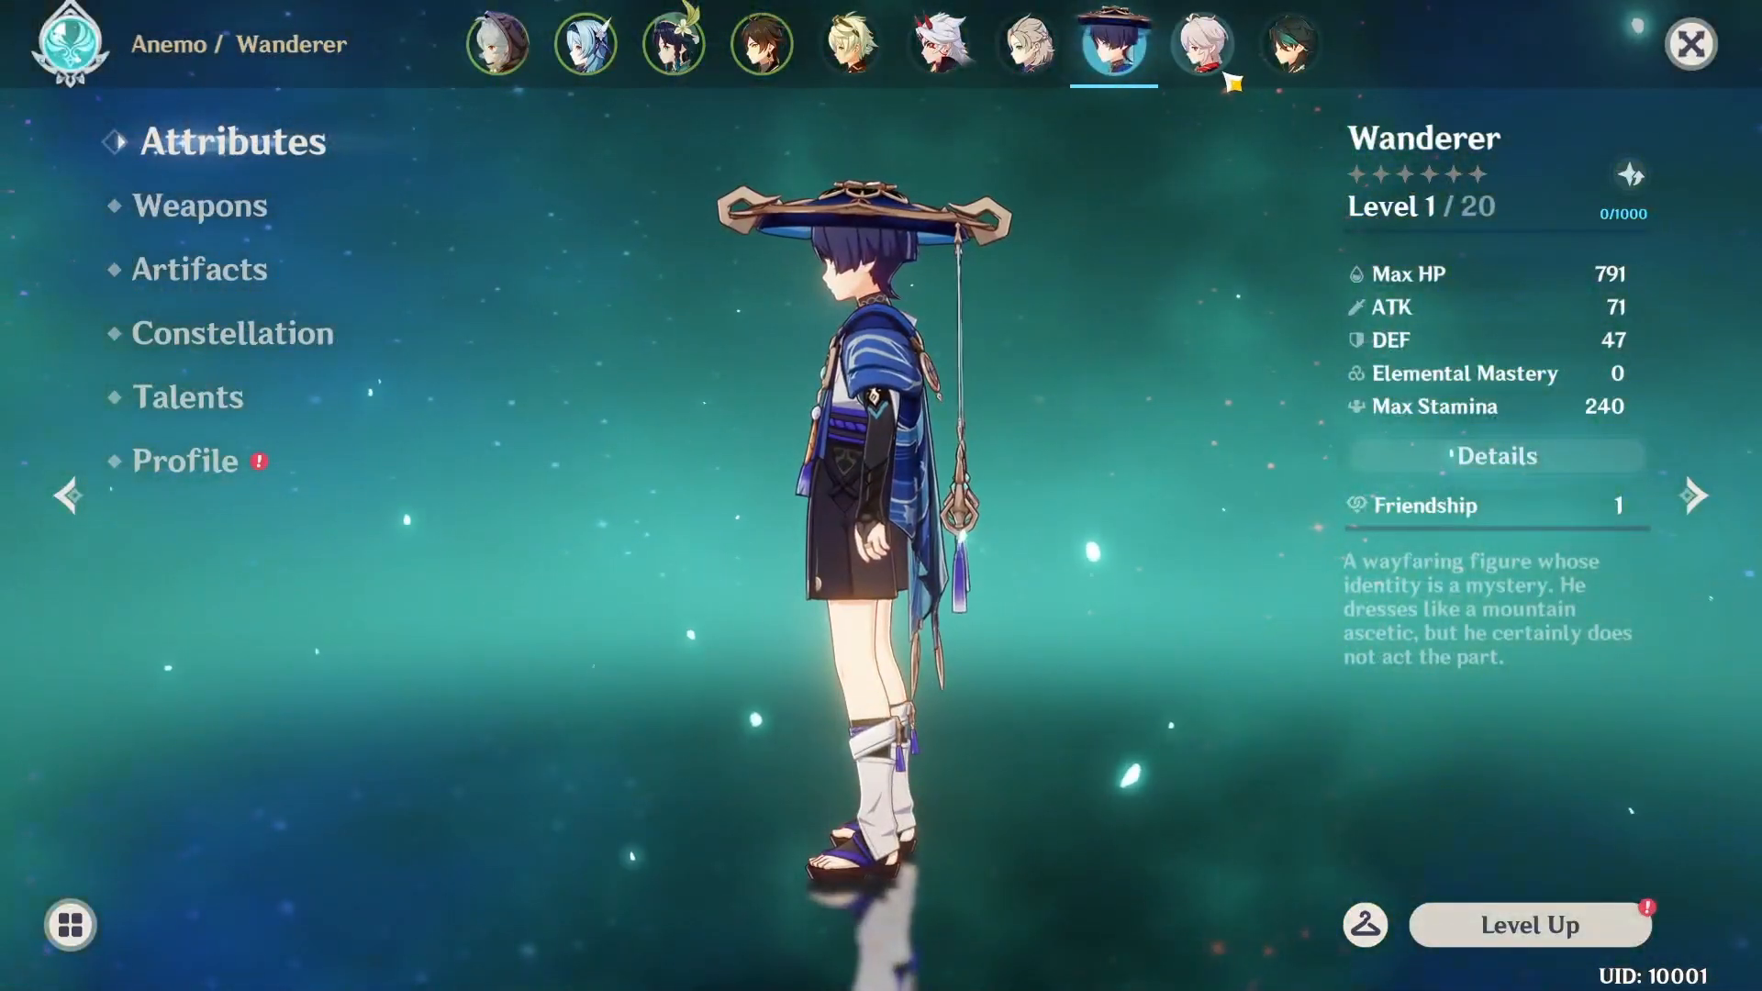
left_click(1204, 55)
left_click(1289, 46)
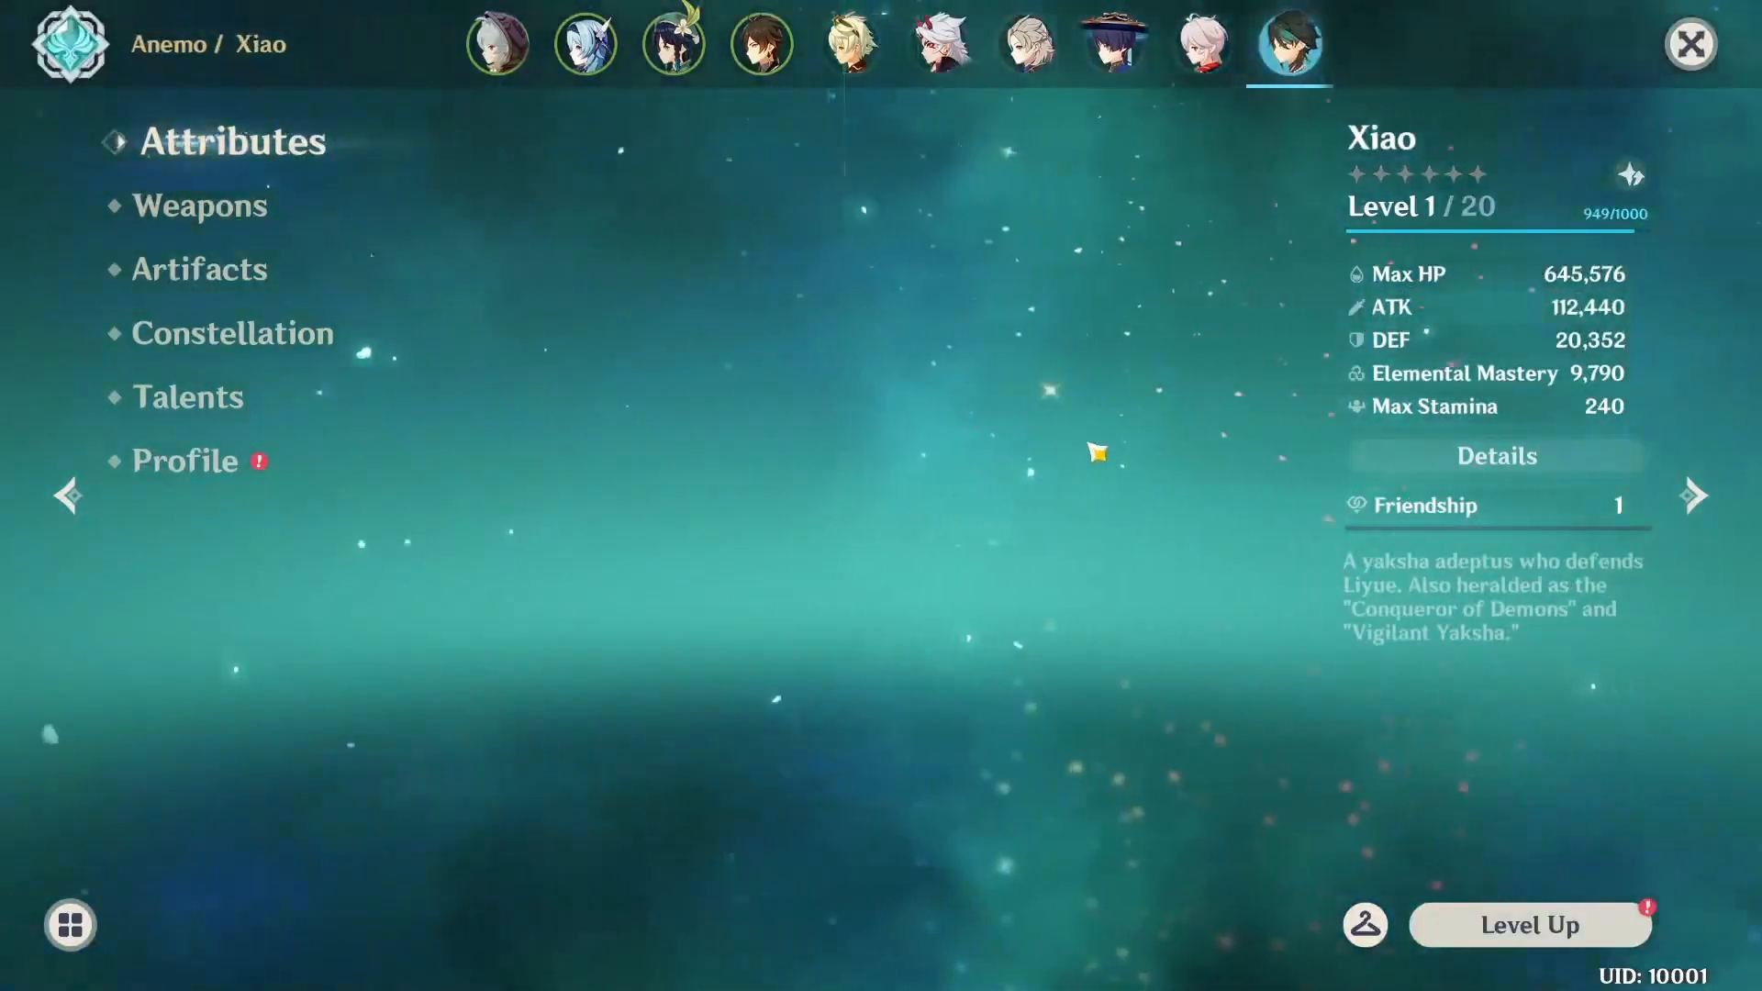
Continue through the character roster from the Anemo Traveler in the white dress to Ganyu, checking how each outfit hangs
left_click_drag(1219, 70, 944, 63)
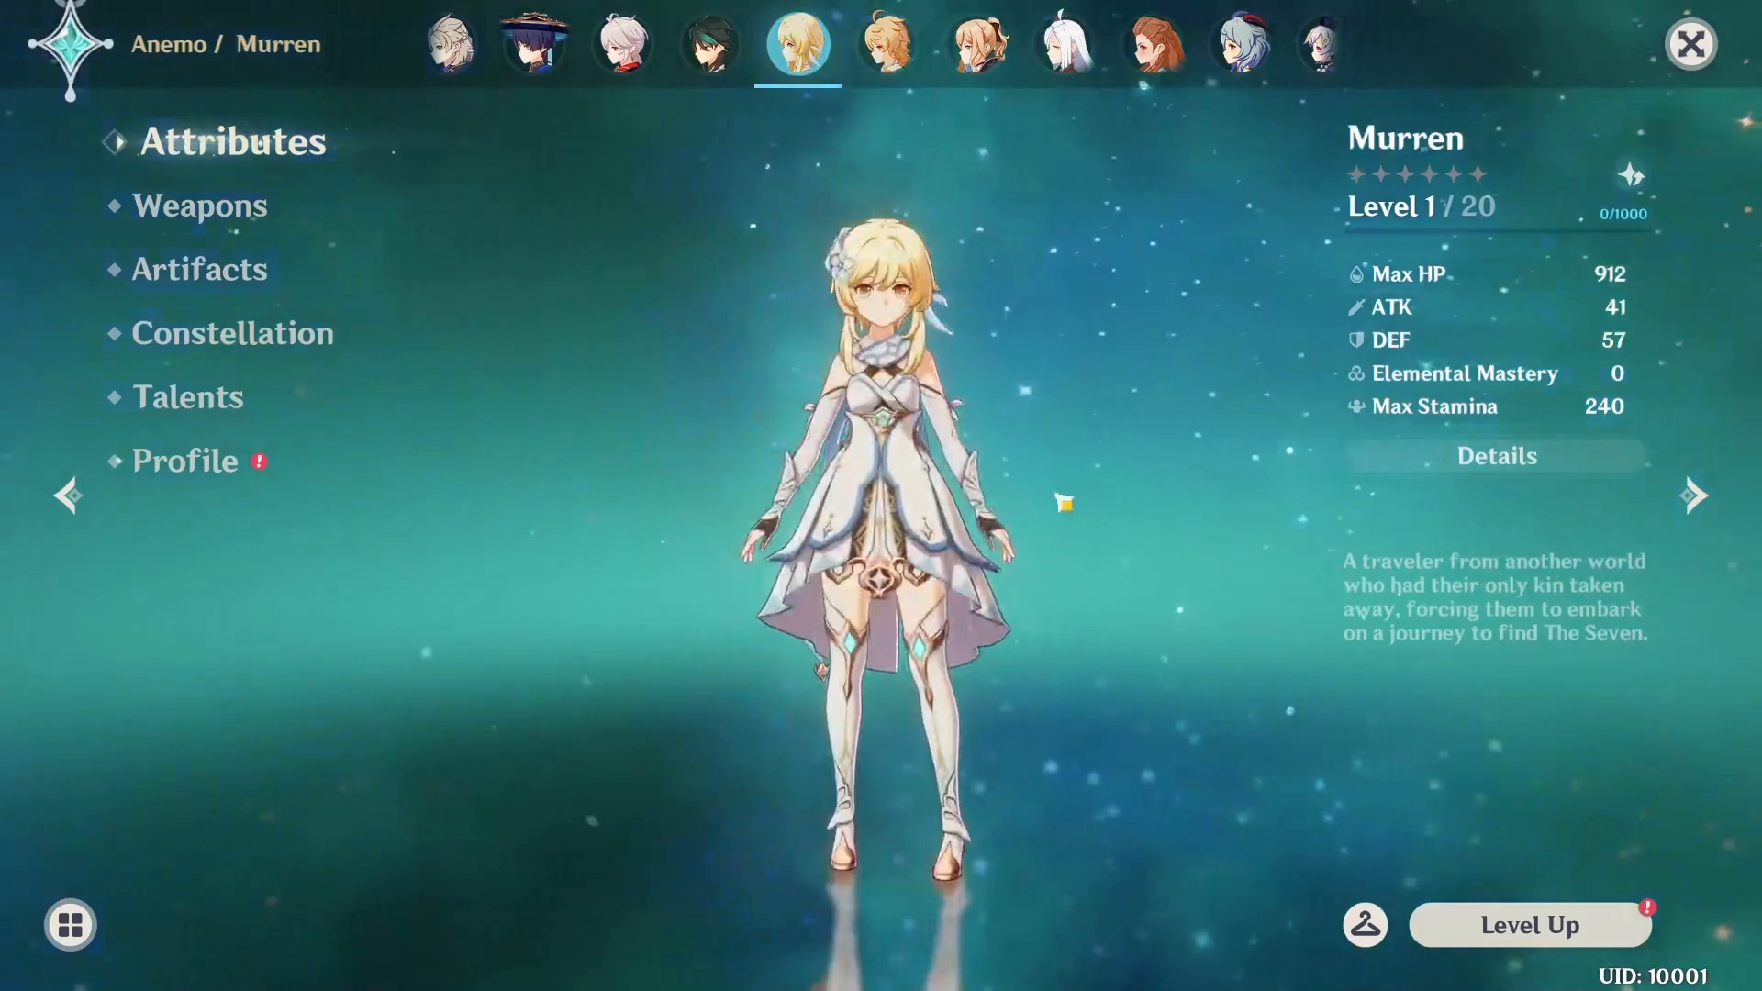
left_click_drag(1077, 499, 926, 403)
left_click(892, 50)
left_click_drag(1158, 320, 1031, 316)
left_click(980, 52)
left_click_drag(1138, 349, 936, 386)
left_click(1037, 53)
left_click(996, 61)
left_click(936, 51)
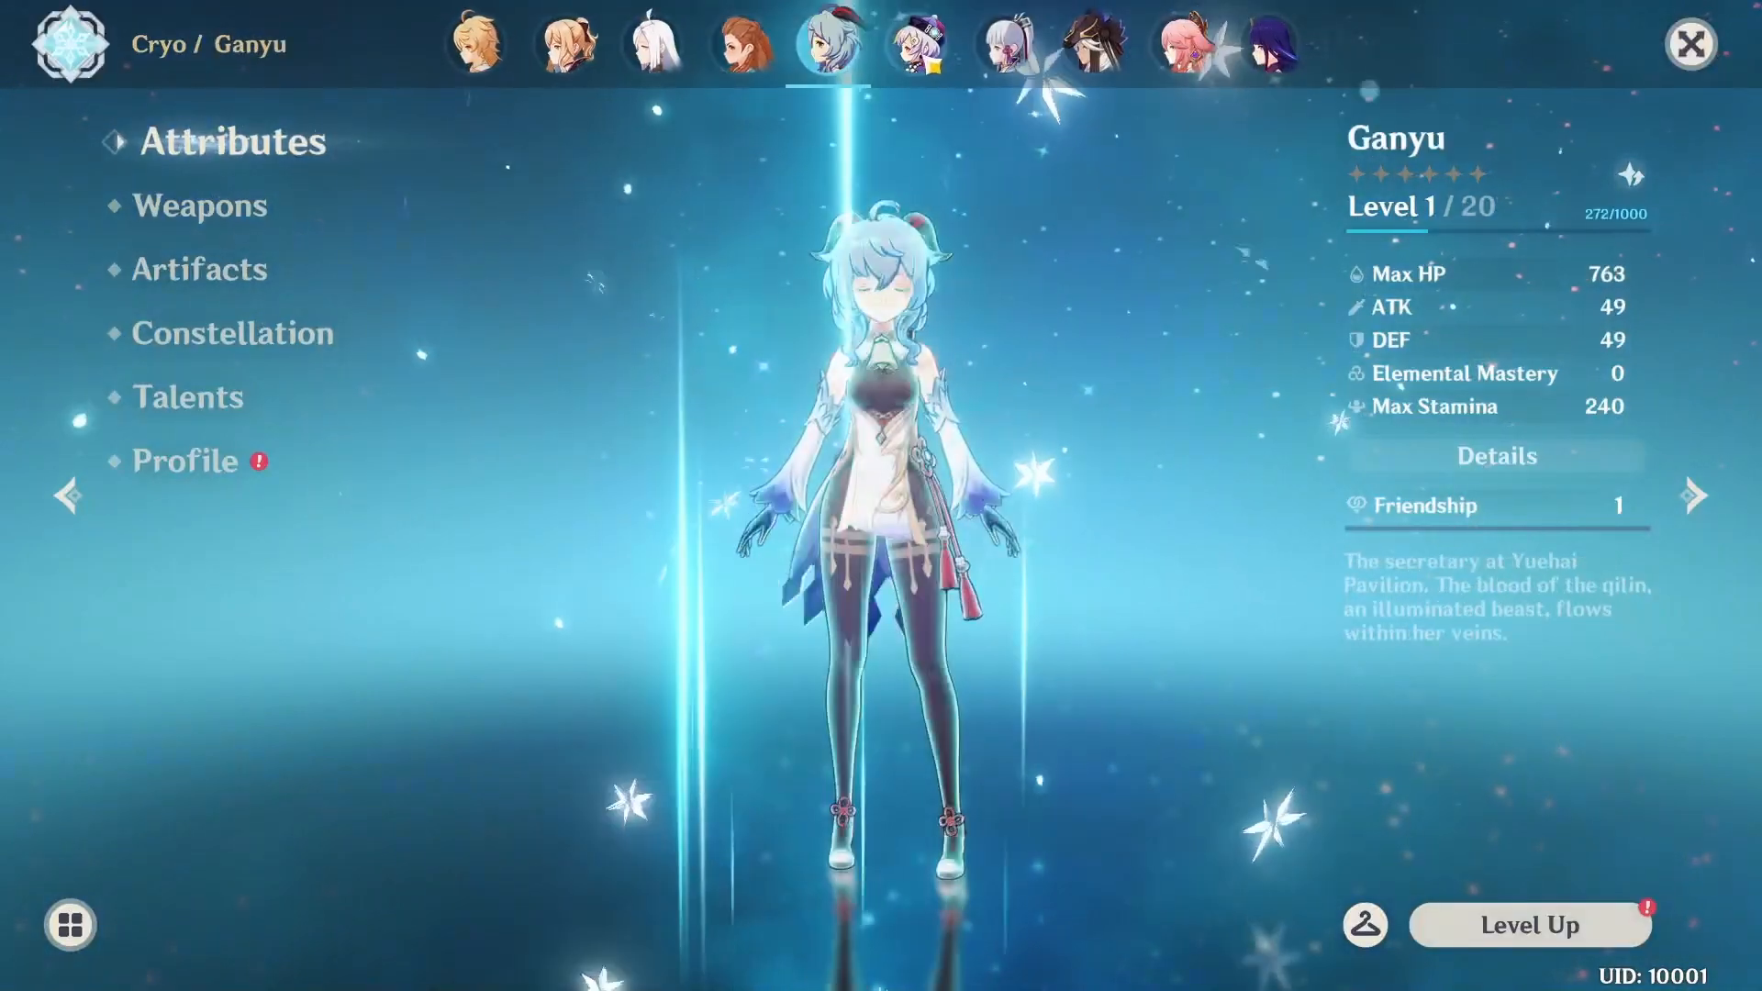
Look over the outfits from Kamisato Ayaka and Cyno through to Alhaitham in the character overview
left_click(1020, 53)
left_click(1009, 51)
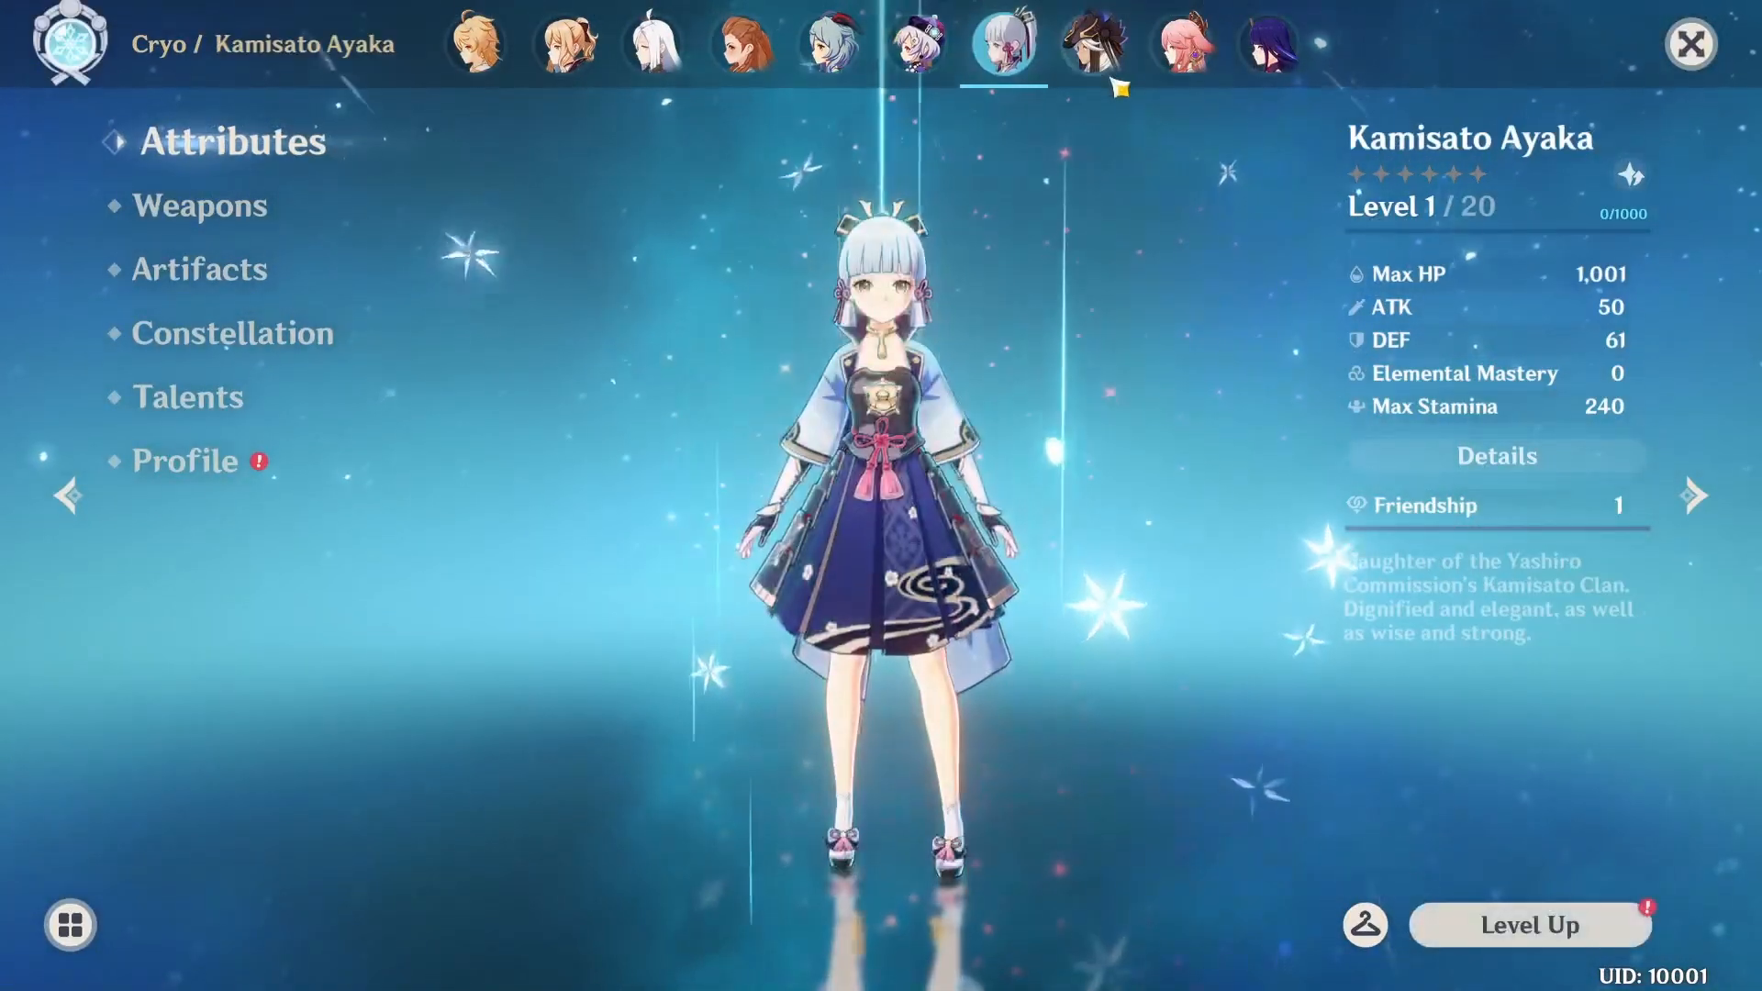
left_click(1000, 53)
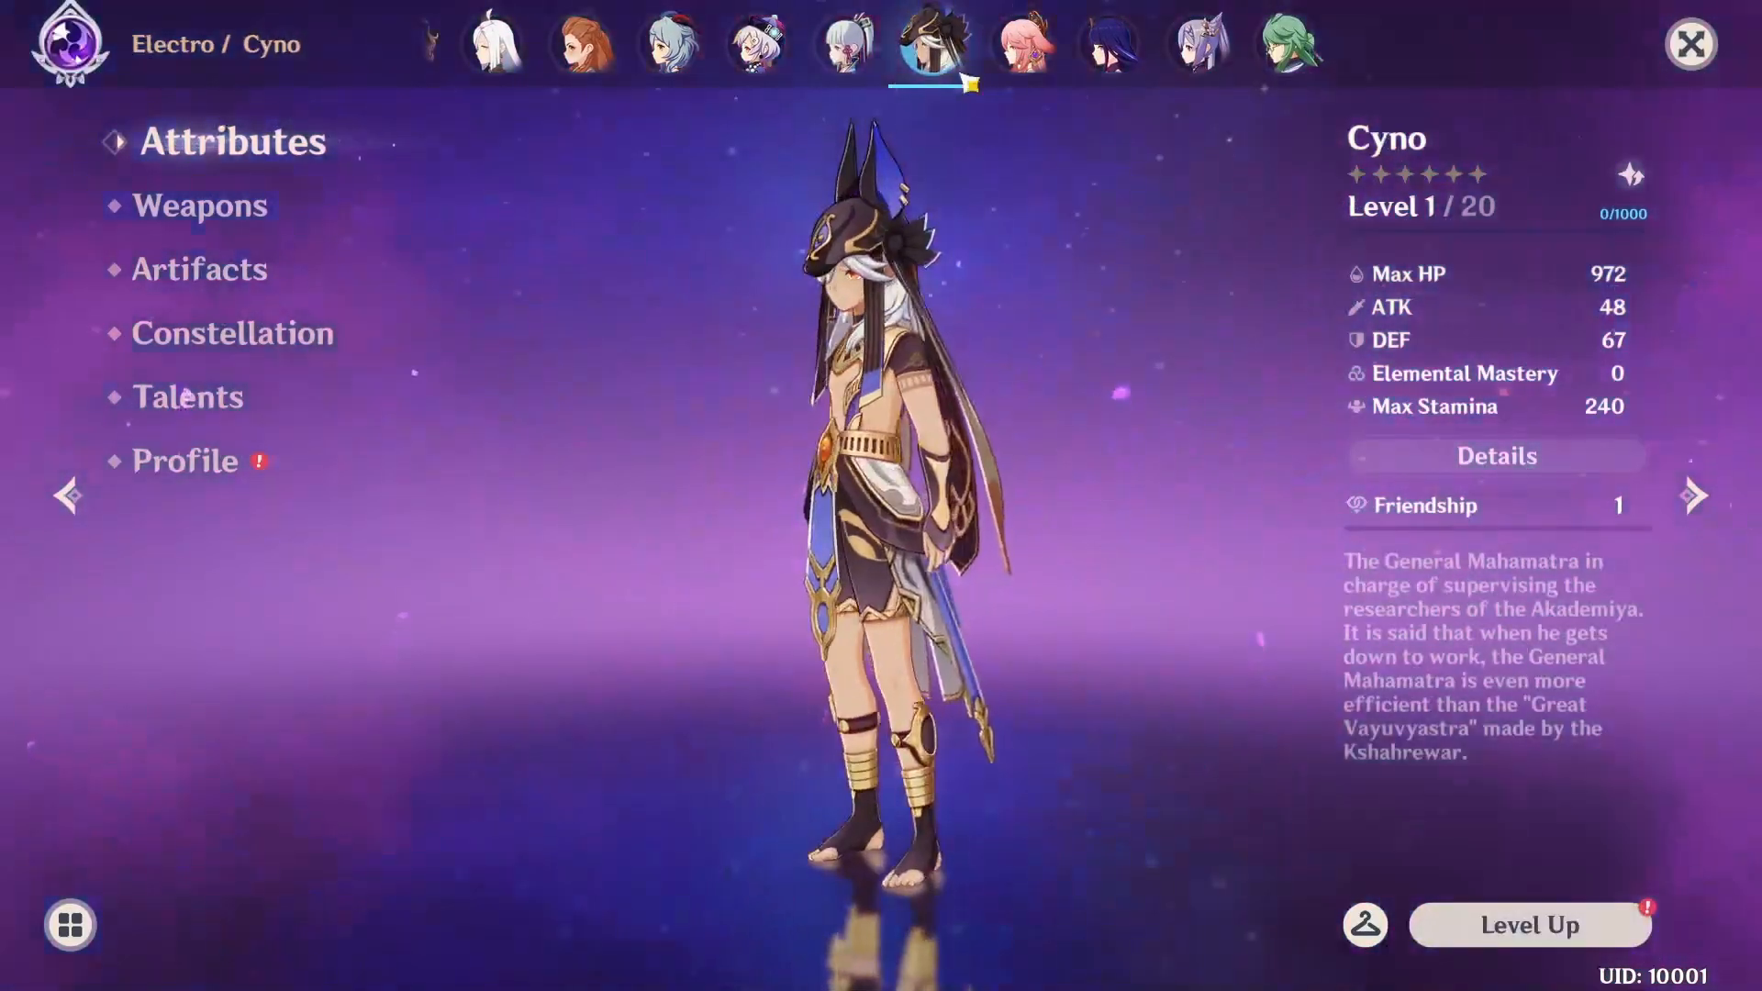
left_click(1014, 57)
left_click(1125, 68)
left_click_drag(1211, 74, 840, 161)
left_click(809, 59)
left_click(892, 54)
left_click(1010, 62)
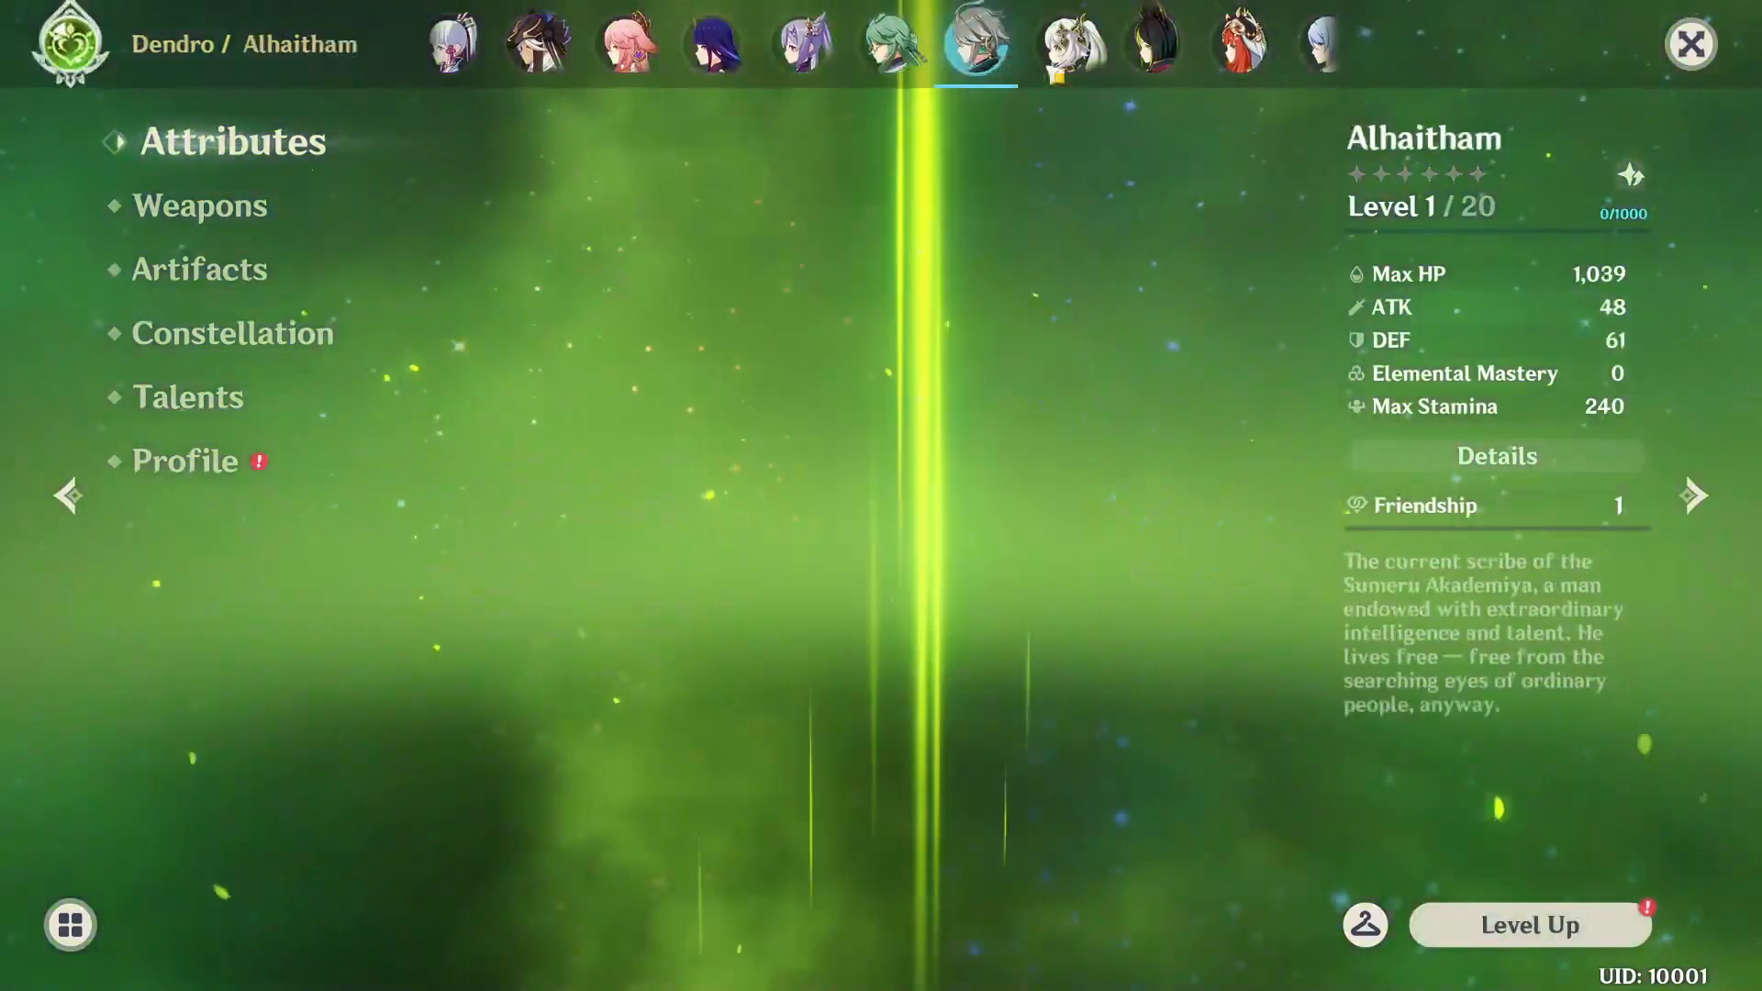
Compare the outfits of Nilou and Yelan in the character overview
left_click(1081, 63)
left_click_drag(1161, 74, 959, 62)
left_click(976, 66)
left_click(1065, 63)
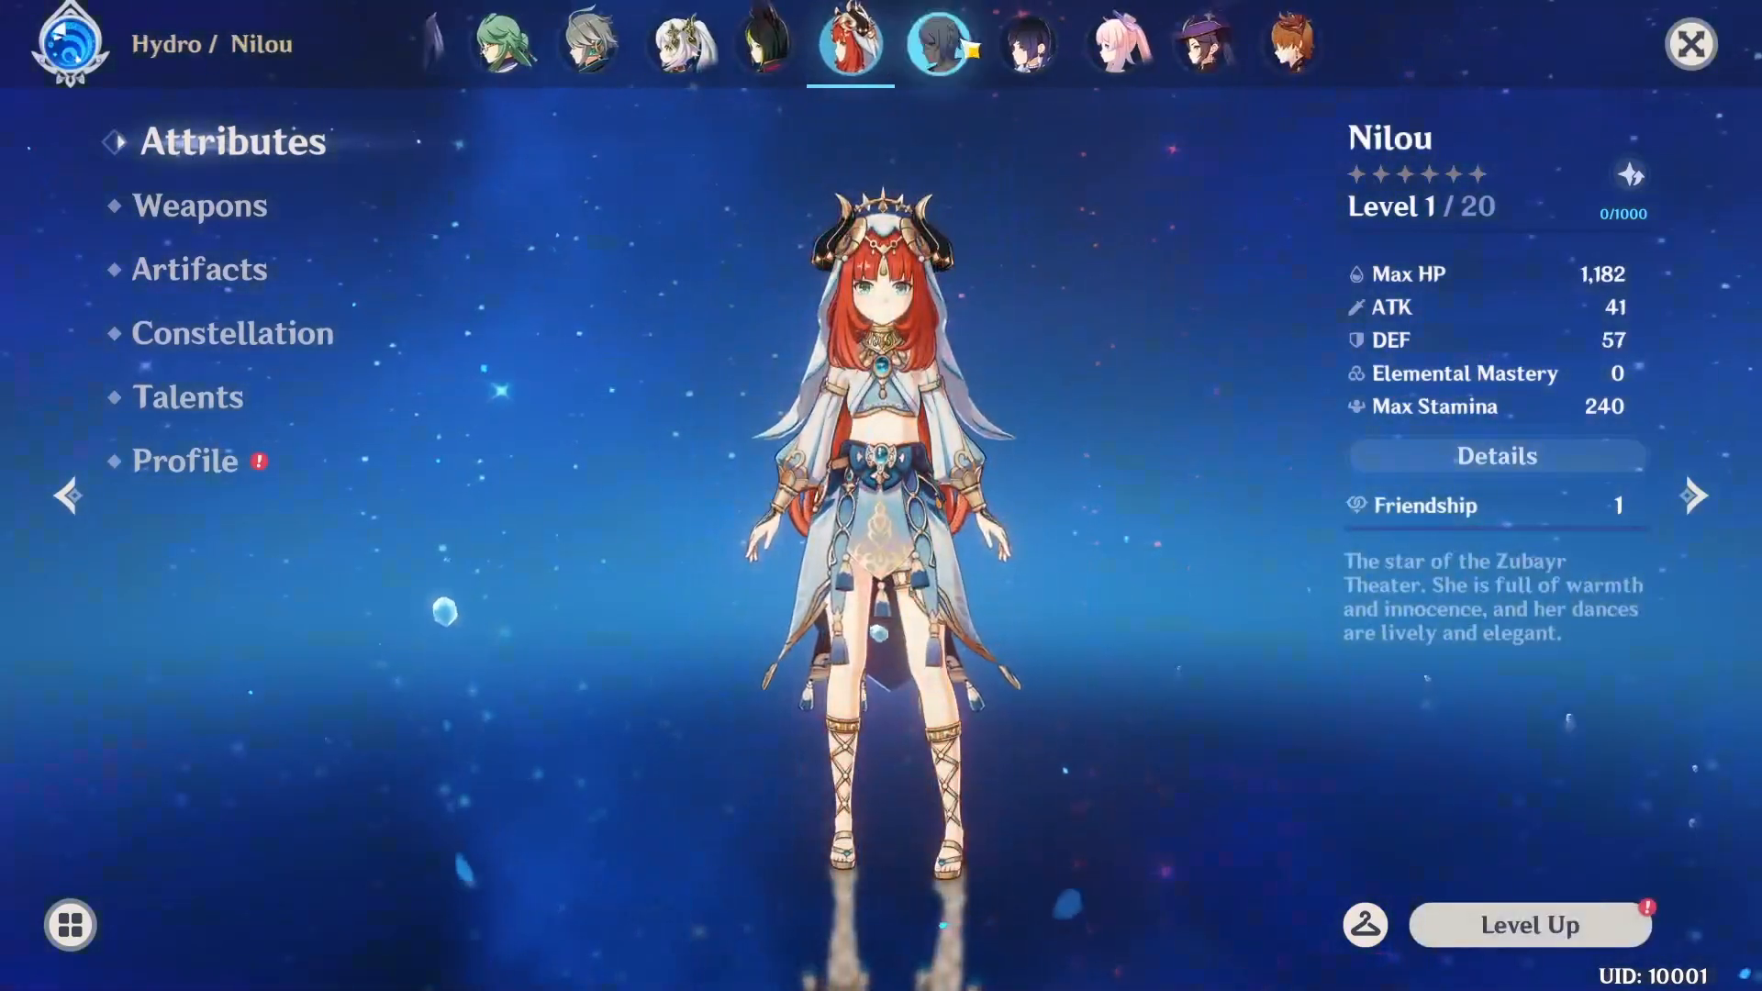
left_click(960, 60)
left_click_drag(1066, 59, 890, 59)
left_click(824, 57)
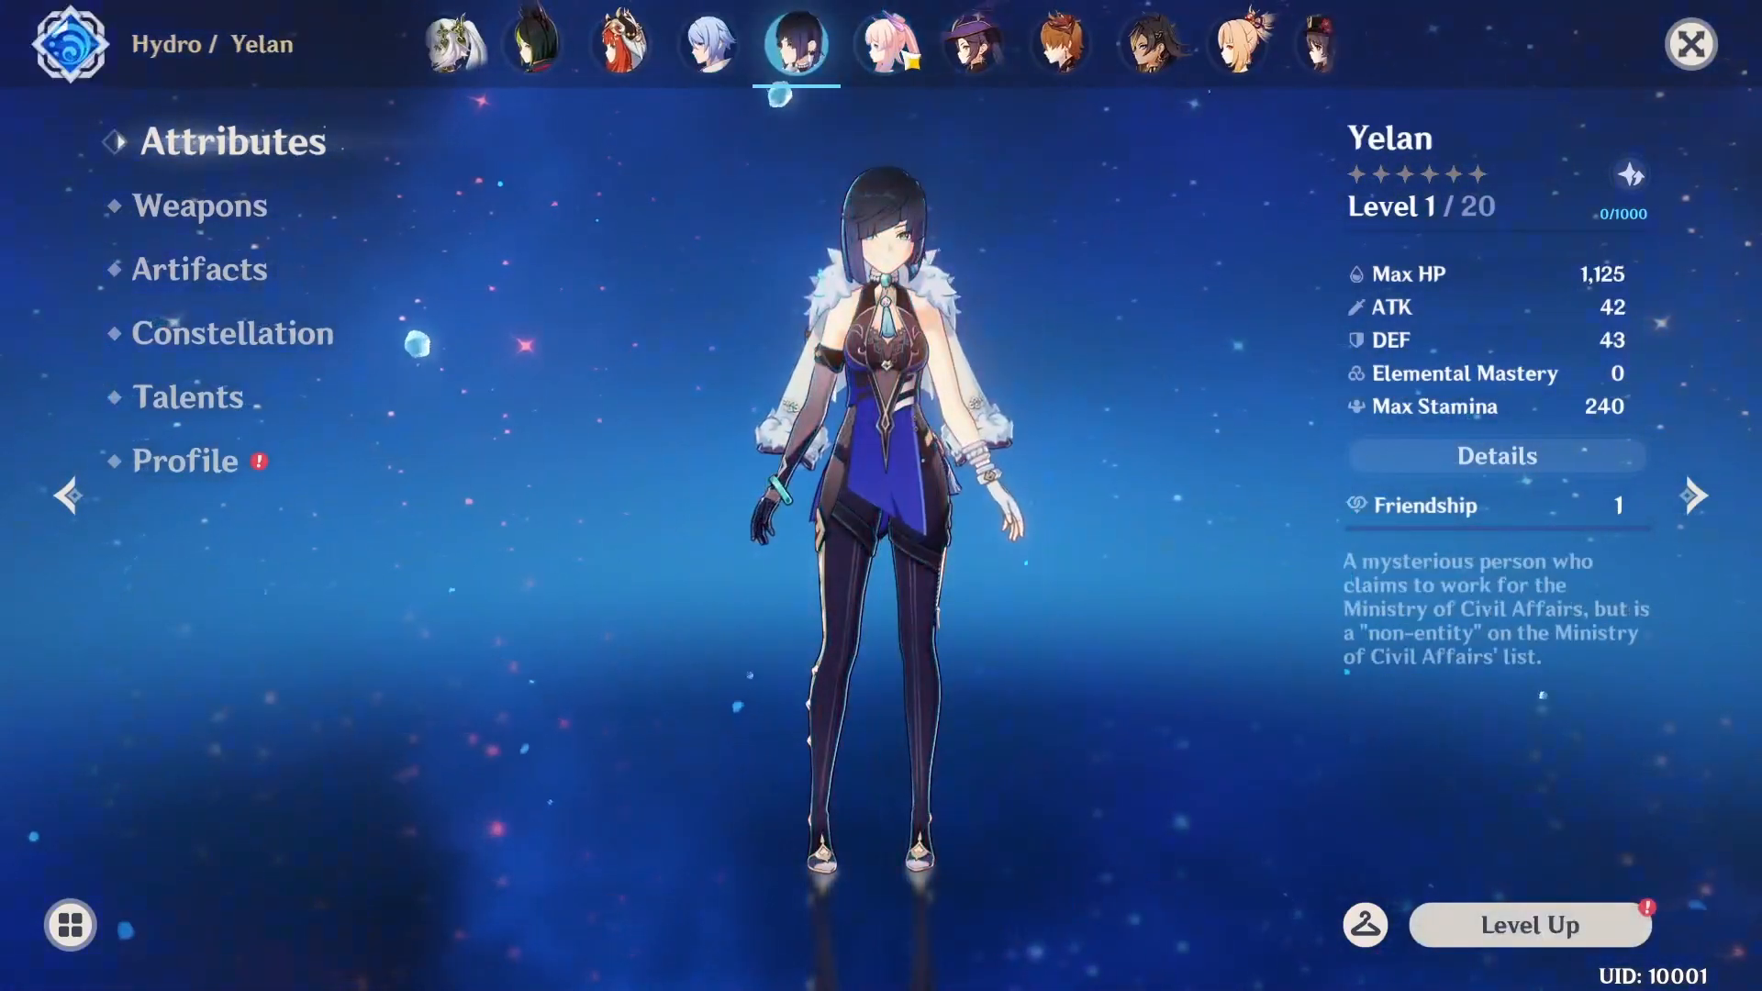
View Sangonomiya Kokomi's outfit, and examine Tartaglia's jacket and hanging cloth up close from the front and side
left_click(905, 54)
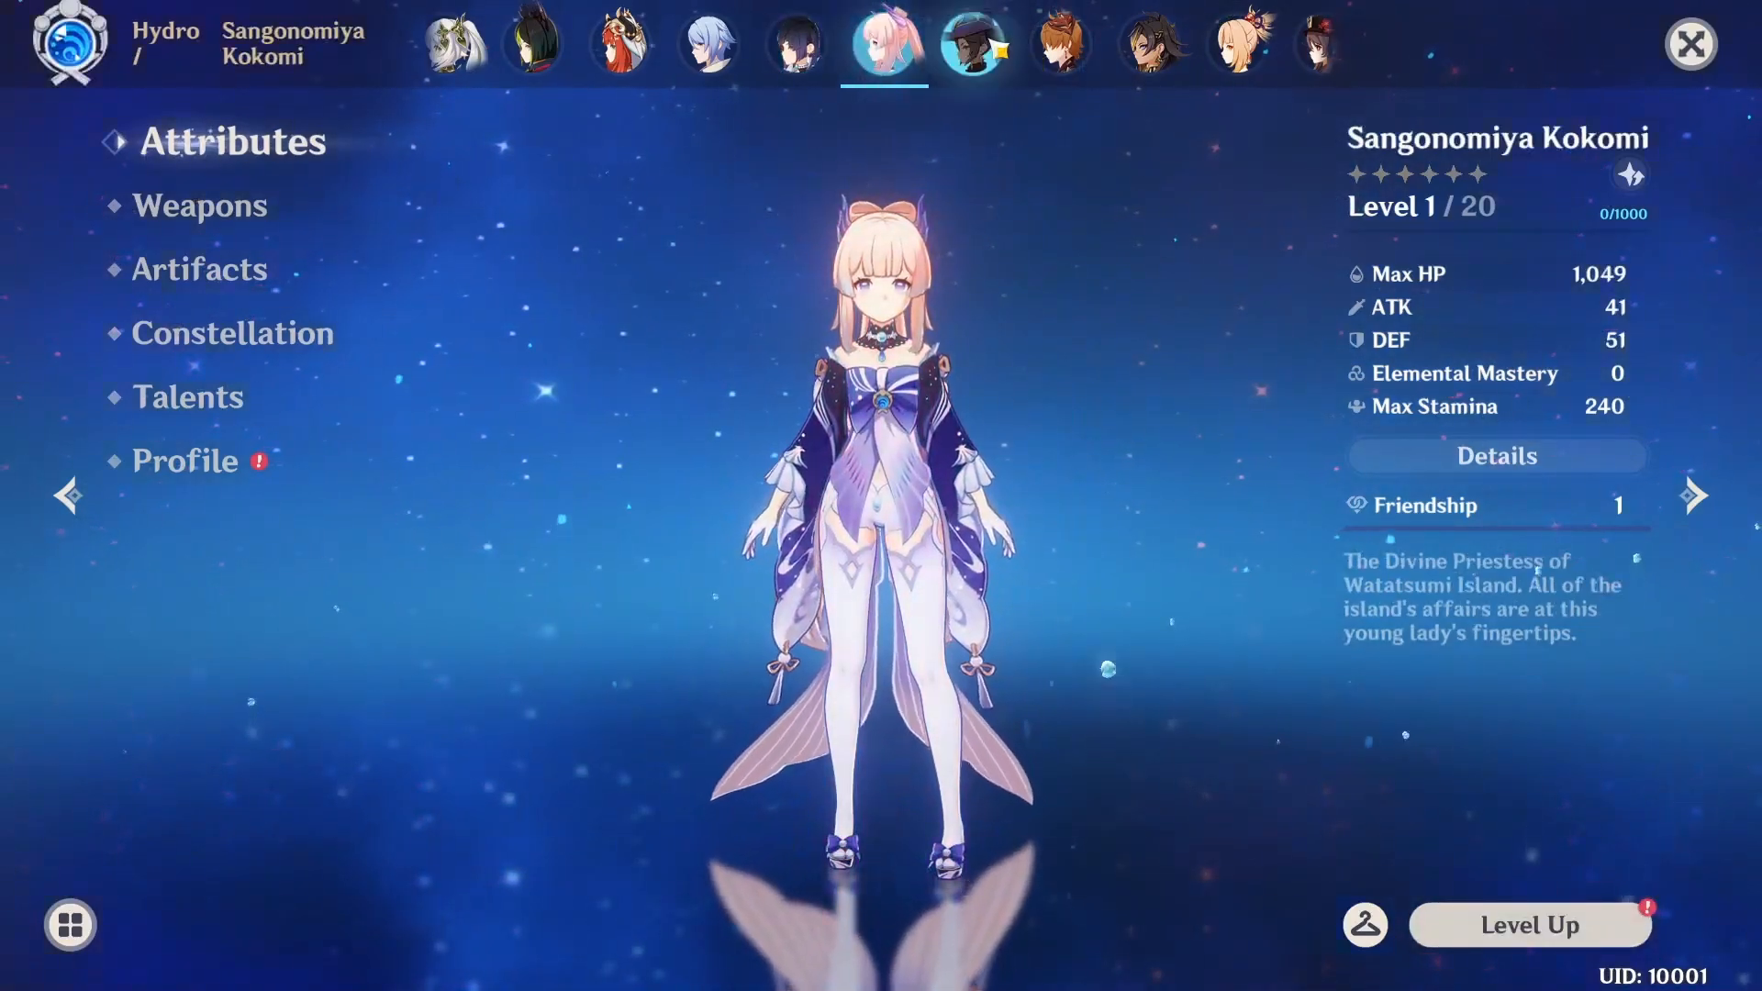
left_click(996, 49)
left_click(1061, 46)
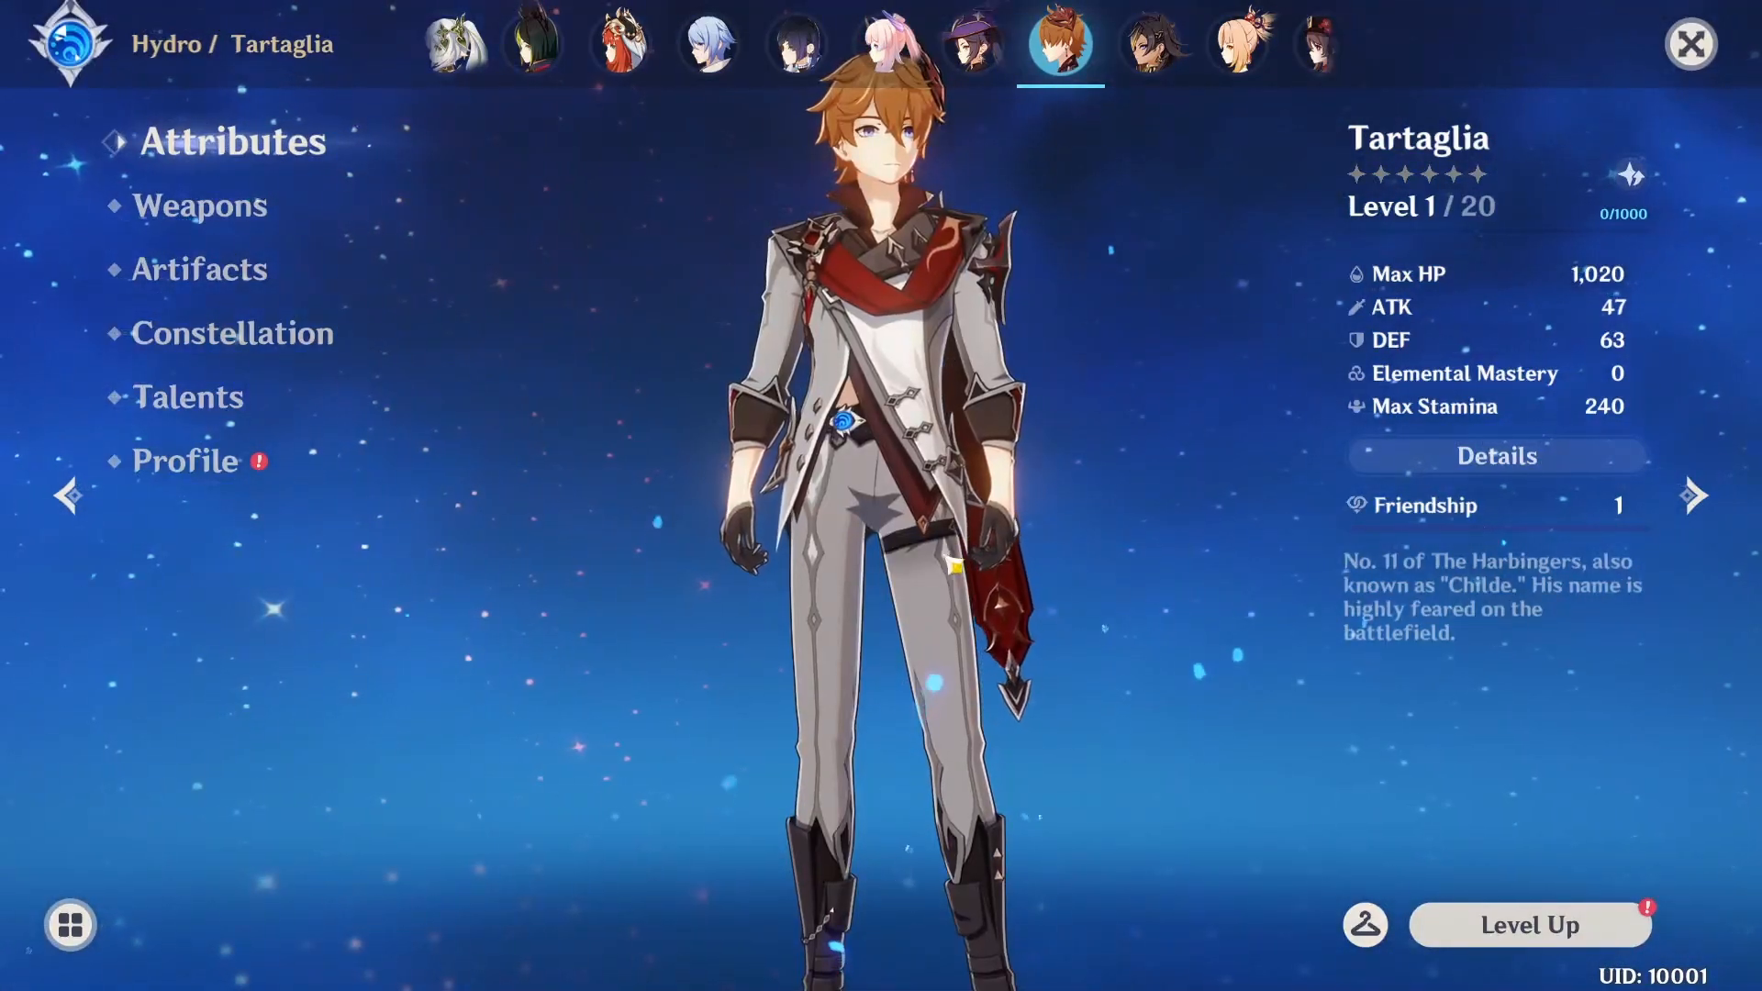
scroll(956, 570, "up", 5)
left_click_drag(918, 734, 1068, 765)
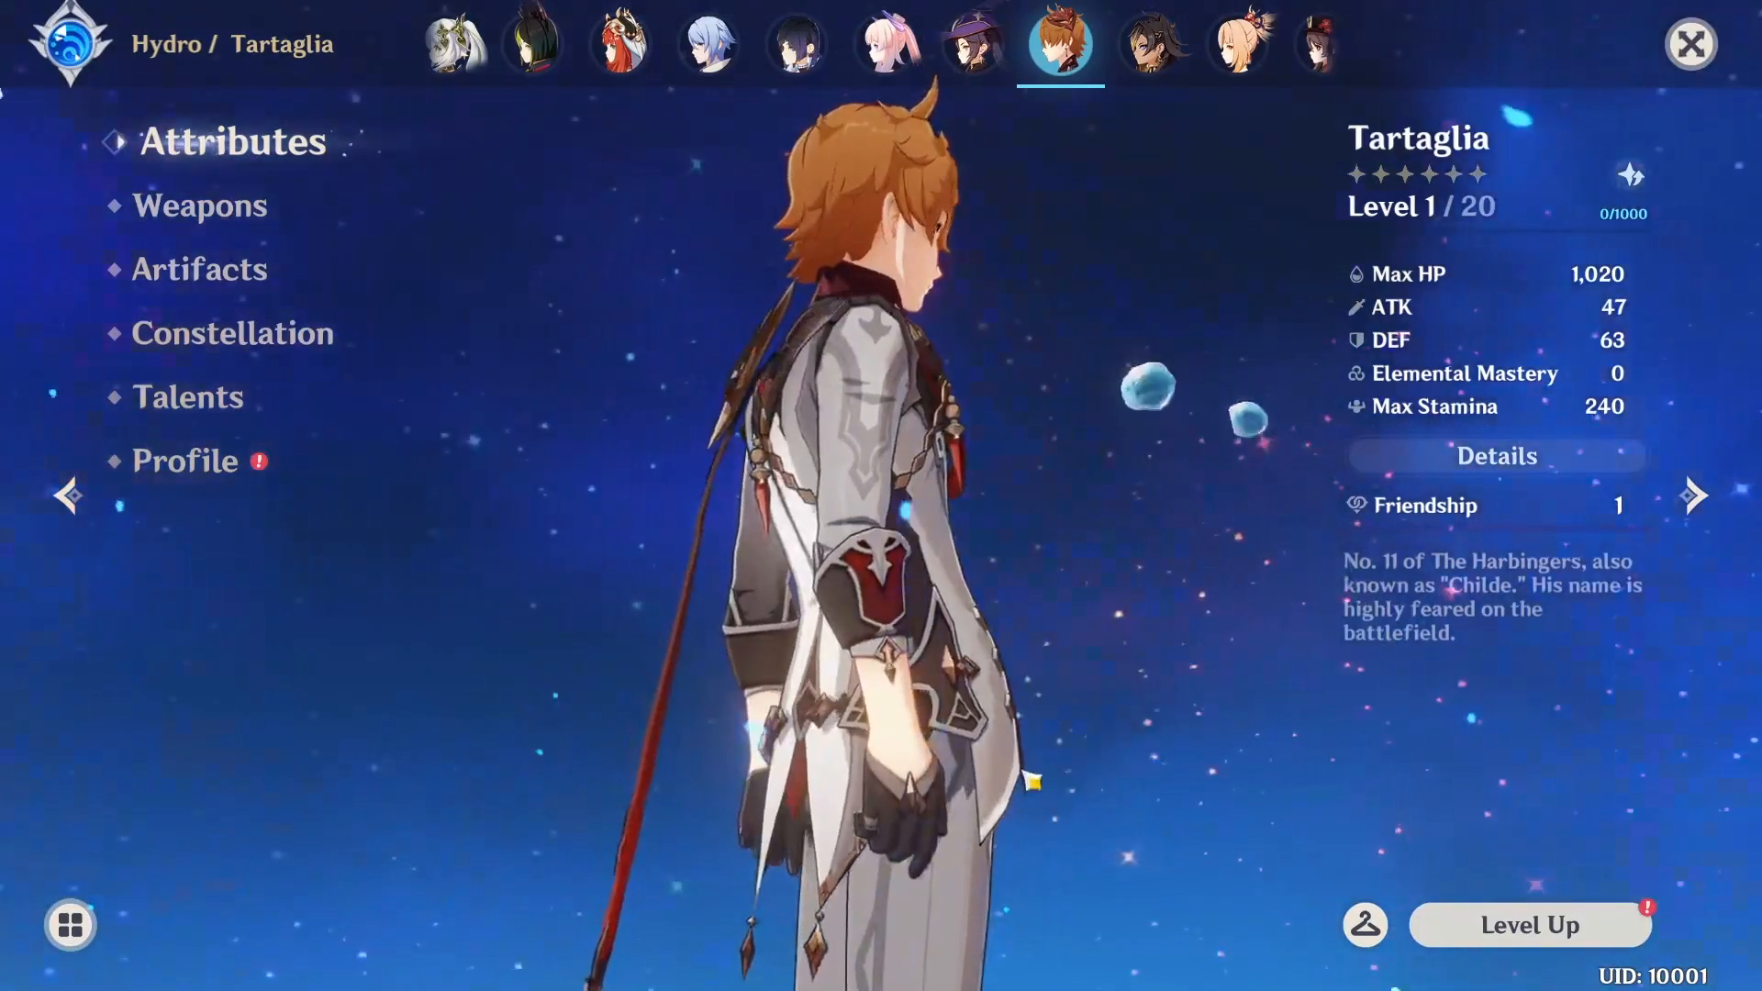
scroll(1038, 820, "down", 3)
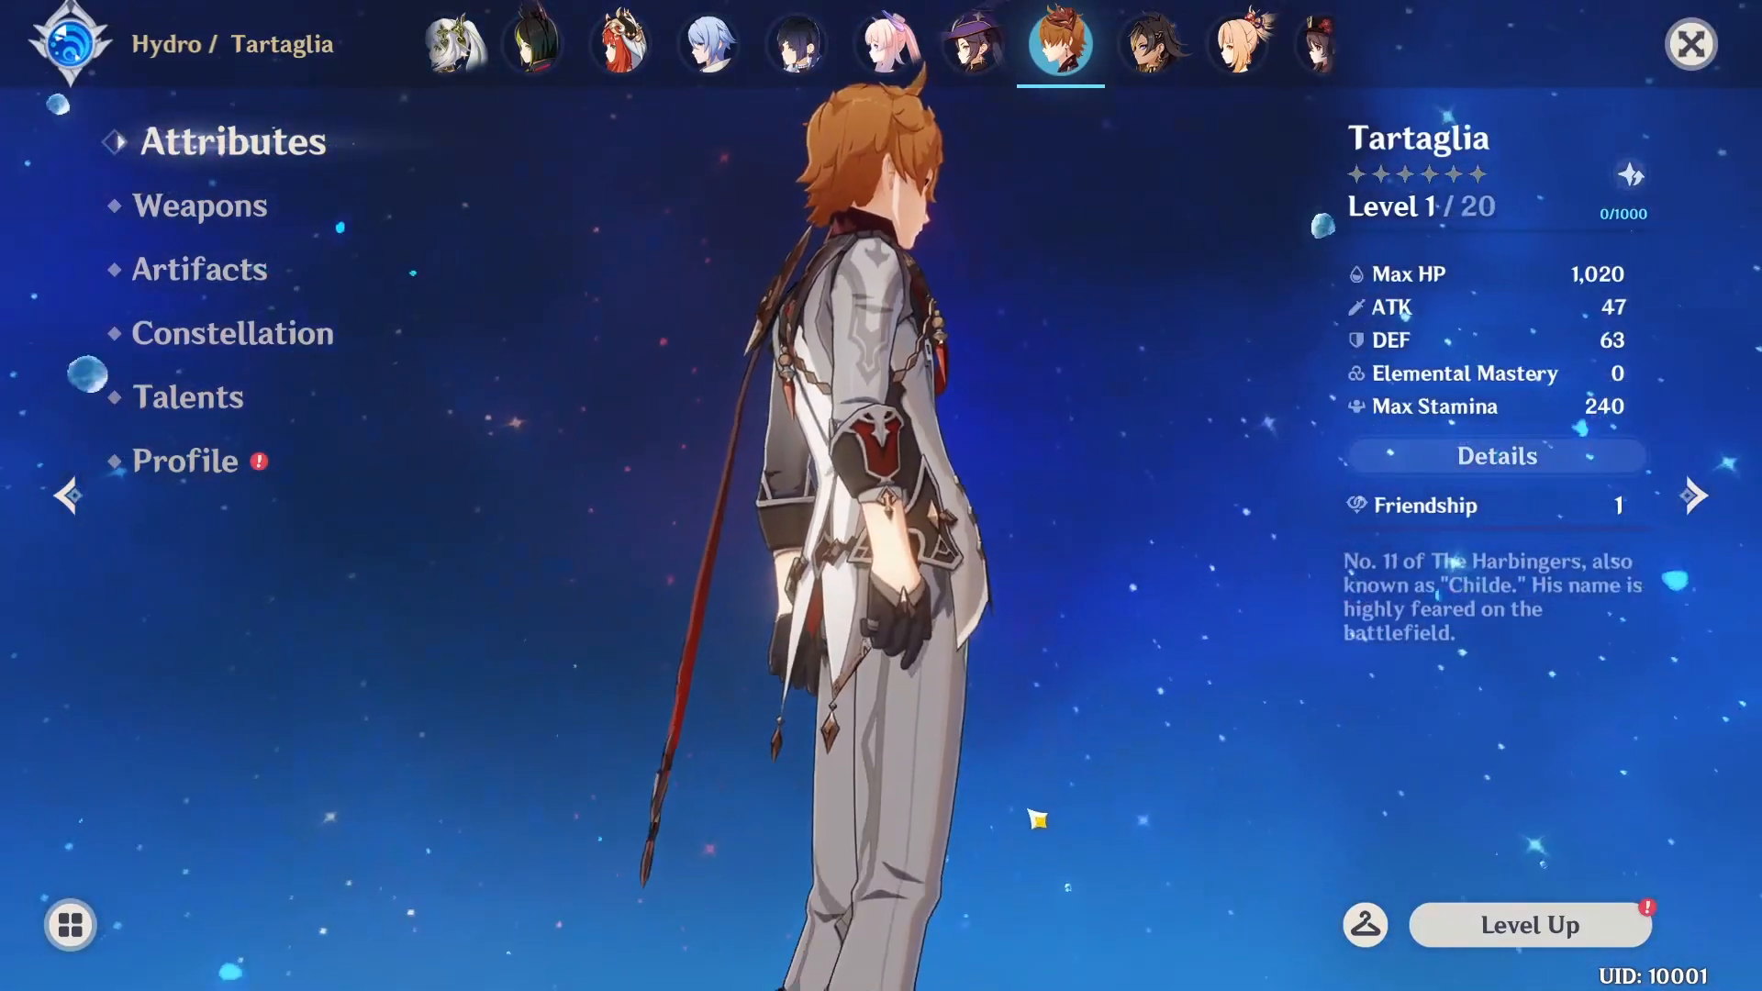
Check the clothing of Dehya and Hu Tao, and move on to Diluc in the character overview
left_click(1149, 41)
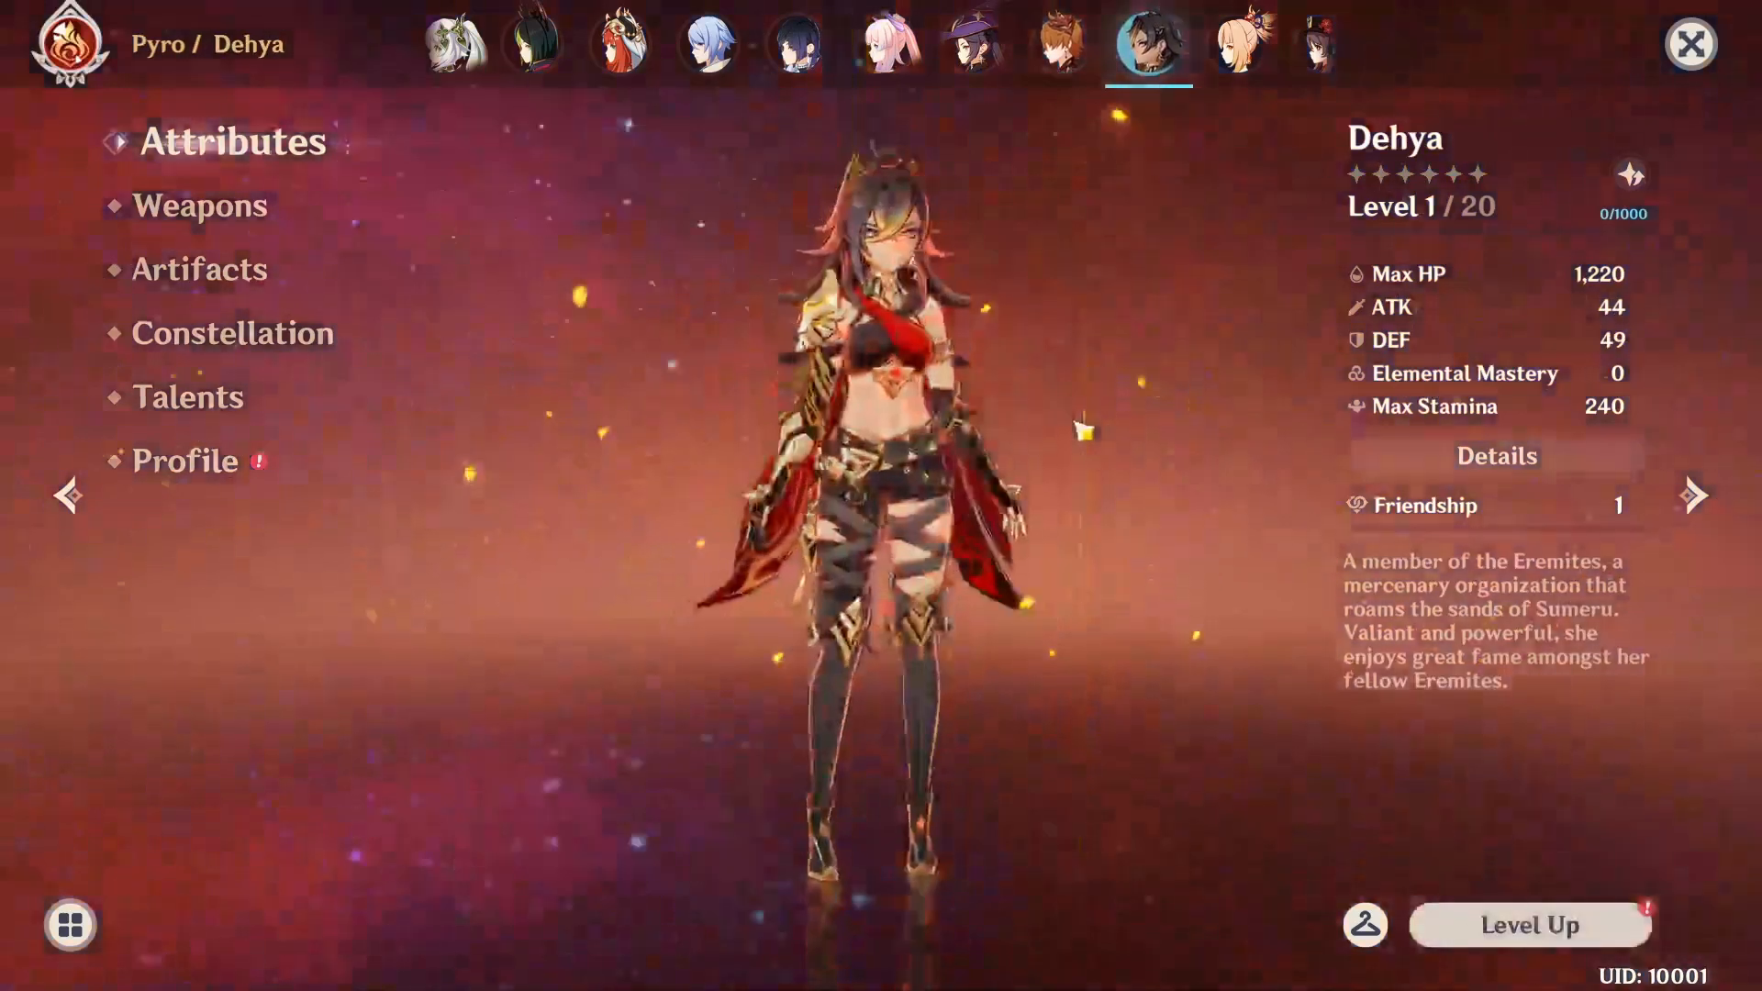
left_click_drag(920, 498, 1187, 407)
left_click(1237, 43)
left_click(1318, 43)
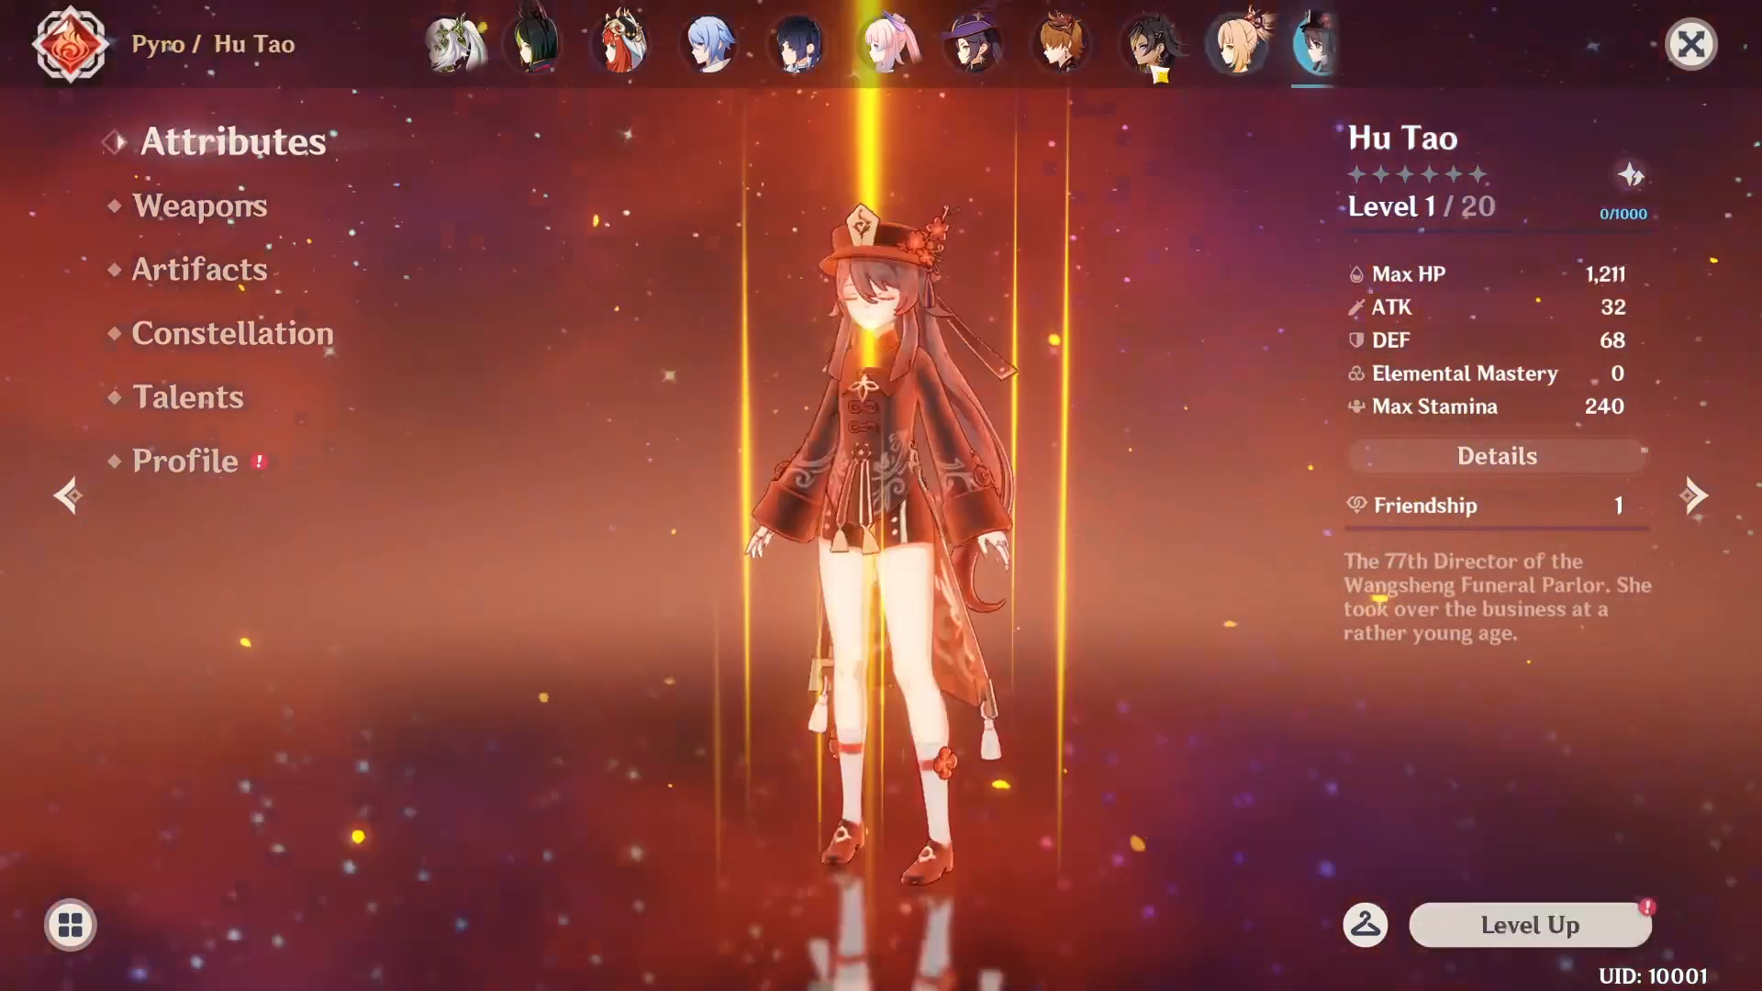
left_click(1019, 47)
left_click(1019, 47)
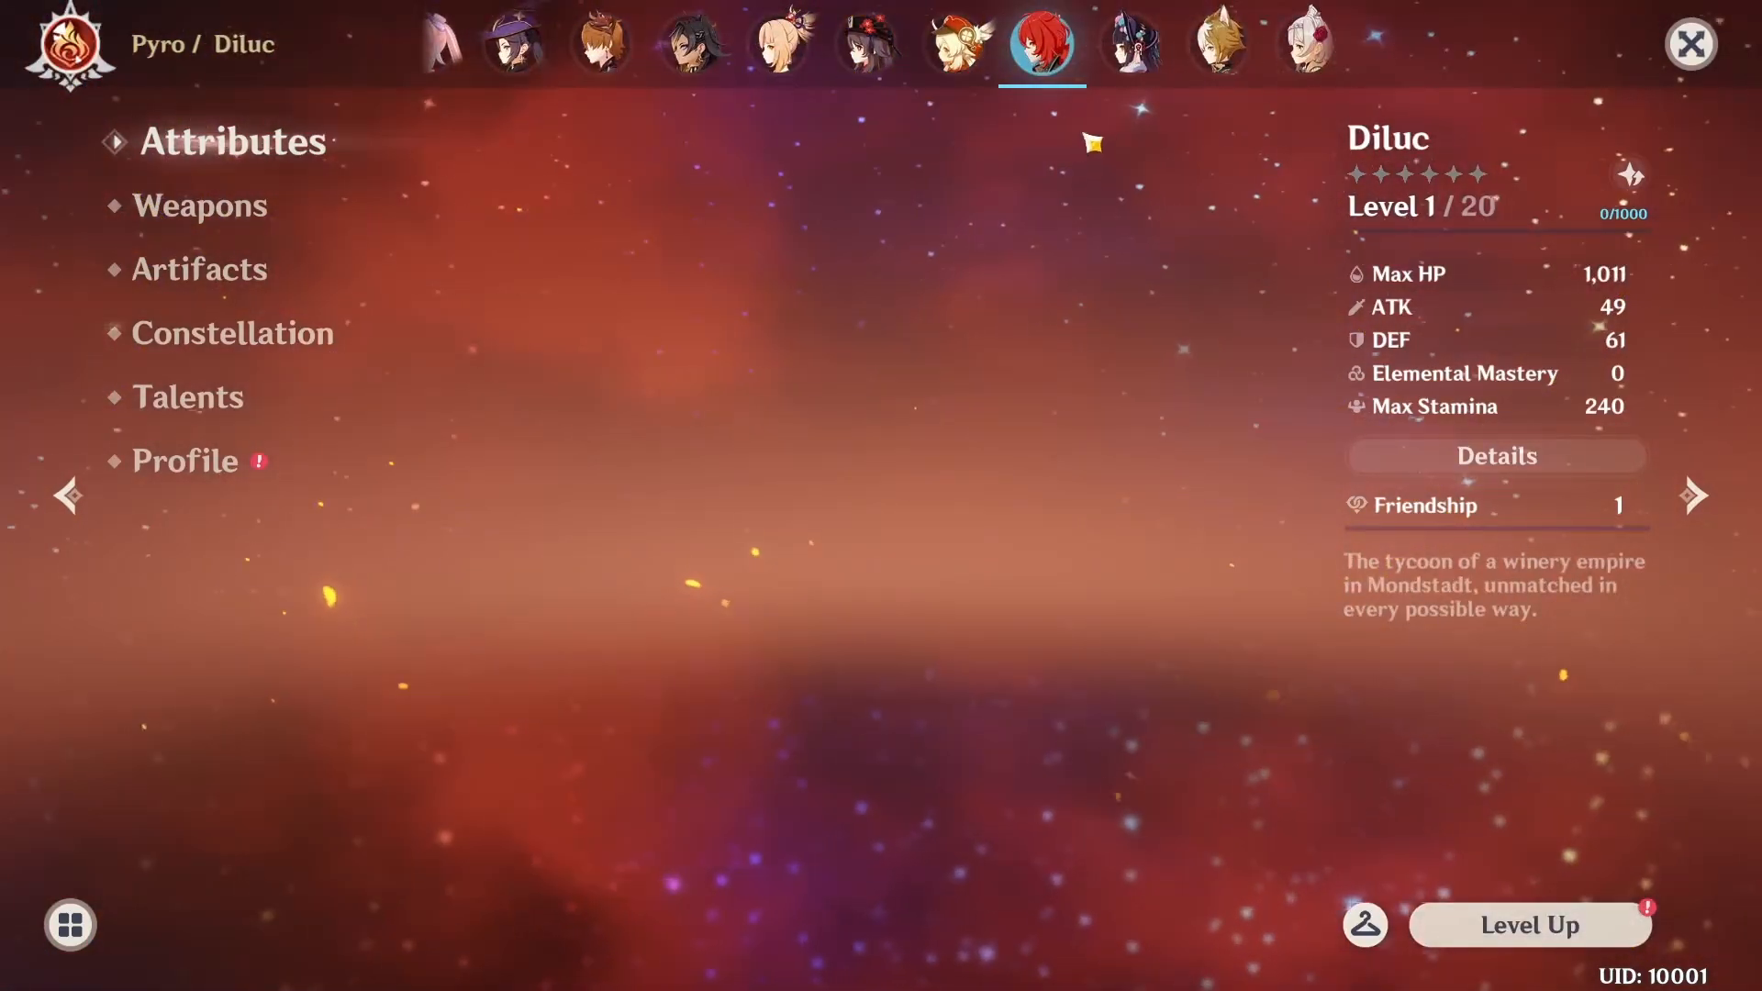
Browse further through the roster, viewing the outfits of Gorou and Noelle
left_click_drag(1118, 61, 1046, 64)
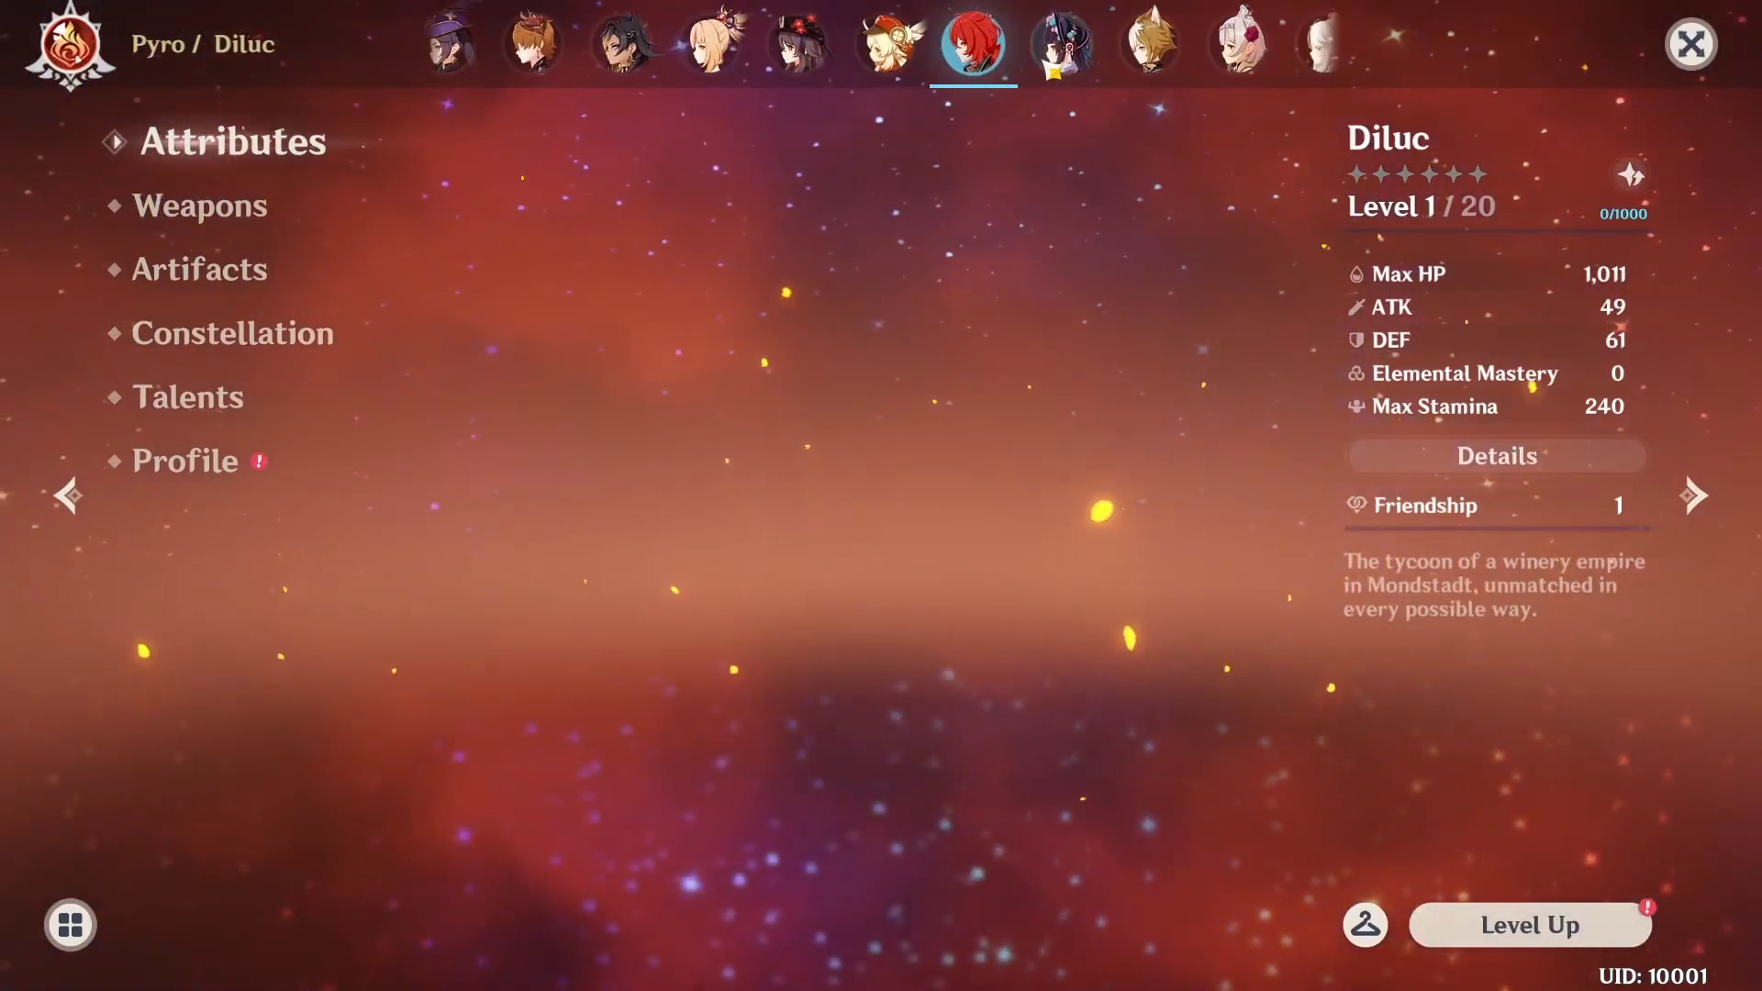
left_click(1046, 65)
left_click_drag(1018, 514, 1302, 514)
left_click(1168, 39)
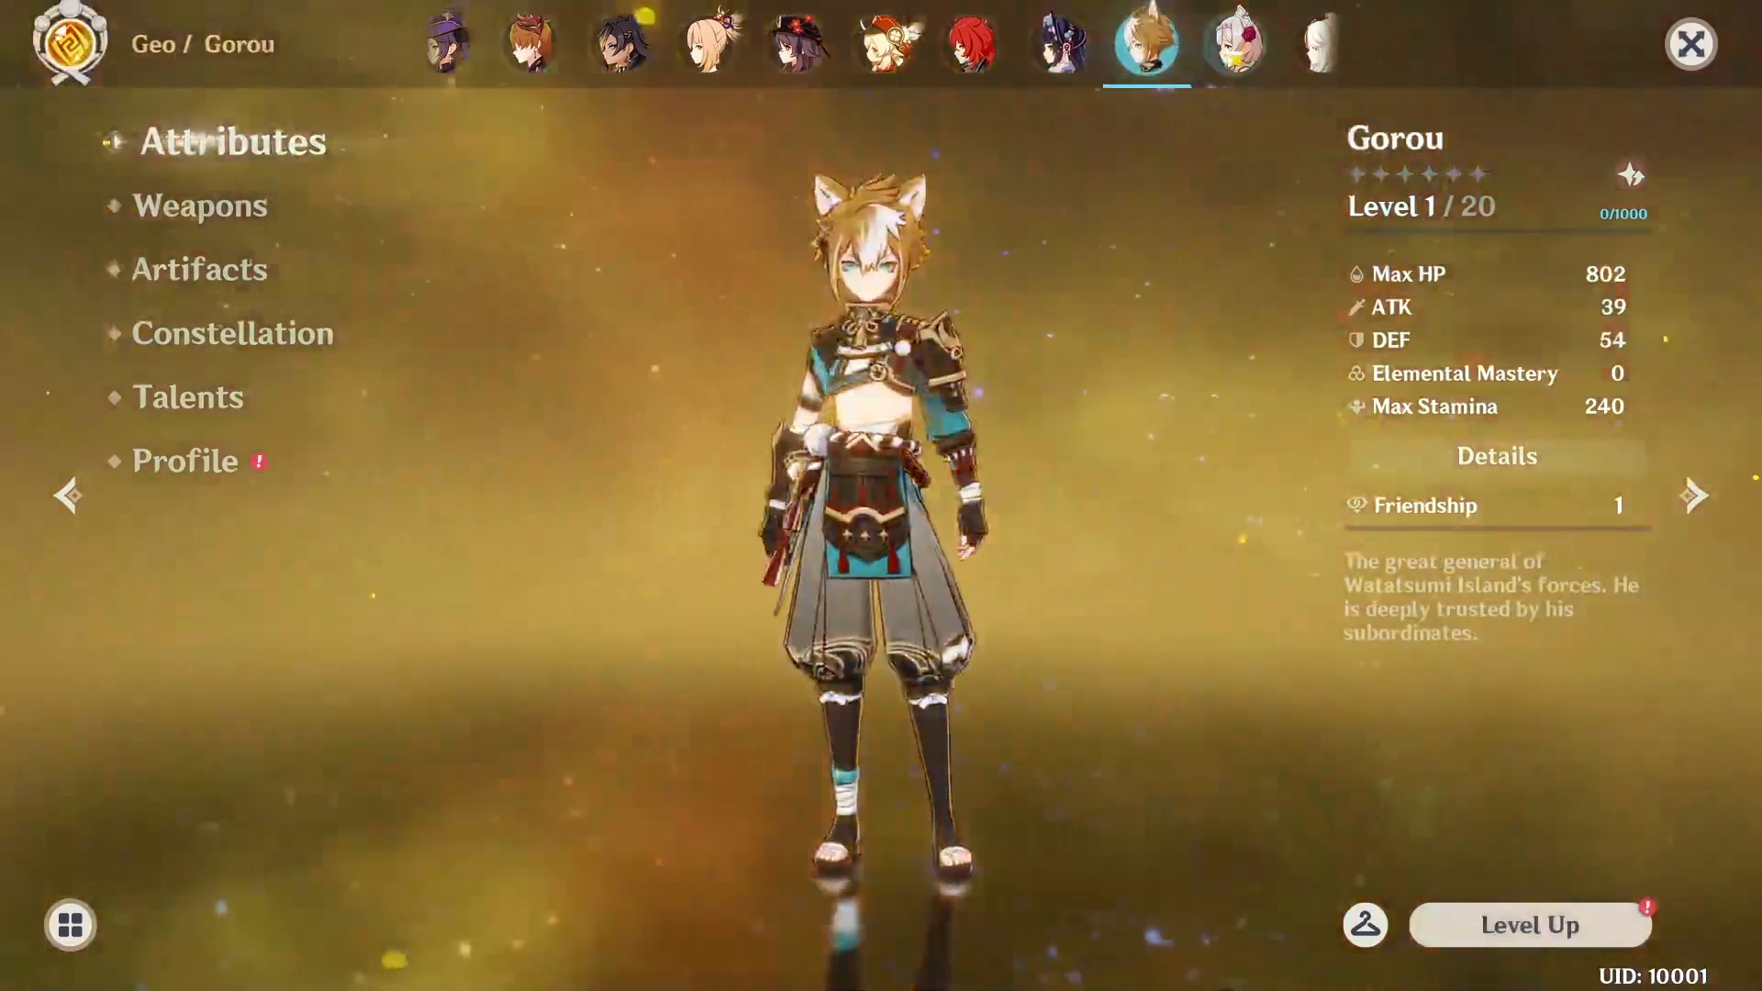
left_click(1228, 54)
left_click_drag(1225, 74, 821, 32)
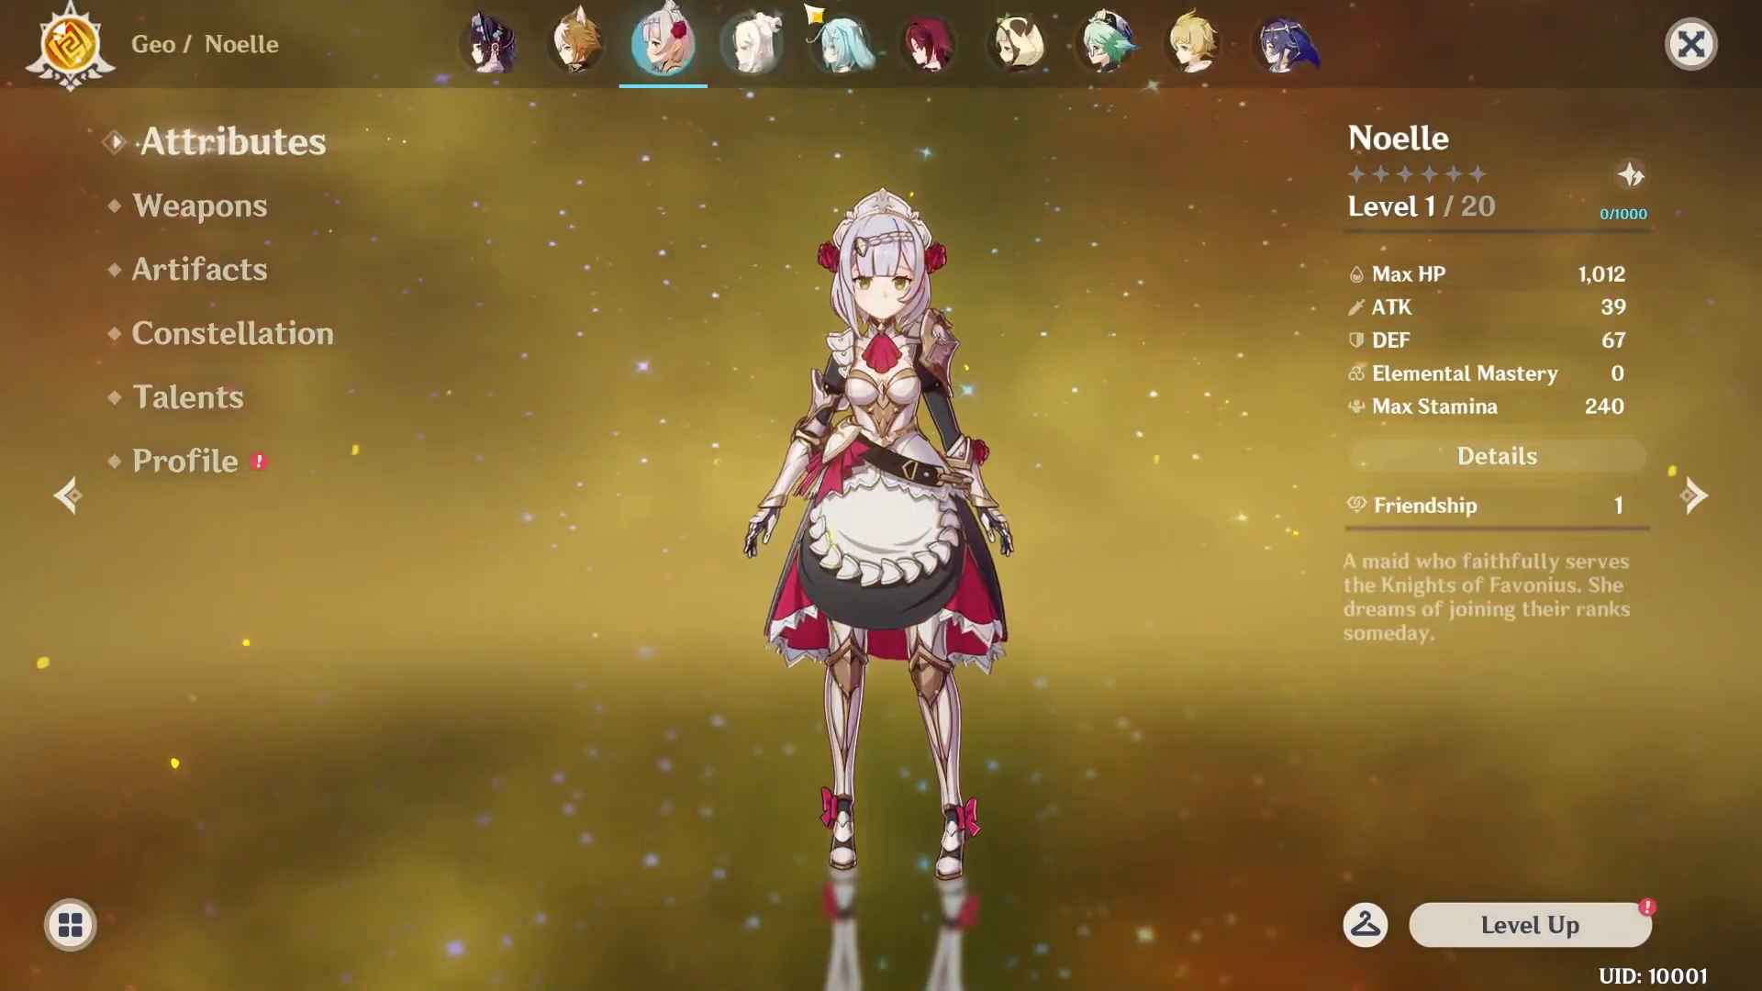
left_click(833, 39)
Return to Gorou and examine his loose trousers and hanging waist cloth up close from the side and back
left_click(578, 46)
left_click_drag(1183, 533, 573, 628)
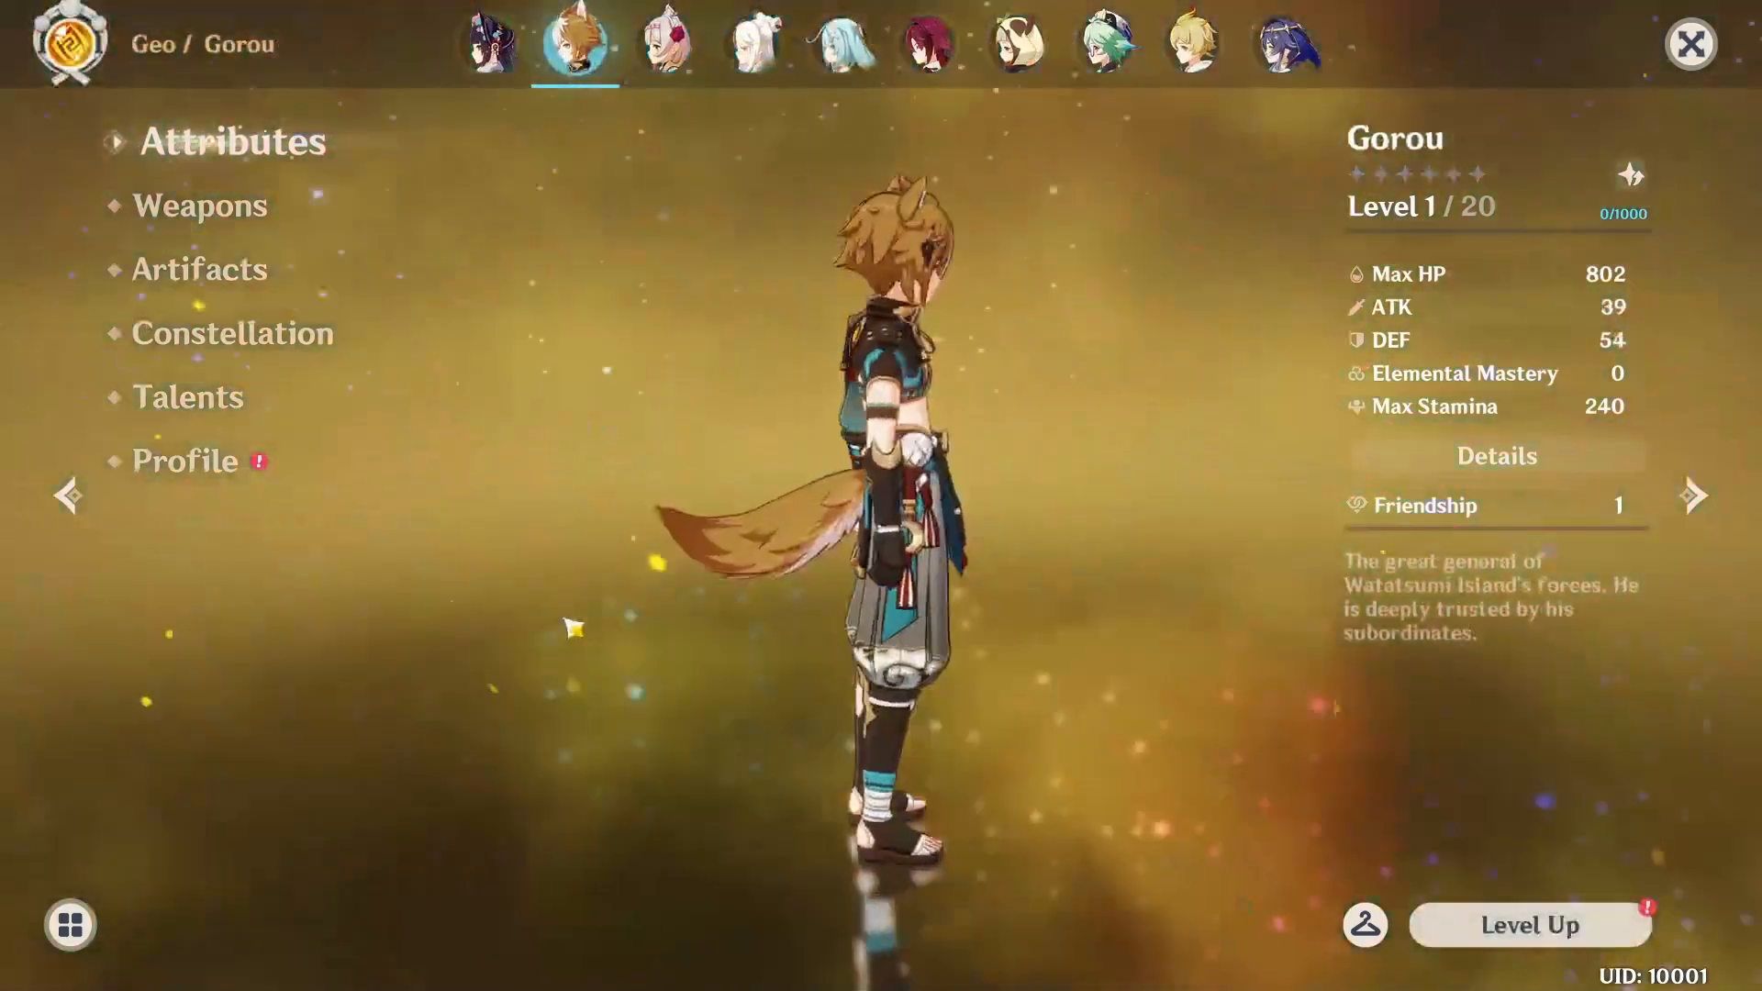
scroll(862, 533, "up", 3)
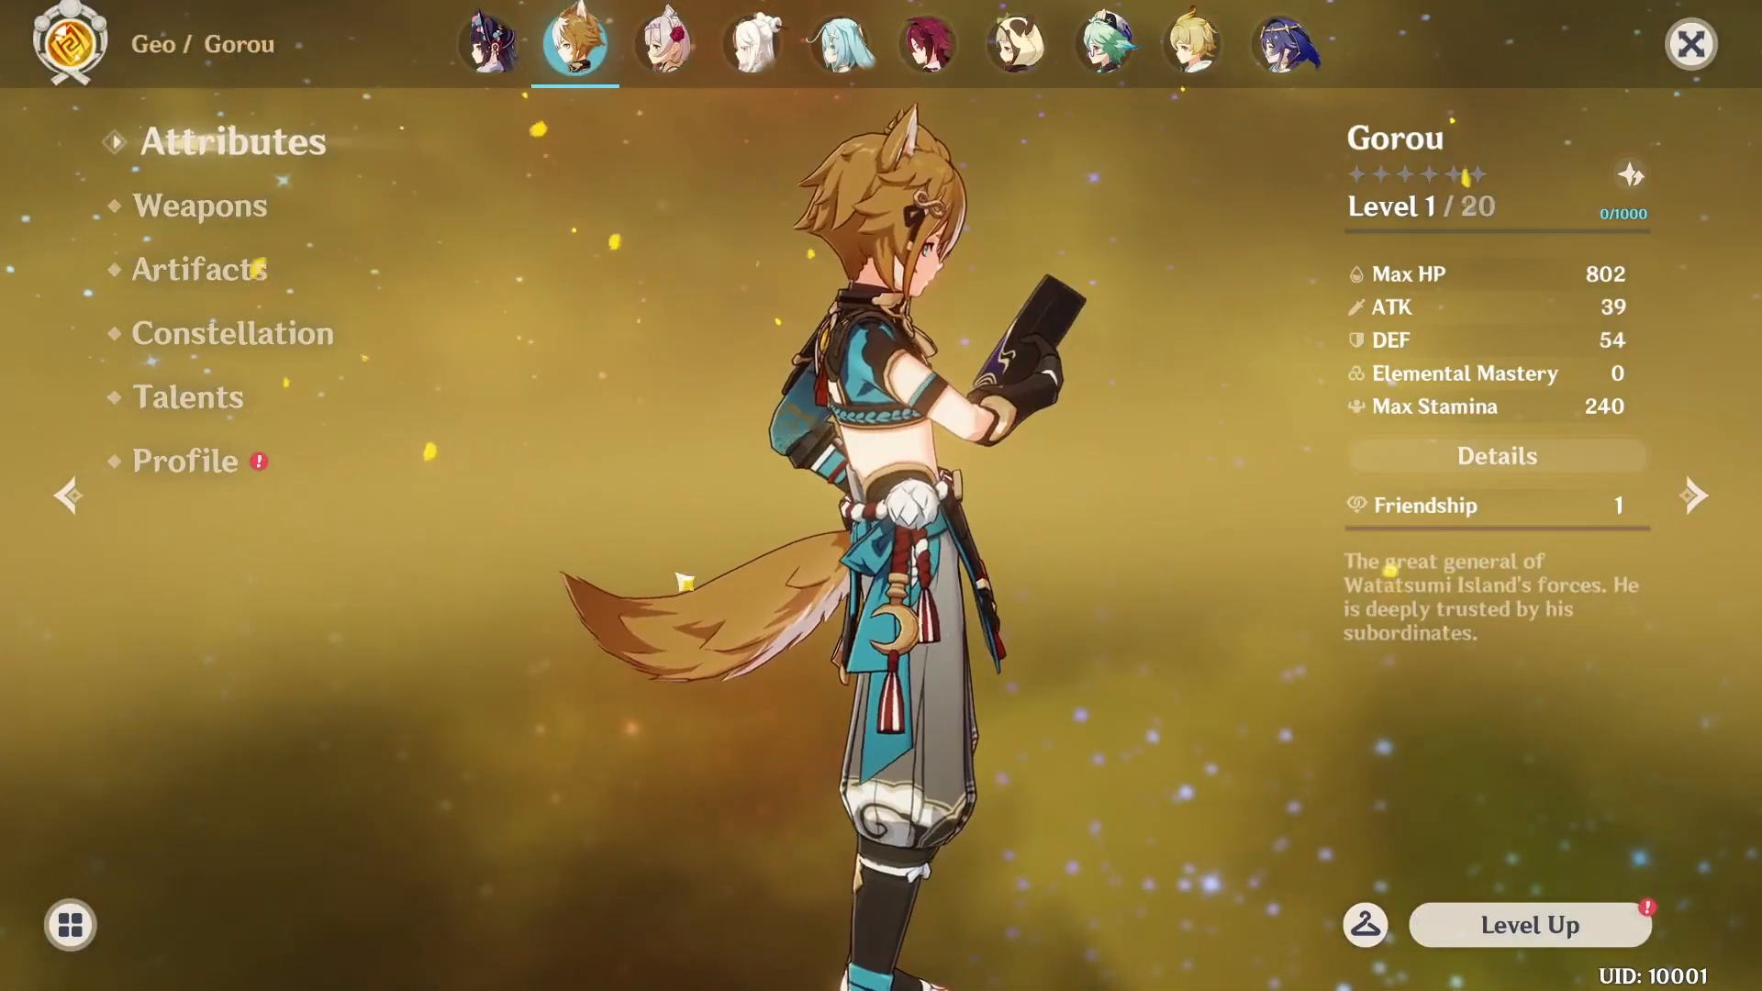
left_click_drag(886, 503, 918, 642)
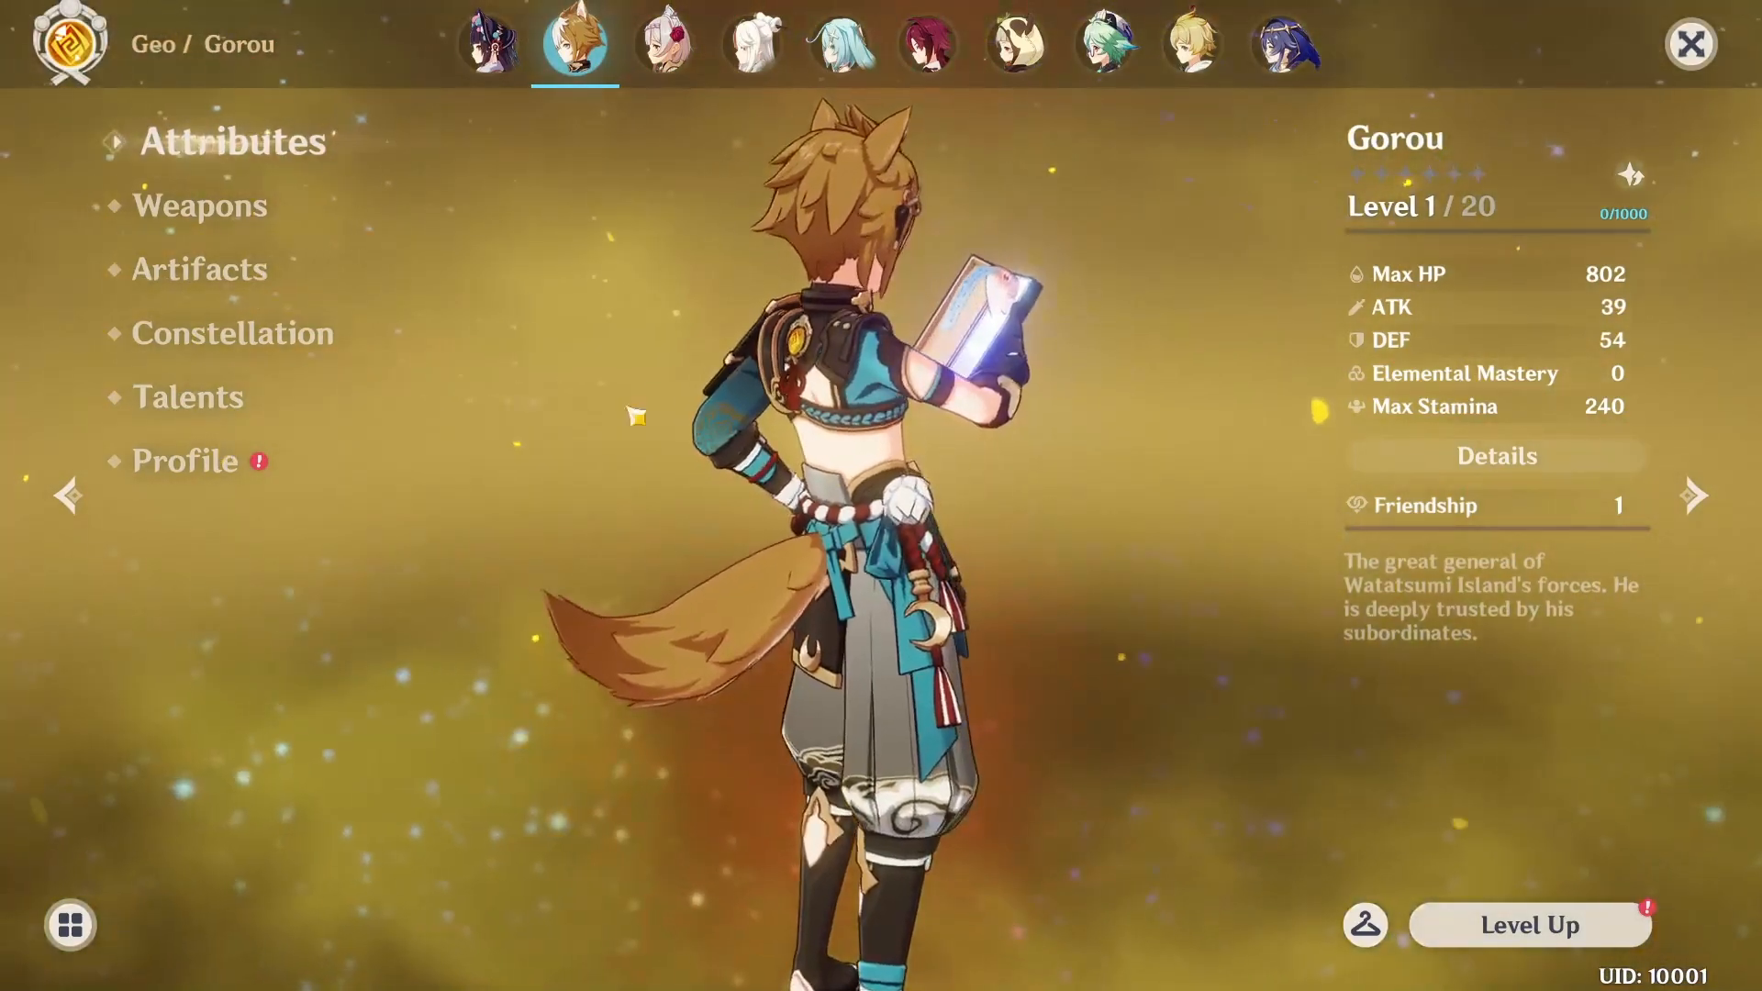
Go back to Razor at the start of the roster and examine his modded clothing from the back and side
left_click_drag(578, 85, 1193, 64)
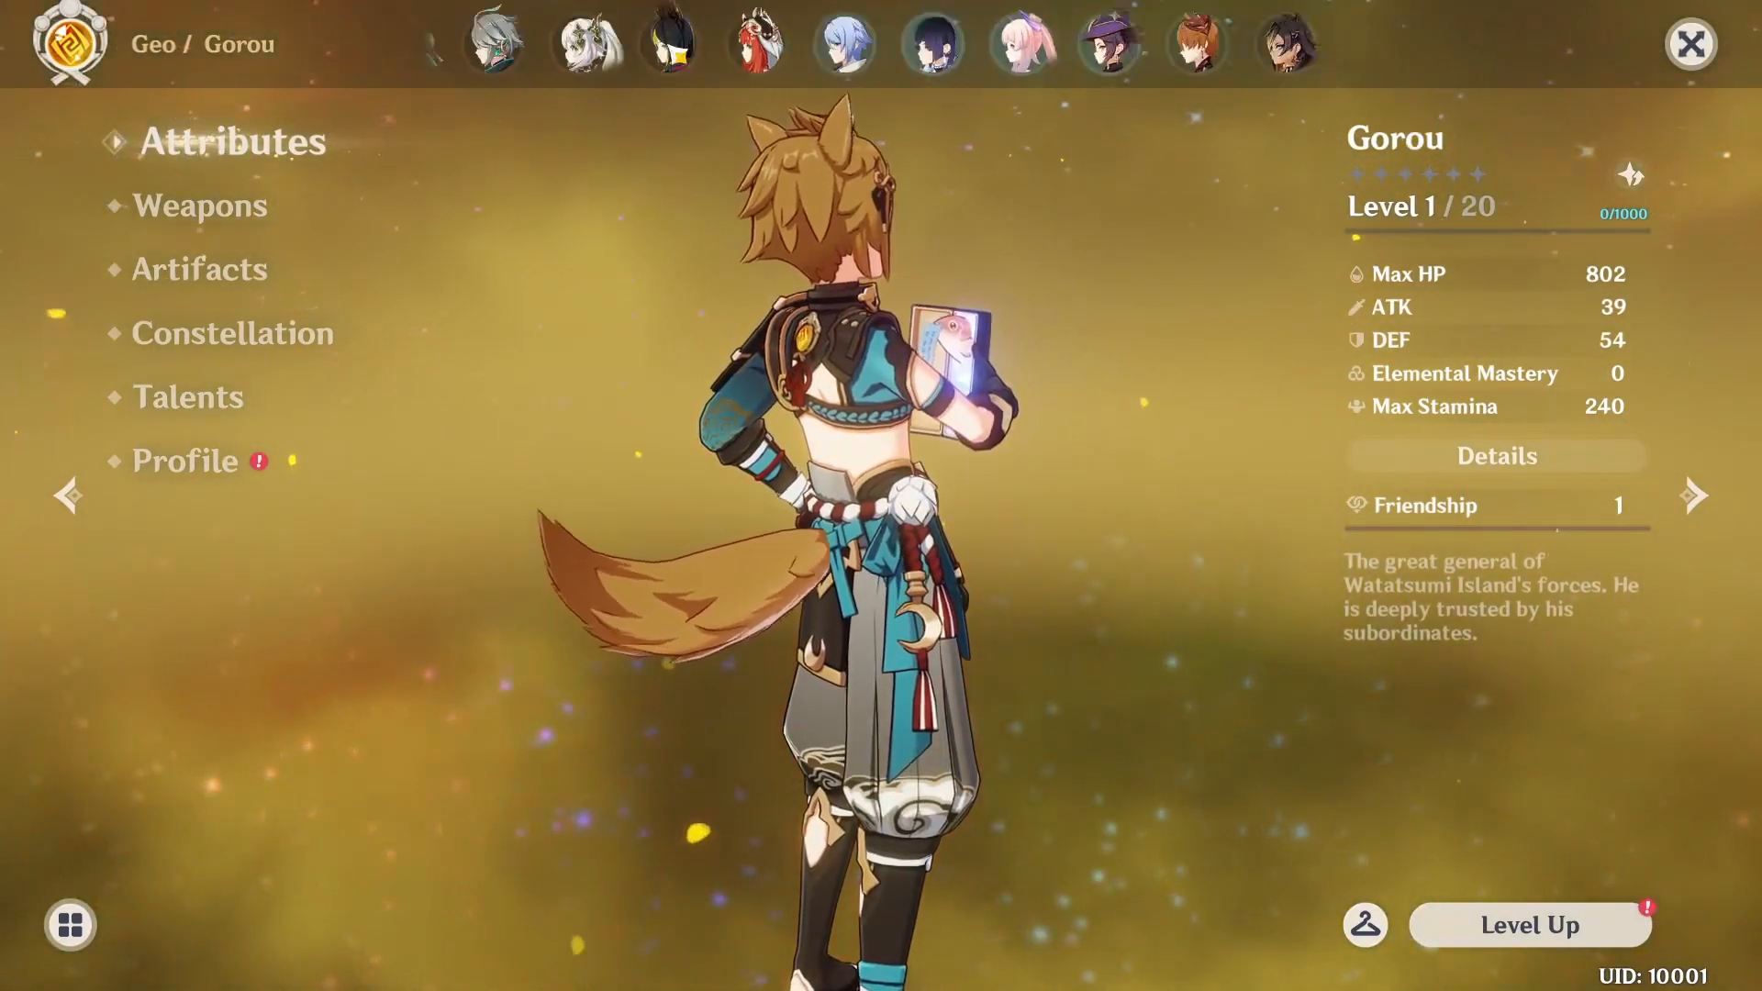
left_click_drag(624, 59, 1205, 53)
left_click(496, 46)
left_click_drag(918, 495, 849, 603)
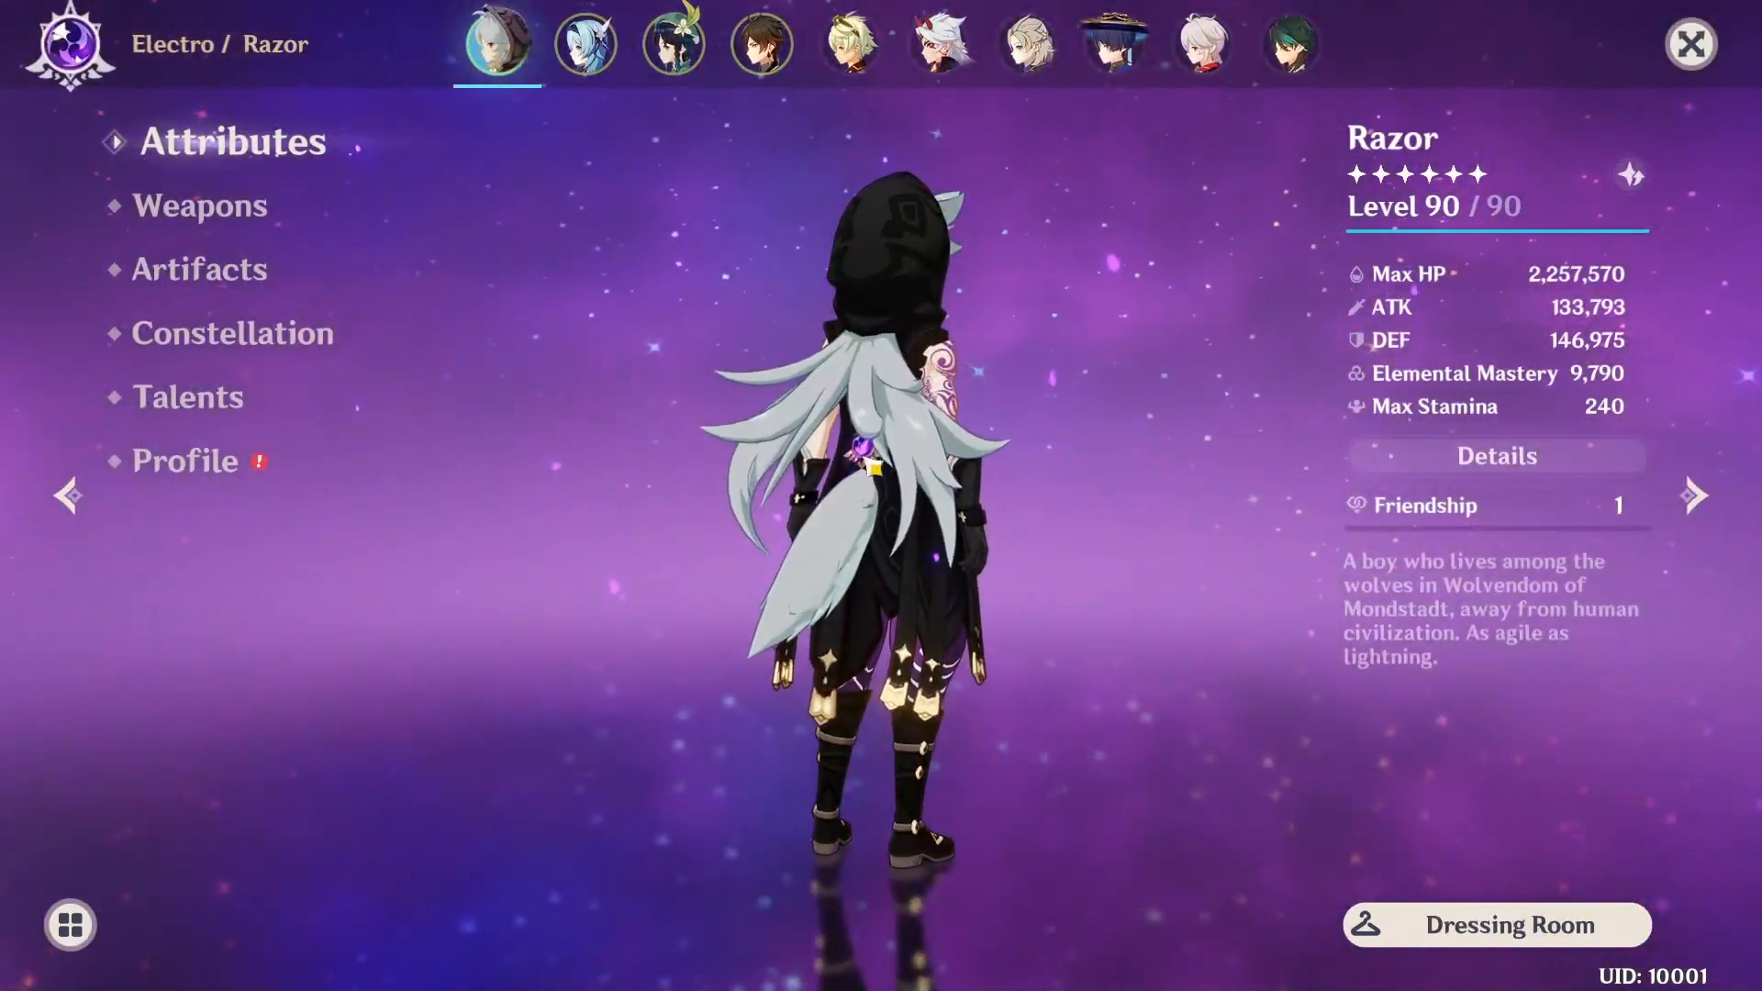
left_click_drag(931, 526, 809, 493)
left_click_drag(899, 661, 834, 606)
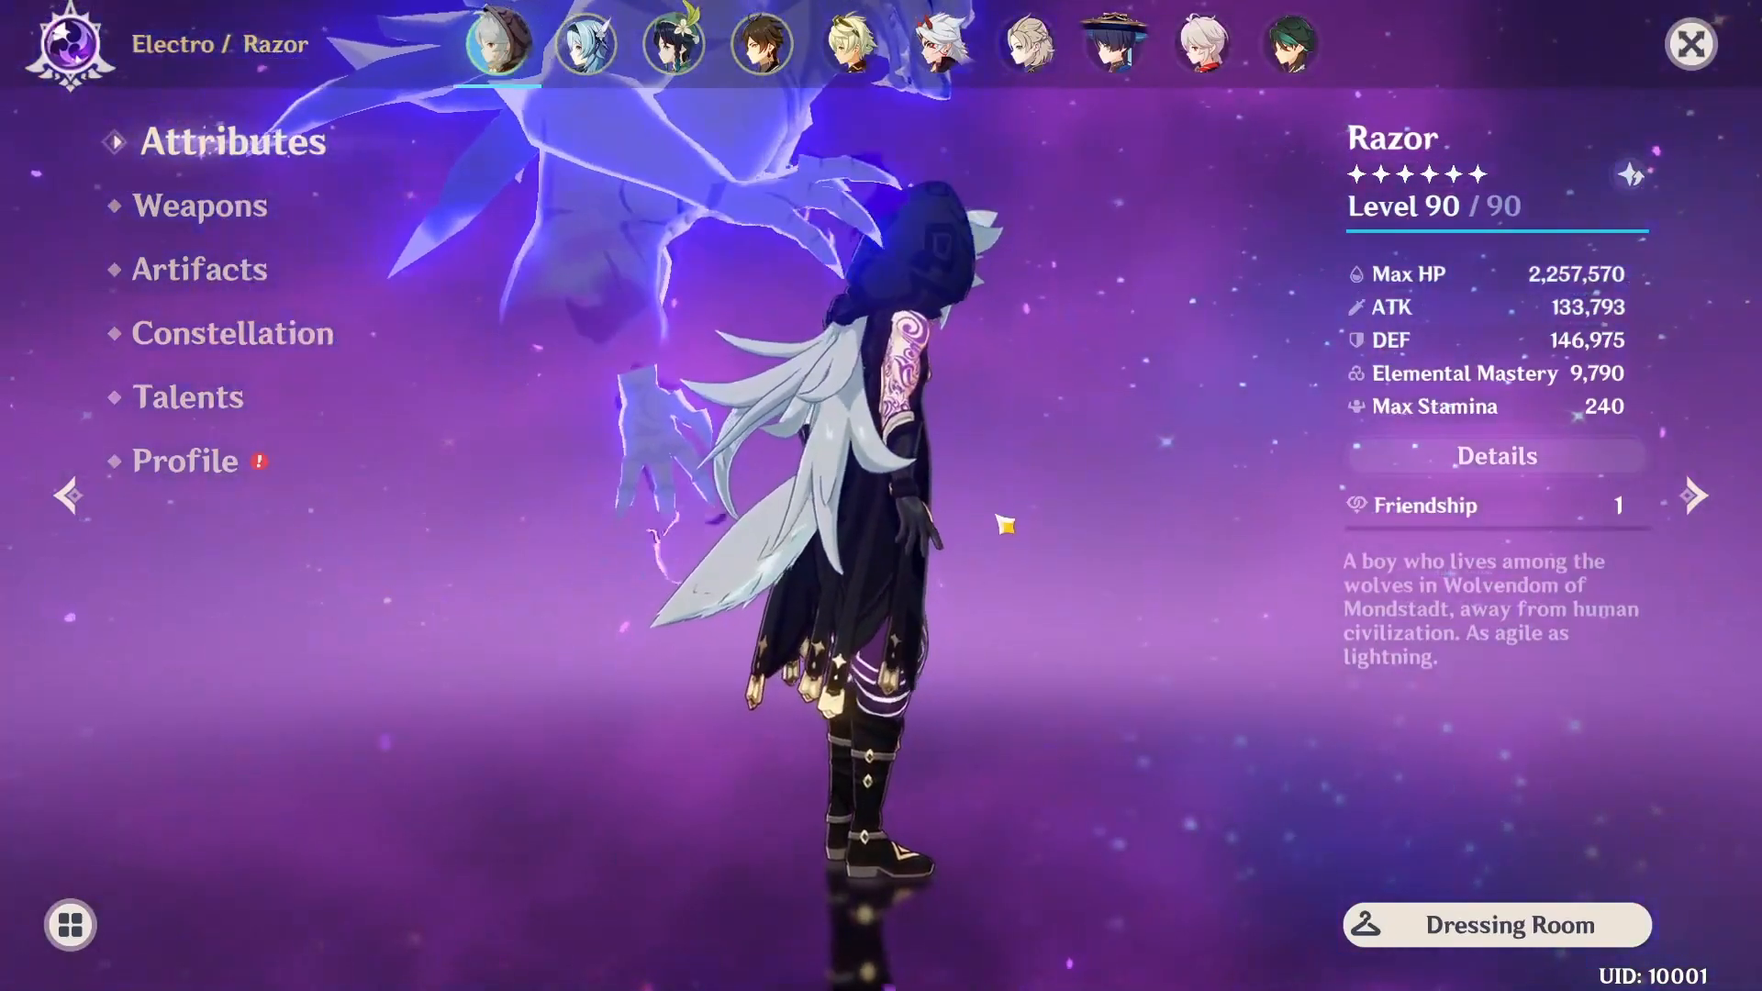
Leave the character overview and run with Razor, Eula, Venti and Zhongli in turn to watch their clothing move
key("Escape")
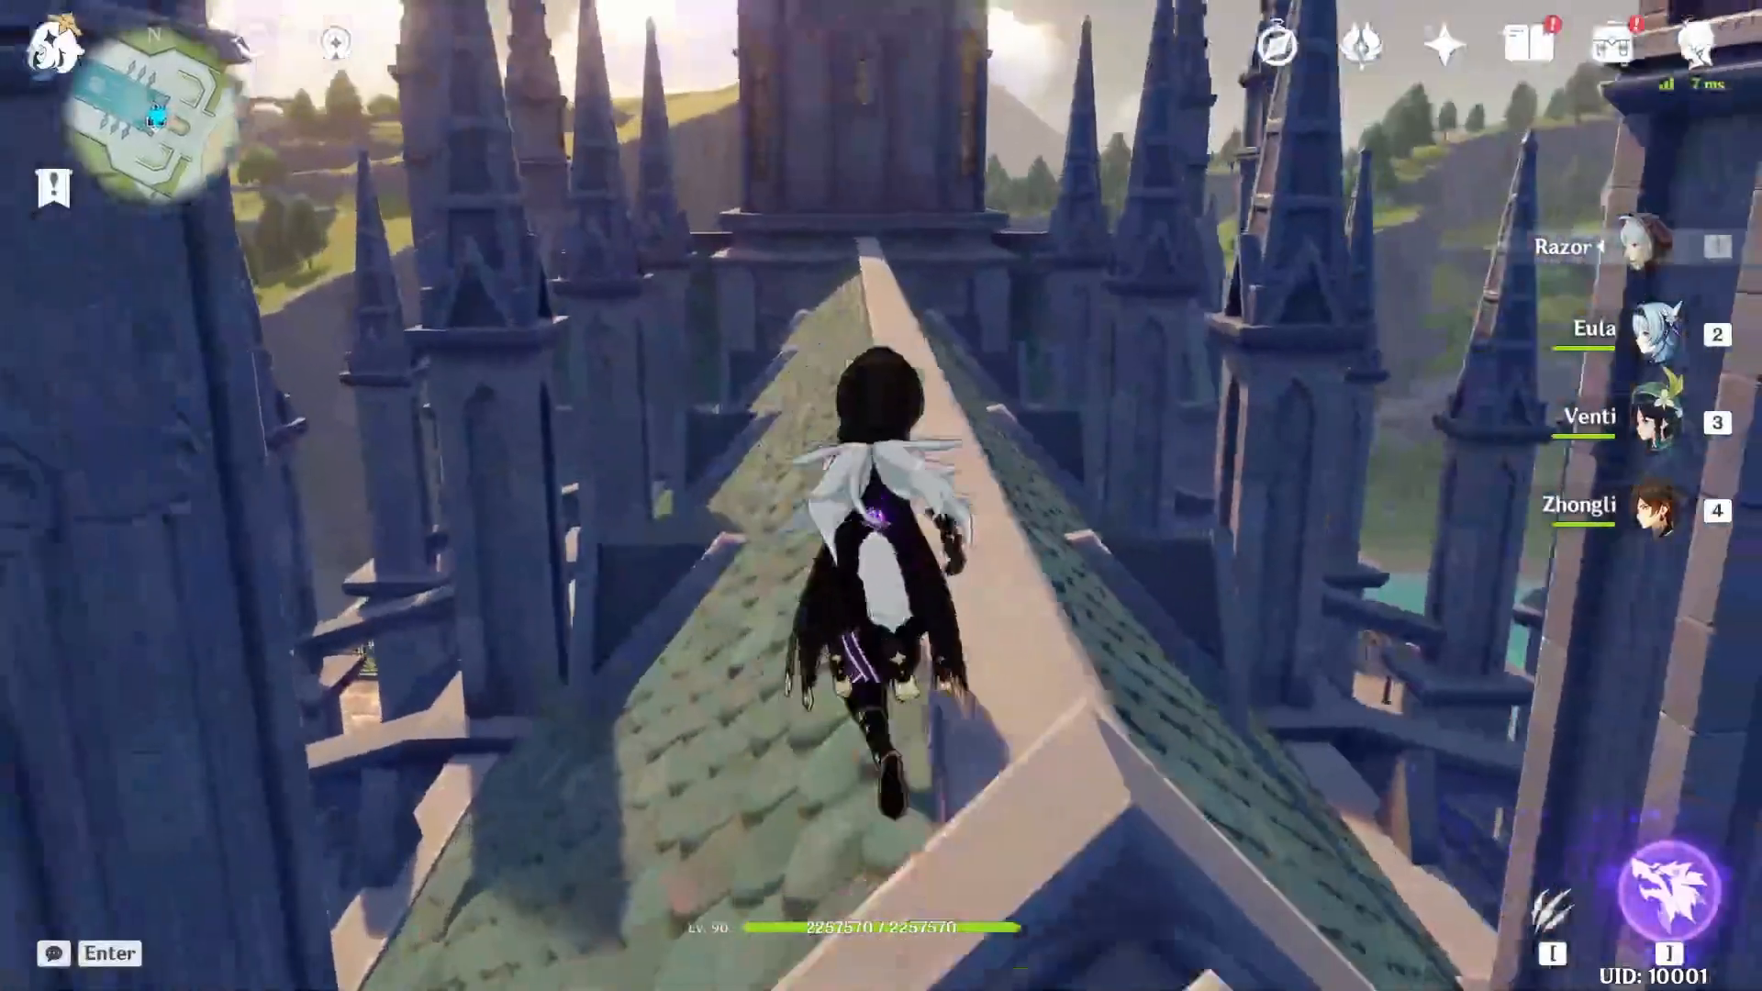
key("w")
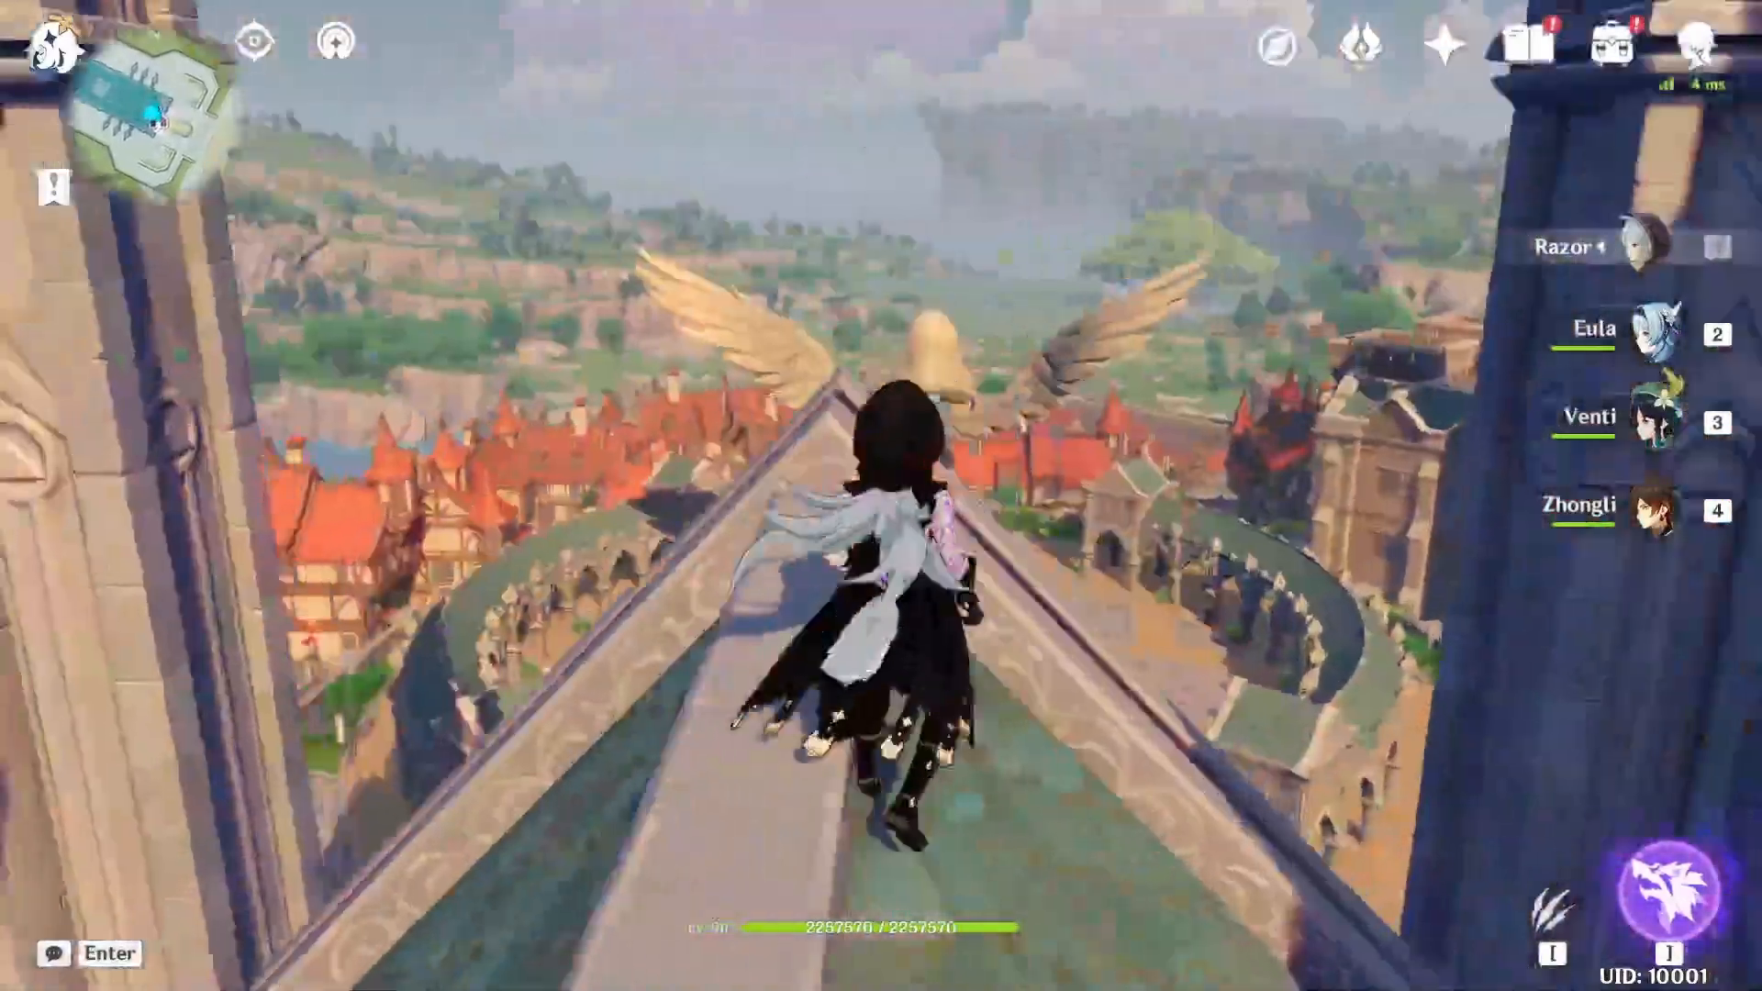
key("2")
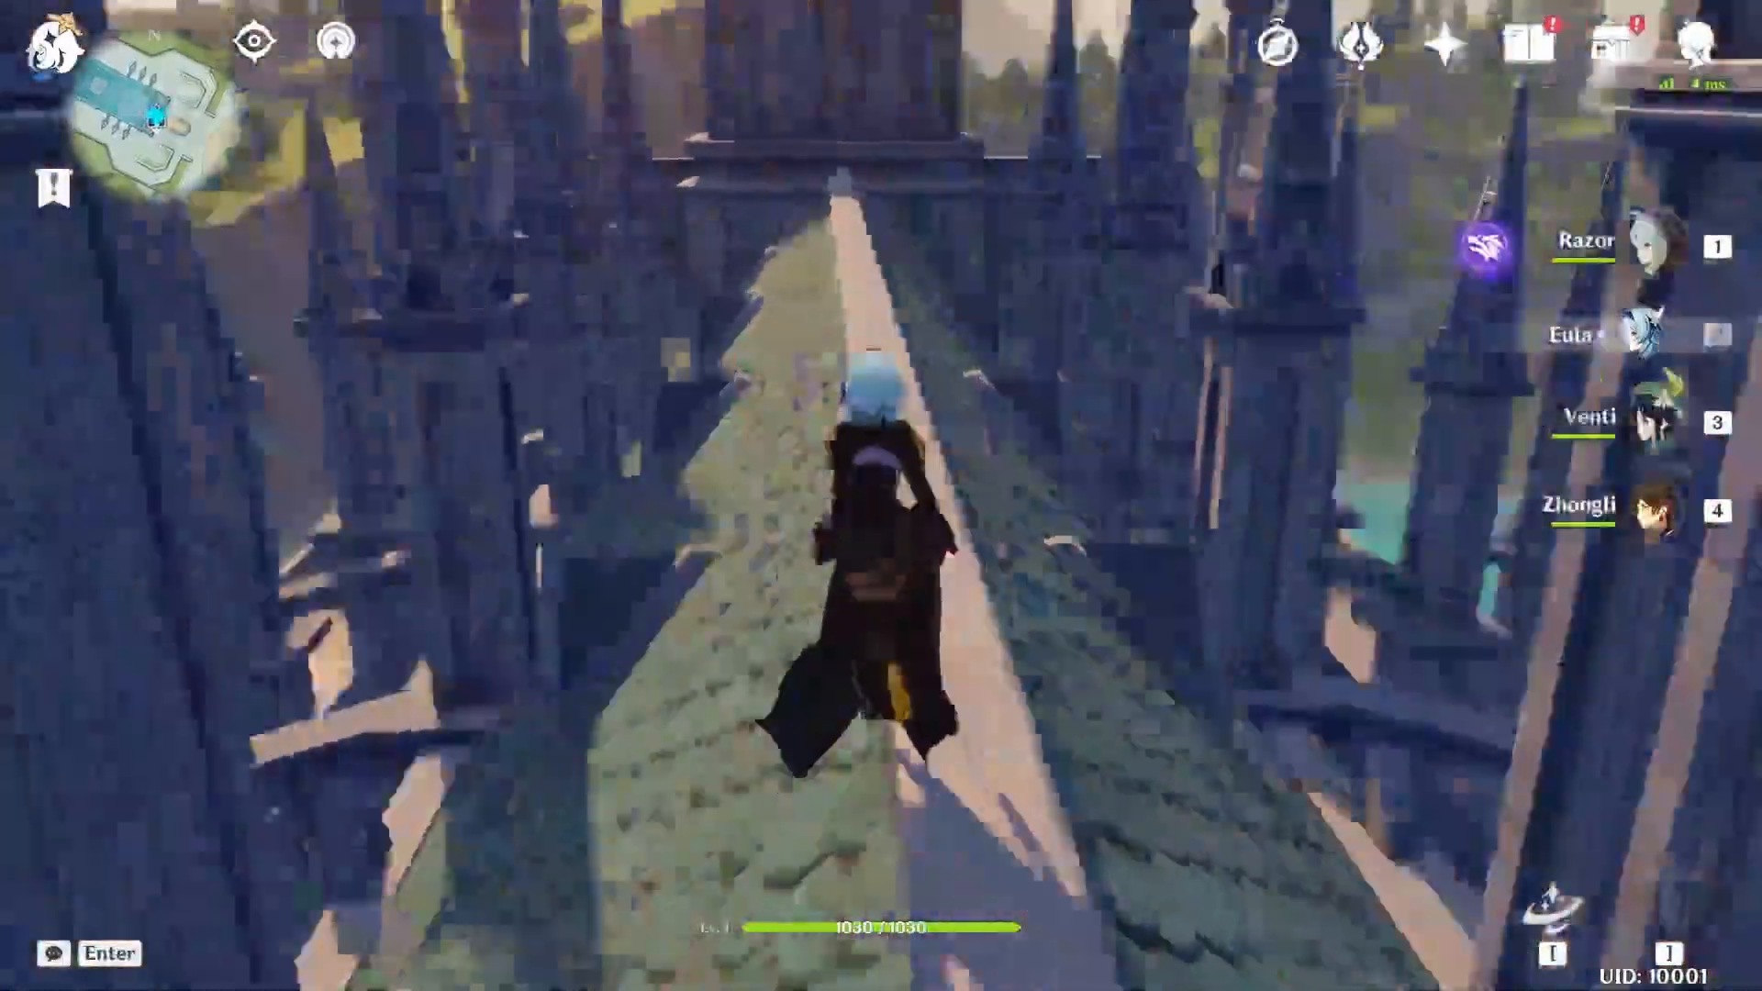
key("3")
key("4")
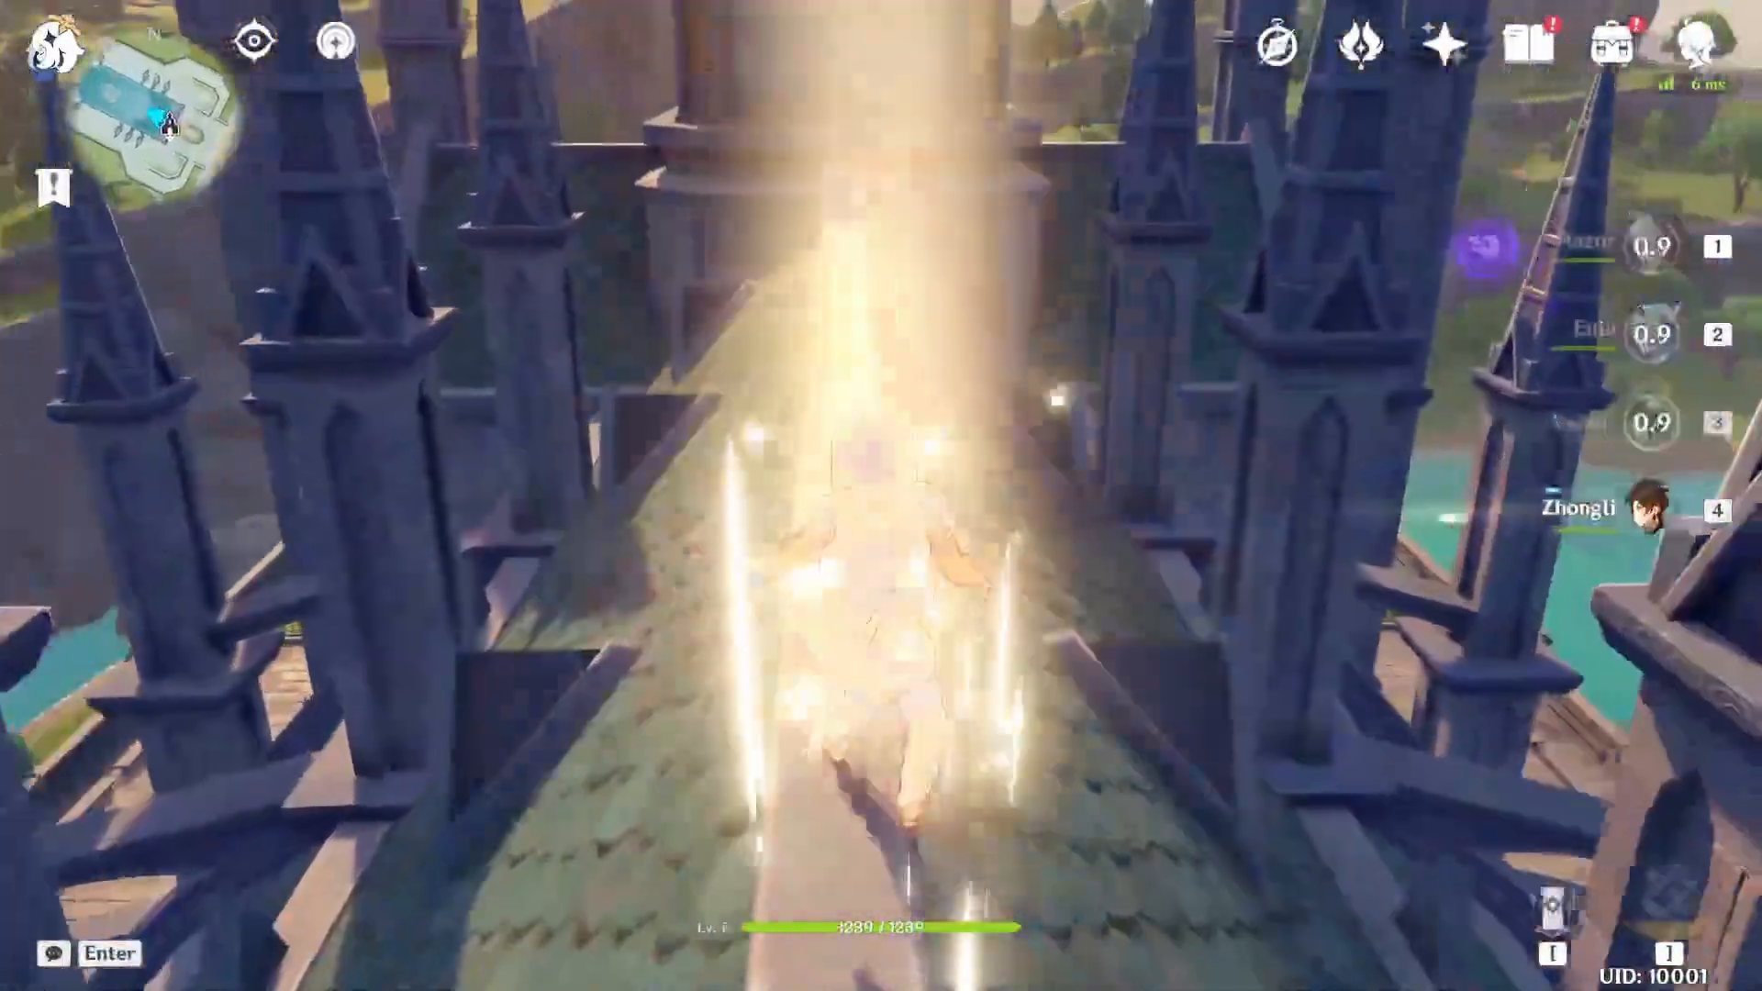
key("w")
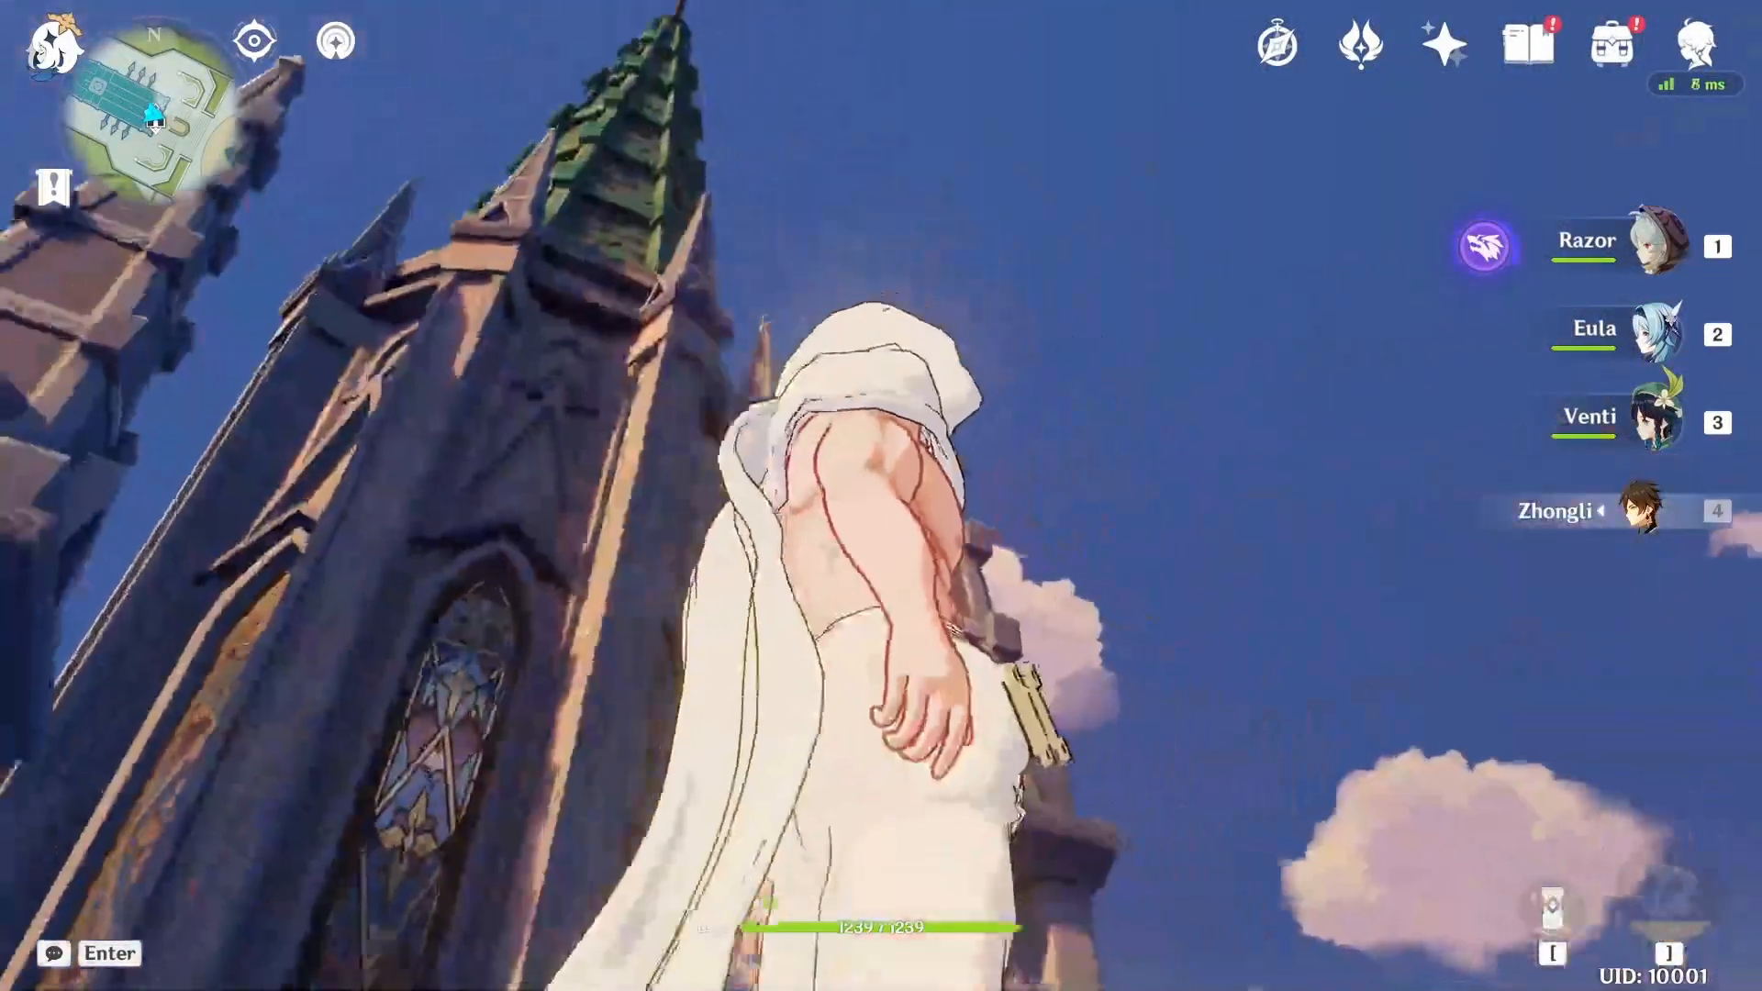
Jump and run with Zhongli on the cathedral roof to watch his long white hooded cape move
key("space")
key("space")
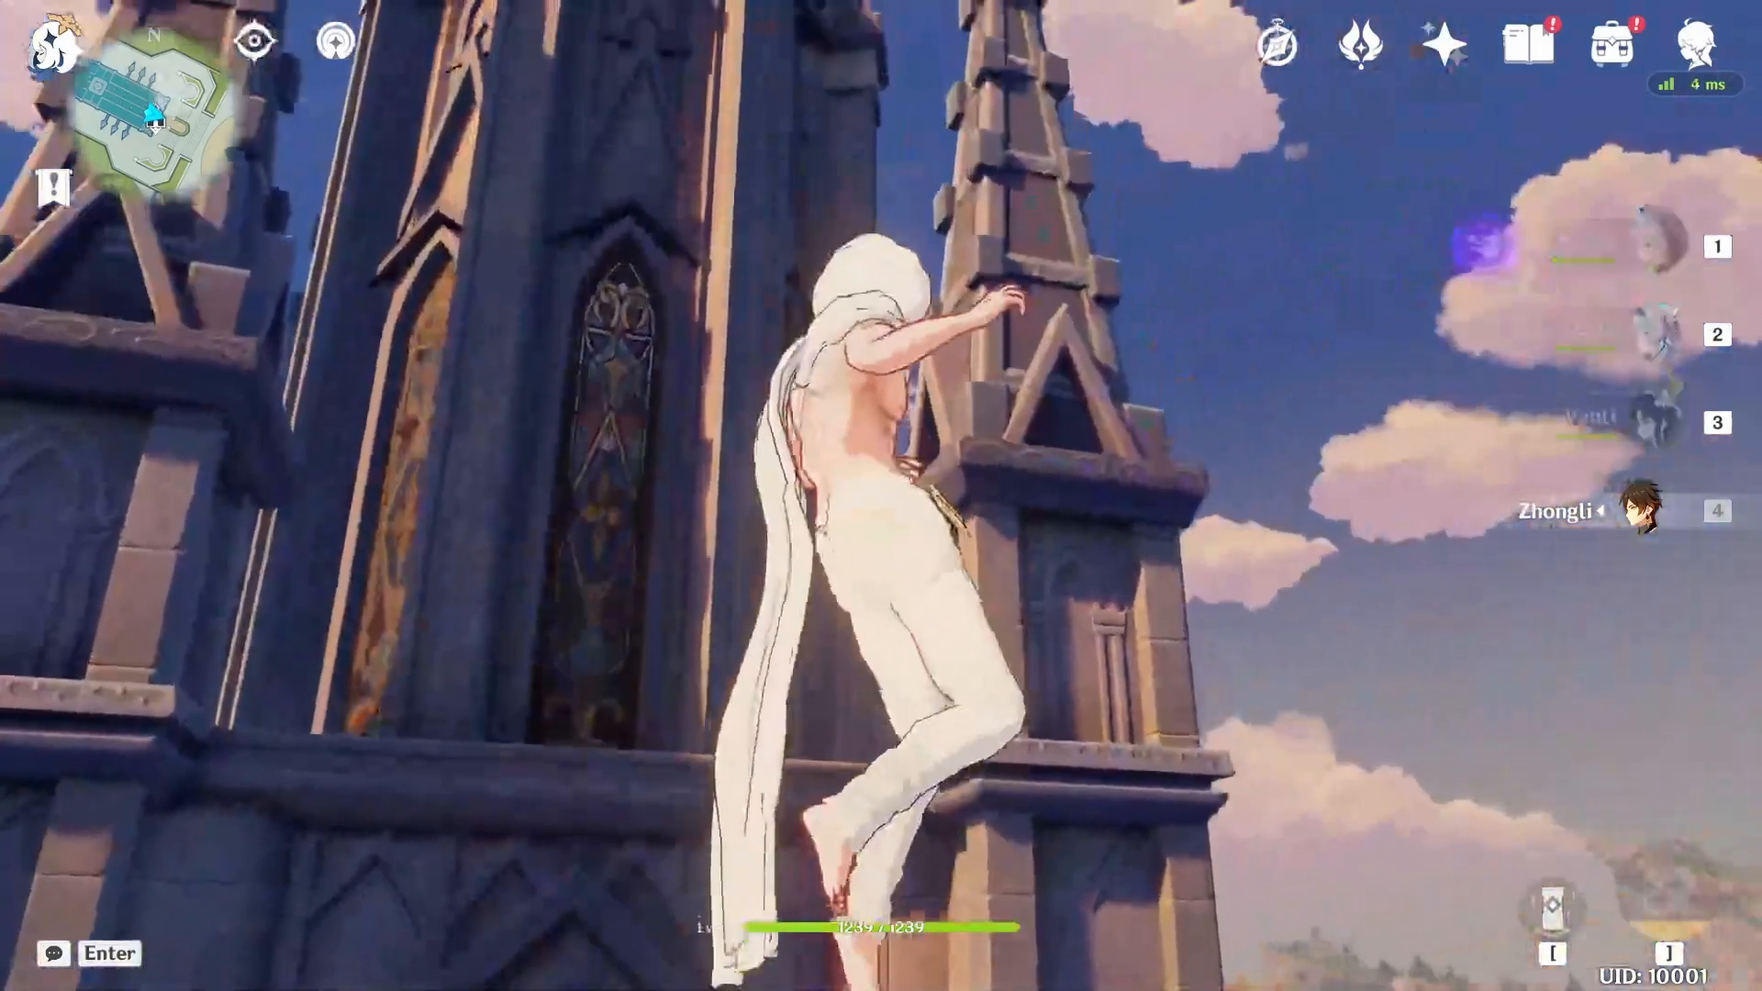
key("space")
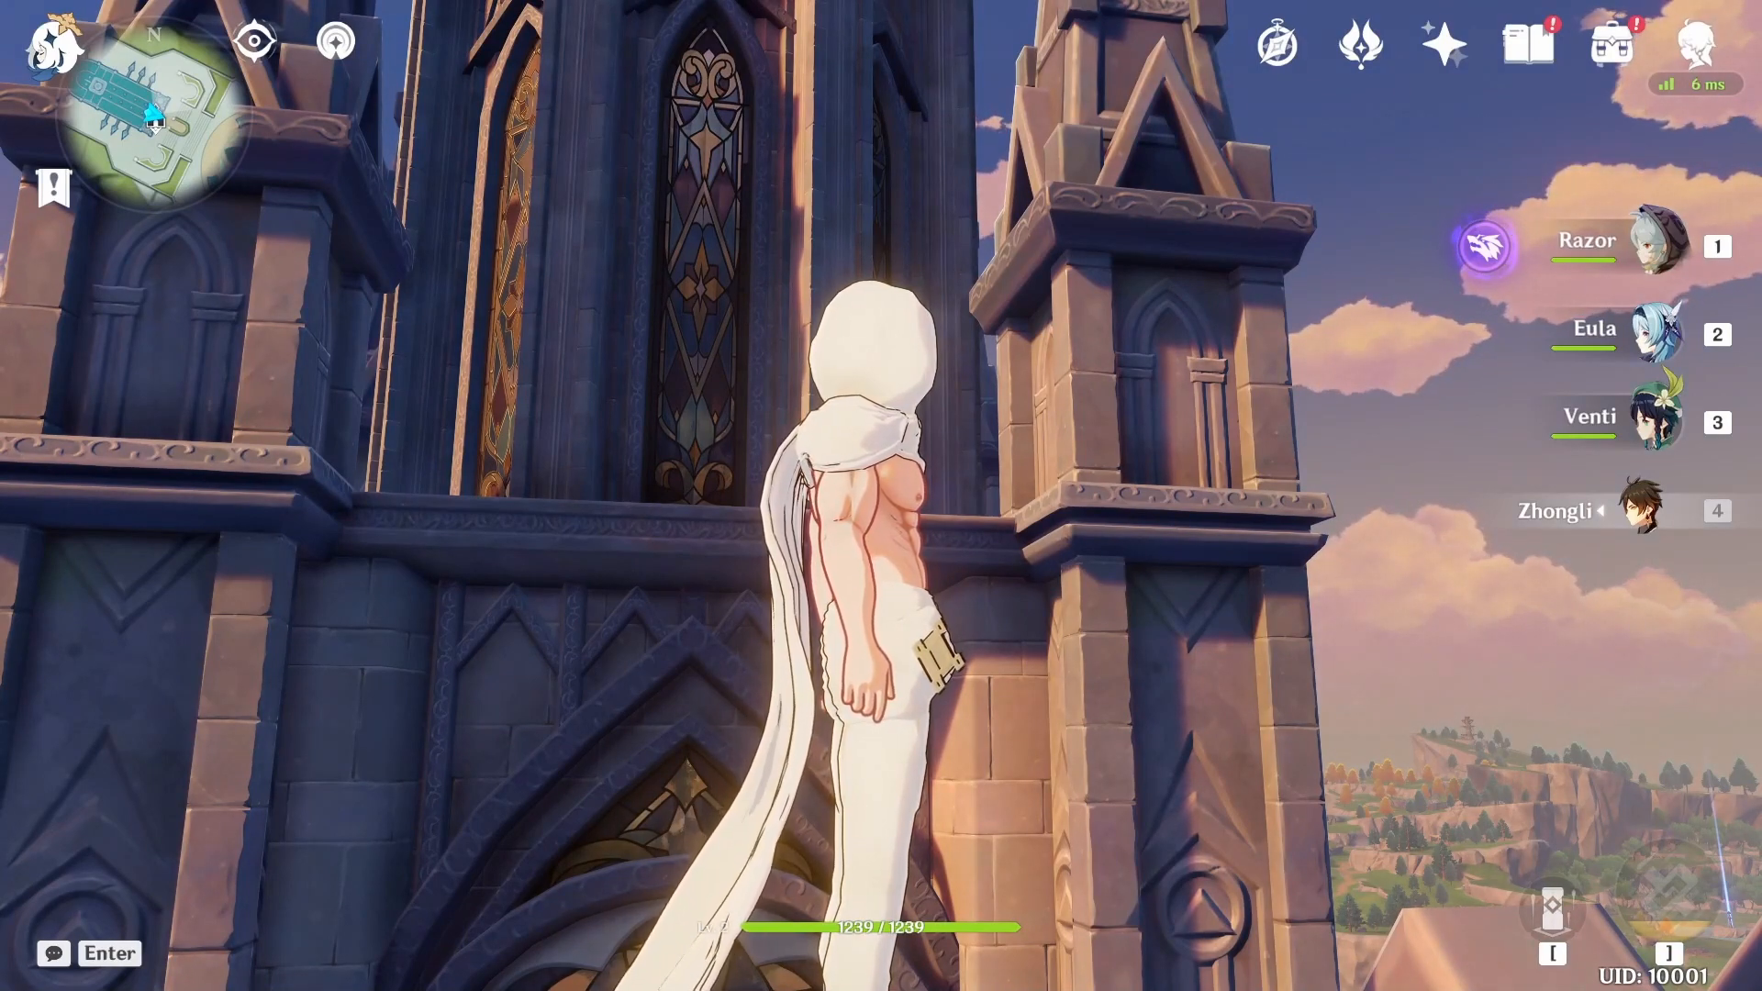
key("w")
key("s")
key("w")
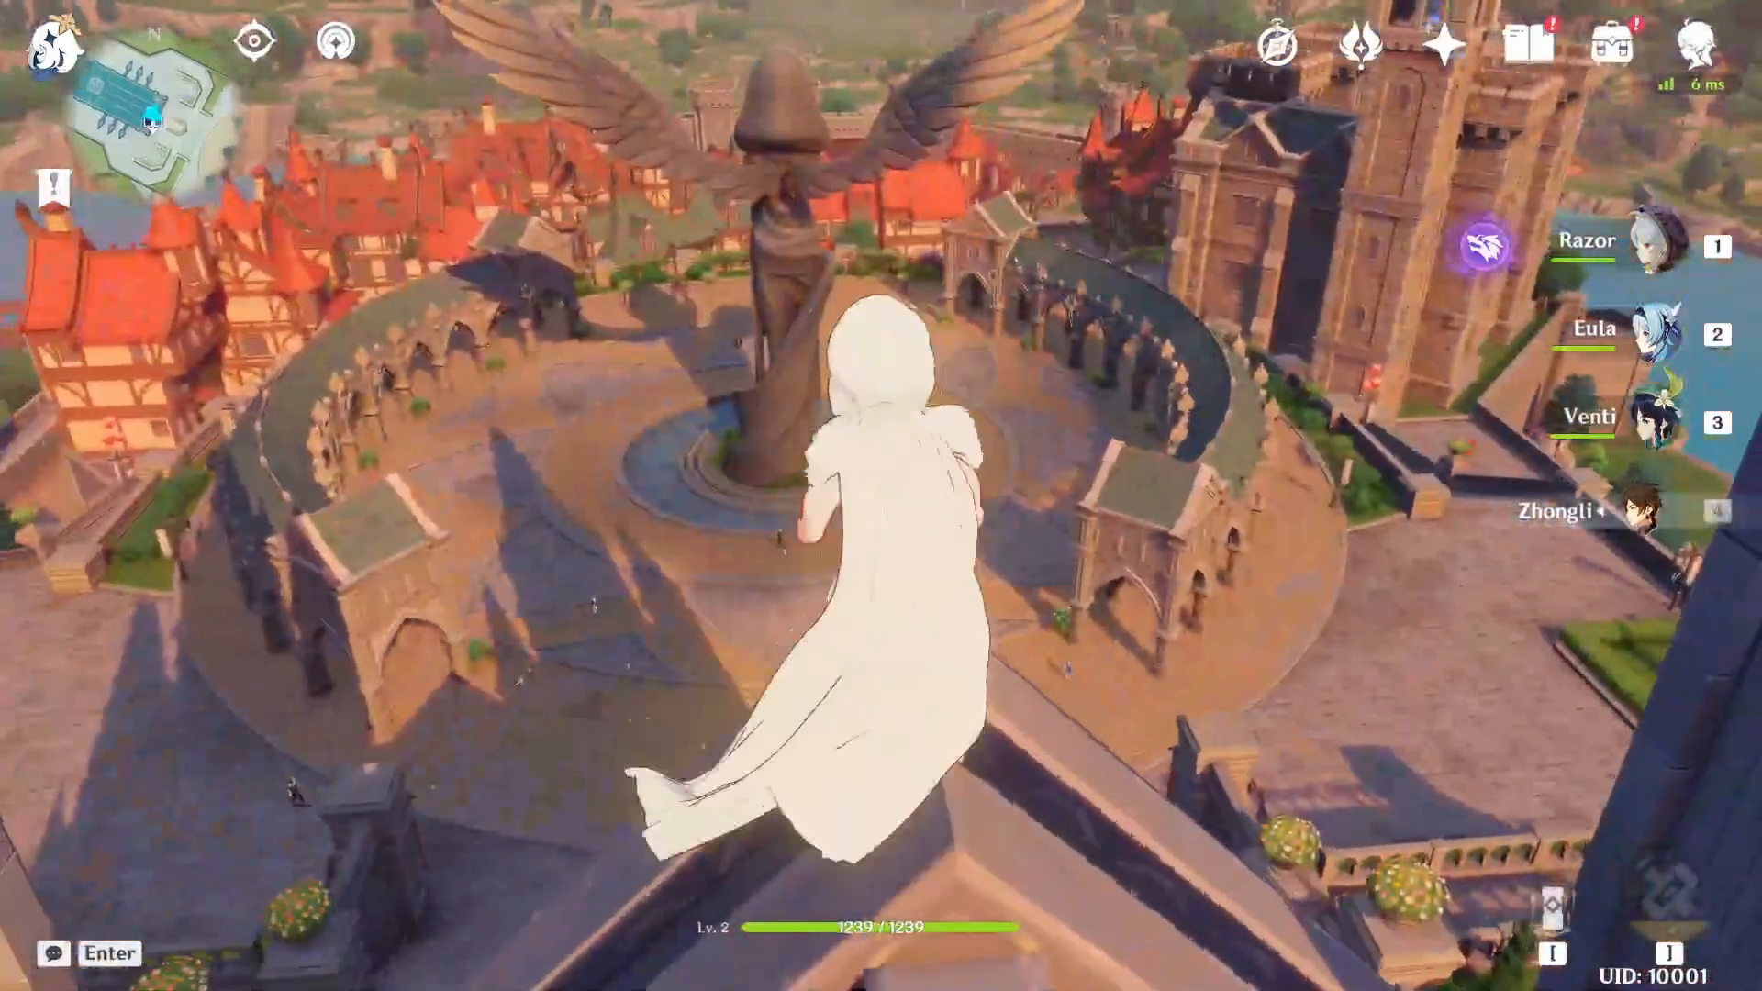
key("a")
key("d")
key("a")
key("s")
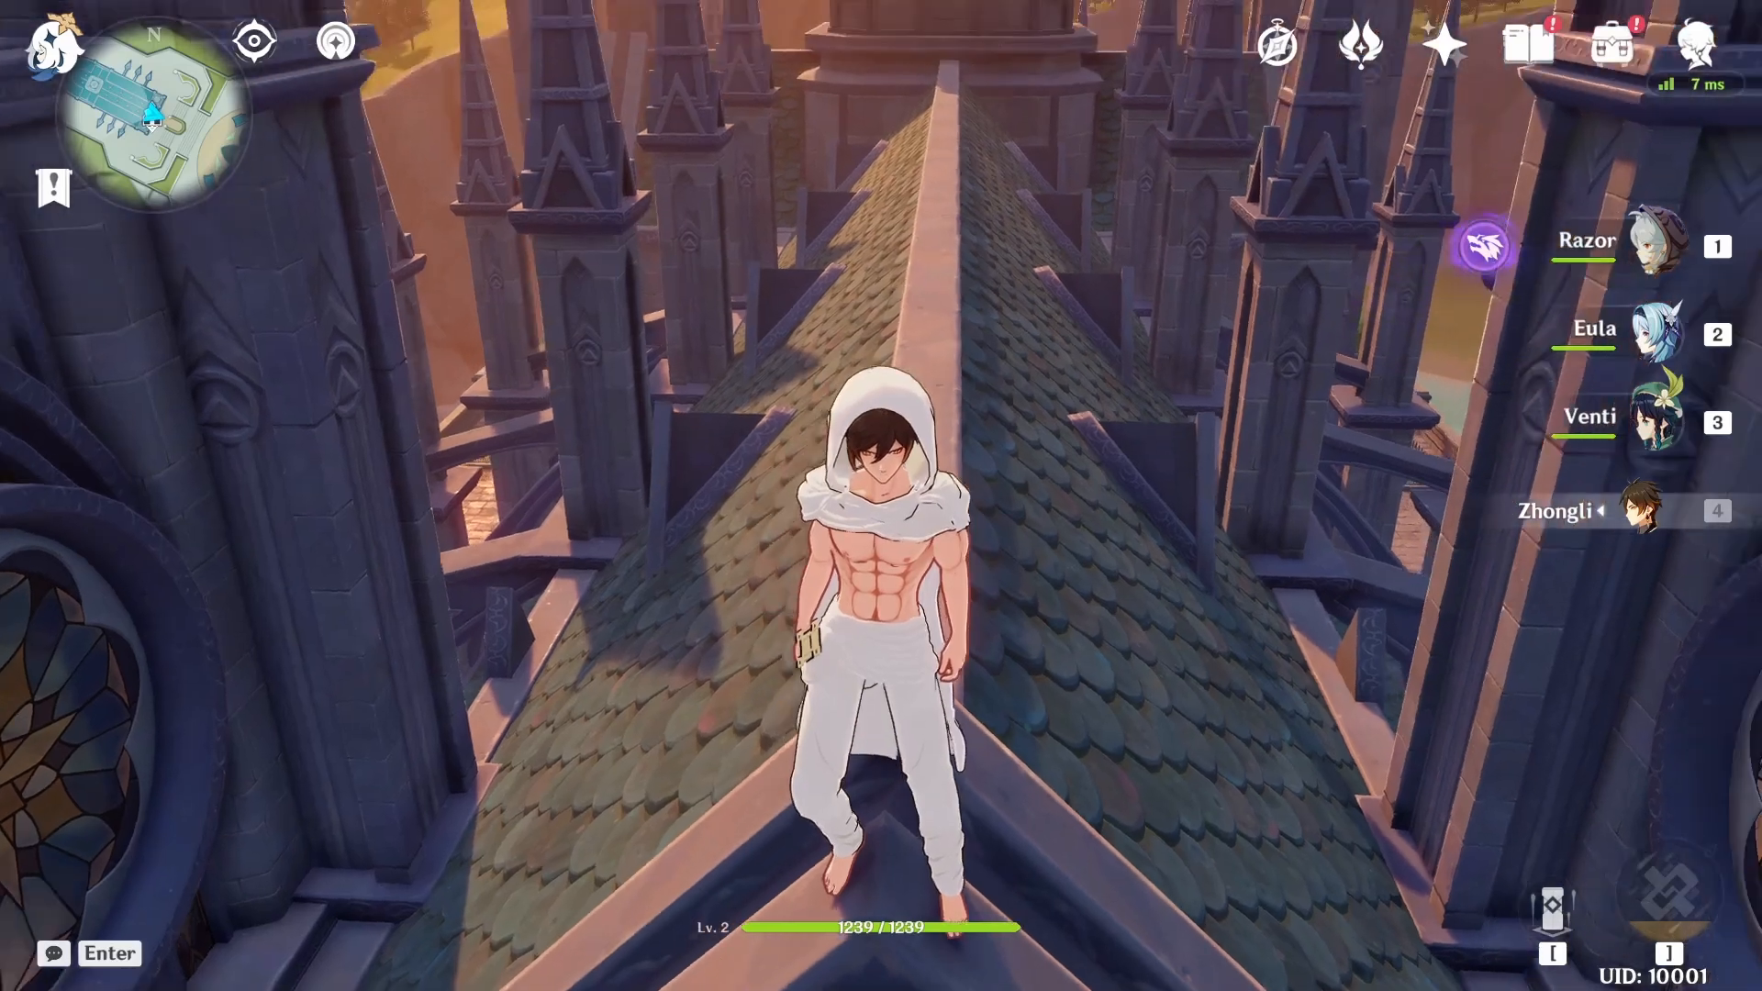
View Zhongli's outfit in the character overview, and switch to Razor and Venti in the field to compare their modded outfits
key("c")
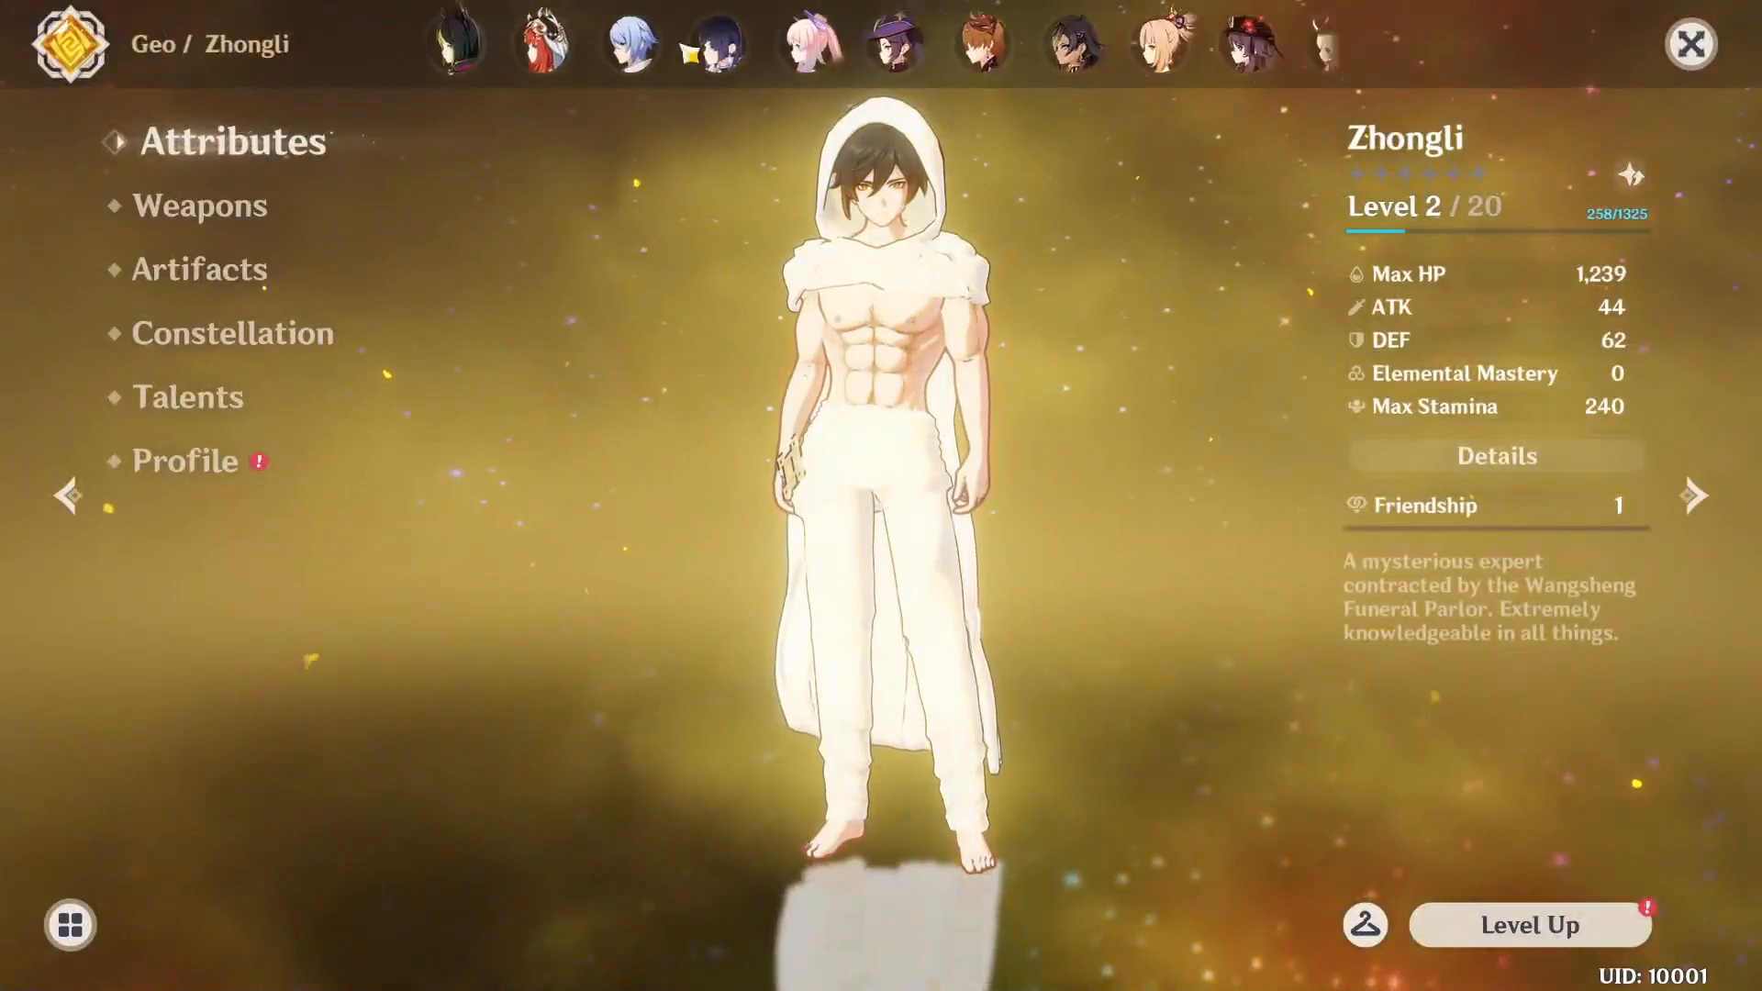
key("Escape")
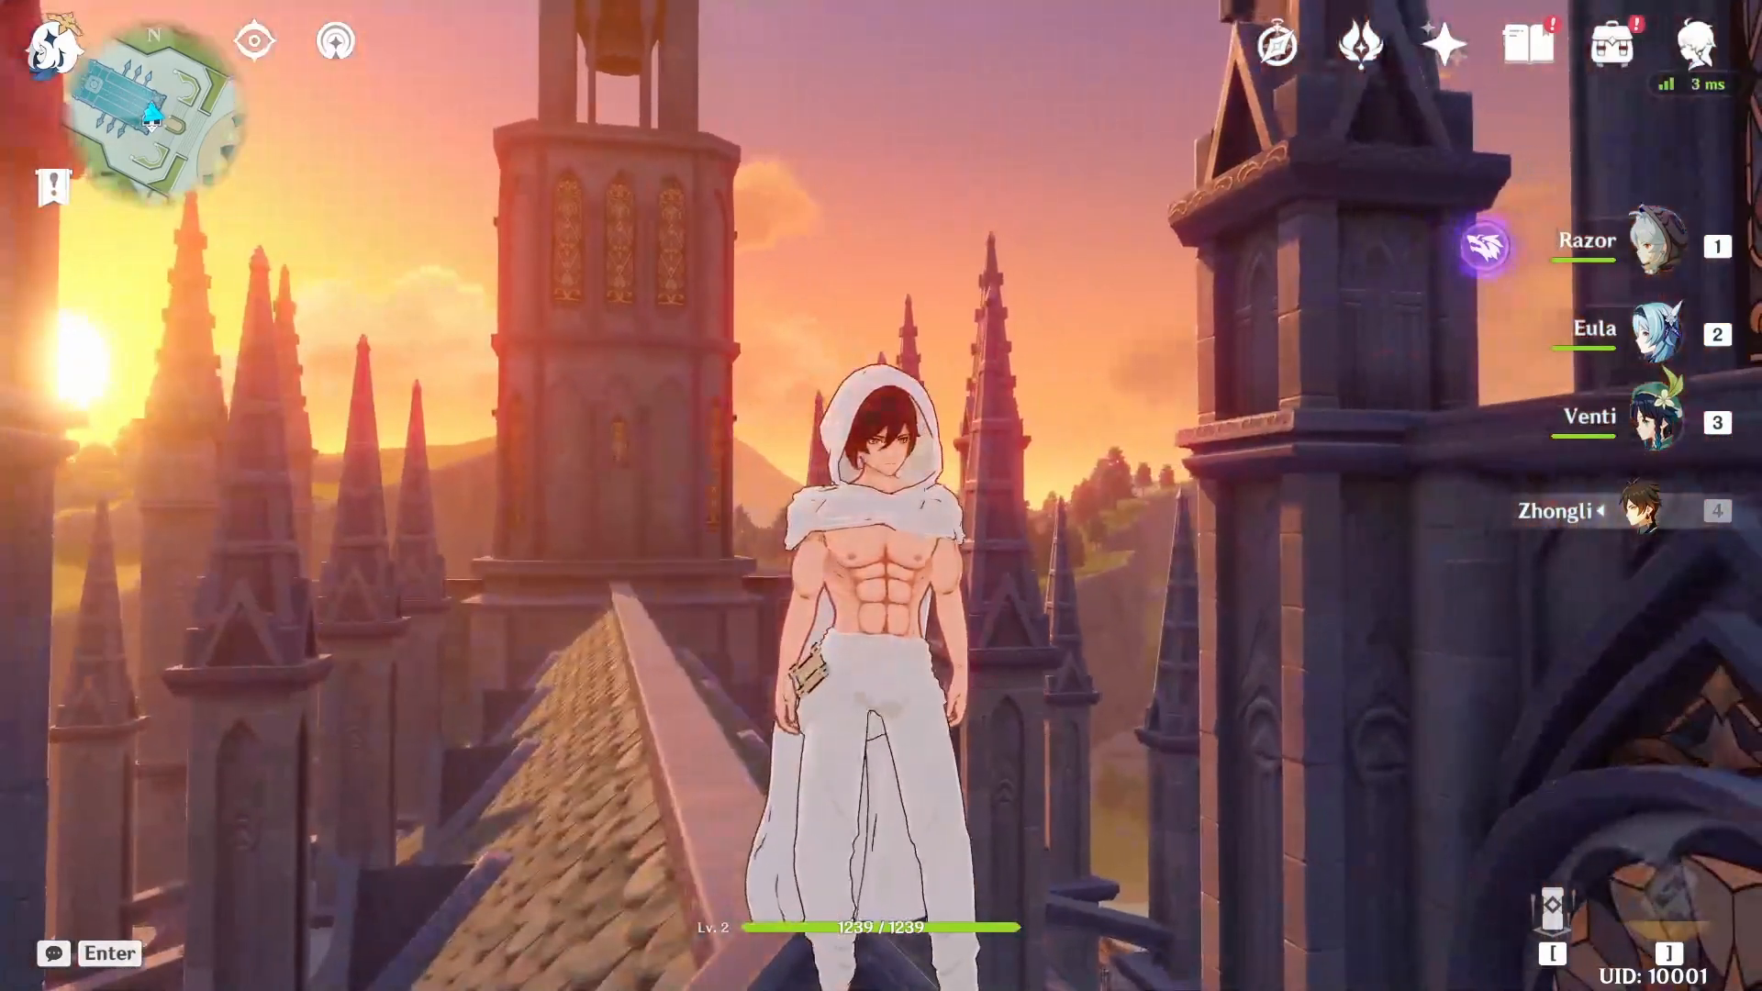
key("2")
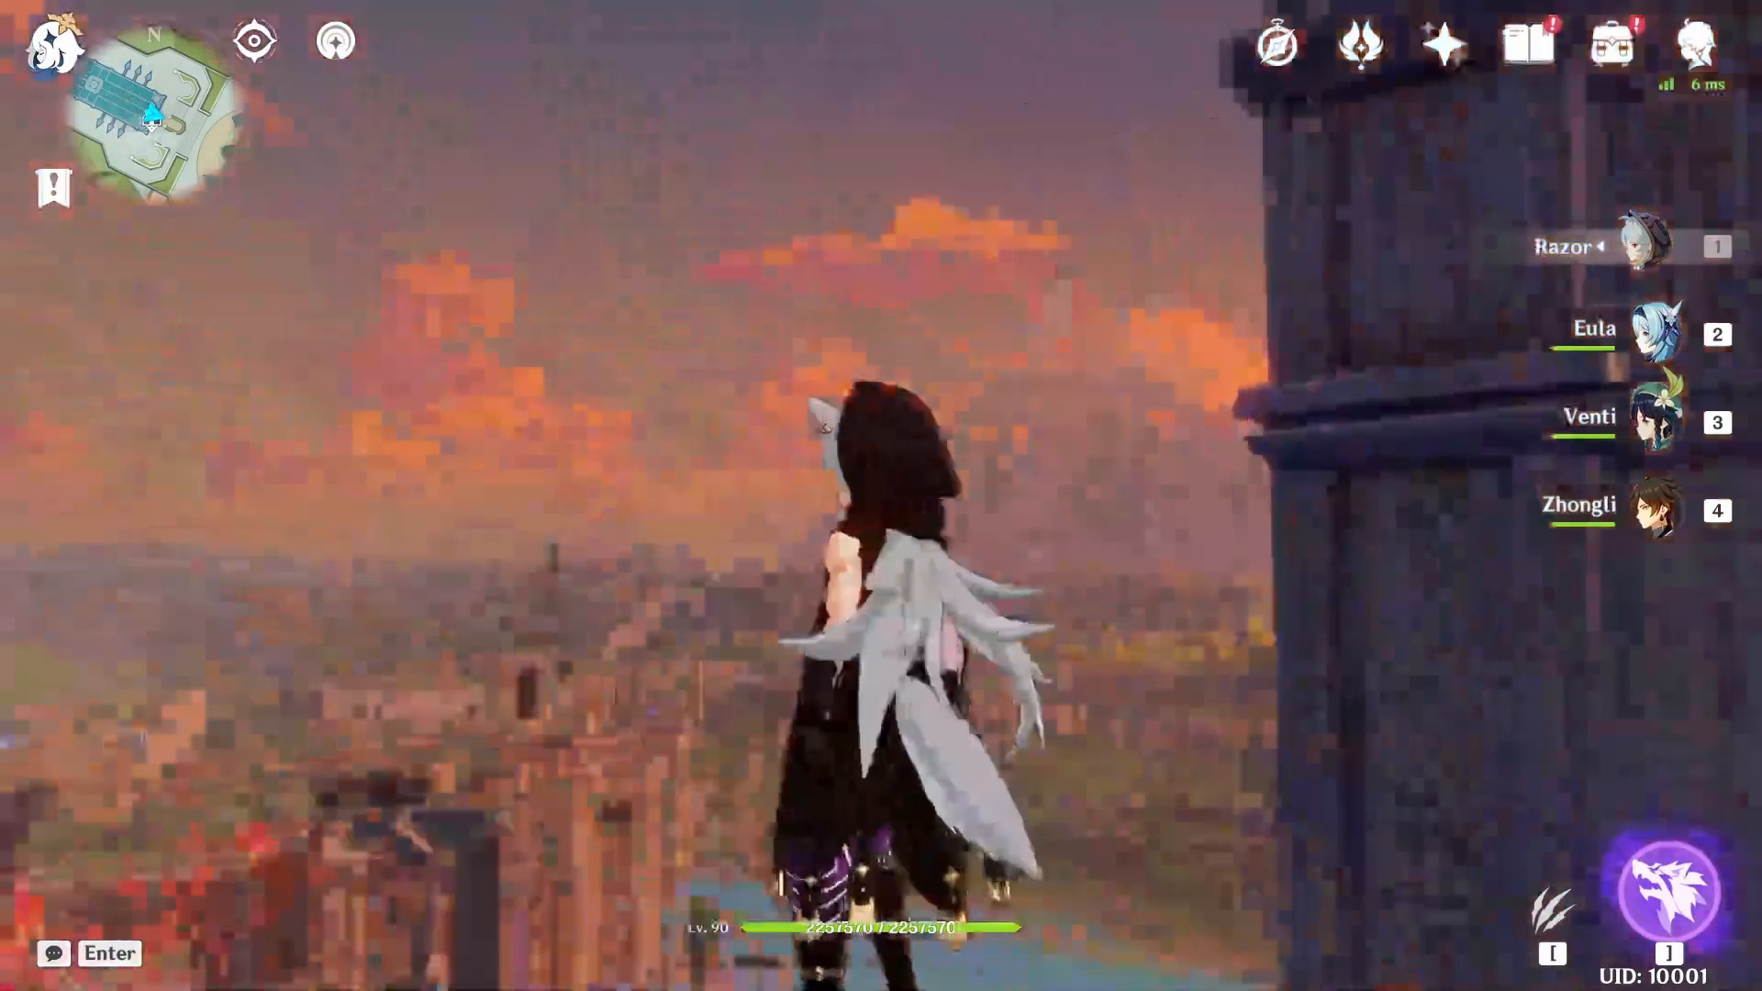
key("3")
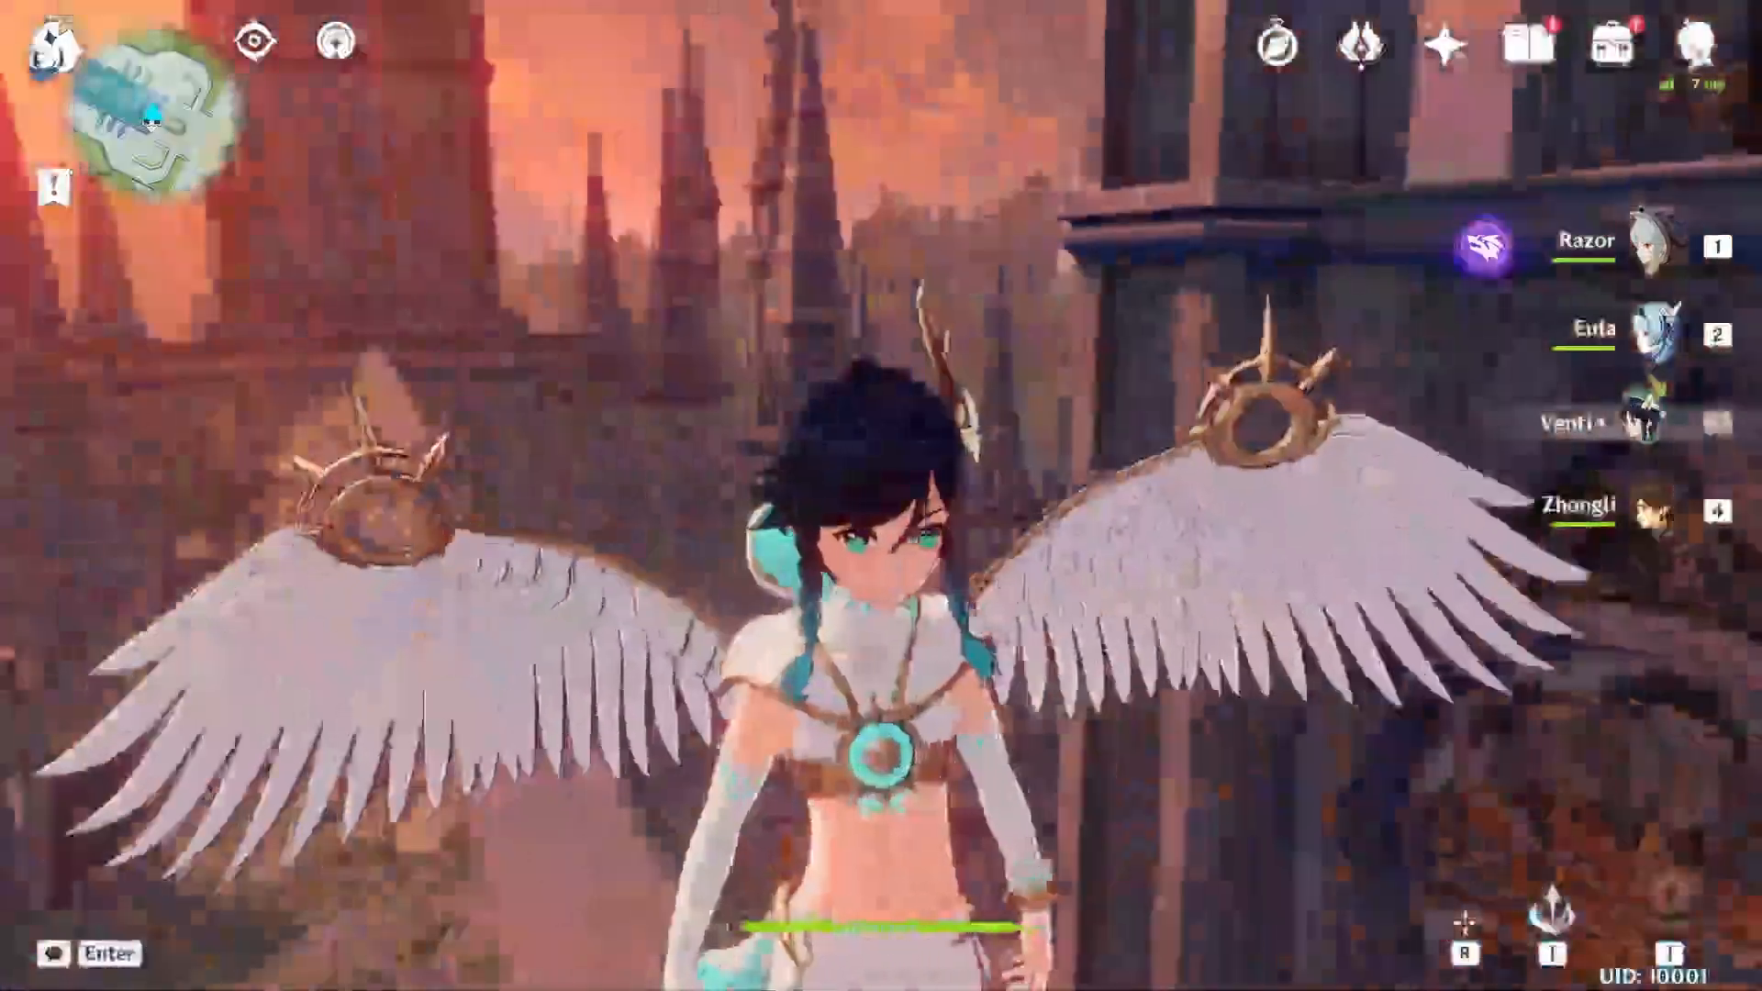
scroll(881, 496, "down", 5)
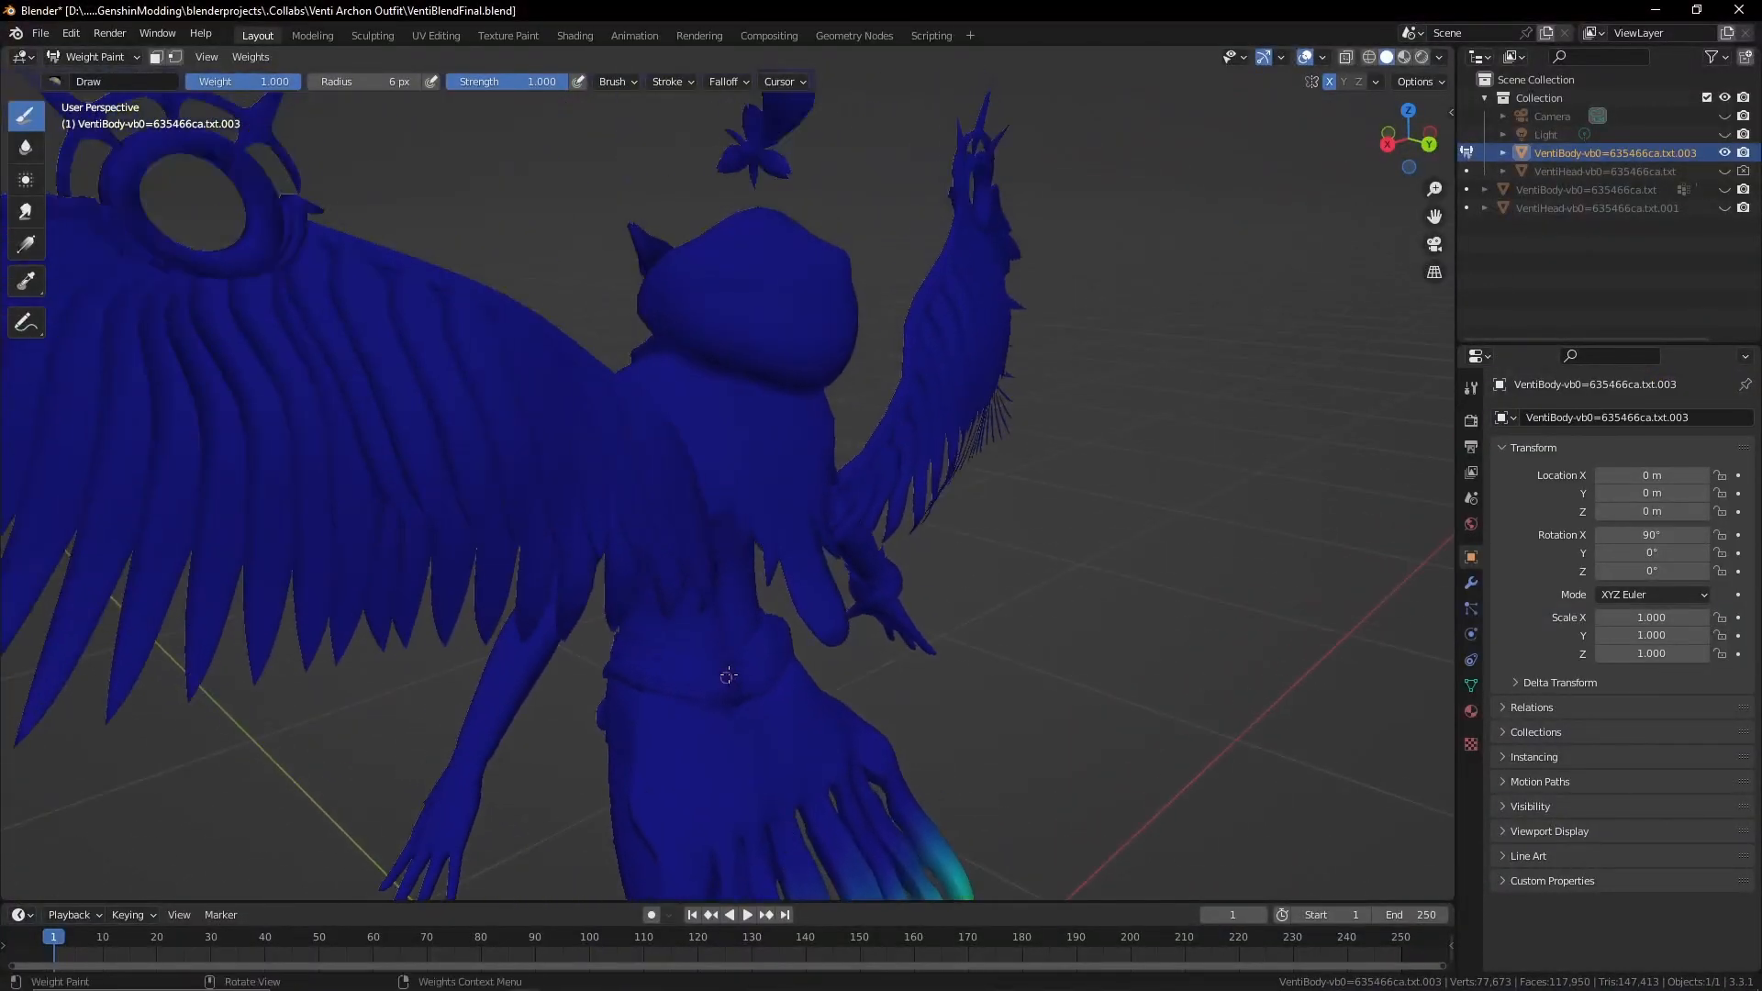
In Blender, unhide the VentiHead-vb0=635466ca.txt mesh and examine the winged Venti body with its head from the front and above
middle_click_drag(727, 676, 935, 748)
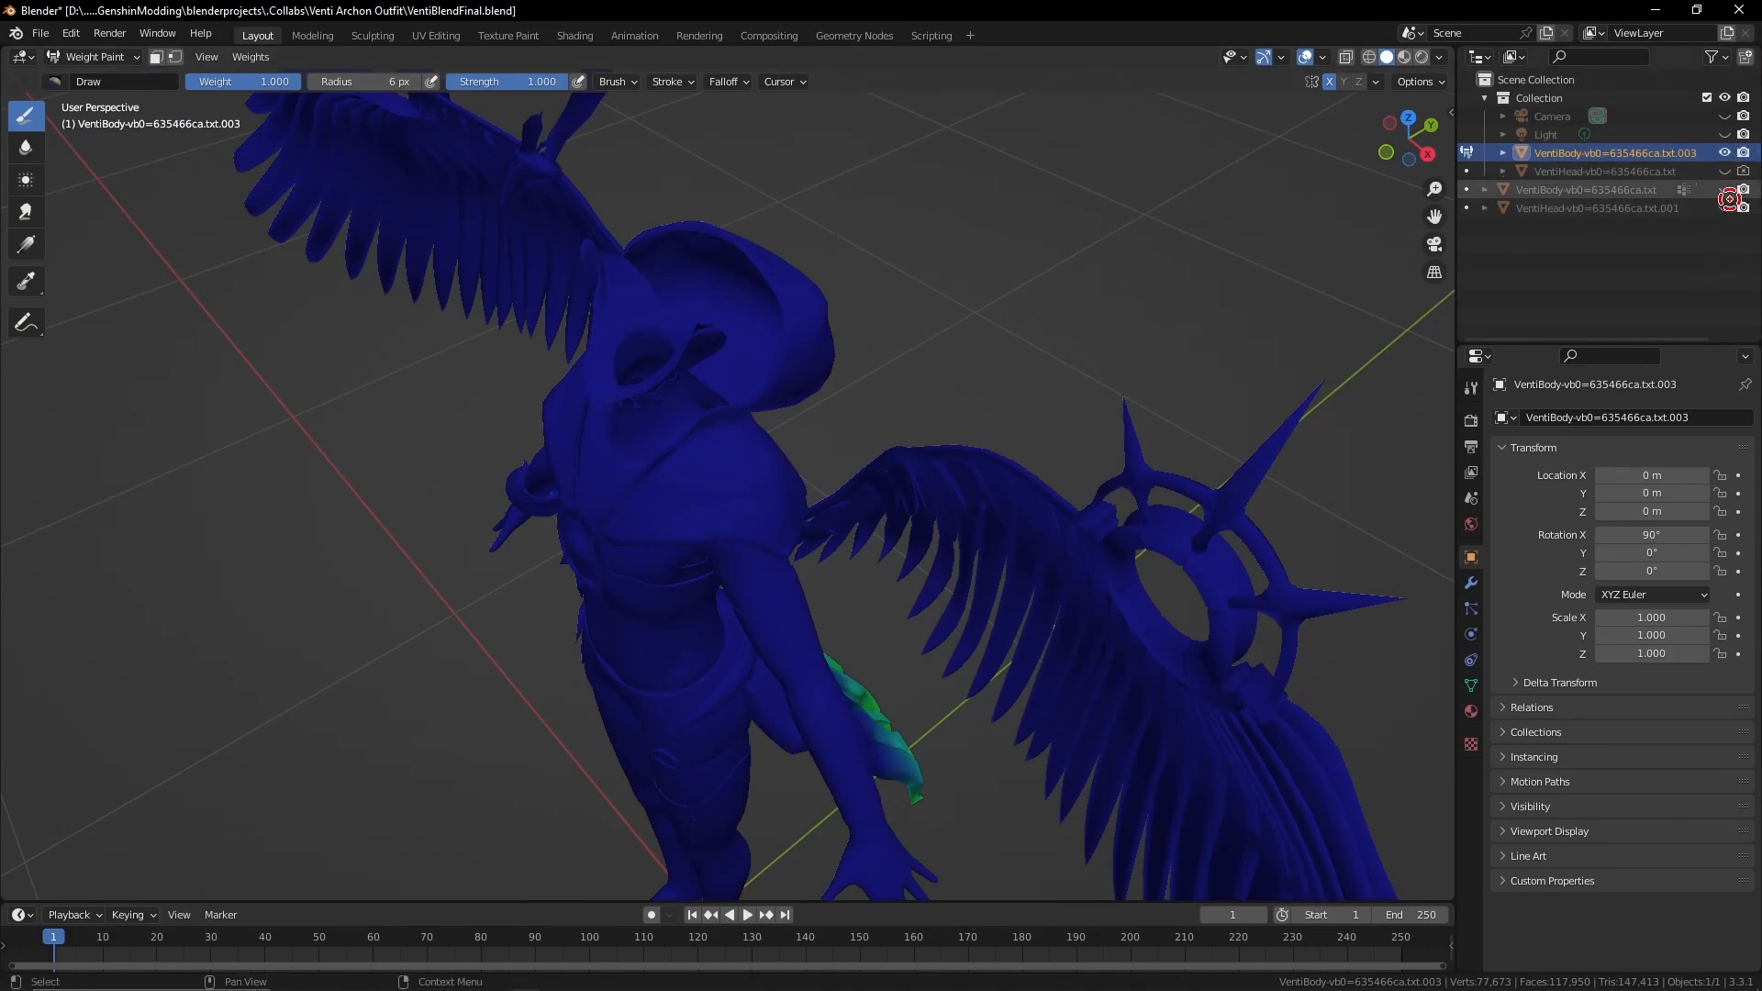
left_click(1724, 172)
scroll(789, 349, "down", 5)
middle_click_drag(751, 307, 948, 219)
mouse_move(872, 486)
middle_mouse_down()
mouse_move(839, 418)
mouse_move(851, 400)
mouse_move(996, 349)
middle_mouse_up()
scroll(839, 418, "up", 4)
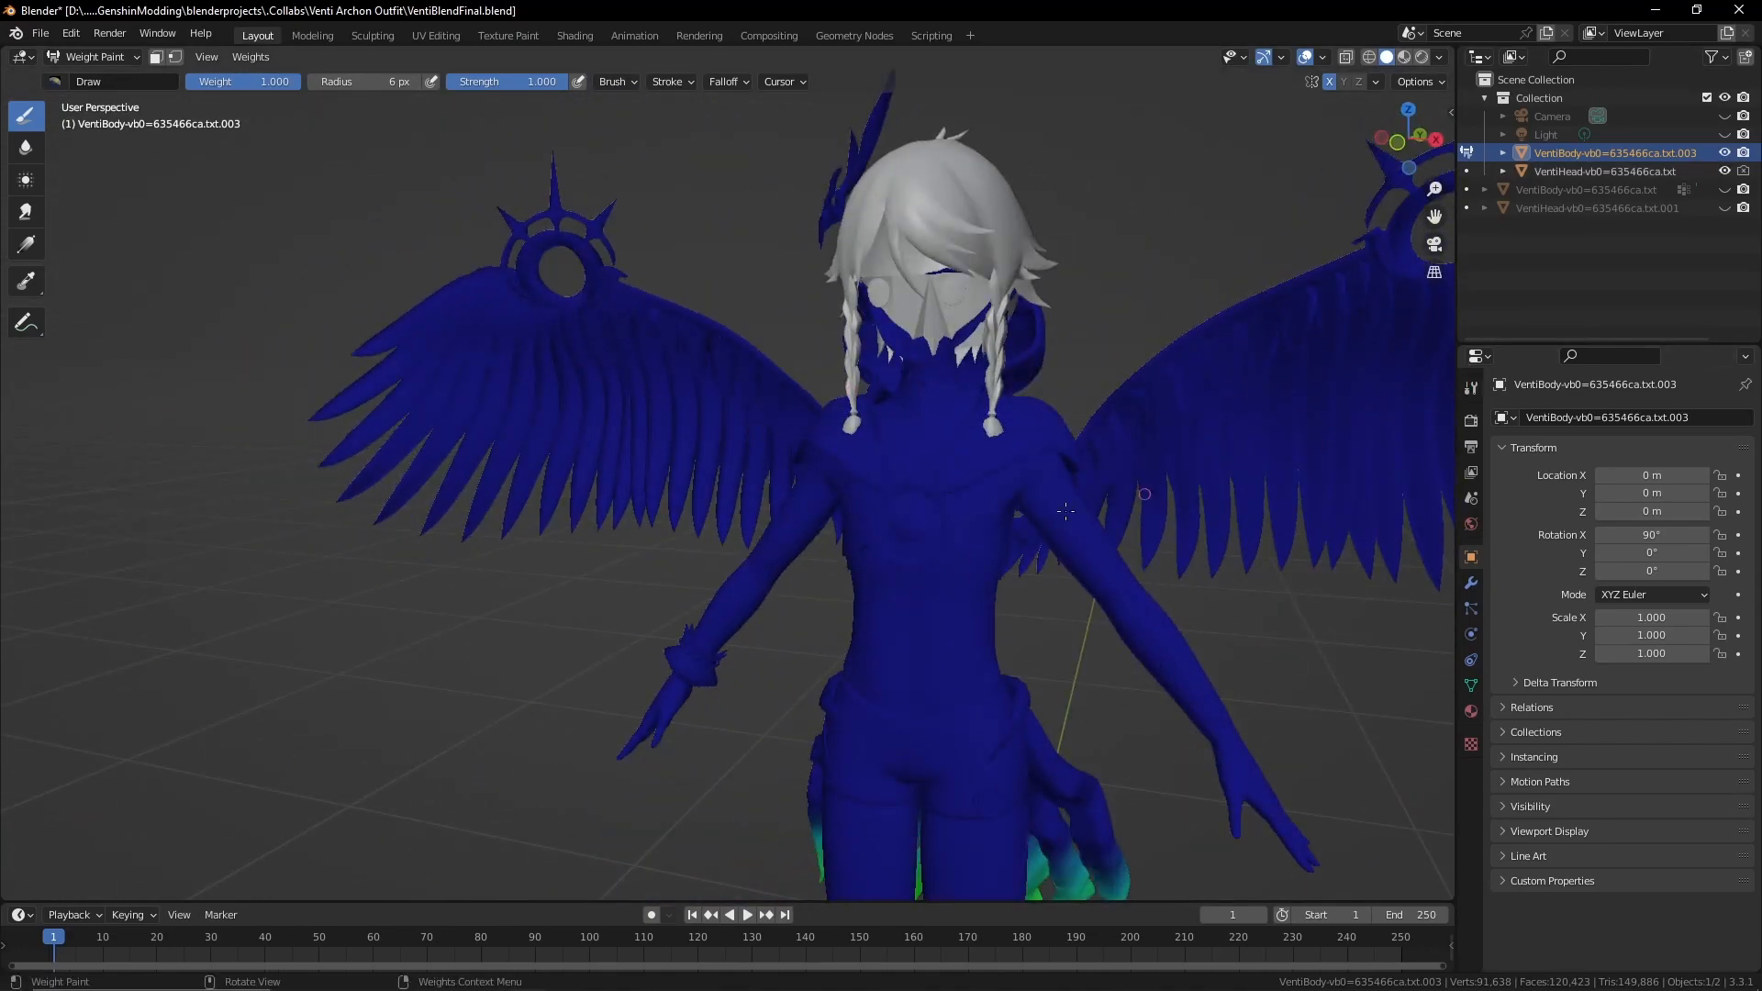
middle_click_drag(931, 459, 945, 266)
middle_click_drag(890, 324, 894, 256)
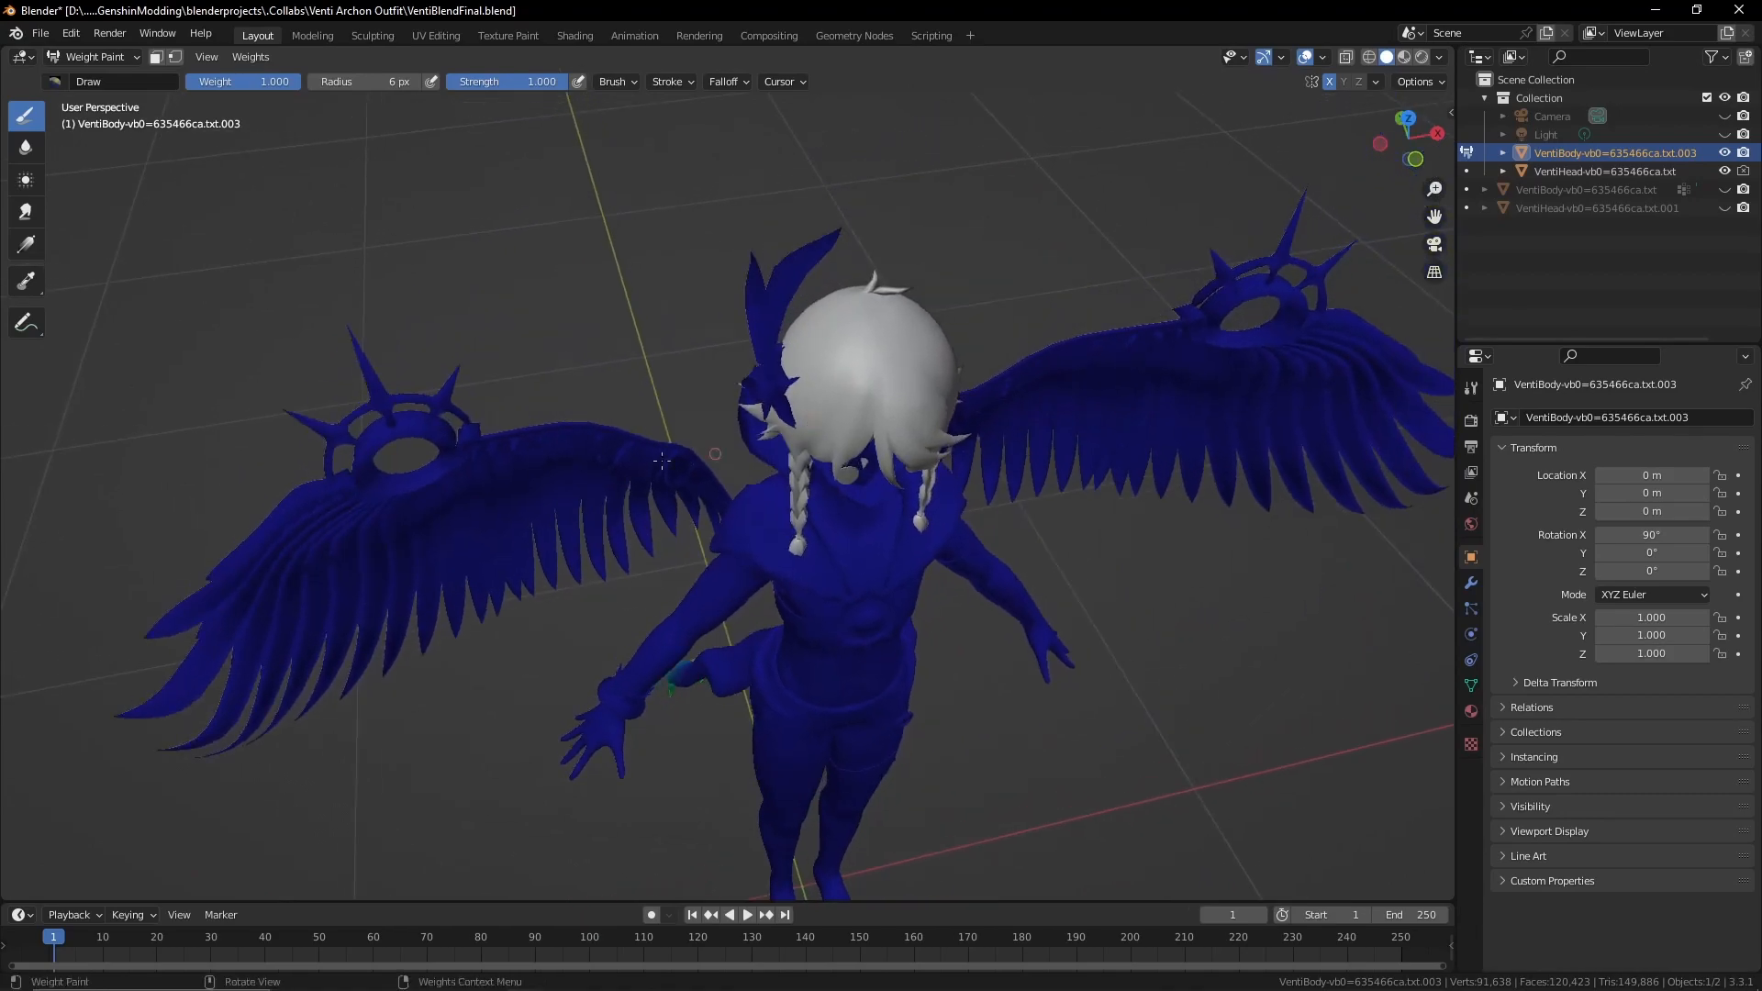
Hide the winged Venti body and its head, and unhide the original VentiBody-vb0=635466ca.txt mesh
left_click(1722, 208)
left_click(1722, 213)
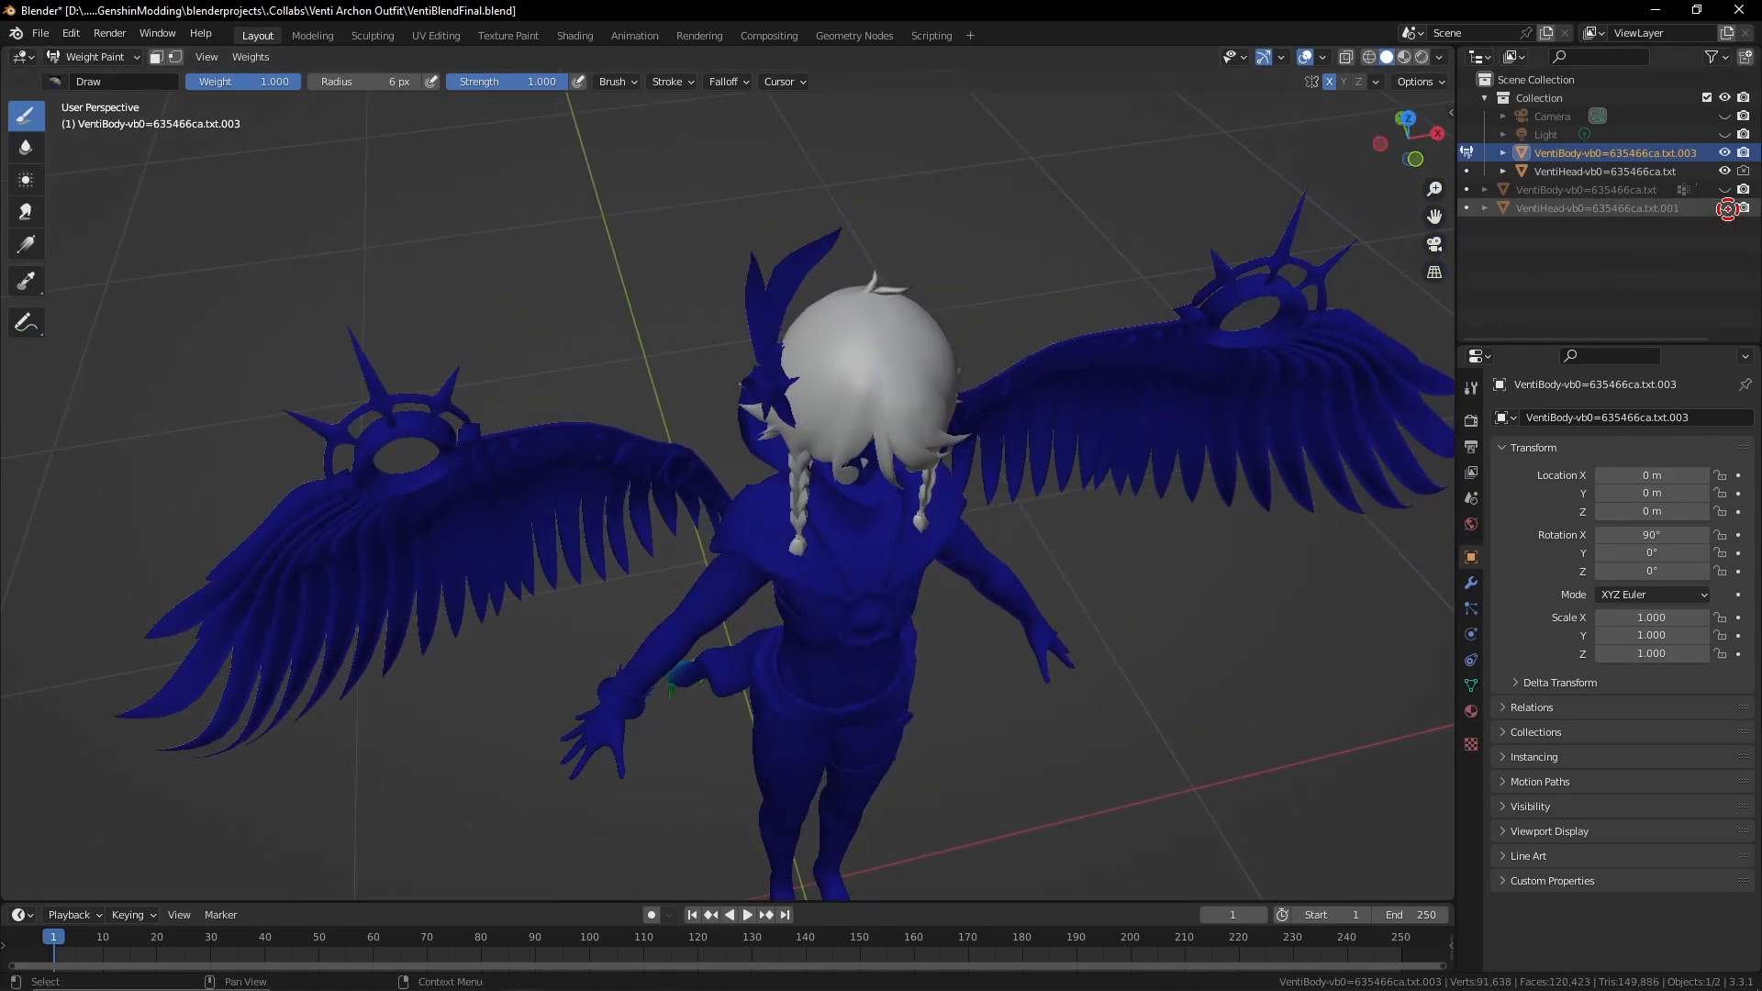
left_click(1724, 173)
left_click(1725, 154)
left_click(1728, 193)
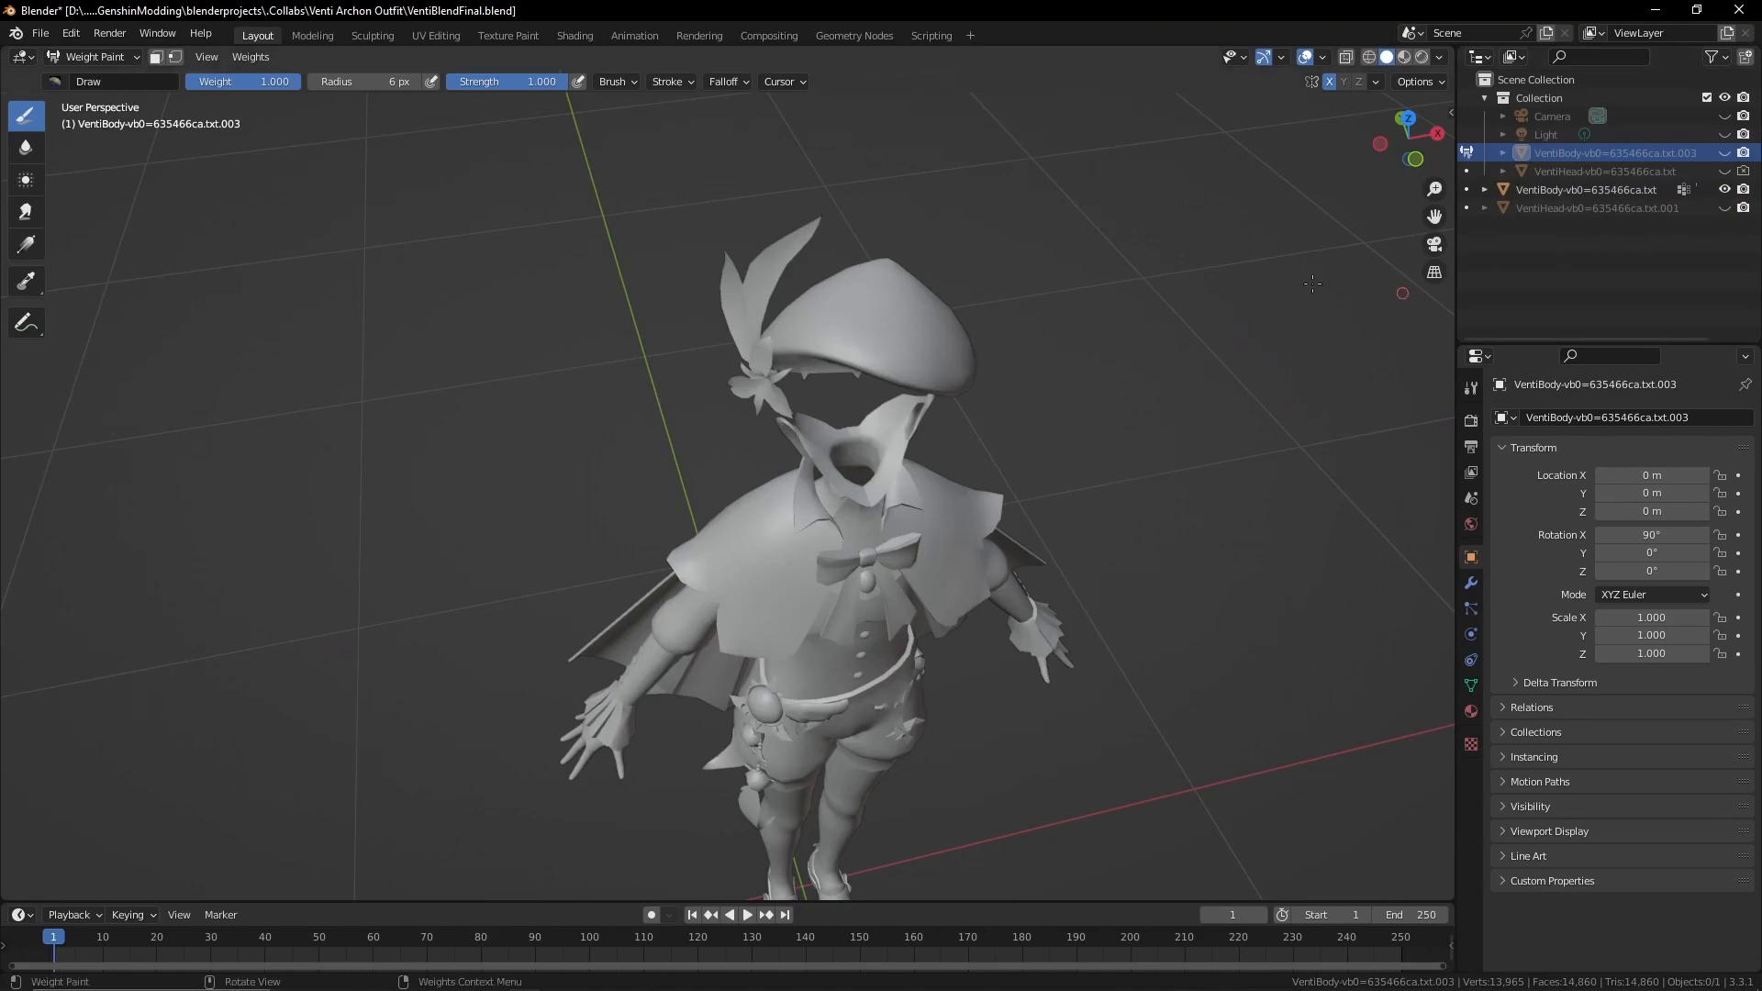
Examine the original Venti body and cape from the front and side, and unhide the VentiHead-vb0=635466ca.txt.001 mesh
middle_click_drag(996, 365, 1002, 672)
scroll(1013, 668, "down", 4)
scroll(1013, 668, "up", 5)
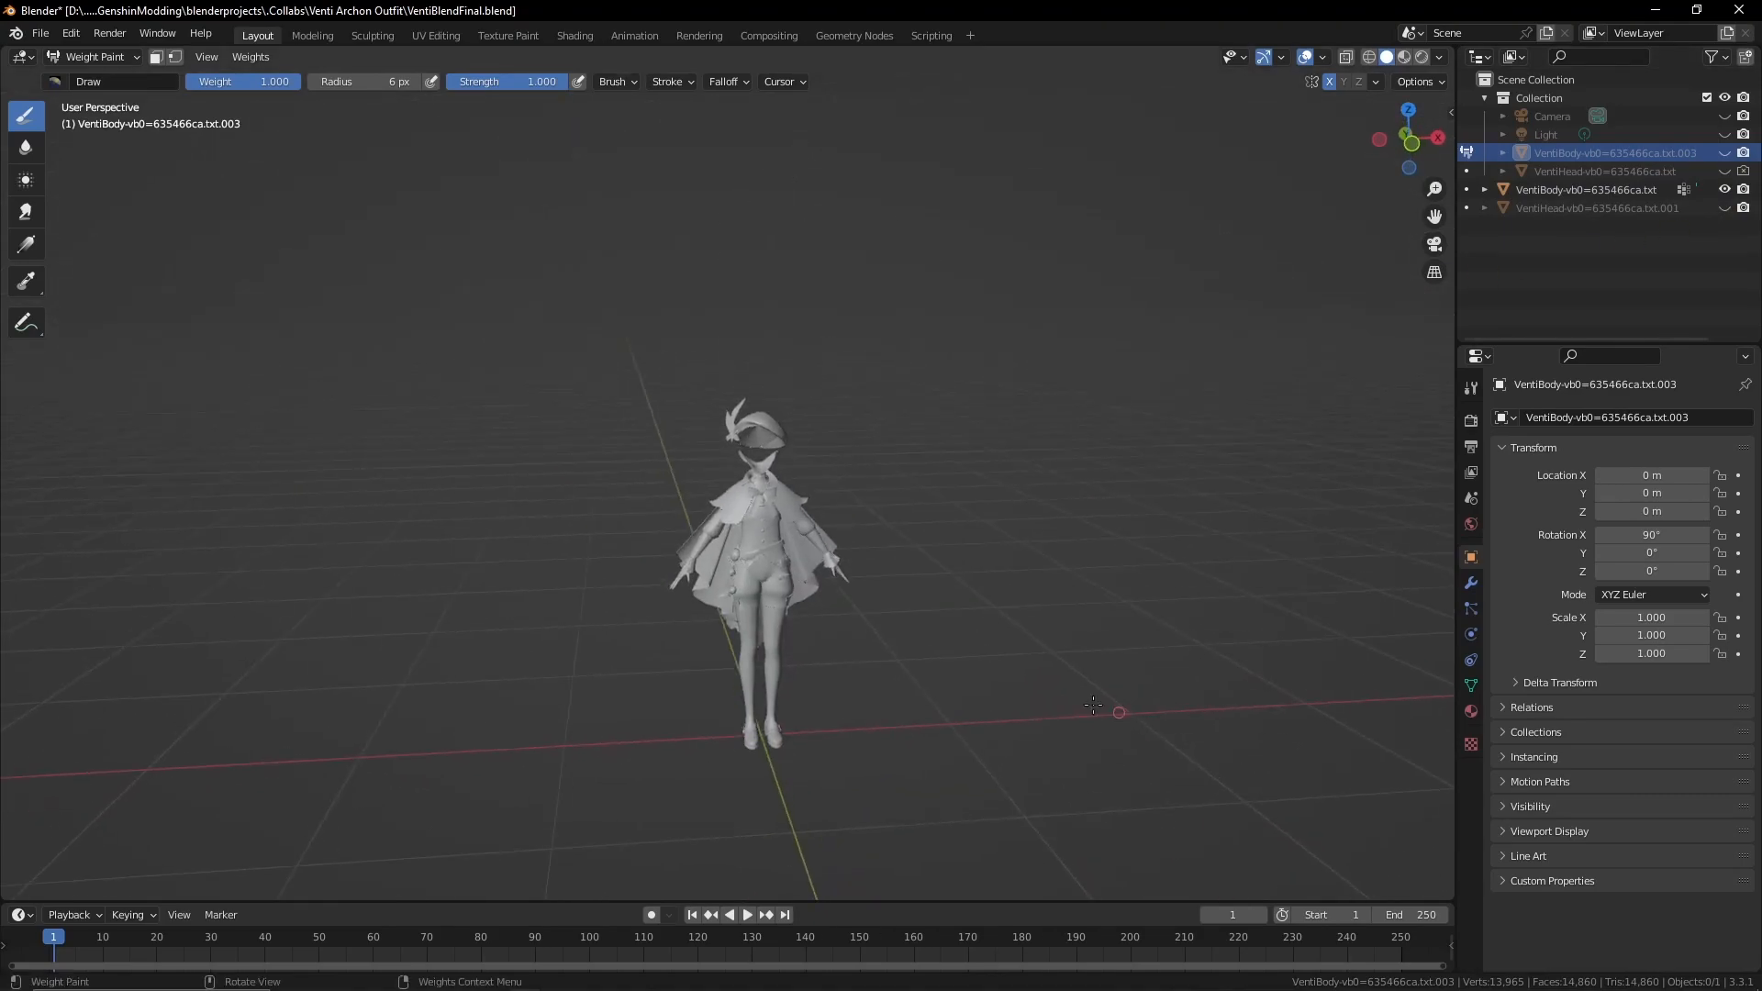
mouse_move(835, 589)
middle_mouse_down()
mouse_move(642, 587)
mouse_move(929, 559)
middle_mouse_up()
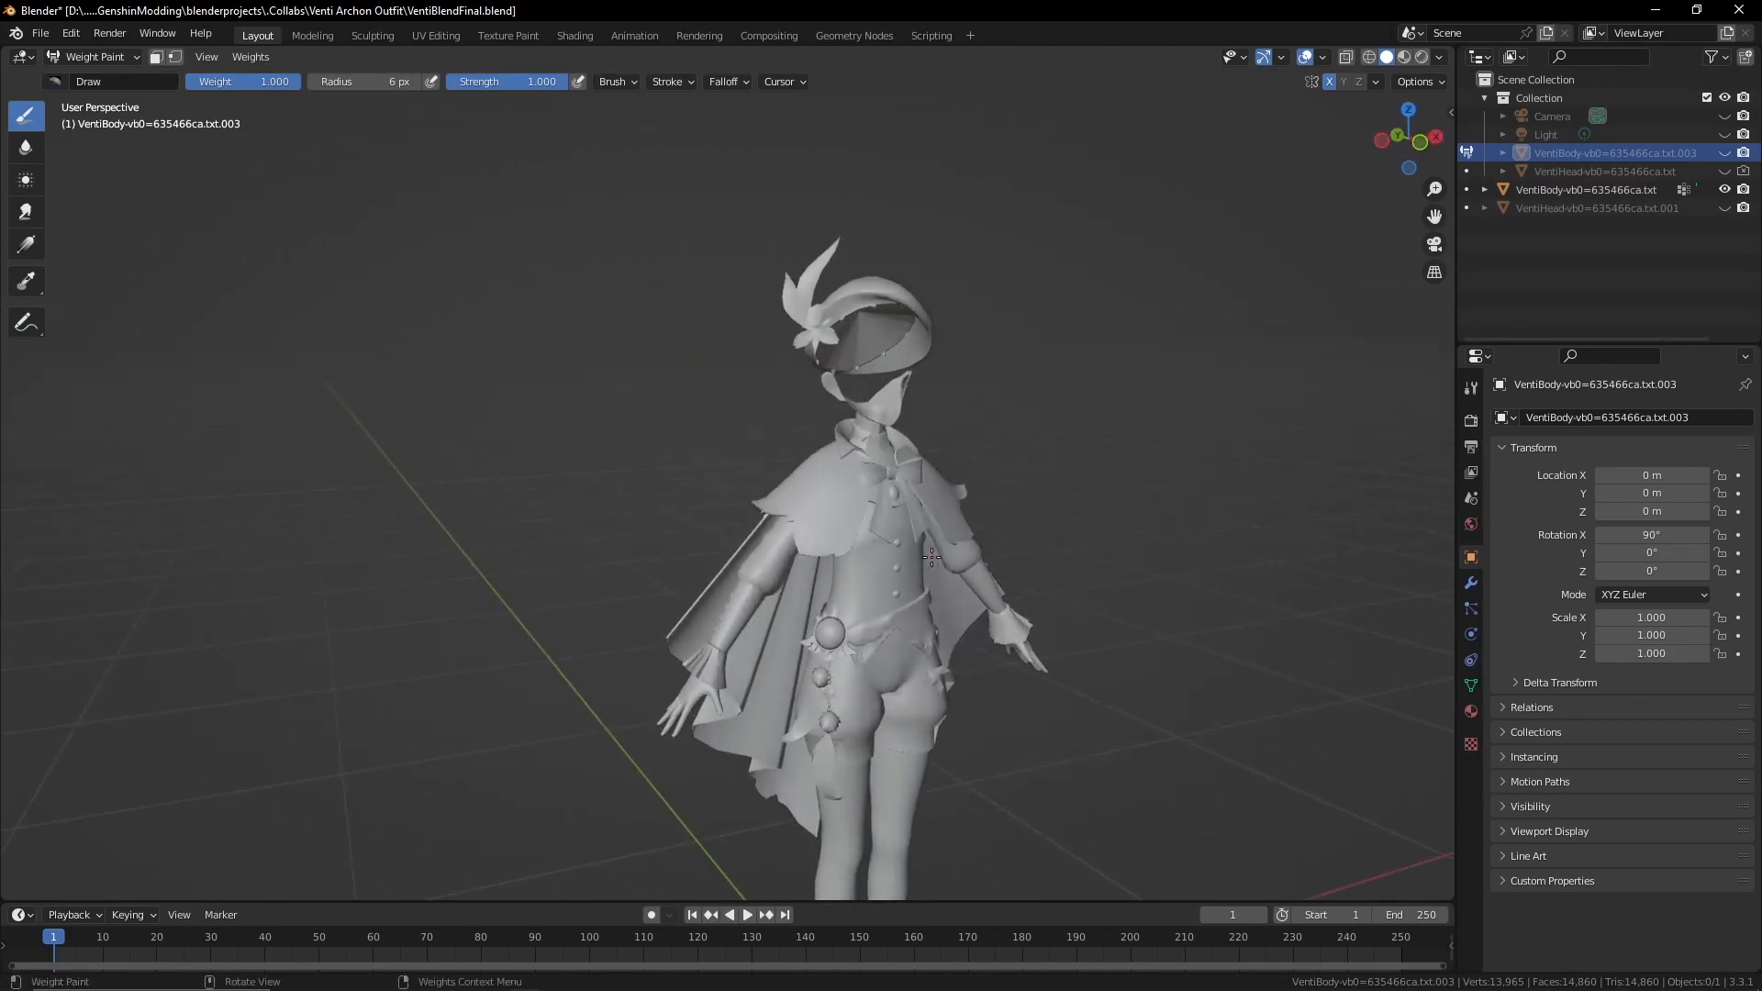
middle_click_drag(653, 695, 762, 695)
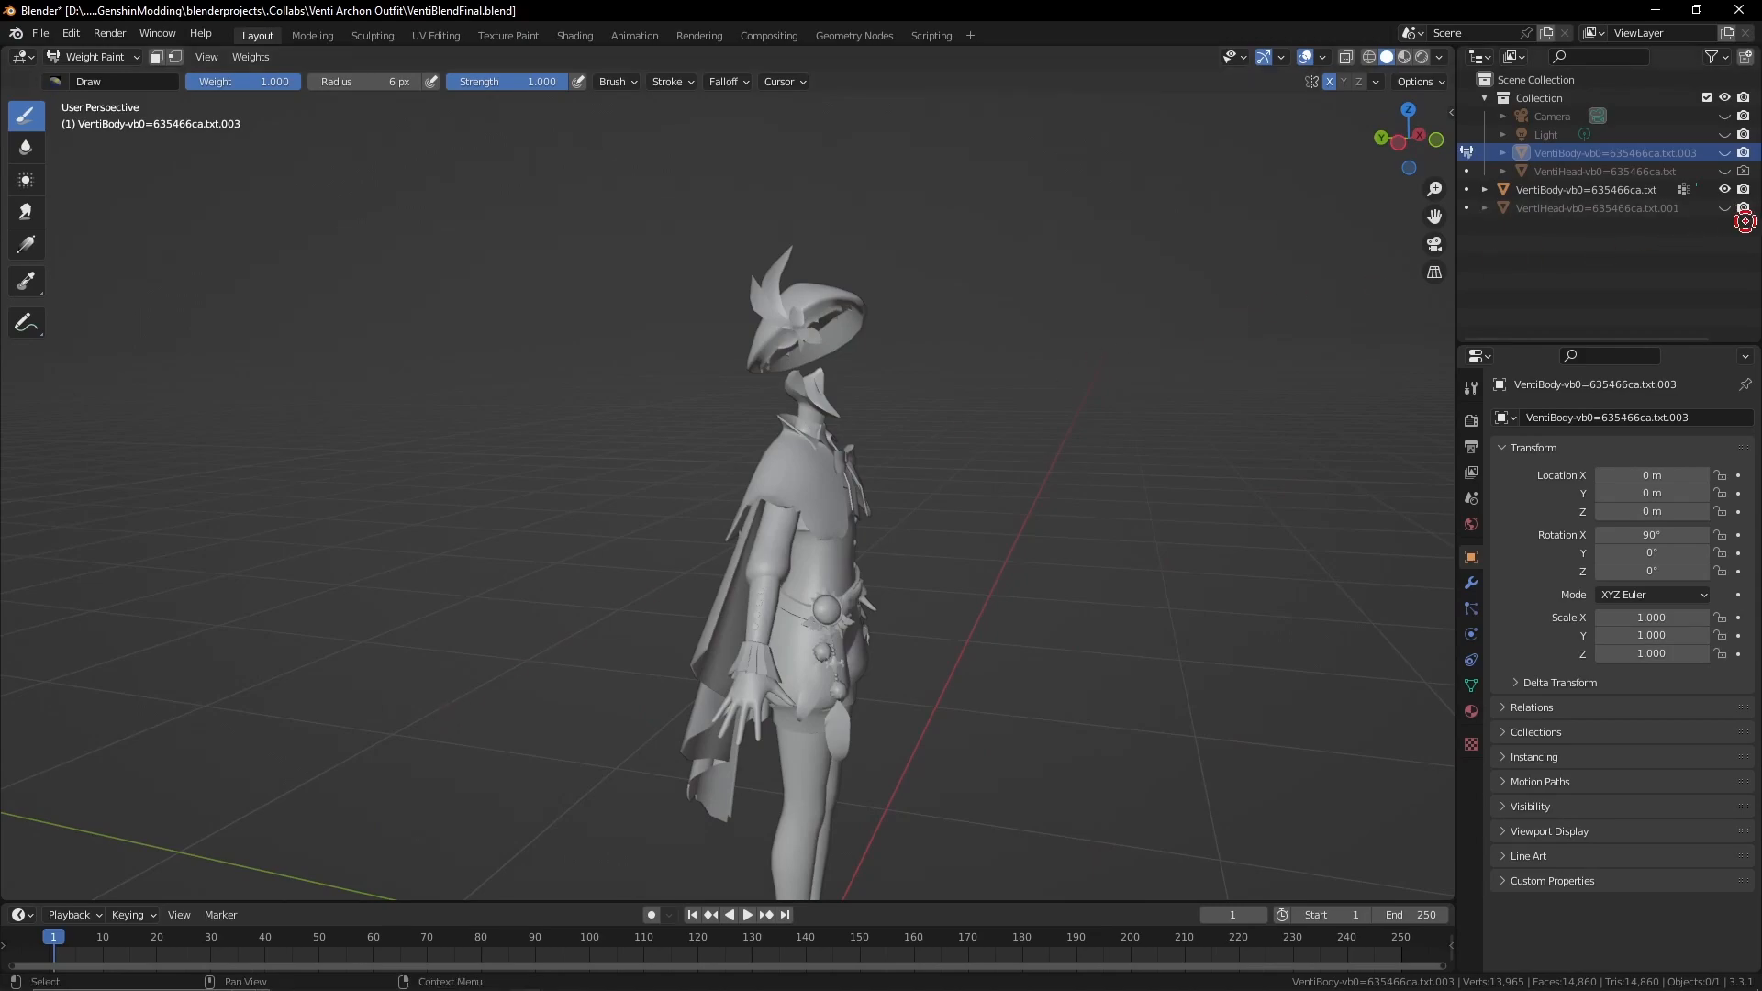
left_click(1725, 207)
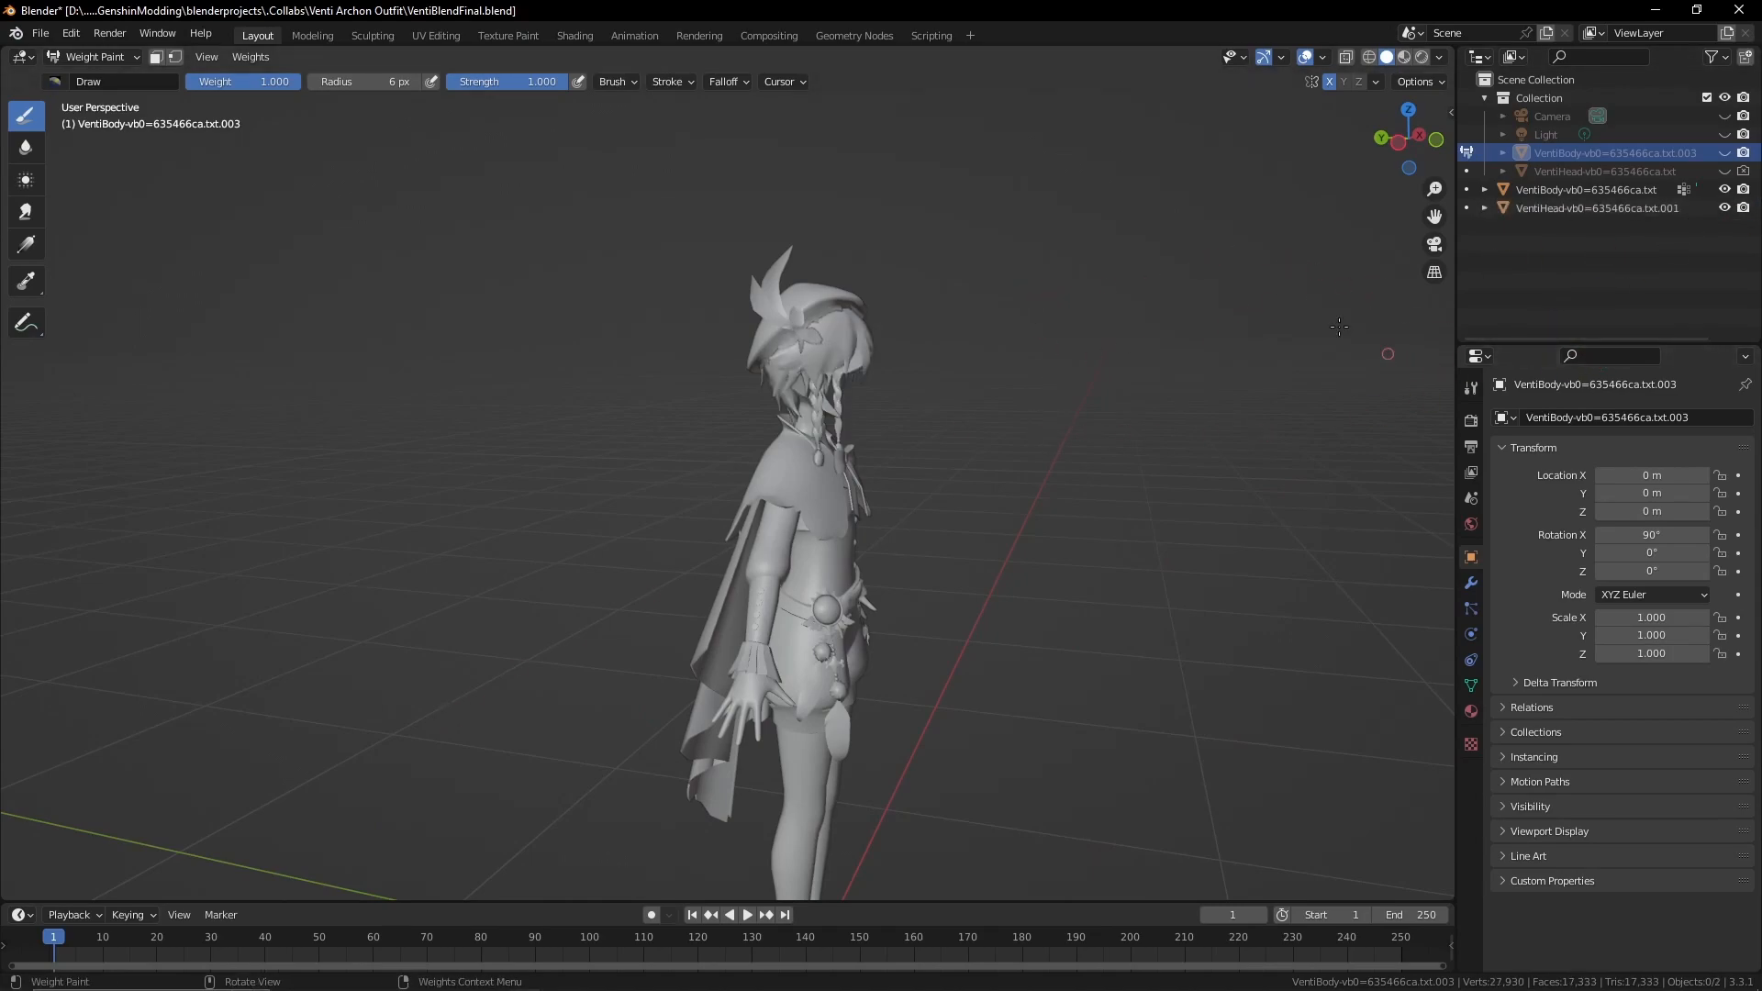